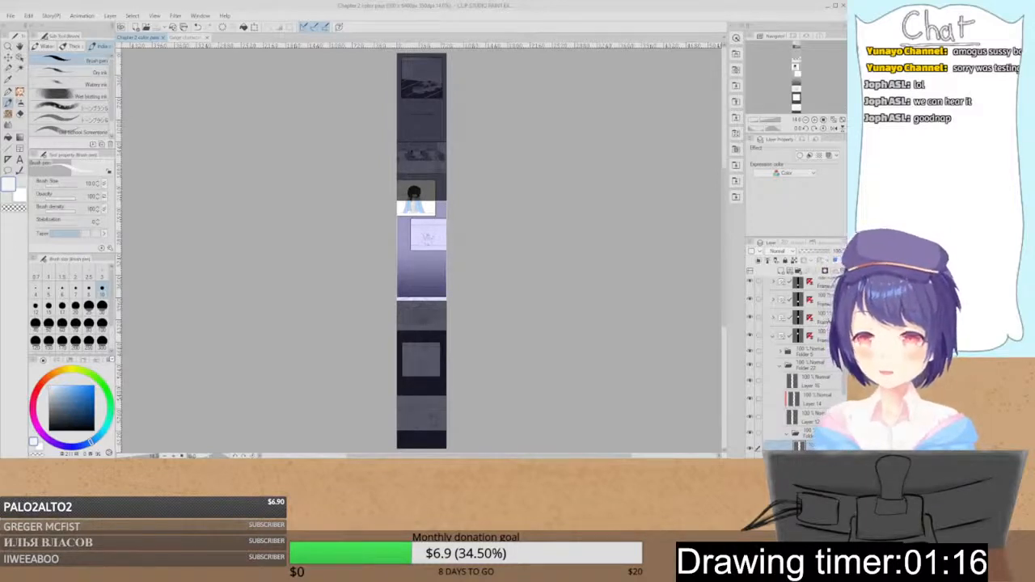
# - Shade the whites of both eyes very light grey on the dark-haired character in the blue jacket
pyautogui.moveTo(763, 120); pyautogui.dragTo(773, 119)
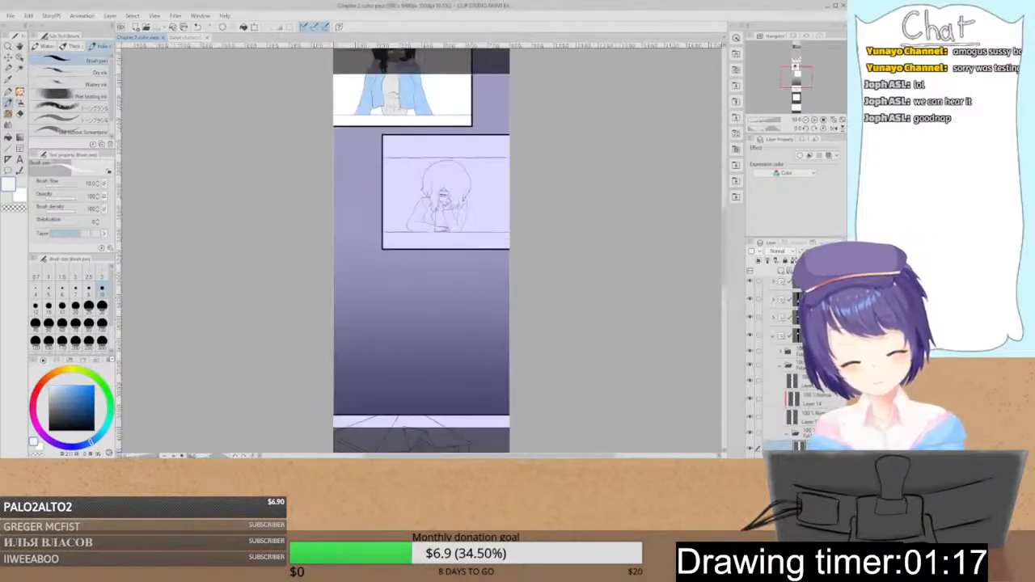
pyautogui.moveTo(726, 217); pyautogui.dragTo(726, 193)
pyautogui.click(814, 120)
pyautogui.click(814, 120)
pyautogui.click(814, 120)
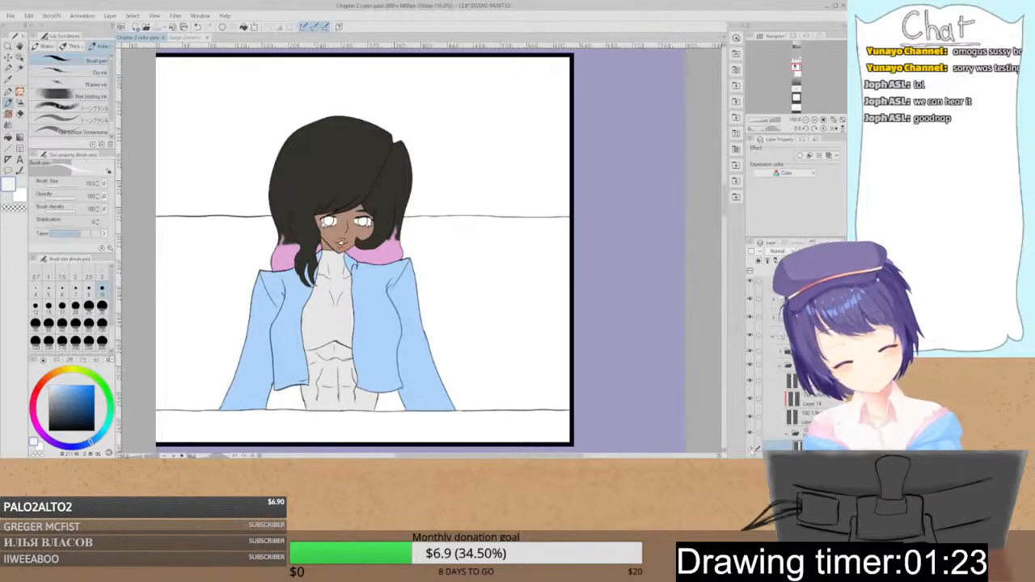
pyautogui.scroll(-2, 776, 364)
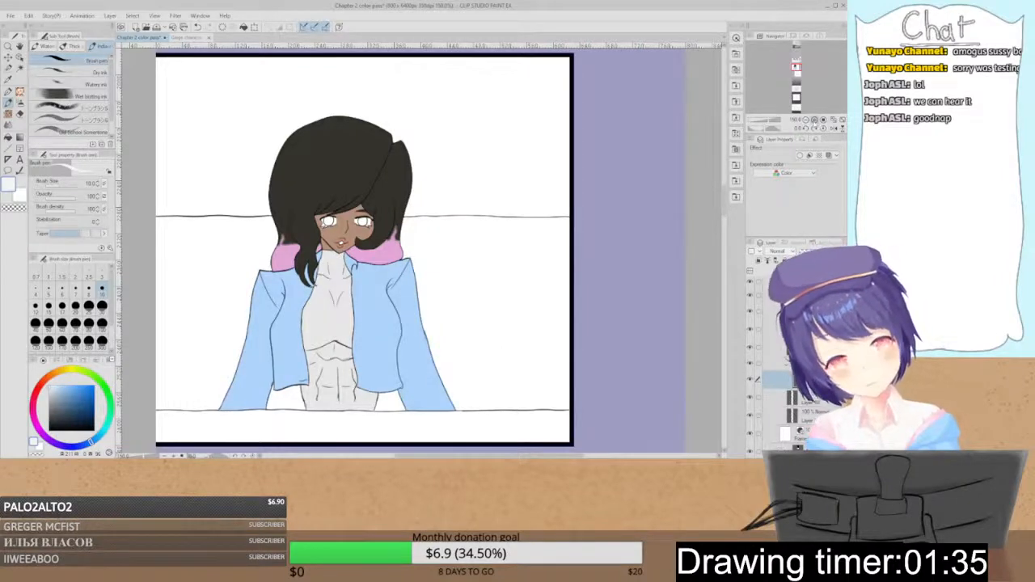
pyautogui.scroll(3, 441, 242)
pyautogui.press('space')
pyautogui.moveTo(377, 208); pyautogui.dragTo(719, 266)
pyautogui.moveTo(517, 226); pyautogui.dragTo(622, 256)
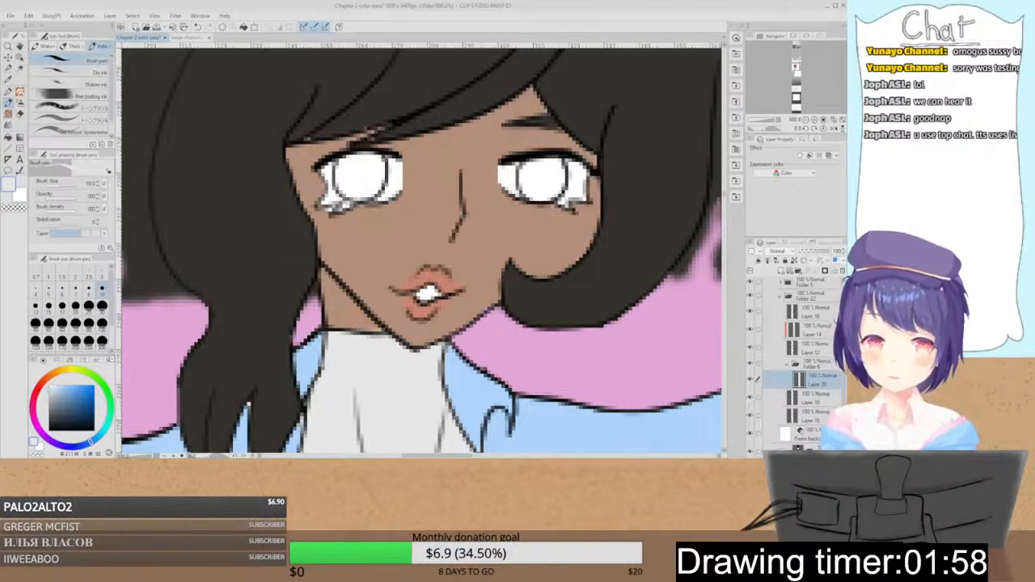
pyautogui.moveTo(362, 191)
pyautogui.mouseDown()
pyautogui.moveTo(386, 188)
pyautogui.moveTo(395, 171)
pyautogui.moveTo(399, 186)
pyautogui.moveTo(331, 199)
pyautogui.moveTo(349, 199)
pyautogui.moveTo(333, 177)
pyautogui.moveTo(372, 161)
pyautogui.mouseUp()
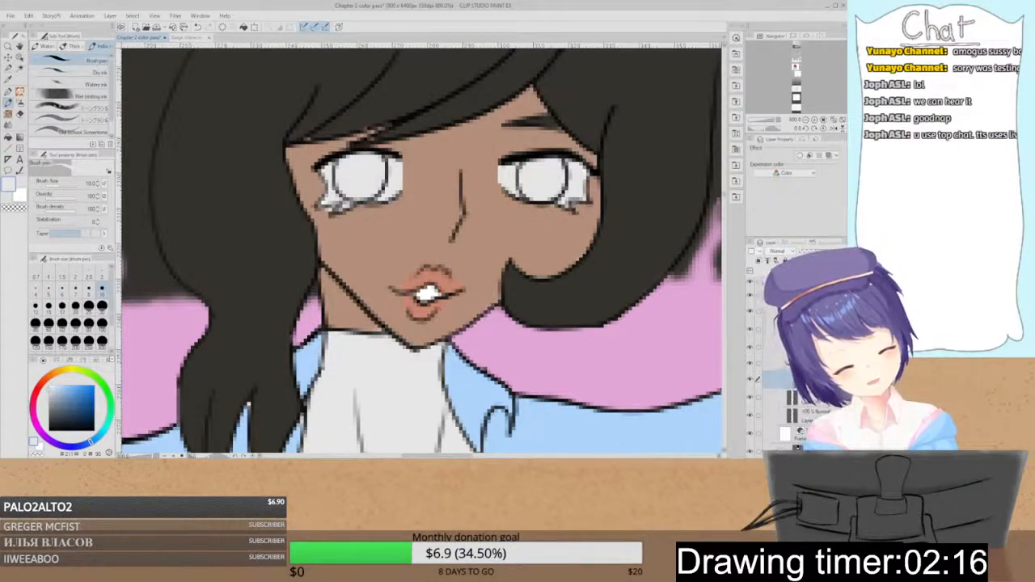
# - Sample the dark green eye colour from the palette on the Gaige character design sheet and return to the comic page
pyautogui.click(191, 38)
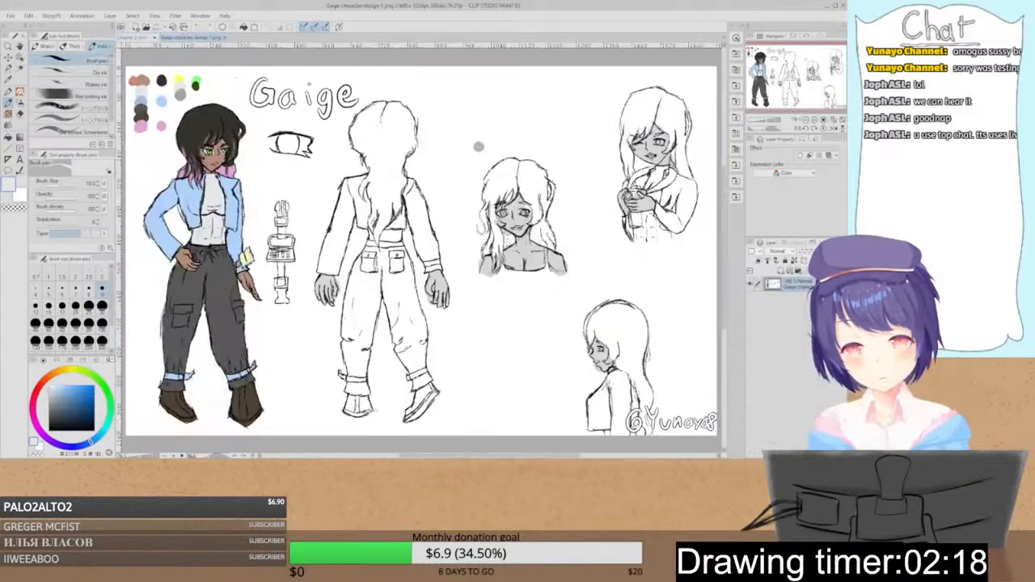
pyautogui.keyDown('alt'); pyautogui.click(195, 83); pyautogui.keyUp('alt')
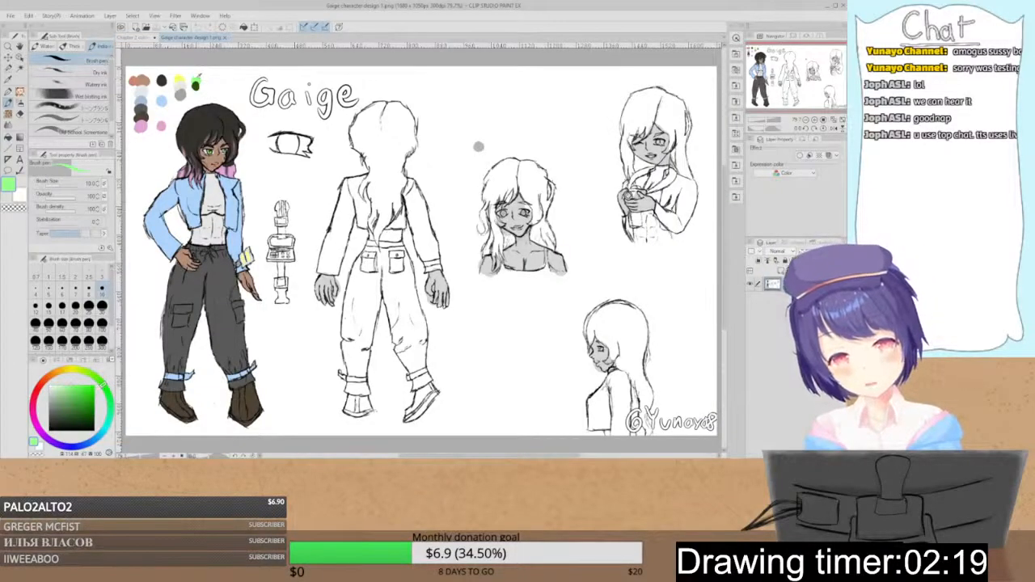
pyautogui.keyDown('alt'); pyautogui.click(196, 83); pyautogui.keyUp('alt')
pyautogui.click(139, 38)
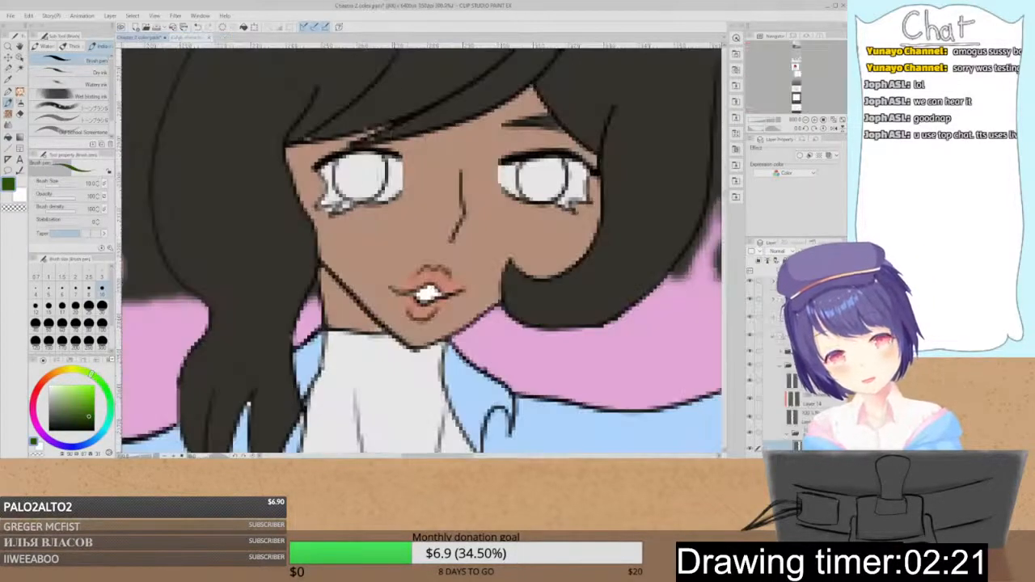
# - Paint the upper part of the left-hand iris dark green with the Brush pen at size 3
pyautogui.scroll(-1, 767, 364)
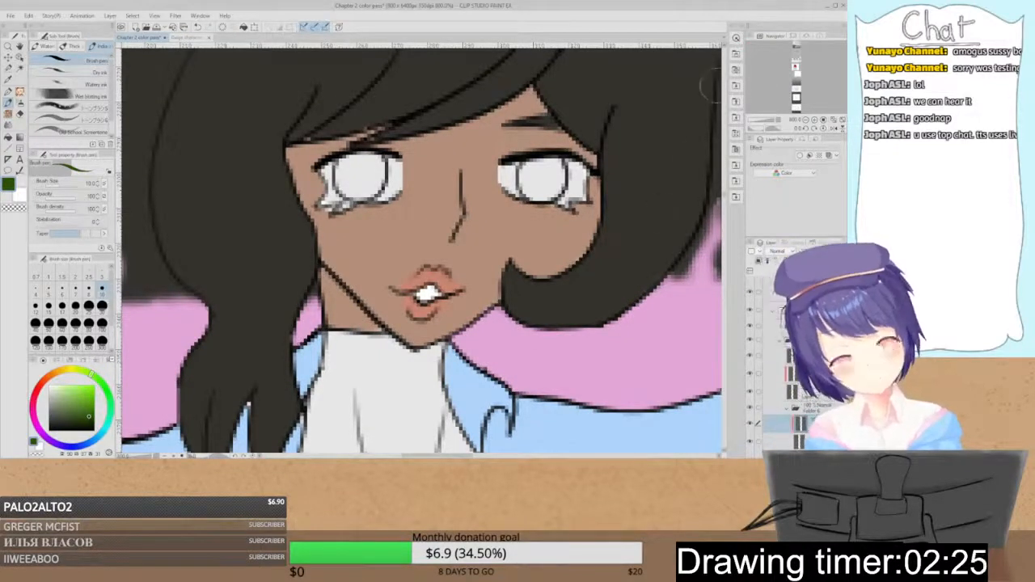
pyautogui.click(814, 120)
pyautogui.moveTo(500, 146); pyautogui.dragTo(612, 249)
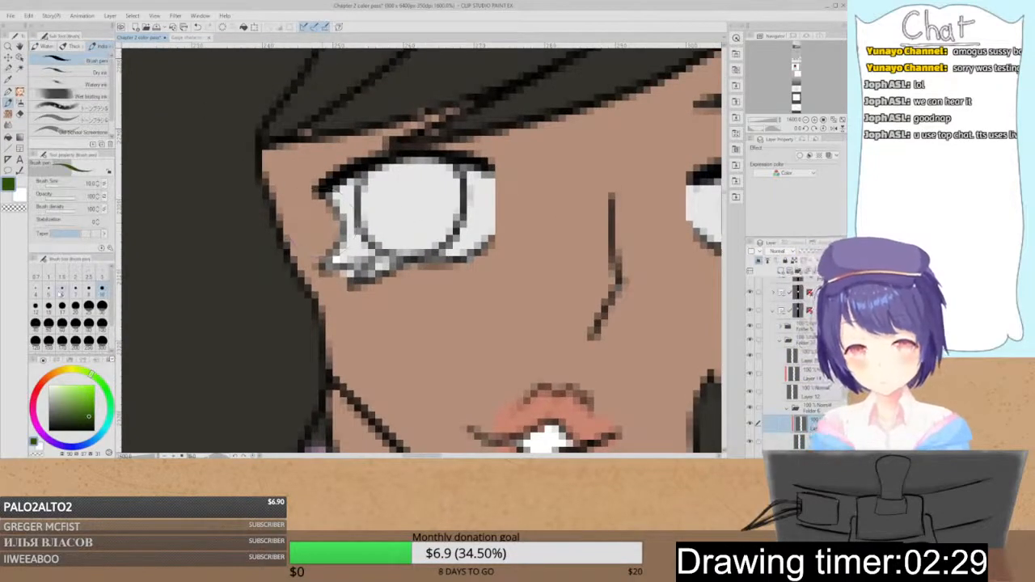
pyautogui.click(48, 292)
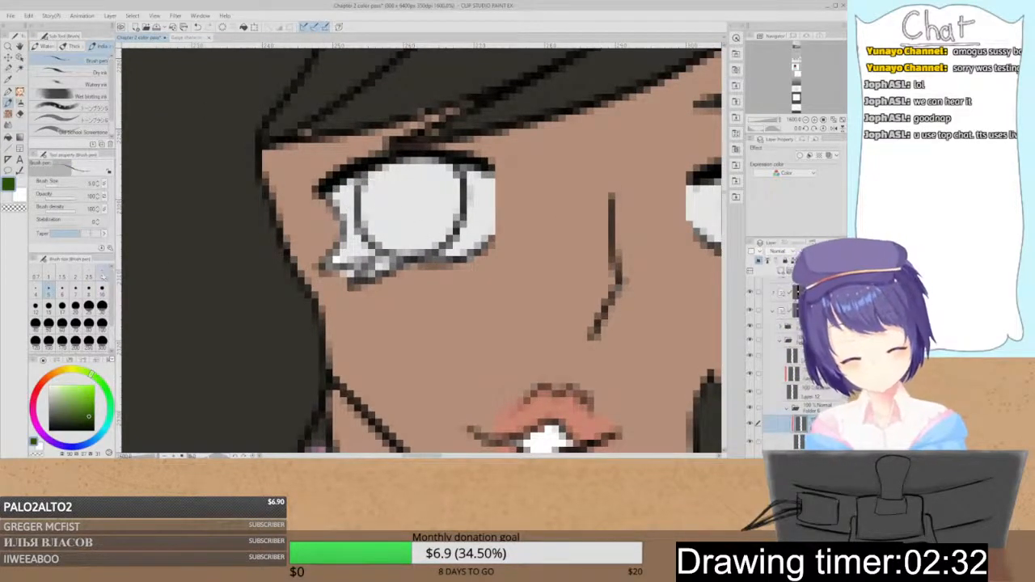
pyautogui.click(102, 276)
pyautogui.moveTo(396, 197)
pyautogui.mouseDown()
pyautogui.moveTo(409, 218)
pyautogui.moveTo(437, 190)
pyautogui.moveTo(460, 194)
pyautogui.moveTo(388, 192)
pyautogui.moveTo(380, 165)
pyautogui.moveTo(364, 173)
pyautogui.moveTo(434, 161)
pyautogui.moveTo(454, 181)
pyautogui.moveTo(397, 175)
pyautogui.moveTo(421, 202)
pyautogui.mouseUp()
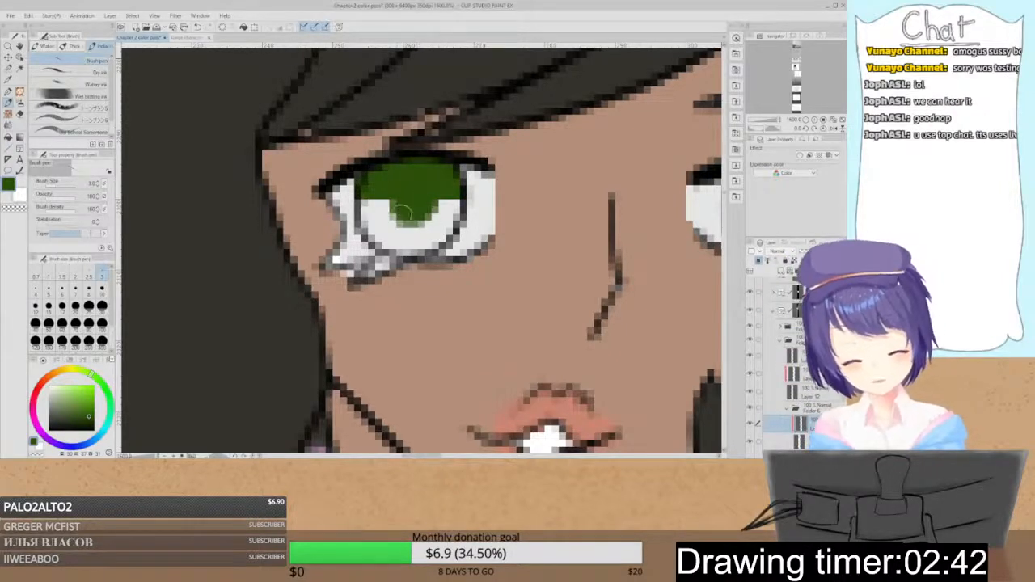
# - Extend the left-hand iris's dark green area downward after checking the character sheet, and paint the right-hand iris to match
pyautogui.scroll(-4, 422, 202)
pyautogui.scroll(-2, 420, 243)
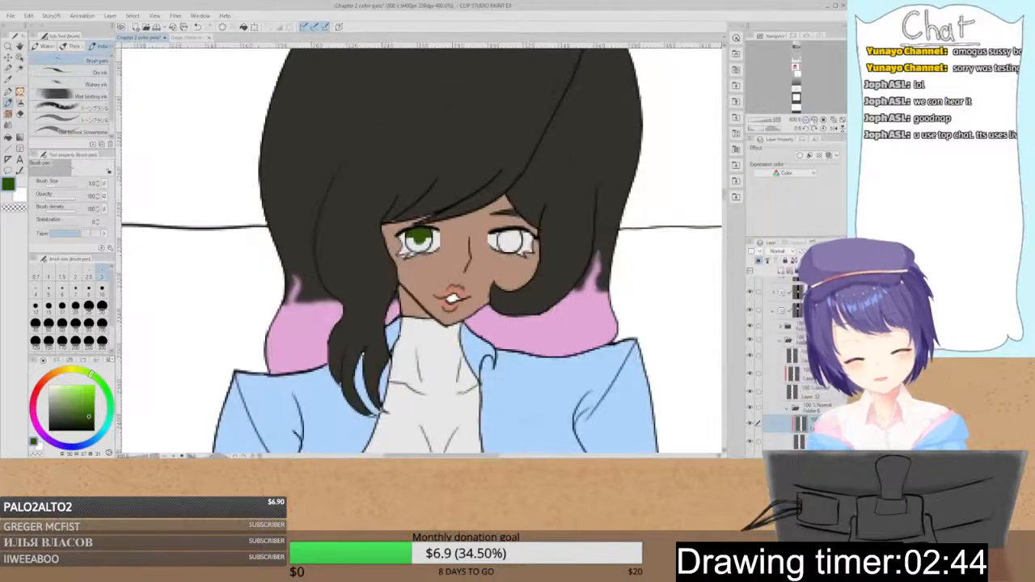
pyautogui.scroll(5, 420, 249)
pyautogui.click(190, 38)
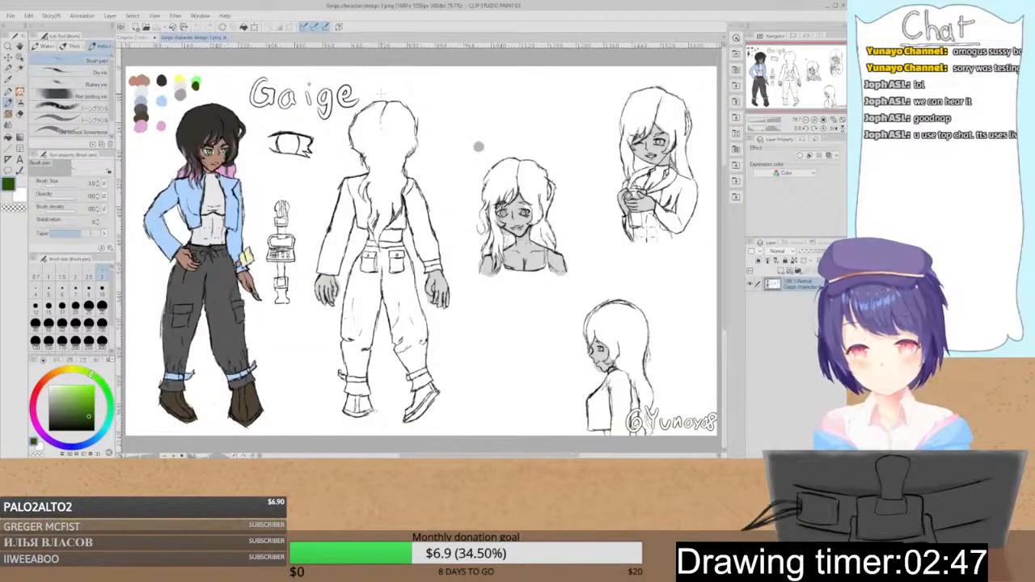
pyautogui.click(139, 38)
pyautogui.moveTo(394, 197)
pyautogui.mouseDown()
pyautogui.moveTo(426, 201)
pyautogui.moveTo(401, 225)
pyautogui.moveTo(429, 196)
pyautogui.moveTo(427, 220)
pyautogui.moveTo(437, 198)
pyautogui.moveTo(410, 223)
pyautogui.moveTo(388, 199)
pyautogui.mouseUp()
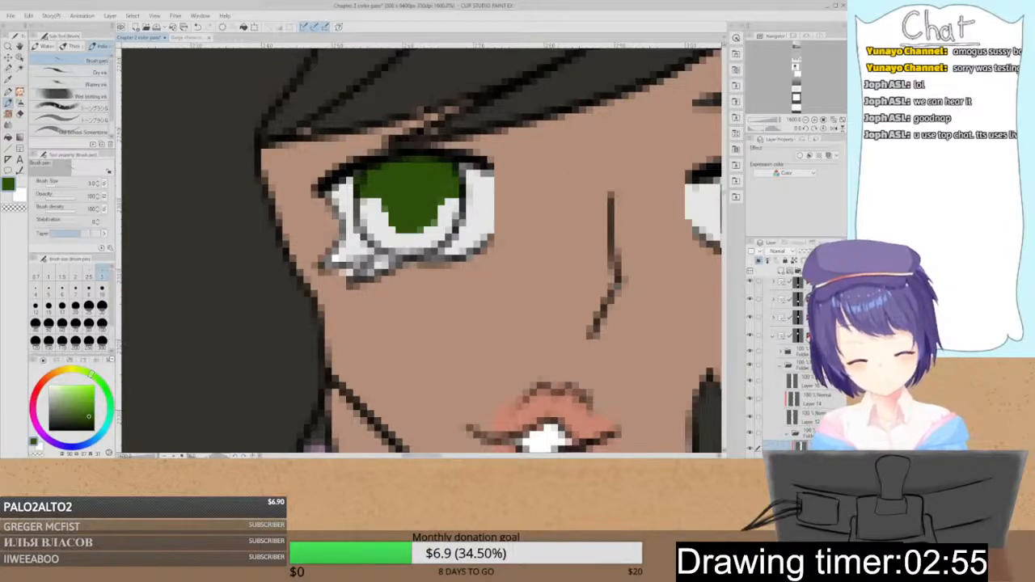
pyautogui.moveTo(423, 455); pyautogui.dragTo(435, 455)
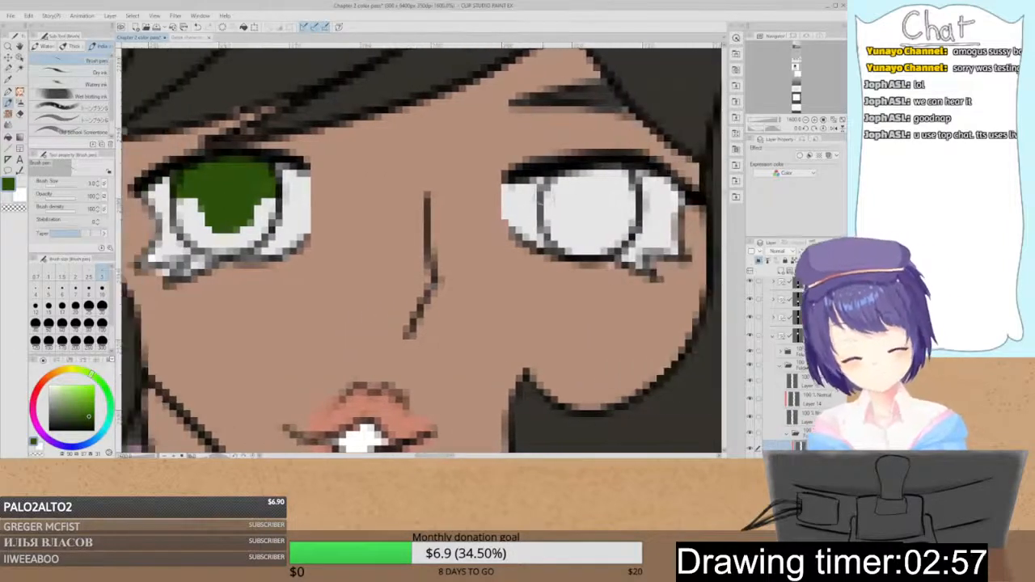
pyautogui.moveTo(542, 209)
pyautogui.mouseDown()
pyautogui.moveTo(631, 206)
pyautogui.moveTo(596, 196)
pyautogui.moveTo(589, 219)
pyautogui.moveTo(588, 192)
pyautogui.moveTo(603, 202)
pyautogui.moveTo(590, 228)
pyautogui.moveTo(584, 190)
pyautogui.moveTo(561, 188)
pyautogui.moveTo(617, 193)
pyautogui.moveTo(614, 181)
pyautogui.moveTo(590, 163)
pyautogui.moveTo(567, 171)
pyautogui.moveTo(581, 187)
pyautogui.moveTo(551, 184)
pyautogui.moveTo(605, 184)
pyautogui.moveTo(576, 210)
pyautogui.mouseUp()
# - Switch to the Pencil and sample the light green eye colour from the Gaige character design sheet's palette
pyautogui.press('space')
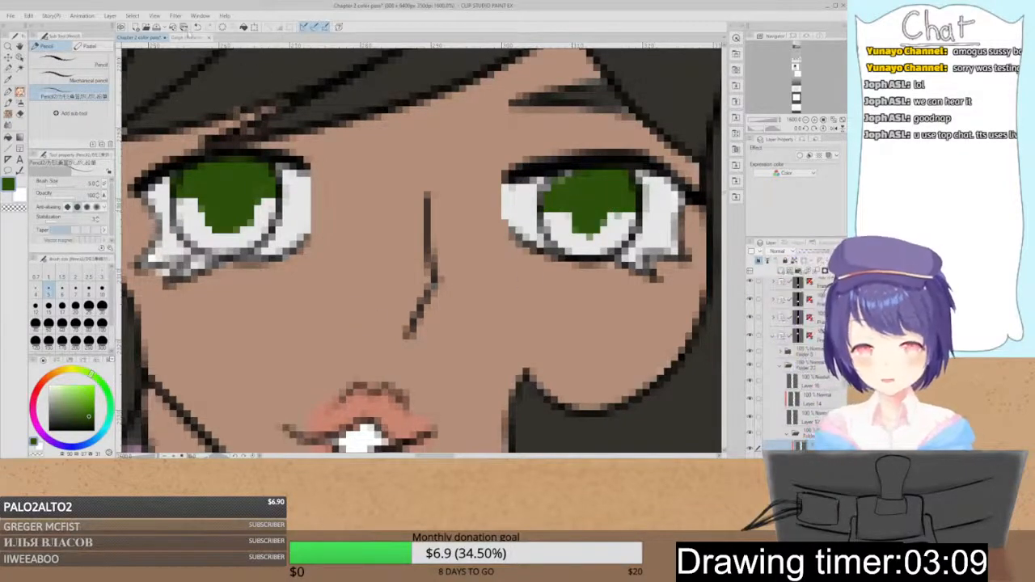
pyautogui.click(189, 37)
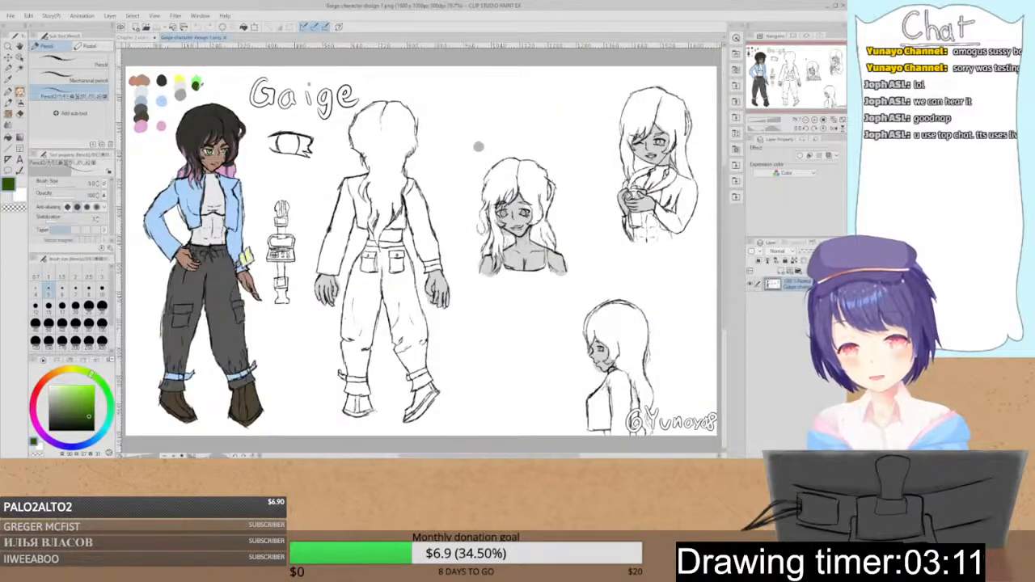
pyautogui.keyDown('alt'); pyautogui.click(196, 83); pyautogui.keyUp('alt')
pyautogui.click(141, 38)
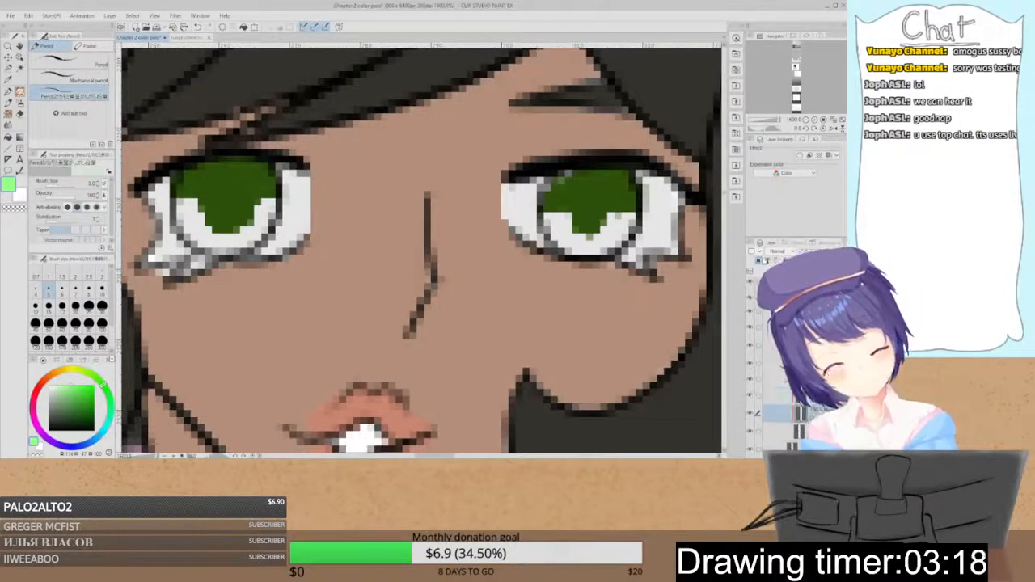
# - Fill the lower parts of both irises with light green below the dark green areas
pyautogui.click(775, 255)
pyautogui.click(760, 259)
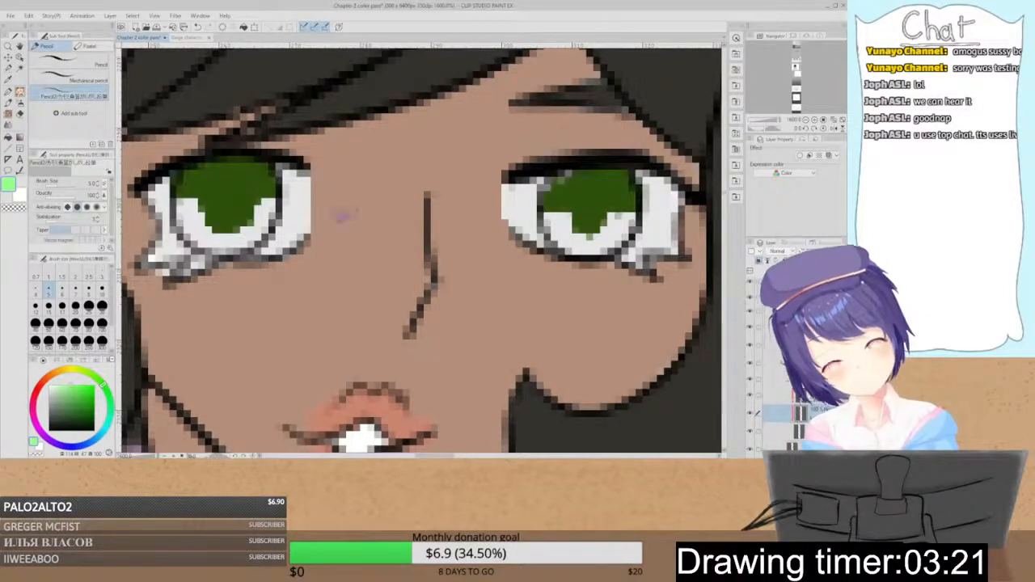
pyautogui.moveTo(190, 202)
pyautogui.mouseDown()
pyautogui.moveTo(194, 231)
pyautogui.moveTo(238, 226)
pyautogui.moveTo(261, 212)
pyautogui.moveTo(265, 188)
pyautogui.moveTo(223, 202)
pyautogui.mouseUp()
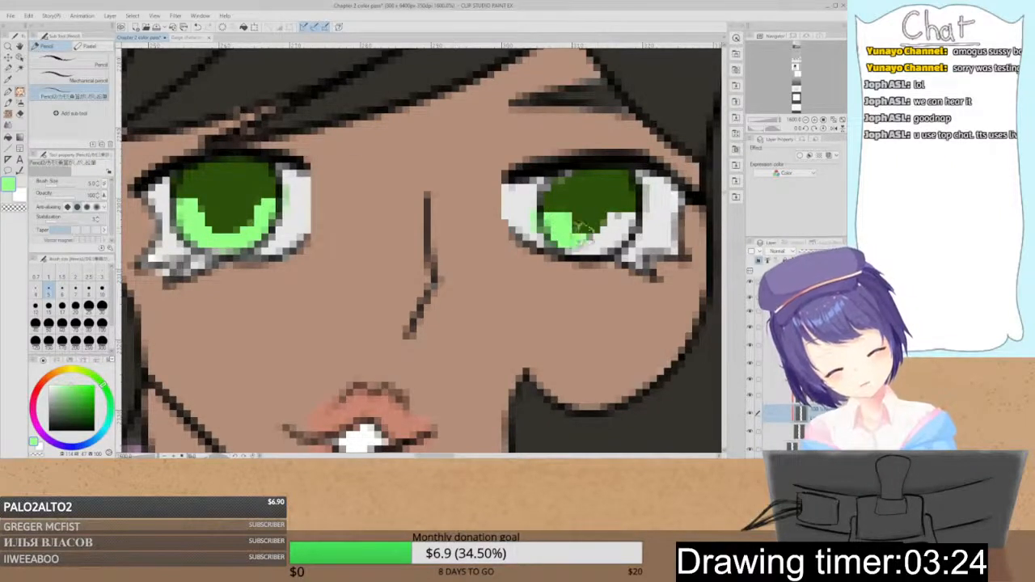
pyautogui.moveTo(570, 209)
pyautogui.mouseDown()
pyautogui.moveTo(558, 230)
pyautogui.moveTo(550, 218)
pyautogui.moveTo(586, 243)
pyautogui.moveTo(615, 214)
pyautogui.mouseUp()
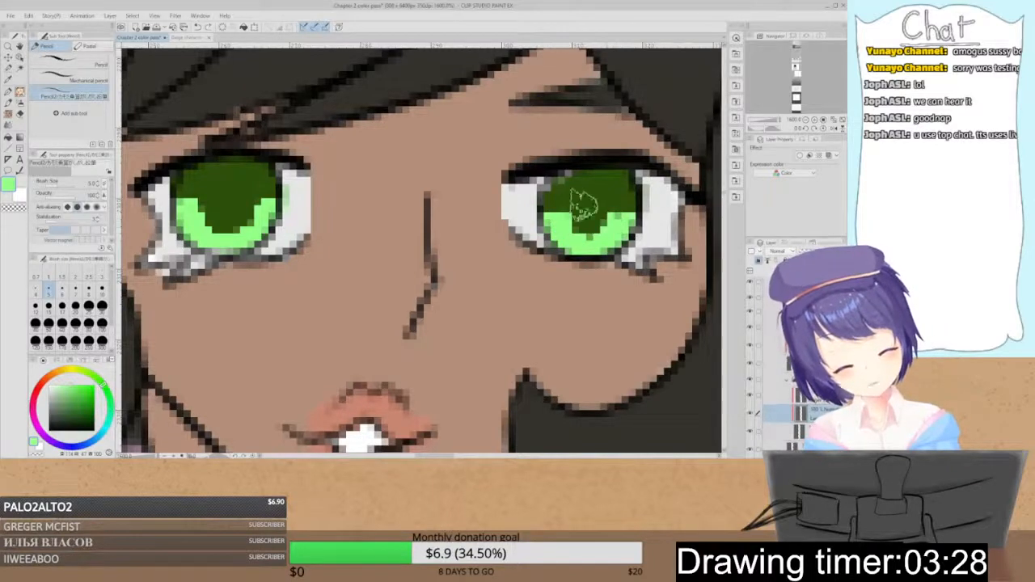
# - Compare the eyes with the character sheet, then add white highlights at the upper left and lower right of both irises
pyautogui.click(192, 38)
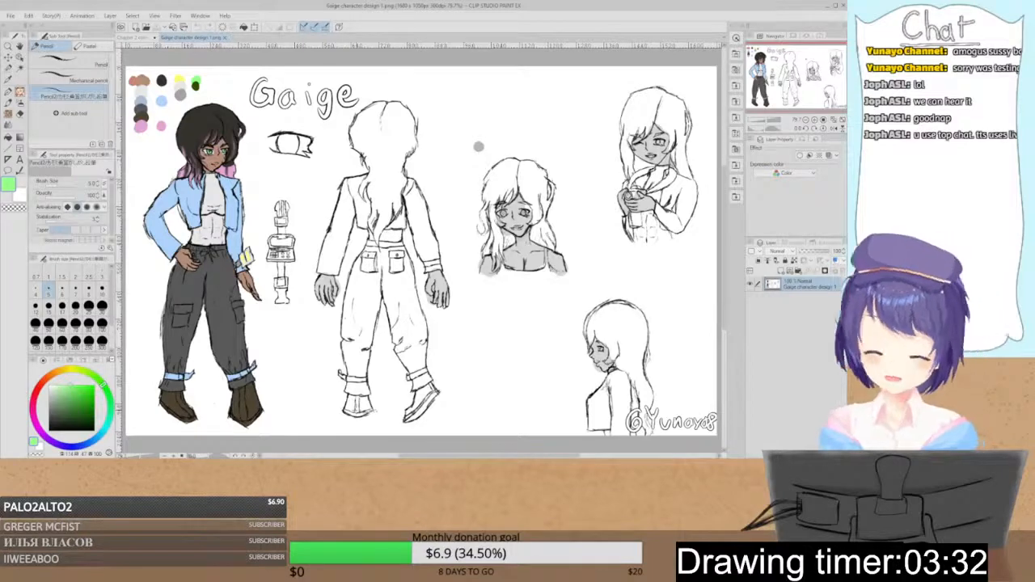
pyautogui.click(139, 38)
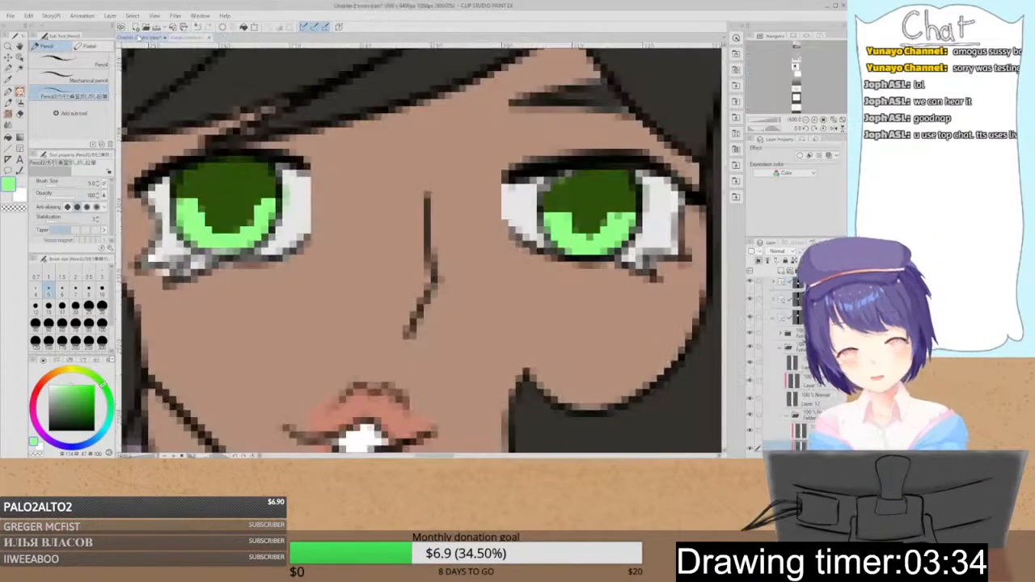
pyautogui.click(195, 37)
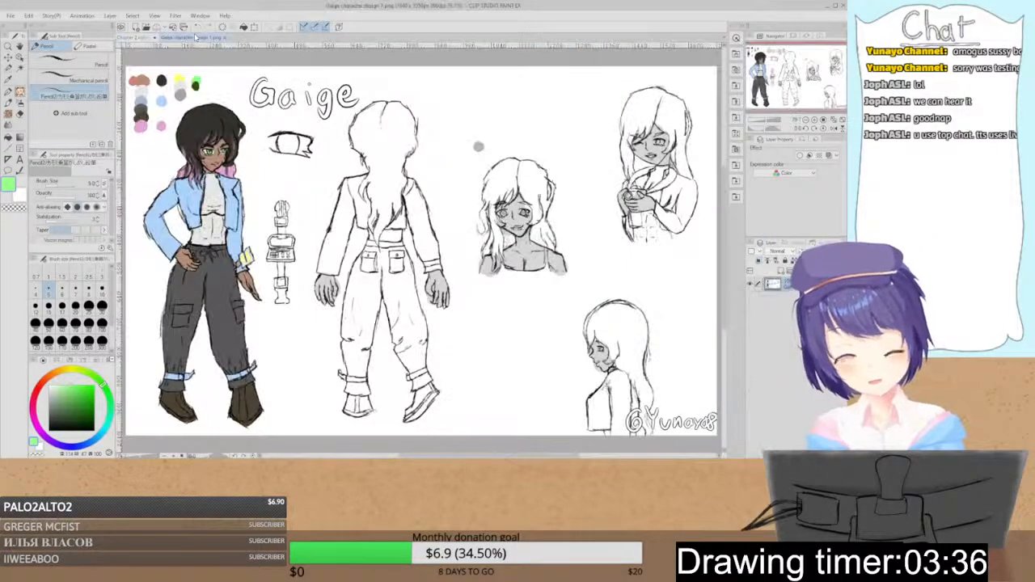
pyautogui.click(138, 37)
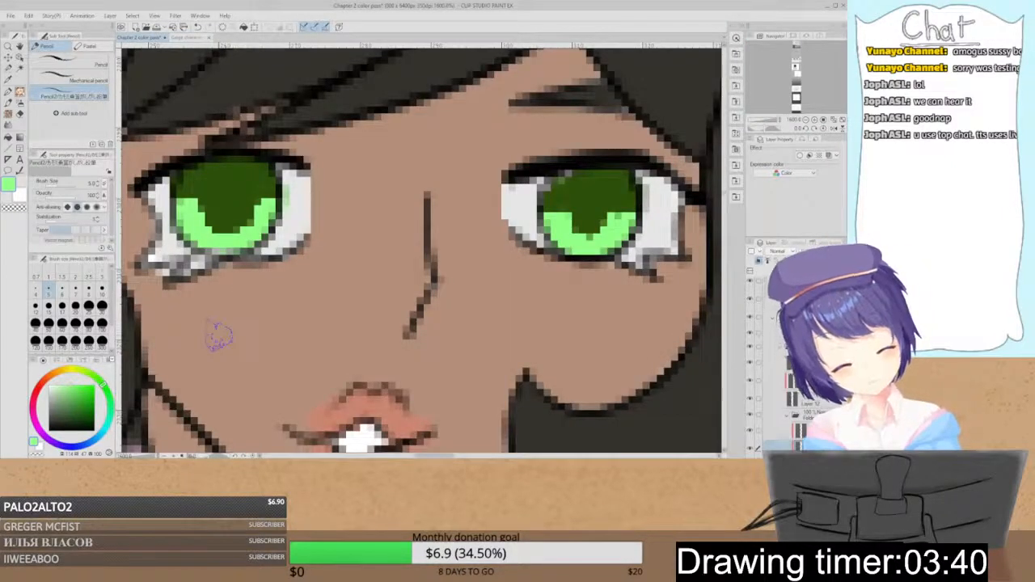
pyautogui.click(54, 385)
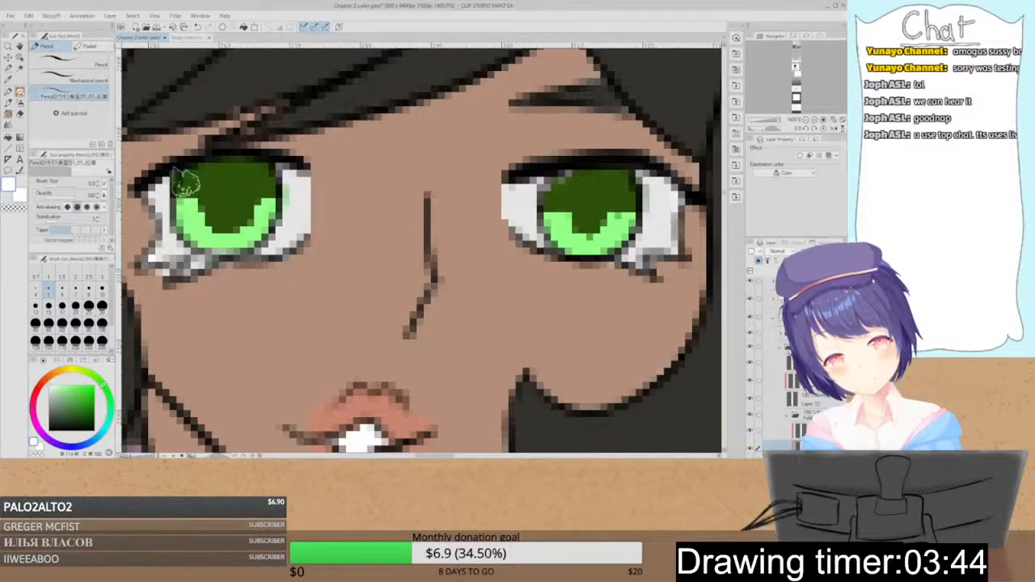
pyautogui.click(800, 430)
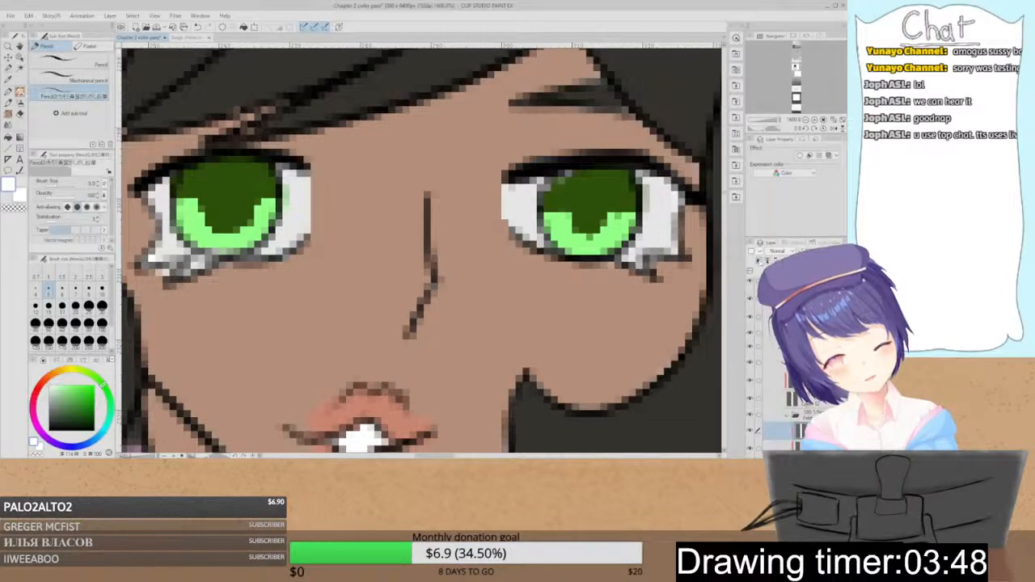
pyautogui.moveTo(186, 177); pyautogui.dragTo(194, 181)
pyautogui.moveTo(252, 229); pyautogui.dragTo(259, 225)
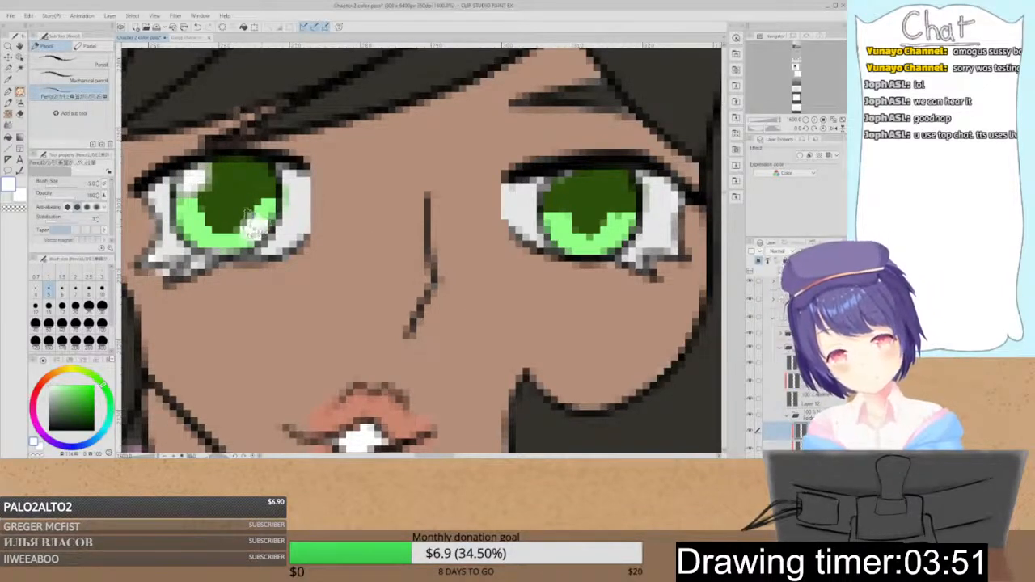
pyautogui.moveTo(553, 188); pyautogui.dragTo(570, 181)
pyautogui.moveTo(614, 247); pyautogui.dragTo(624, 229)
# - Examine the coloured eyes and face at several zoom levels
pyautogui.hotkey('ctrl', 'alt', '0')
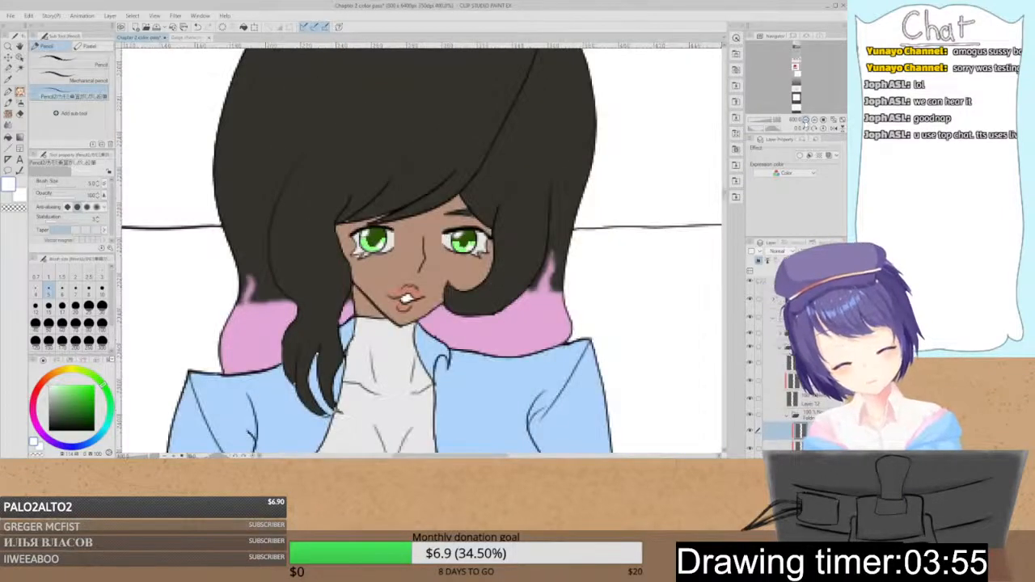
pyautogui.click(805, 120)
pyautogui.click(805, 121)
pyautogui.click(805, 120)
pyautogui.click(806, 121)
pyautogui.click(814, 120)
pyautogui.click(814, 121)
pyautogui.click(814, 120)
pyautogui.click(814, 121)
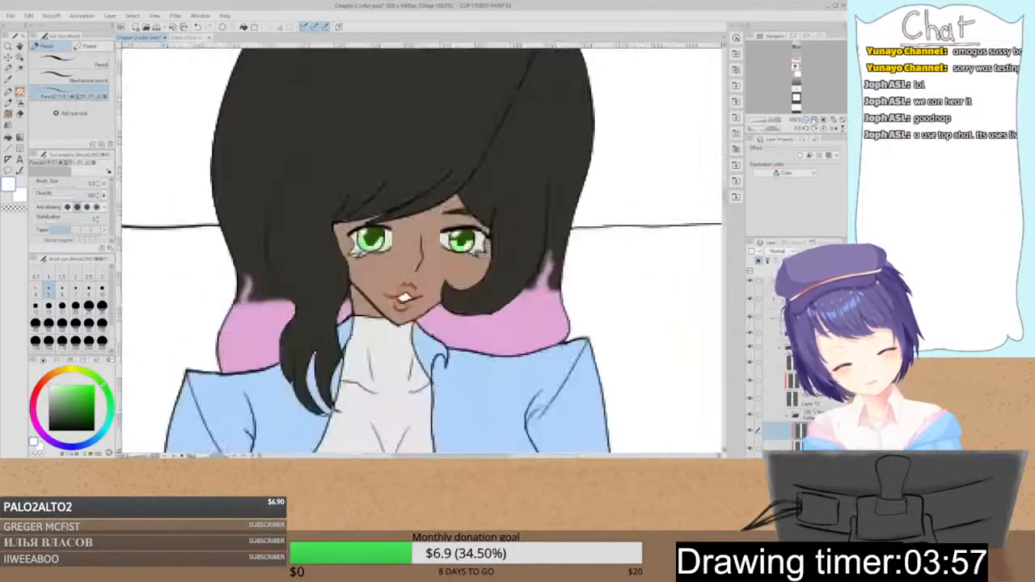
pyautogui.click(814, 121)
pyautogui.click(813, 120)
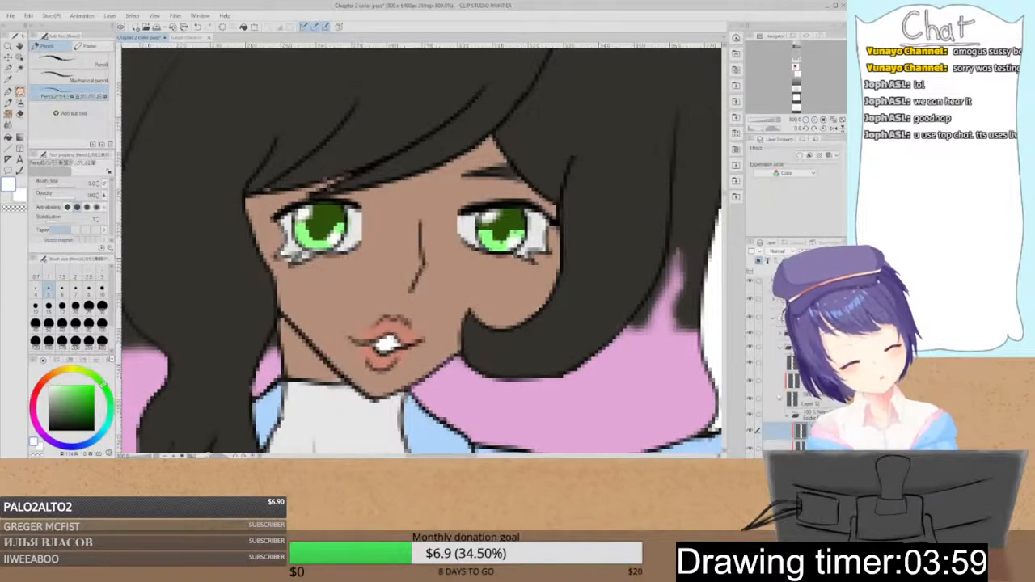
# - Collapse the eye layers' folder and check the two layers below it by briefly toggling their visibility
pyautogui.click(785, 413)
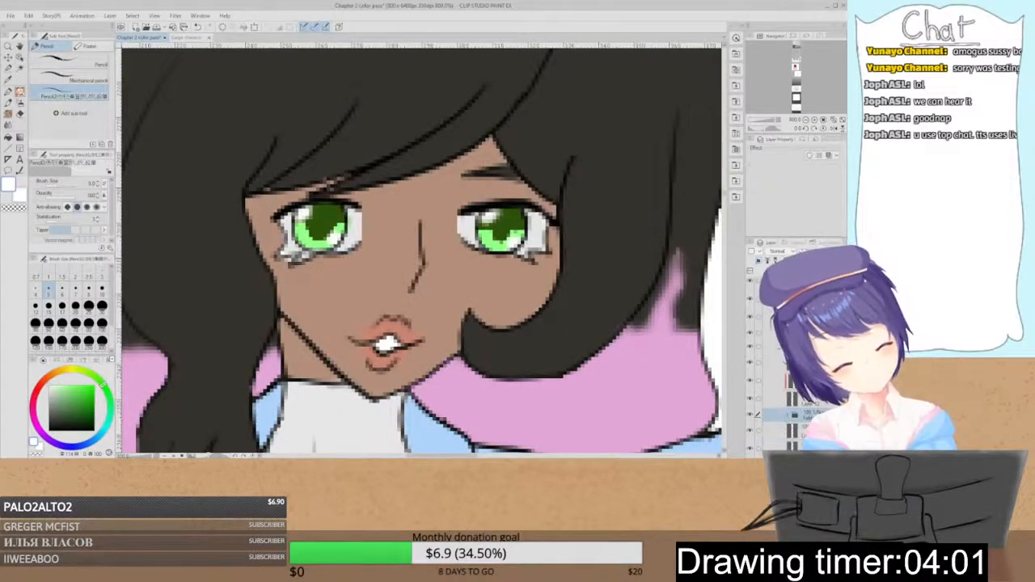
pyautogui.scroll(-1, 778, 396)
pyautogui.click(750, 393)
pyautogui.click(750, 393)
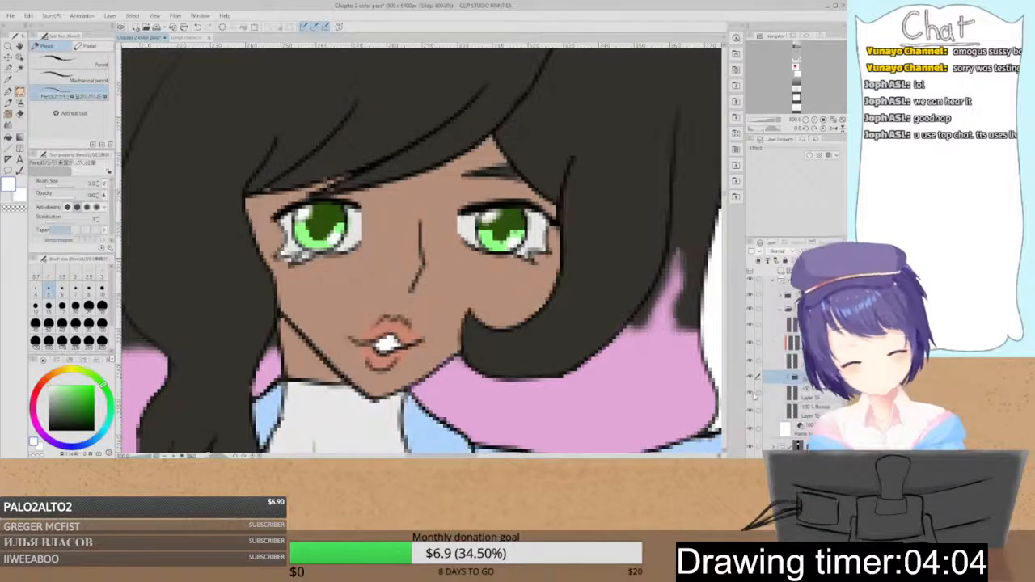
pyautogui.click(750, 409)
pyautogui.click(750, 410)
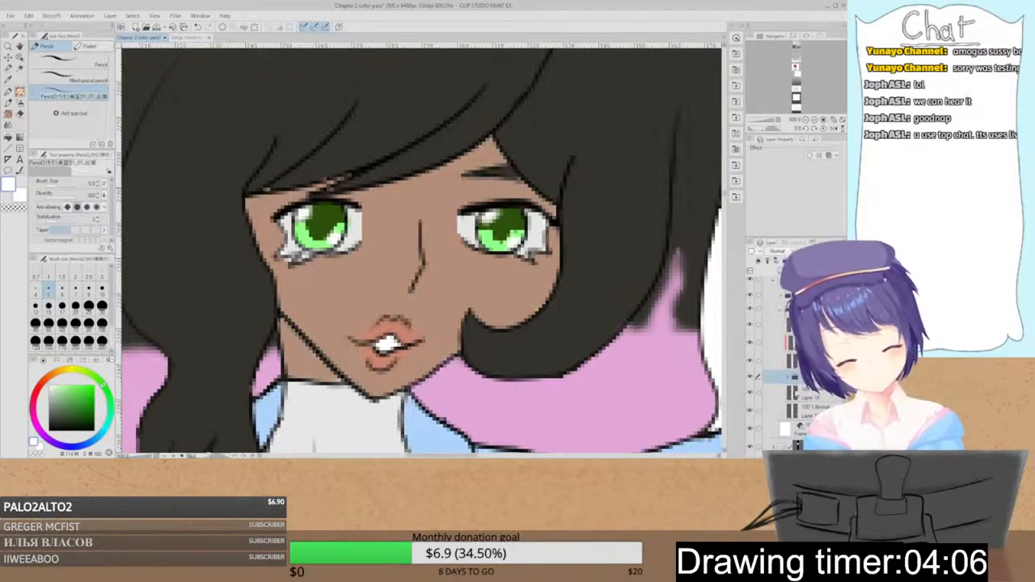
# - Check two layers by briefly toggling their visibility, then select the skin layer and pick up the face's brown skin tone
pyautogui.click(750, 410)
pyautogui.click(751, 410)
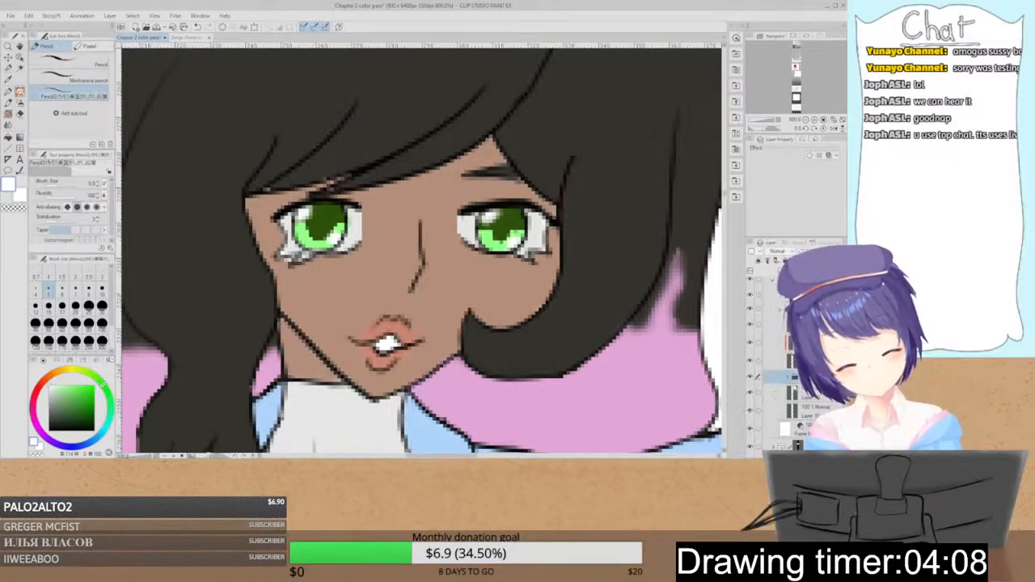
pyautogui.click(751, 360)
pyautogui.click(750, 360)
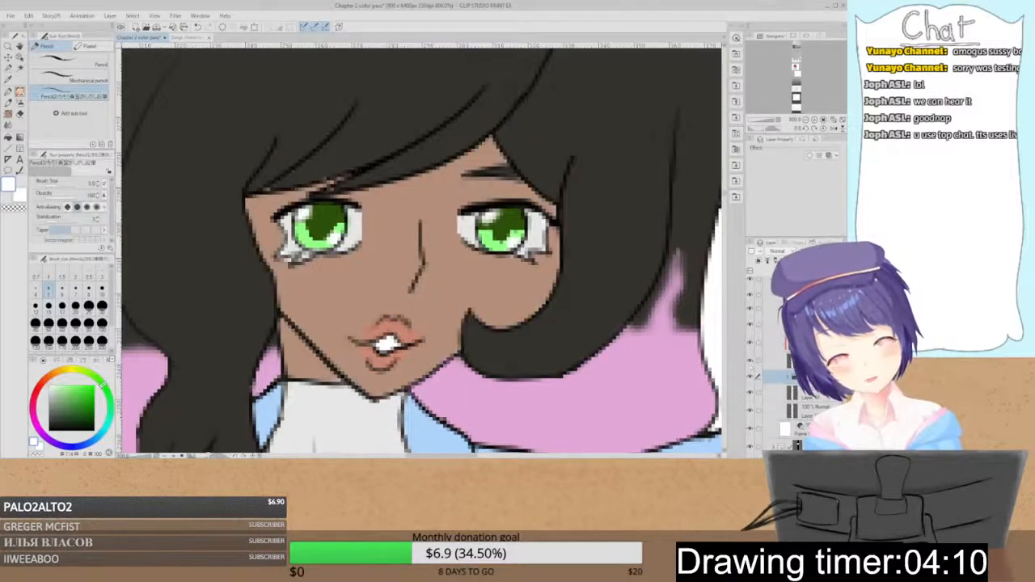
pyautogui.click(772, 361)
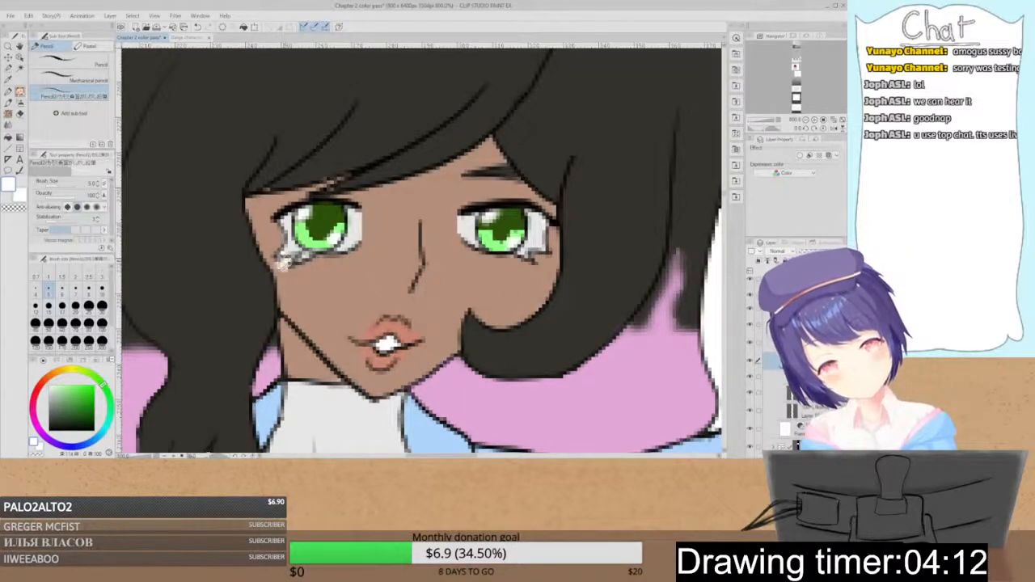
pyautogui.keyDown('alt'); pyautogui.click(302, 284); pyautogui.keyUp('alt')
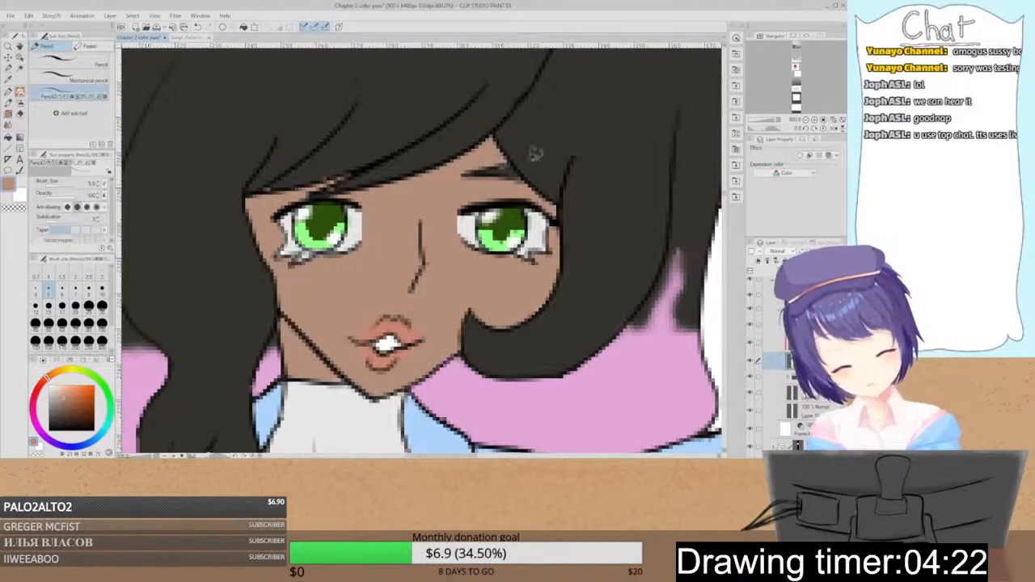
# - Examine the coloured face and the whole character at several zoom levels
pyautogui.click(805, 120)
pyautogui.click(805, 120)
pyautogui.click(806, 120)
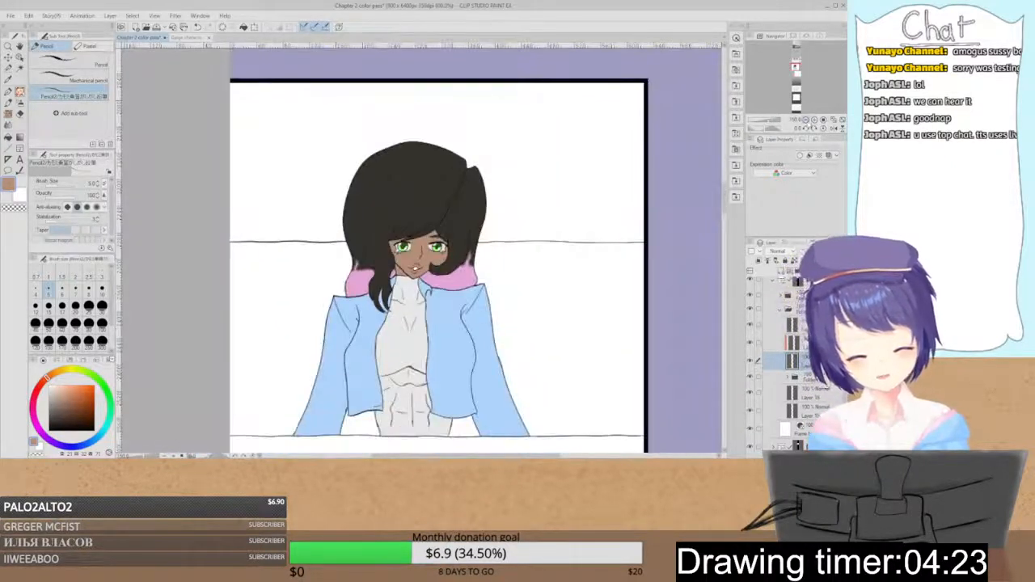
pyautogui.click(814, 119)
pyautogui.click(814, 120)
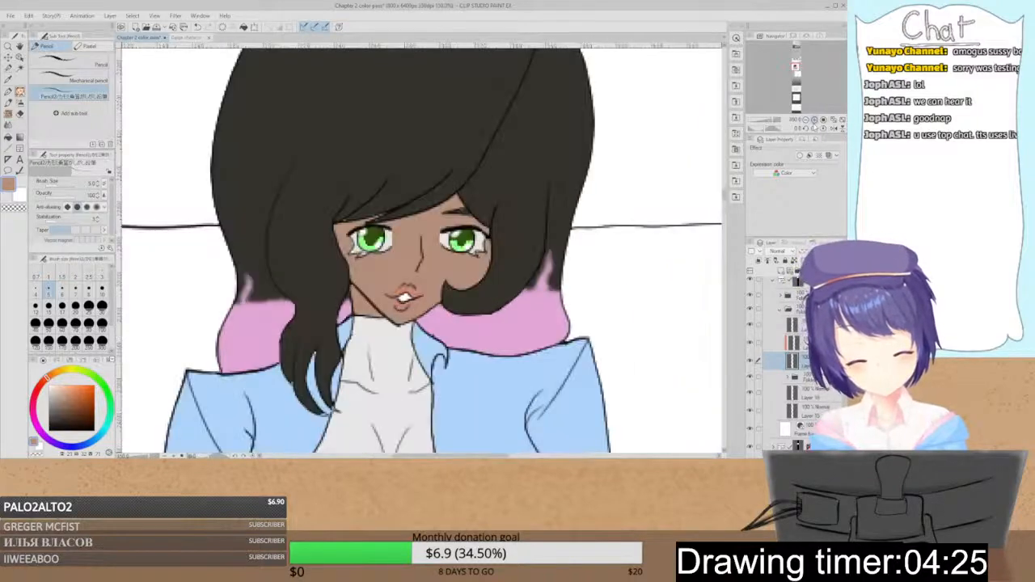
pyautogui.click(814, 120)
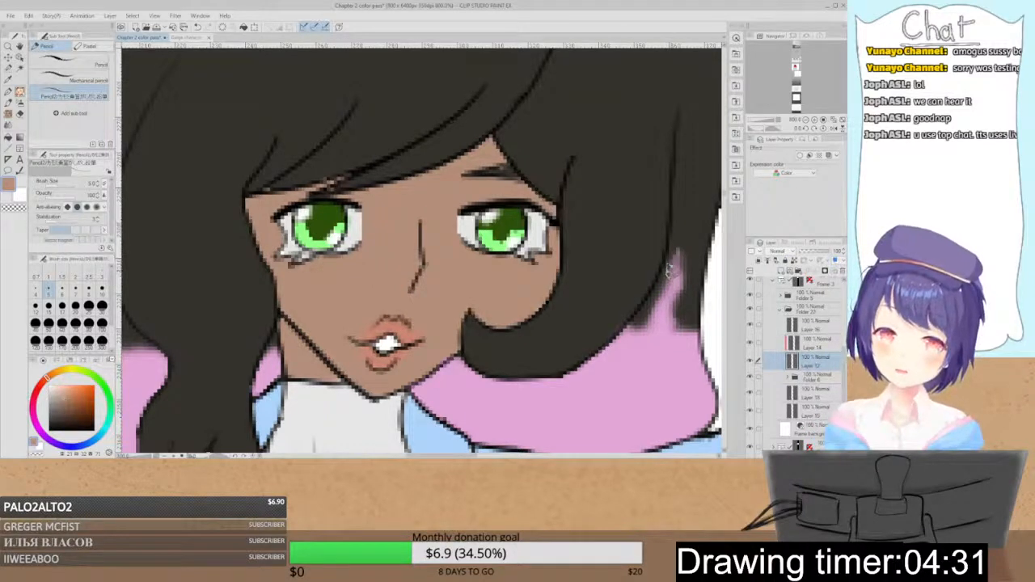
pyautogui.click(805, 120)
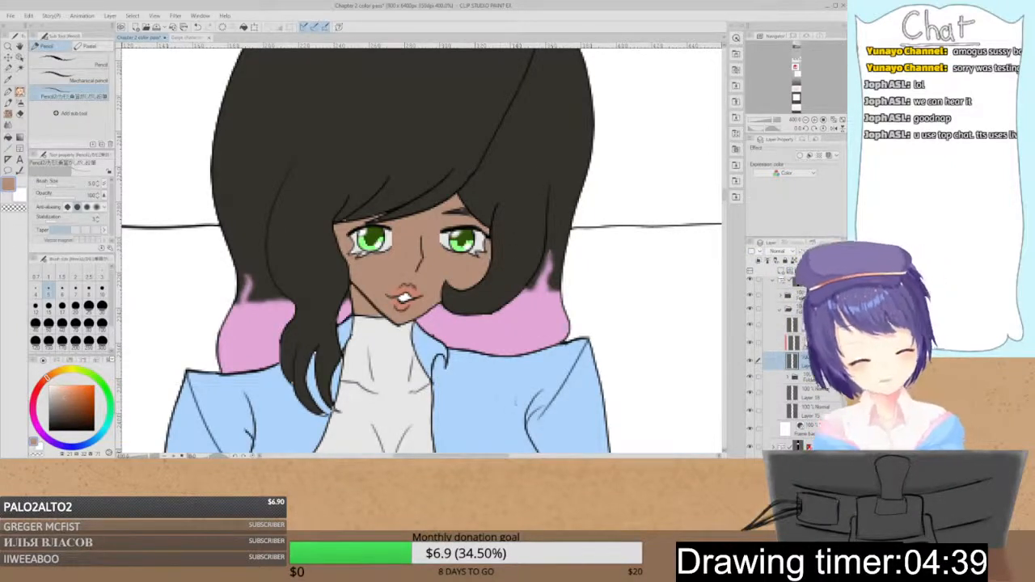
# - Collapse the character's colour folder and add a new folder with a raster layer above the panel's frame background
pyautogui.click(772, 351)
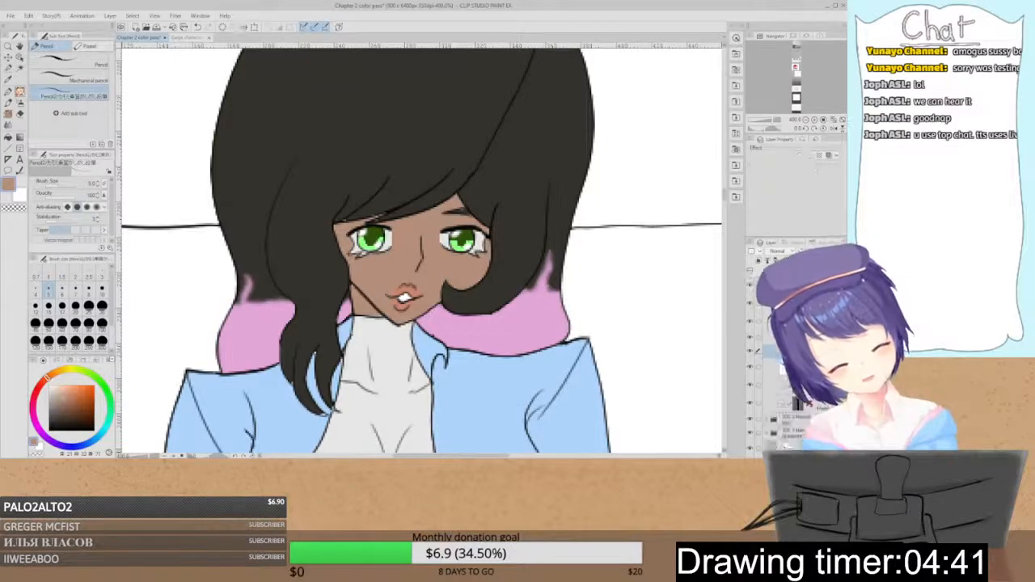
pyautogui.click(772, 367)
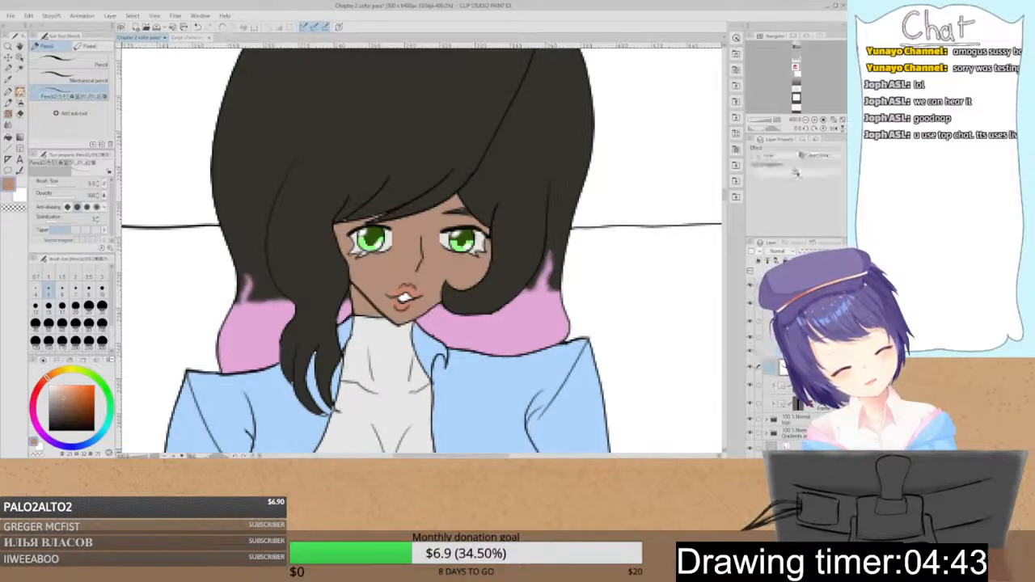
pyautogui.hotkey('ctrl', 'g')
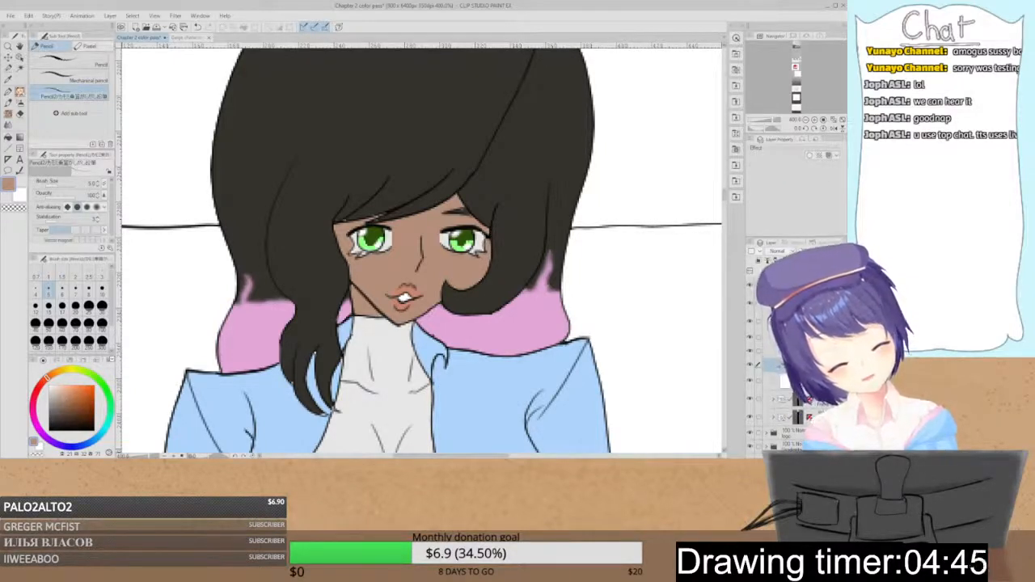
pyautogui.hotkey('ctrl', 'shift', 'n')
# - Pick up the booth's grey from the diner panel and fill the seat back behind Gaige with it, including the gaps beside her waist
pyautogui.hotkey('ctrl', '-')
pyautogui.hotkey('ctrl', '-')
pyautogui.hotkey('ctrl', '-')
pyautogui.hotkey('ctrl', '-')
pyautogui.moveTo(568, 152); pyautogui.dragTo(510, 451)
pyautogui.keyDown('alt'); pyautogui.click(329, 263); pyautogui.keyUp('alt')
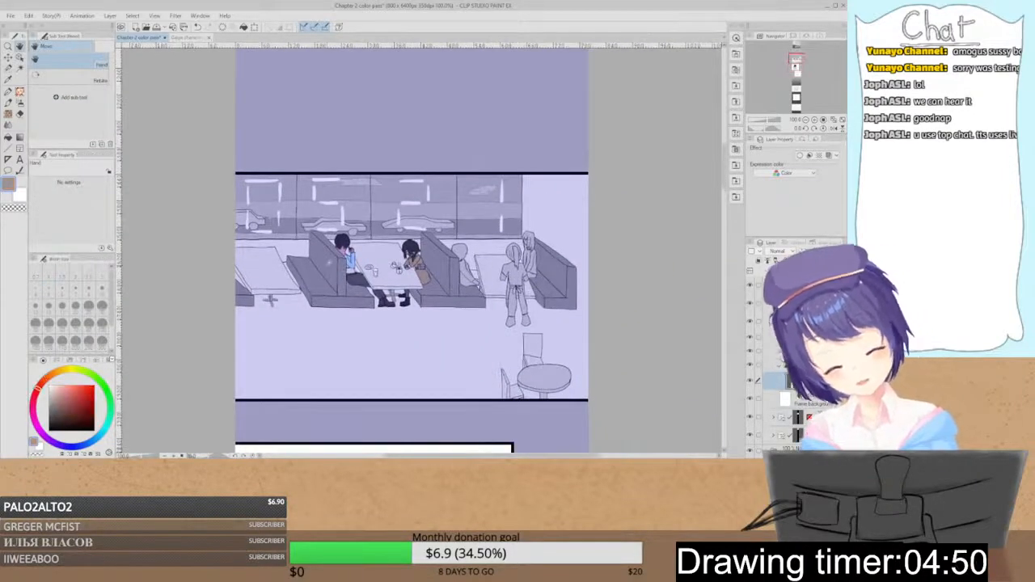
pyautogui.moveTo(409, 306); pyautogui.dragTo(477, 97)
pyautogui.moveTo(476, 264); pyautogui.dragTo(492, 138)
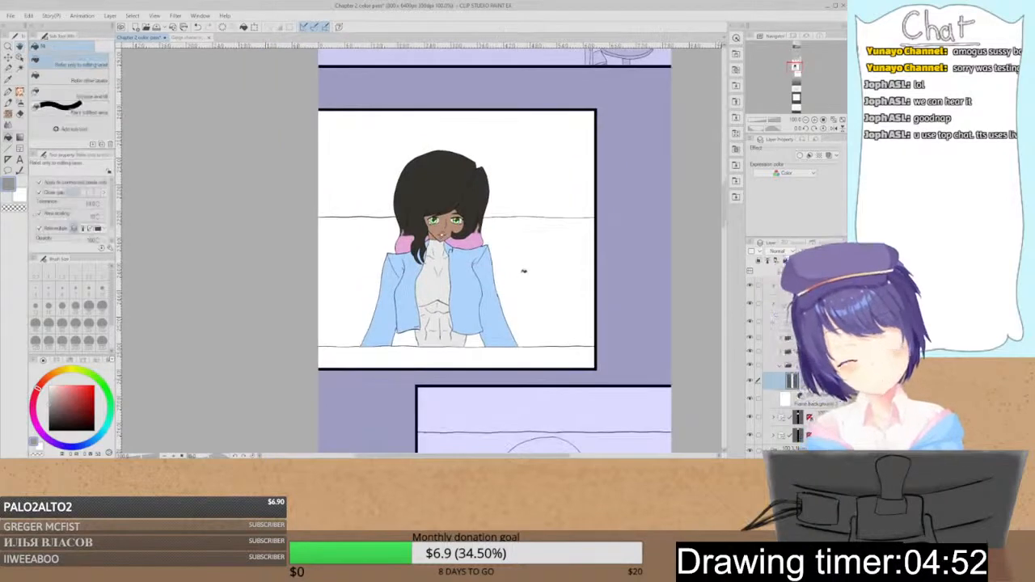
pyautogui.click(523, 274)
pyautogui.click(356, 283)
pyautogui.click(405, 338)
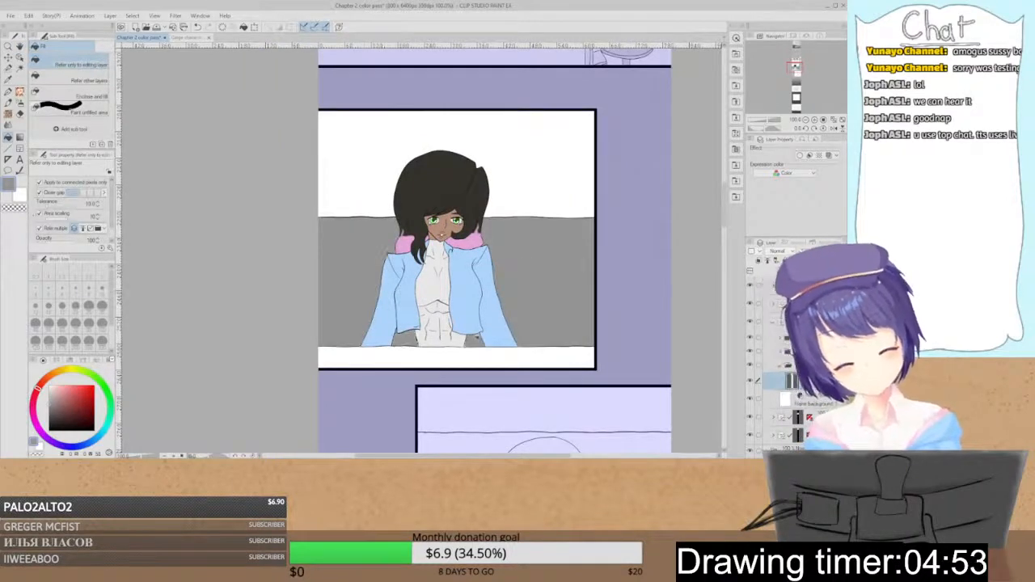
# - Fill the wall above the seat and the table in front of Gaige with very light grey
pyautogui.moveTo(595, 76); pyautogui.dragTo(599, 106)
pyautogui.press('p')
pyautogui.press('g')
pyautogui.click(363, 195)
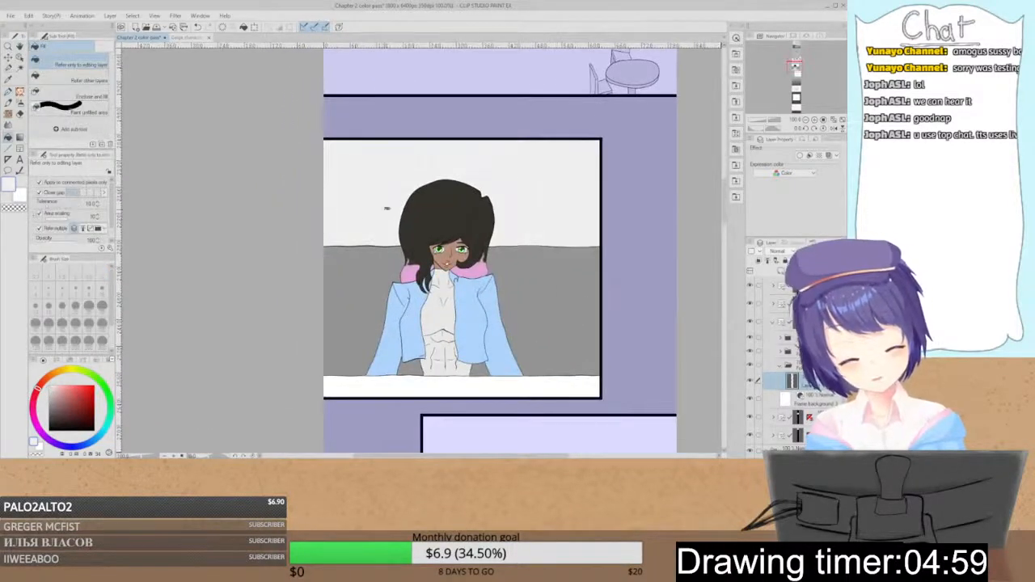
pyautogui.moveTo(550, 183); pyautogui.dragTo(534, 154)
pyautogui.press('p')
pyautogui.press('g')
pyautogui.click(522, 346)
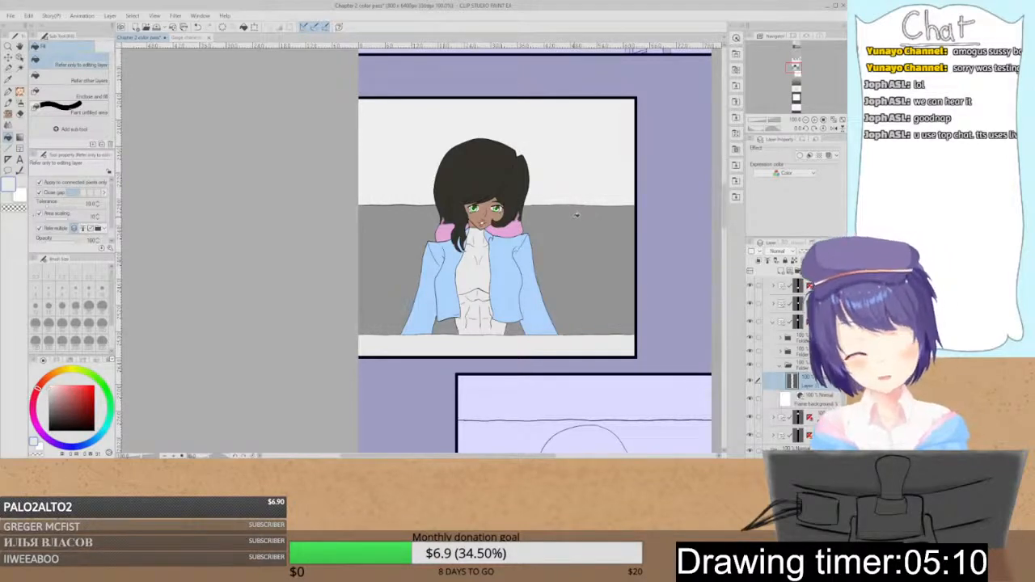
# - Review the filled panel and compare it with the Gaige character sheet
pyautogui.press('space')
pyautogui.moveTo(577, 215); pyautogui.dragTo(488, 135)
pyautogui.moveTo(490, 202); pyautogui.dragTo(524, 330)
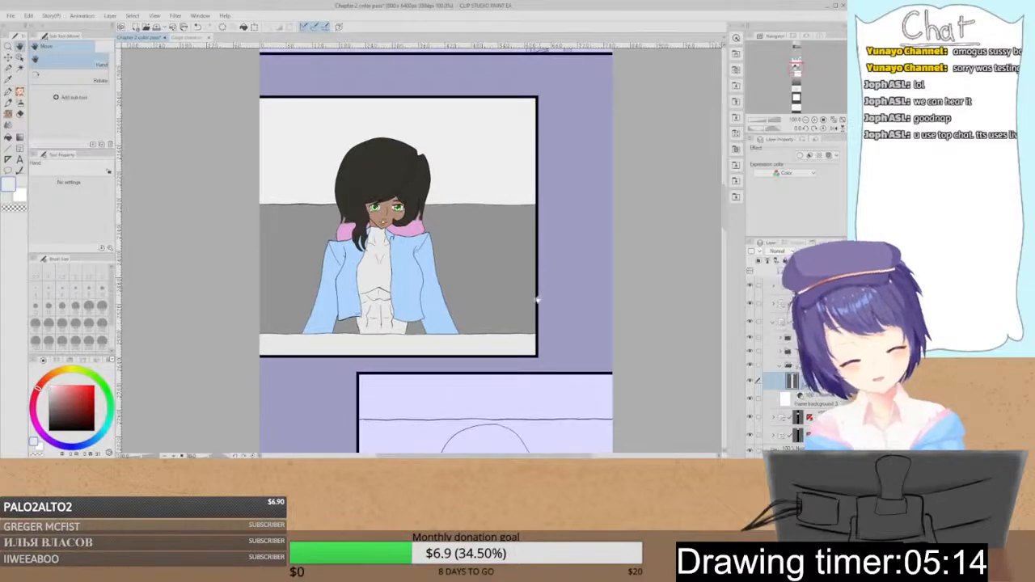
pyautogui.click(184, 38)
pyautogui.click(138, 38)
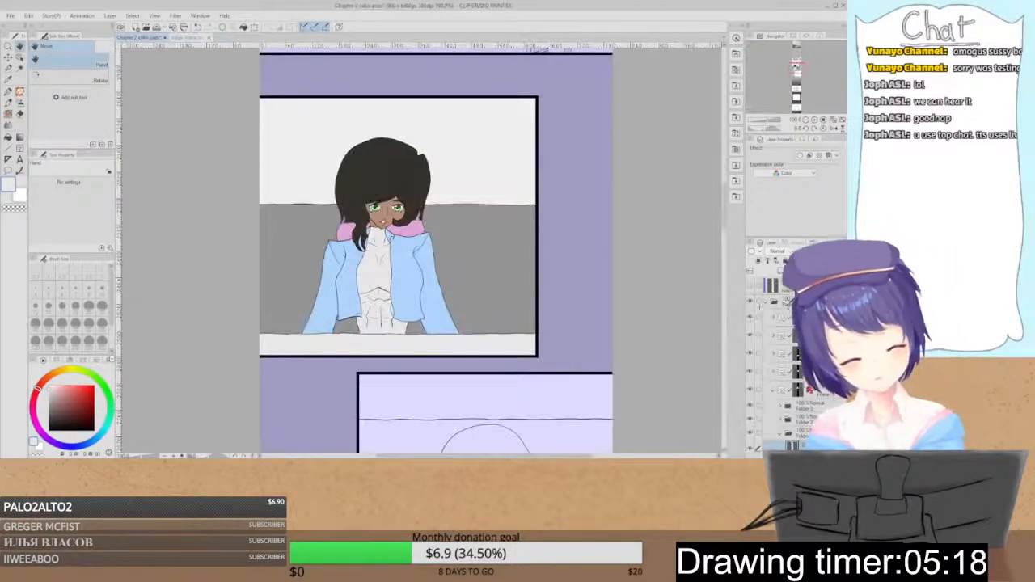
# - Collapse the finished panel's frame, expand the frame of the panel below, and check its layer by toggling visibility
pyautogui.click(773, 390)
pyautogui.click(791, 373)
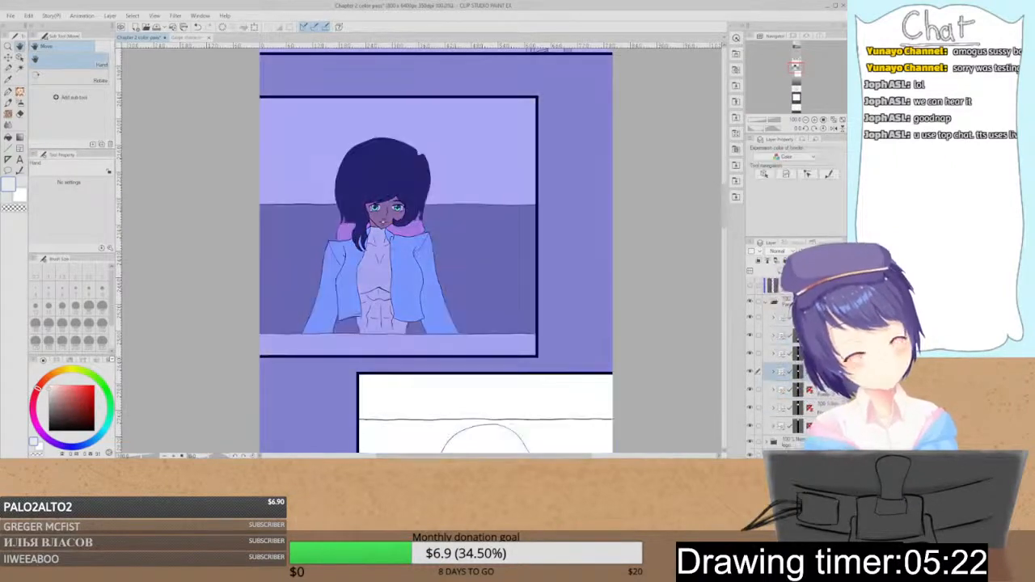
pyautogui.scroll(-3, 437, 251)
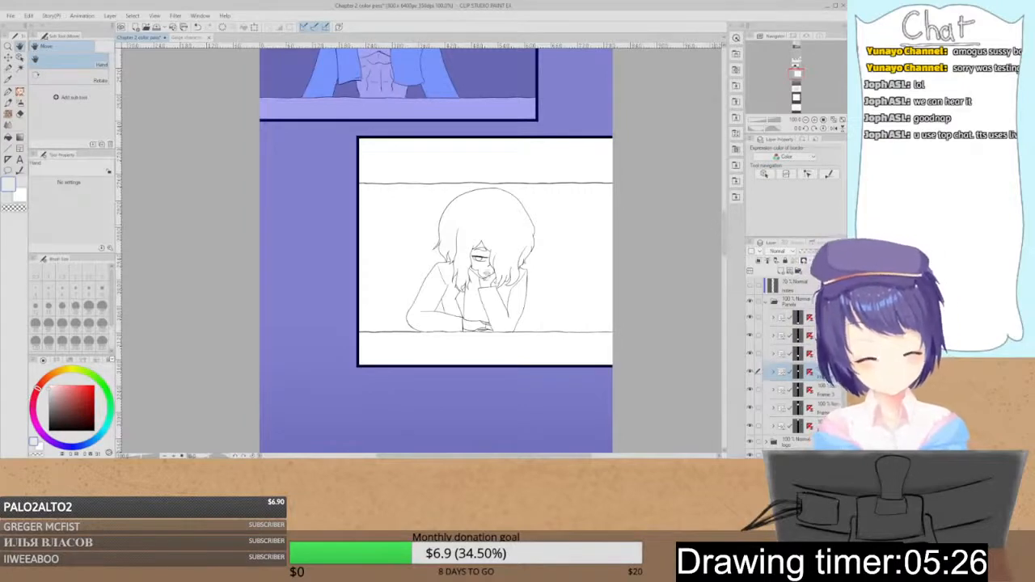
pyautogui.click(772, 372)
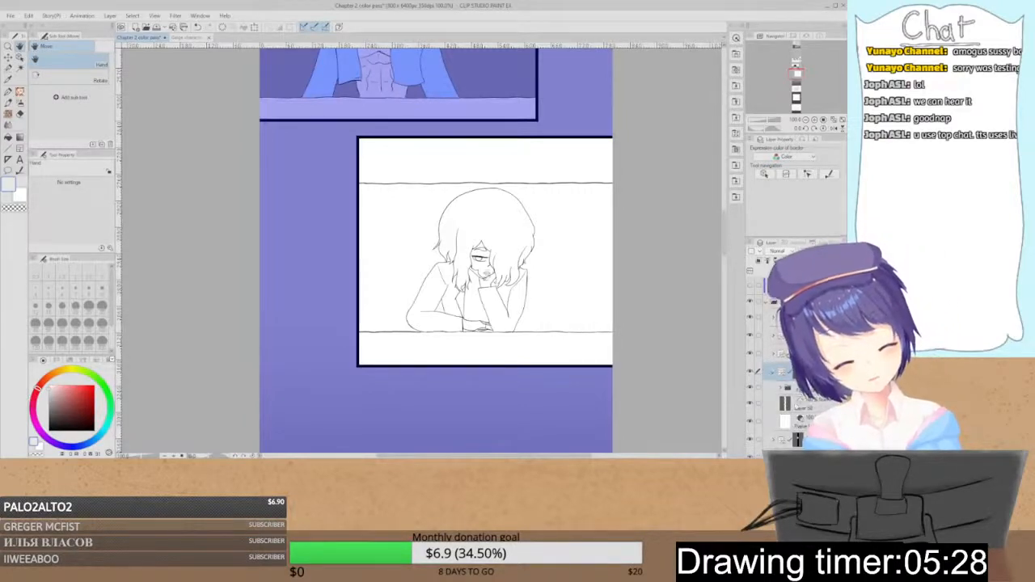
pyautogui.click(786, 404)
pyautogui.click(749, 404)
pyautogui.click(749, 404)
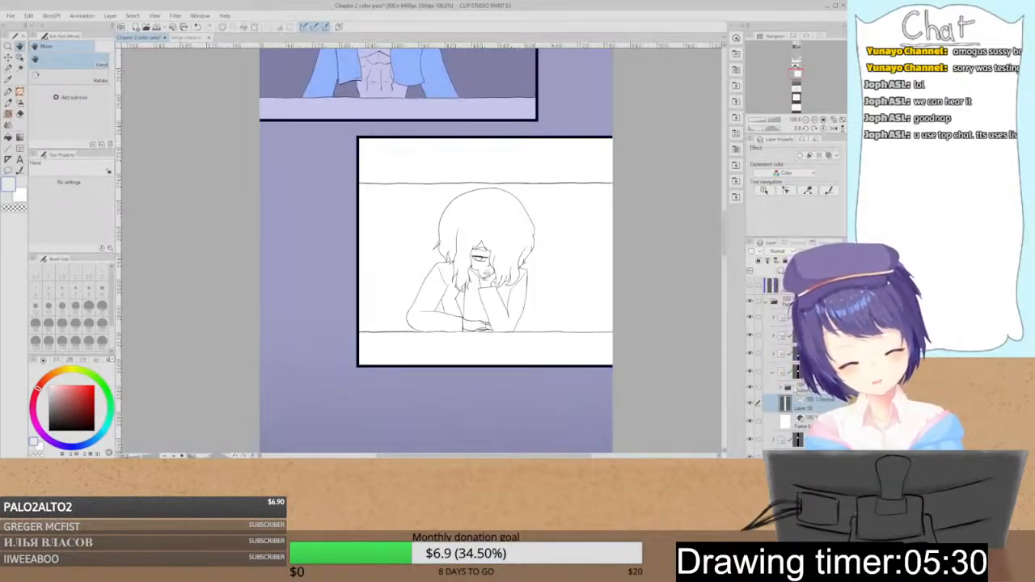
# - Add a new folder with a raster layer just above the frame background of the lower panel
pyautogui.click(796, 387)
pyautogui.click(780, 387)
pyautogui.click(805, 402)
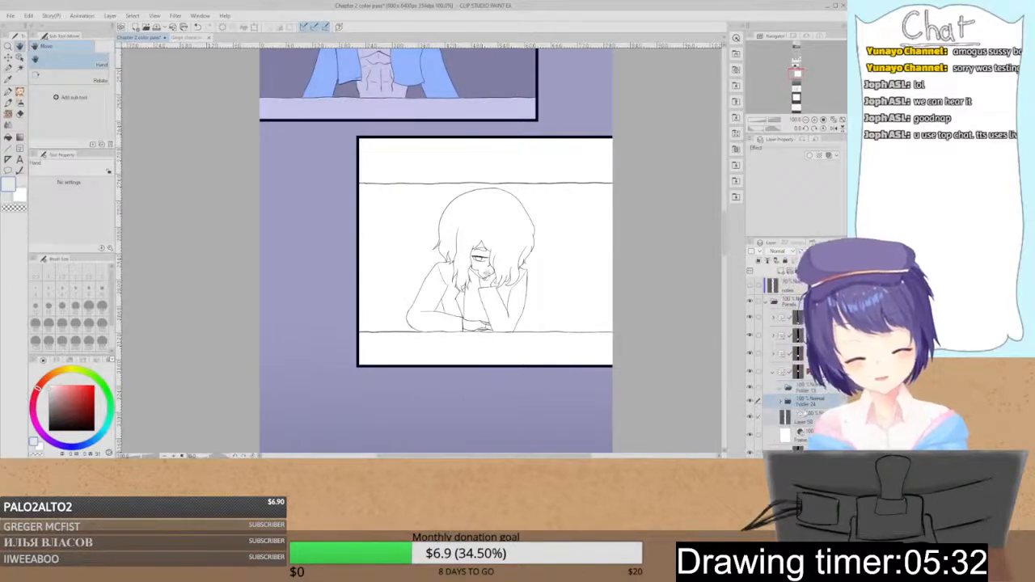
pyautogui.click(780, 389)
pyautogui.click(798, 402)
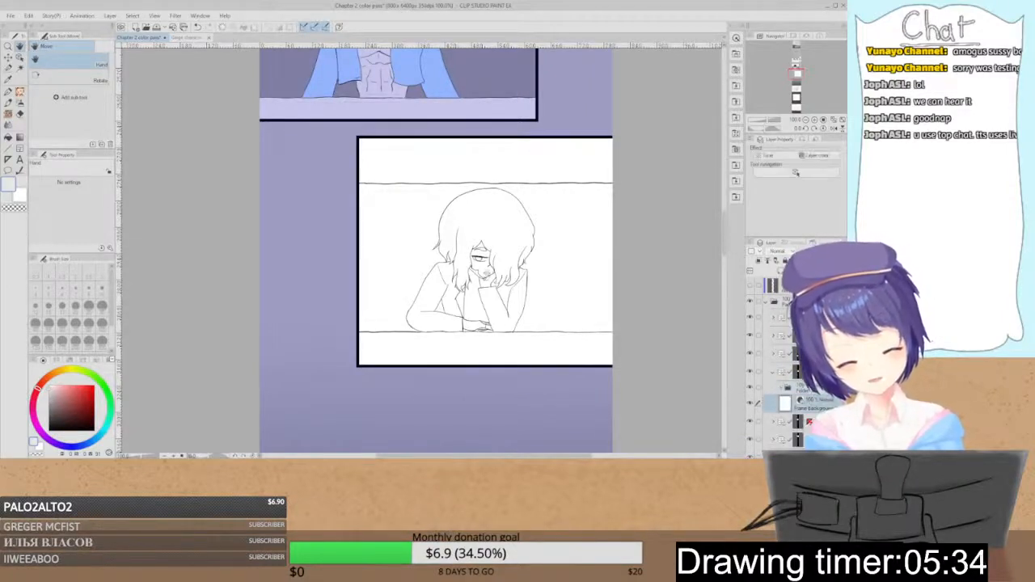
pyautogui.click(780, 271)
pyautogui.click(780, 271)
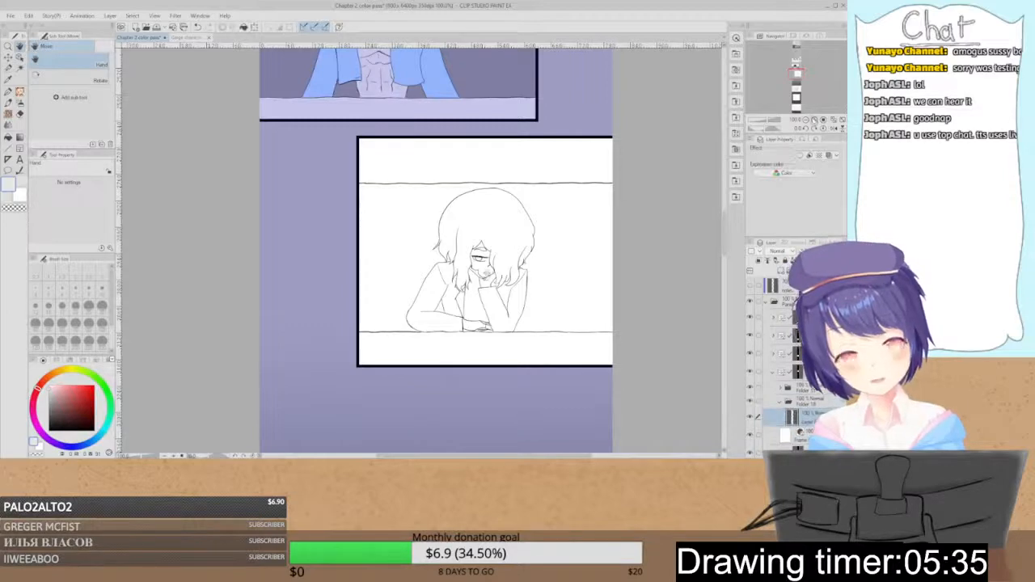
# - Open the Bea character design sheet as the colour reference and pick up its dark brown hair colour
pyautogui.click(814, 120)
pyautogui.click(814, 119)
pyautogui.press('p')
pyautogui.press('h')
pyautogui.moveTo(672, 318)
pyautogui.mouseDown()
pyautogui.moveTo(549, 201)
pyautogui.moveTo(598, 320)
pyautogui.mouseUp()
pyautogui.press('p')
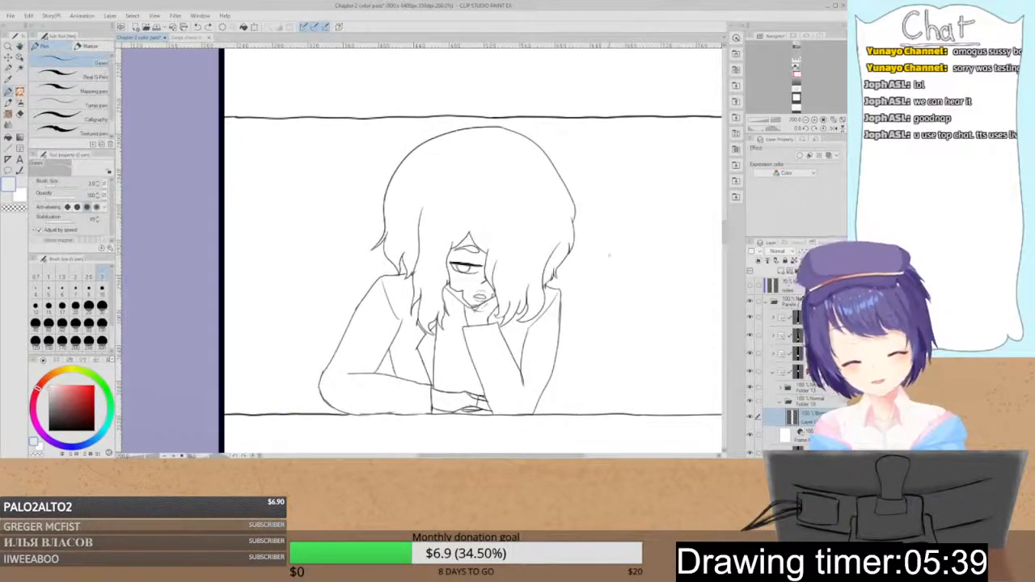
pyautogui.click(188, 38)
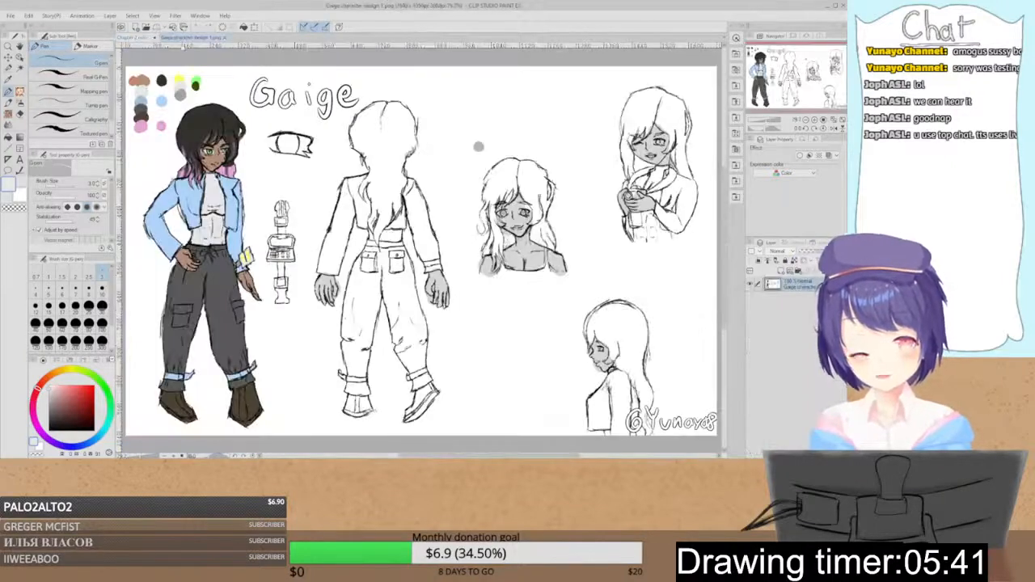
pyautogui.click(139, 39)
pyautogui.click(145, 26)
pyautogui.doubleClick(202, 79)
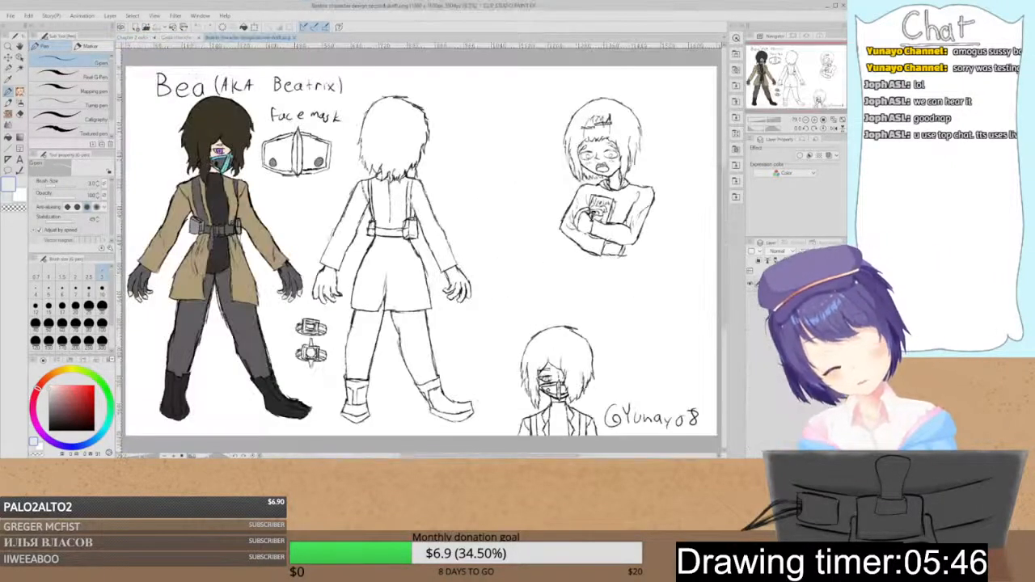
# - Return to the Chapter 2 page and fill Bea's hair with the dark brown
pyautogui.click(143, 39)
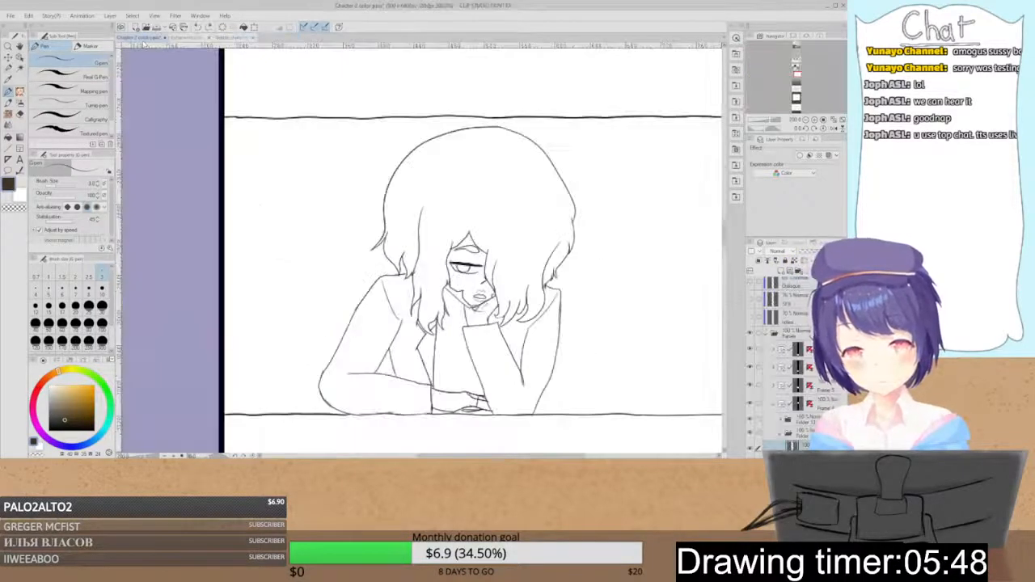
pyautogui.press('g')
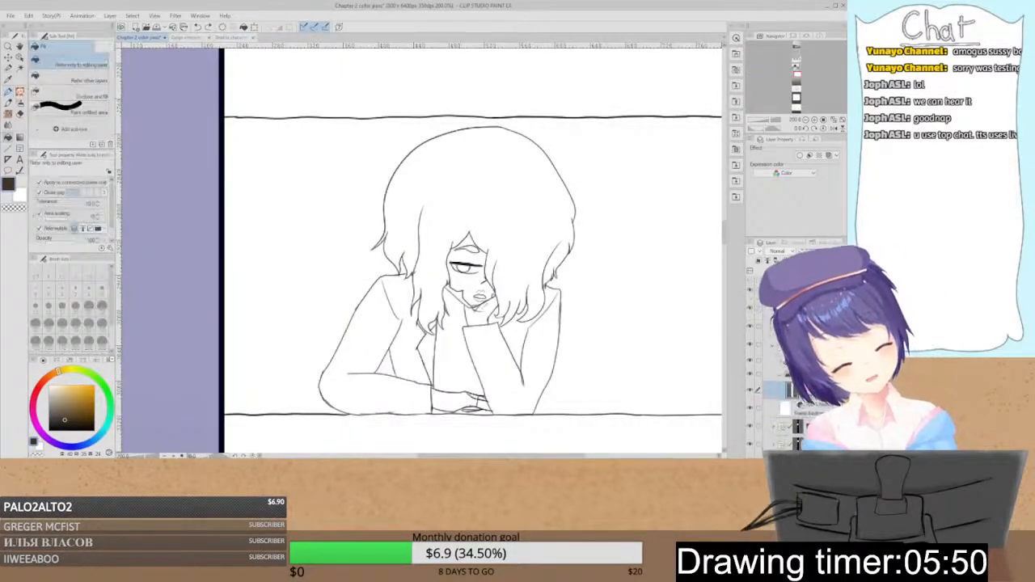
pyautogui.click(536, 209)
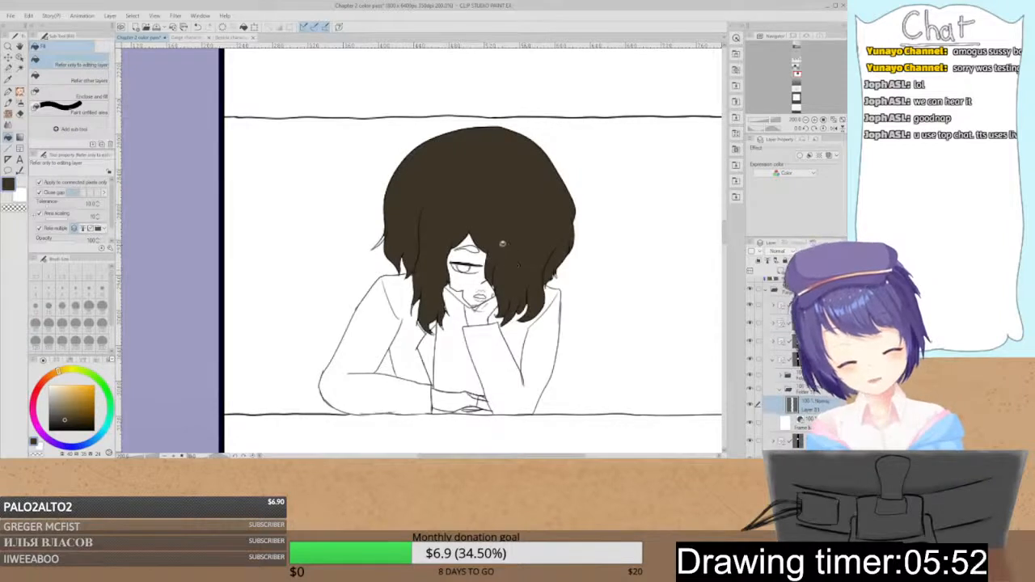
# - Paint Bea's eyebrow and the stray hair strand beside her cheek with the pencil in the dark brown hair colour
pyautogui.press('p')
pyautogui.press('p')
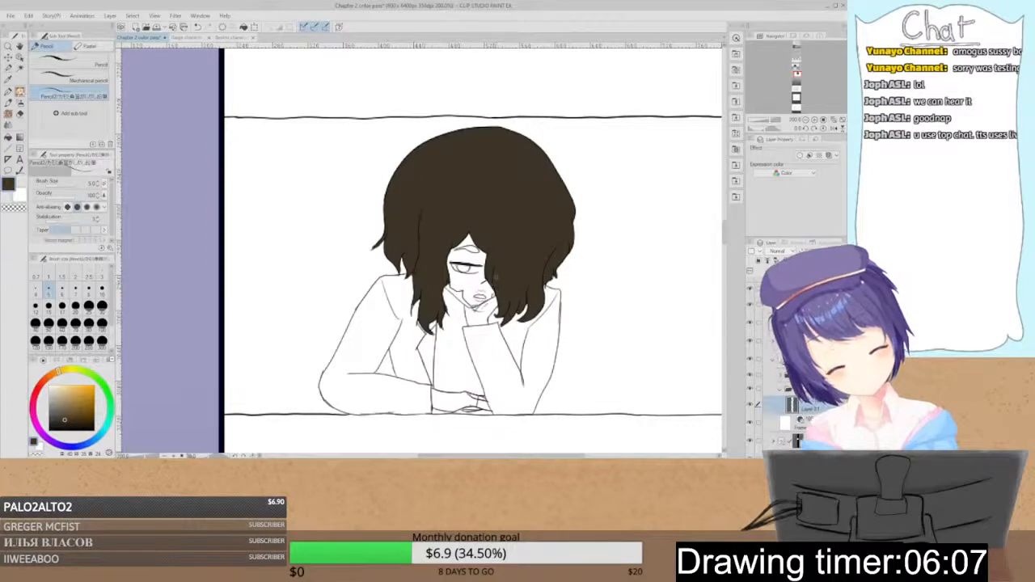
pyautogui.press('g')
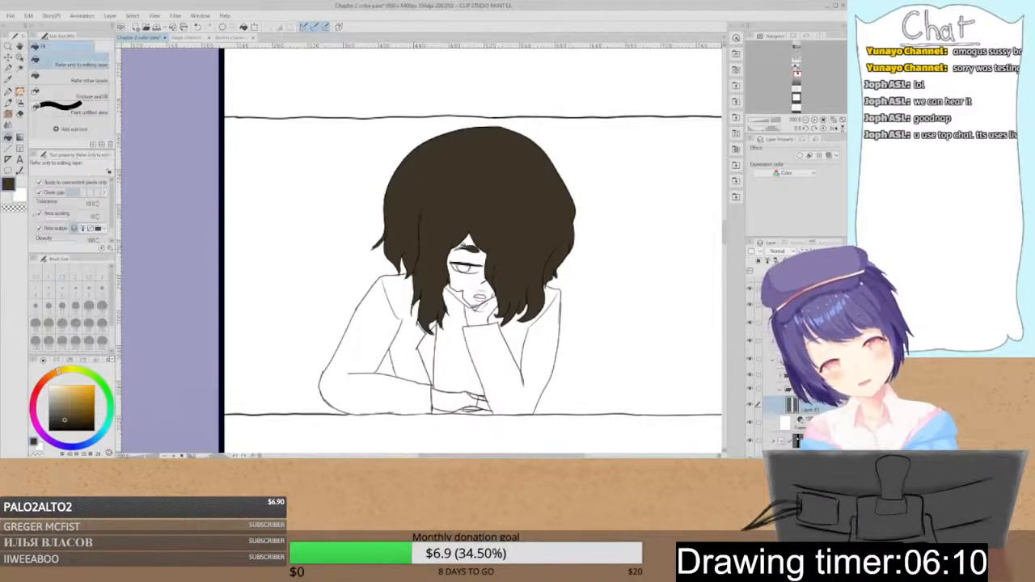
pyautogui.doubleClick(813, 120)
pyautogui.press('space')
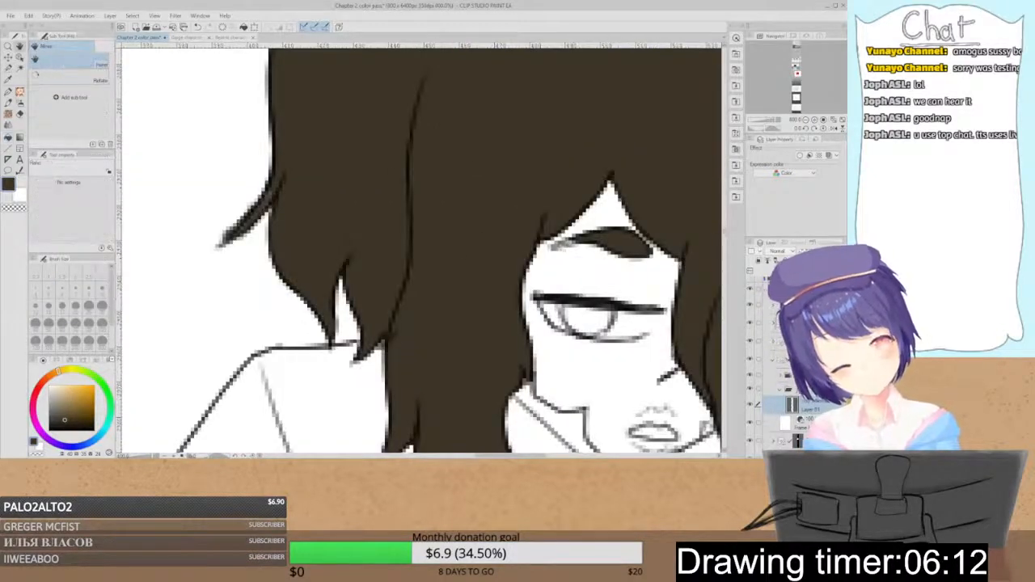
pyautogui.press('p')
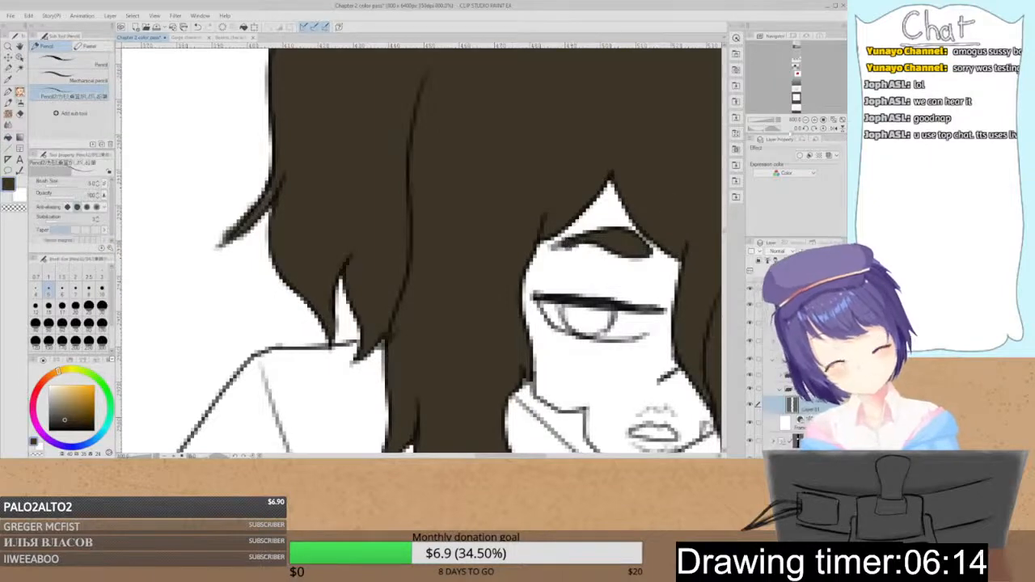
pyautogui.click(805, 120)
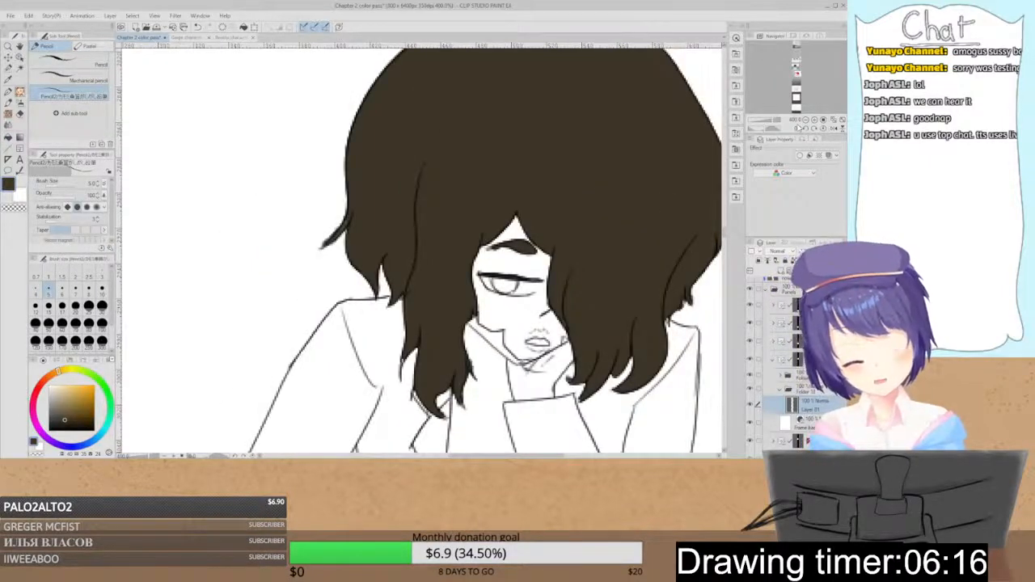
# - Pick up Bea's light skin tone from her character design sheet and return to the Chapter 2 page
pyautogui.click(234, 38)
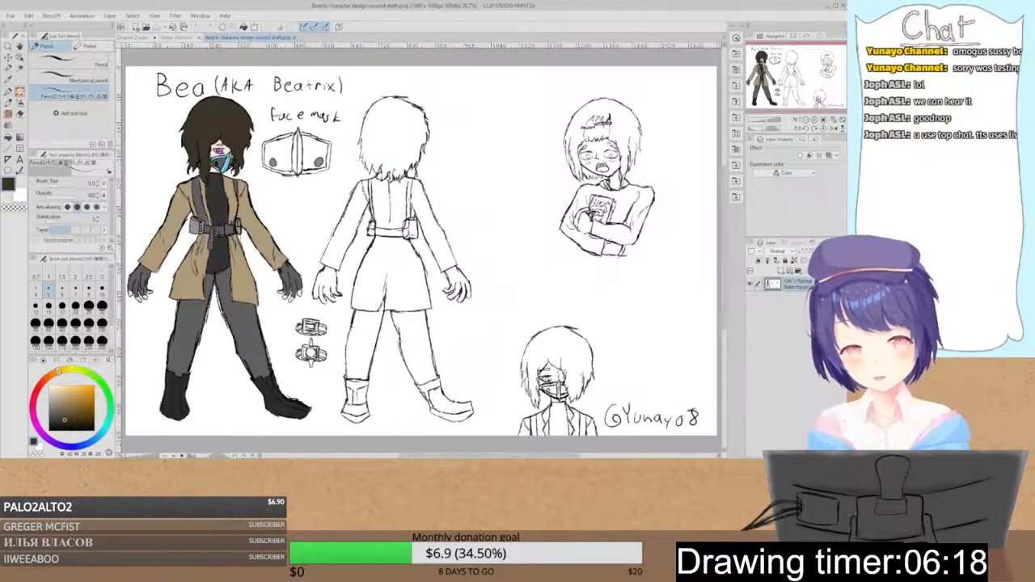
pyautogui.keyDown('alt'); pyautogui.click(227, 152); pyautogui.keyUp('alt')
pyautogui.click(142, 38)
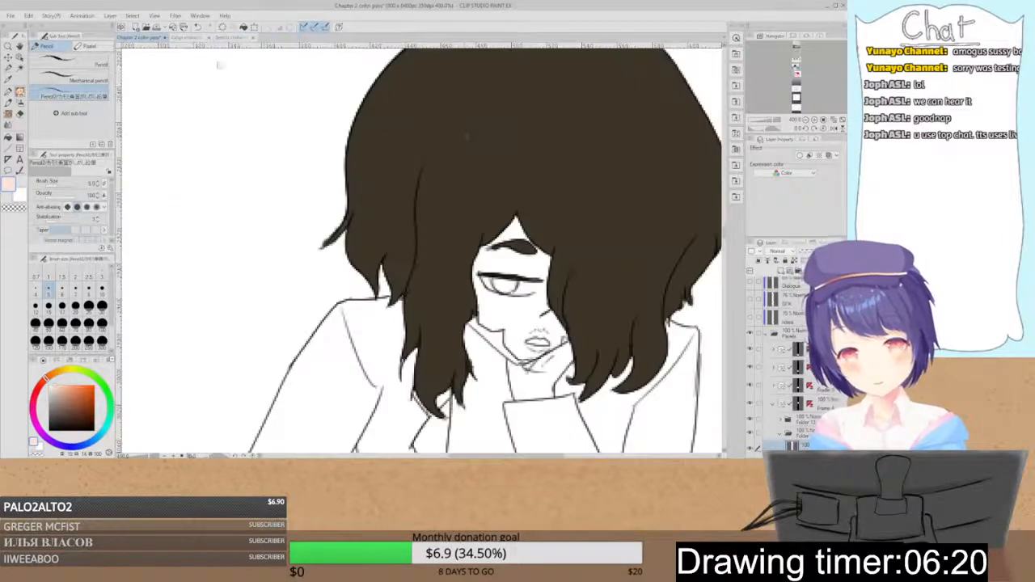
# - Try to fill Bea's face with the skin tone on the hair colour layer, then undo the fills
pyautogui.press('g')
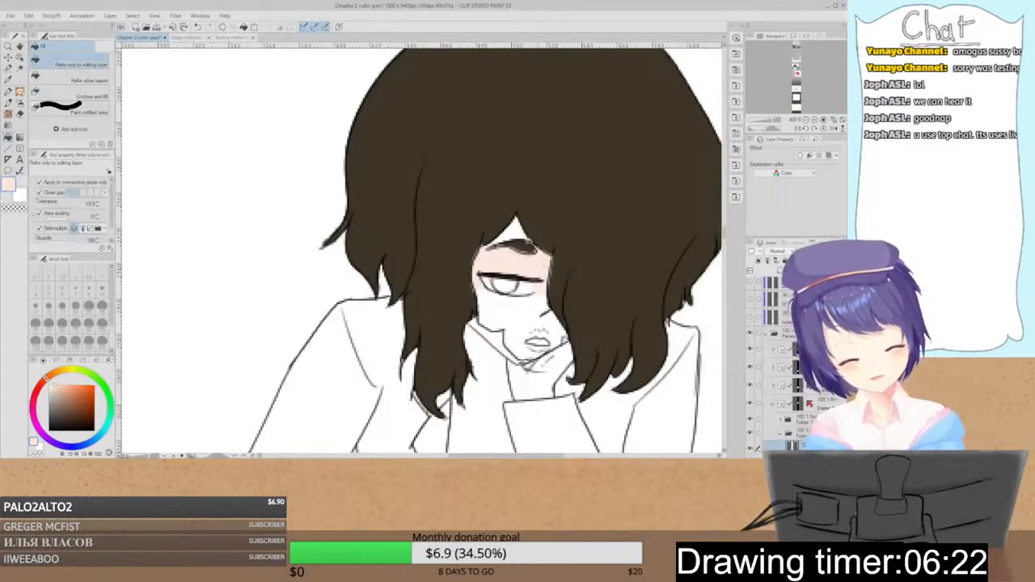
pyautogui.click(518, 325)
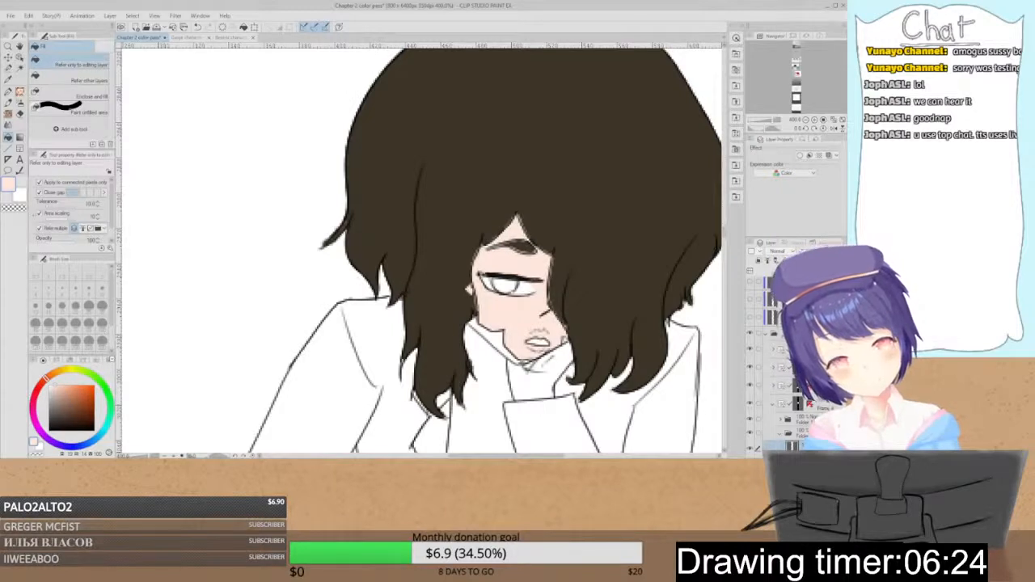
pyautogui.hotkey('ctrl', 'z')
pyautogui.hotkey('ctrl', 'z')
pyautogui.hotkey('ctrl', 'z')
pyautogui.hotkey('ctrl', 'z')
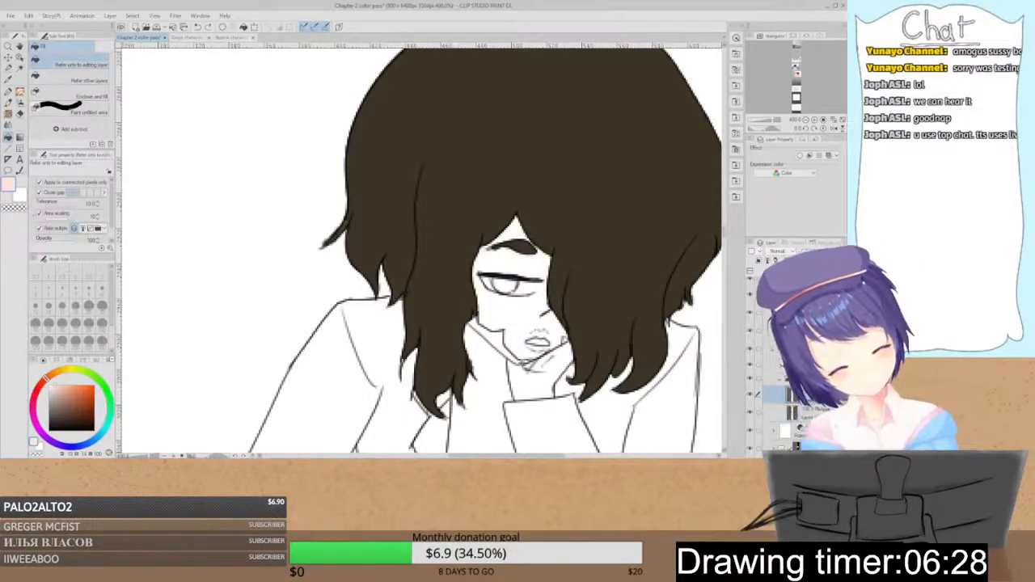
pyautogui.hotkey('ctrl', 'z')
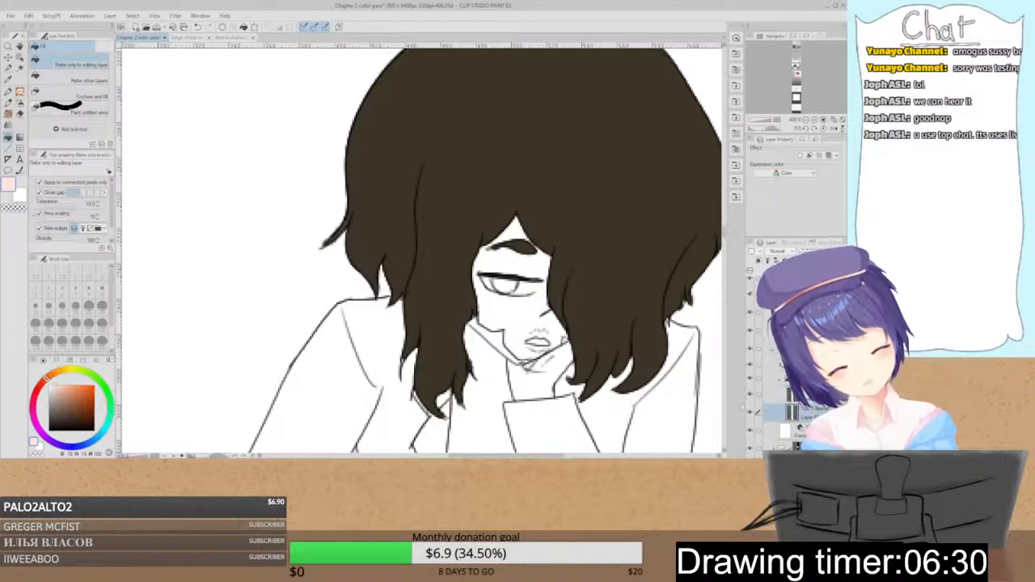
# - Select Bea's face on the layer below the hair, exclude the eye, fill it with the skin tone, and clear the selection
pyautogui.press('w')
pyautogui.click(518, 313)
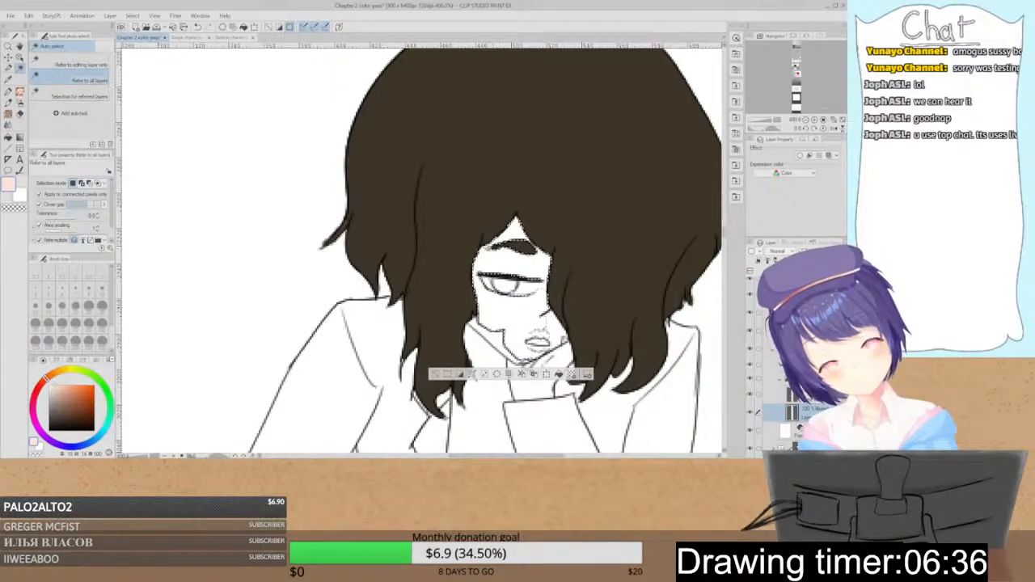
pyautogui.keyDown('shift'); pyautogui.click(560, 325); pyautogui.keyUp('shift')
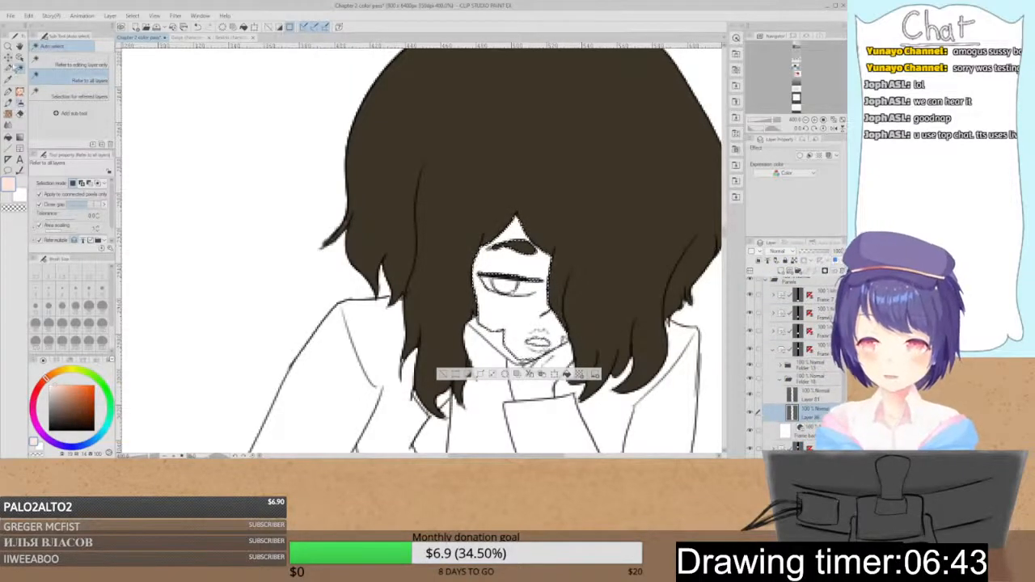
pyautogui.click(8, 68)
pyautogui.click(71, 119)
pyautogui.moveTo(507, 284); pyautogui.dragTo(527, 286)
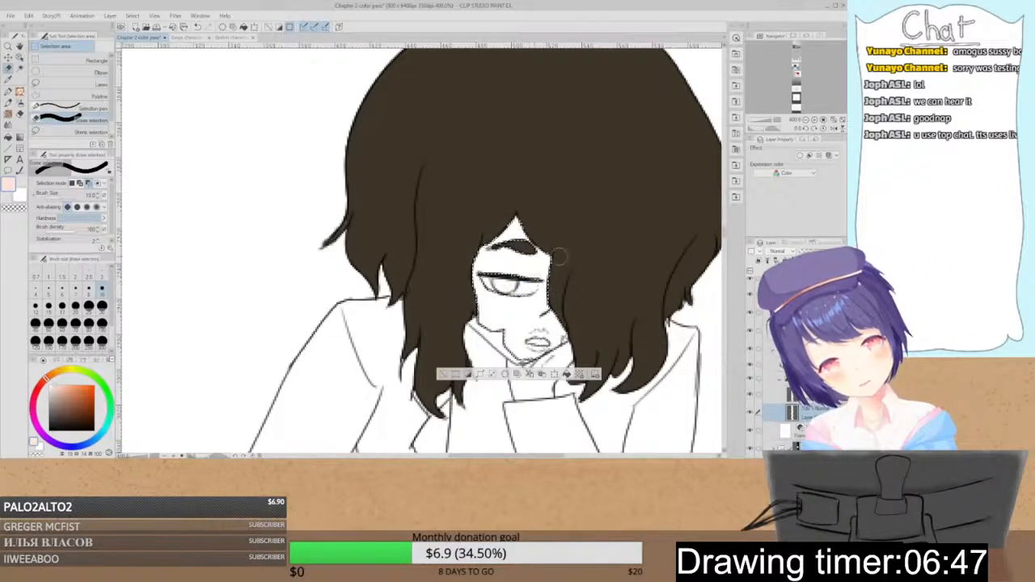
pyautogui.click(566, 373)
pyautogui.click(442, 374)
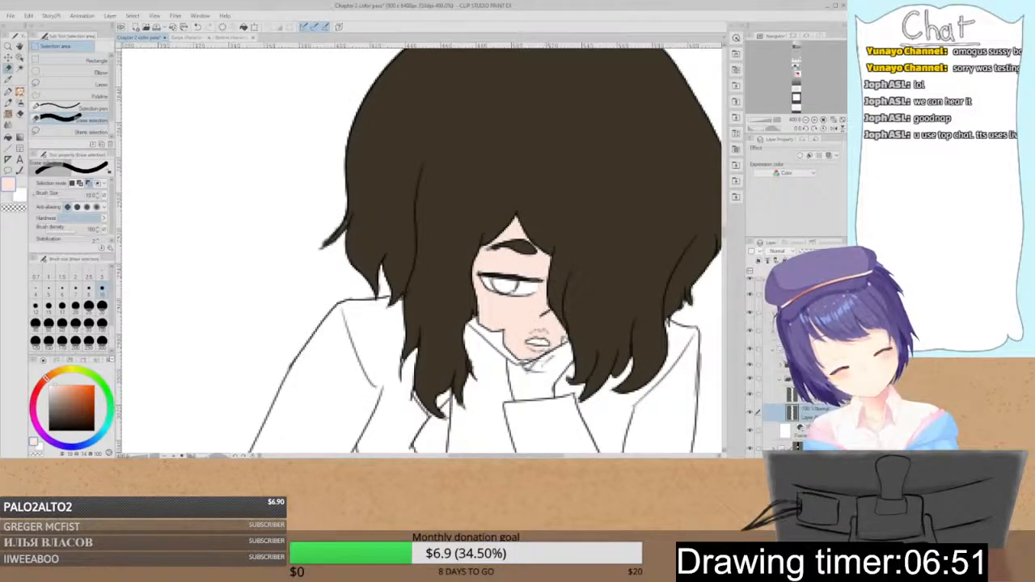
# - Try to colour Bea's lips in a muted pink with the pencil, then undo the strokes
pyautogui.press('p')
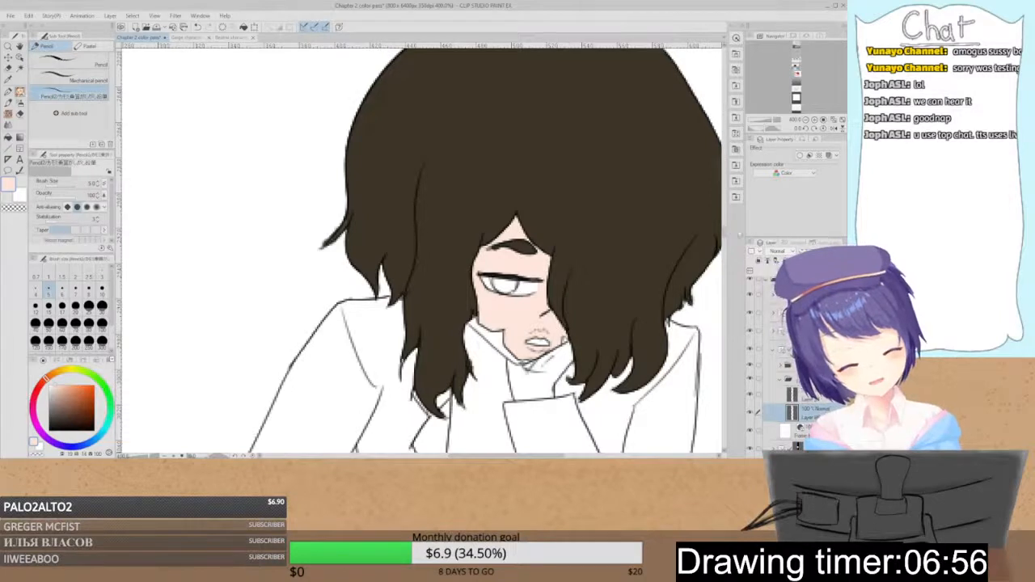
pyautogui.click(805, 121)
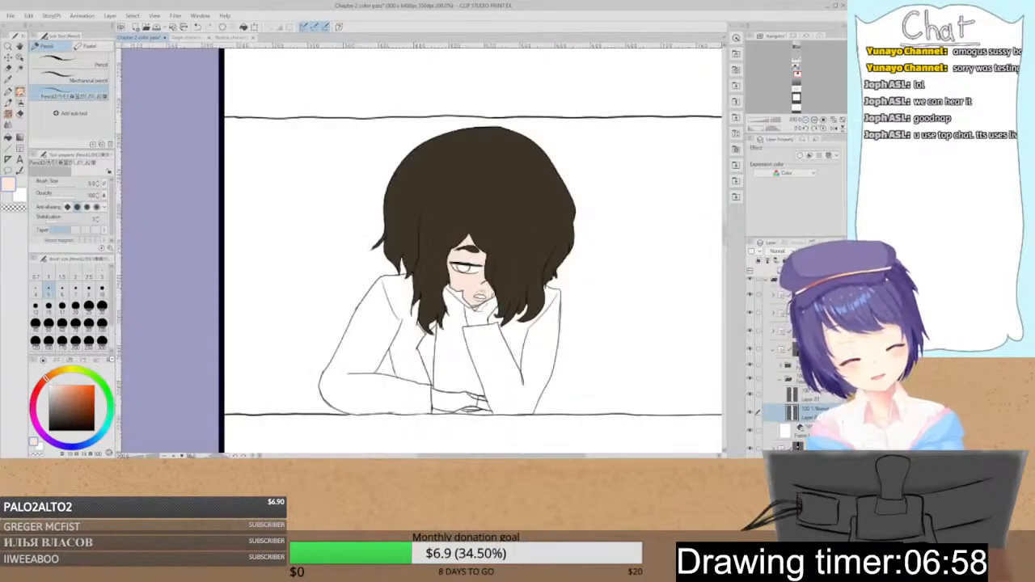
pyautogui.click(814, 120)
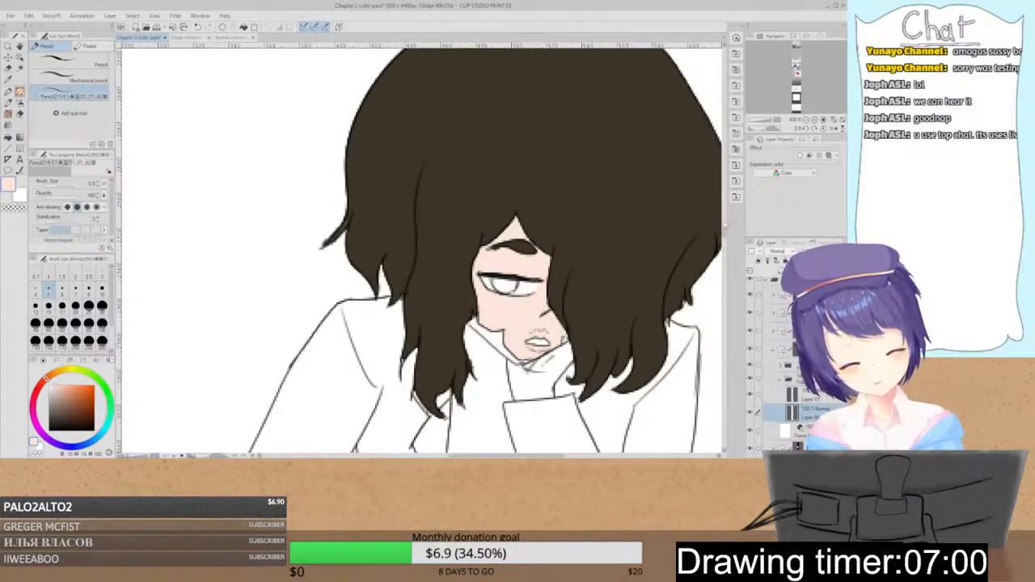
pyautogui.click(806, 120)
pyautogui.click(815, 120)
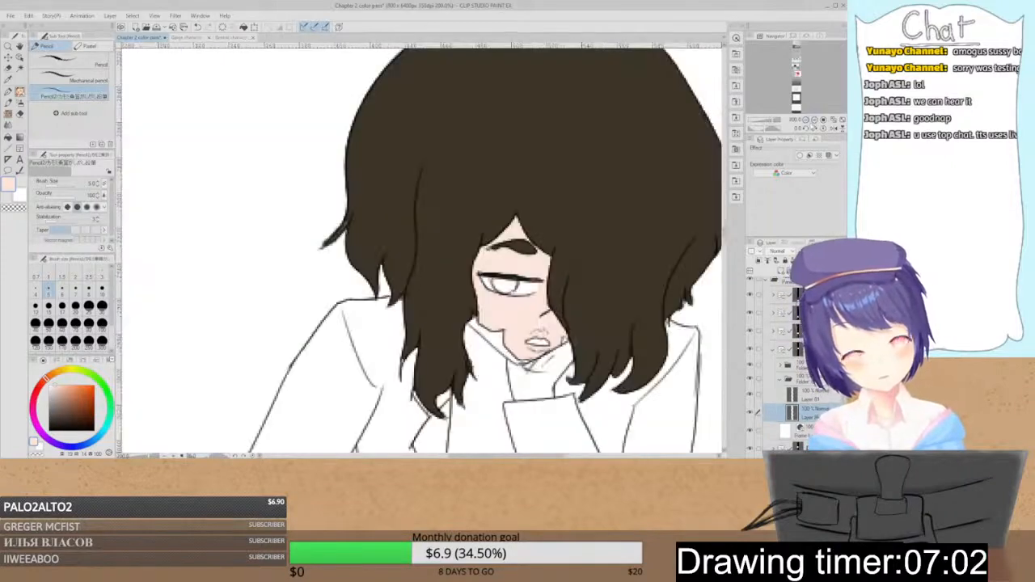
pyautogui.click(815, 121)
pyautogui.press('space')
pyautogui.moveTo(645, 217); pyautogui.dragTo(465, 56)
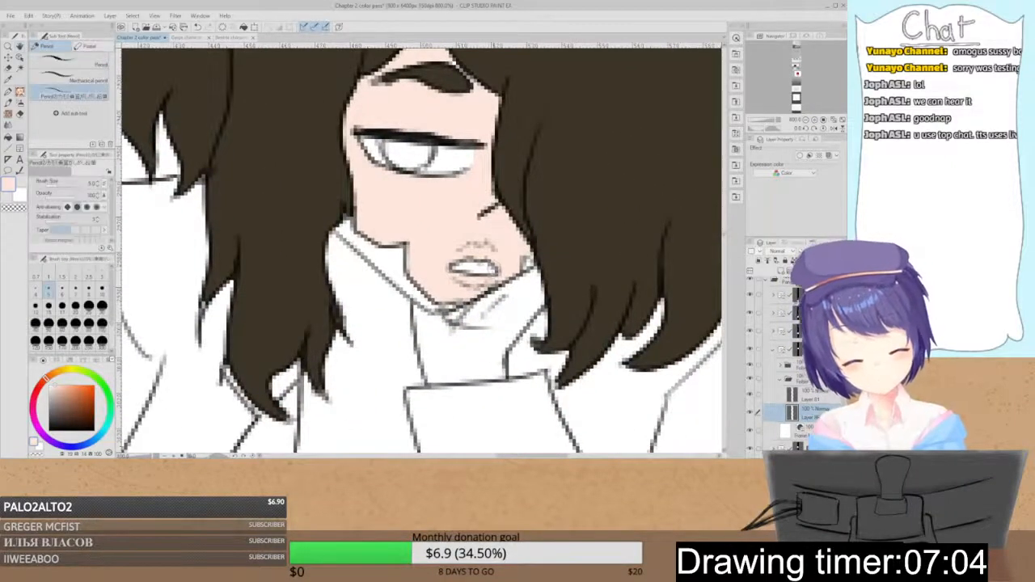
pyautogui.click(42, 382)
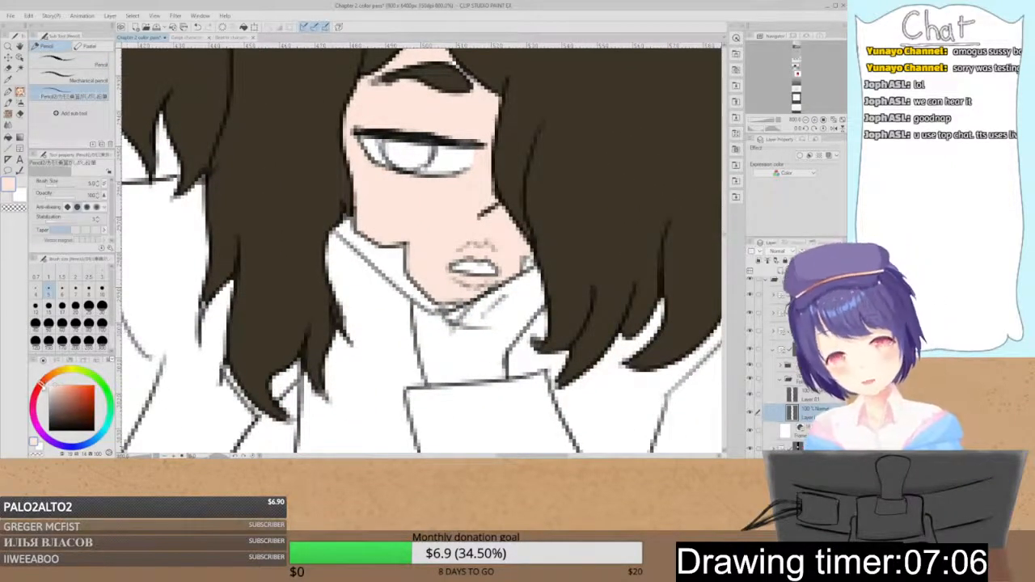
pyautogui.click(64, 383)
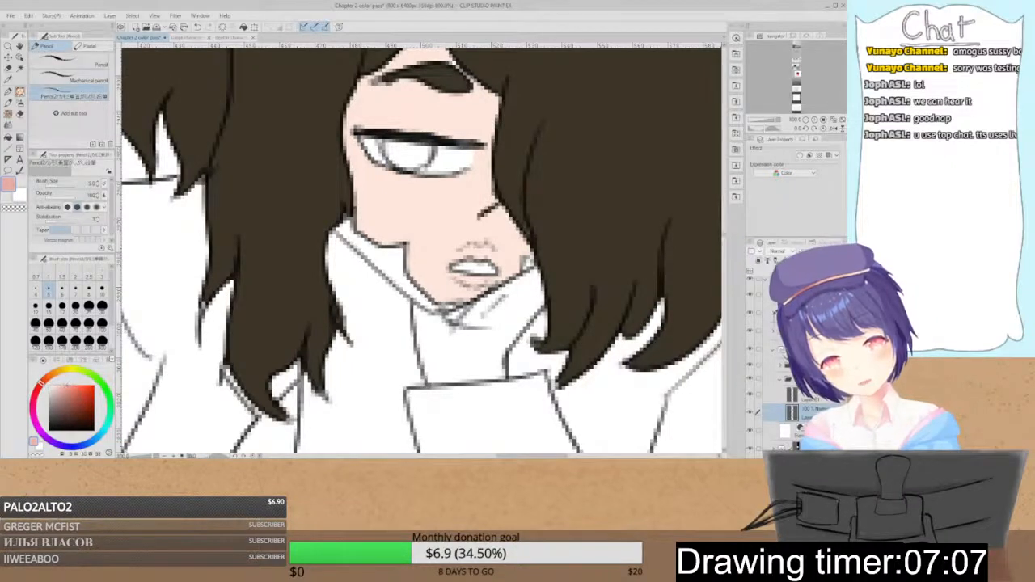
pyautogui.moveTo(467, 253)
pyautogui.mouseDown()
pyautogui.moveTo(481, 249)
pyautogui.moveTo(452, 257)
pyautogui.moveTo(488, 247)
pyautogui.moveTo(500, 257)
pyautogui.moveTo(457, 278)
pyautogui.moveTo(485, 279)
pyautogui.moveTo(462, 277)
pyautogui.mouseUp()
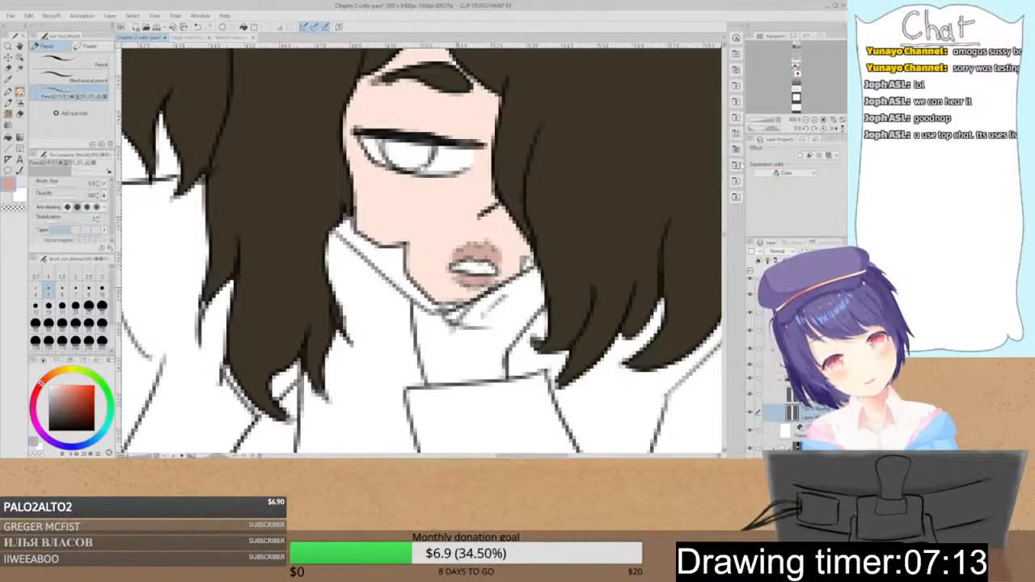
pyautogui.click(814, 120)
pyautogui.click(805, 120)
pyautogui.click(806, 120)
pyautogui.click(814, 120)
pyautogui.hotkey('ctrl', 'z')
pyautogui.hotkey('ctrl', 'z')
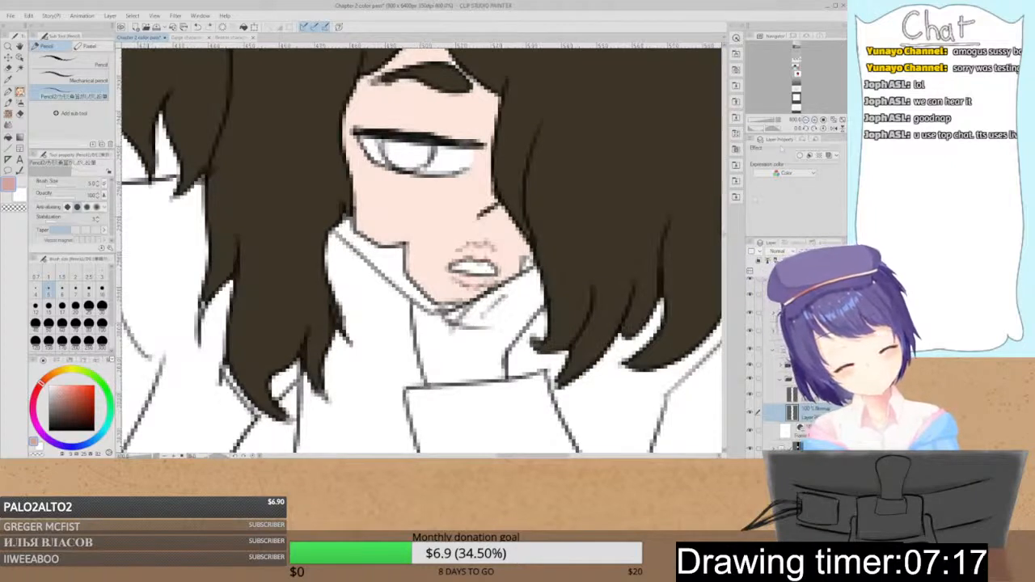
# - Collapse the colour folder, expand the line art folder of the panel, and select the vector layer holding Bea's facial lines
pyautogui.click(779, 379)
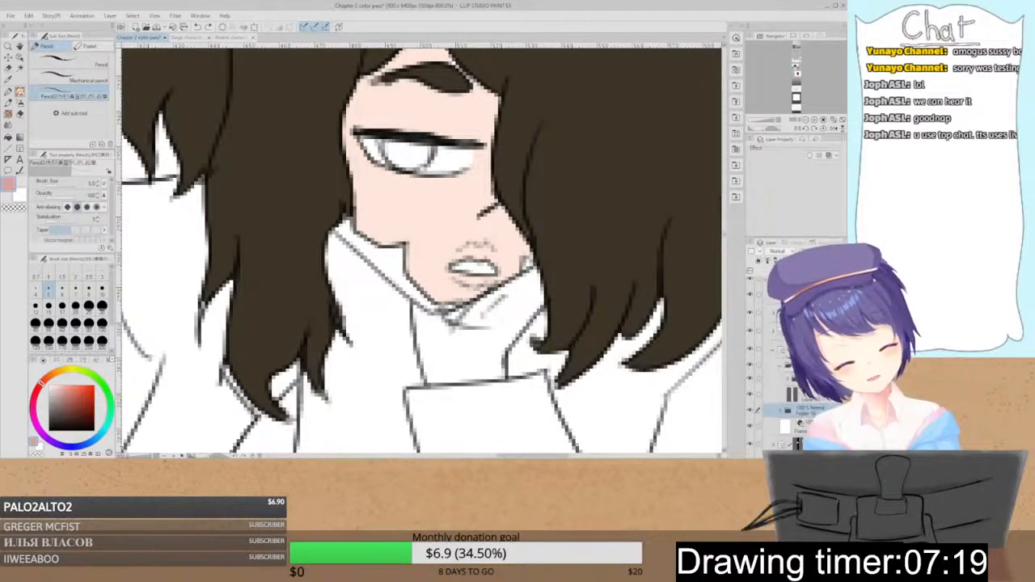
pyautogui.click(780, 365)
pyautogui.click(809, 395)
pyautogui.click(788, 378)
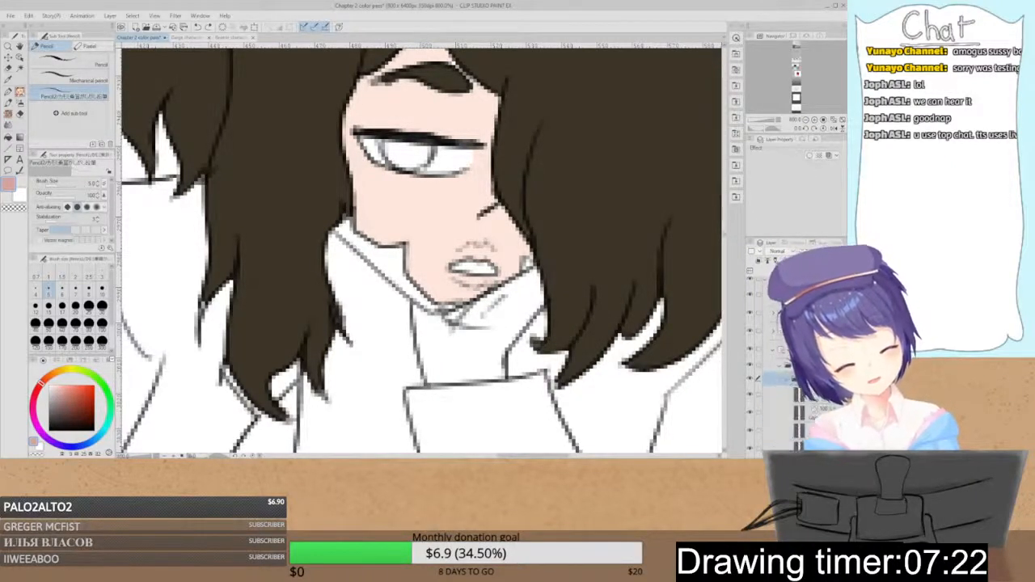
pyautogui.scroll(-3, 782, 365)
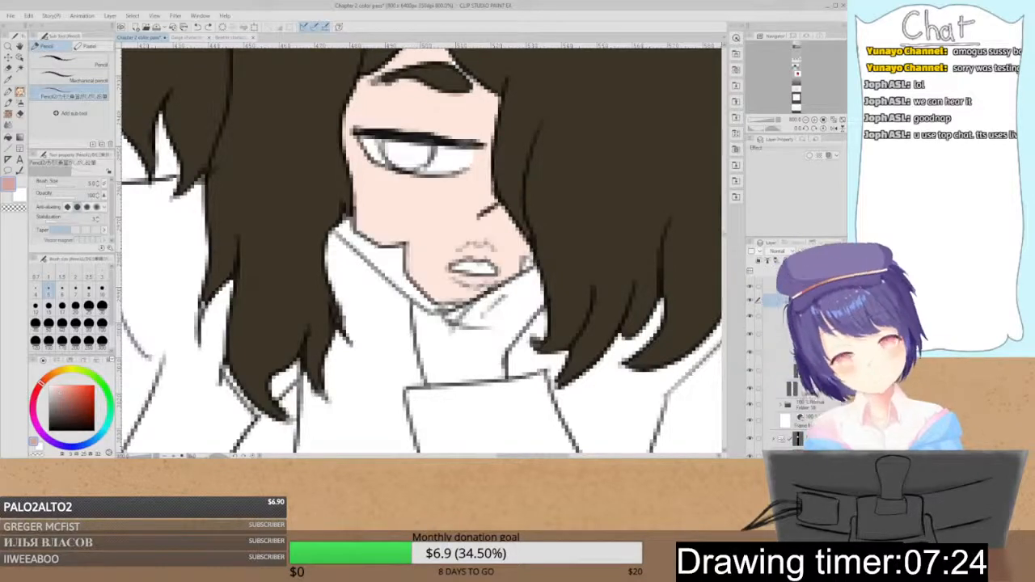
pyautogui.click(813, 120)
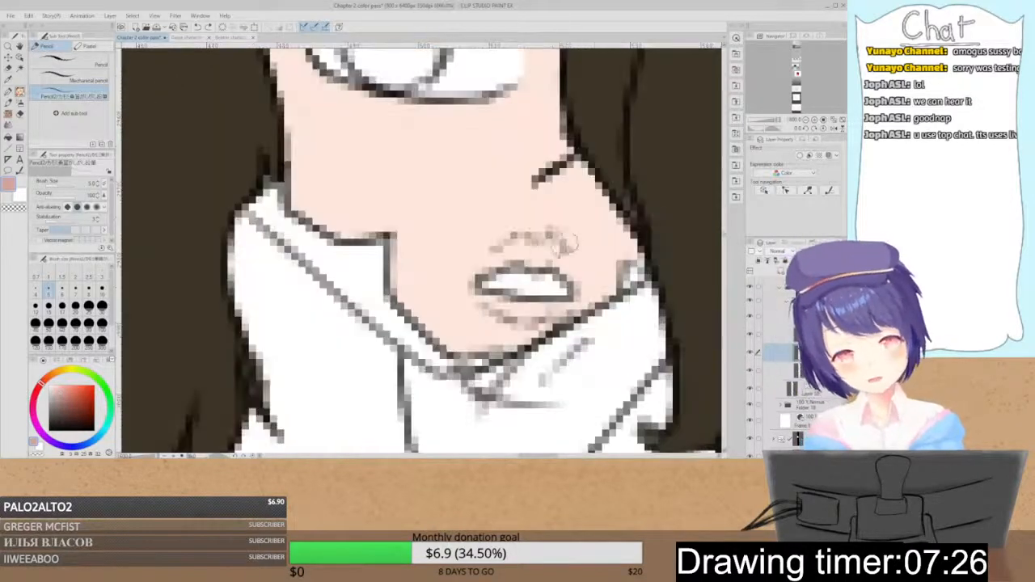
# - Erase the lip contour lines above and below Bea's mouth with the Vector eraser, keeping the jaw line intact
pyautogui.press('b')
pyautogui.moveTo(493, 231); pyautogui.dragTo(563, 228)
pyautogui.moveTo(478, 316); pyautogui.dragTo(539, 330)
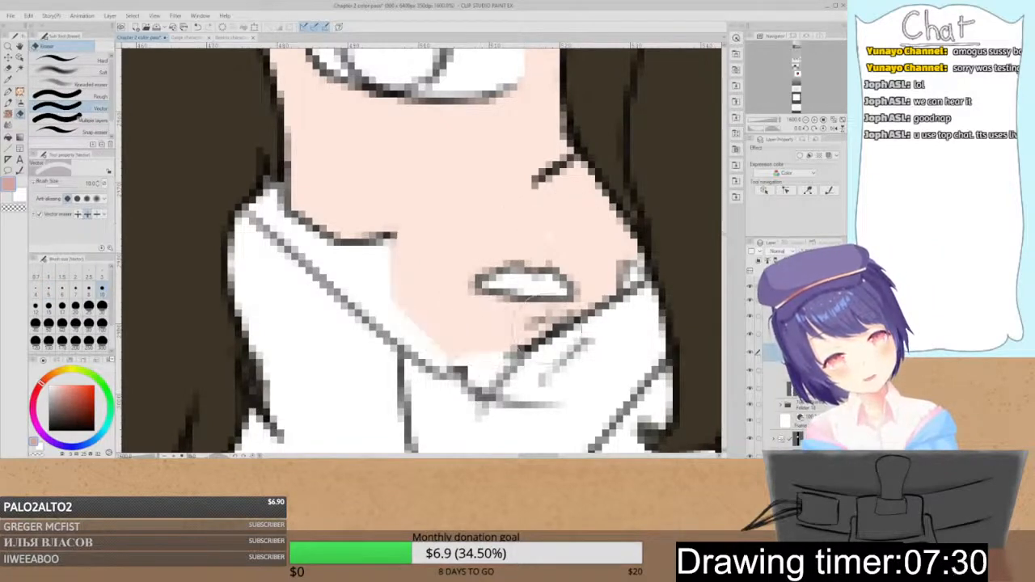
pyautogui.hotkey('ctrl', 'z')
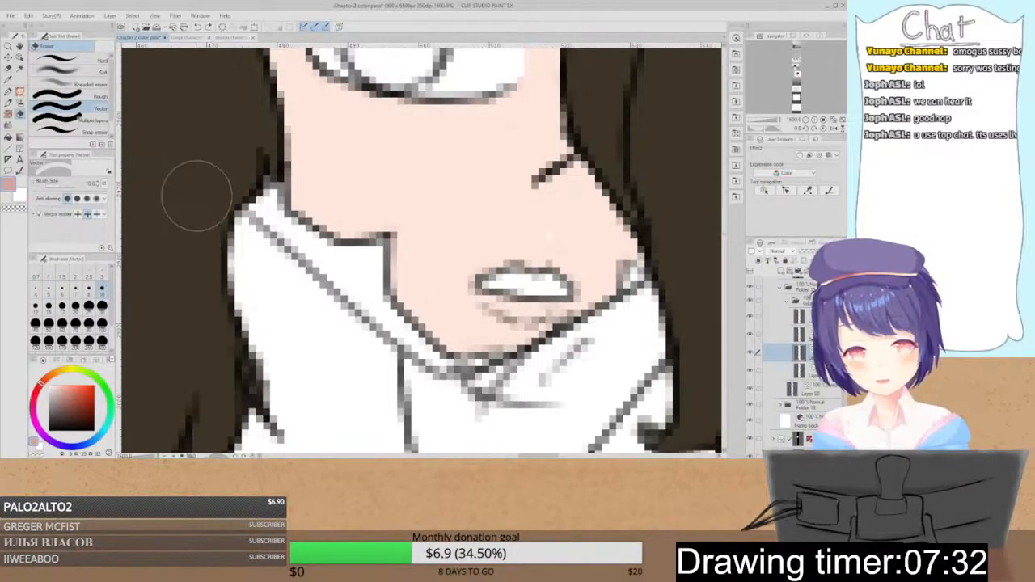
pyautogui.press('alt')
pyautogui.click(102, 276)
pyautogui.moveTo(477, 306)
pyautogui.mouseDown()
pyautogui.moveTo(496, 322)
pyautogui.moveTo(522, 318)
pyautogui.mouseUp()
# - Try redrawing short lip lines above and below Bea's mouth with the G-pen in black, and check them at panel scale
pyautogui.press('p')
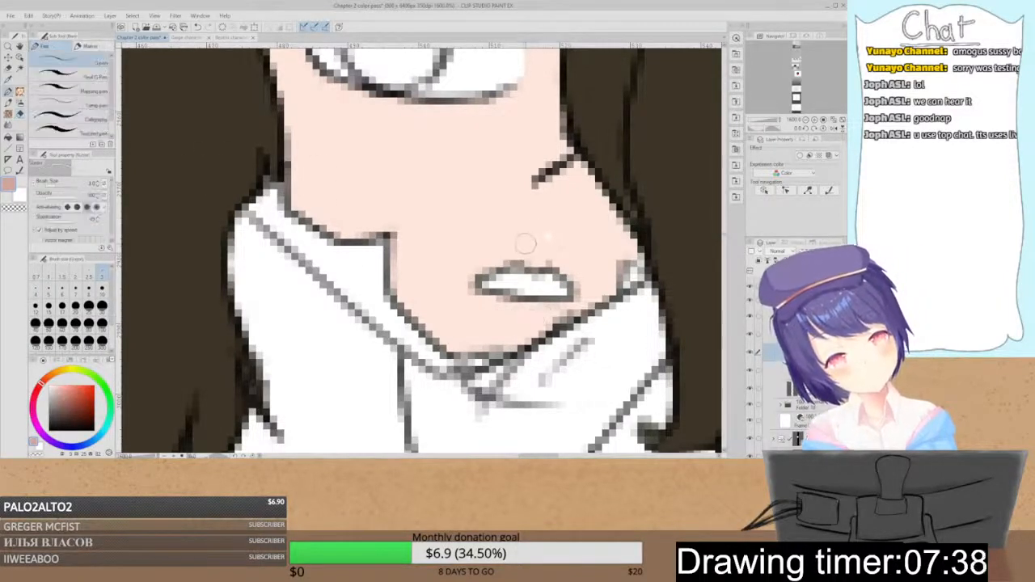
pyautogui.moveTo(556, 244); pyautogui.dragTo(400, 267)
pyautogui.hotkey('ctrl', 'z')
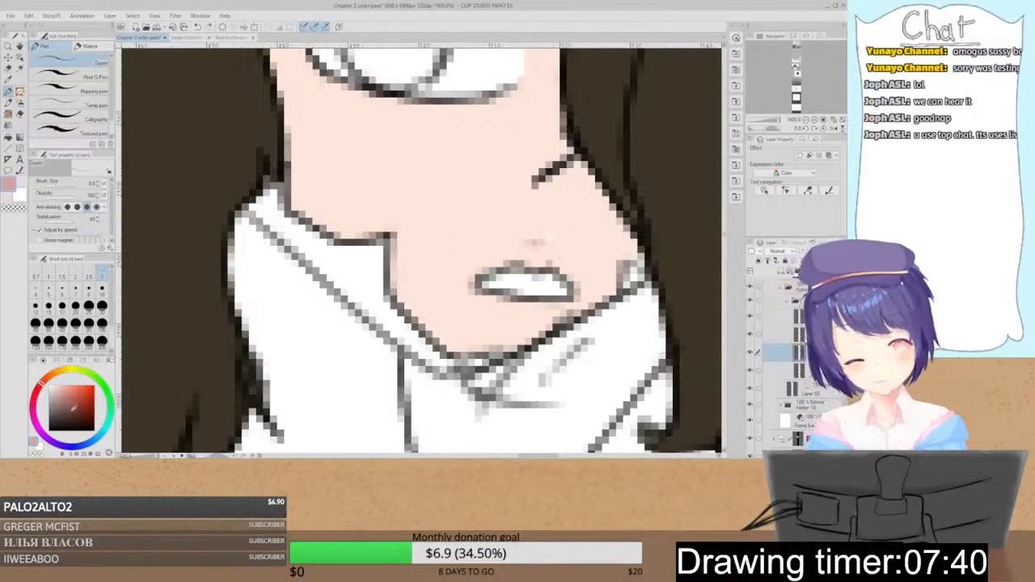
pyautogui.press('x')
pyautogui.moveTo(527, 242)
pyautogui.mouseDown()
pyautogui.moveTo(557, 249)
pyautogui.moveTo(506, 236)
pyautogui.mouseUp()
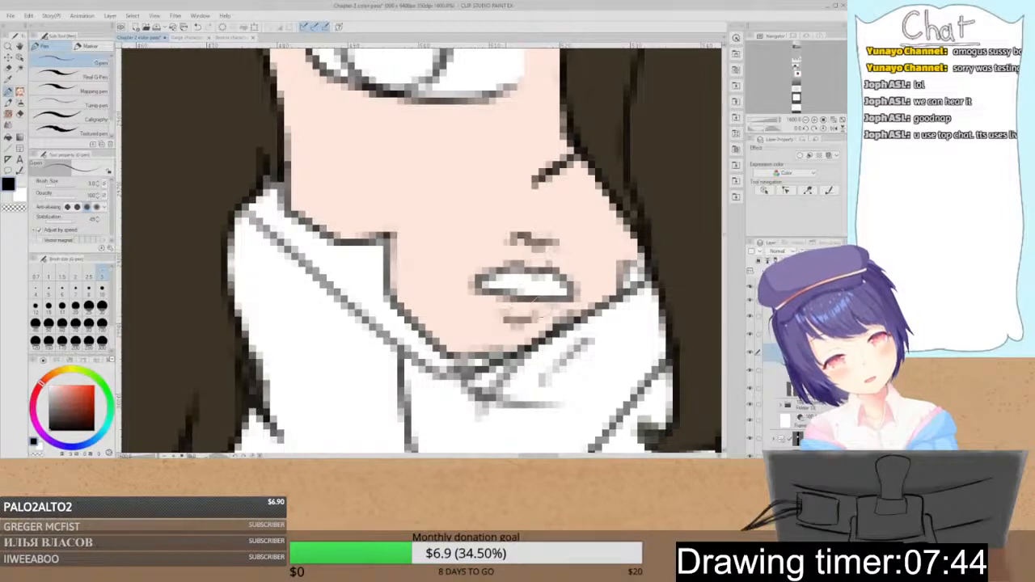
pyautogui.hotkey('ctrl', '-')
pyautogui.click(805, 120)
pyautogui.click(805, 119)
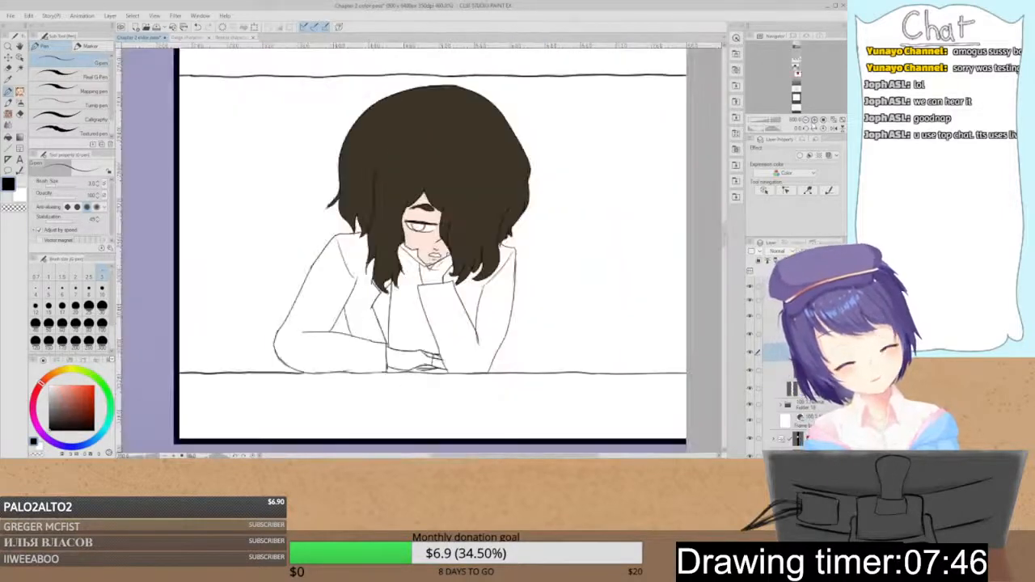
pyautogui.click(814, 120)
pyautogui.click(814, 120)
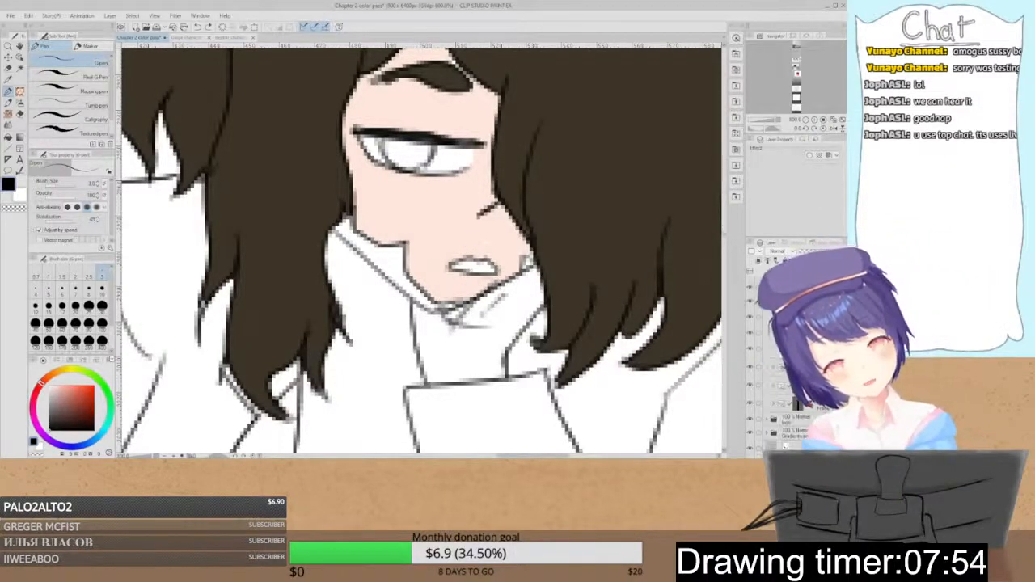
# - Sample Bea's skin tone for the pencil, check which layer holds her skin by toggling its visibility, and add a new layer
pyautogui.click(788, 367)
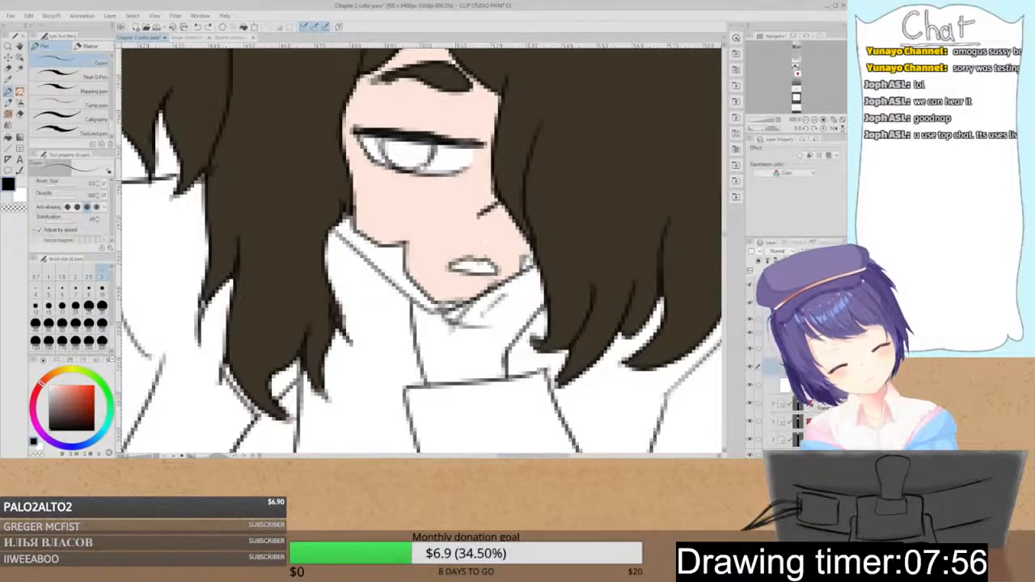
pyautogui.keyDown('alt'); pyautogui.click(448, 235); pyautogui.keyUp('alt')
pyautogui.press('p')
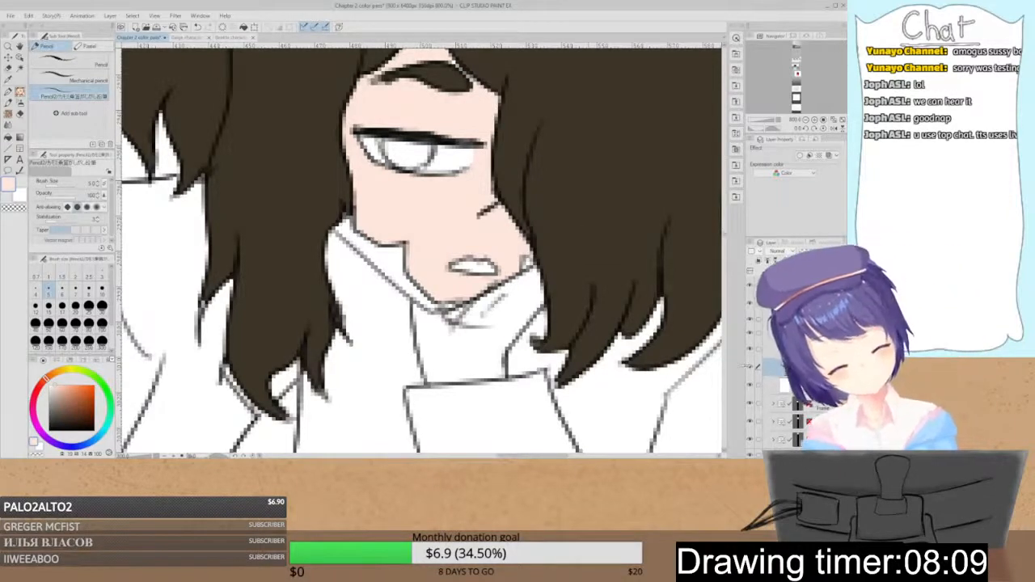
pyautogui.click(750, 368)
pyautogui.click(750, 368)
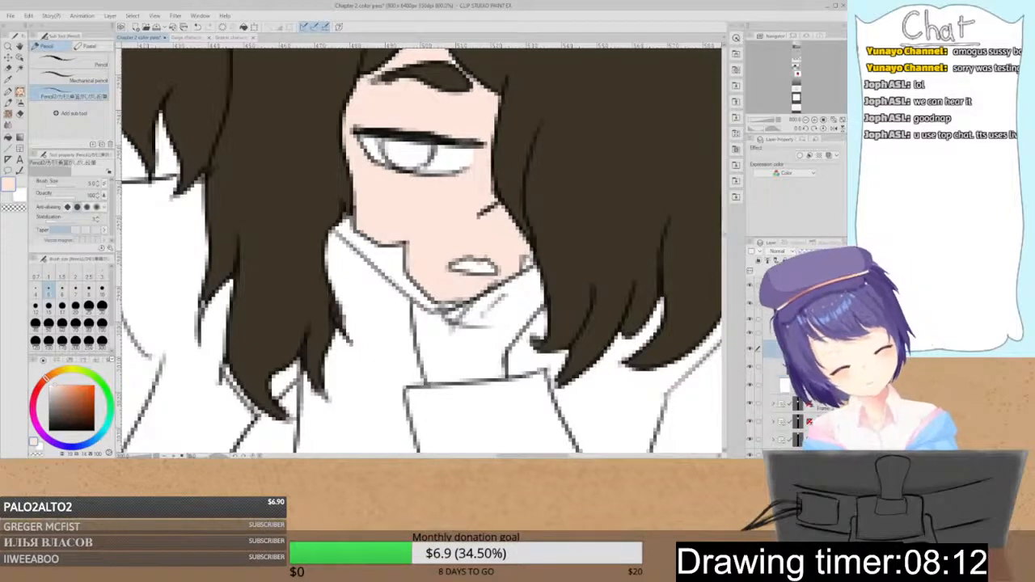
pyautogui.hotkey('ctrl', 'shift', 'n')
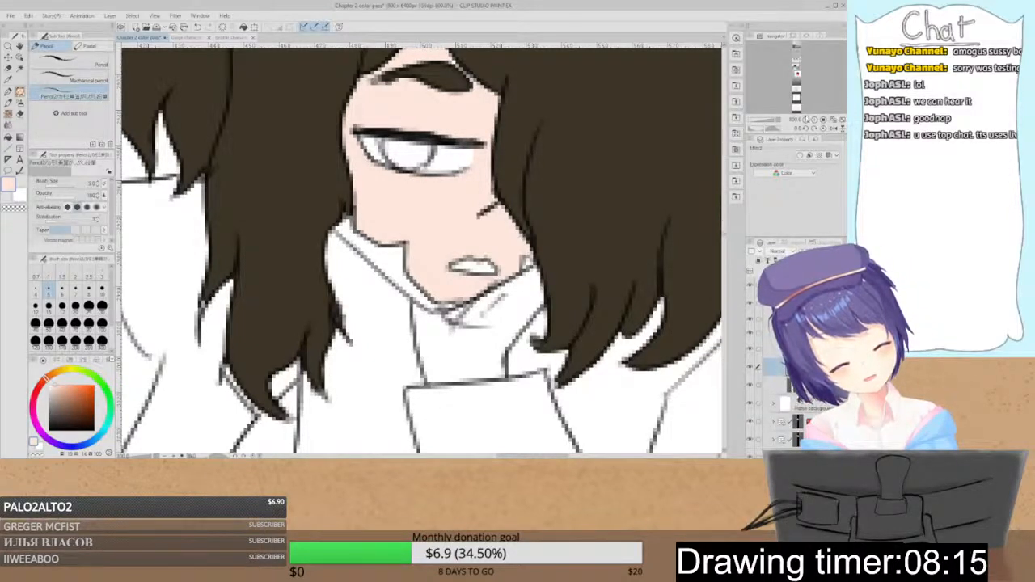
# - Fill the glove section along Bea's cheek with dark grey and patch the gap under her chin with the pencil
pyautogui.hotkey('ctrl', '-')
pyautogui.hotkey('ctrl', '-')
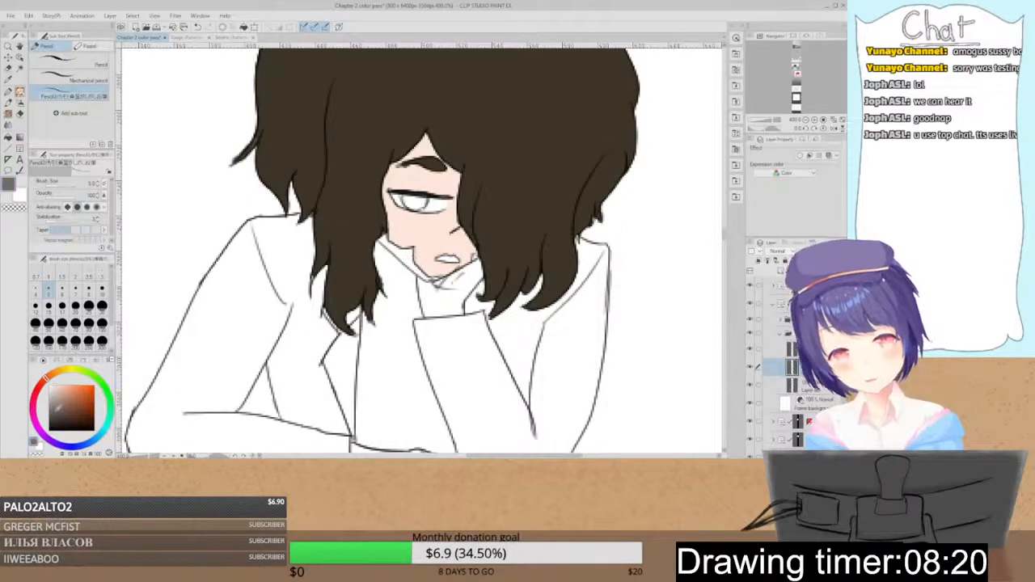
pyautogui.press('g')
pyautogui.click(388, 261)
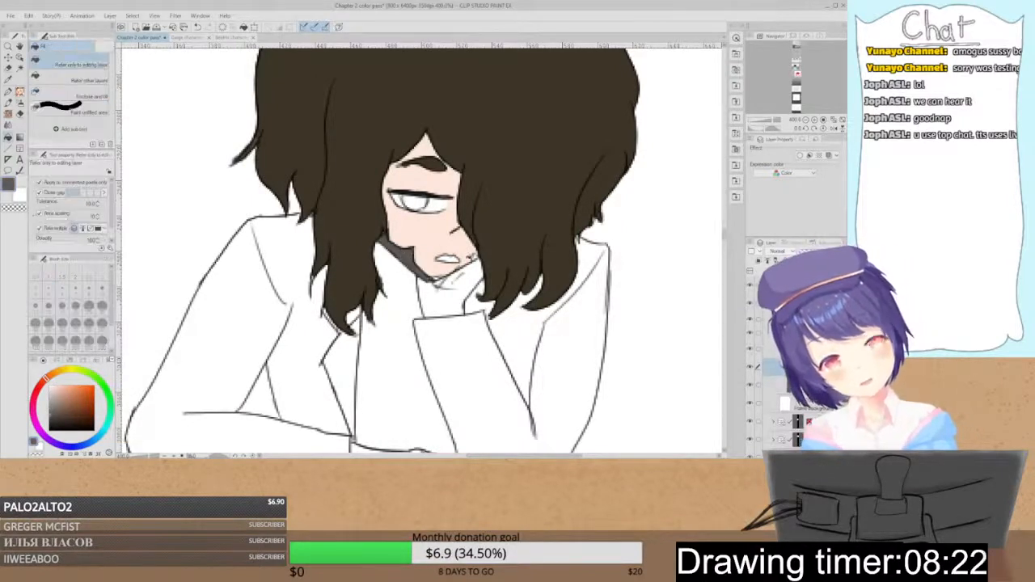
pyautogui.press('p')
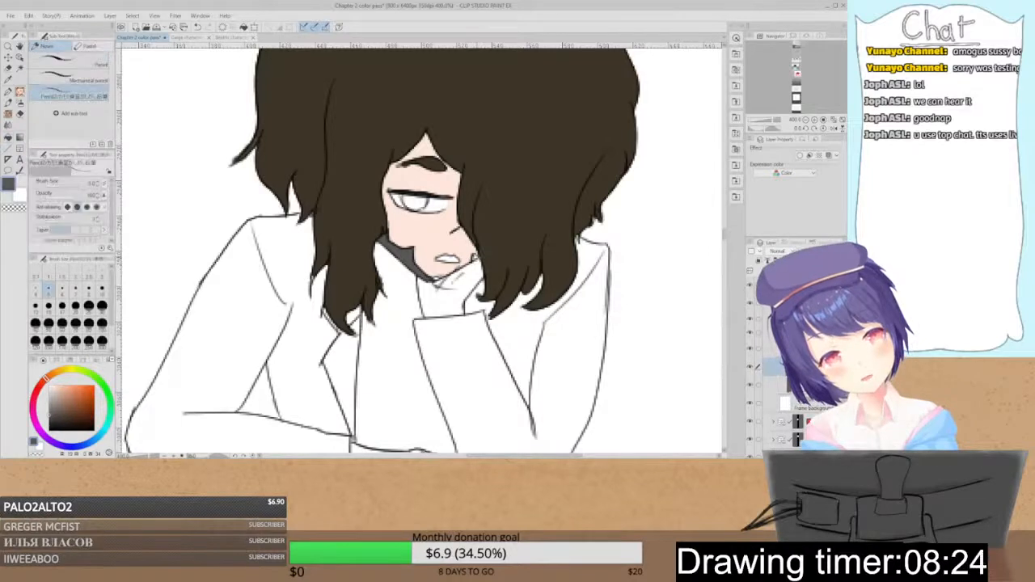
pyautogui.moveTo(430, 279); pyautogui.dragTo(441, 272)
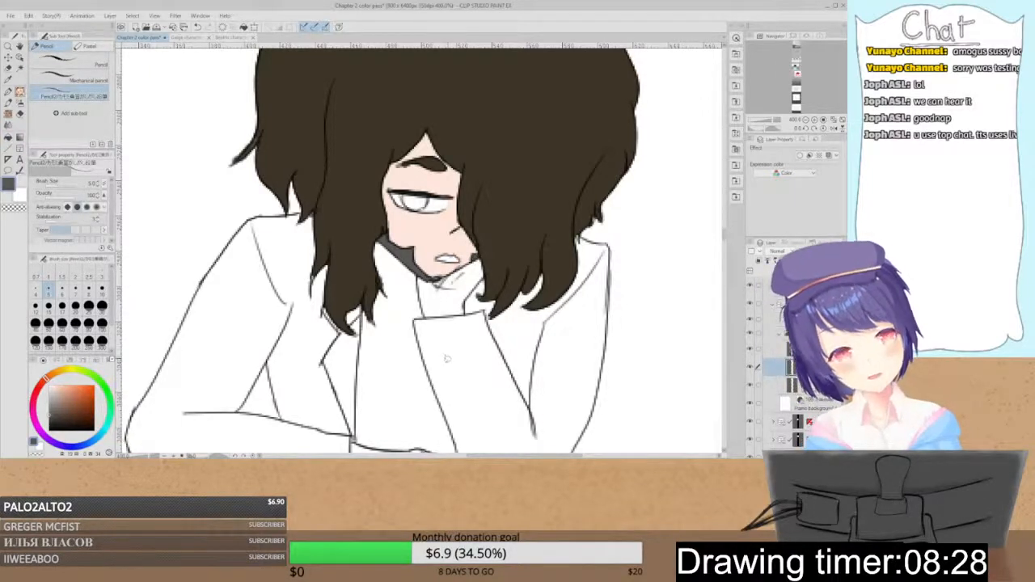
# - Sample the glove grey from Bea's character sheet and fill the rest of the gloved hand supporting her chin
pyautogui.click(188, 38)
pyautogui.click(247, 37)
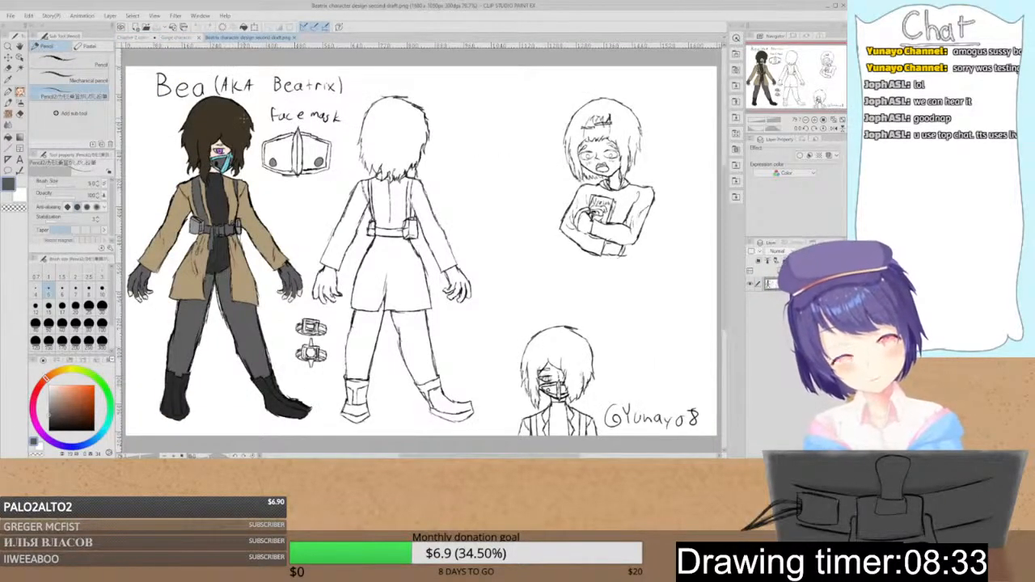
pyautogui.rightClick(296, 272)
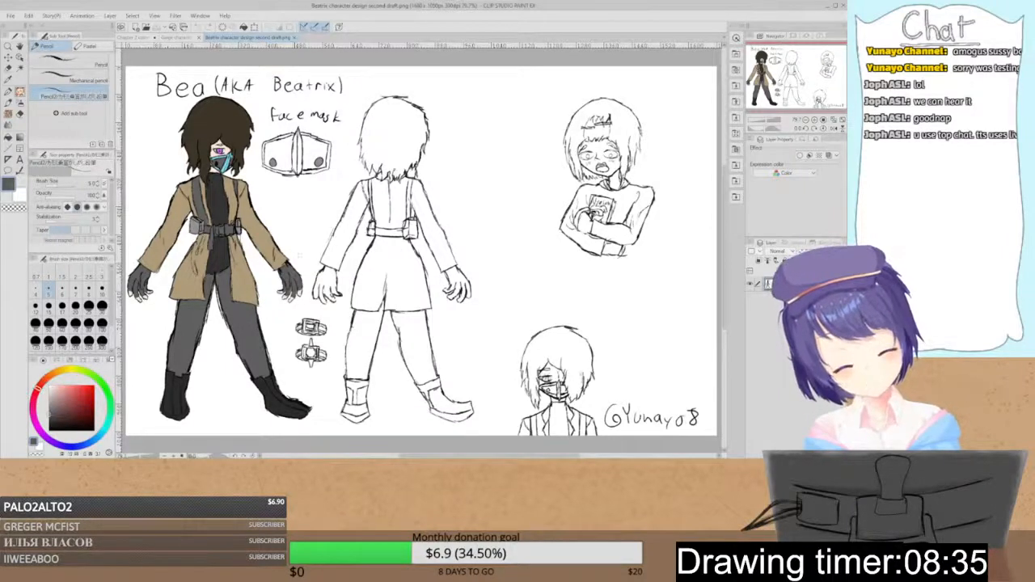
pyautogui.click(139, 37)
pyautogui.press('g')
pyautogui.click(455, 289)
pyautogui.press('p')
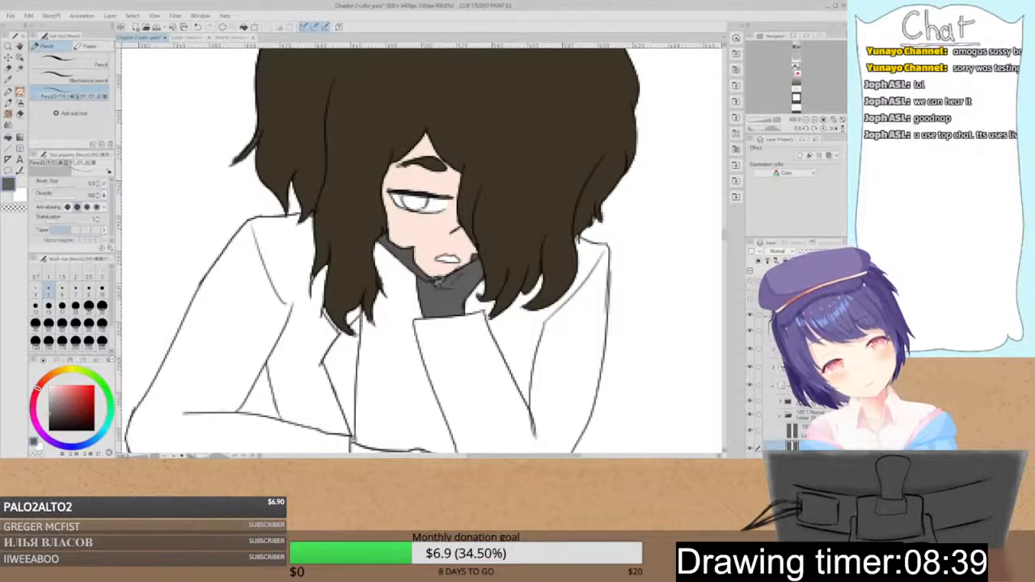
# - Fill the glove of the hand resting on the table with the same dark grey and patch its lower fingers with the pencil
pyautogui.press('g')
pyautogui.scroll(-4, 479, 278)
pyautogui.scroll(1, 479, 278)
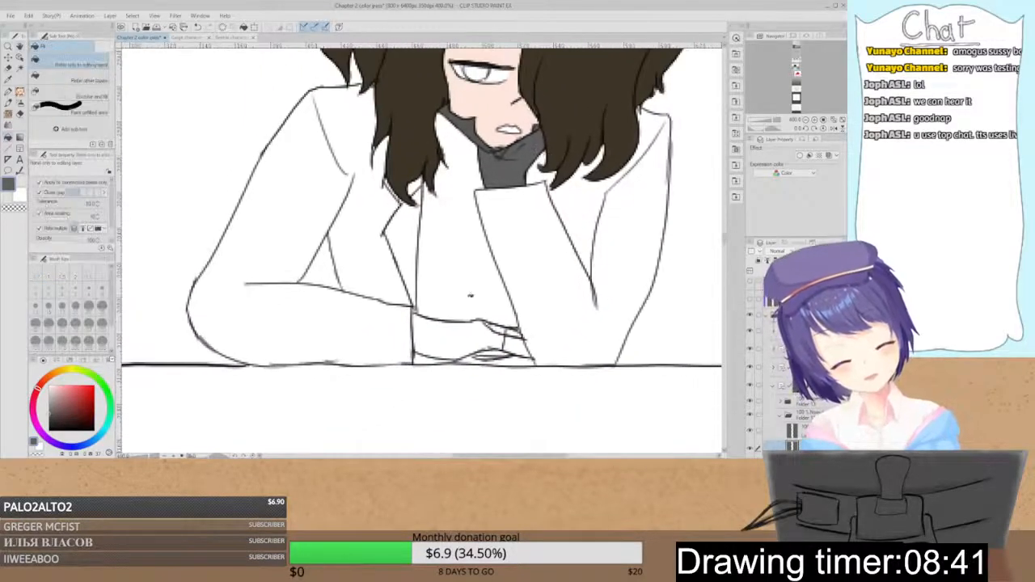
pyautogui.click(497, 323)
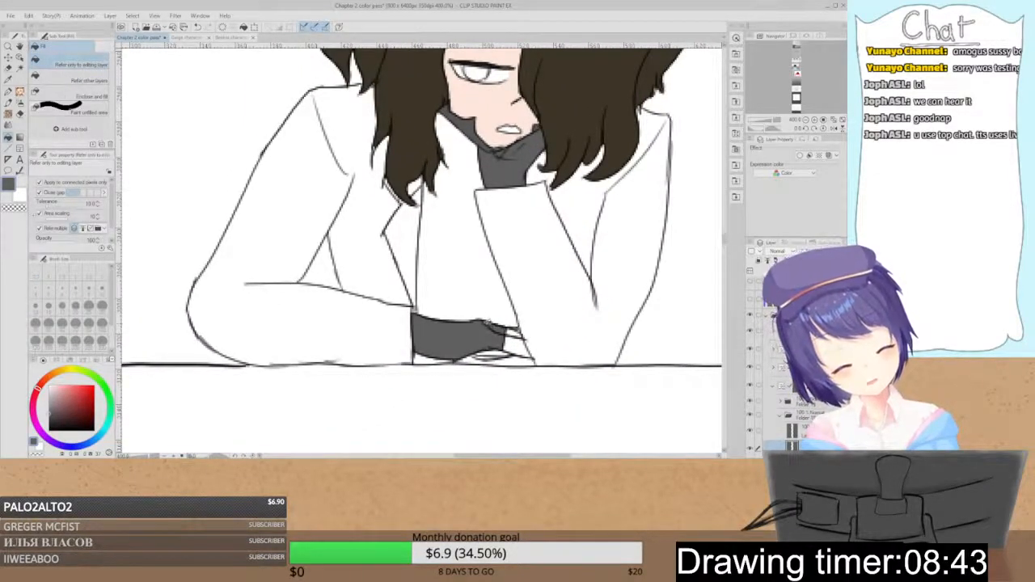
pyautogui.press('p')
pyautogui.moveTo(493, 354); pyautogui.dragTo(507, 356)
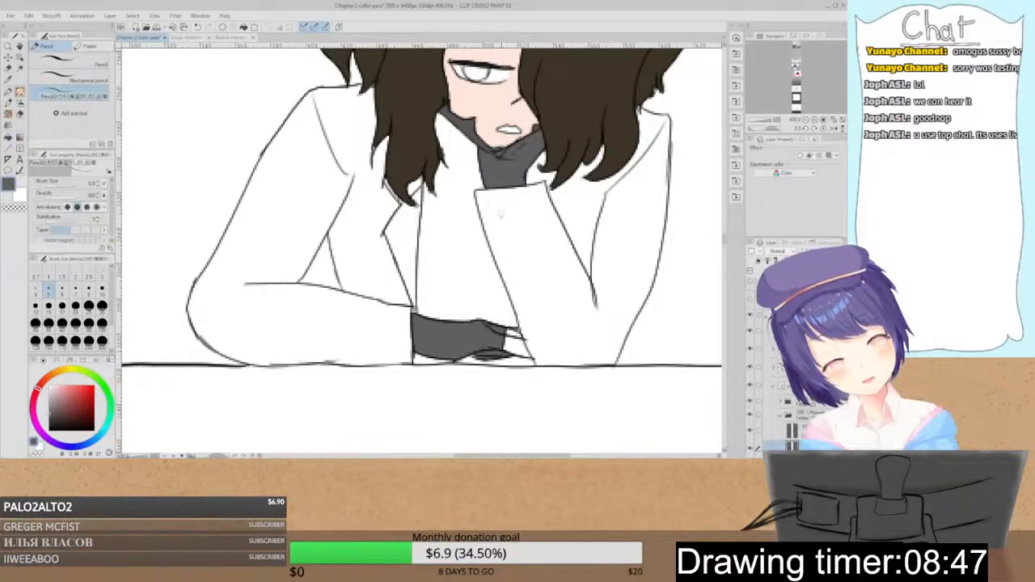
# - Fill the bare fingertips of the hand on the table with Bea's sampled skin tone on the skin layer
pyautogui.keyDown('alt'); pyautogui.click(492, 115); pyautogui.keyUp('alt')
pyautogui.press('g')
pyautogui.click(510, 336)
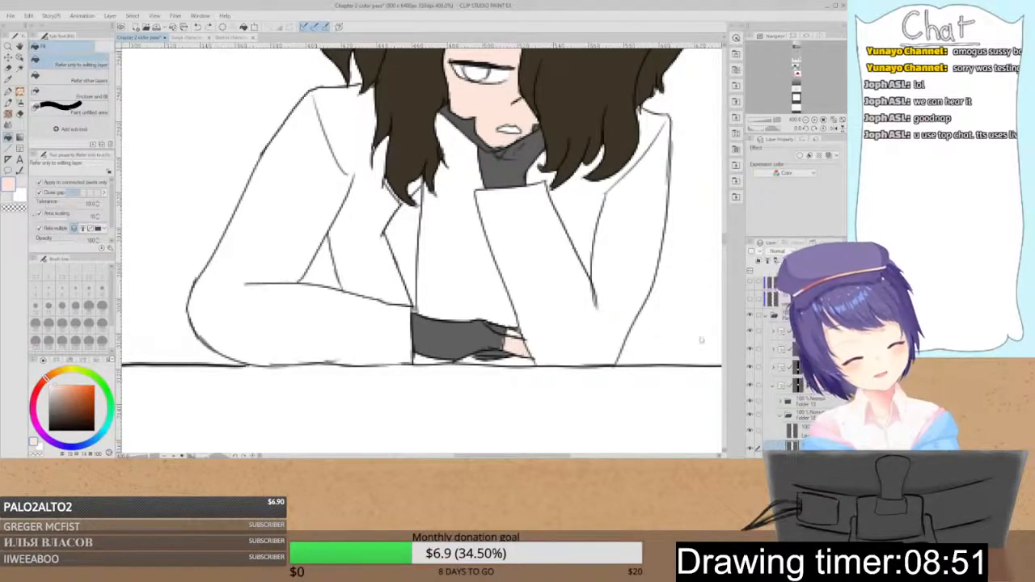
pyautogui.scroll(-2, 760, 356)
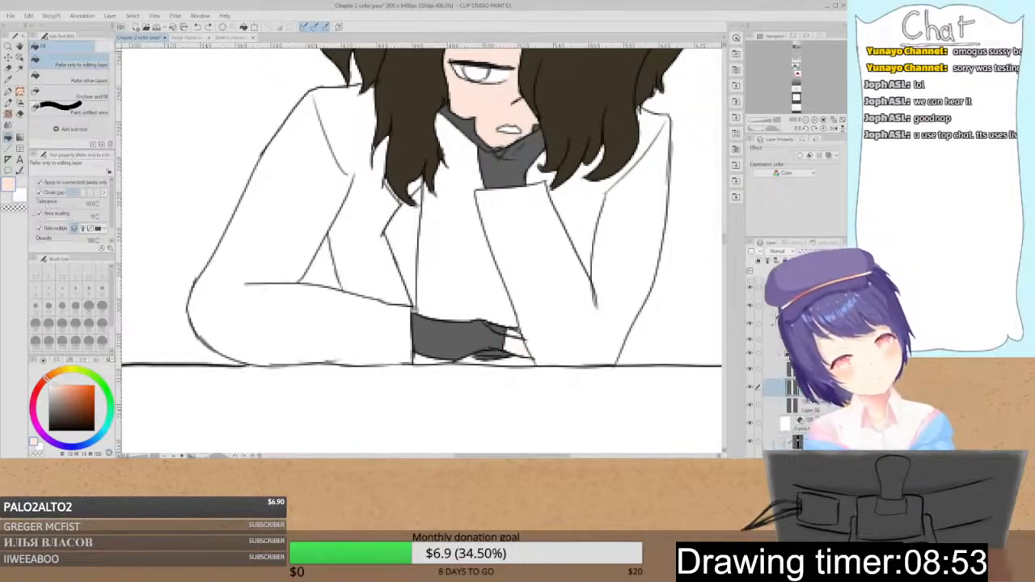
pyautogui.click(516, 347)
pyautogui.click(515, 332)
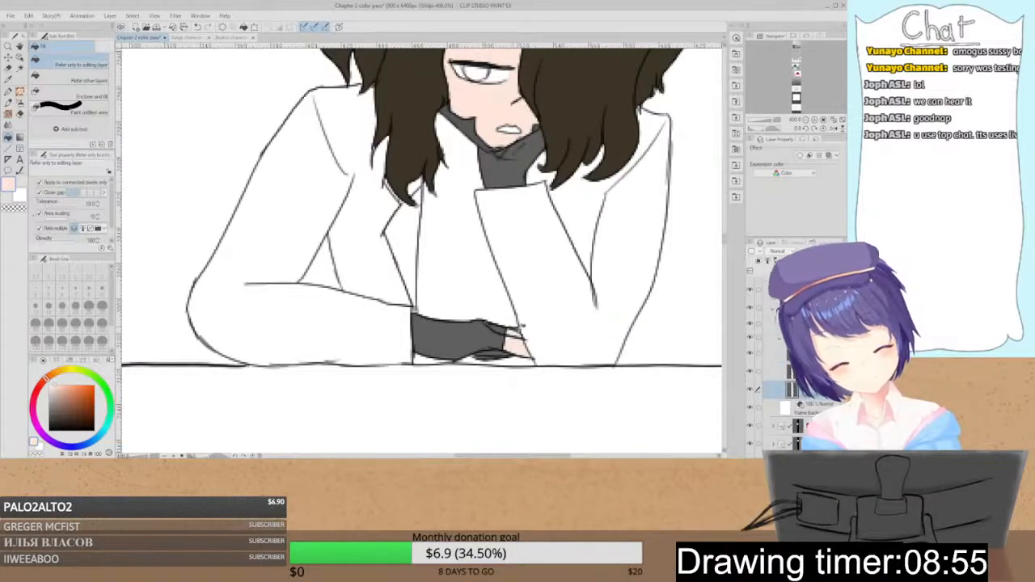
pyautogui.press('p')
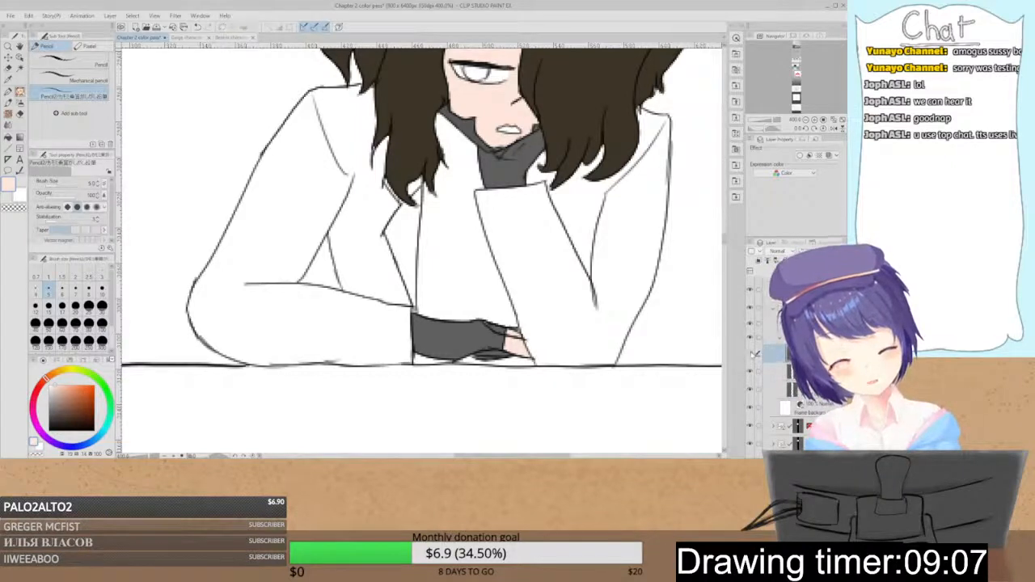
# - Sample the near-black shirt colour from Bea's character sheet and fill her shirt between the coat fronts on its own layer
pyautogui.click(750, 354)
pyautogui.click(750, 354)
pyautogui.click(774, 371)
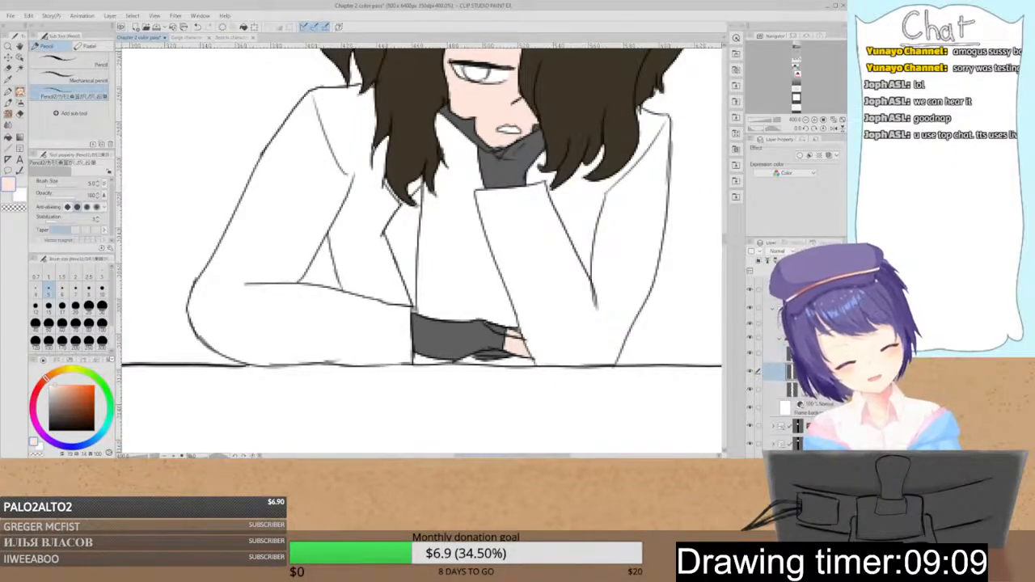
pyautogui.scroll(5, 725, 240)
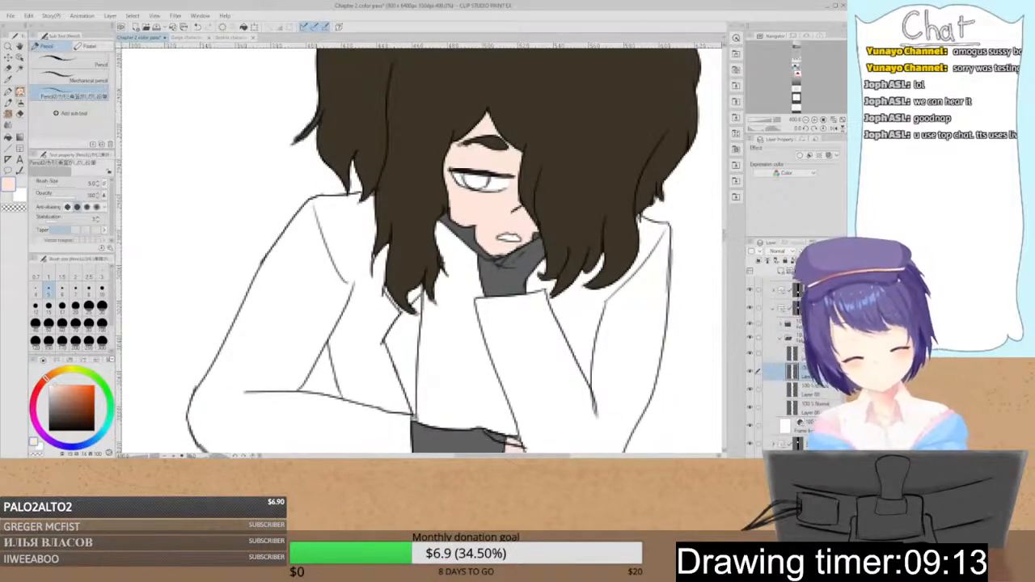
pyautogui.moveTo(512, 455); pyautogui.dragTo(523, 455)
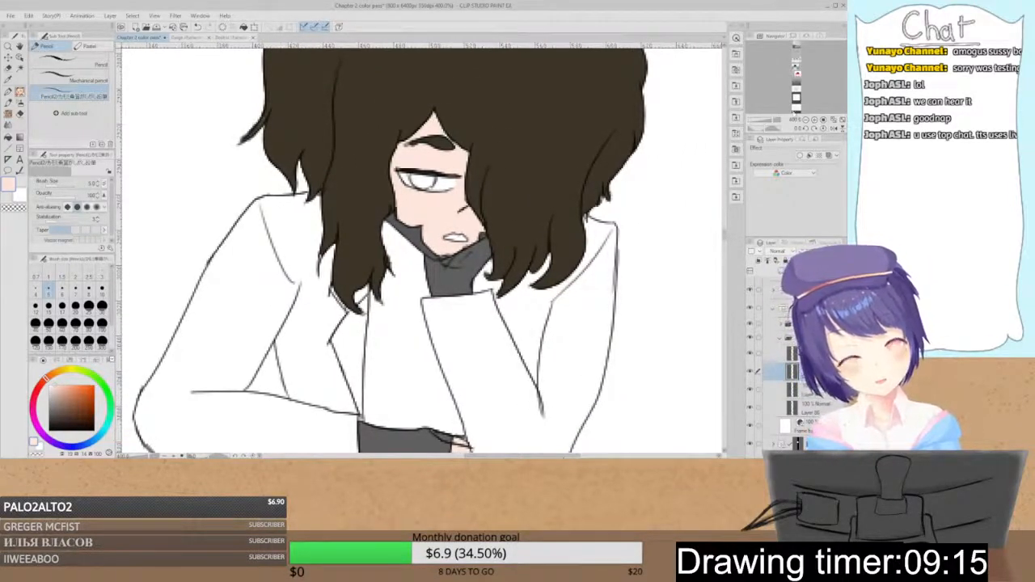
pyautogui.click(805, 119)
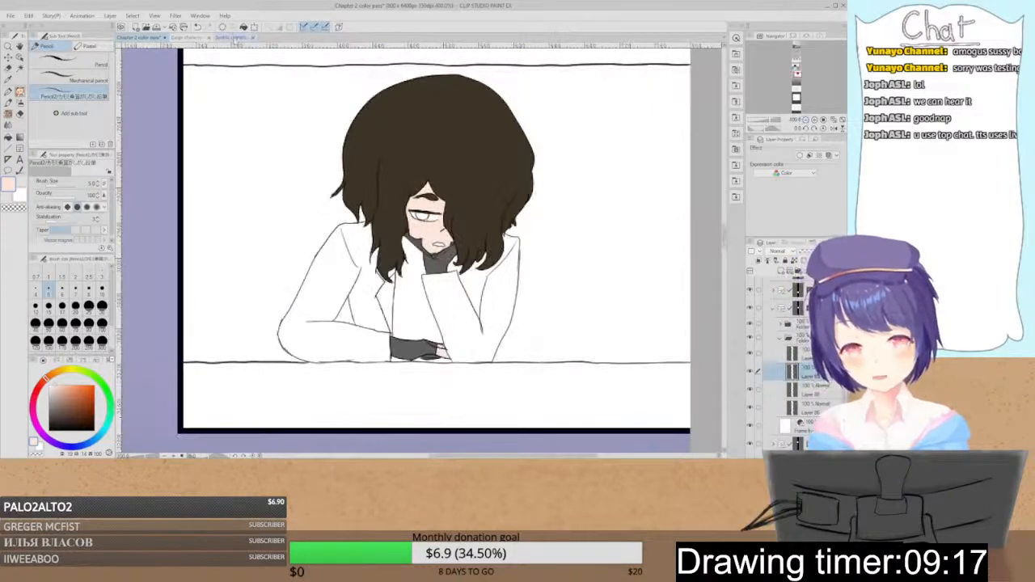
pyautogui.click(234, 37)
pyautogui.keyDown('alt'); pyautogui.click(220, 191); pyautogui.keyUp('alt')
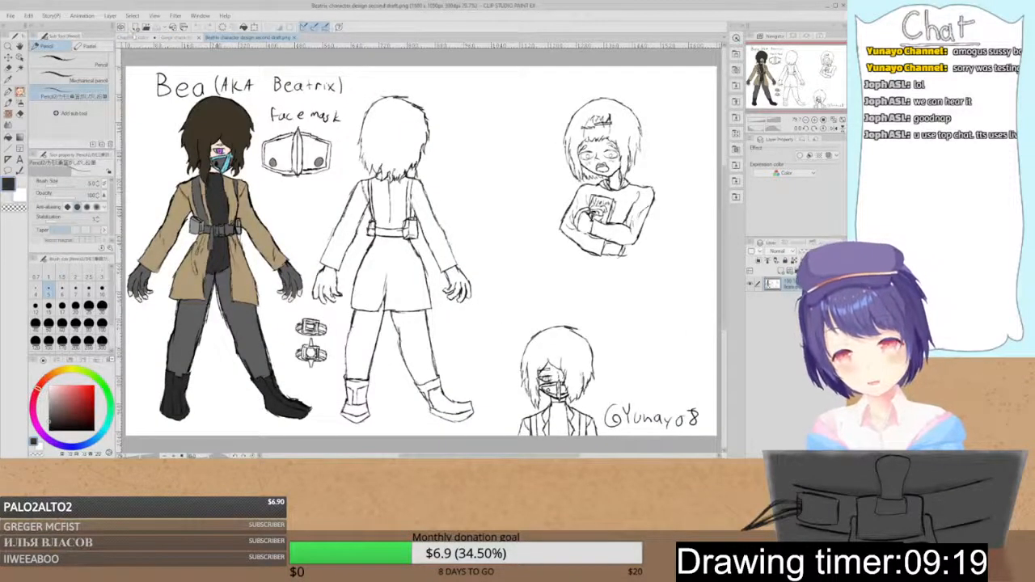
pyautogui.click(133, 37)
pyautogui.press('g')
pyautogui.click(414, 299)
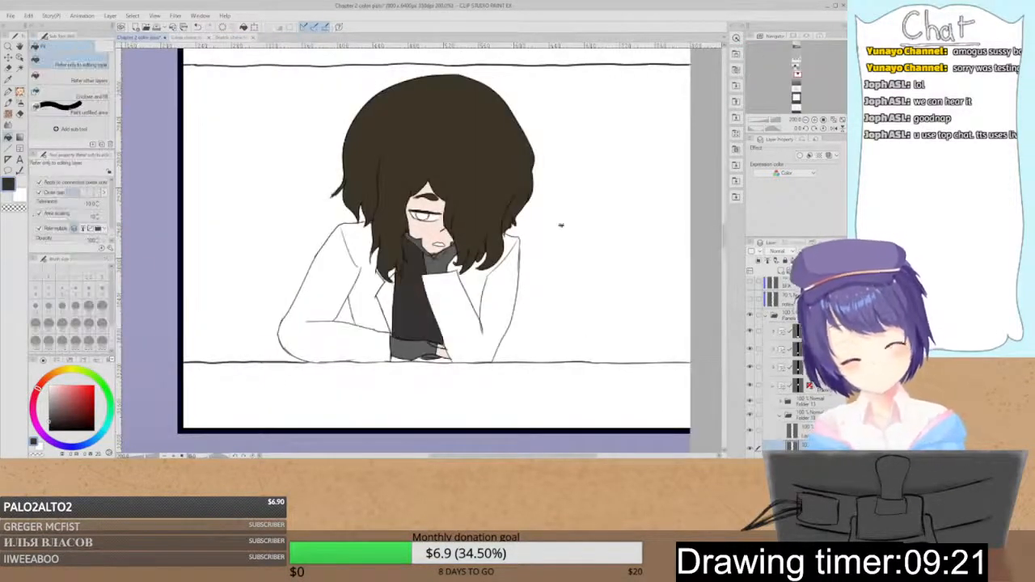
# - Sample the tan coat colour from Bea's character sheet and fill her coat's sleeves, forearm and front
pyautogui.click(234, 37)
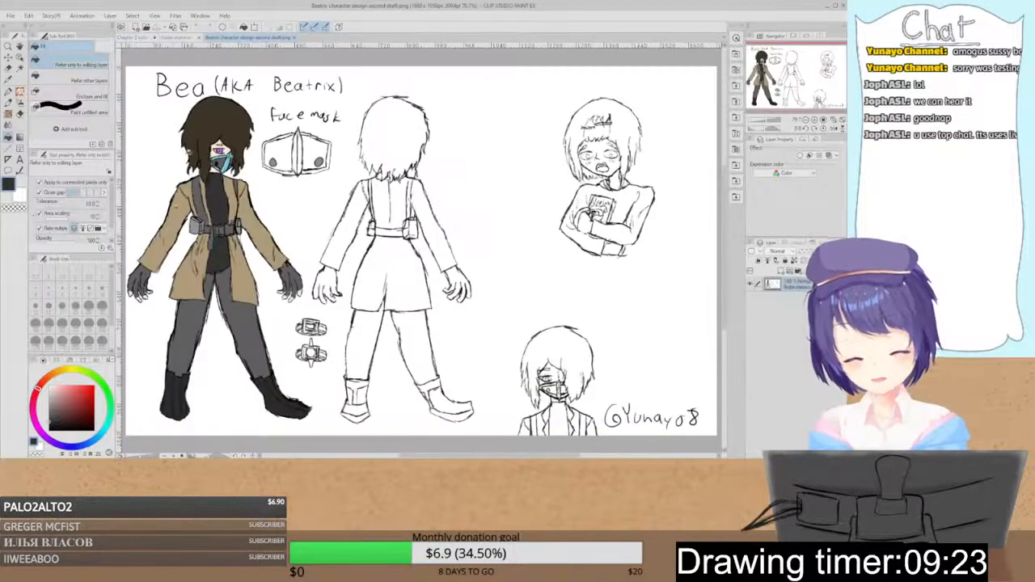
pyautogui.click(133, 37)
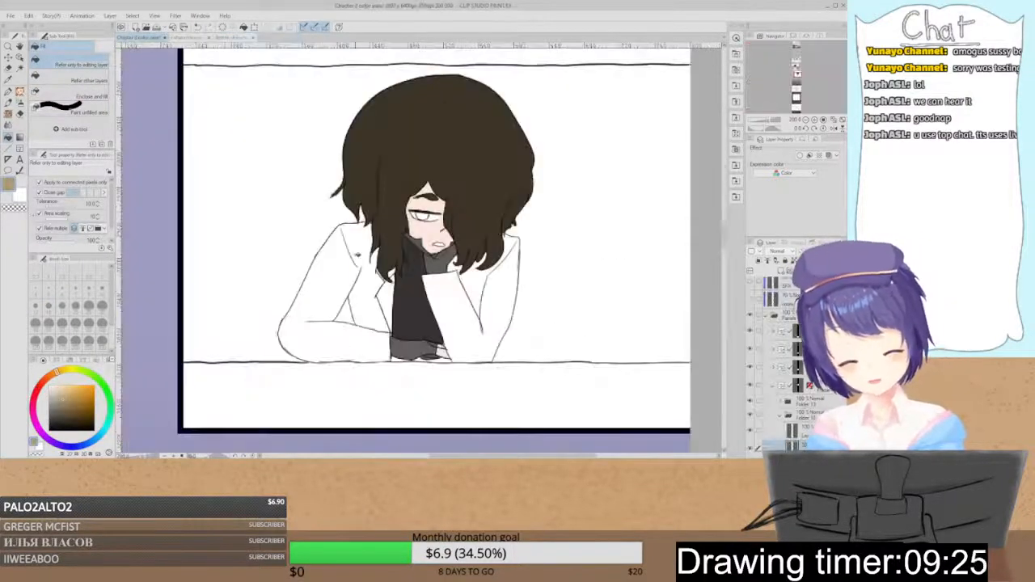
pyautogui.click(338, 280)
pyautogui.click(338, 282)
pyautogui.click(471, 323)
pyautogui.click(392, 291)
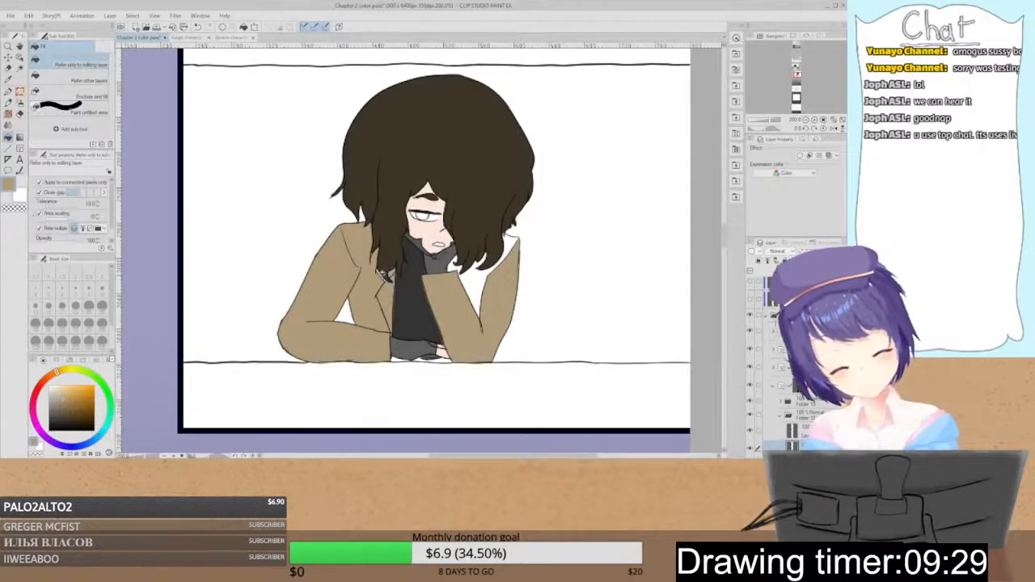
# - Colour the remaining white gaps of the coat beside Bea's hair and shoulder in the same tan
pyautogui.press('space')
pyautogui.press('p')
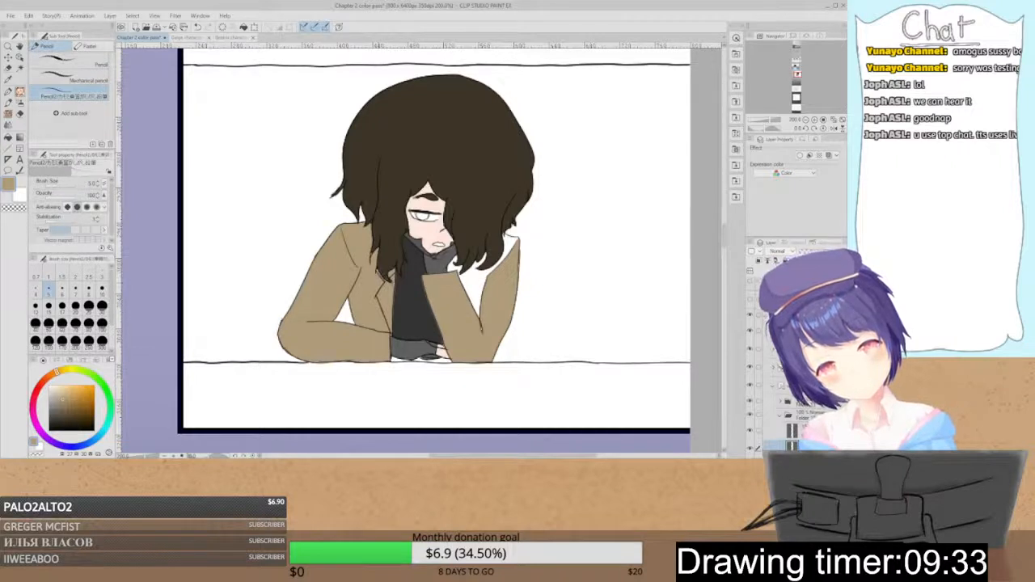
pyautogui.press('g')
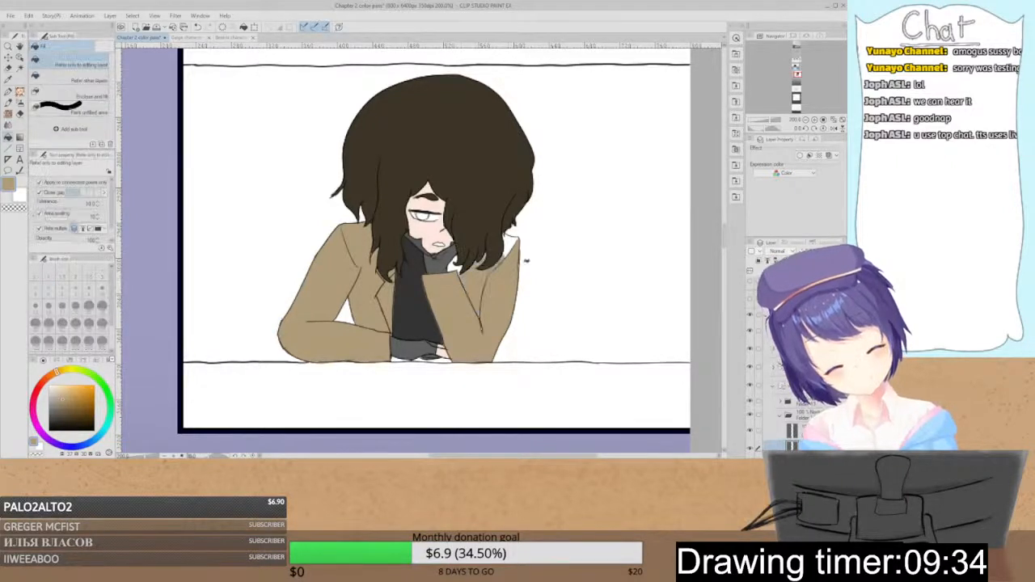
pyautogui.press('p')
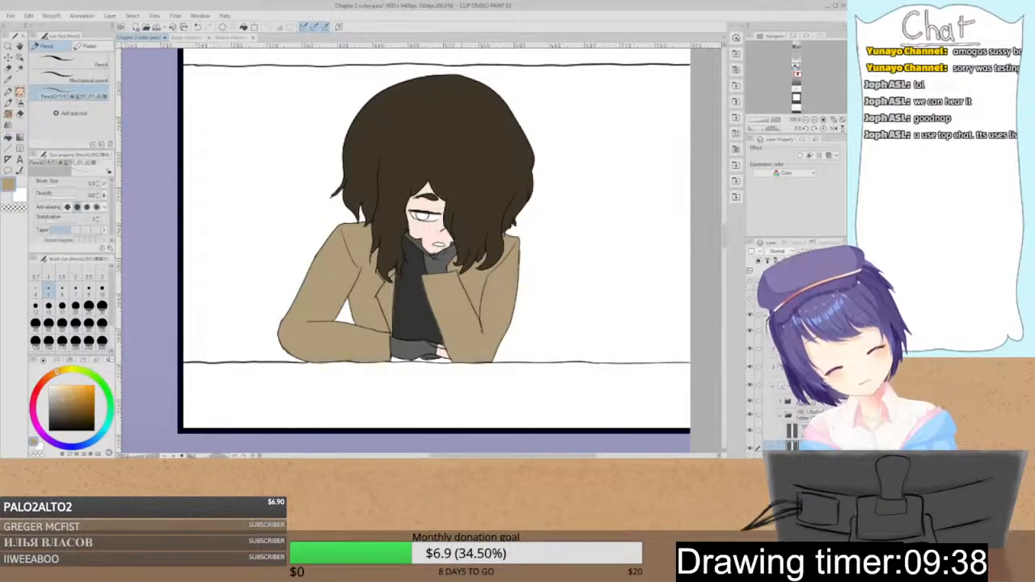
# - Fill the white gaps beneath the glove on the table with the near-black sampled from Bea's shirt
pyautogui.keyDown('alt'); pyautogui.click(428, 323); pyautogui.keyUp('alt')
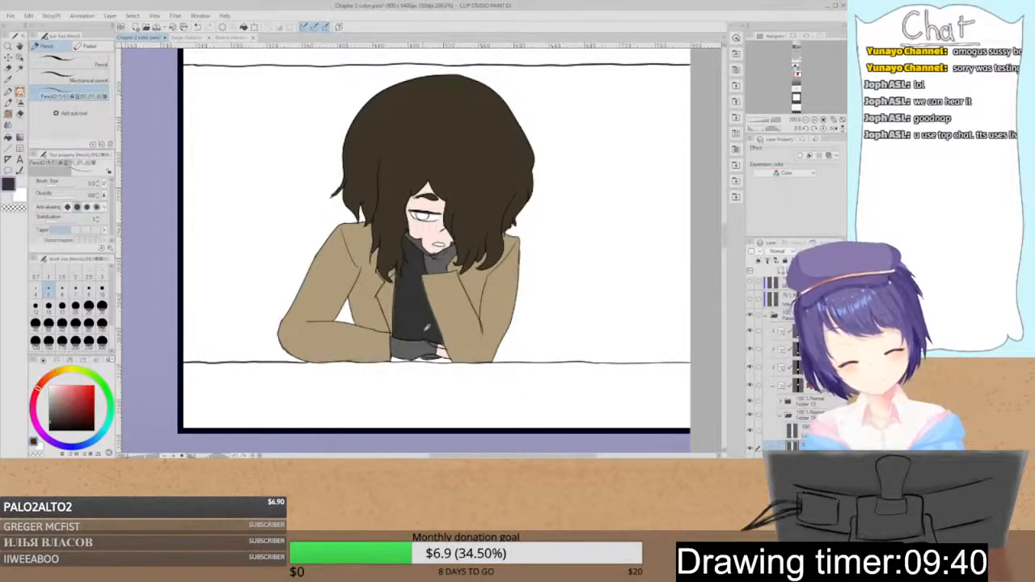
pyautogui.press('g')
pyautogui.click(428, 358)
pyautogui.click(400, 357)
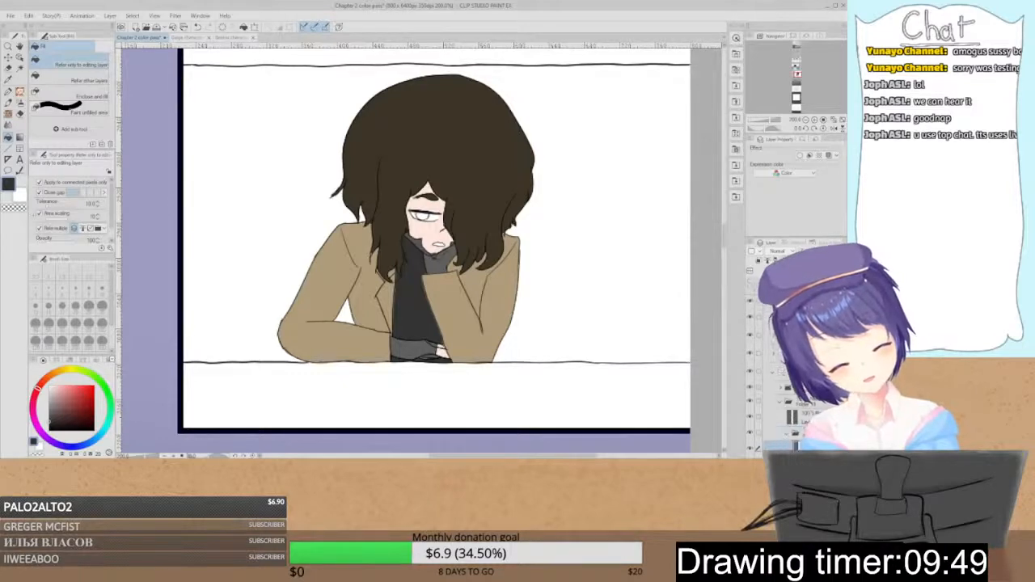
# - Choose a near-white for the pencil and colour the white of Bea's visible eye
pyautogui.hotkey('ctrl', '+')
pyautogui.hotkey('ctrl', '+')
pyautogui.press('space')
pyautogui.moveTo(531, 163); pyautogui.dragTo(551, 255)
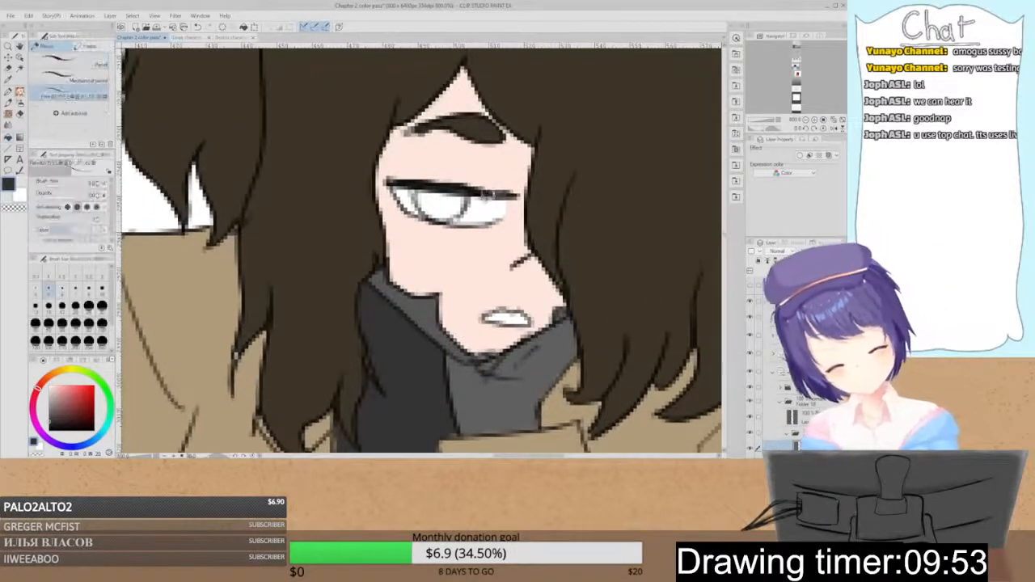
pyautogui.press('Tab')
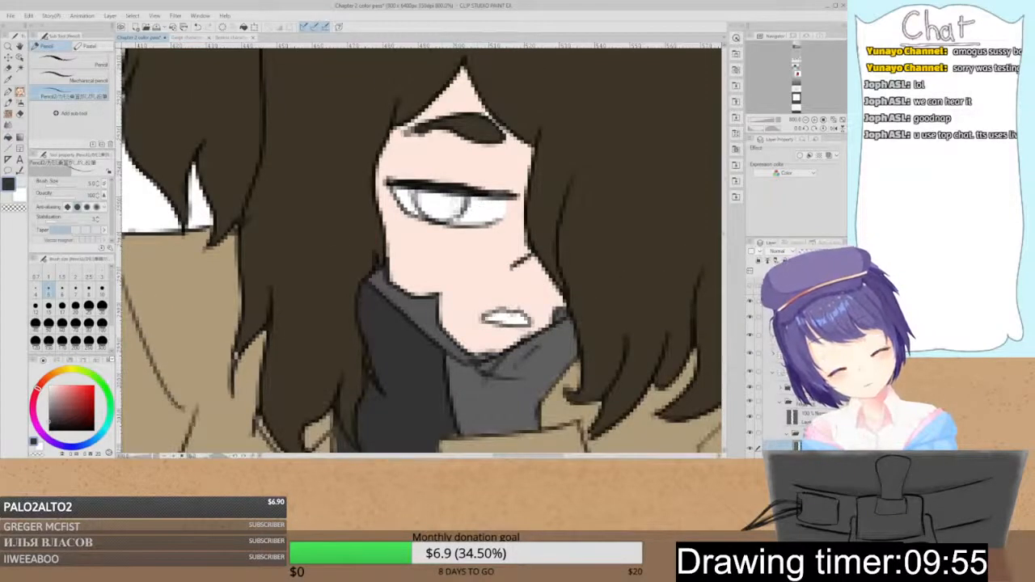
pyautogui.click(51, 389)
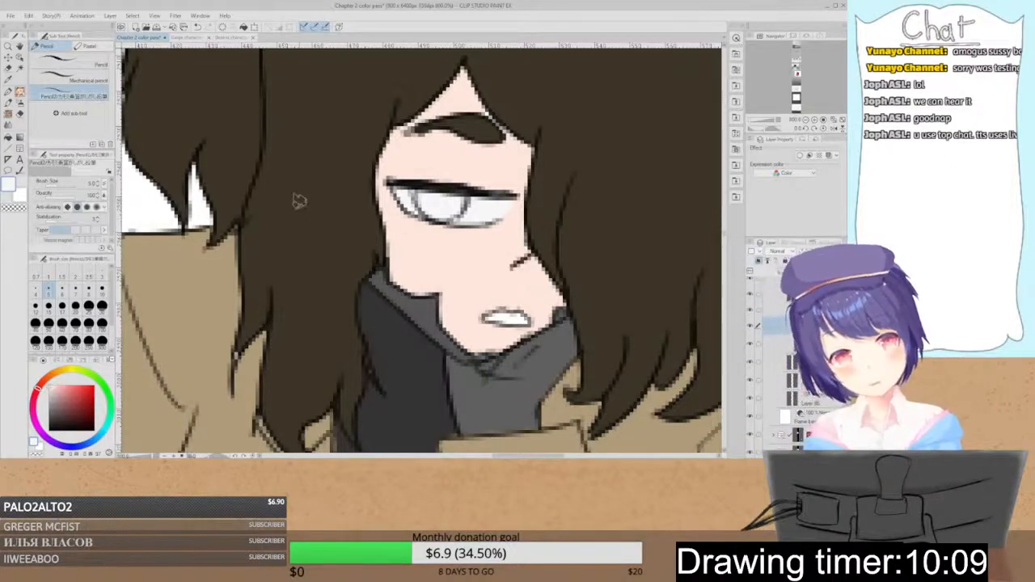
# - Sample the purple iris colour from Bea's character sheet and fill the iris of her visible eye in the comic panel
pyautogui.click(186, 37)
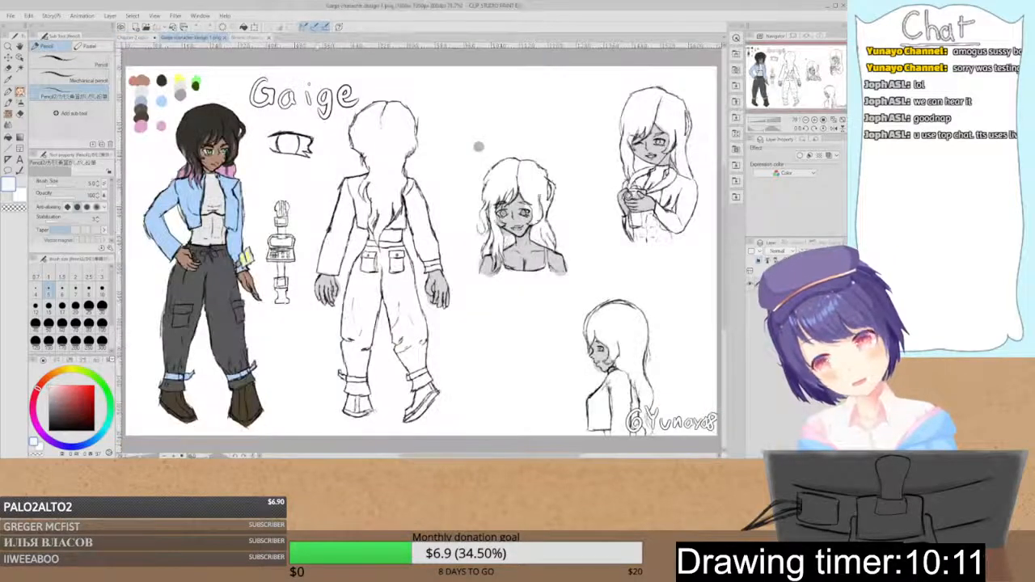
pyautogui.click(247, 38)
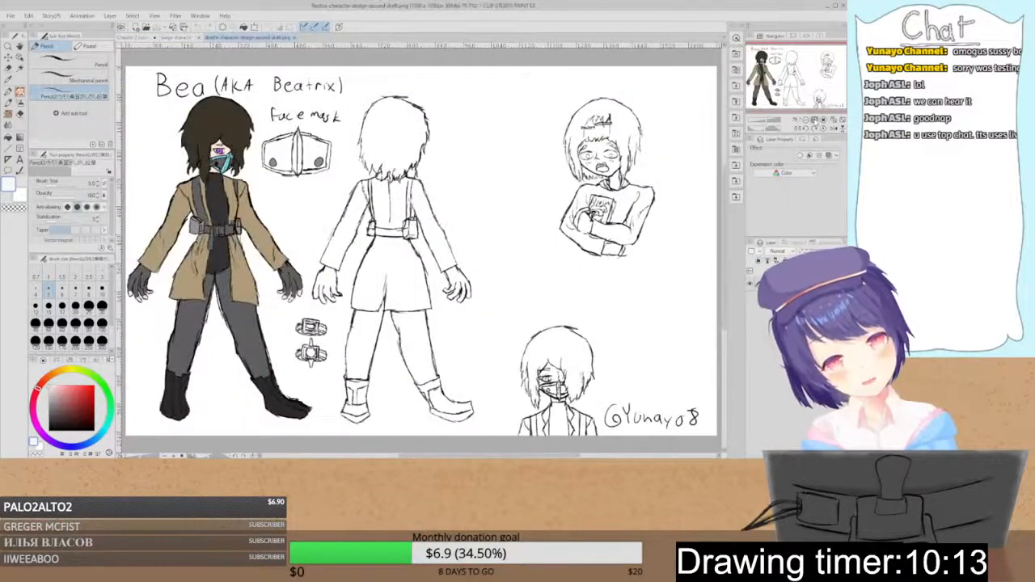
pyautogui.click(814, 120)
pyautogui.click(814, 119)
pyautogui.click(814, 120)
pyautogui.moveTo(796, 77); pyautogui.dragTo(766, 68)
pyautogui.rightClick(356, 148)
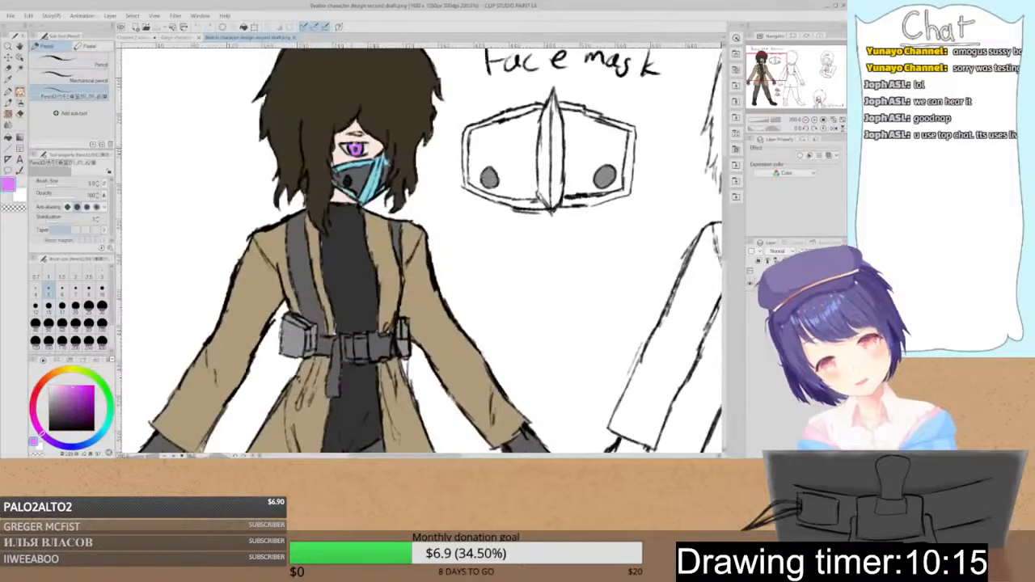
pyautogui.click(144, 36)
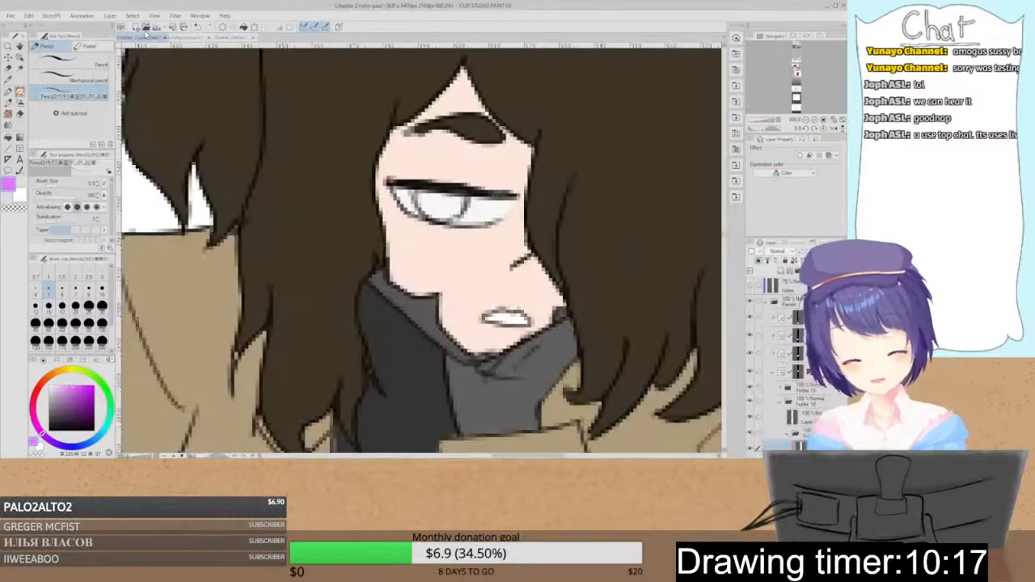
pyautogui.press('g')
pyautogui.click(449, 196)
pyautogui.press('p')
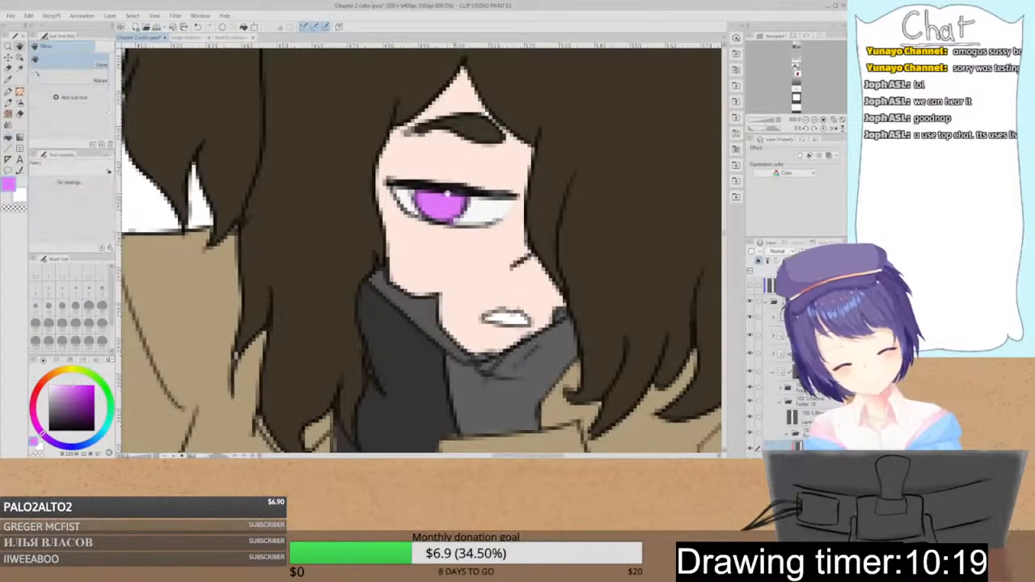
# - Sample the dark pupil colour from Bea's character sheet and draw the pupil inside her purple iris
pyautogui.click(228, 37)
pyautogui.rightClick(355, 149)
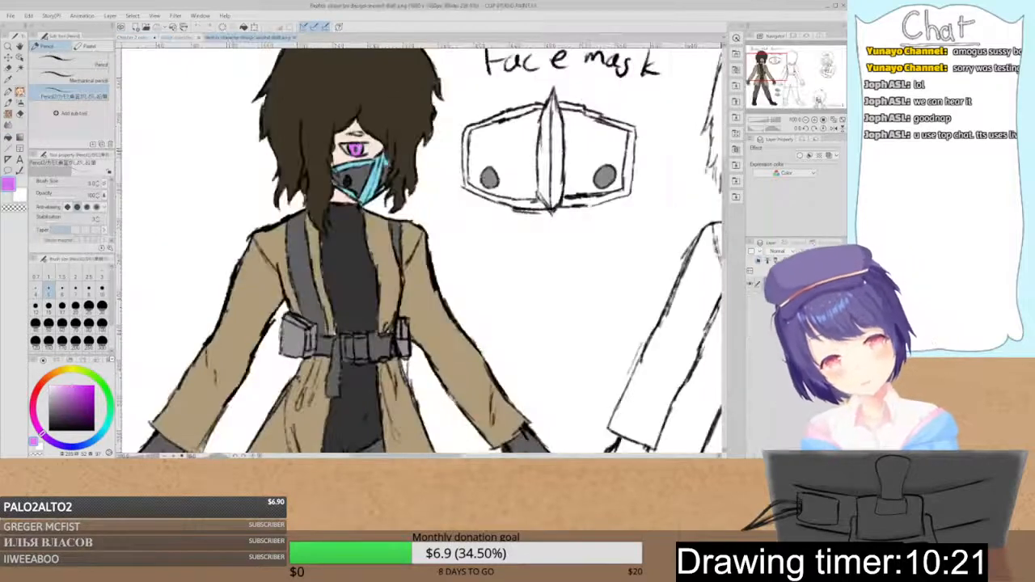
pyautogui.click(139, 37)
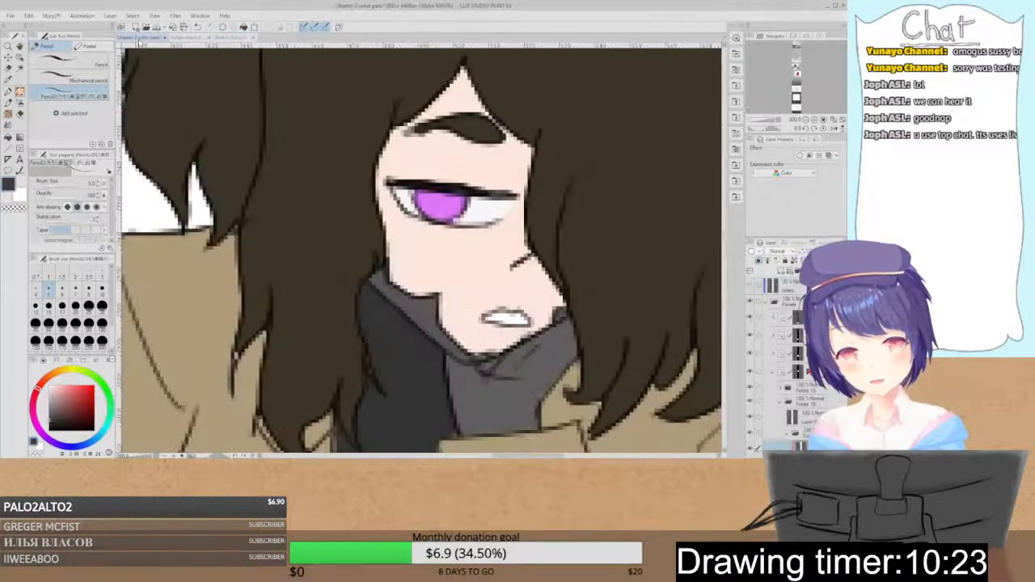
pyautogui.moveTo(435, 198); pyautogui.dragTo(441, 207)
pyautogui.click(806, 120)
pyautogui.click(806, 120)
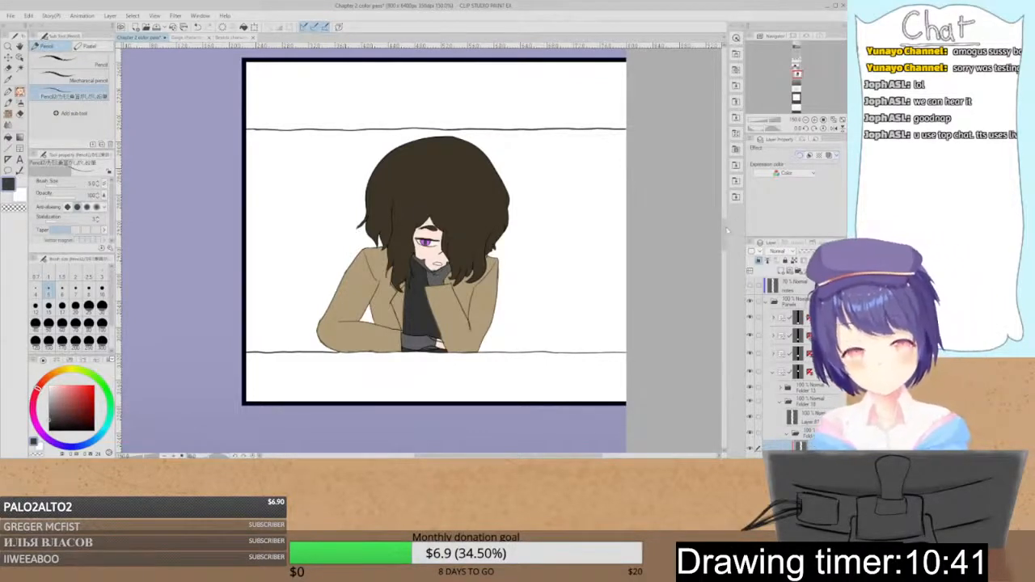
# - Sample the grey wall colour from the panel above and fill the wall behind Bea and beside her arm on a new layer above the frame background
pyautogui.scroll(-4, 728, 235)
pyautogui.scroll(3, 728, 240)
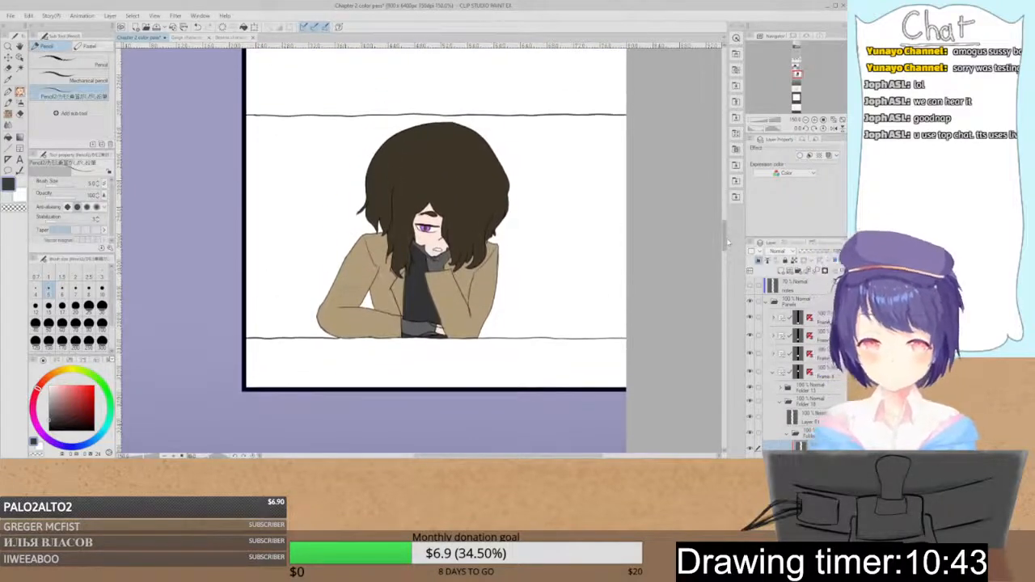
pyautogui.scroll(6, 727, 241)
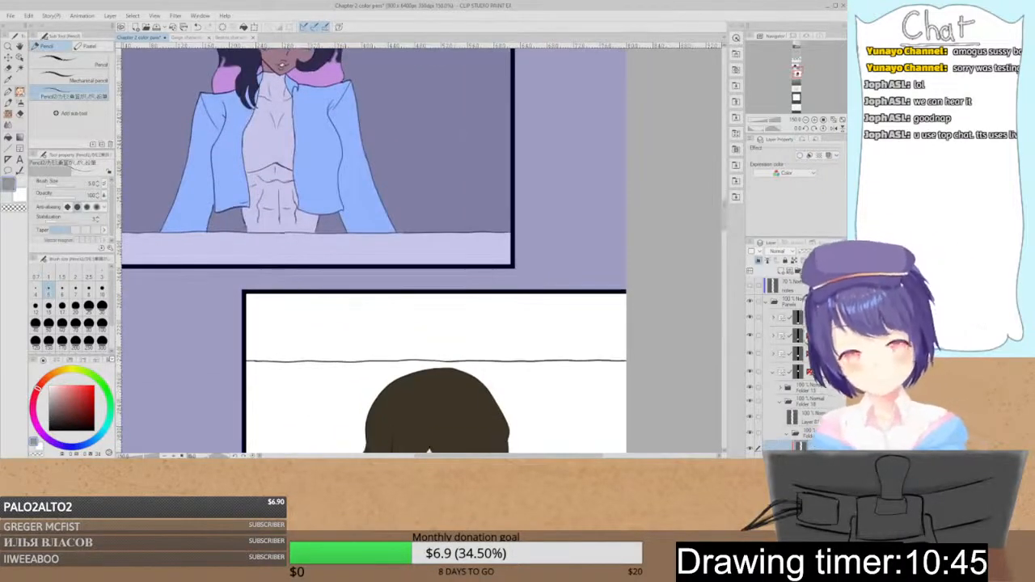
pyautogui.scroll(-4, 727, 241)
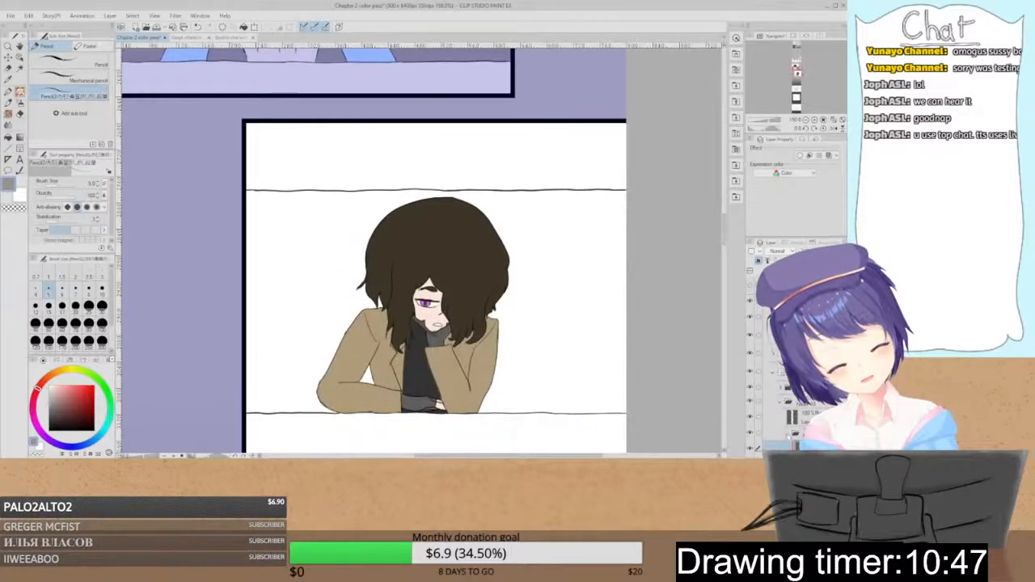
pyautogui.click(788, 433)
pyautogui.click(779, 402)
pyautogui.click(796, 417)
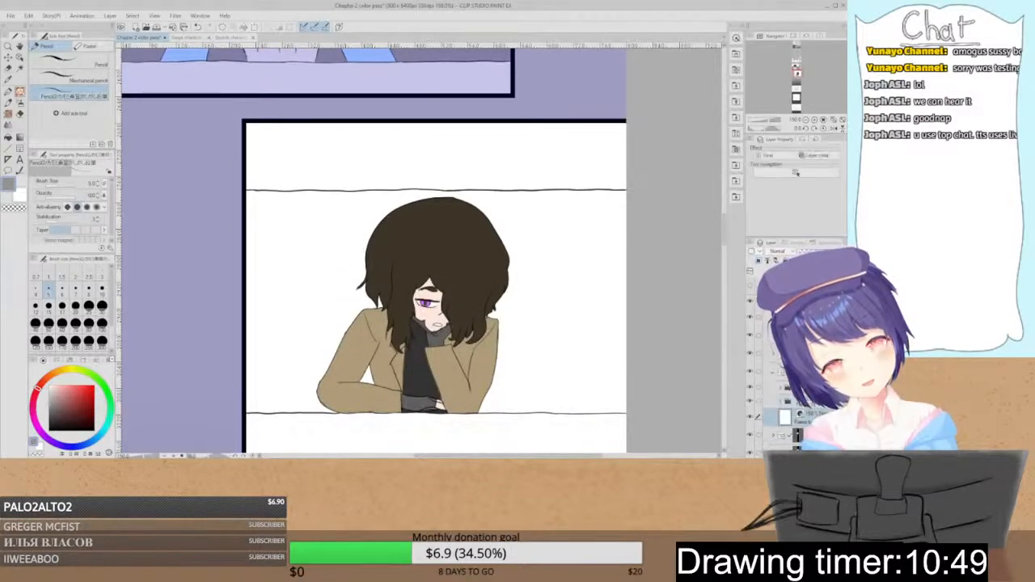
pyautogui.hotkey('ctrl', 'shift', 'n')
pyautogui.press('g')
pyautogui.click(289, 295)
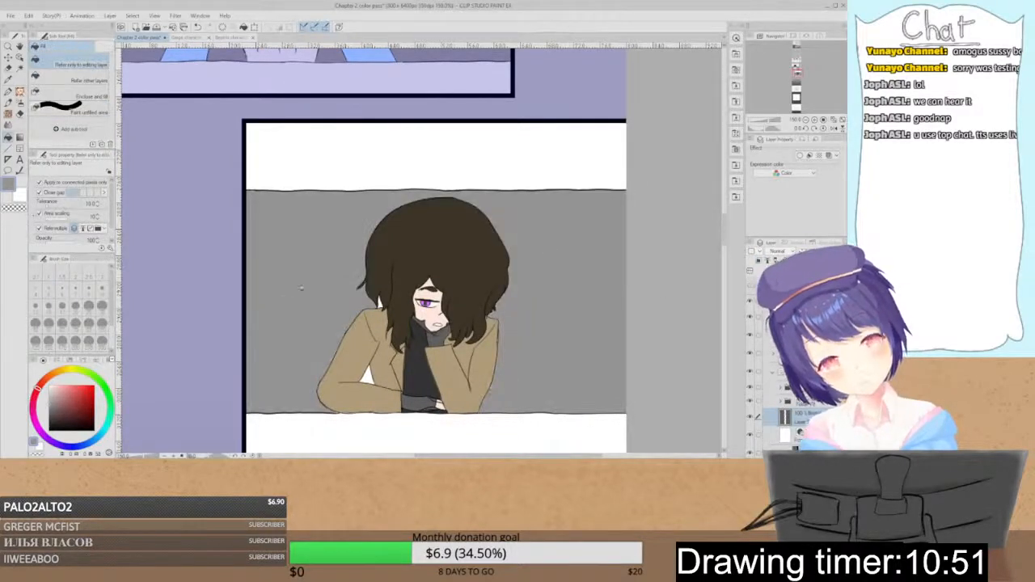
pyautogui.click(368, 376)
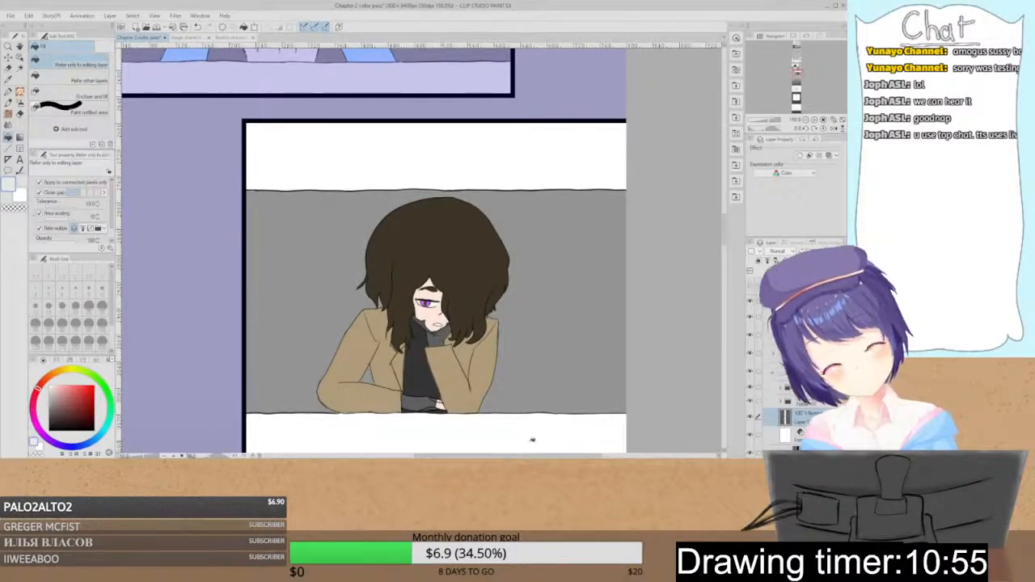
# - Fill the strip above the grey wall in Bea's panel with near-white, comparing it with the panel above
pyautogui.scroll(2, 726, 219)
pyautogui.scroll(2, 726, 220)
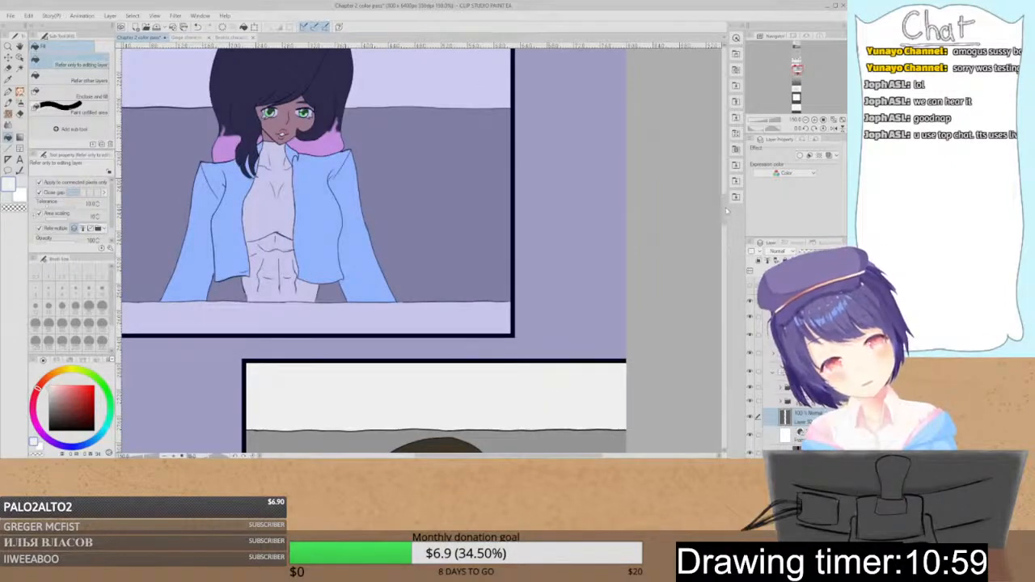
pyautogui.scroll(4, 726, 210)
pyautogui.scroll(-5, 726, 214)
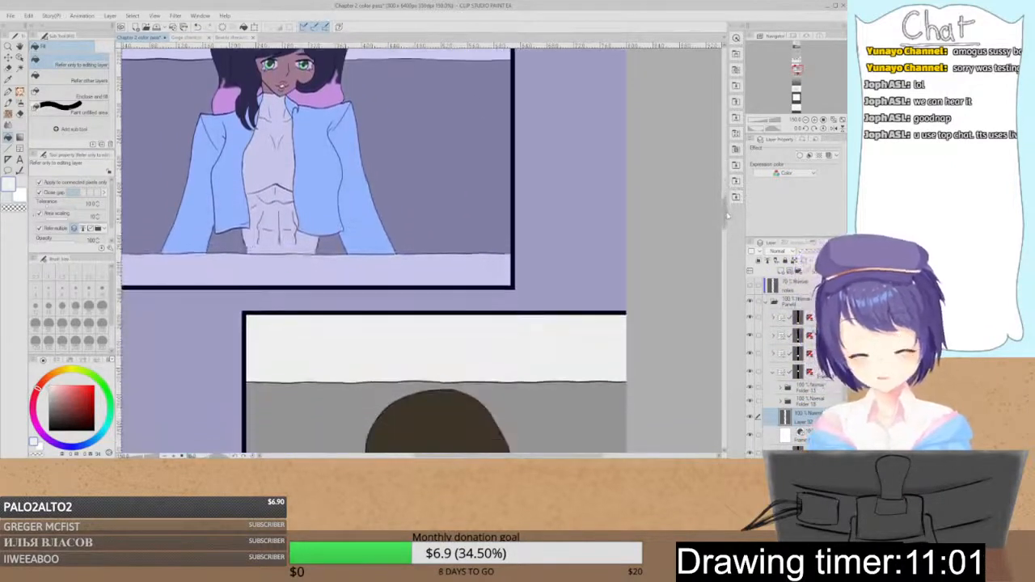
# - Review the sketched panels in the Chapter 2 draft from the diner to the end, close it and return to the colour page
pyautogui.moveTo(730, 219); pyautogui.dragTo(725, 301)
pyautogui.moveTo(519, 455); pyautogui.dragTo(496, 455)
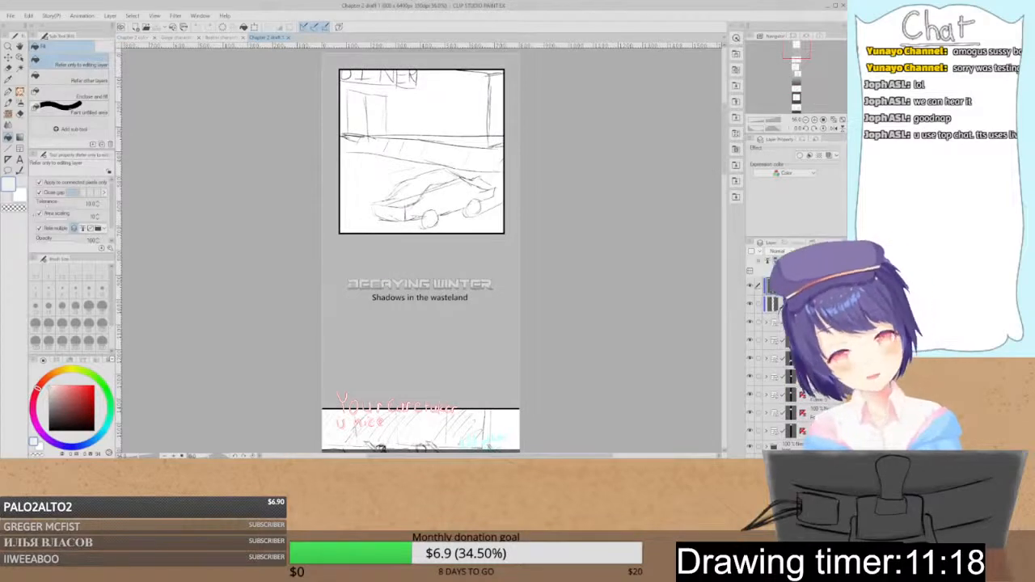
pyautogui.scroll(-5, 420, 251)
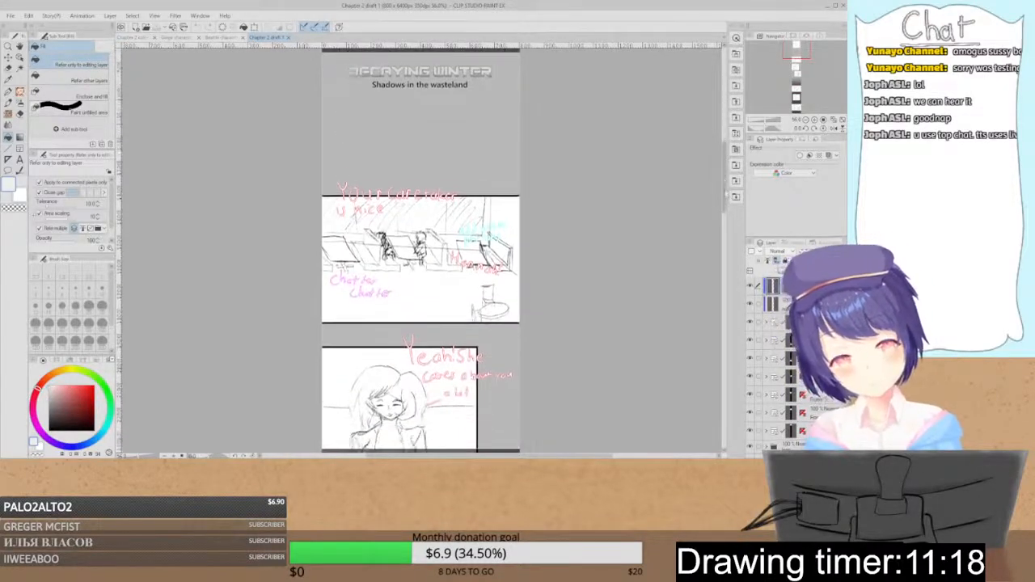
pyautogui.scroll(-4, 716, 227)
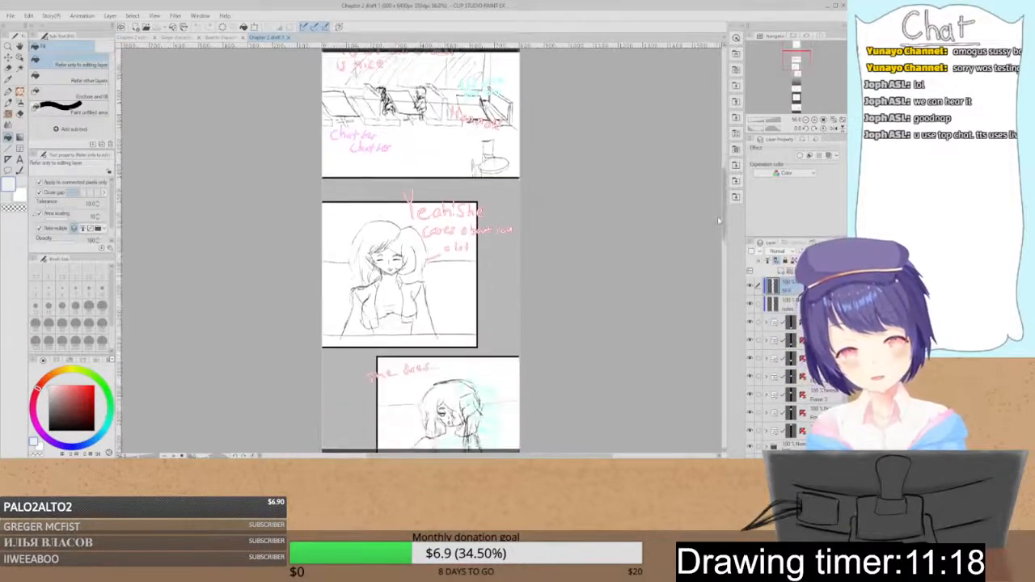
pyautogui.scroll(-2, 716, 228)
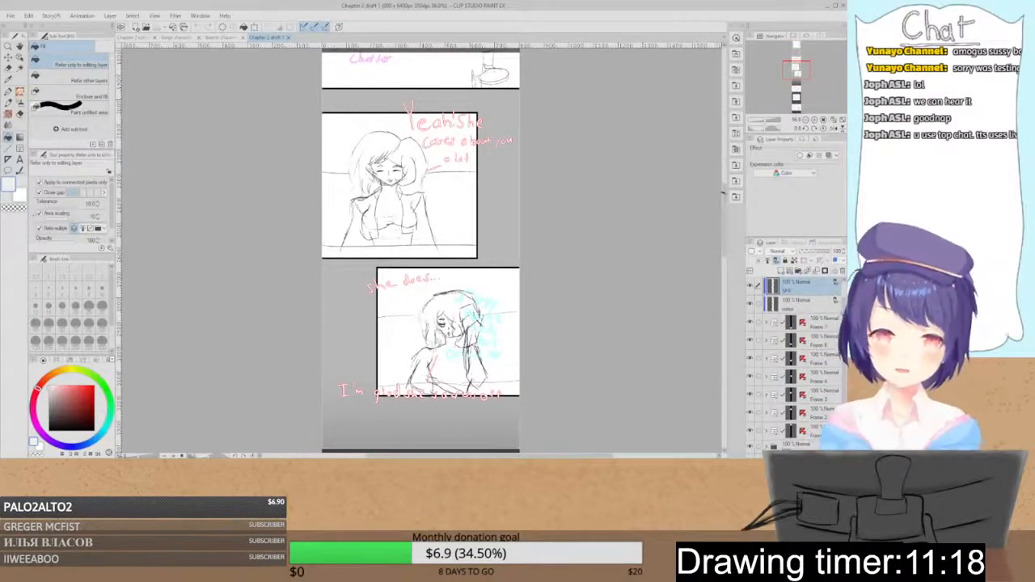
pyautogui.moveTo(725, 202); pyautogui.dragTo(713, 344)
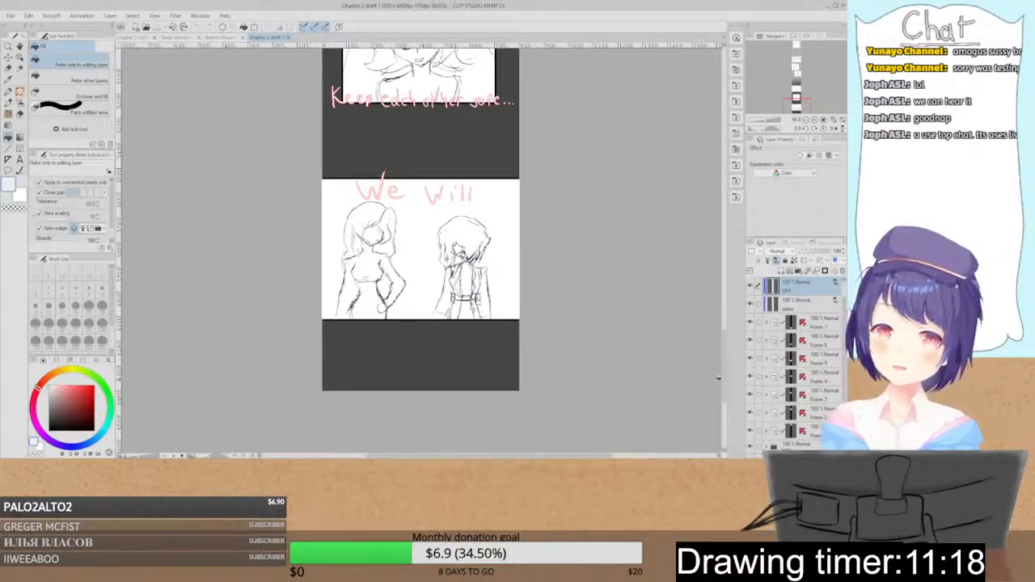
pyautogui.click(288, 37)
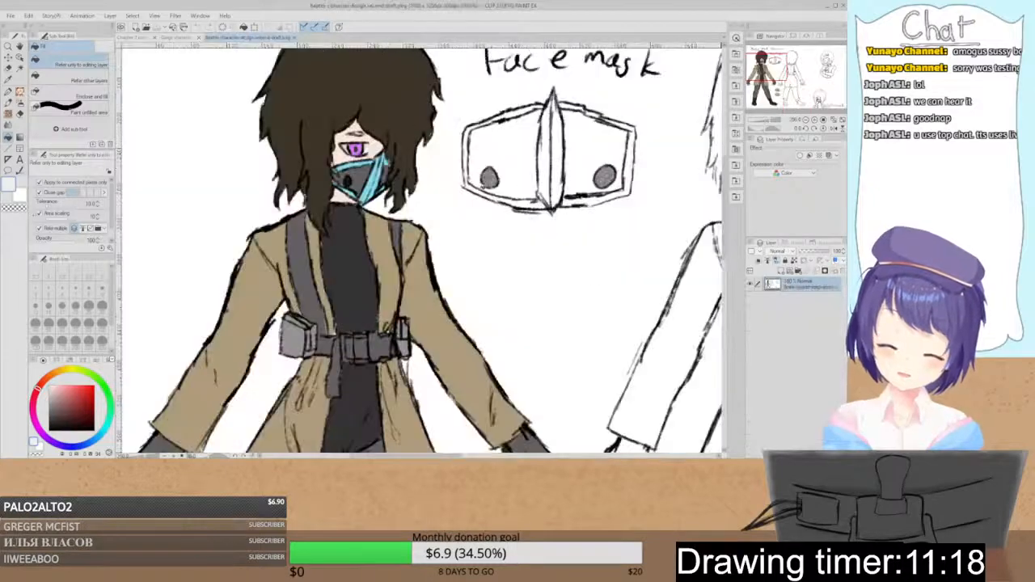
pyautogui.click(139, 38)
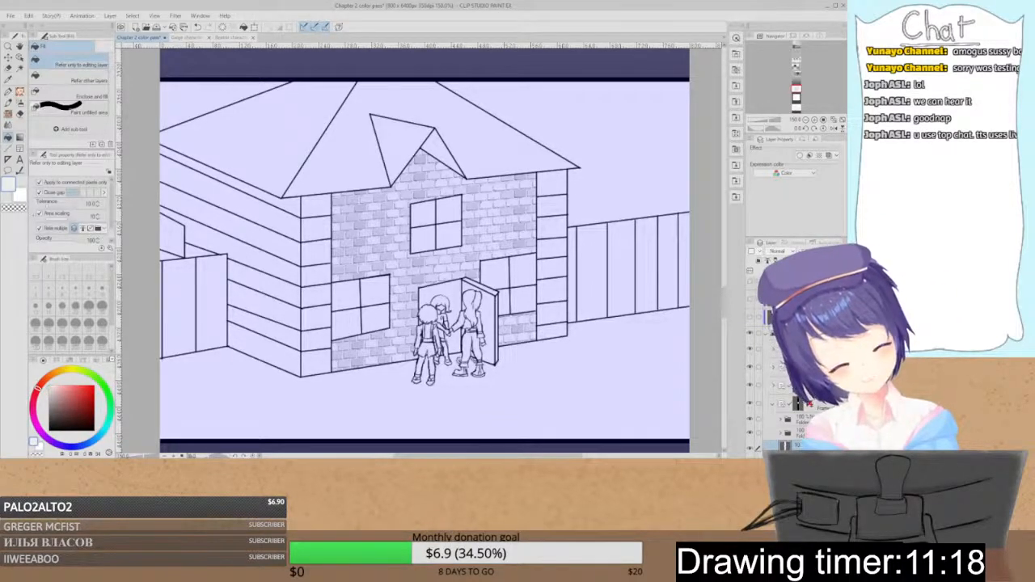
# - Expand the house panel's frame folder and gather its four subfolders into one new folder
pyautogui.click(773, 402)
pyautogui.click(788, 384)
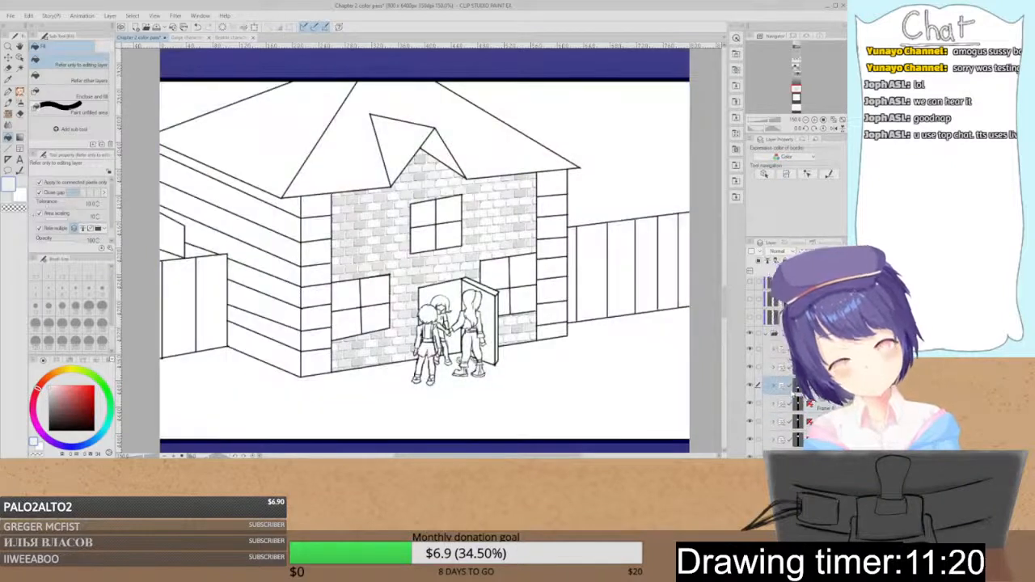
pyautogui.click(779, 385)
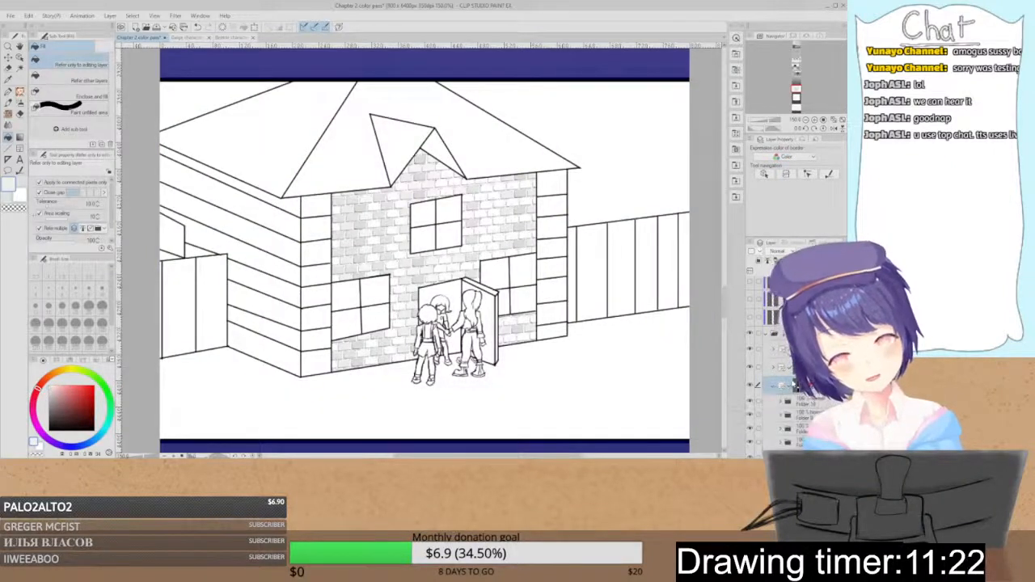
pyautogui.scroll(-4, 780, 386)
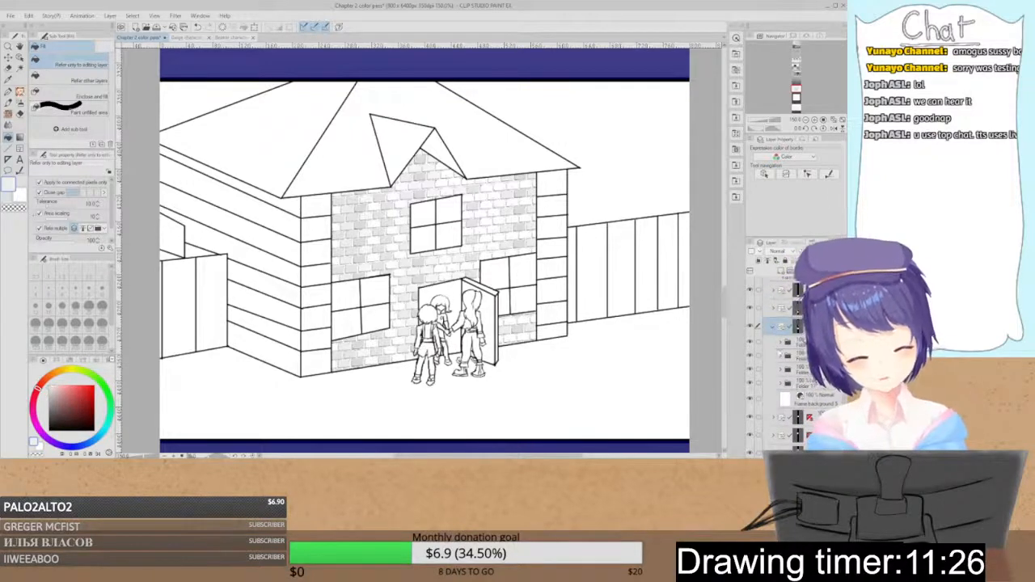
pyautogui.click(788, 342)
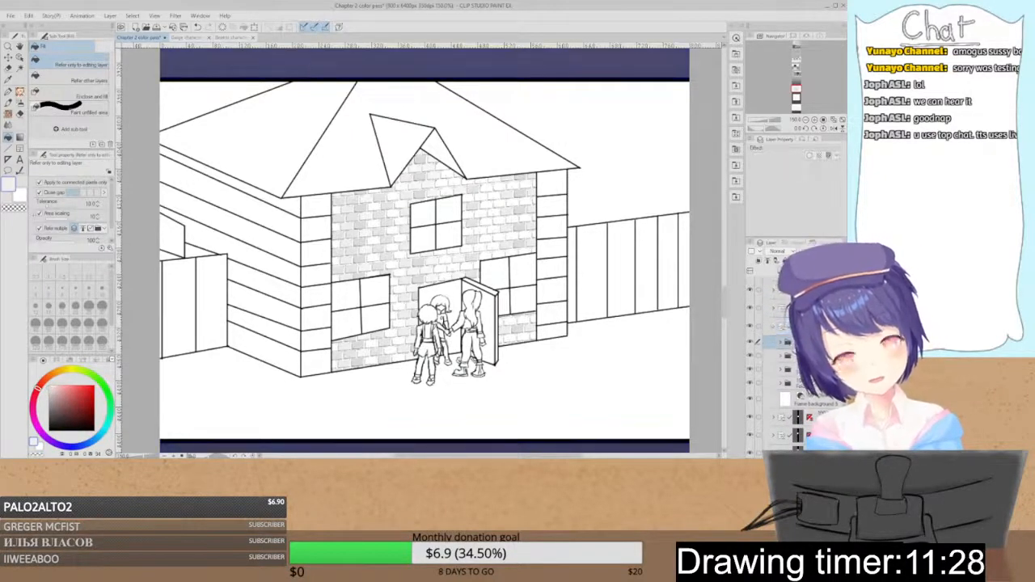
pyautogui.click(798, 271)
pyautogui.click(799, 356)
pyautogui.keyDown('shift'); pyautogui.click(793, 400); pyautogui.keyUp('shift')
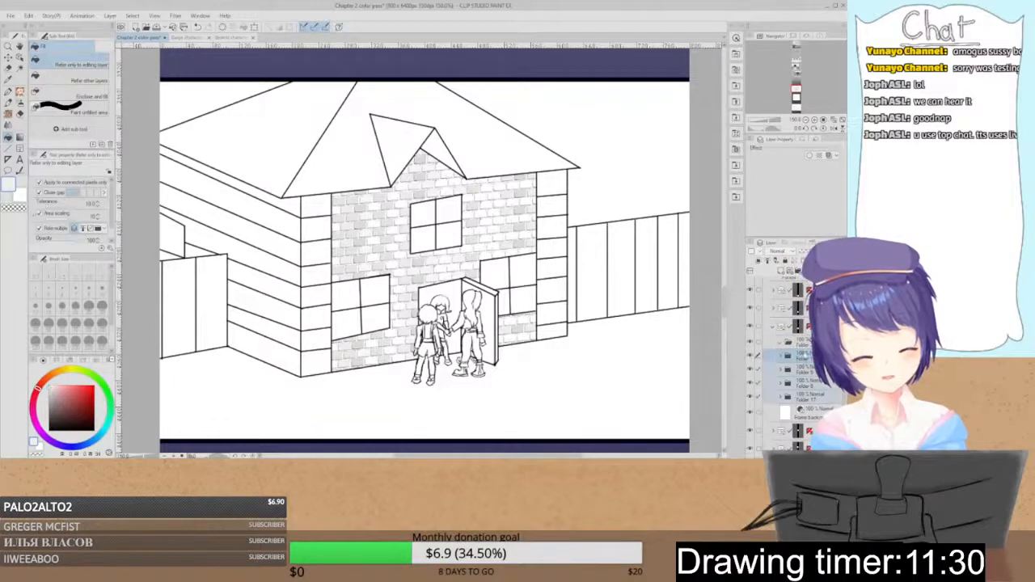
pyautogui.hotkey('ctrl', 'g')
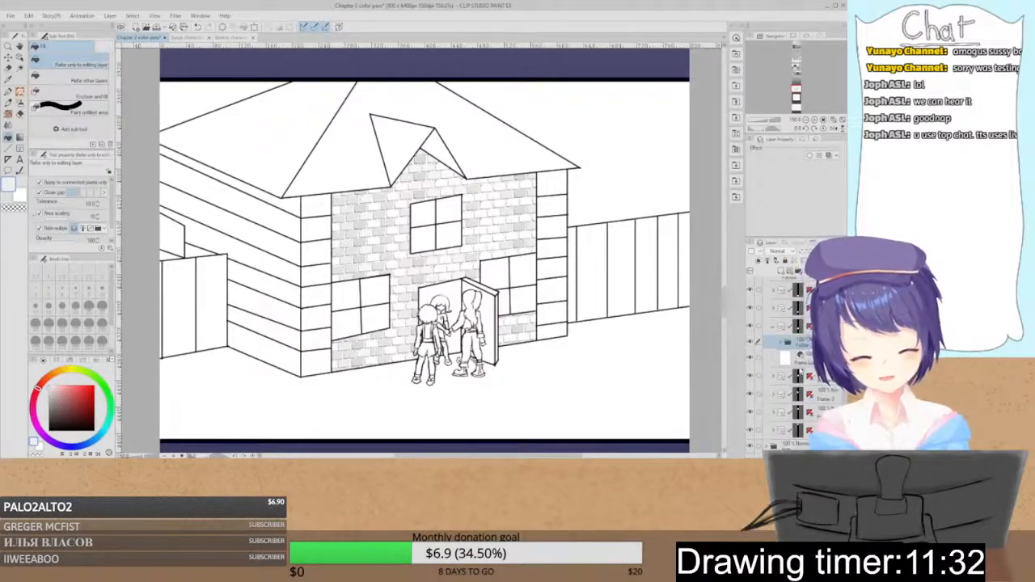
# - Add a second folder with an empty raster layer inside it, directly above the house panel's frame background
pyautogui.click(796, 358)
pyautogui.click(798, 270)
pyautogui.hotkey('ctrl', 'shift', 'n')
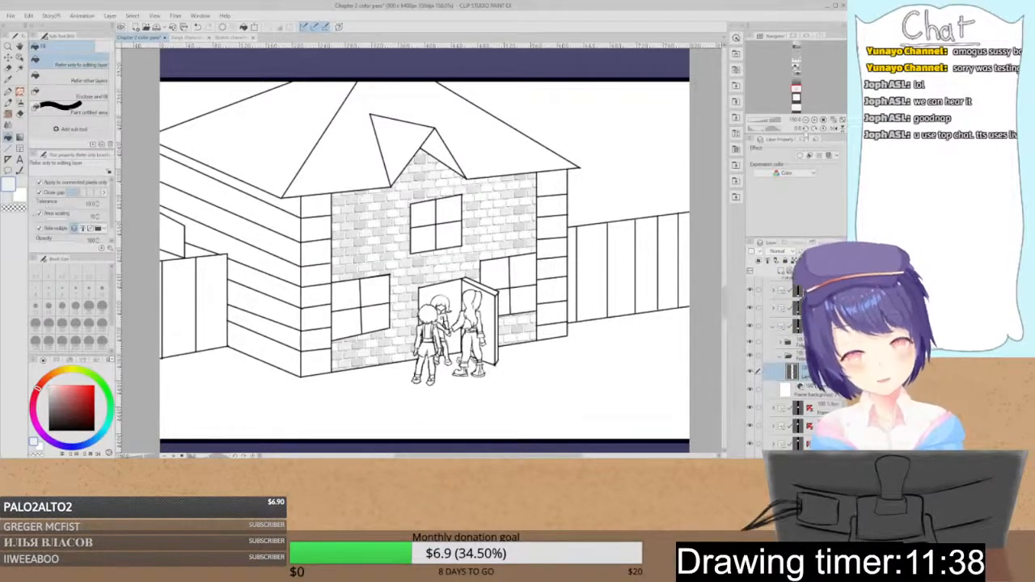
# - Sample the dark brown hair colour from Bea's character sheet and fill the hair of her small figure by the house door
pyautogui.hotkey('ctrl', '+')
pyautogui.hotkey('ctrl', '+')
pyautogui.hotkey('ctrl', '+')
pyautogui.moveTo(541, 448); pyautogui.dragTo(541, 282)
pyautogui.click(236, 38)
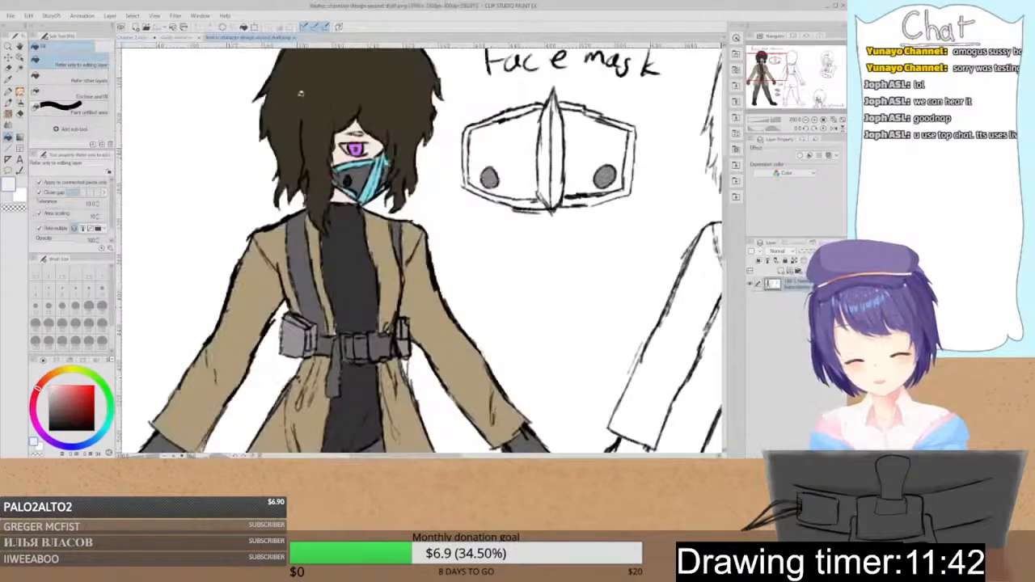
pyautogui.click(144, 38)
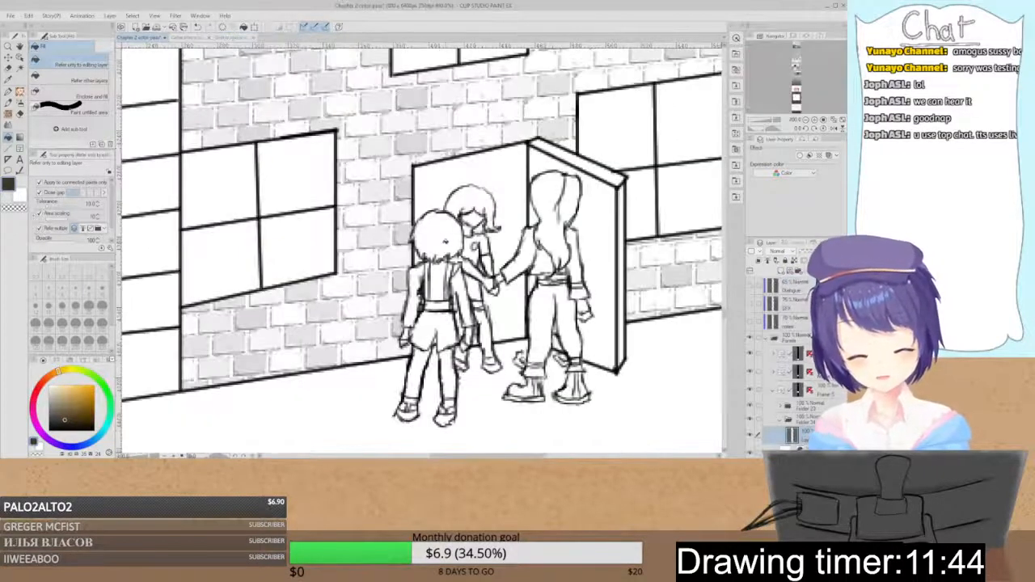
pyautogui.click(436, 232)
# - Sample the grey harness colour from Bea's character sheet and colour the straps and belt on her small figure's back
pyautogui.click(230, 38)
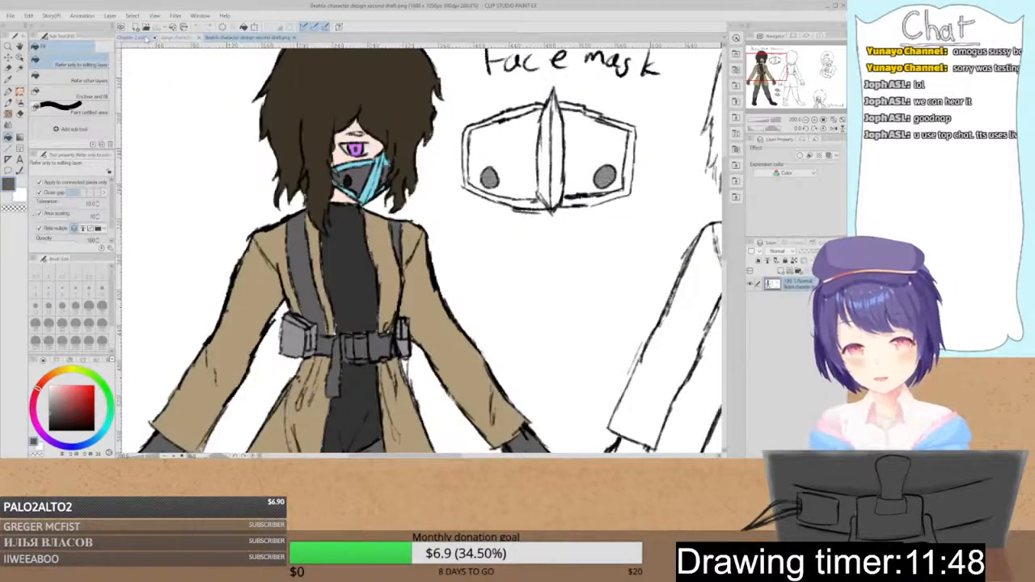
pyautogui.click(144, 38)
pyautogui.press('p')
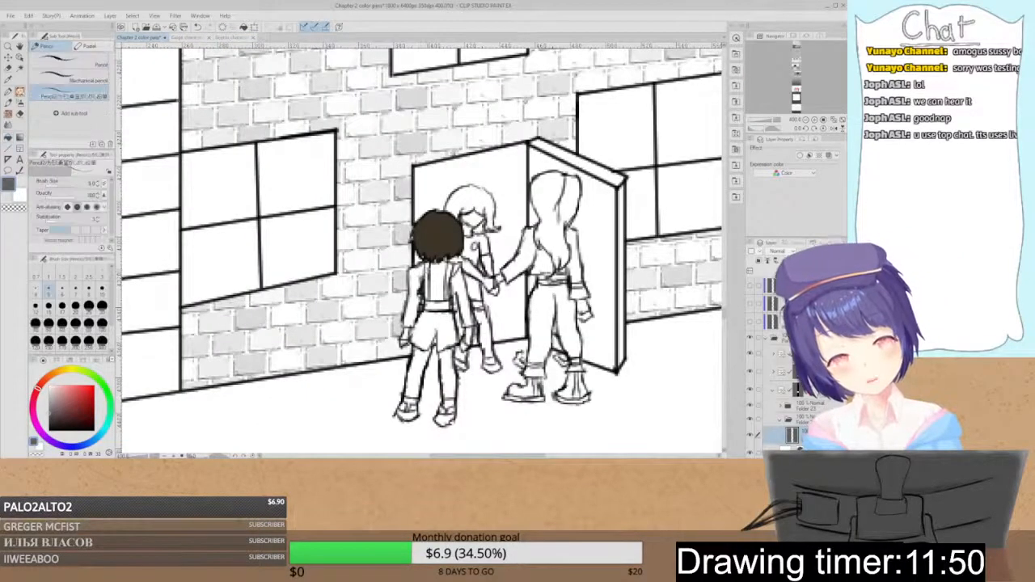
pyautogui.moveTo(428, 264)
pyautogui.mouseDown()
pyautogui.moveTo(429, 303)
pyautogui.moveTo(448, 286)
pyautogui.mouseUp()
pyautogui.moveTo(449, 292)
pyautogui.mouseDown()
pyautogui.moveTo(424, 304)
pyautogui.moveTo(443, 305)
pyautogui.mouseUp()
pyautogui.press('g')
pyautogui.click(443, 304)
pyautogui.press('p')
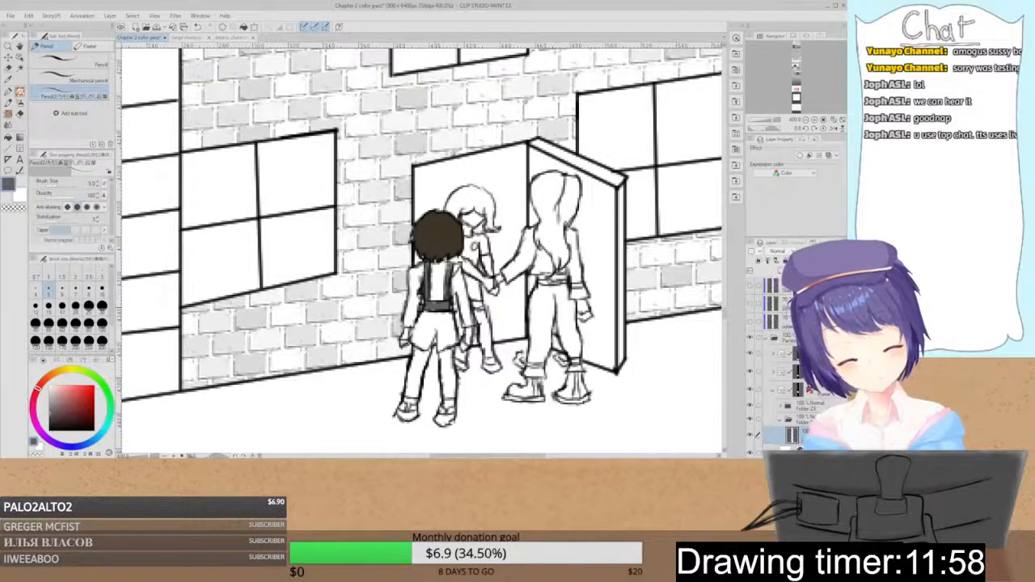
# - Sample the tan coat colour from Bea's character sheet and return to the comic page
pyautogui.click(236, 37)
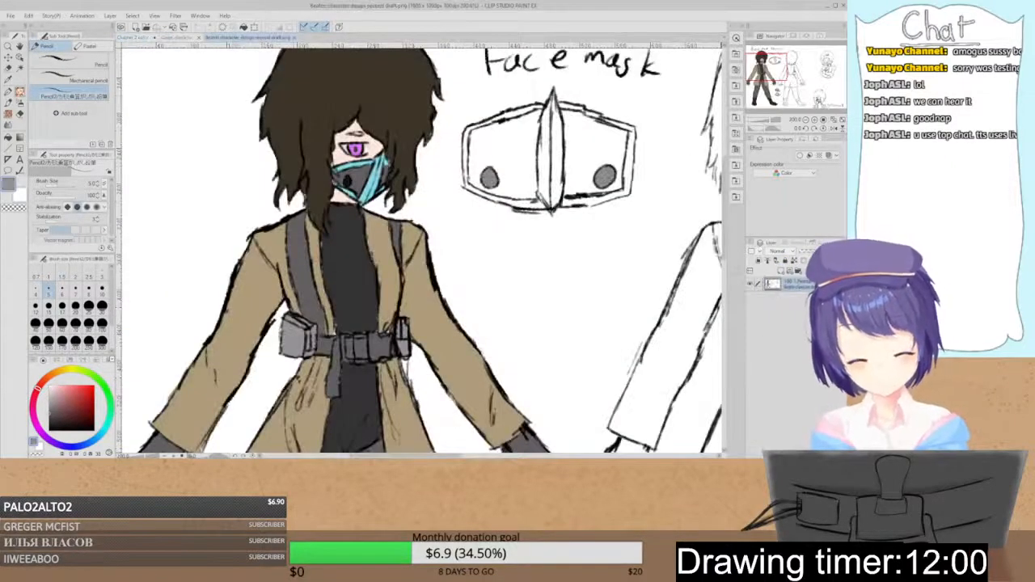
pyautogui.click(136, 37)
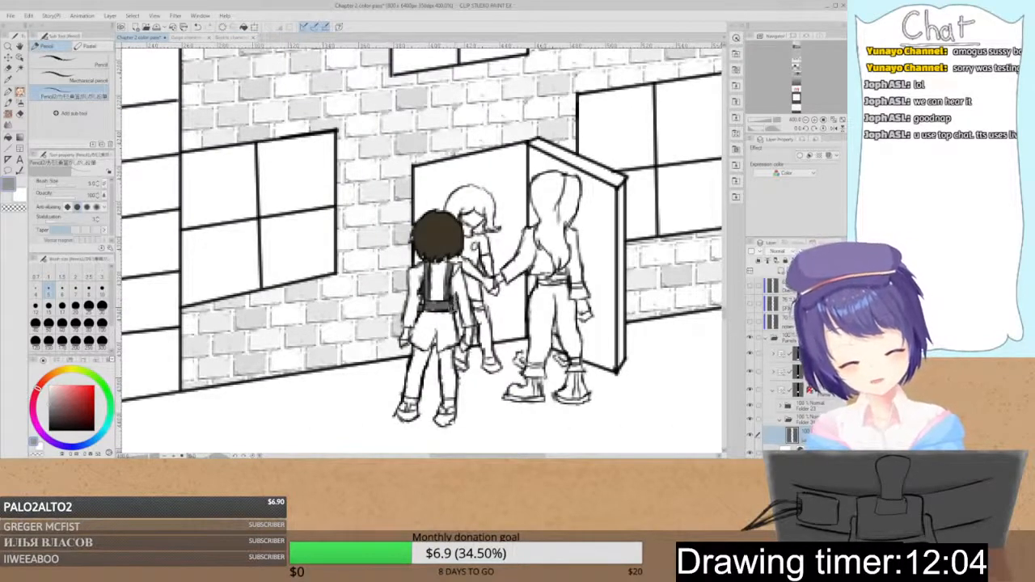
pyautogui.click(232, 38)
pyautogui.click(136, 37)
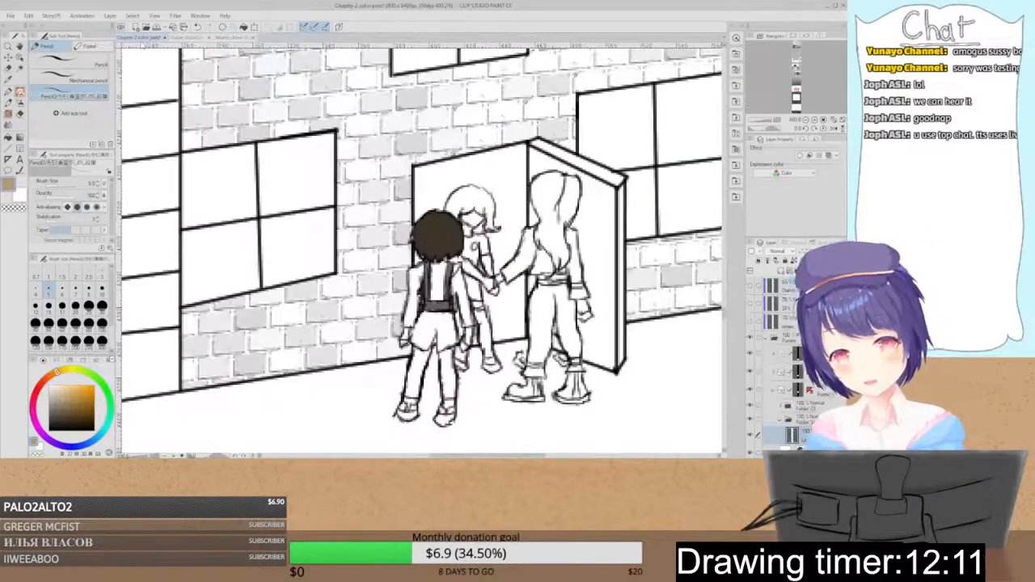
pyautogui.press('g')
pyautogui.click(421, 283)
pyautogui.click(439, 278)
pyautogui.click(459, 279)
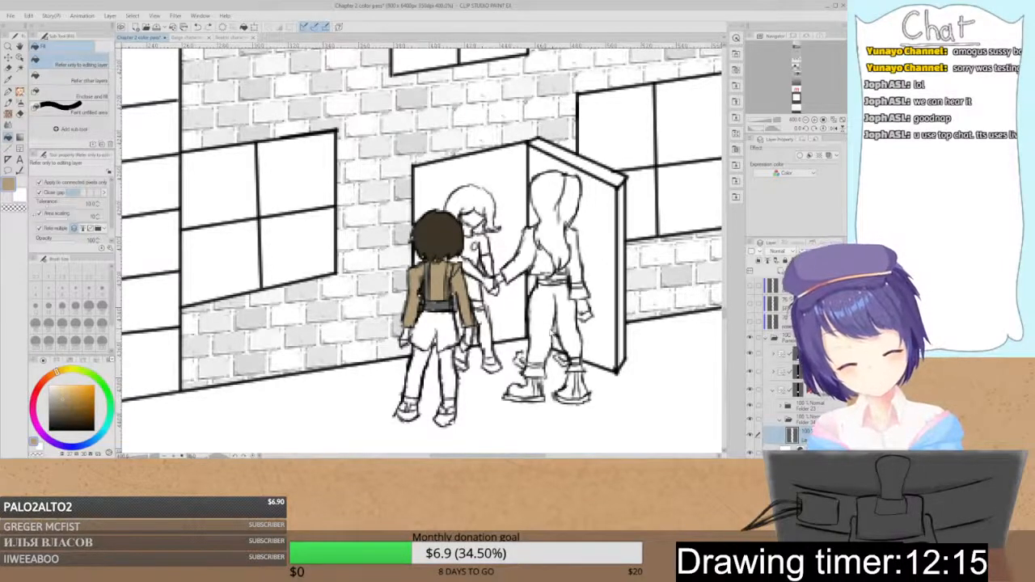
pyautogui.hotkey('ctrl', 'z')
pyautogui.hotkey('ctrl', 'z')
pyautogui.hotkey('ctrl', 'z')
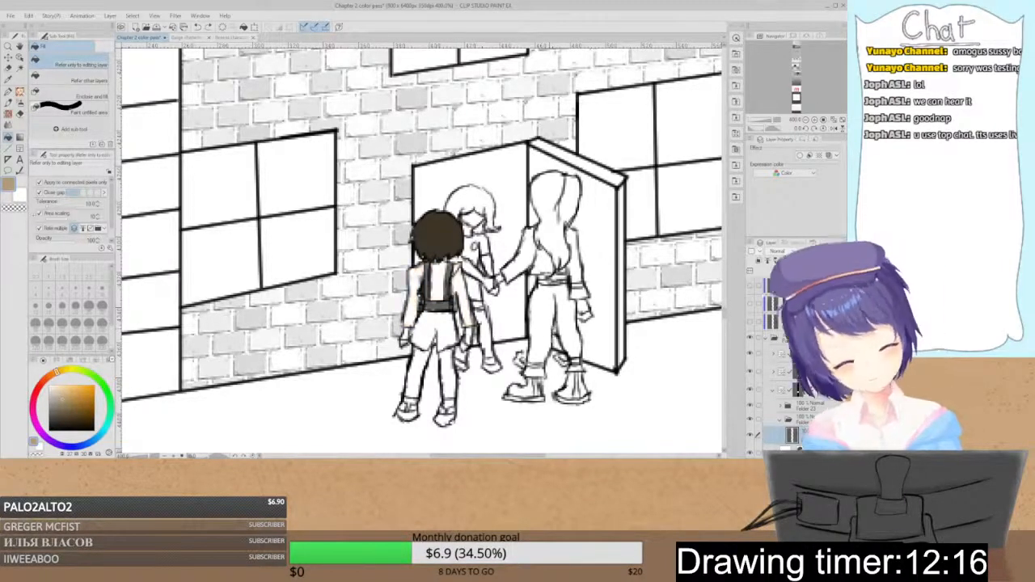
# - Fill the sleeves, back and lower part of the coat on Bea's small figure with tan on the lower raster layer
pyautogui.scroll(-3, 767, 372)
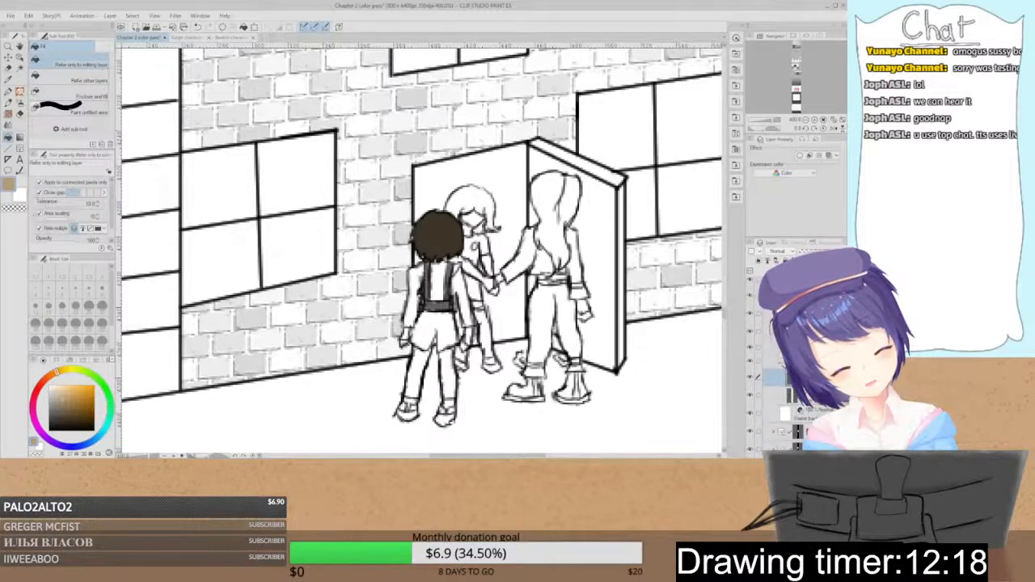
pyautogui.click(772, 396)
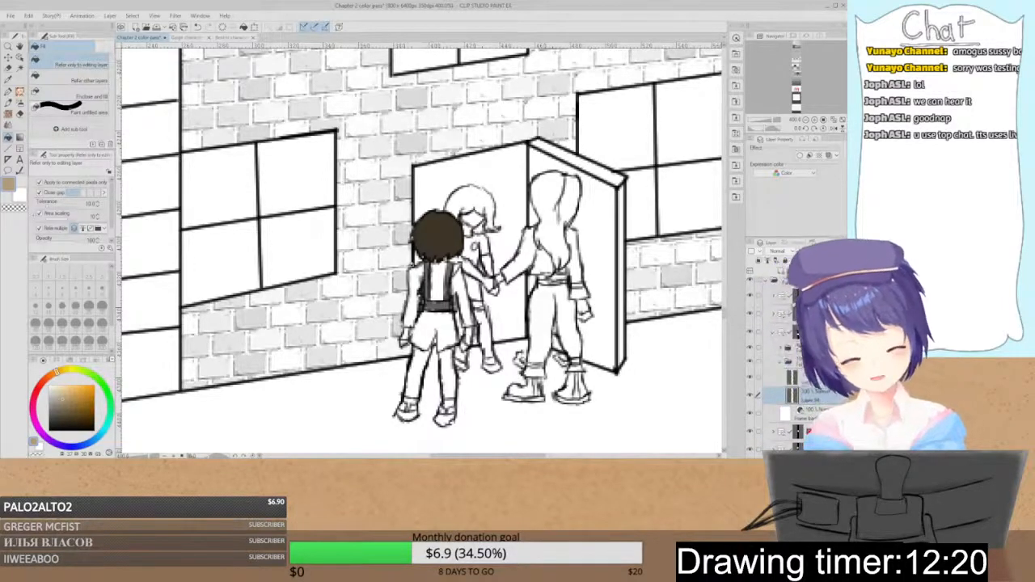
pyautogui.click(415, 271)
pyautogui.click(439, 273)
pyautogui.click(460, 272)
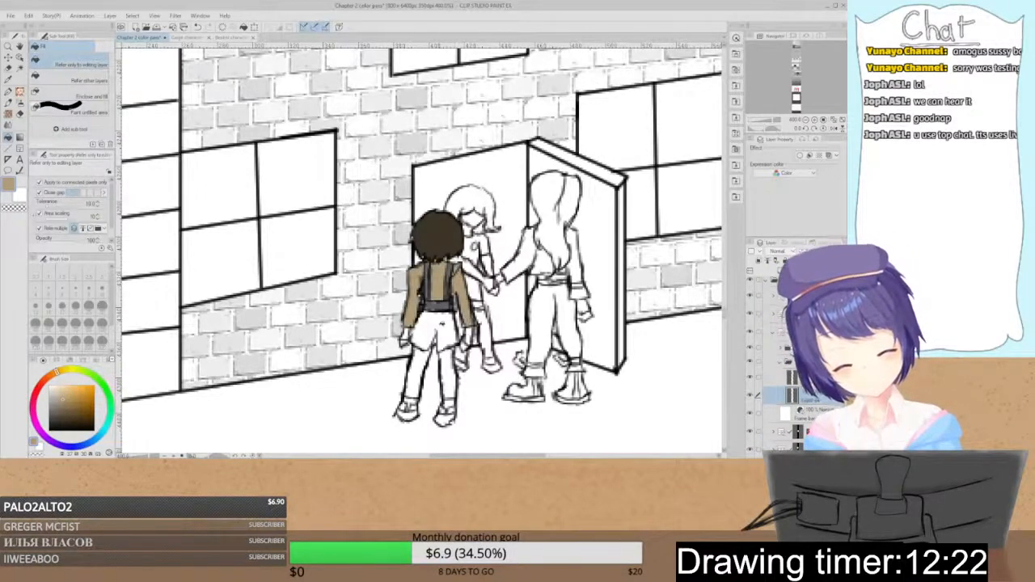
pyautogui.click(443, 323)
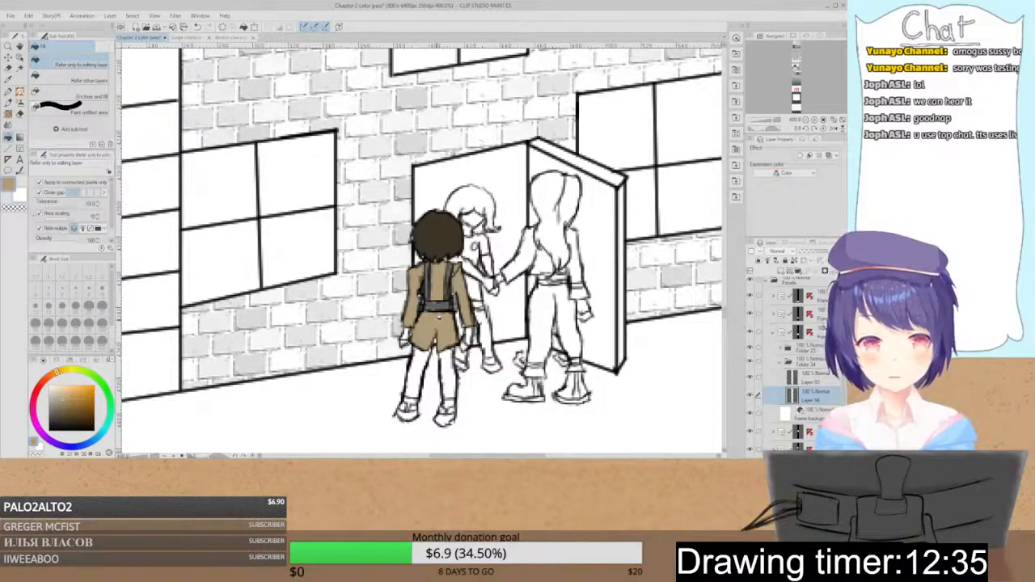
# - Sample the near-black colour from Bea's character sheet and activate the upper colour layer of her small figure with the Pencil
pyautogui.click(231, 38)
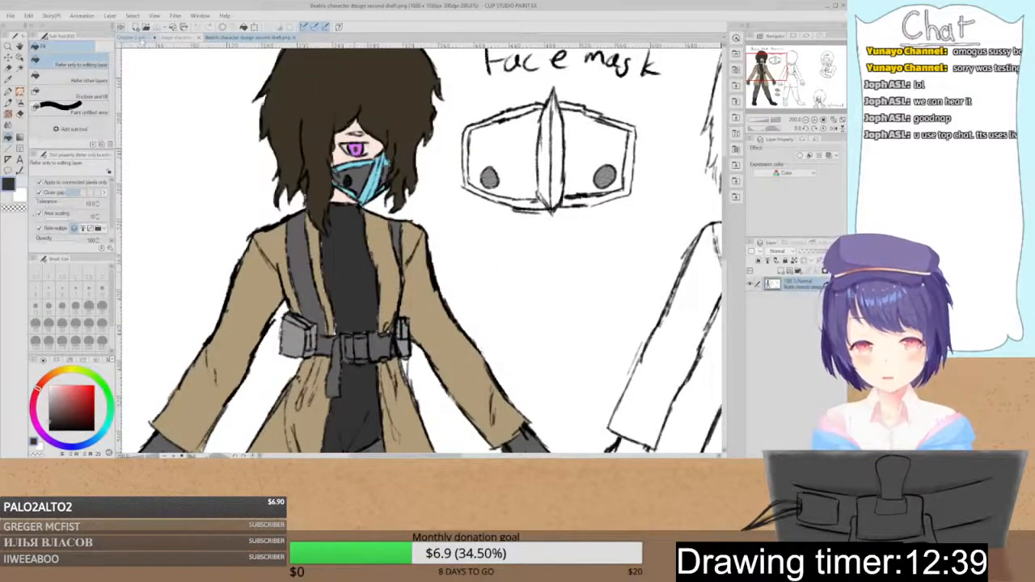
pyautogui.click(143, 38)
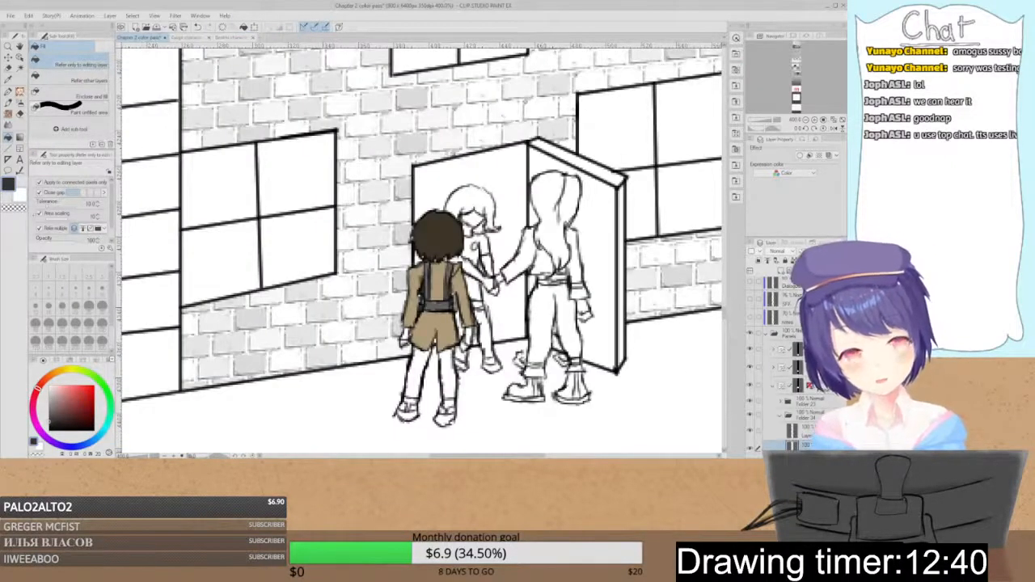
pyautogui.scroll(-2, 772, 364)
pyautogui.click(788, 368)
pyautogui.press('p')
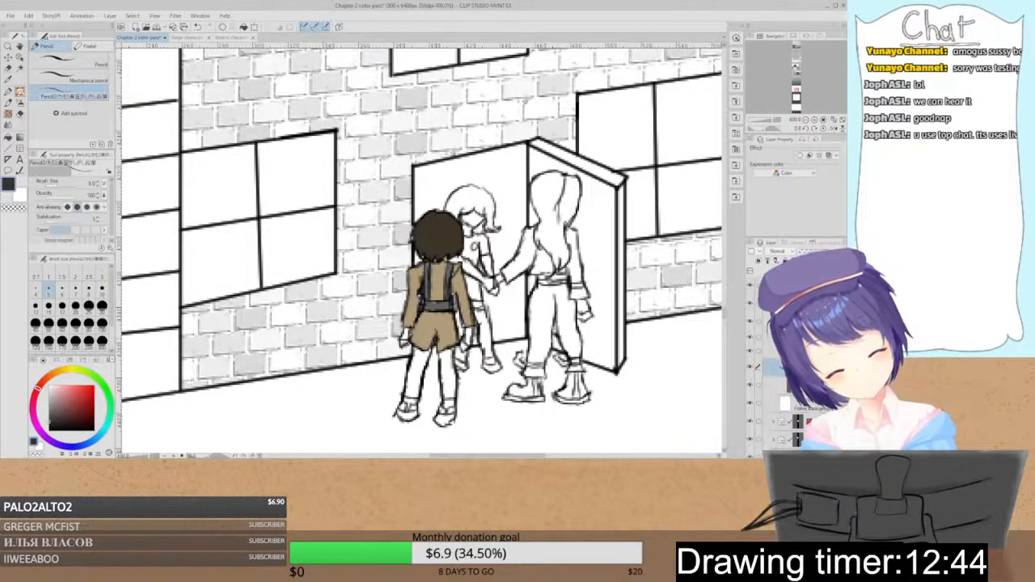
# - Sample the dark grey leggings colour from Bea's character sheet and fill both legs of her small figure
pyautogui.click(235, 38)
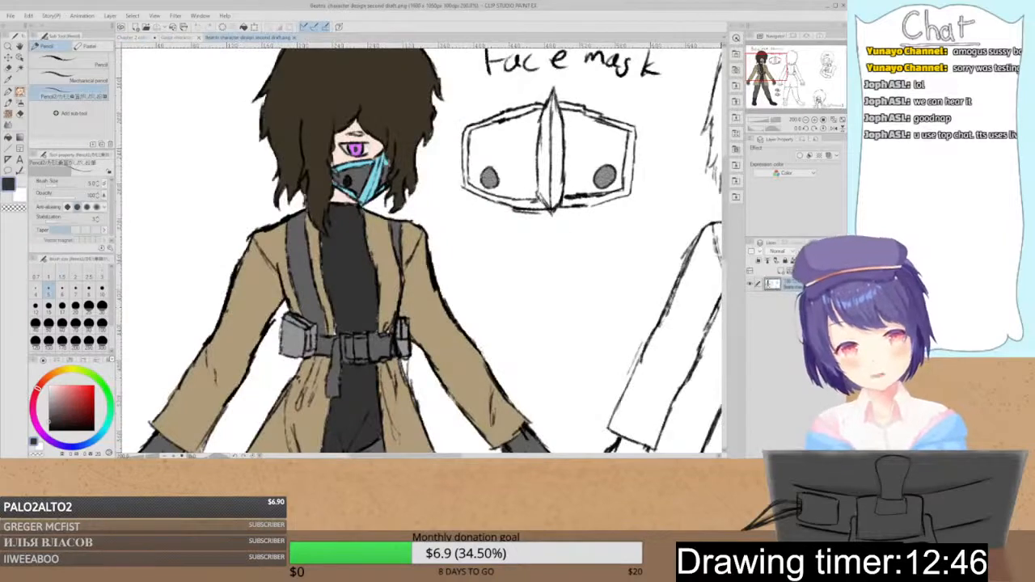
pyautogui.moveTo(339, 396); pyautogui.dragTo(413, 65)
pyautogui.keyDown('alt'); pyautogui.click(359, 239); pyautogui.keyUp('alt')
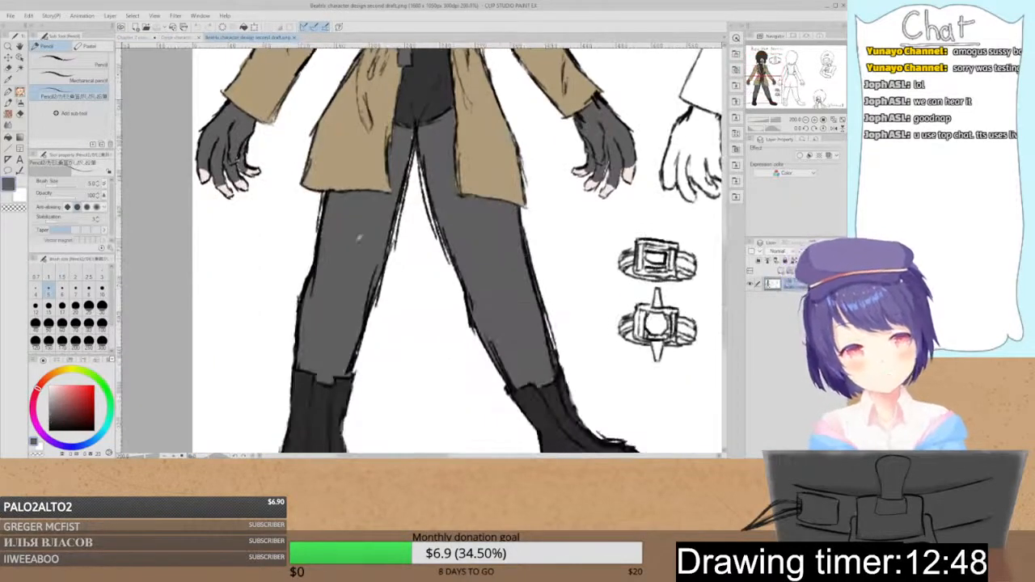
pyautogui.click(139, 37)
pyautogui.press('g')
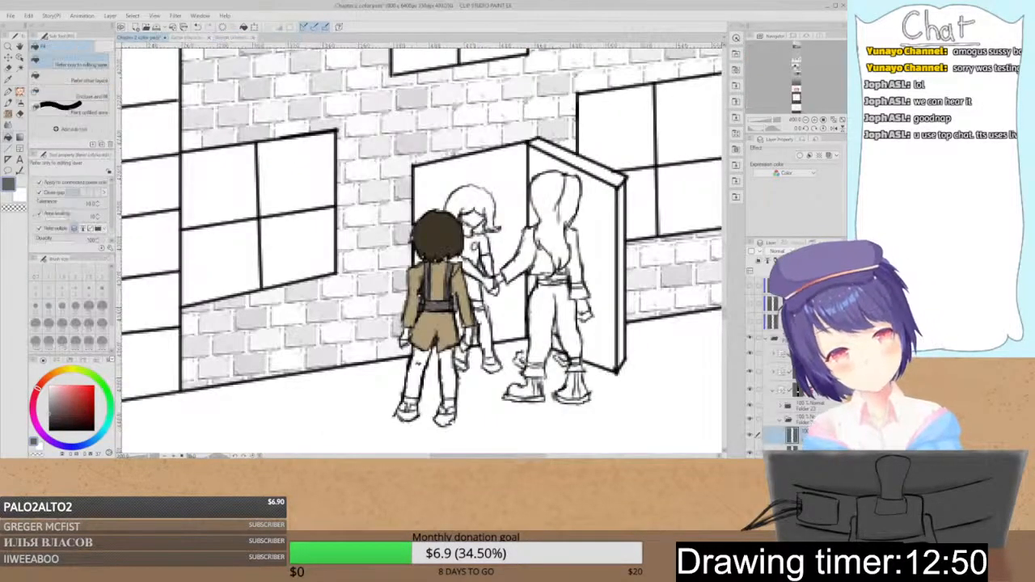
pyautogui.click(414, 376)
pyautogui.click(445, 376)
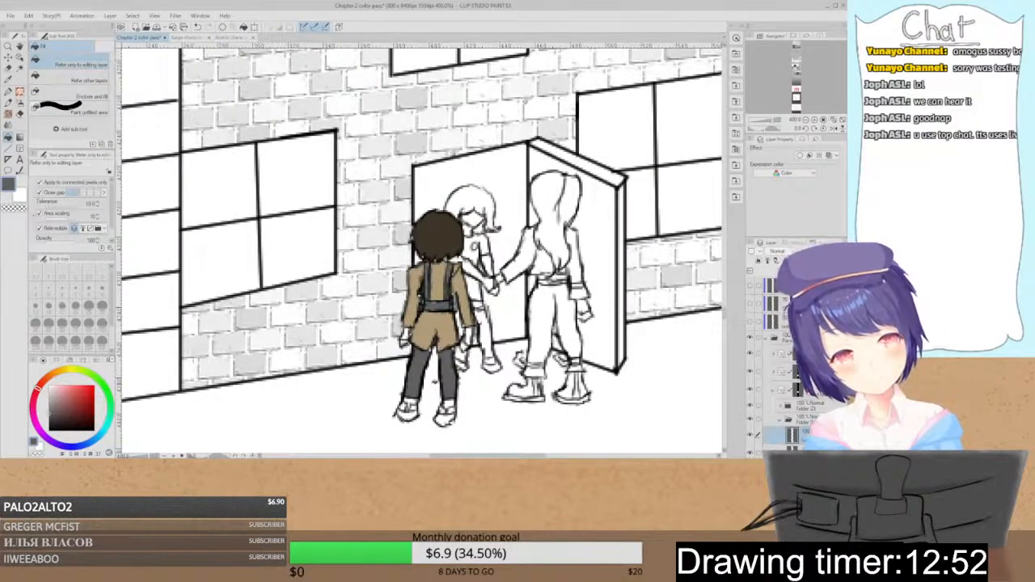
# - Colour the gloves of Bea's small figure dark grey and pick up the fingertip skin tone from her character sheet for the Pencil
pyautogui.click(246, 38)
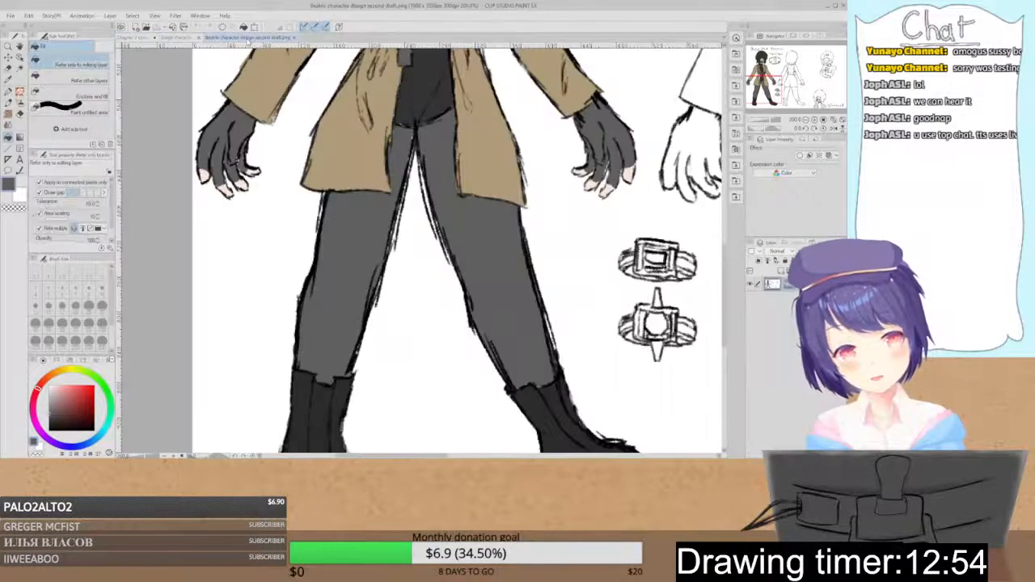
pyautogui.click(139, 38)
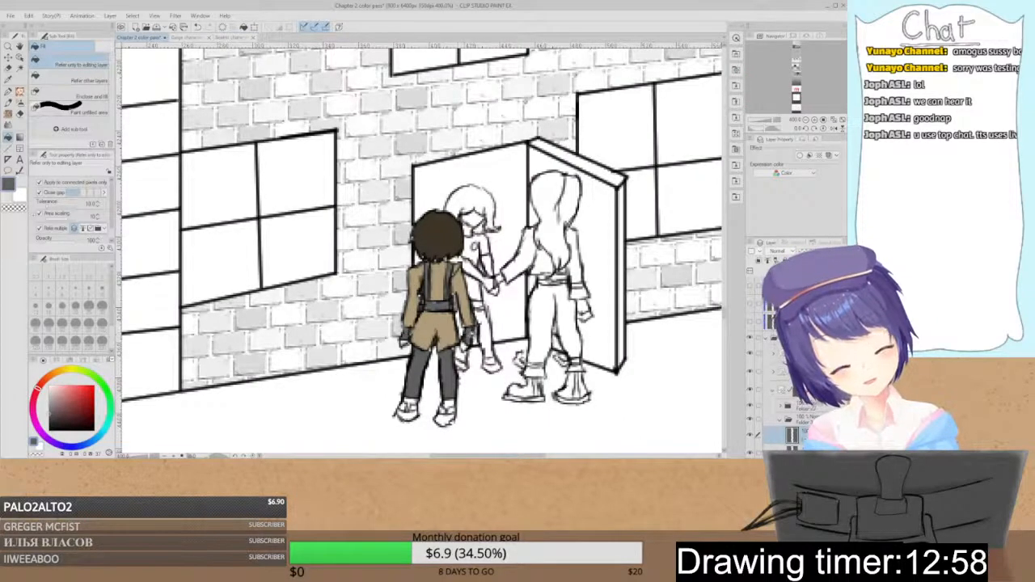
pyautogui.click(242, 38)
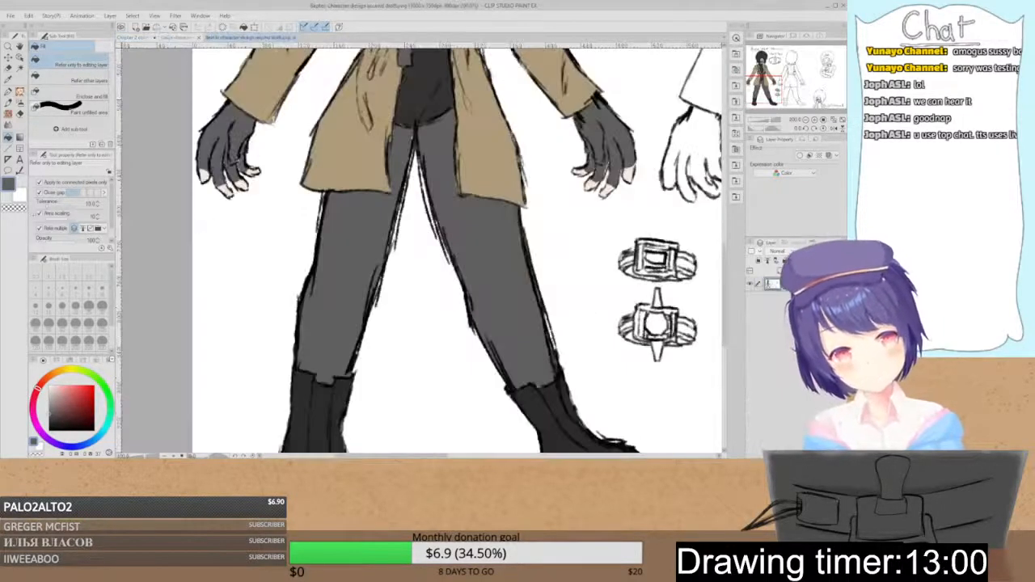
pyautogui.click(139, 38)
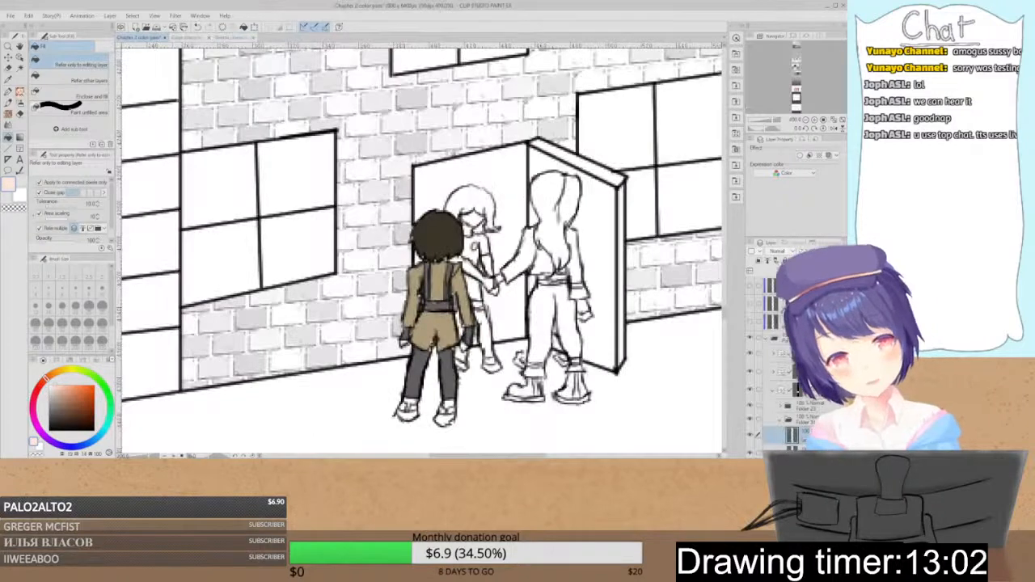
pyautogui.press('p')
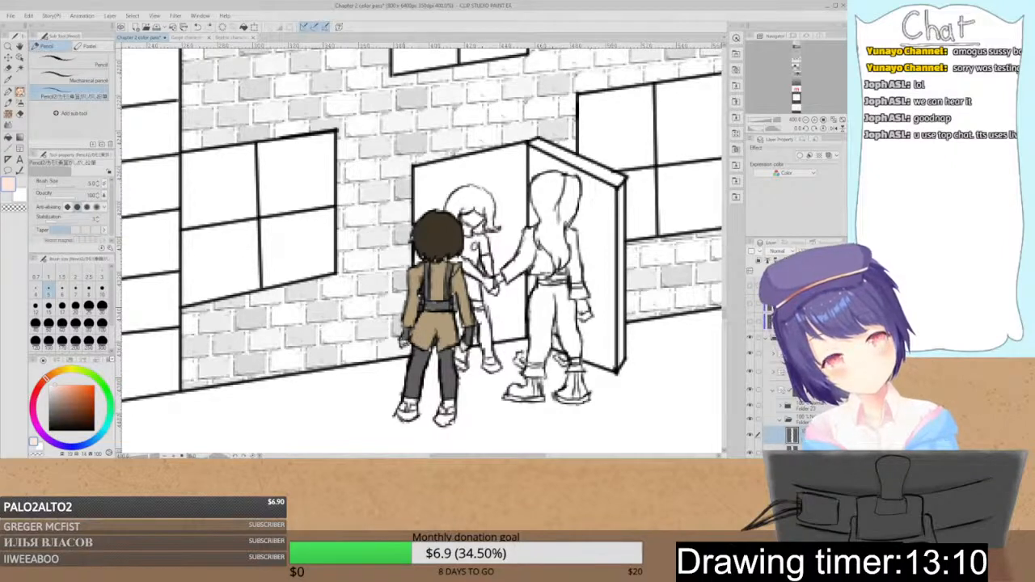
pyautogui.click(823, 120)
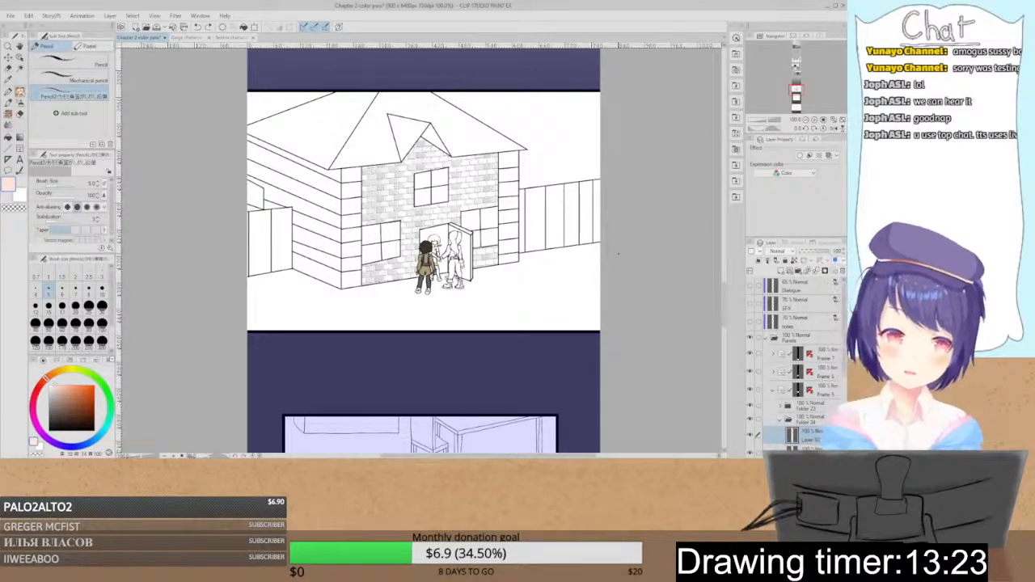
pyautogui.scroll(2, 617, 254)
pyautogui.scroll(2, 427, 248)
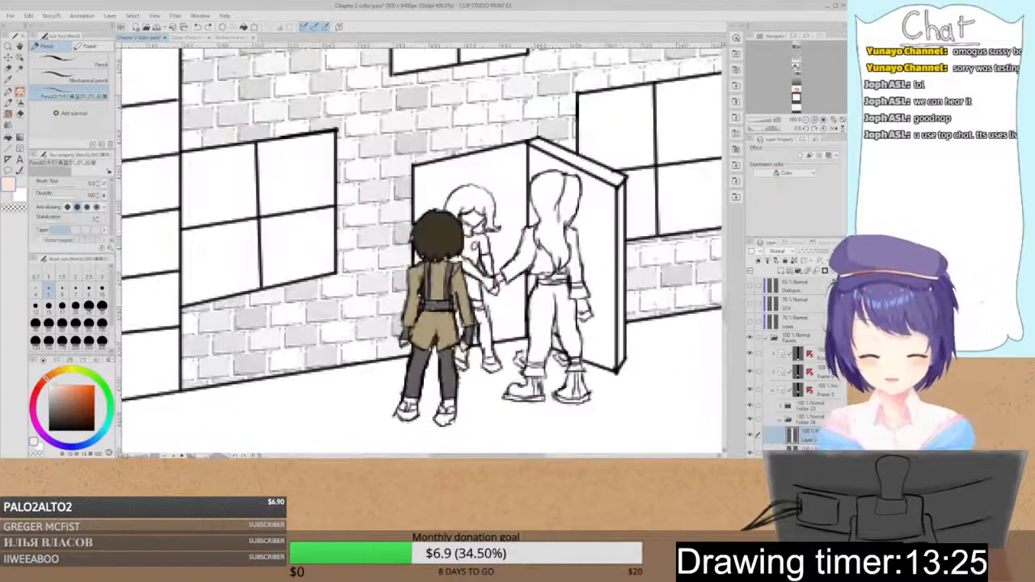
# - Sample the near-black boot colour from Bea's character sheet and paint both boots of her small figure
pyautogui.click(240, 38)
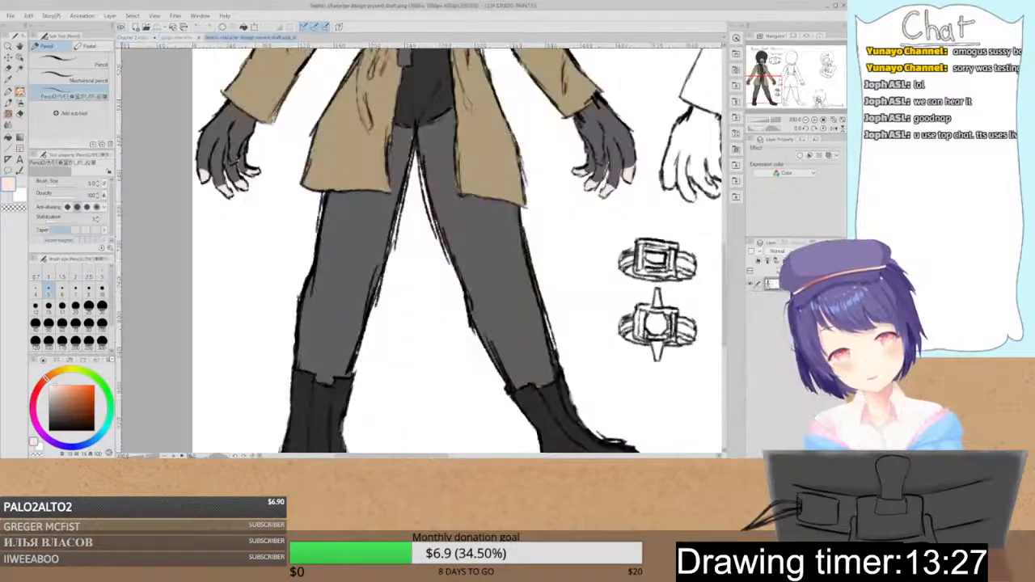
pyautogui.click(141, 37)
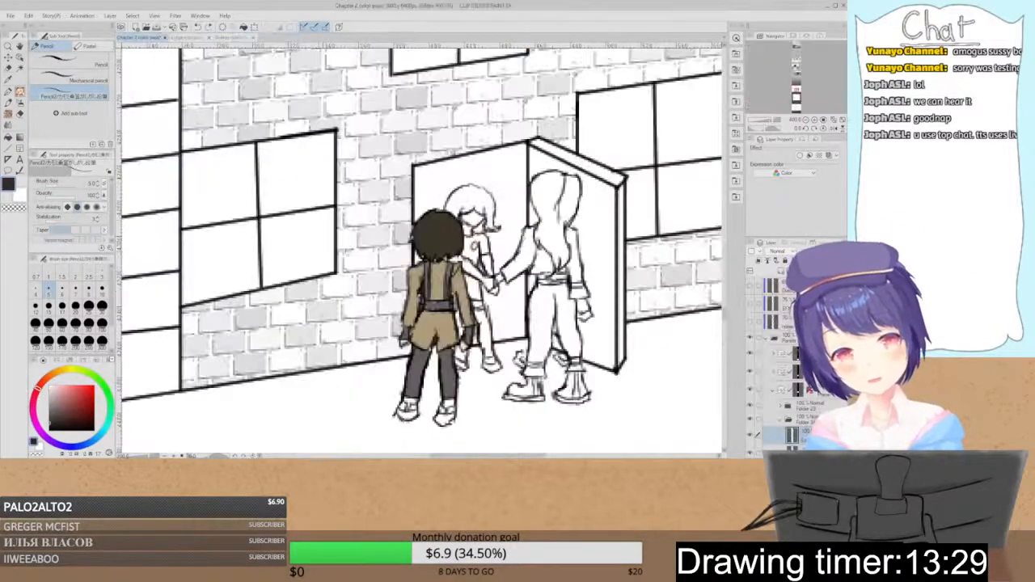
pyautogui.moveTo(404, 404)
pyautogui.mouseDown()
pyautogui.moveTo(415, 402)
pyautogui.moveTo(401, 412)
pyautogui.moveTo(416, 409)
pyautogui.mouseUp()
pyautogui.moveTo(405, 412)
pyautogui.mouseDown()
pyautogui.moveTo(443, 423)
pyautogui.moveTo(449, 403)
pyautogui.moveTo(448, 420)
pyautogui.mouseUp()
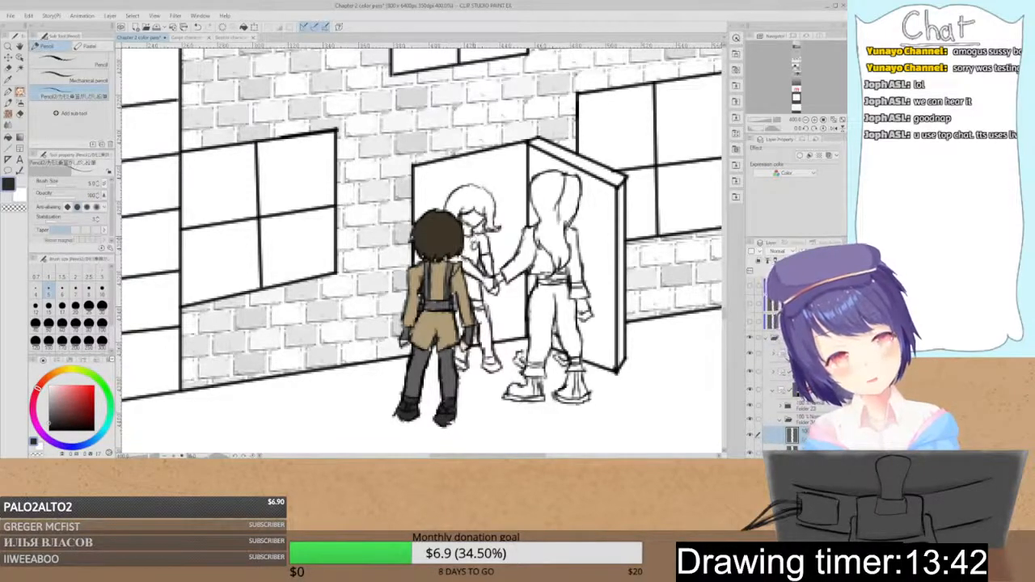
# - Sample the dark hair colour from Gaige's character sheet and return to the comic page
pyautogui.click(230, 37)
pyautogui.click(136, 37)
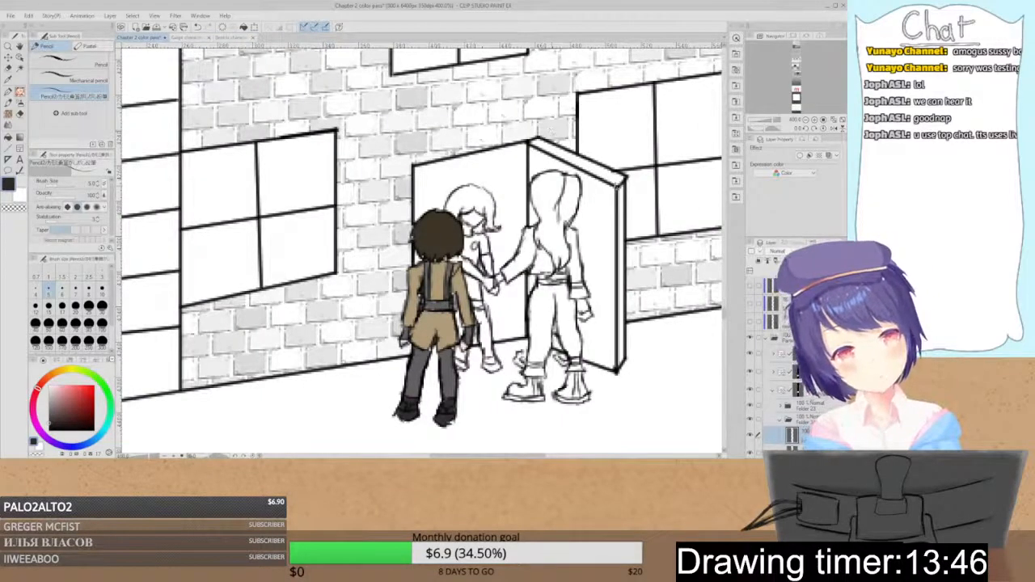
pyautogui.click(186, 38)
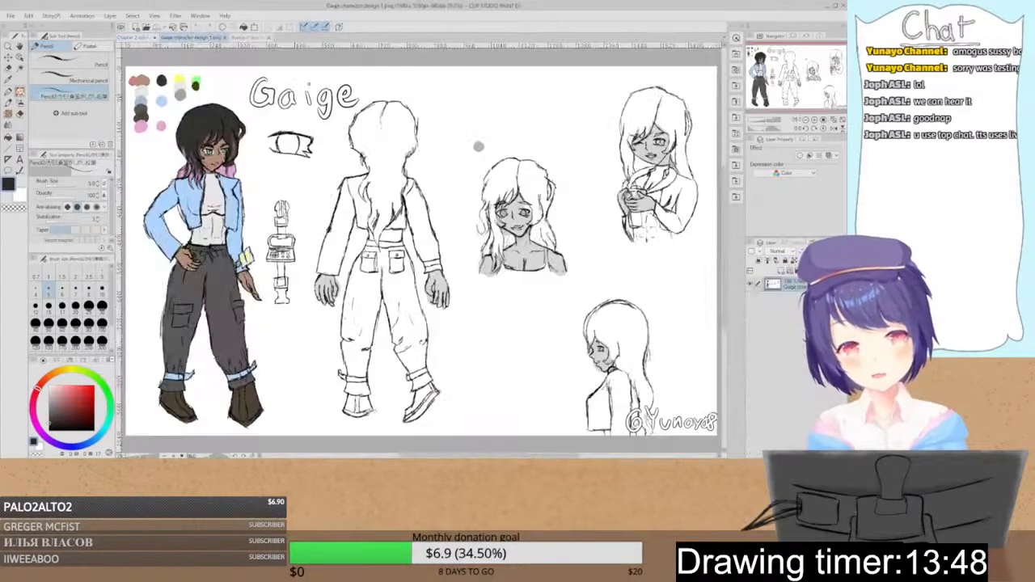
pyautogui.click(138, 38)
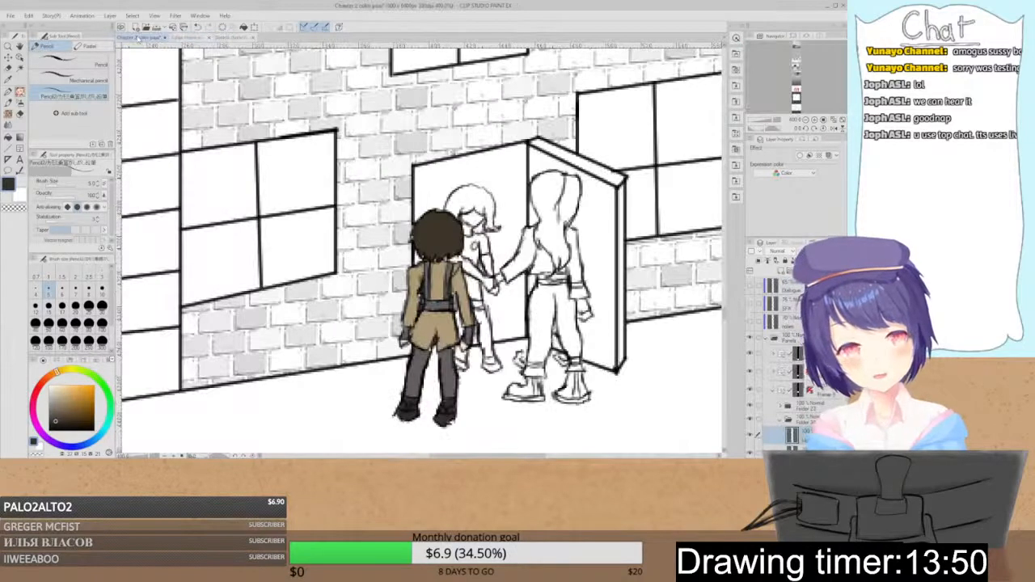
pyautogui.press('g')
pyautogui.click(546, 192)
pyautogui.click(571, 190)
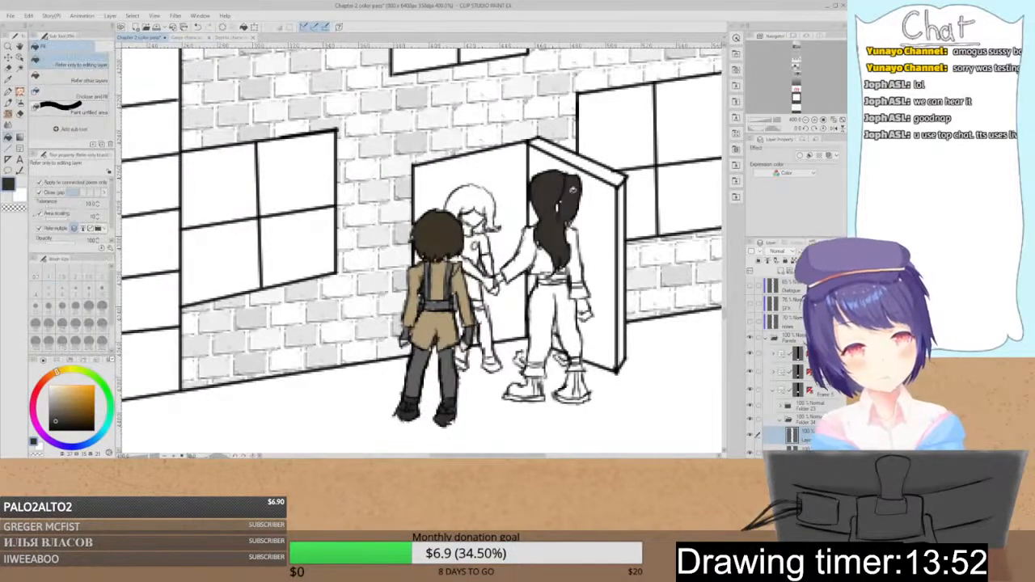
pyautogui.press('p')
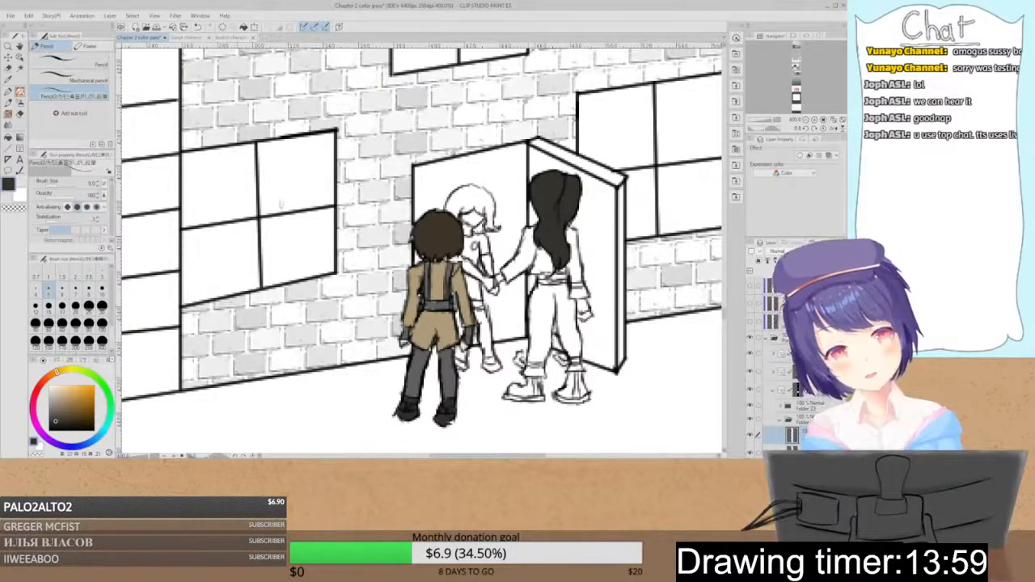
pyautogui.hotkey('ctrl', 'z')
pyautogui.hotkey('ctrl', 'z')
pyautogui.hotkey('ctrl', 'z')
pyautogui.hotkey('ctrl', 'z')
pyautogui.hotkey('ctrl', 'z')
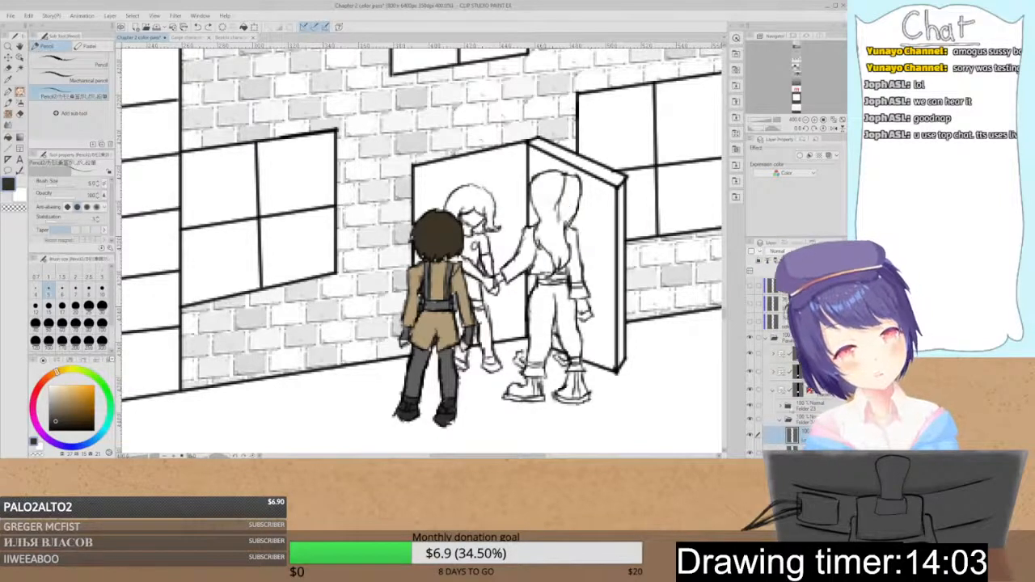
# - Collapse the folder with Bea's colours and fill the long hair of Gaige's small figure with the dark hair colour on a separate layer
pyautogui.click(780, 419)
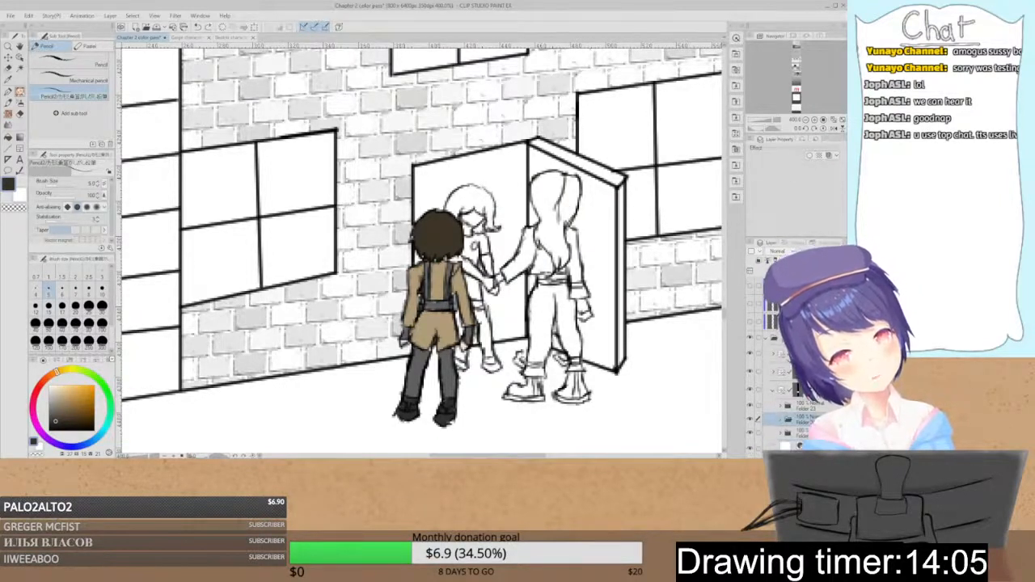
pyautogui.click(750, 271)
pyautogui.press('g')
pyautogui.click(556, 187)
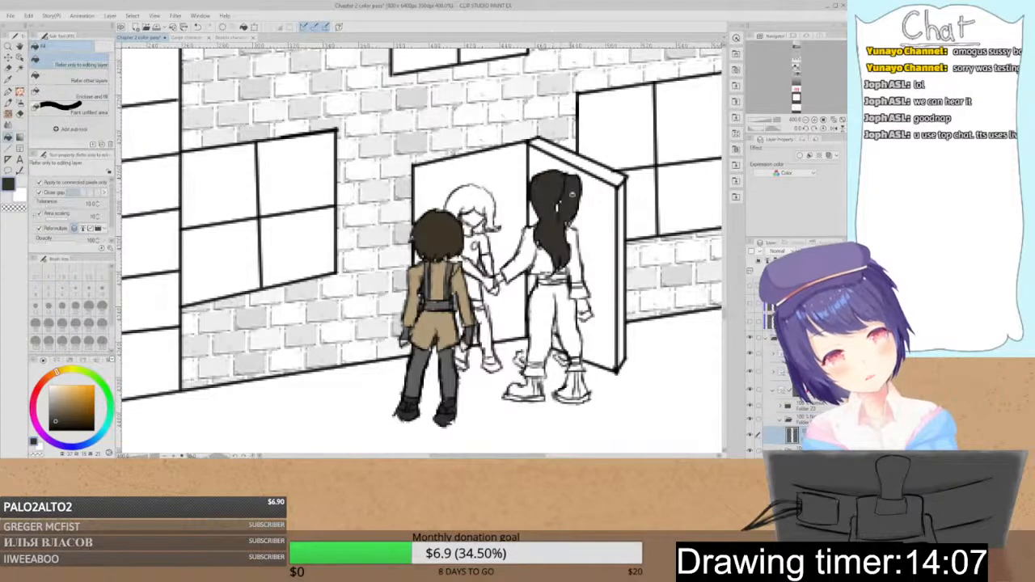
pyautogui.press('p')
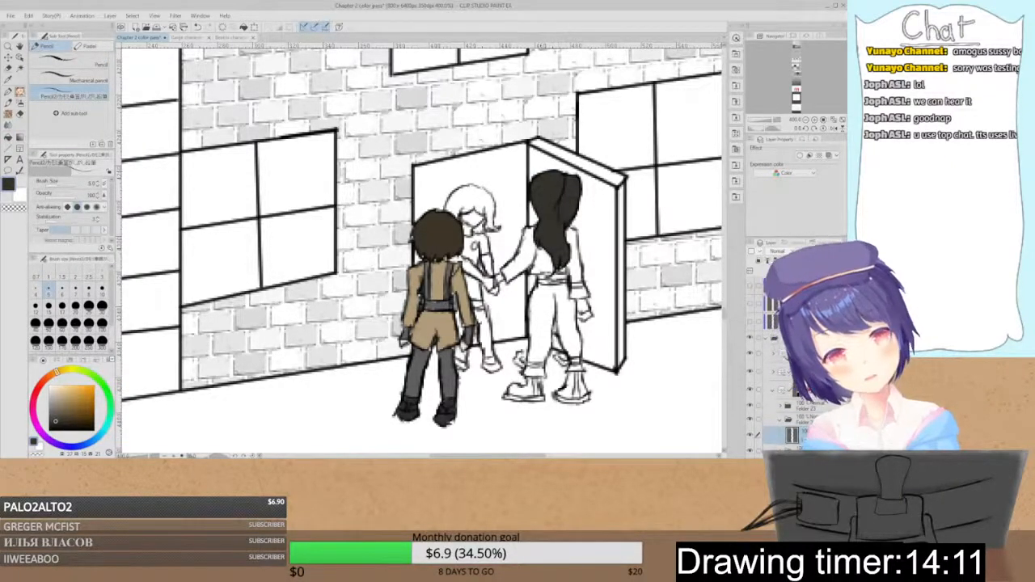
# - Sample the light blue jacket colour from Gaige's character sheet and return to the Chapter 2 comic page
pyautogui.click(191, 37)
pyautogui.rightClick(161, 101)
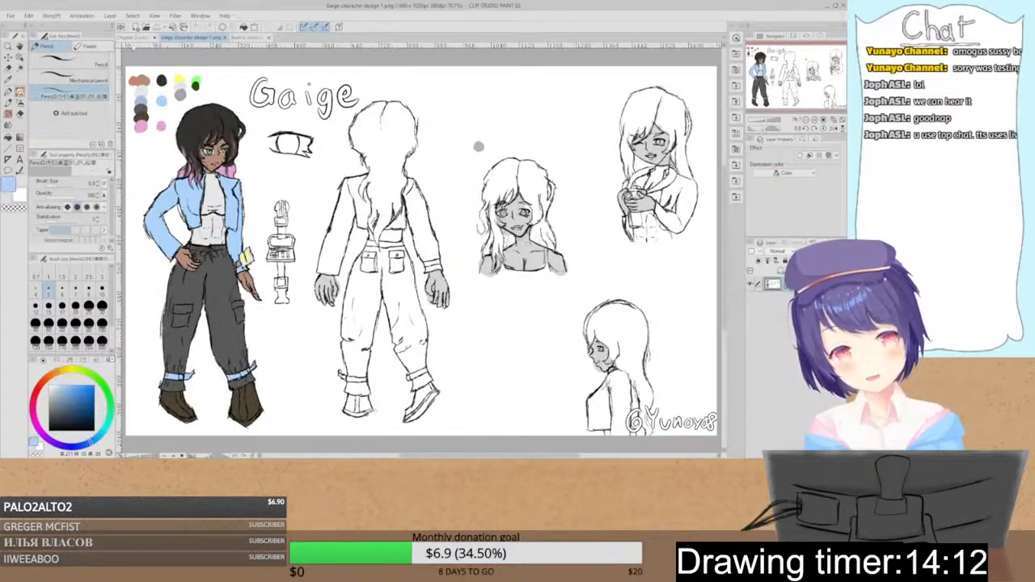
pyautogui.click(134, 37)
pyautogui.press('g')
pyautogui.click(513, 251)
pyautogui.click(546, 255)
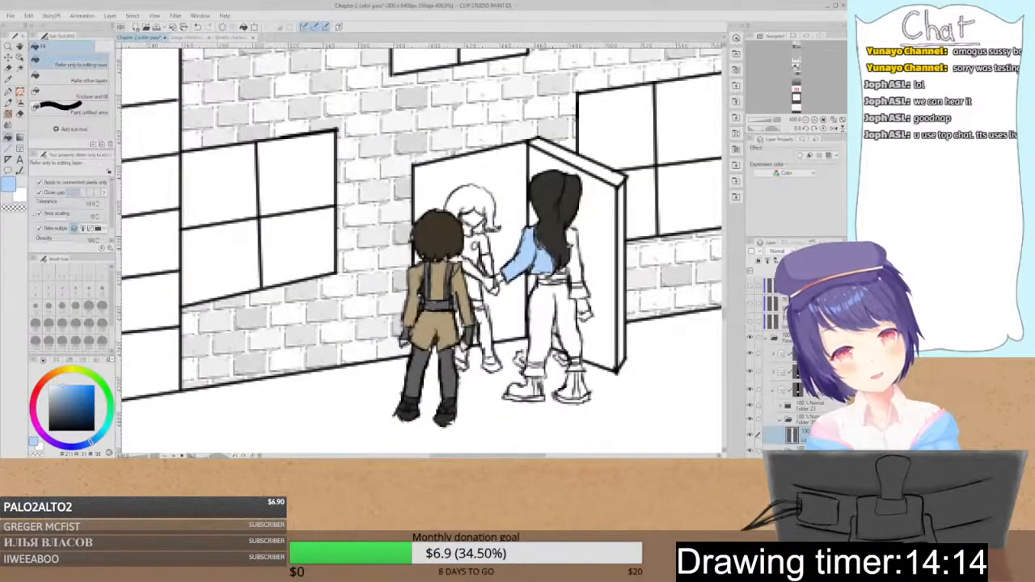
pyautogui.click(575, 239)
pyautogui.hotkey('ctrl', 'z')
pyautogui.hotkey('ctrl', 'z')
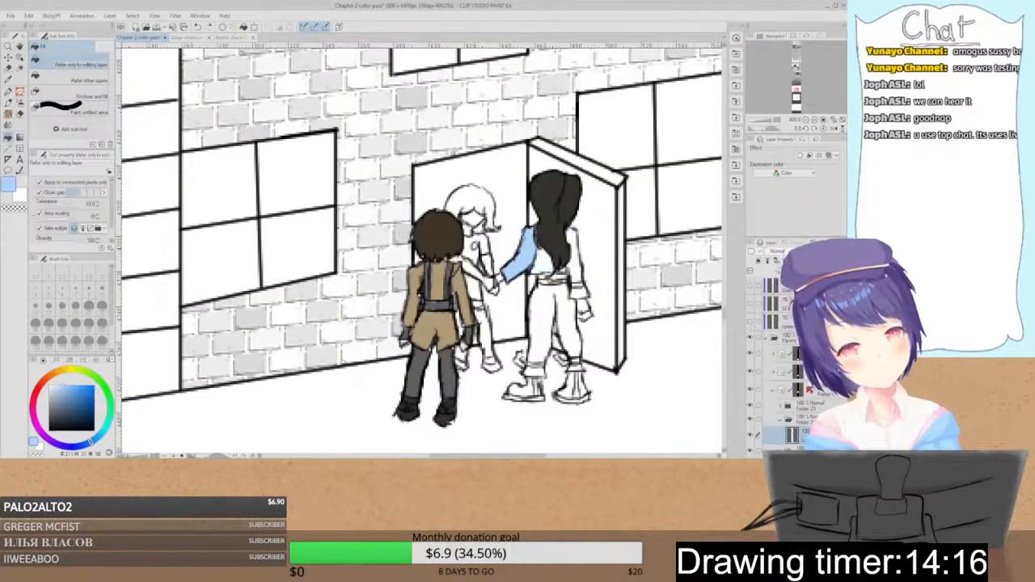
pyautogui.hotkey('ctrl', 'z')
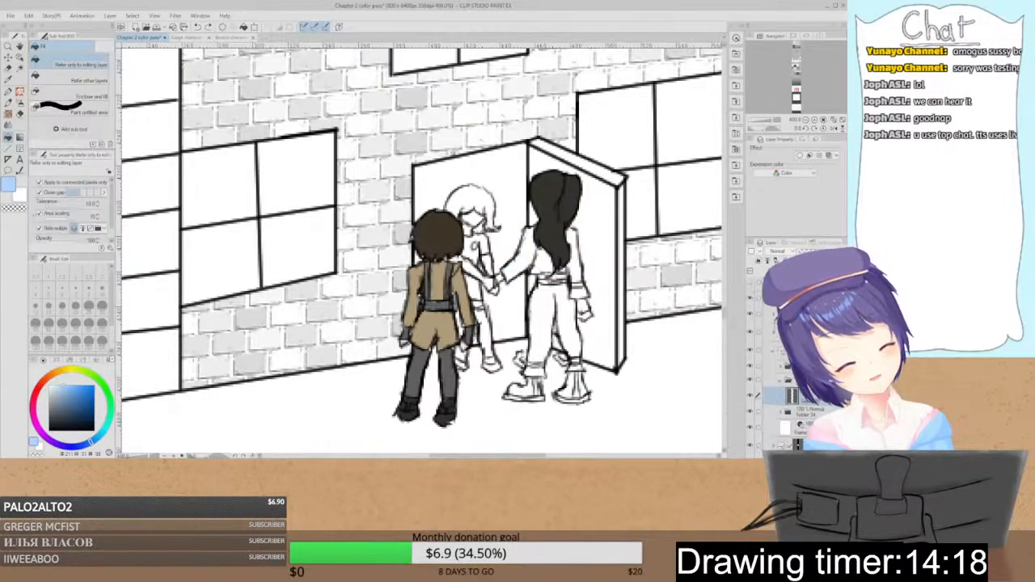
# - Add a new layer beneath the hair layer and fill the jacket of Gaige's small figure with light blue
pyautogui.hotkey('ctrl', 'shift', 'n')
pyautogui.moveTo(806, 414); pyautogui.dragTo(806, 392)
pyautogui.click(524, 247)
pyautogui.click(546, 261)
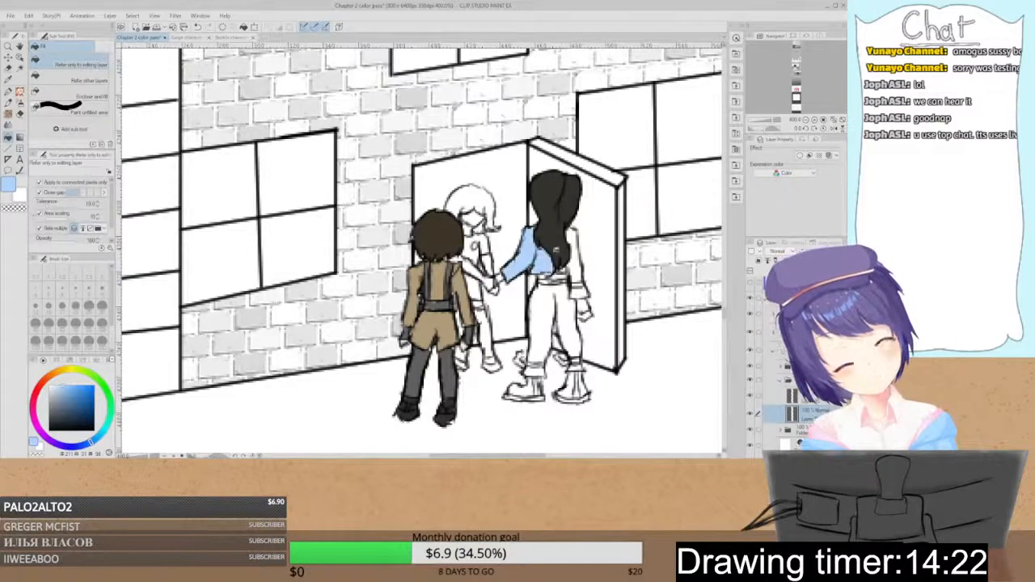
pyautogui.click(575, 242)
pyautogui.click(577, 270)
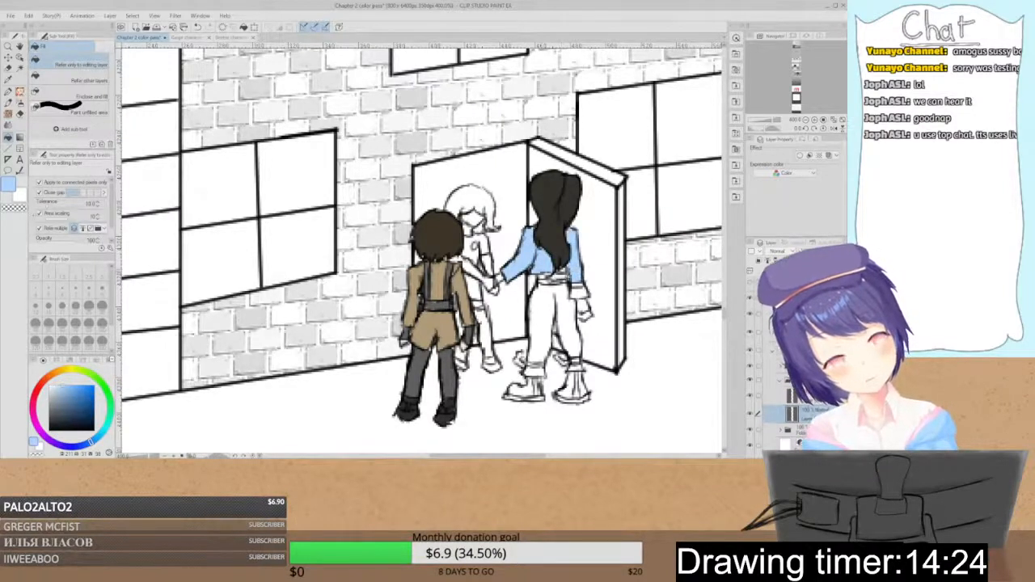
pyautogui.press('p')
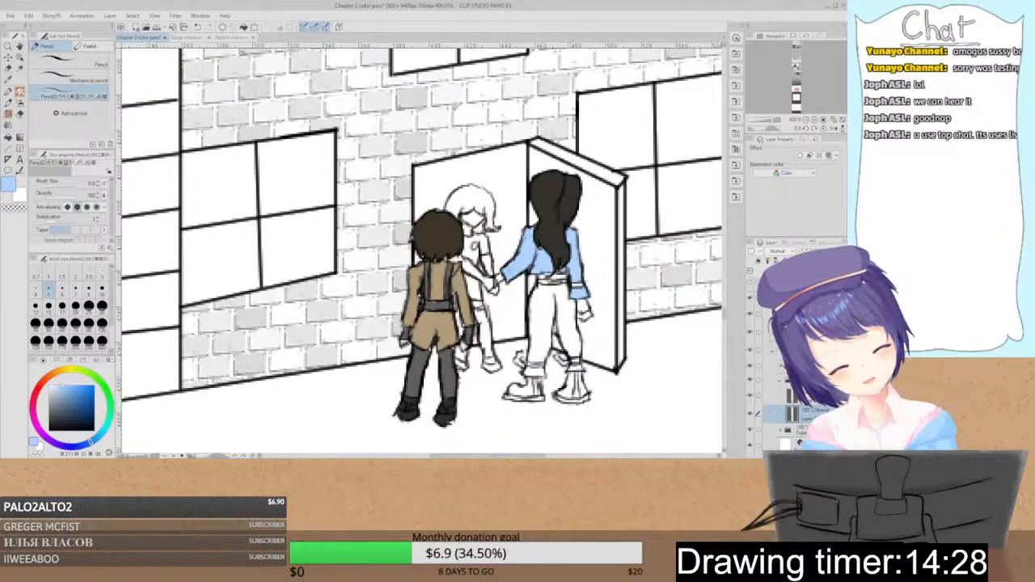
# - Sample the dark grey trouser colour from Gaige's character sheet and fill the trousers of her small figure with it
pyautogui.click(202, 38)
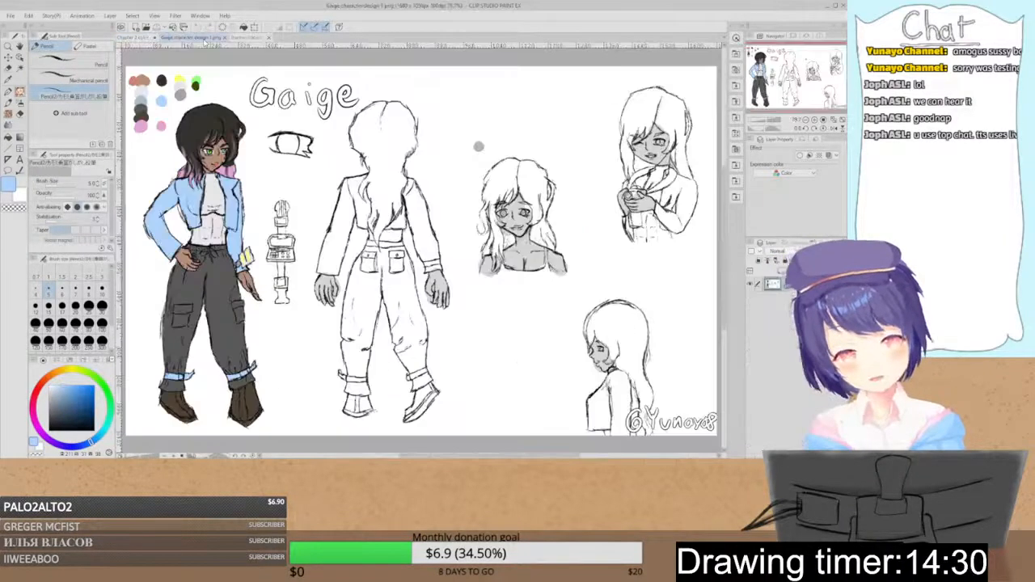
pyautogui.keyDown('alt'); pyautogui.click(478, 146); pyautogui.keyUp('alt')
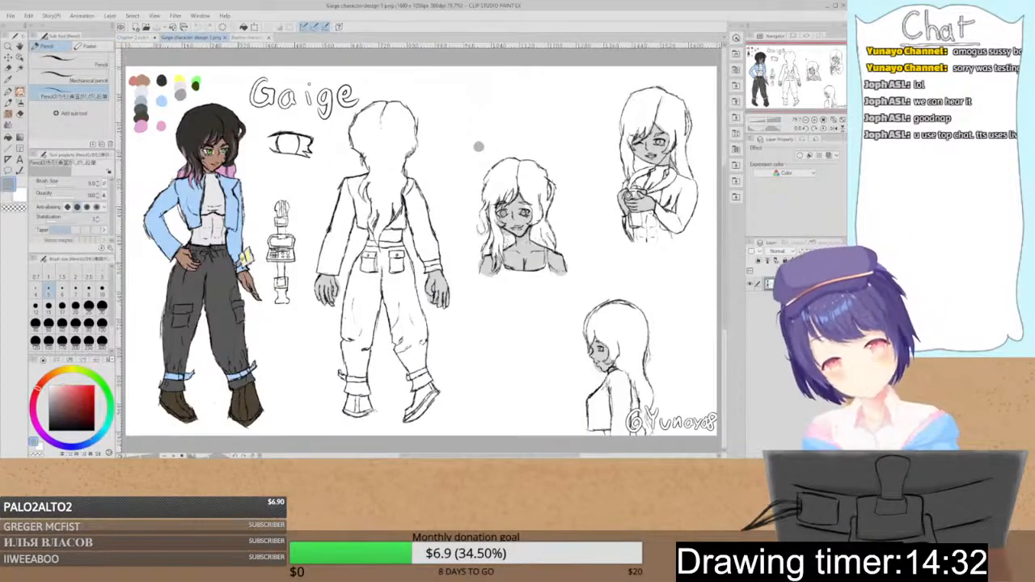
pyautogui.click(136, 37)
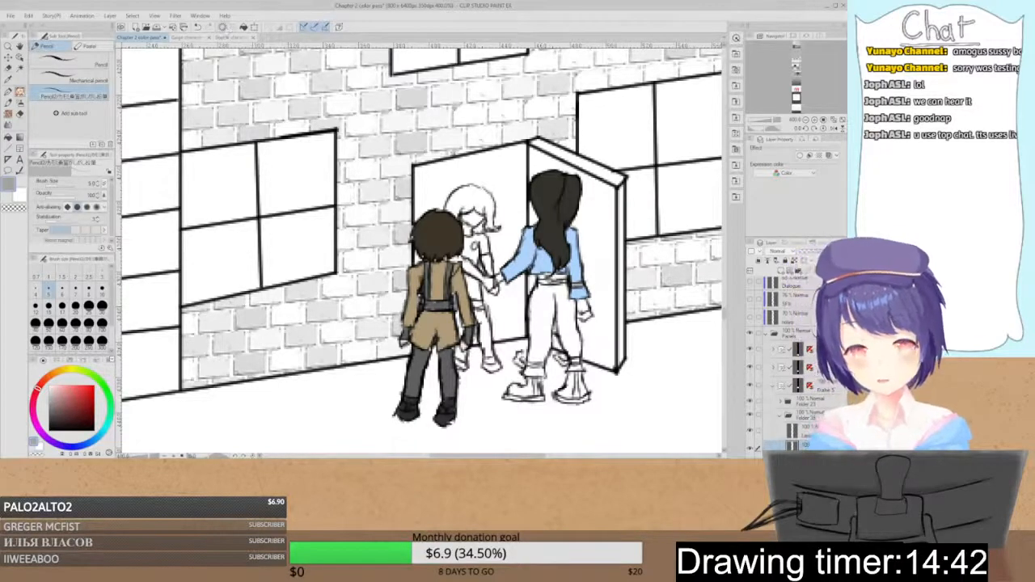
pyautogui.click(198, 37)
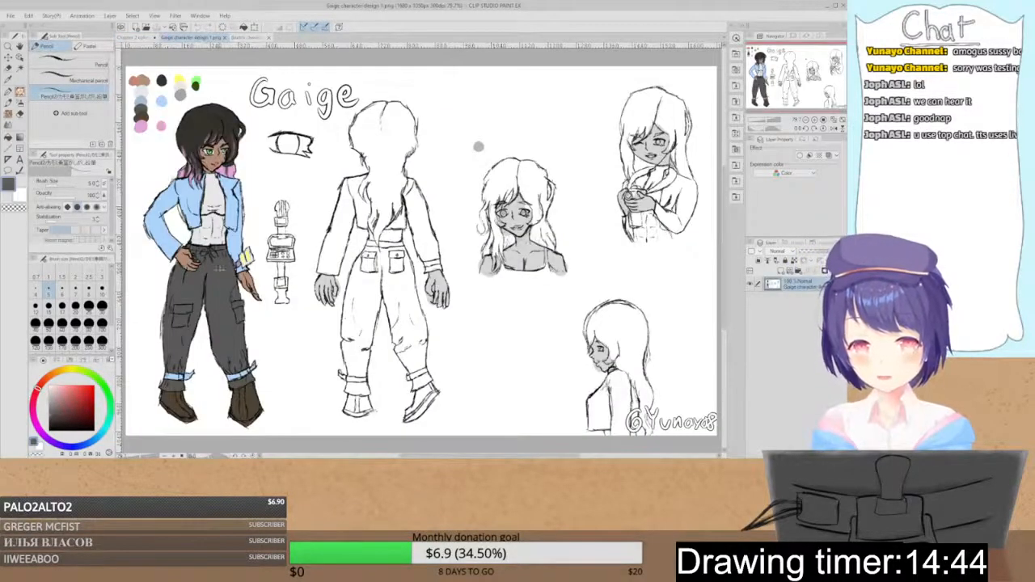
pyautogui.click(139, 37)
pyautogui.press('g')
pyautogui.click(546, 296)
pyautogui.press('i')
pyautogui.press('p')
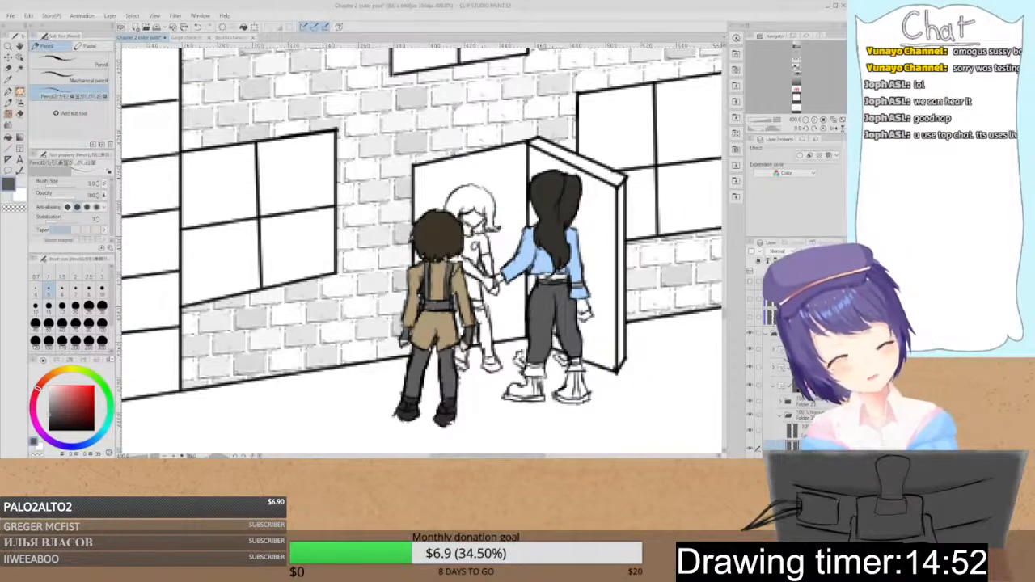
# - Pick up black from the line art, roughly circle the head of the uncoloured doorway figure, and undo the stroke
pyautogui.click(800, 430)
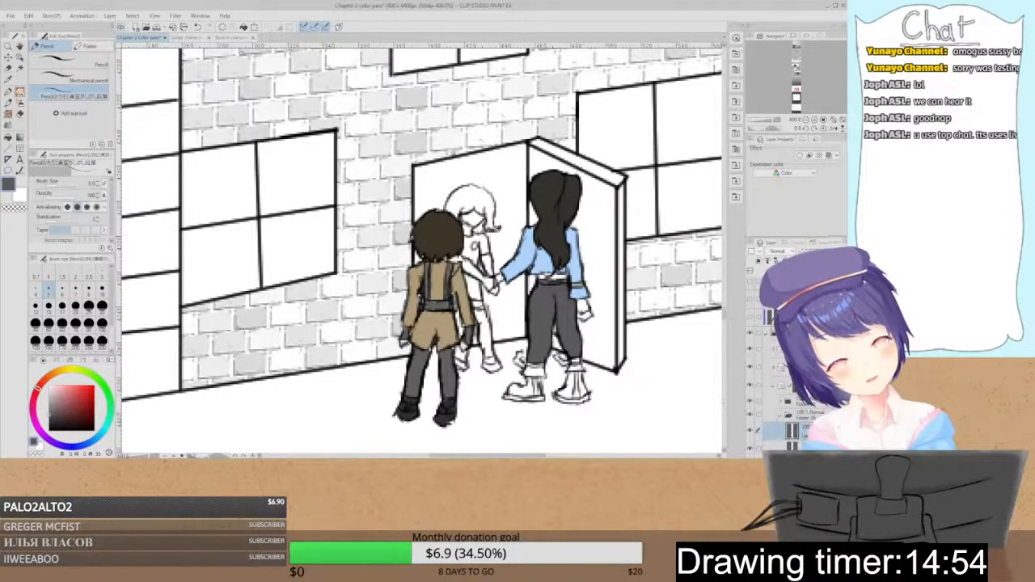
pyautogui.click(797, 446)
pyautogui.click(814, 120)
pyautogui.press('p')
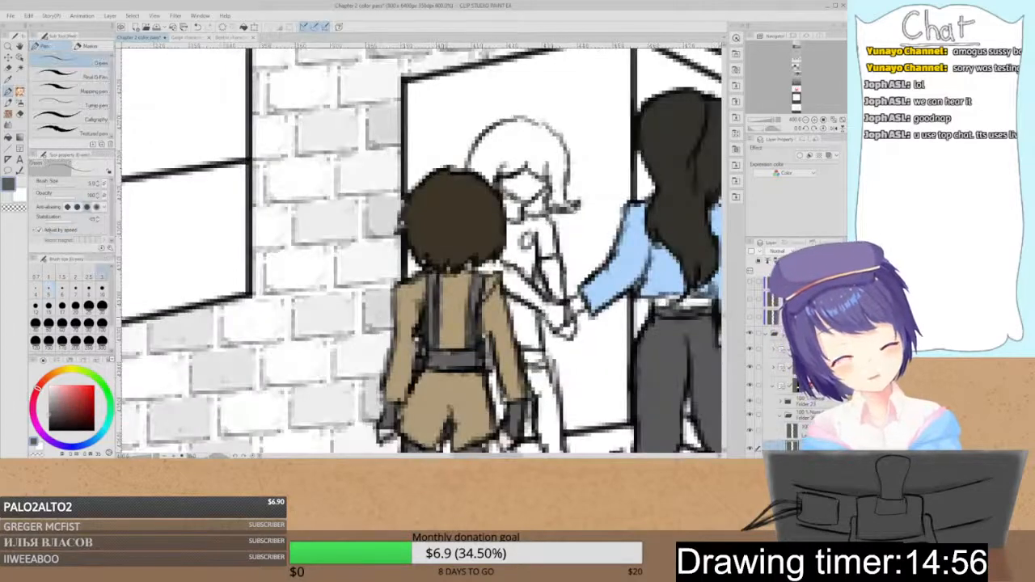
pyautogui.keyDown('alt'); pyautogui.click(549, 315); pyautogui.keyUp('alt')
pyautogui.keyDown('alt'); pyautogui.click(558, 315); pyautogui.keyUp('alt')
pyautogui.press('p')
pyautogui.moveTo(553, 317)
pyautogui.mouseDown()
pyautogui.moveTo(526, 312)
pyautogui.moveTo(550, 315)
pyautogui.moveTo(472, 329)
pyautogui.mouseUp()
pyautogui.hotkey('ctrl', 'z')
pyautogui.moveTo(562, 137)
pyautogui.mouseDown()
pyautogui.moveTo(534, 229)
pyautogui.moveTo(485, 103)
pyautogui.mouseUp()
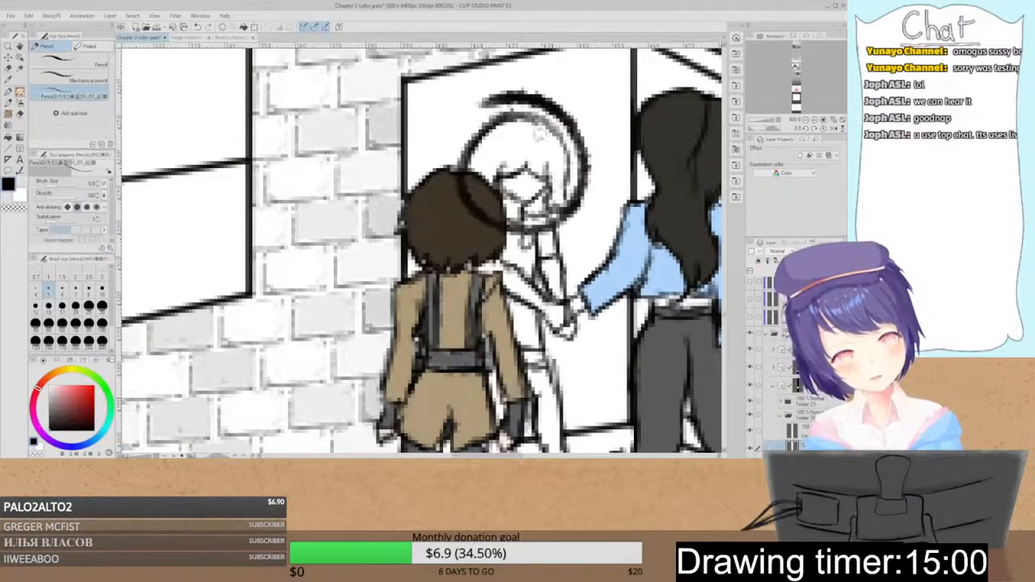
pyautogui.hotkey('ctrl', 'z')
# - Try rough black Pencil strokes below the joined hands and around the hips of the doorway figure, undoing each one
pyautogui.moveTo(550, 359)
pyautogui.mouseDown()
pyautogui.moveTo(600, 334)
pyautogui.moveTo(635, 295)
pyautogui.mouseUp()
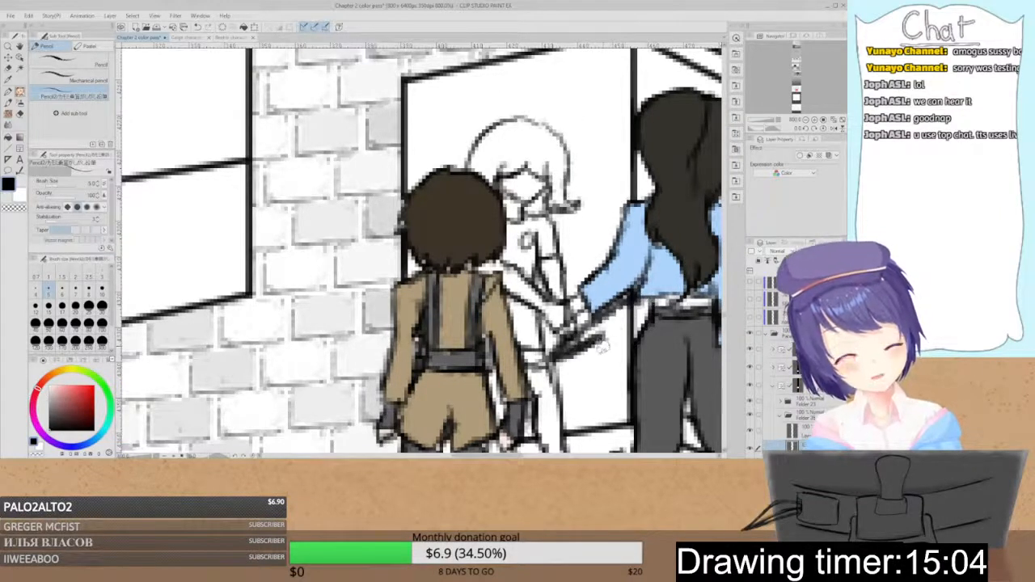
pyautogui.hotkey('ctrl', 'z')
pyautogui.hotkey('ctrl', 'z')
pyautogui.moveTo(556, 359); pyautogui.dragTo(640, 328)
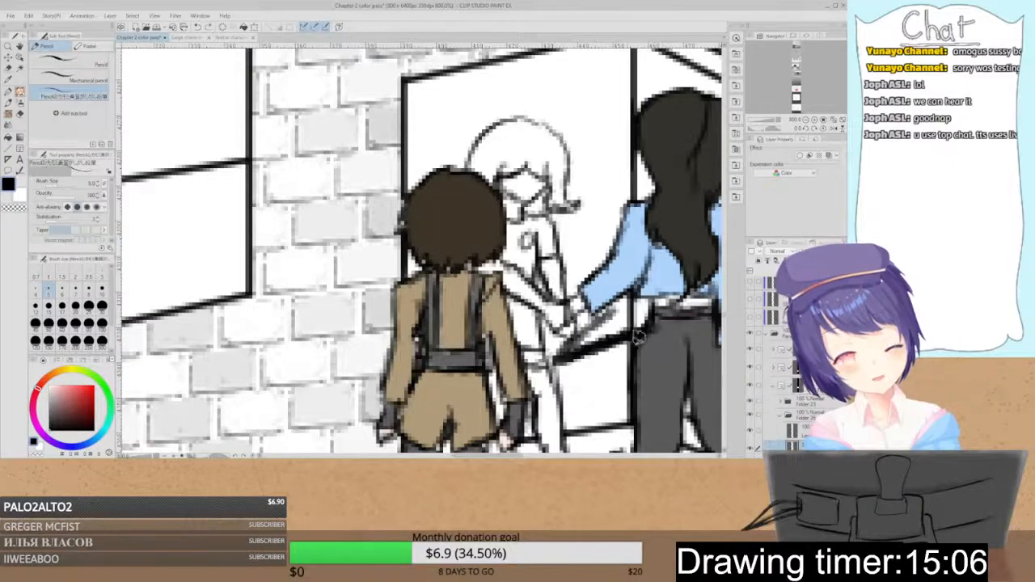
pyautogui.hotkey('ctrl', 'z')
pyautogui.moveTo(575, 346)
pyautogui.mouseDown()
pyautogui.moveTo(518, 393)
pyautogui.moveTo(514, 338)
pyautogui.mouseUp()
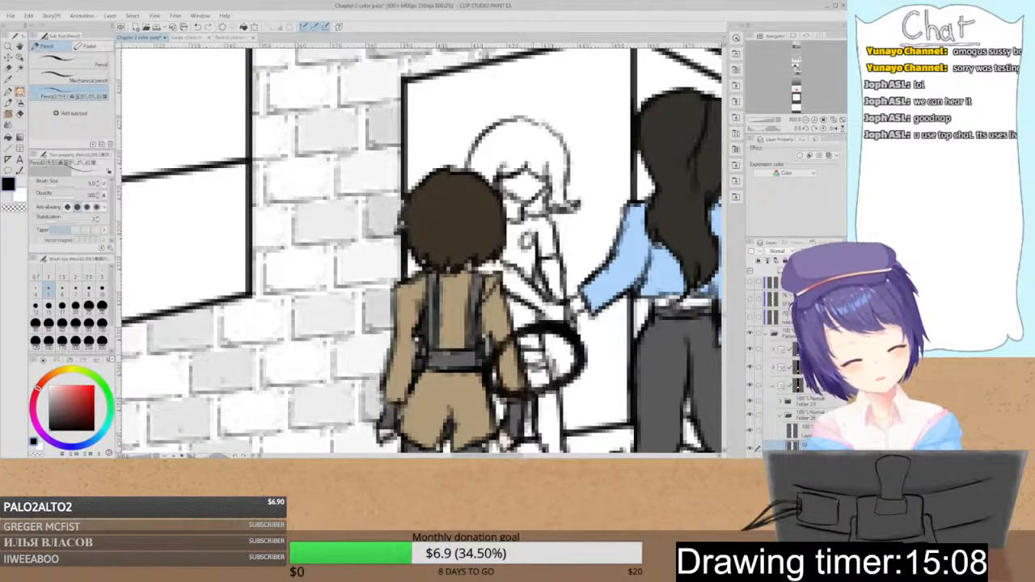
pyautogui.hotkey('ctrl', 'z')
# - Sketch a rough black standing figure with an outstretched arm over the brick wall between the window and the door
pyautogui.moveTo(259, 193)
pyautogui.mouseDown()
pyautogui.moveTo(247, 345)
pyautogui.moveTo(335, 230)
pyautogui.moveTo(327, 197)
pyautogui.mouseUp()
pyautogui.moveTo(249, 344)
pyautogui.mouseDown()
pyautogui.moveTo(239, 444)
pyautogui.moveTo(278, 316)
pyautogui.moveTo(305, 350)
pyautogui.moveTo(325, 212)
pyautogui.moveTo(325, 354)
pyautogui.moveTo(388, 341)
pyautogui.moveTo(361, 202)
pyautogui.moveTo(365, 170)
pyautogui.moveTo(381, 399)
pyautogui.mouseUp()
pyautogui.press('p')
pyautogui.moveTo(376, 298)
pyautogui.mouseDown()
pyautogui.moveTo(457, 302)
pyautogui.moveTo(471, 263)
pyautogui.moveTo(383, 265)
pyautogui.moveTo(391, 228)
pyautogui.moveTo(348, 264)
pyautogui.moveTo(273, 267)
pyautogui.moveTo(256, 305)
pyautogui.moveTo(299, 304)
pyautogui.mouseUp()
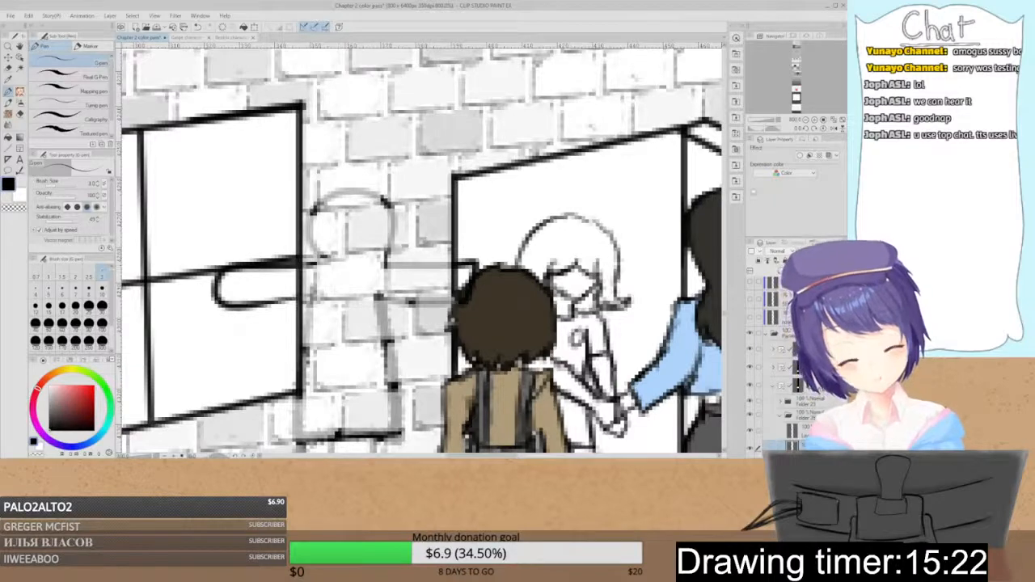
pyautogui.click(806, 119)
pyautogui.click(806, 120)
pyautogui.click(814, 121)
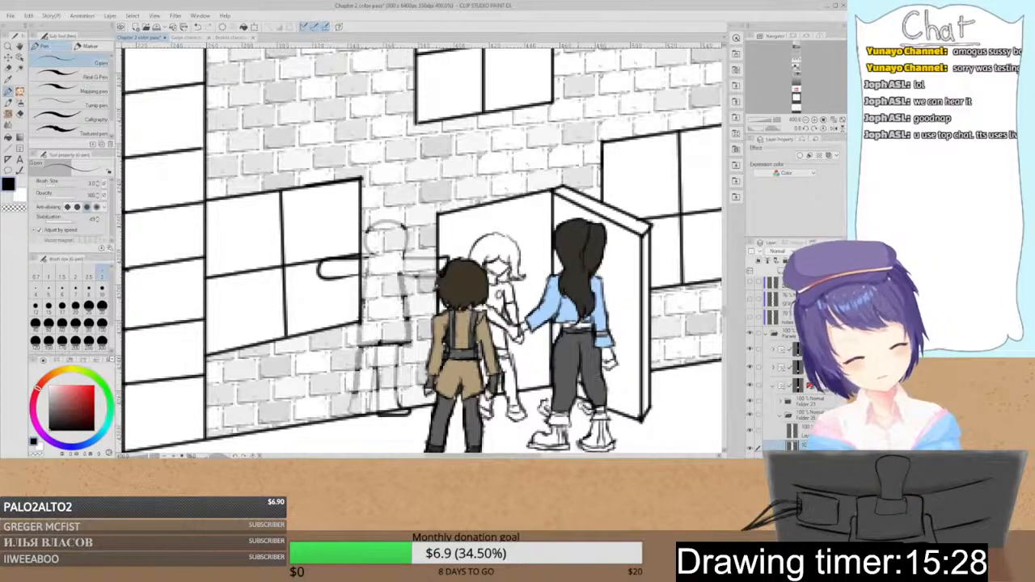
# - Undo all strokes of the rough figure sketched over the brick wall
pyautogui.hotkey('ctrl', 'z')
pyautogui.hotkey('ctrl', 'z')
pyautogui.hotkey('ctrl', 'z')
pyautogui.hotkey('ctrl', 'z')
pyautogui.hotkey('ctrl', 'z')
pyautogui.hotkey('ctrl', 'z')
pyautogui.hotkey('ctrl', 'z')
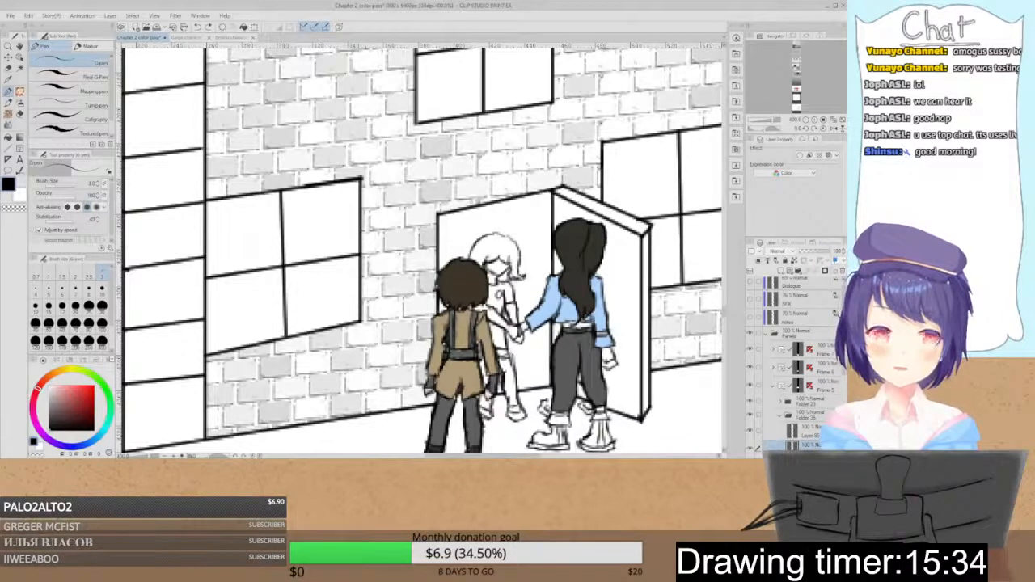
# - View the whole house panel, open the Chapter 1 final draft and enlarge its alarm-clock panels
pyautogui.click(805, 120)
pyautogui.click(805, 120)
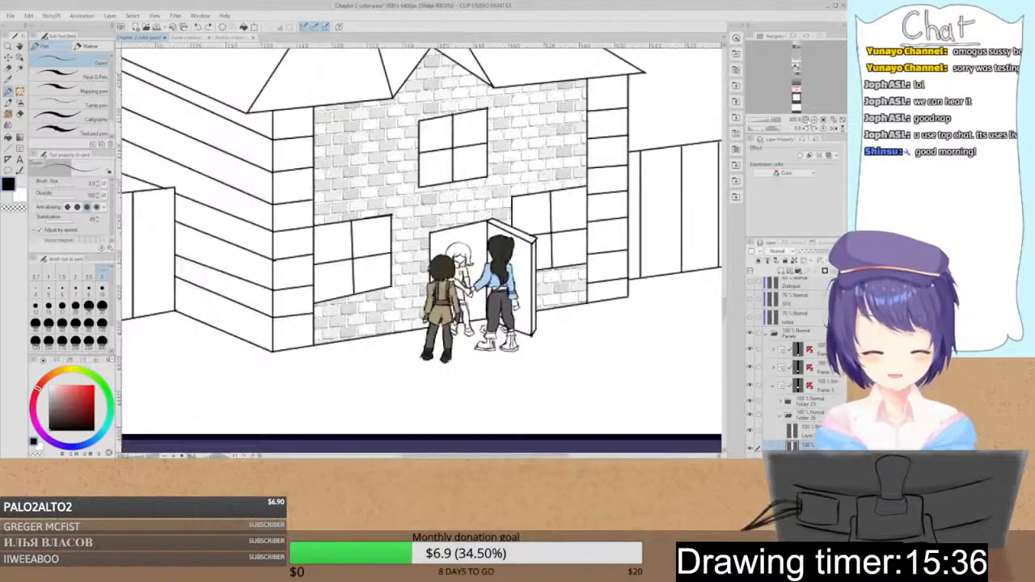
pyautogui.click(805, 119)
pyautogui.click(805, 119)
pyautogui.click(814, 119)
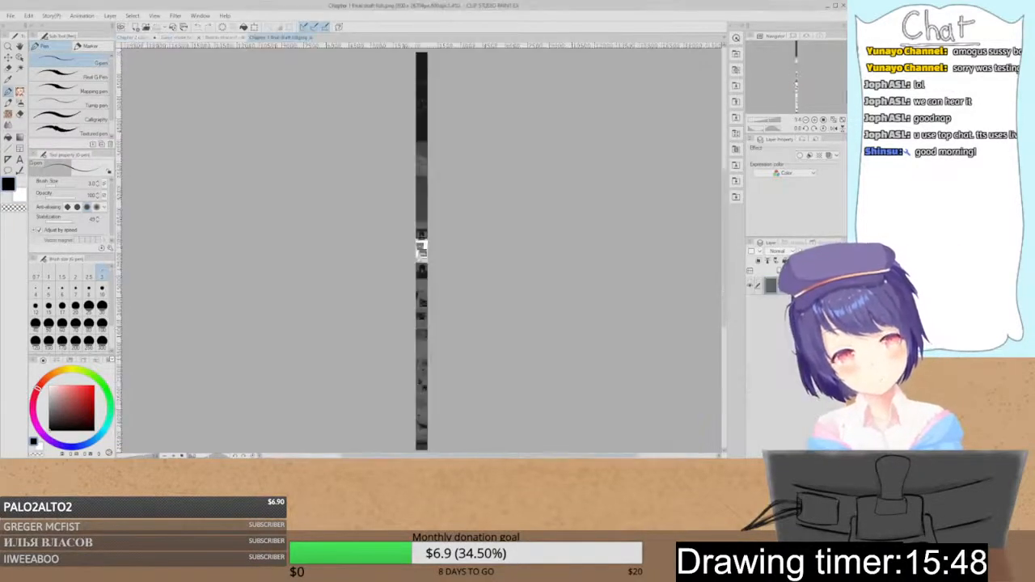
pyautogui.click(814, 120)
pyautogui.click(814, 120)
pyautogui.click(814, 120)
pyautogui.click(814, 120)
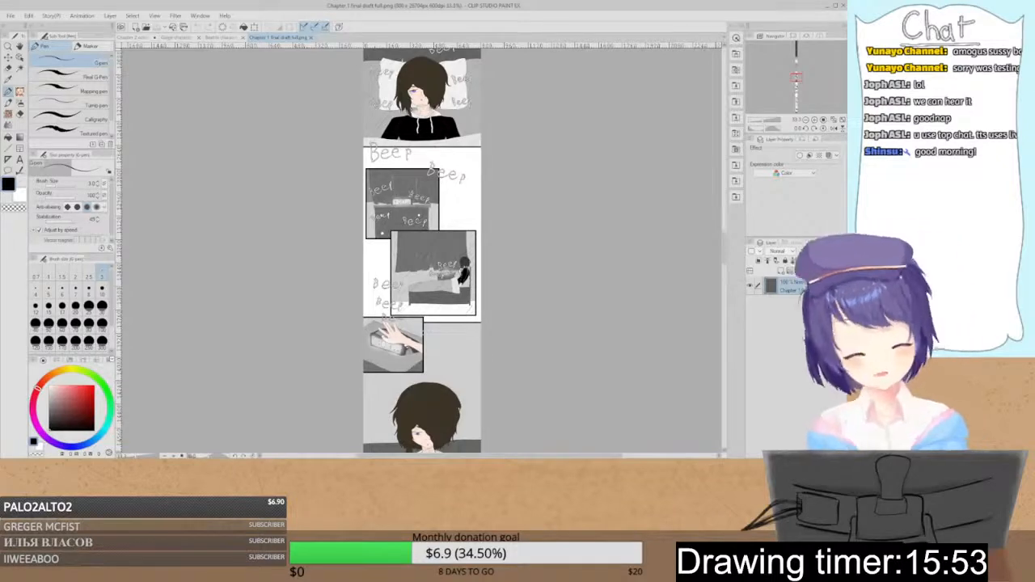
# - Look through the Chapter 1 final draft from the alarm-clock panels down to the breakfast scene
pyautogui.scroll(-10, 729, 280)
pyautogui.scroll(5, 720, 164)
pyautogui.scroll(-10, 720, 164)
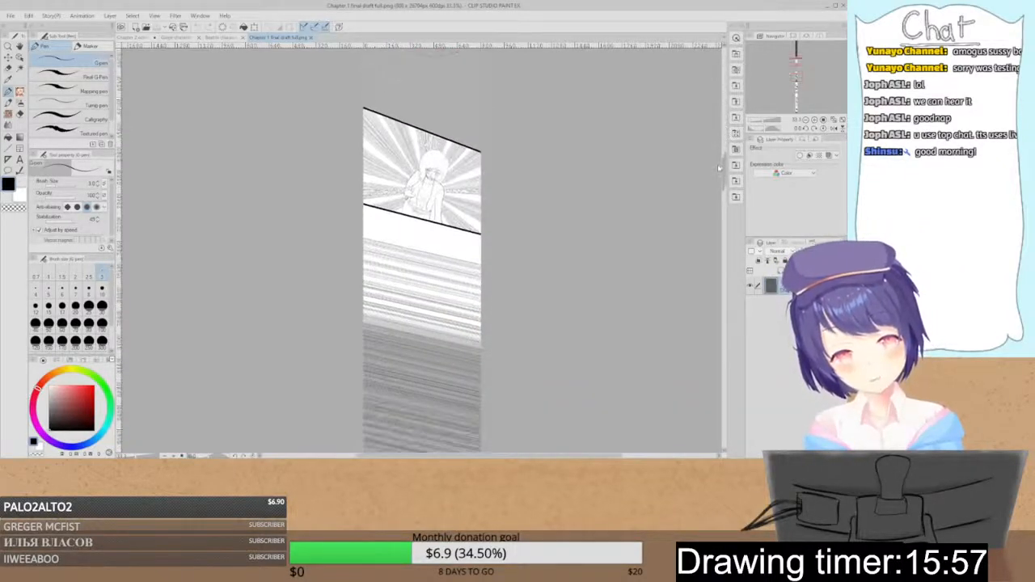
pyautogui.scroll(-2, 719, 167)
pyautogui.scroll(-10, 719, 169)
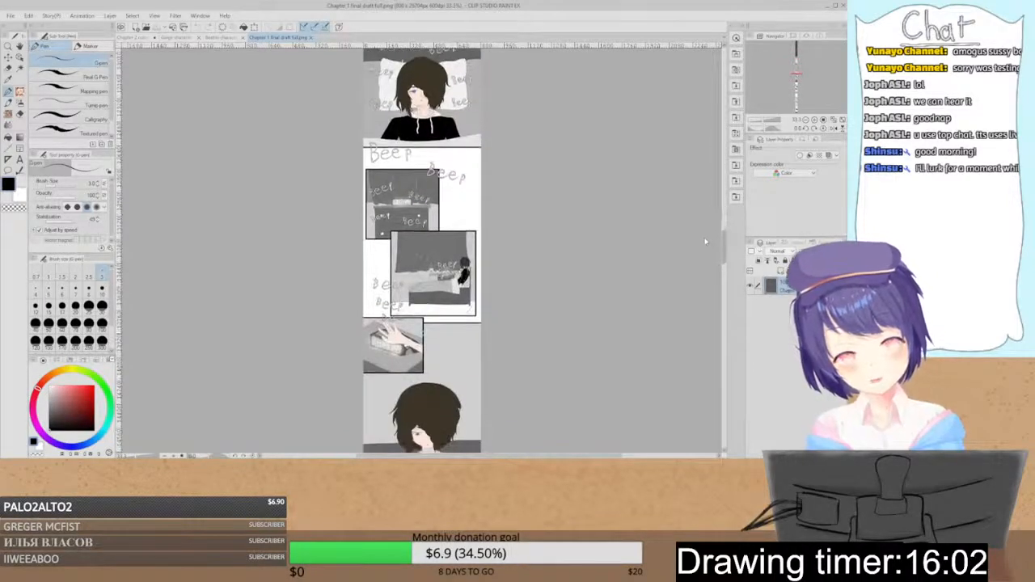
pyautogui.scroll(-7, 705, 240)
pyautogui.scroll(8, 711, 238)
pyautogui.scroll(-4, 710, 238)
pyautogui.scroll(-1, 707, 253)
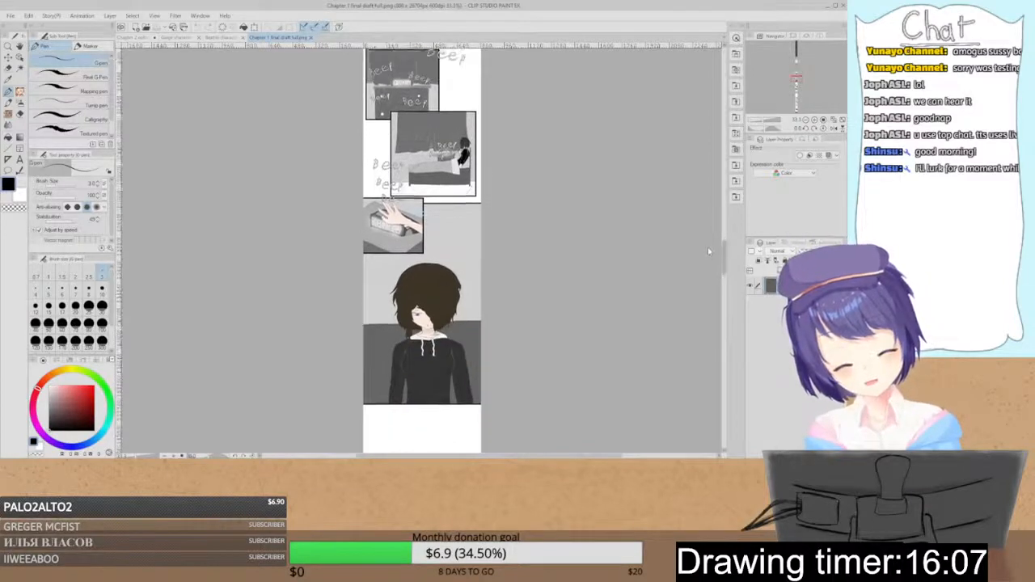
pyautogui.scroll(3, 711, 237)
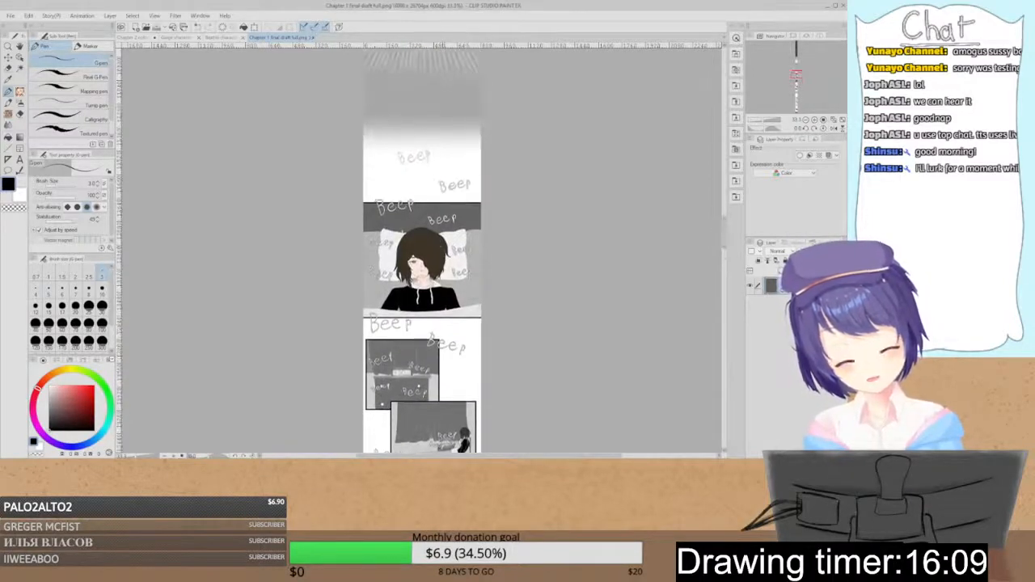
pyautogui.scroll(-6, 725, 260)
pyautogui.moveTo(725, 261); pyautogui.dragTo(726, 305)
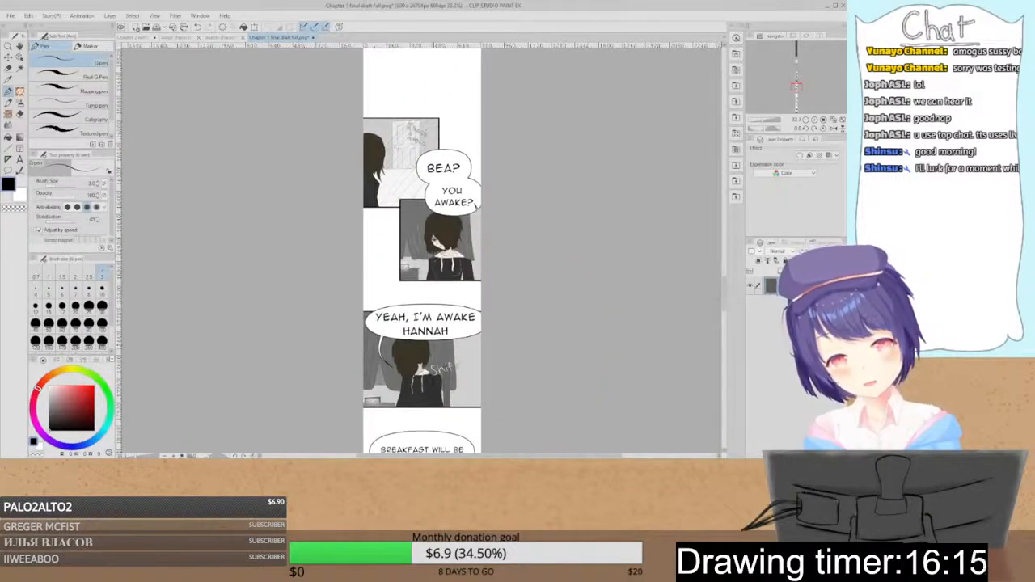
pyautogui.moveTo(726, 305); pyautogui.dragTo(733, 367)
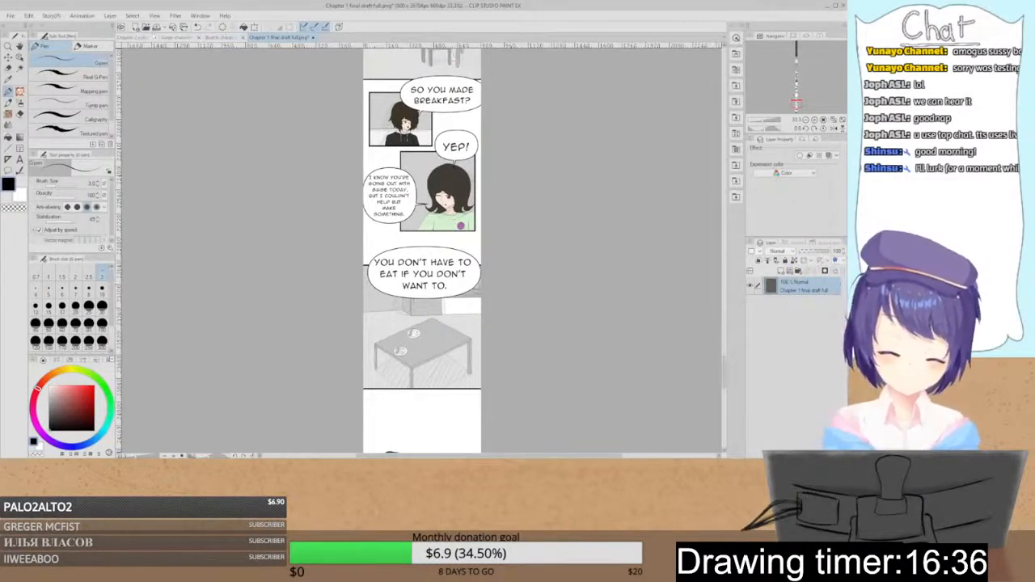
# - Compare the house panel on the Chapter 2 page with the house exterior panel in the Chapter 1 final draft
pyautogui.click(141, 37)
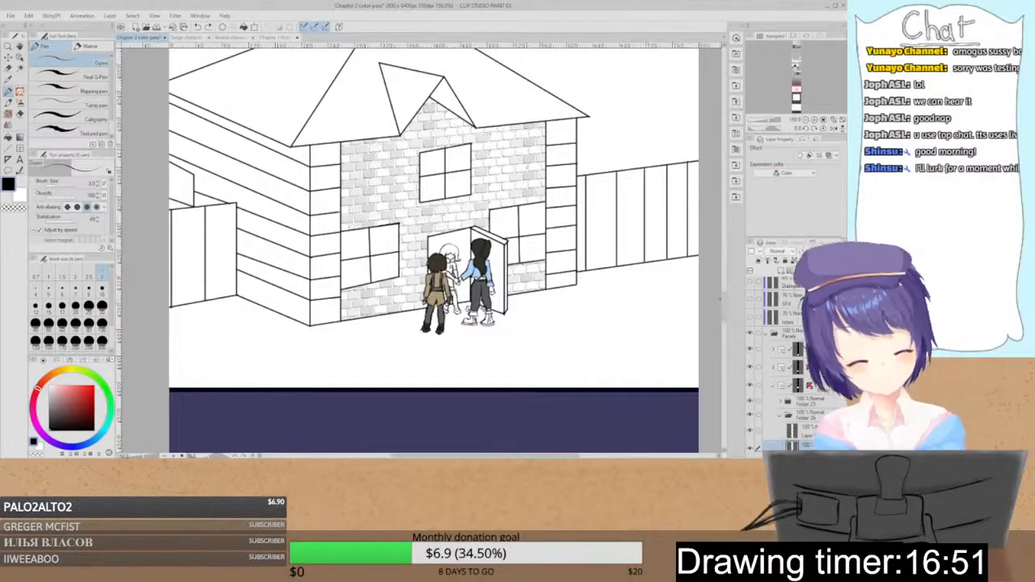
pyautogui.scroll(3, 724, 299)
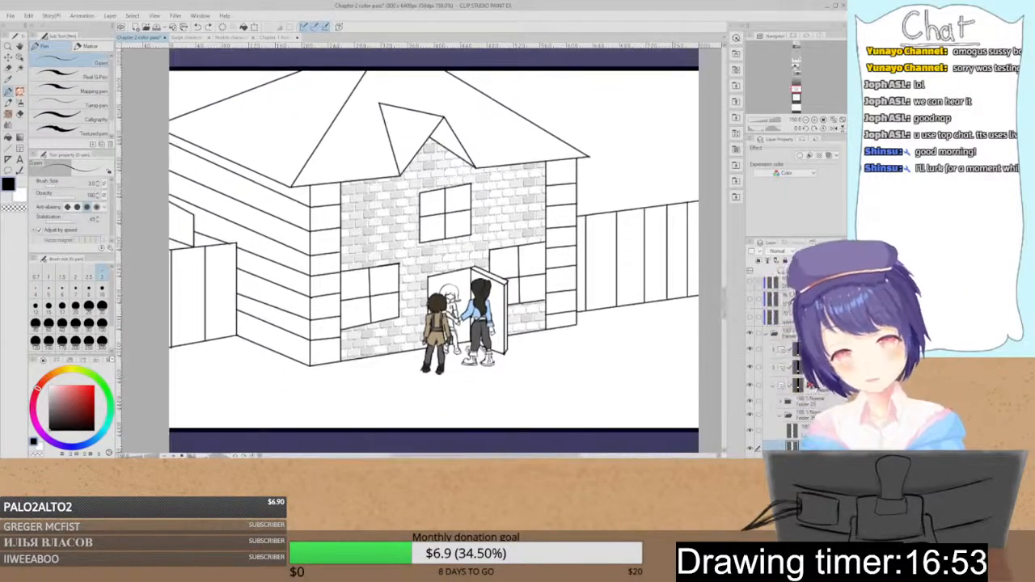
pyautogui.click(276, 38)
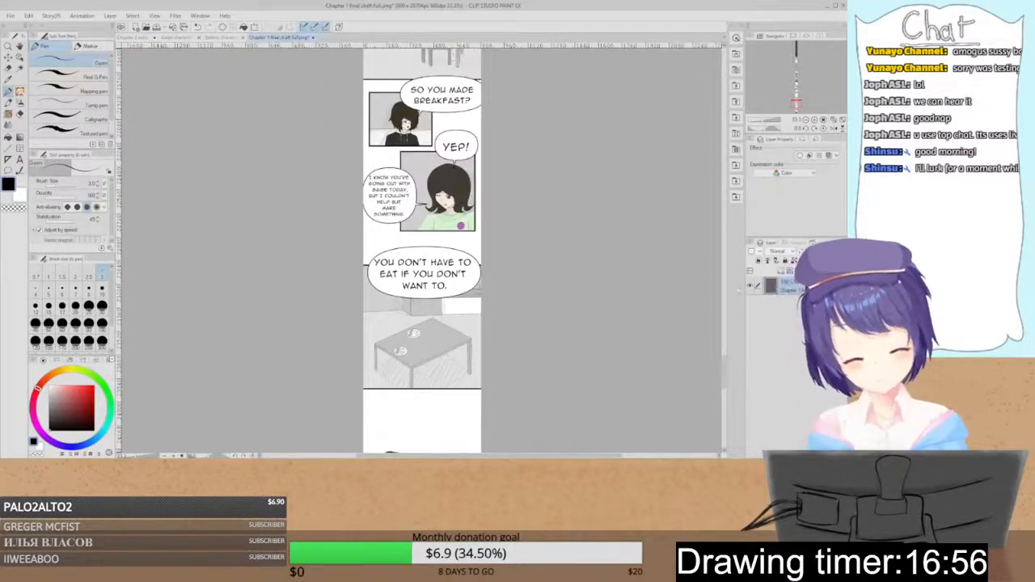
pyautogui.scroll(-6, 725, 377)
pyautogui.scroll(2, 725, 300)
pyautogui.scroll(-2, 725, 301)
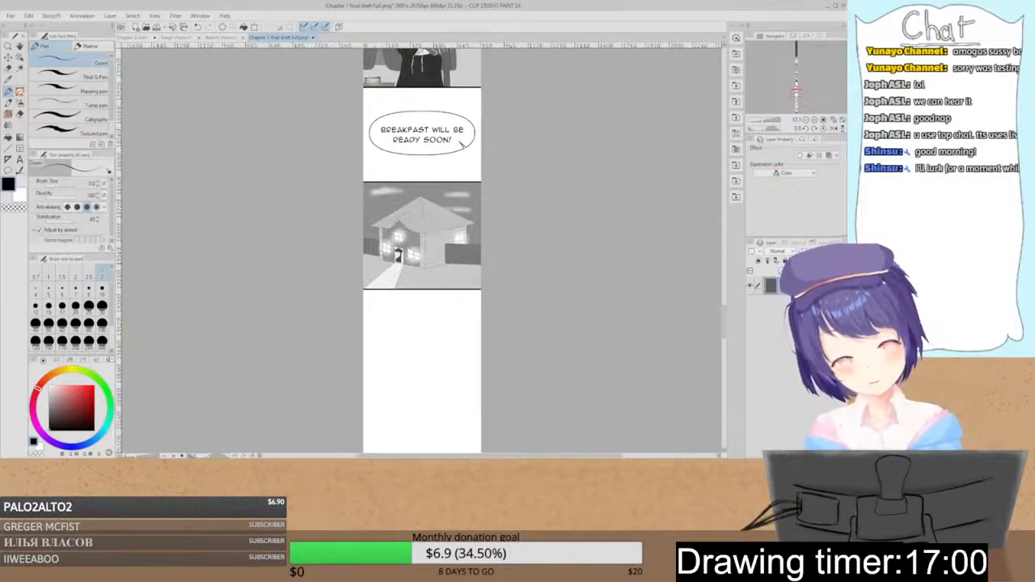
pyautogui.click(814, 122)
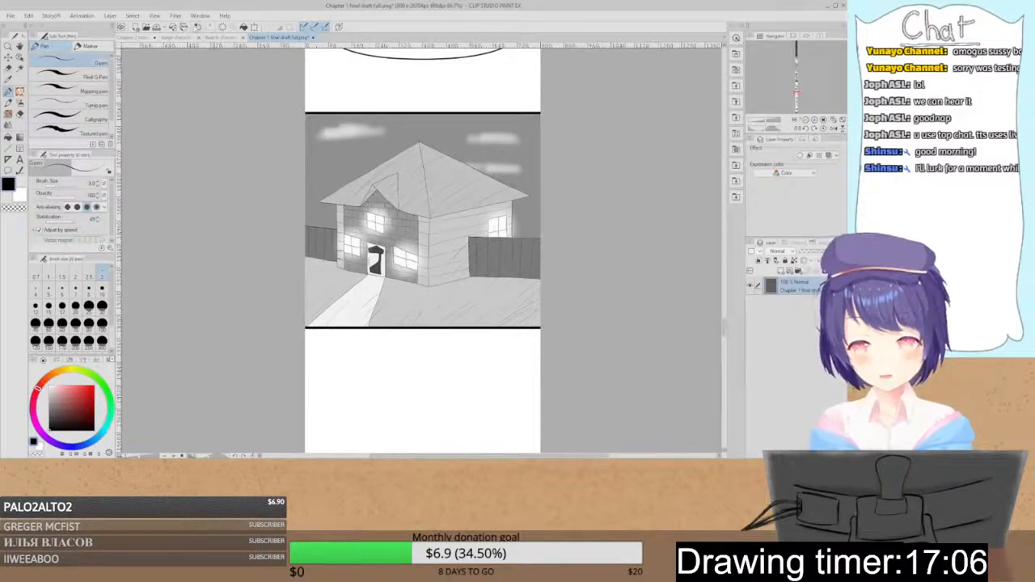
# - Look through the Chapter 1 part 1 colour and rendering file down to its last panels, then close it
pyautogui.hotkey('ctrl', 'shift', 'Tab')
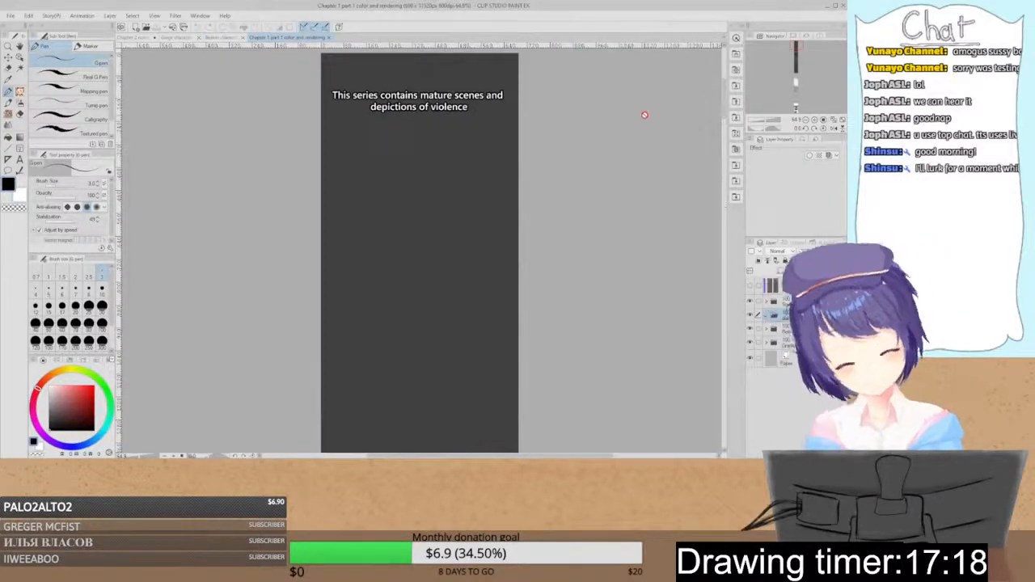
pyautogui.click(135, 38)
pyautogui.click(279, 38)
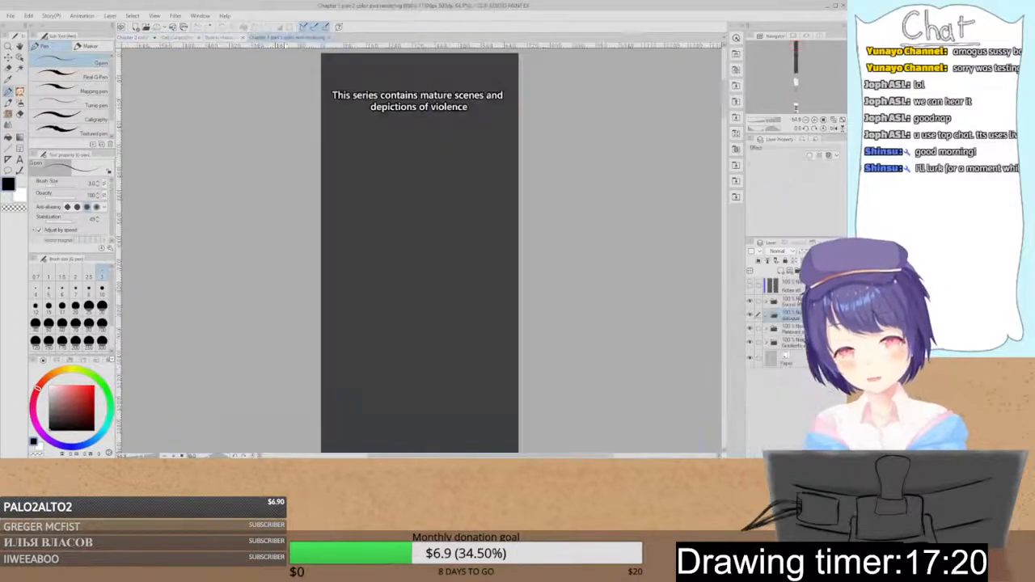
pyautogui.click(814, 120)
pyautogui.moveTo(723, 105)
pyautogui.mouseDown()
pyautogui.moveTo(697, 382)
pyautogui.moveTo(714, 436)
pyautogui.moveTo(708, 396)
pyautogui.mouseUp()
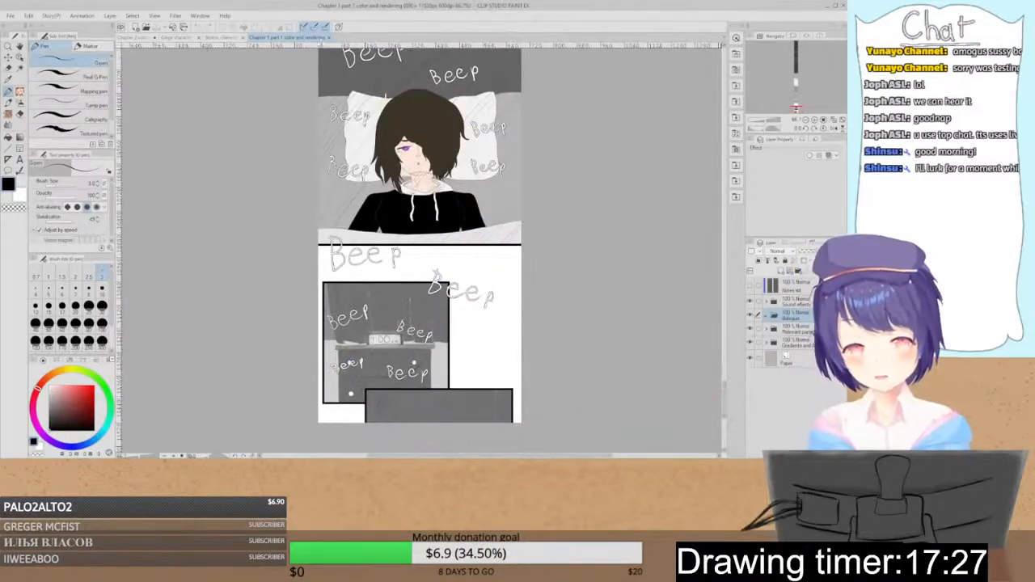
pyautogui.click(328, 37)
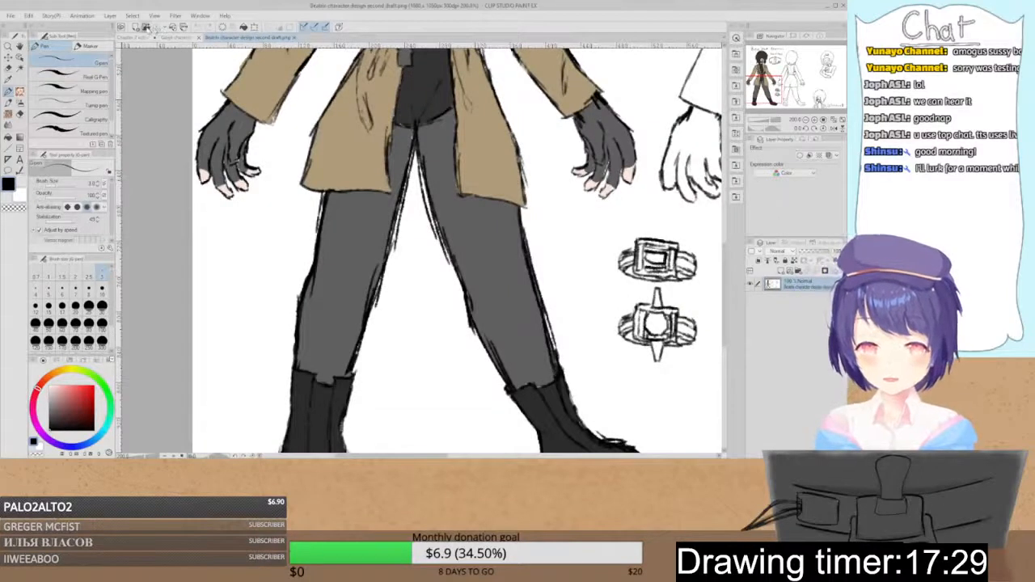
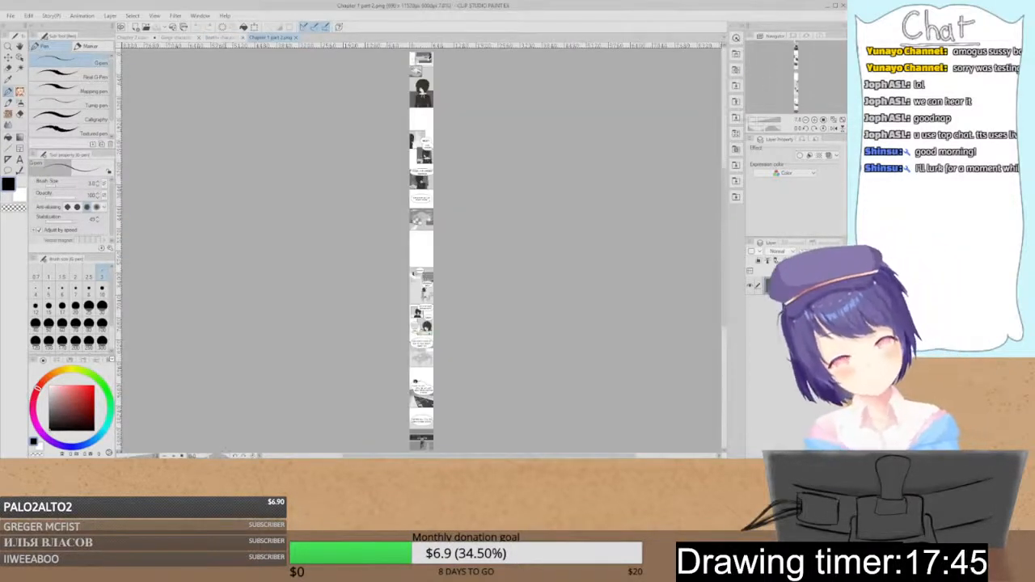
# - Find the house exterior panel on the Chapter 1 part 2 page and enlarge it for reference
pyautogui.scroll(-3, 727, 220)
pyautogui.moveTo(725, 219); pyautogui.dragTo(726, 55)
pyautogui.click(814, 120)
pyautogui.click(814, 120)
pyautogui.click(814, 120)
pyautogui.click(814, 120)
pyautogui.click(806, 120)
pyautogui.click(814, 120)
pyautogui.click(814, 120)
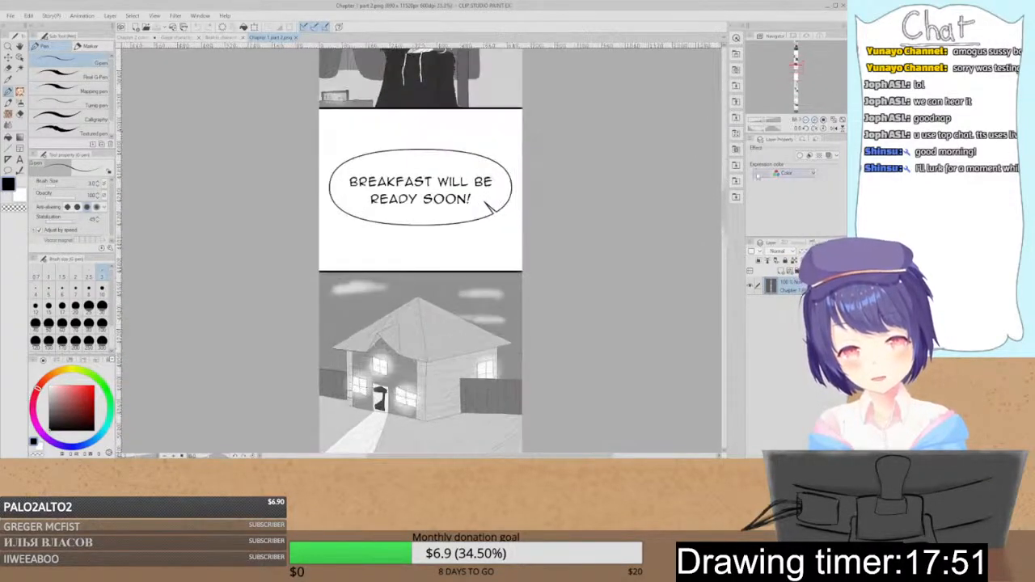
pyautogui.moveTo(726, 220); pyautogui.dragTo(726, 236)
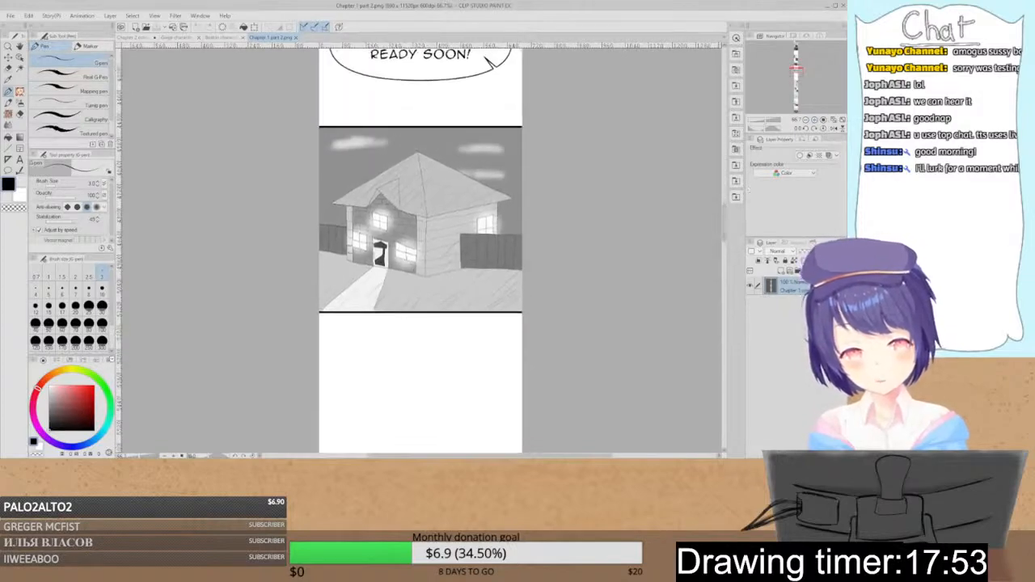
# - Look through the breakfast scene in Chapter 1 part 2 and sample the dark hair colour of the girl in green
pyautogui.moveTo(715, 201); pyautogui.dragTo(673, 281)
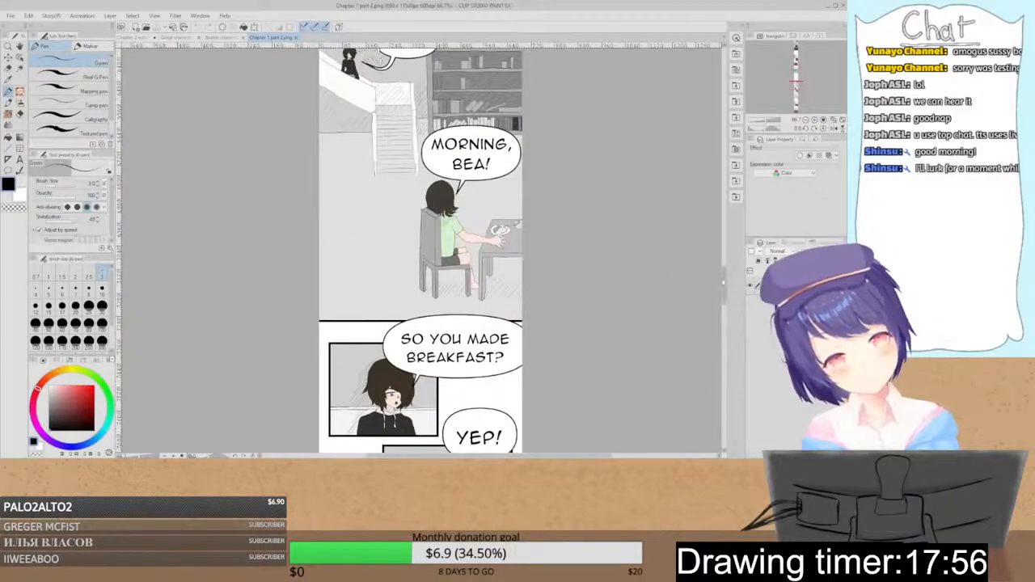
pyautogui.scroll(-8, 457, 181)
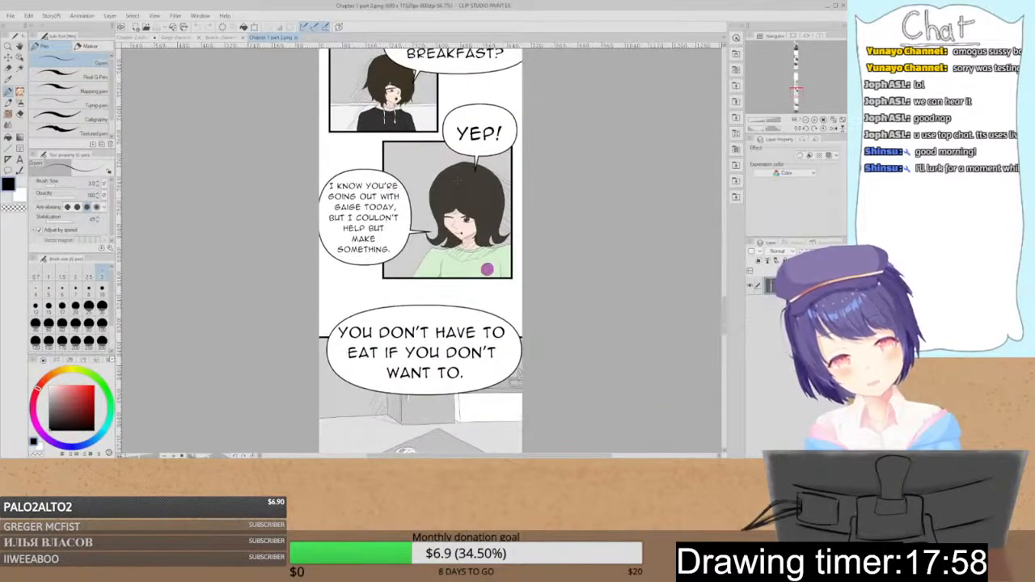
pyautogui.keyDown('alt'); pyautogui.click(479, 199); pyautogui.keyUp('alt')
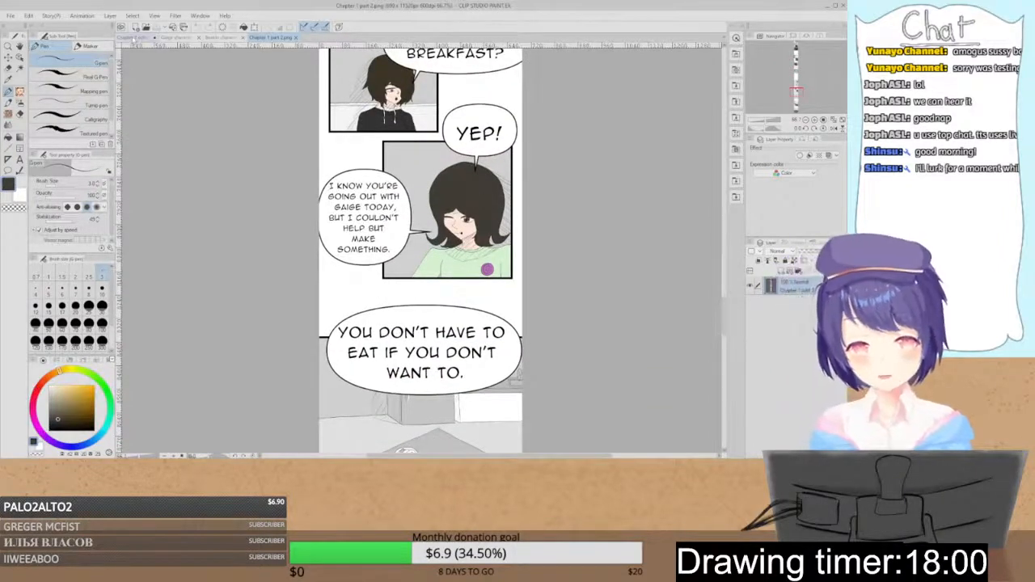
# - Return to the Chapter 2 page and toggle the figures' colour layer off and on to check its content
pyautogui.click(139, 37)
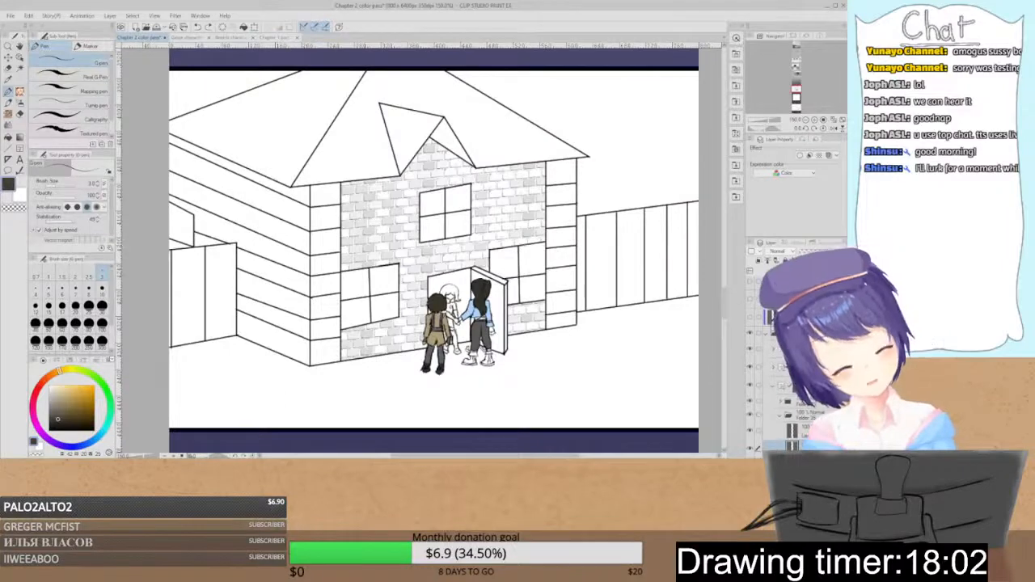
pyautogui.scroll(-2, 756, 408)
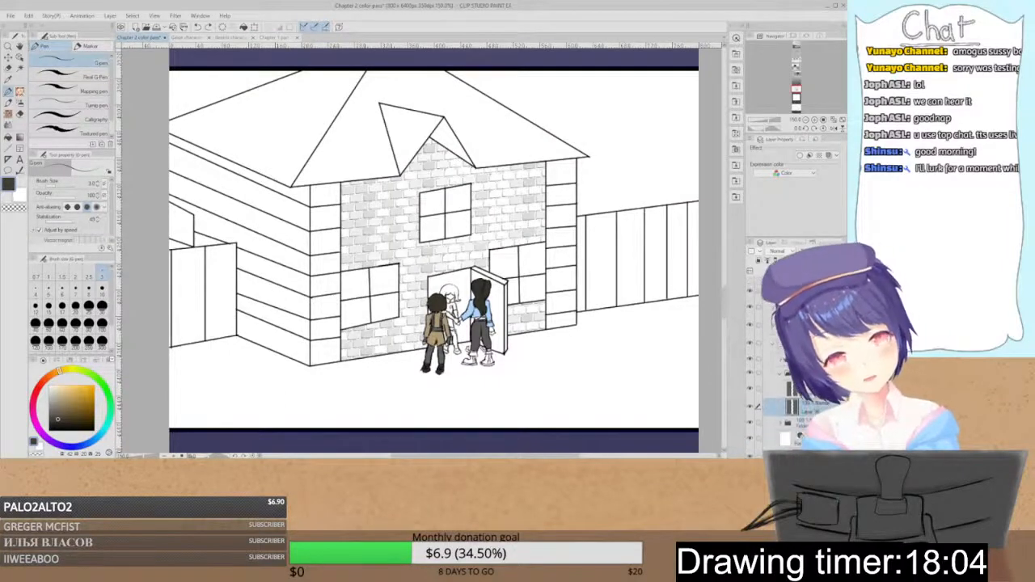
pyautogui.click(749, 408)
pyautogui.click(749, 407)
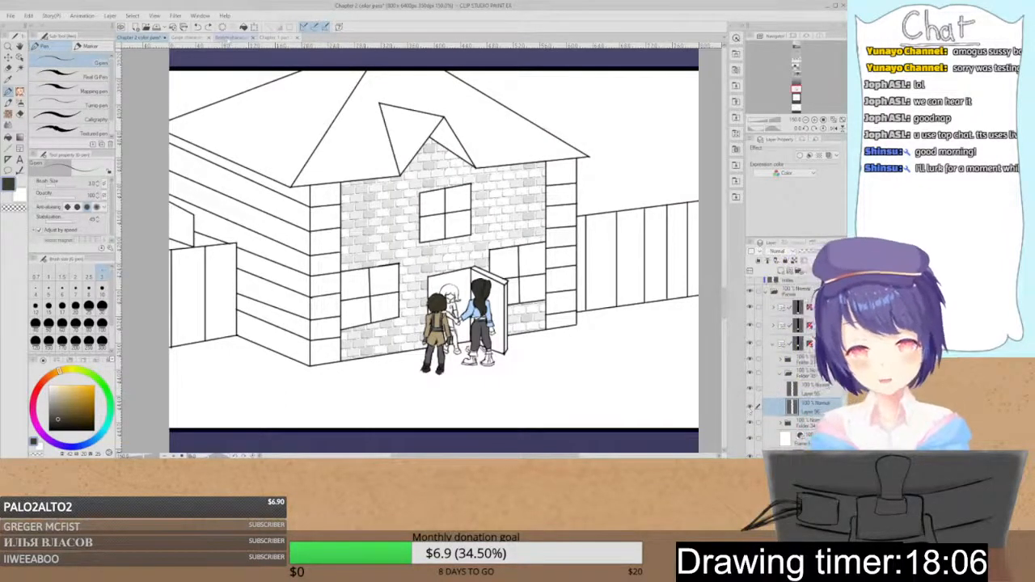
# - Sample the pale shirt colour from Gaige's character sheet and colour the strip of shirt at her waist in the house panel
pyautogui.click(229, 38)
pyautogui.click(186, 38)
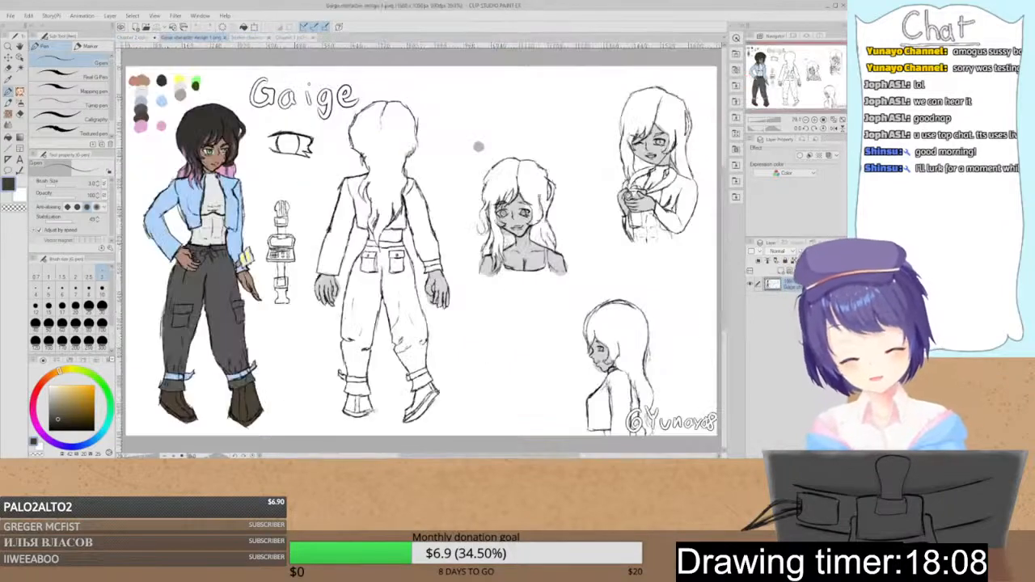
pyautogui.click(138, 38)
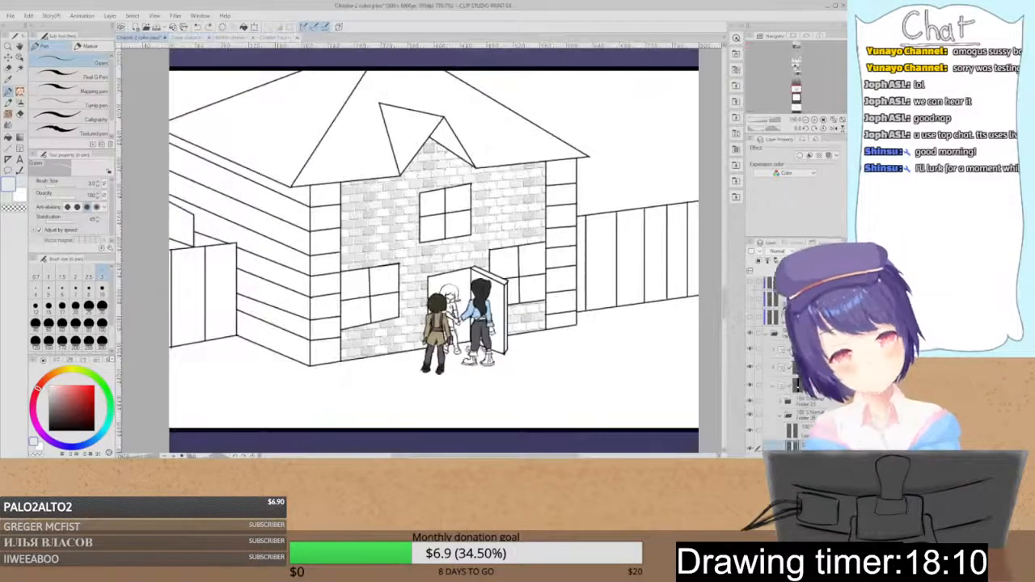
pyautogui.scroll(3, 420, 243)
pyautogui.hotkey('ctrl', '+')
pyautogui.hotkey('ctrl', '+')
pyautogui.moveTo(642, 288); pyautogui.dragTo(519, 115)
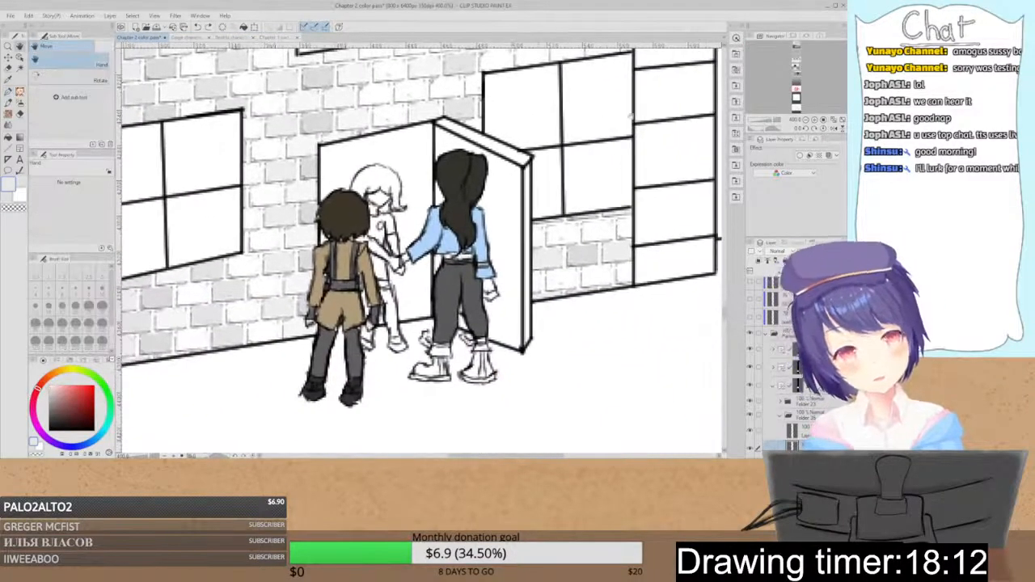
pyautogui.hotkey('ctrl', '+')
pyautogui.press('p')
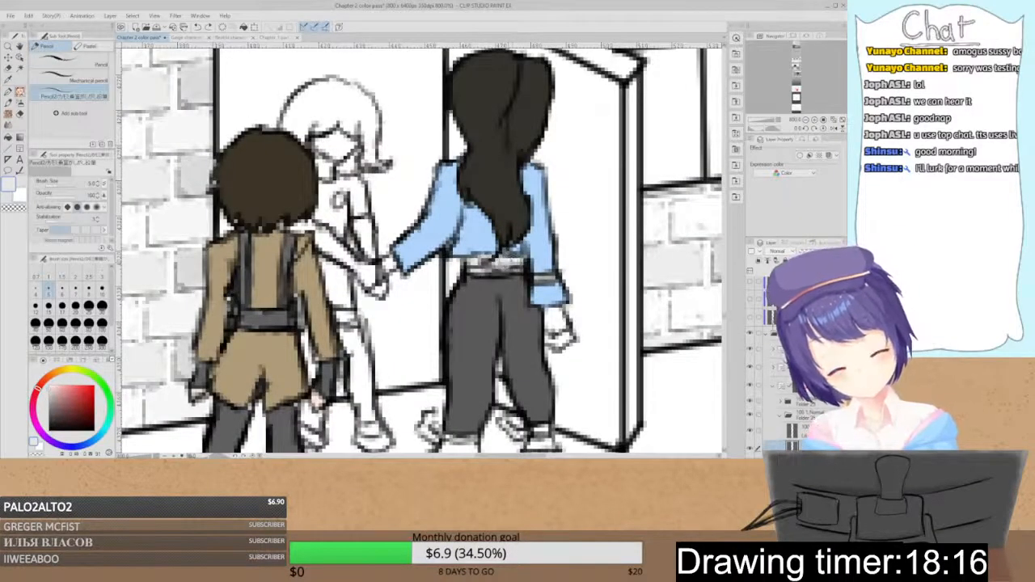
# - Colour both of Gaige's hands with the brown skin tone from her character sheet
pyautogui.click(194, 37)
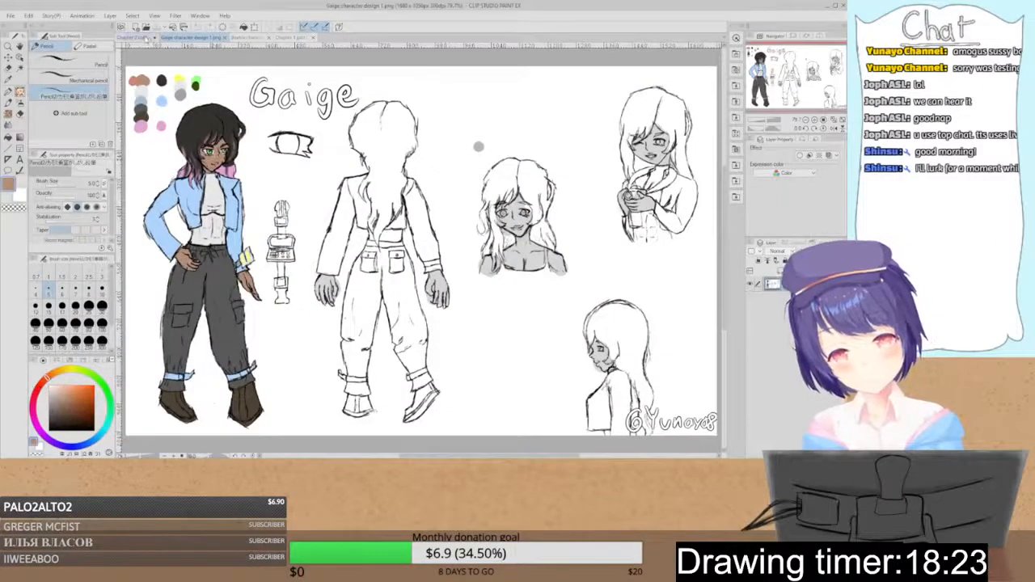
pyautogui.click(136, 38)
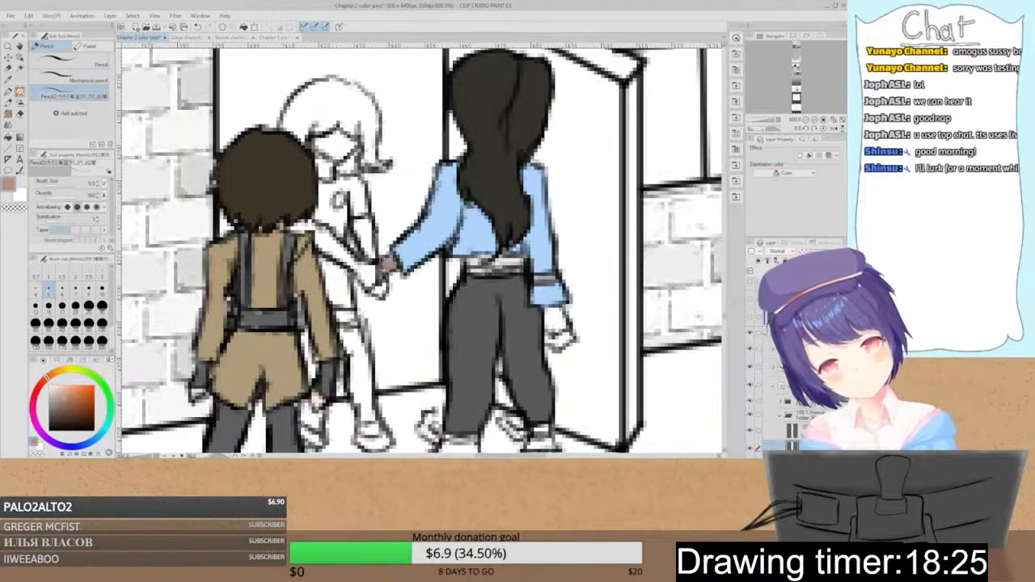
pyautogui.moveTo(554, 327)
pyautogui.mouseDown()
pyautogui.moveTo(556, 338)
pyautogui.moveTo(547, 282)
pyautogui.moveTo(512, 256)
pyautogui.mouseUp()
pyautogui.click(559, 344)
pyautogui.press('space')
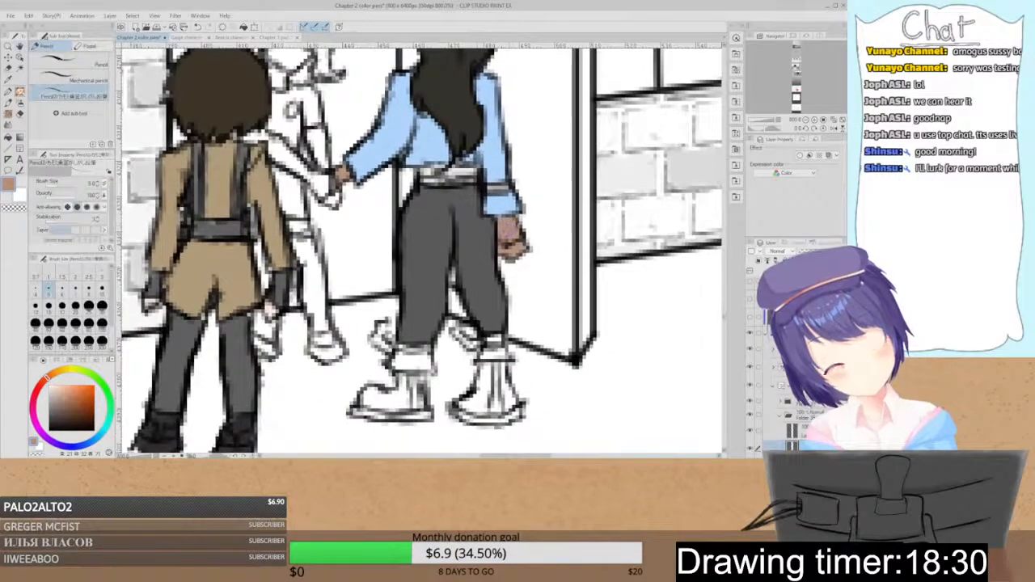
# - Fill the rolled cuffs of Gaige's trousers with the dark grey sampled from the trouser legs
pyautogui.keyDown('alt'); pyautogui.click(430, 314); pyautogui.keyUp('alt')
pyautogui.moveTo(411, 354)
pyautogui.mouseDown()
pyautogui.moveTo(396, 357)
pyautogui.moveTo(433, 365)
pyautogui.moveTo(402, 358)
pyautogui.mouseUp()
pyautogui.moveTo(481, 348)
pyautogui.mouseDown()
pyautogui.moveTo(501, 352)
pyautogui.moveTo(485, 356)
pyautogui.mouseUp()
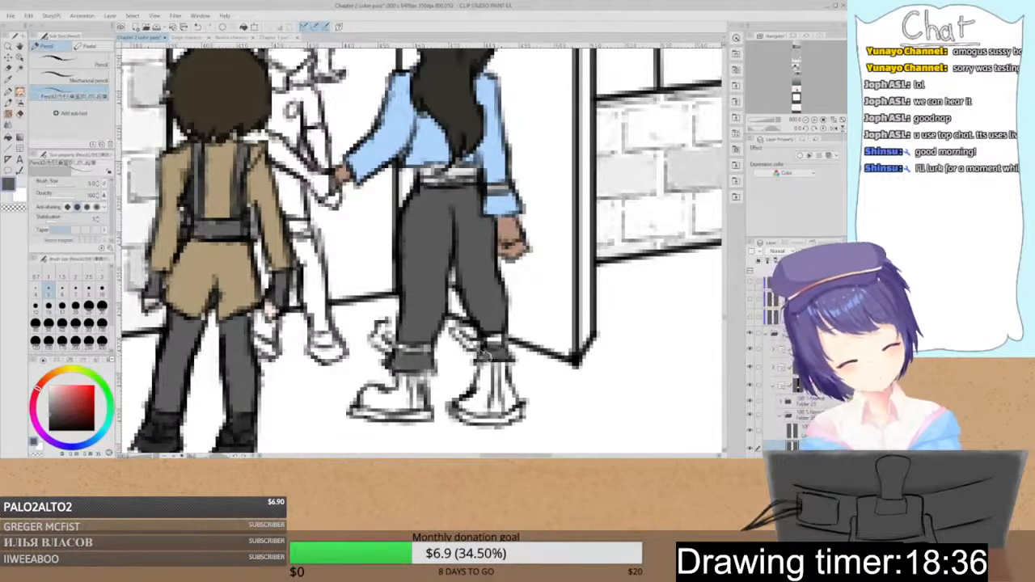
# - Colour the ribbons around Gaige's ankles with the light blue from her character sheet
pyautogui.click(200, 38)
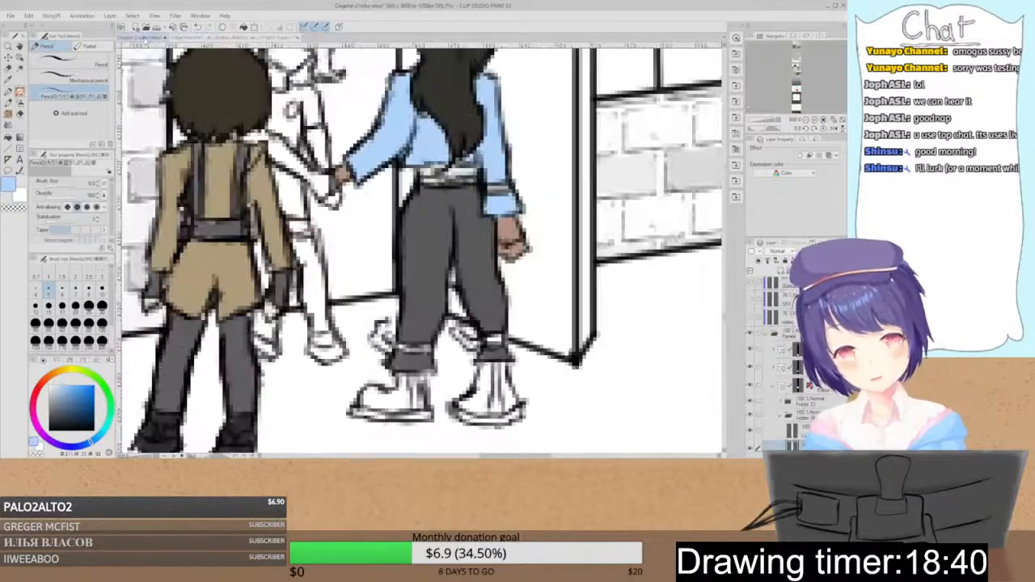
pyautogui.click(139, 38)
pyautogui.moveTo(433, 348); pyautogui.dragTo(377, 336)
pyautogui.moveTo(451, 339)
pyautogui.mouseDown()
pyautogui.moveTo(501, 341)
pyautogui.moveTo(491, 338)
pyautogui.mouseUp()
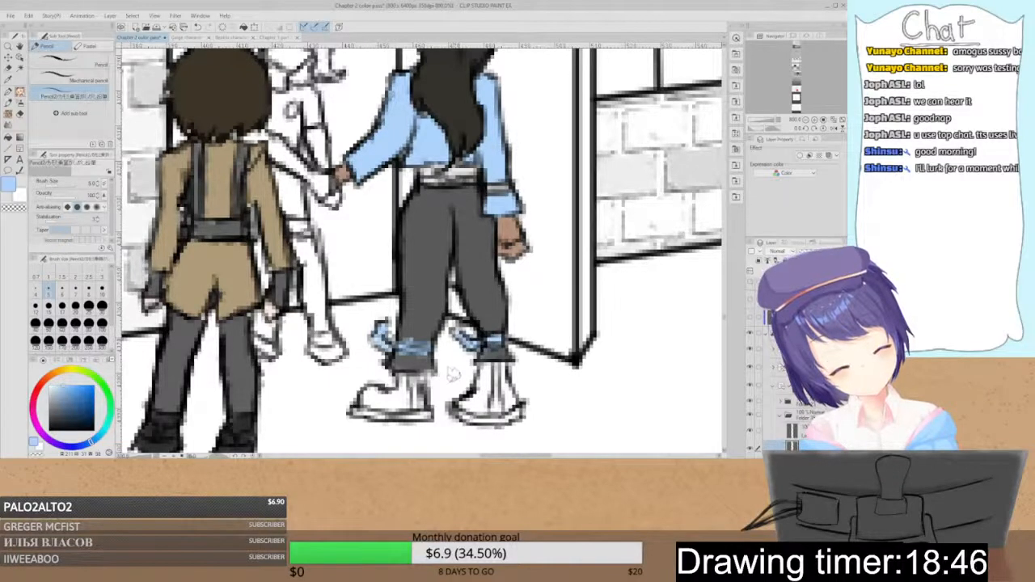
# - Colour both of Gaige's boots with the dark brown sampled from the boots on her character sheet
pyautogui.press('space')
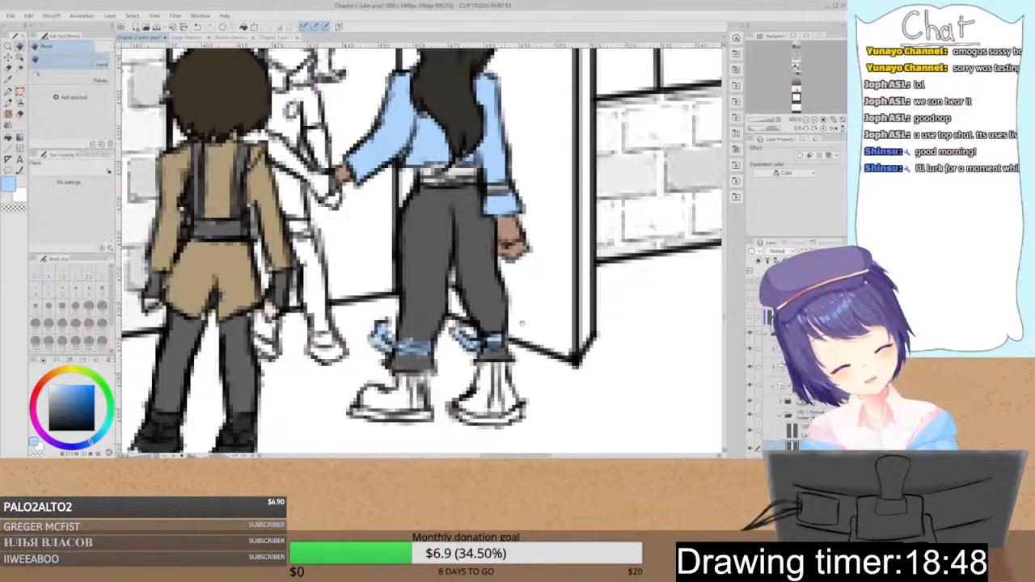
pyautogui.moveTo(520, 323); pyautogui.dragTo(519, 279)
pyautogui.press('p')
pyautogui.click(186, 38)
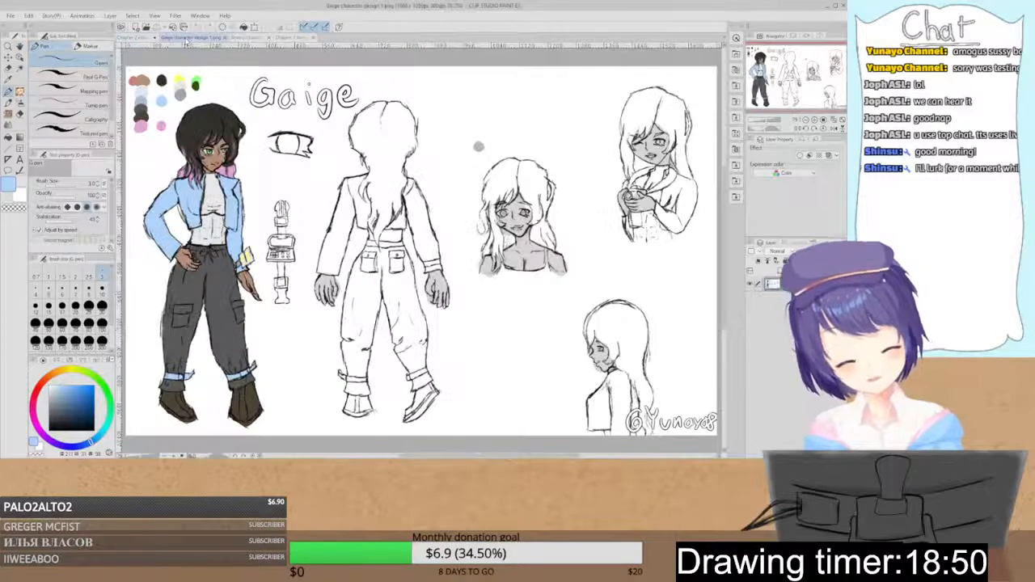
pyautogui.keyDown('alt'); pyautogui.click(250, 399); pyautogui.keyUp('alt')
pyautogui.click(139, 38)
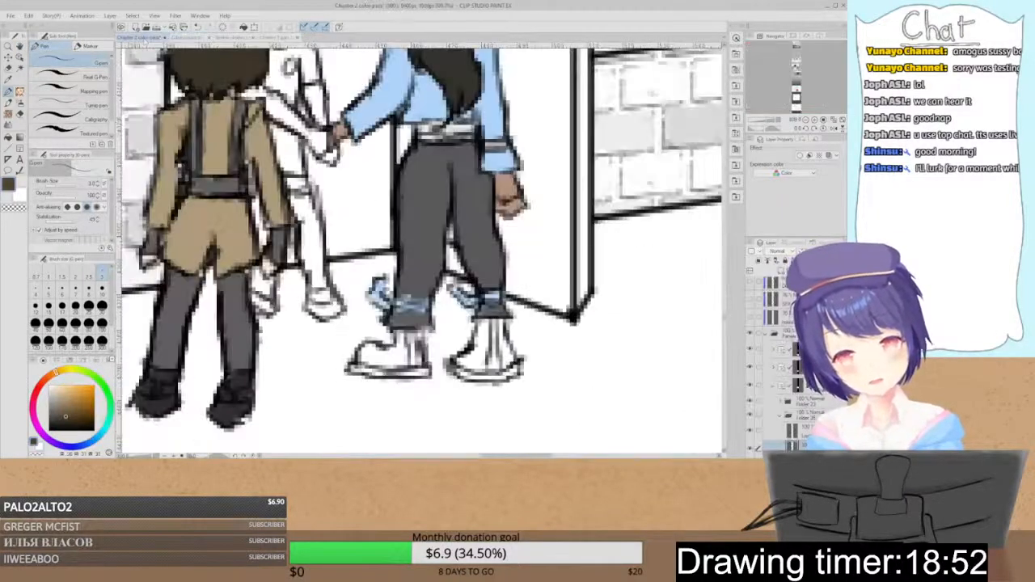
pyautogui.click(19, 92)
pyautogui.moveTo(408, 332)
pyautogui.mouseDown()
pyautogui.moveTo(365, 353)
pyautogui.moveTo(395, 361)
pyautogui.moveTo(416, 335)
pyautogui.moveTo(421, 368)
pyautogui.moveTo(352, 368)
pyautogui.moveTo(388, 353)
pyautogui.moveTo(390, 366)
pyautogui.moveTo(400, 345)
pyautogui.moveTo(410, 360)
pyautogui.moveTo(391, 336)
pyautogui.mouseUp()
pyautogui.moveTo(485, 323)
pyautogui.mouseDown()
pyautogui.moveTo(458, 370)
pyautogui.moveTo(517, 369)
pyautogui.moveTo(467, 367)
pyautogui.moveTo(501, 324)
pyautogui.moveTo(503, 368)
pyautogui.moveTo(488, 343)
pyautogui.mouseUp()
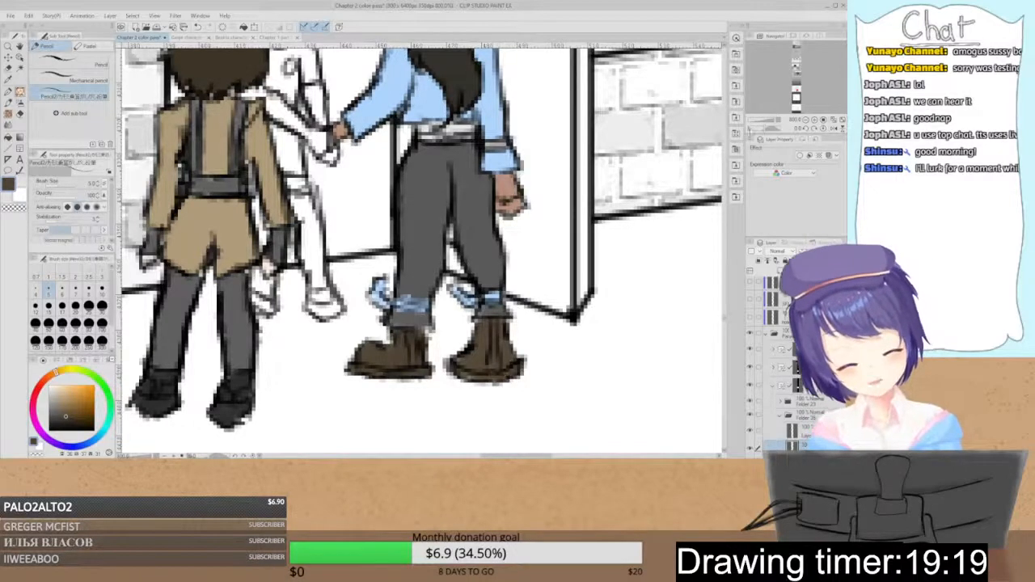
# - Add a new clipped layer above the figures' layers for Gaige's hair colour and enlarge the figures at the door
pyautogui.click(805, 119)
pyautogui.click(805, 120)
pyautogui.click(805, 119)
pyautogui.click(814, 119)
pyautogui.click(814, 120)
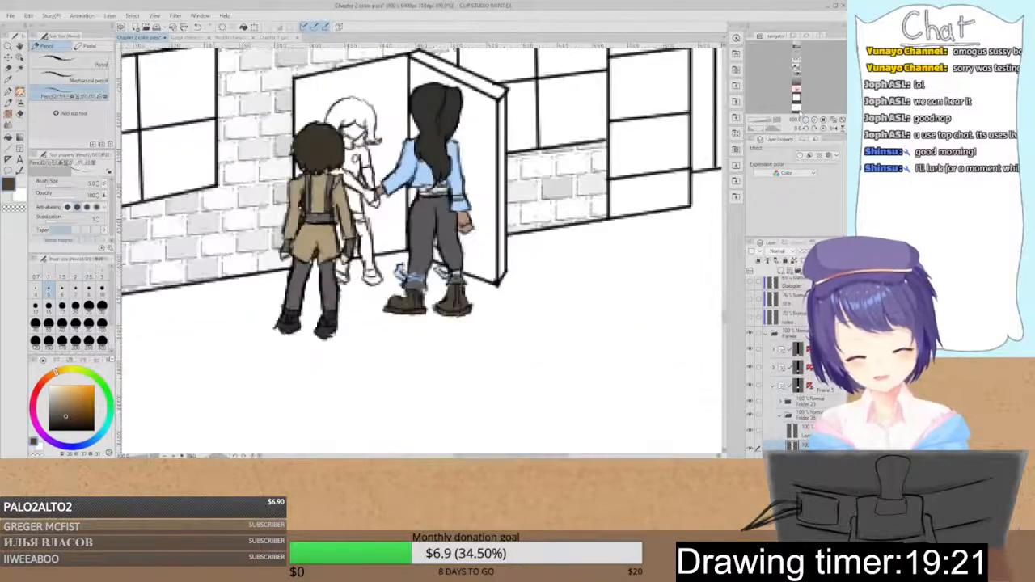
pyautogui.press('space')
pyautogui.moveTo(533, 188); pyautogui.dragTo(581, 265)
pyautogui.scroll(-2, 797, 388)
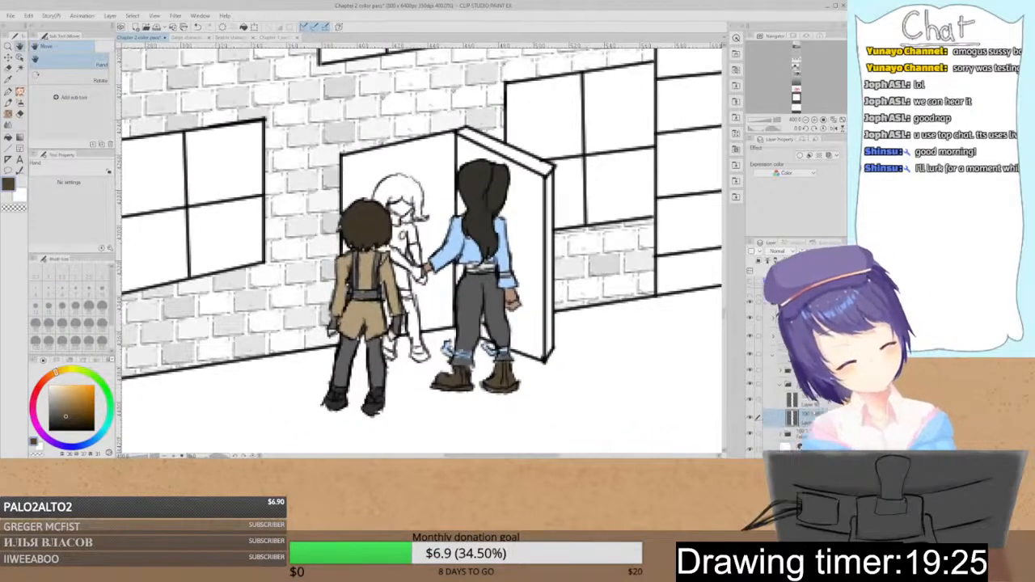
pyautogui.click(800, 393)
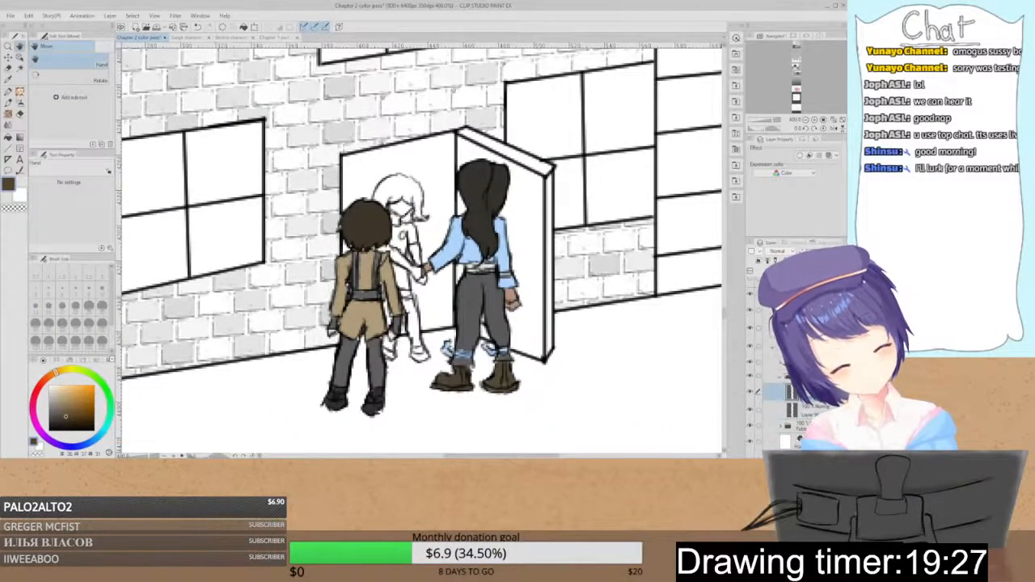
pyautogui.click(814, 119)
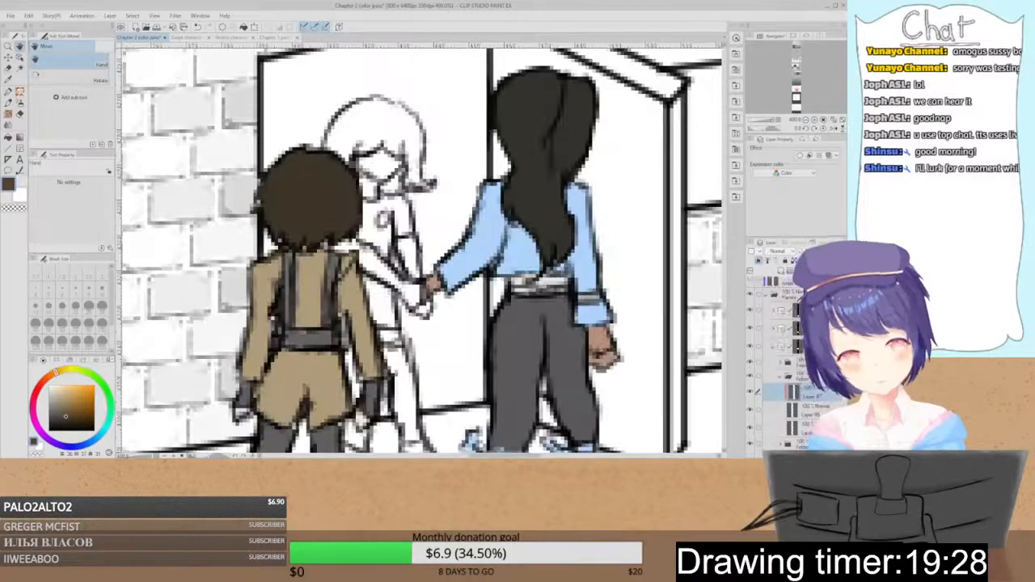
# - Paint the lower lengths of Gaige's hair with the pink sampled from her character sheet
pyautogui.click(188, 38)
pyautogui.rightClick(163, 96)
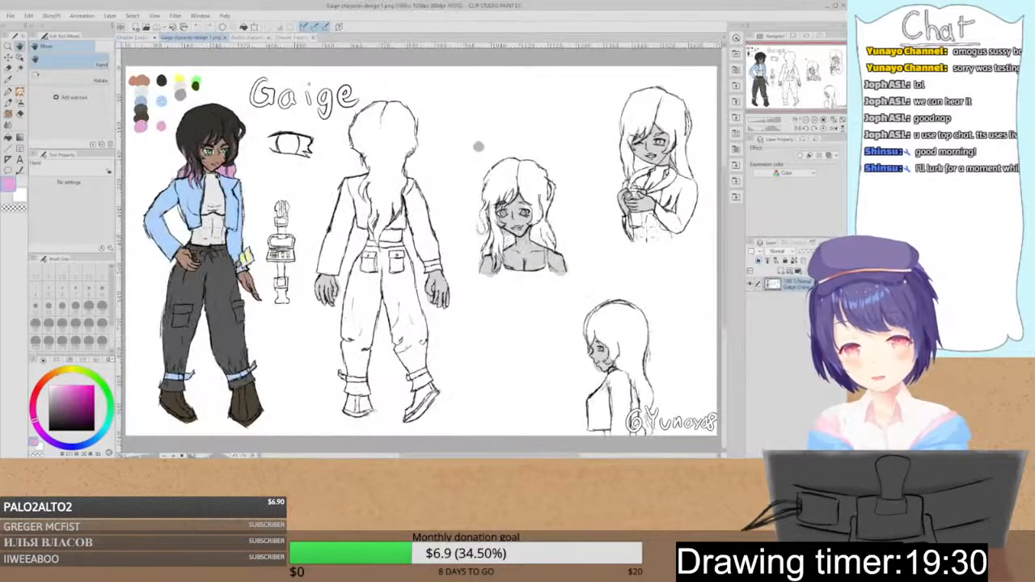
pyautogui.click(134, 38)
pyautogui.press('p')
pyautogui.moveTo(521, 184)
pyautogui.mouseDown()
pyautogui.moveTo(512, 199)
pyautogui.moveTo(552, 250)
pyautogui.moveTo(565, 227)
pyautogui.moveTo(532, 153)
pyautogui.moveTo(550, 234)
pyautogui.moveTo(561, 156)
pyautogui.moveTo(526, 173)
pyautogui.moveTo(575, 123)
pyautogui.mouseUp()
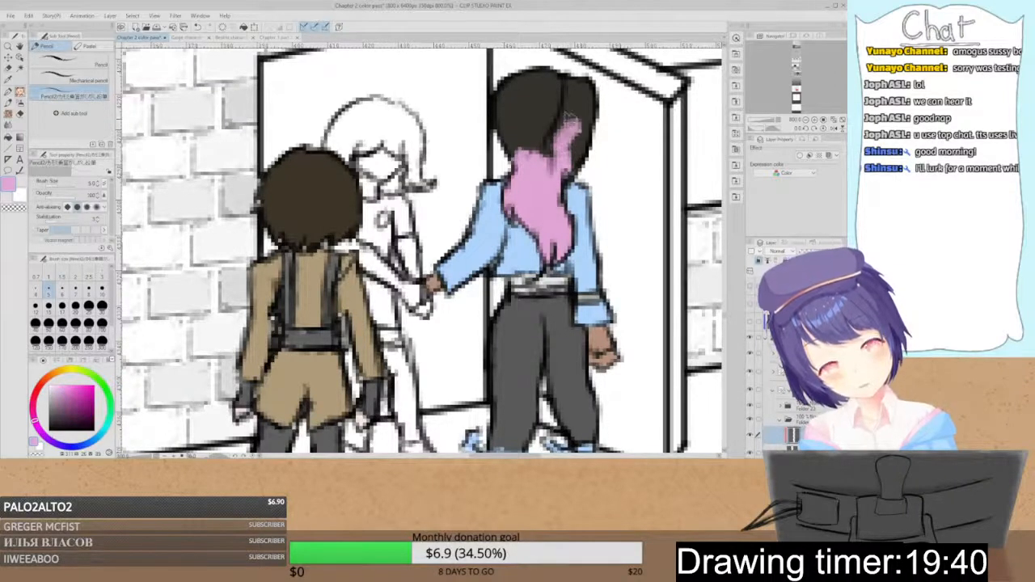
# - Extend the pink streak in Gaige's hair as a narrow strand up to the crown of her head
pyautogui.hotkey('ctrl', 'z')
pyautogui.hotkey('ctrl', 'y')
pyautogui.hotkey('ctrl', 't')
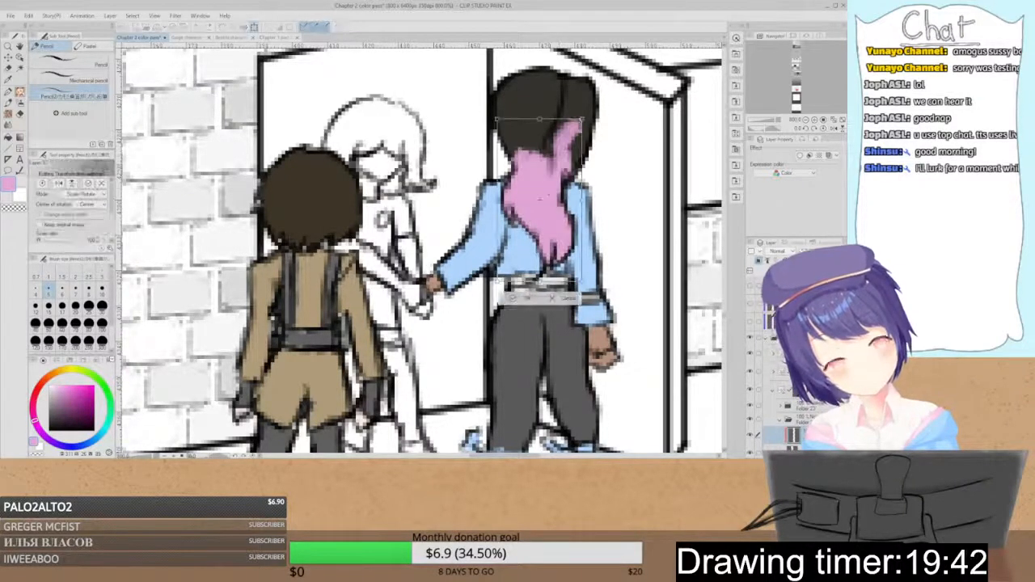
pyautogui.press('Return')
pyautogui.moveTo(571, 114)
pyautogui.mouseDown()
pyautogui.moveTo(552, 150)
pyautogui.moveTo(563, 152)
pyautogui.moveTo(566, 75)
pyautogui.mouseUp()
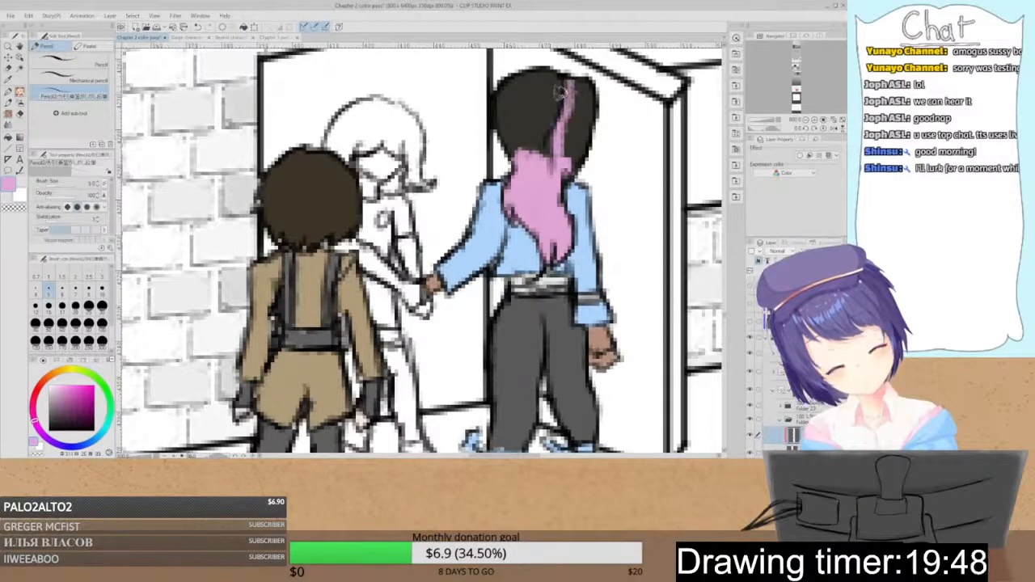
# - Undo the streak's extension to Gaige's crown and paint a short pink strand along the outer side of her hair
pyautogui.hotkey('ctrl', 'z')
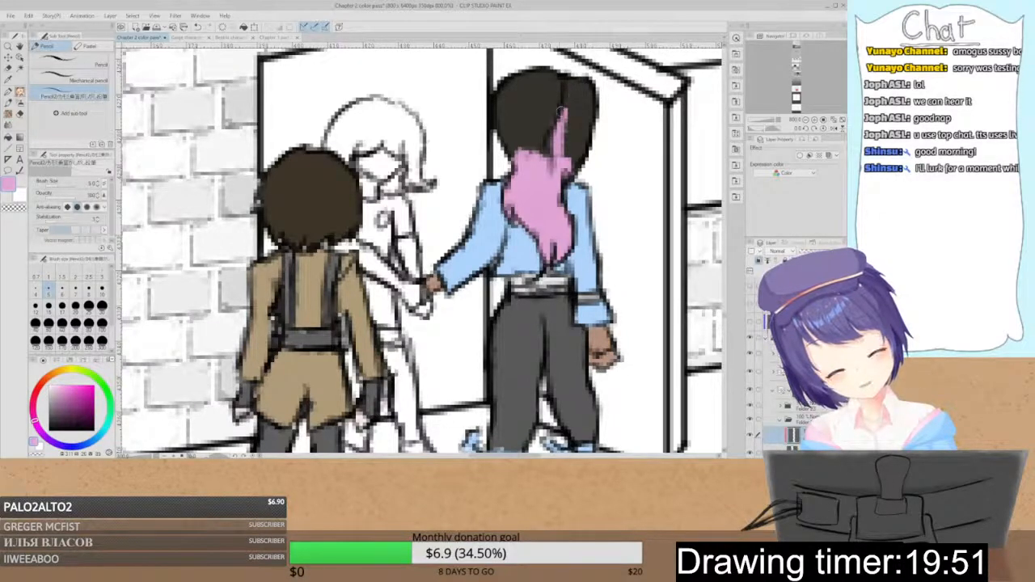
pyautogui.moveTo(518, 159)
pyautogui.mouseDown()
pyautogui.moveTo(502, 123)
pyautogui.moveTo(548, 173)
pyautogui.mouseUp()
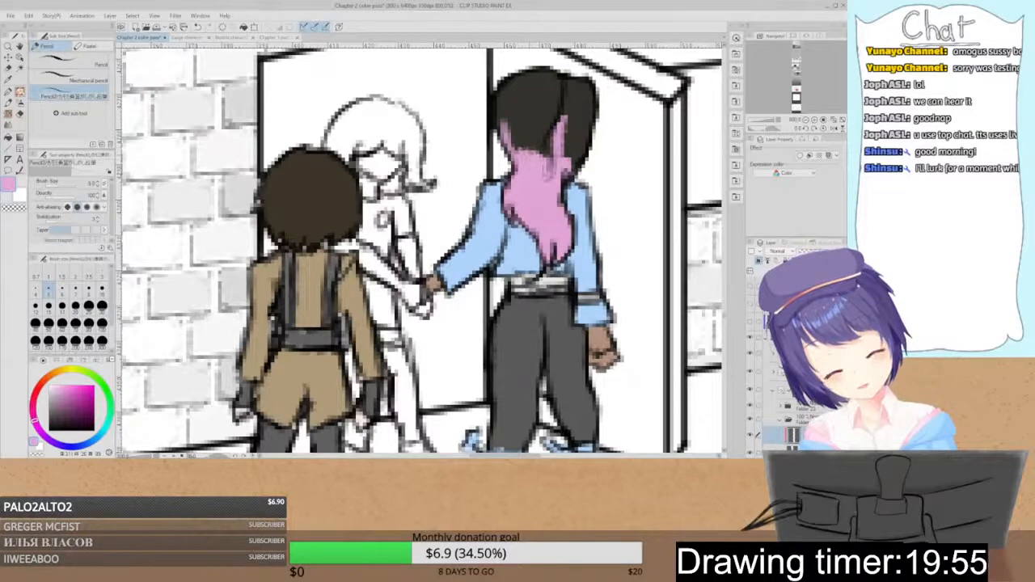
# - Soften the edges where the pink meets Gaige's dark hair with the Blur blending tool and check the result at a smaller scale
pyautogui.press('b')
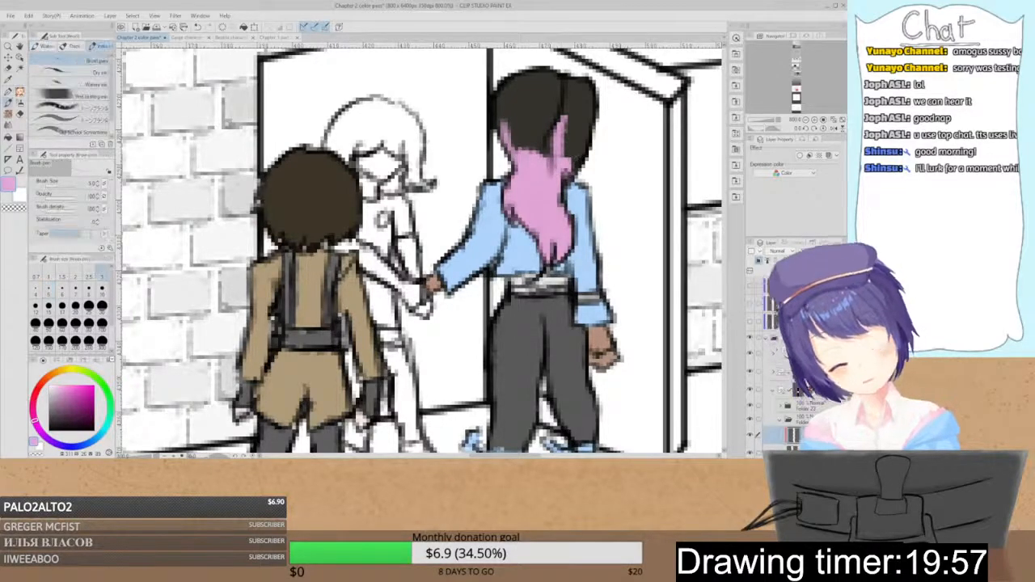
pyautogui.press('j')
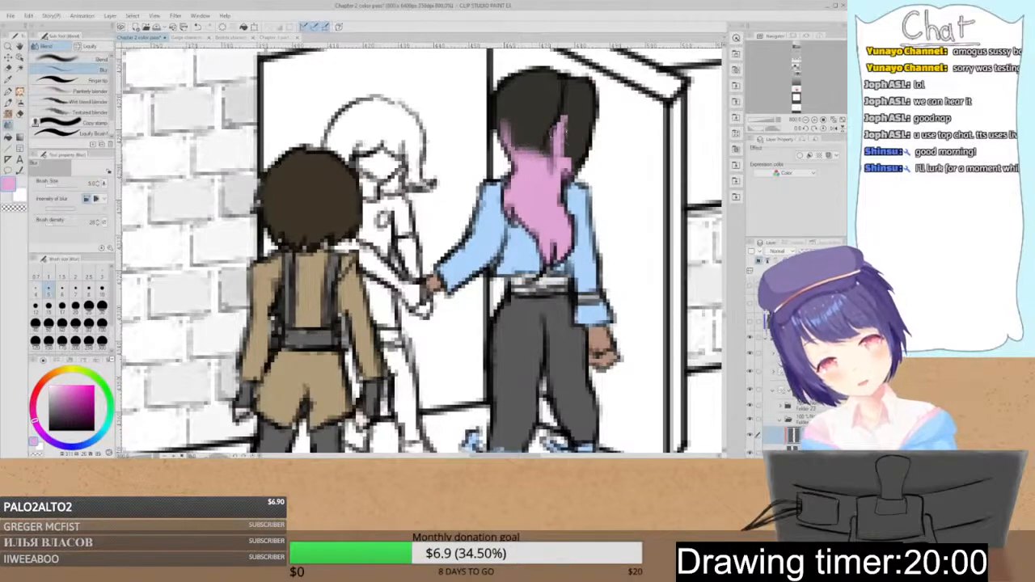
pyautogui.moveTo(558, 130); pyautogui.dragTo(568, 125)
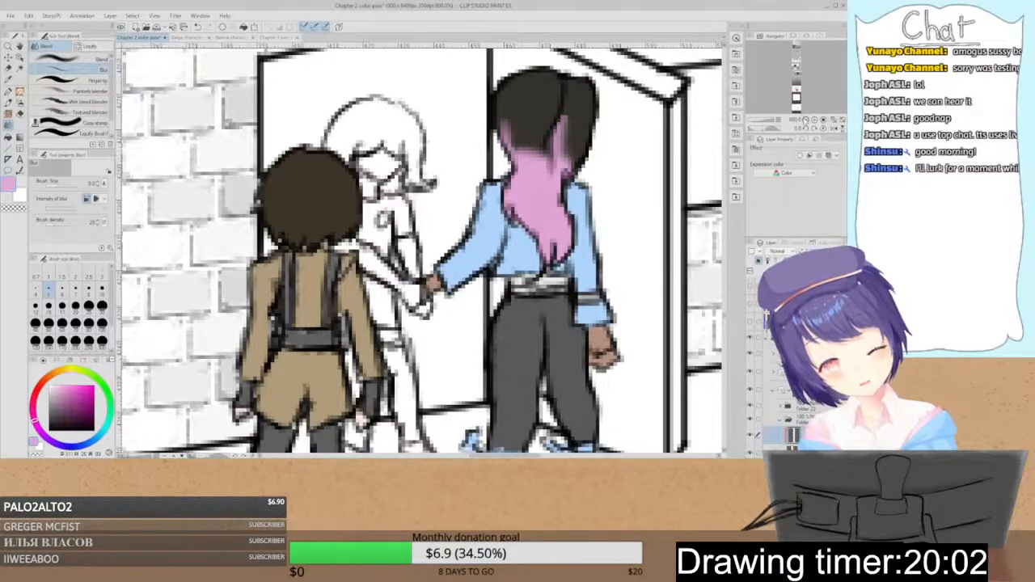
pyautogui.hotkey('ctrl', '-')
pyautogui.hotkey('ctrl', '-')
pyautogui.hotkey('ctrl', '-')
pyautogui.hotkey('ctrl', '-')
pyautogui.hotkey('ctrl', '+')
pyautogui.hotkey('ctrl', '+')
pyautogui.hotkey('ctrl', '+')
pyautogui.hotkey('ctrl', '+')
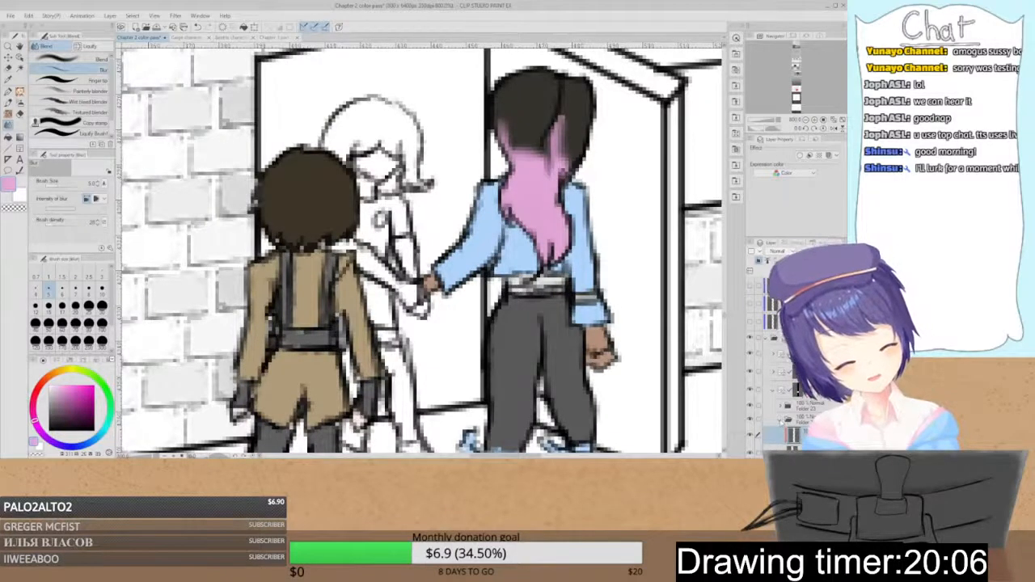
# - Fill the hair of the woman in the doorway with the dark colour sampled from her Chapter 1 part 2 panel, covering small gaps with the pencil
pyautogui.click(786, 419)
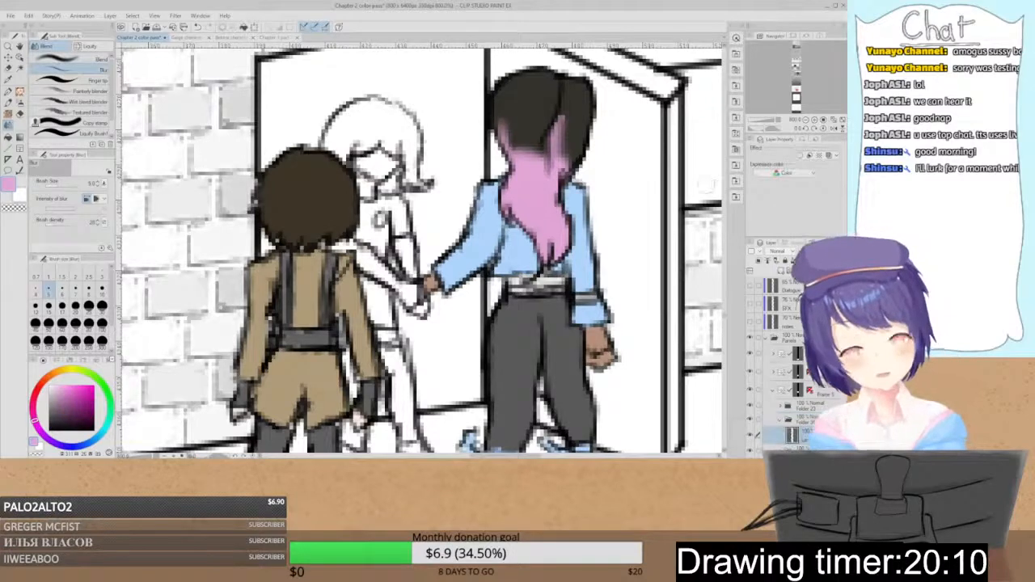
pyautogui.click(272, 38)
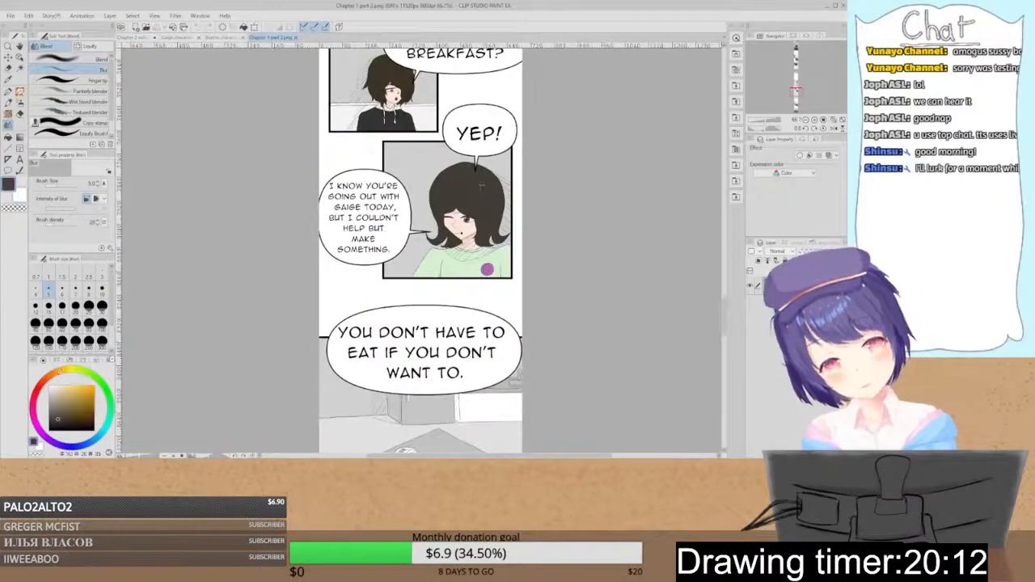
pyautogui.click(137, 38)
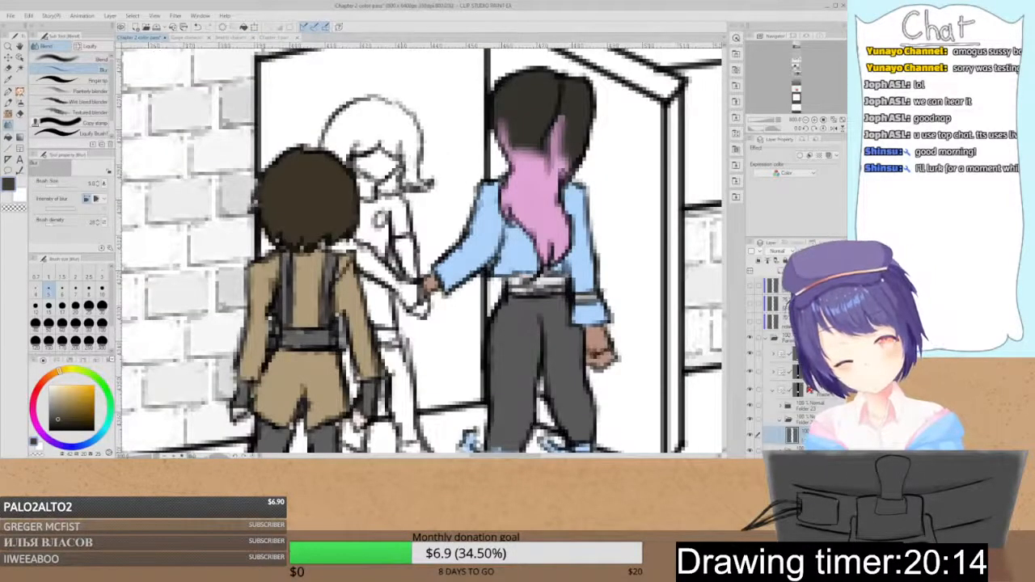
pyautogui.press('g')
pyautogui.click(387, 119)
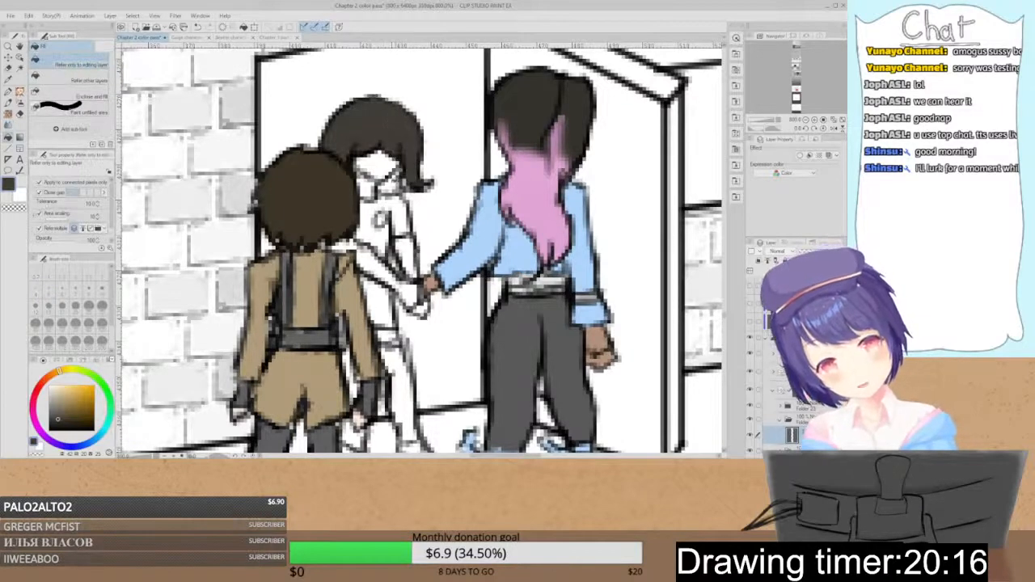
pyautogui.press('p')
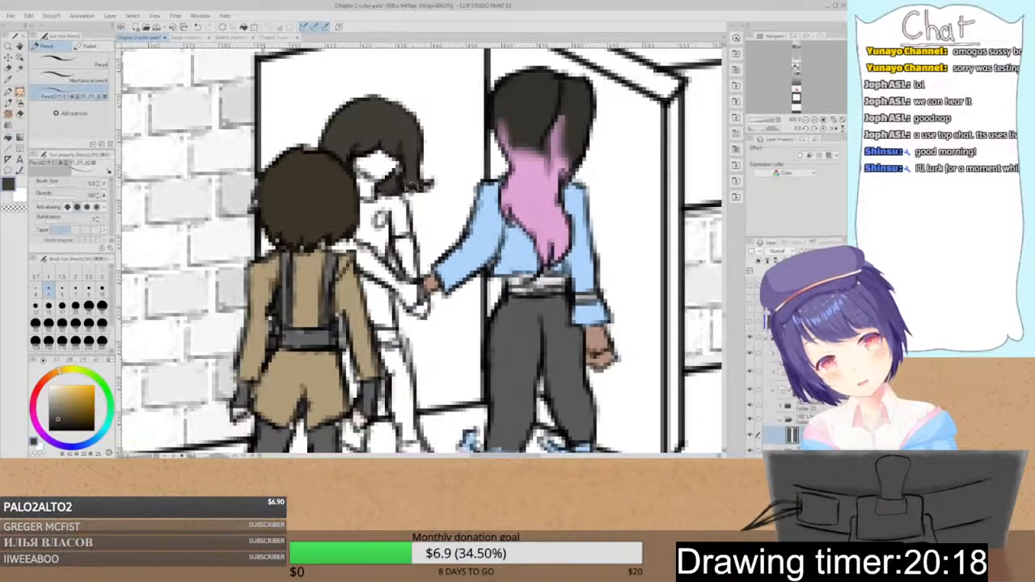
pyautogui.moveTo(399, 173); pyautogui.dragTo(374, 161)
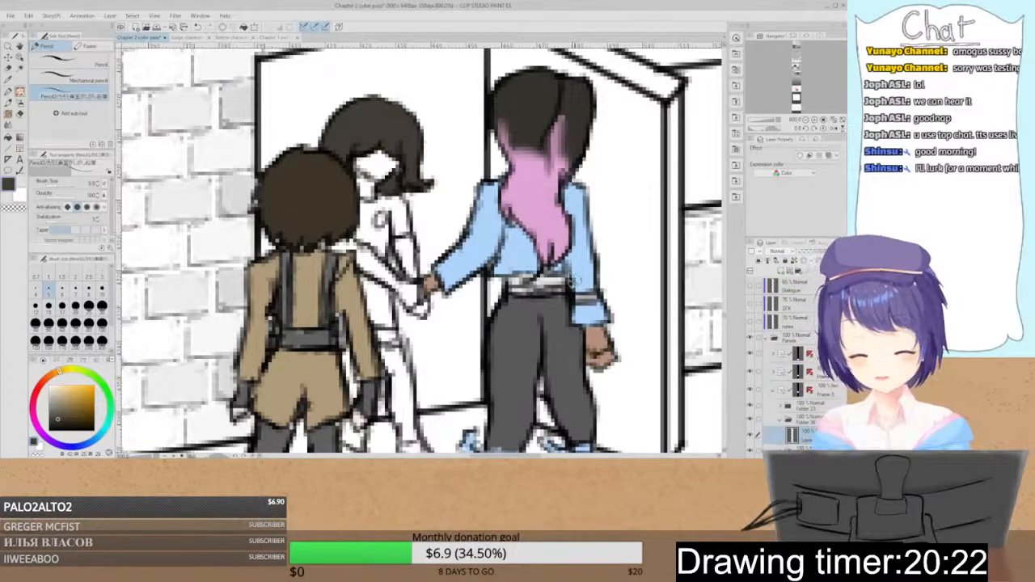
# - Fill the doorway woman's face and neck with the skin tone sampled from the Chapter 1 part 2 page
pyautogui.click(275, 38)
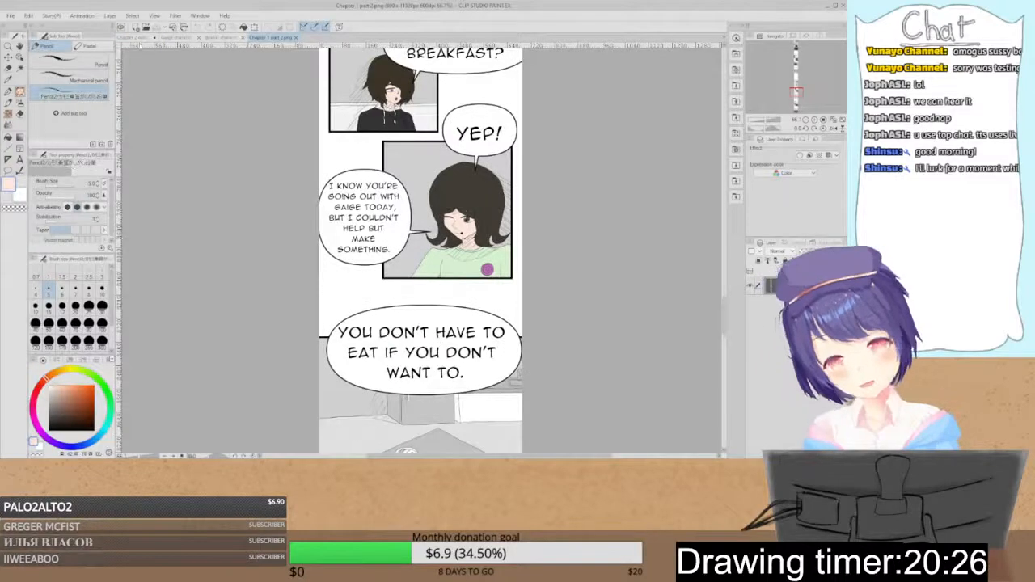
pyautogui.click(129, 38)
pyautogui.press('g')
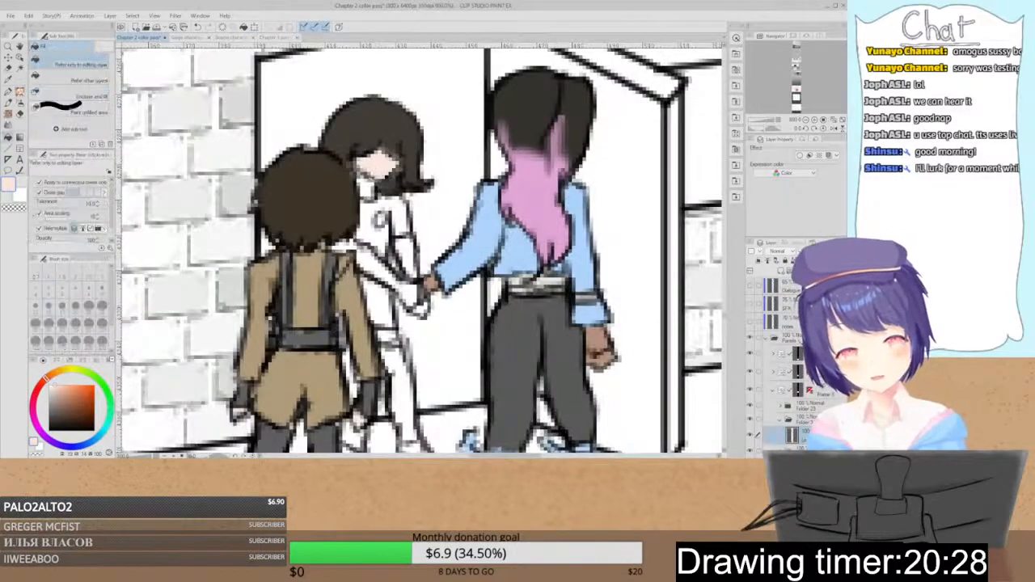
pyautogui.hotkey('ctrl', 'z')
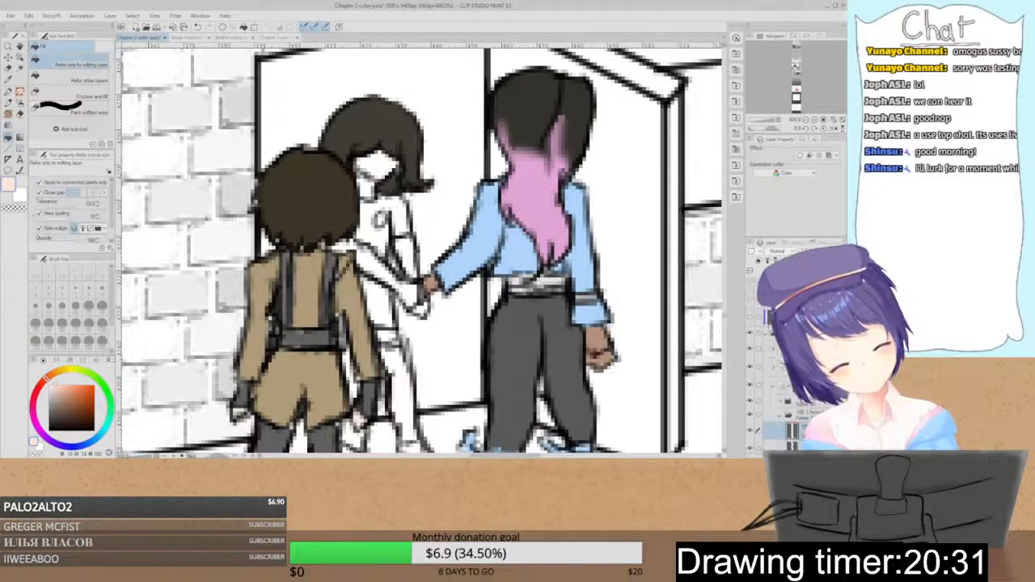
pyautogui.click(369, 186)
pyautogui.scroll(-1, 776, 388)
pyautogui.click(788, 387)
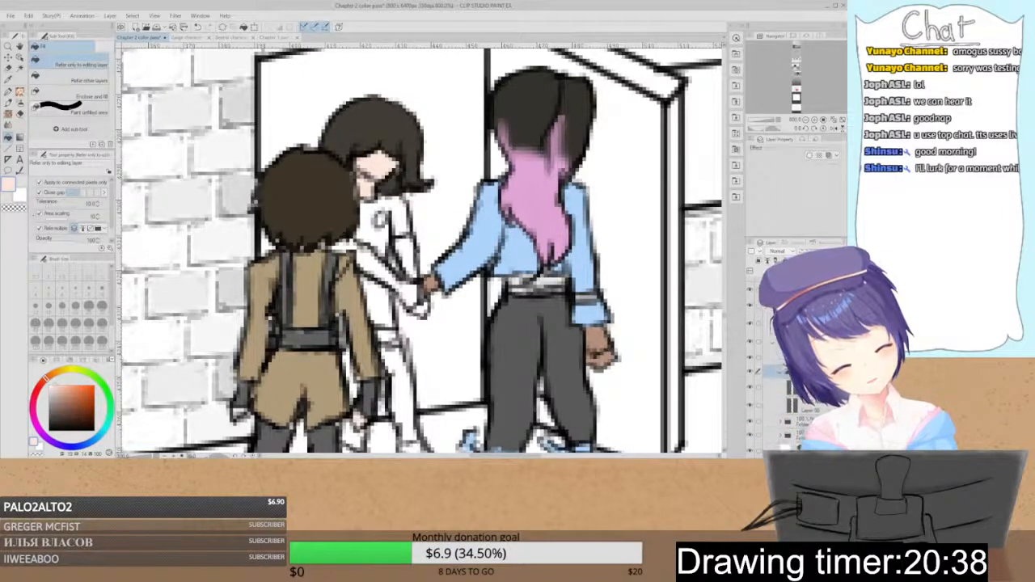
# - Colour the upper part and sleeves of the doorway woman's T-shirt with the pale green sampled from the Chapter 1 part 2 page
pyautogui.click(788, 419)
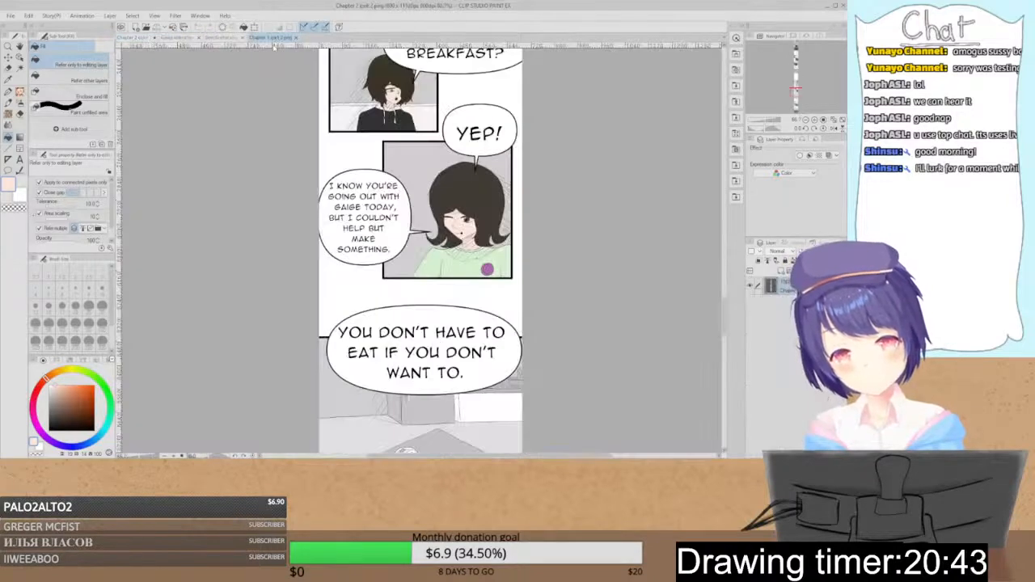
pyautogui.click(276, 38)
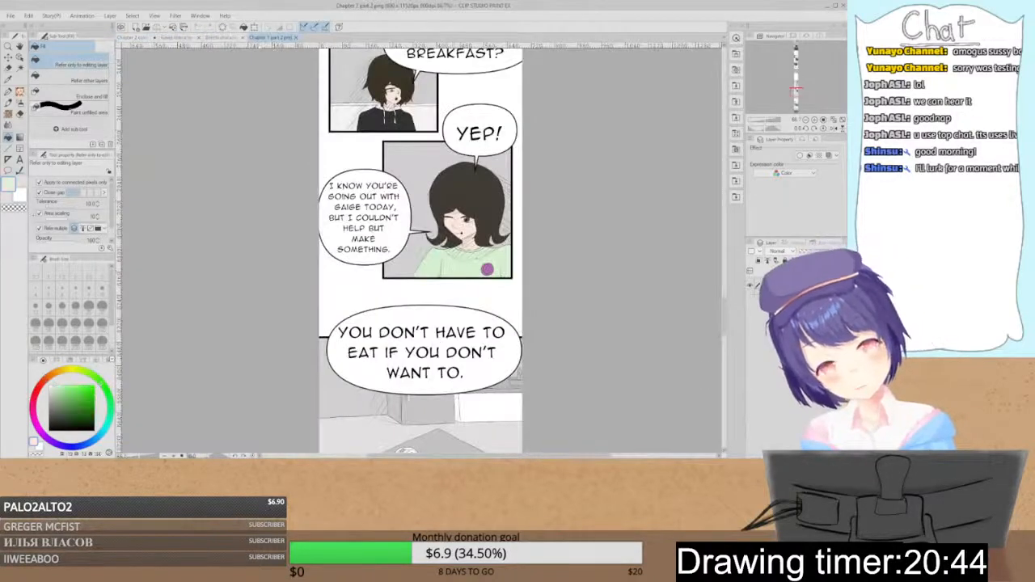
pyautogui.click(146, 38)
pyautogui.click(379, 229)
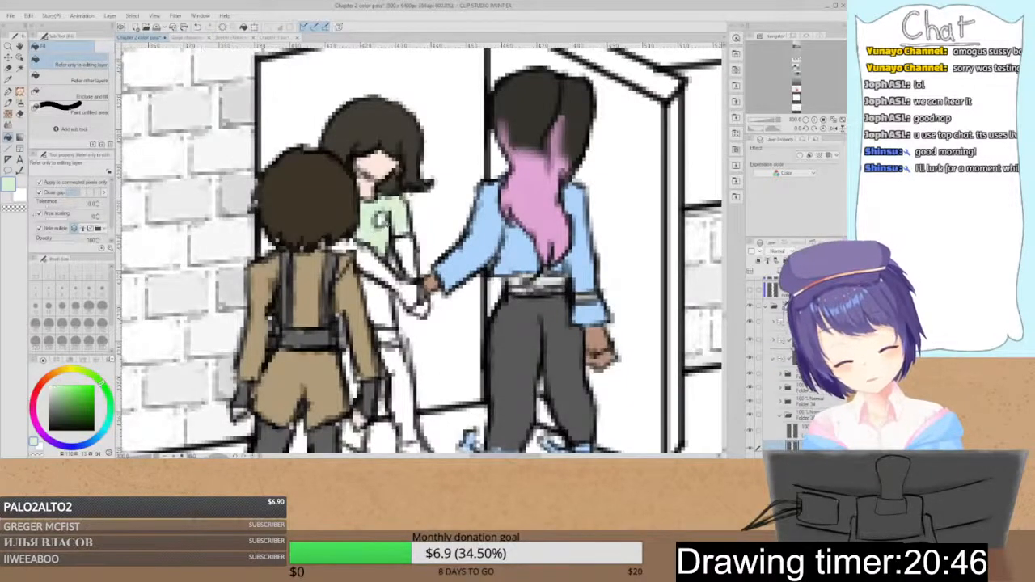
pyautogui.press('p')
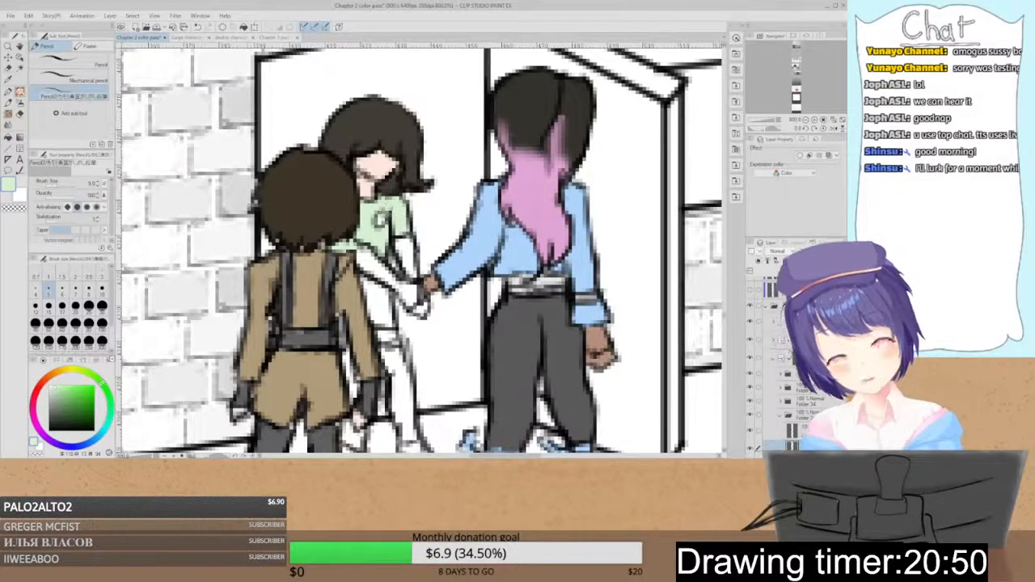
# - Paint the doorway woman's arms and hands with her skin tone and fill the lower part of her T-shirt with the same pale green
pyautogui.keyDown('alt'); pyautogui.click(383, 178); pyautogui.keyUp('alt')
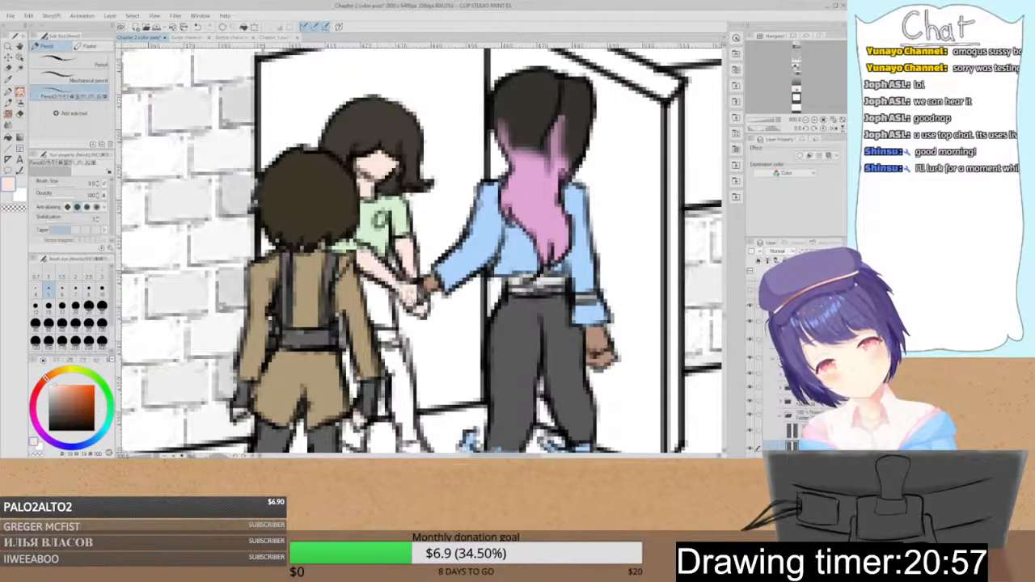
pyautogui.keyDown('alt'); pyautogui.click(379, 242); pyautogui.keyUp('alt')
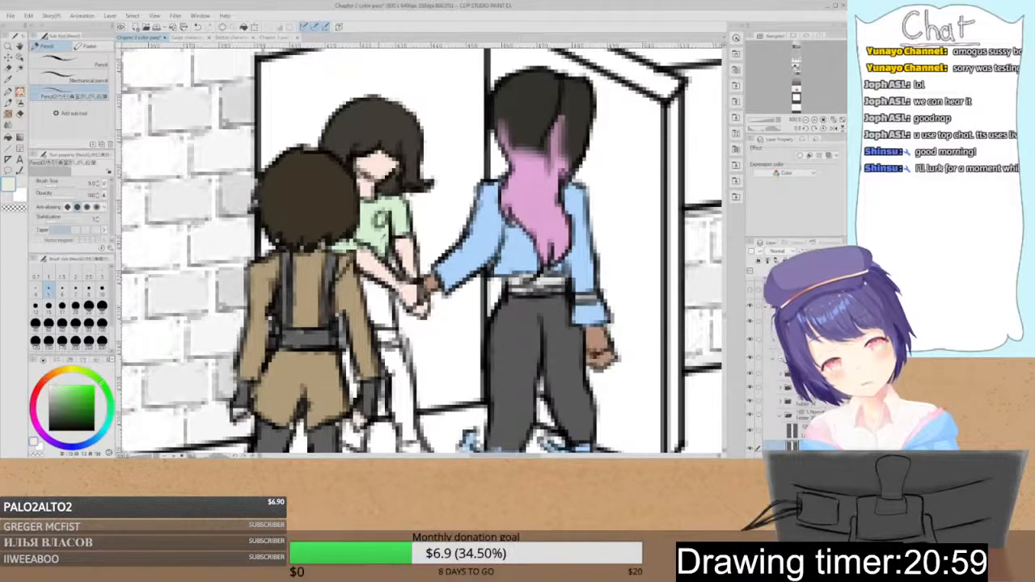
pyautogui.press('g')
pyautogui.click(376, 302)
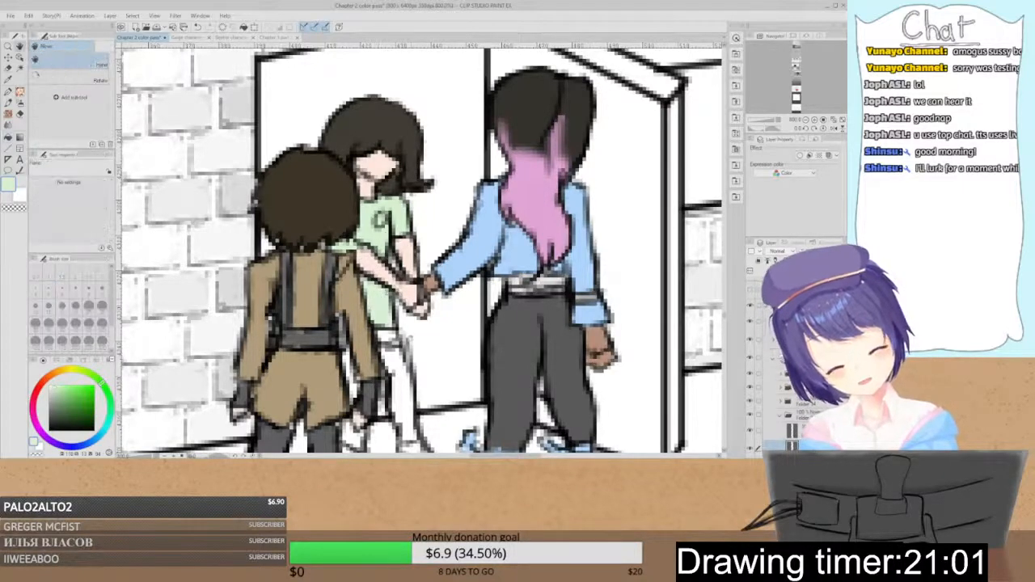
# - Colour the doorway woman's shorts with the dark grey sampled from her seated figure in the Chapter 1 part 2 breakfast scene
pyautogui.press('p')
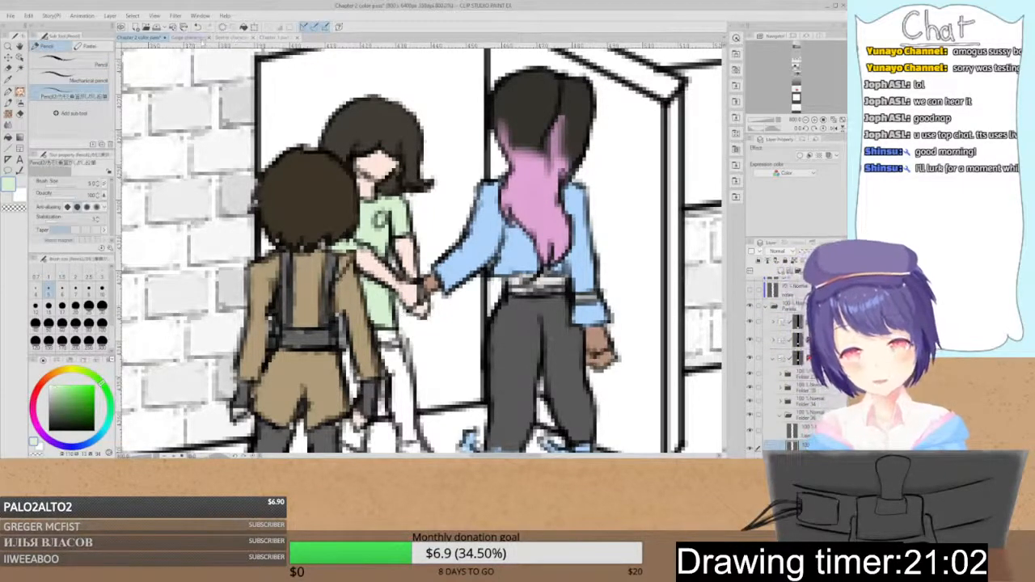
pyautogui.click(273, 38)
pyautogui.moveTo(722, 315); pyautogui.dragTo(722, 281)
pyautogui.keyDown('alt'); pyautogui.click(455, 388); pyautogui.keyUp('alt')
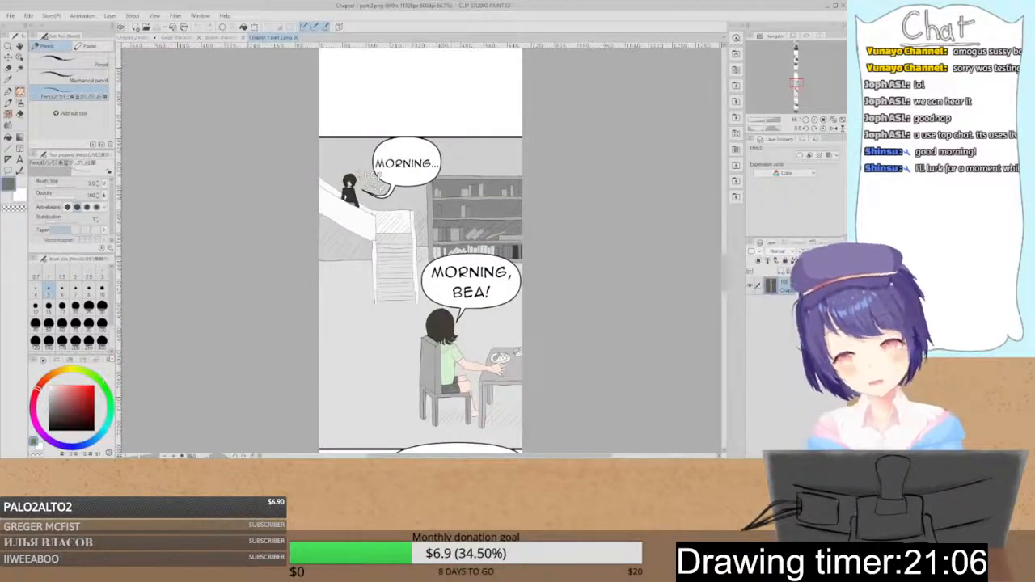
pyautogui.click(139, 37)
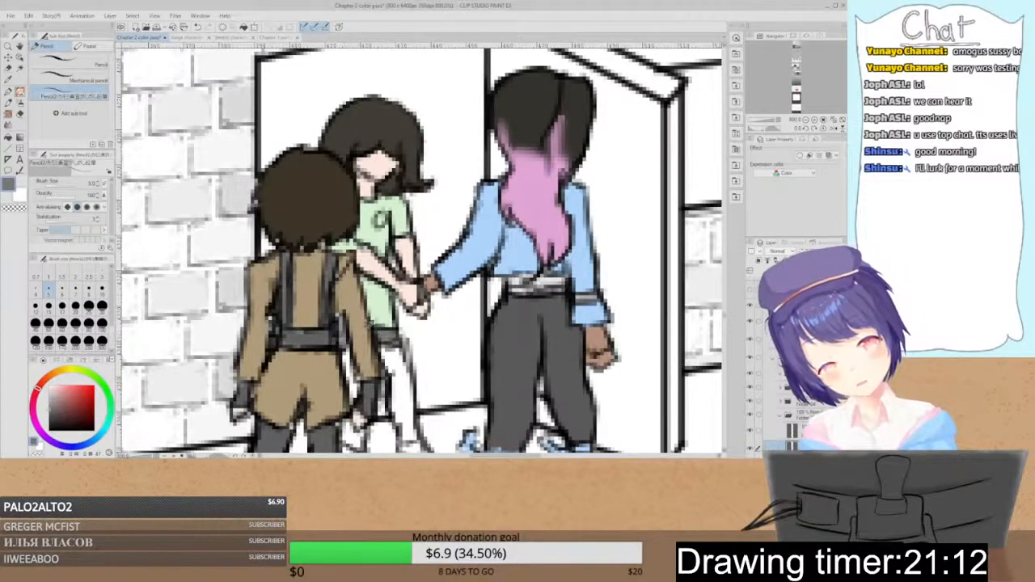
# - Paint the doorway woman's legs with her sampled skin tone and her shoes with a muted light blue
pyautogui.keyDown('alt'); pyautogui.click(408, 257); pyautogui.keyUp('alt')
pyautogui.scroll(-3, 420, 258)
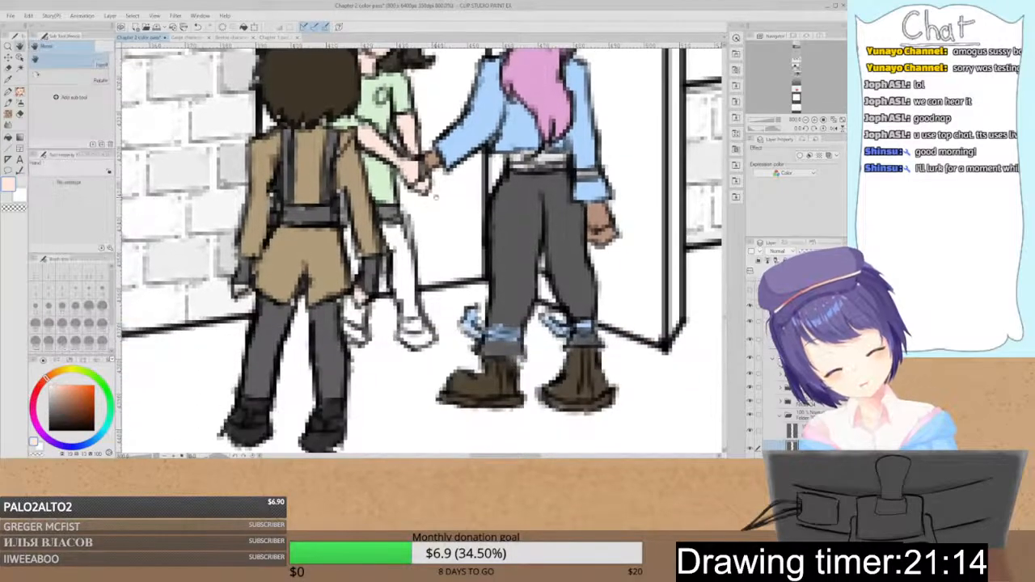
pyautogui.moveTo(383, 228)
pyautogui.mouseDown()
pyautogui.moveTo(413, 296)
pyautogui.moveTo(412, 325)
pyautogui.moveTo(358, 314)
pyautogui.mouseUp()
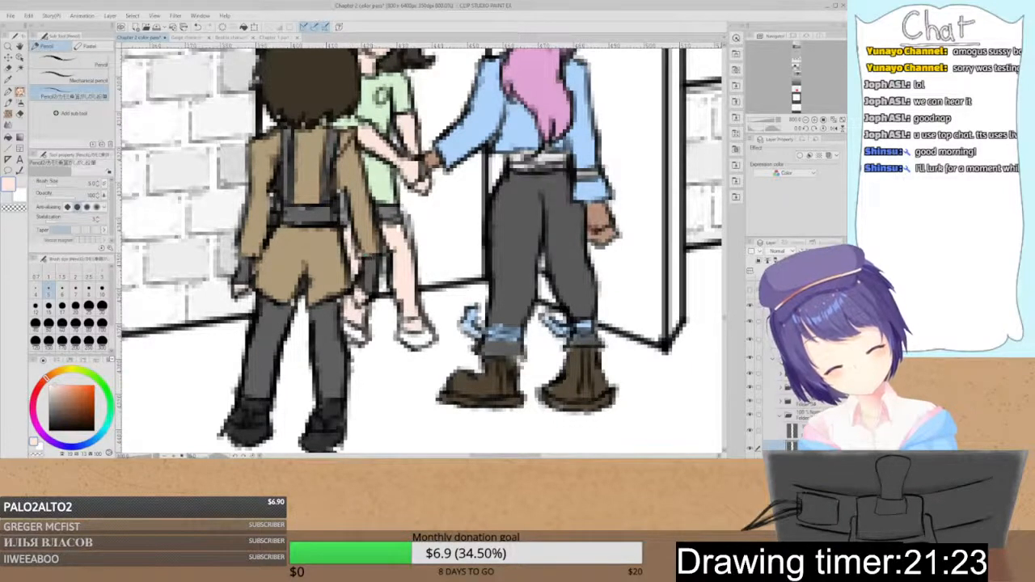
pyautogui.click(100, 435)
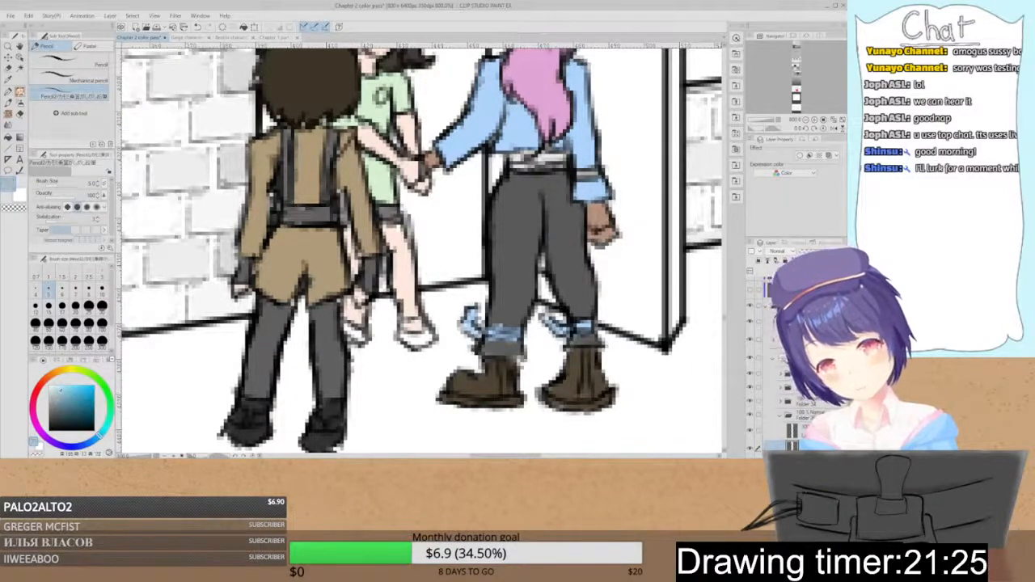
pyautogui.moveTo(354, 330); pyautogui.dragTo(433, 335)
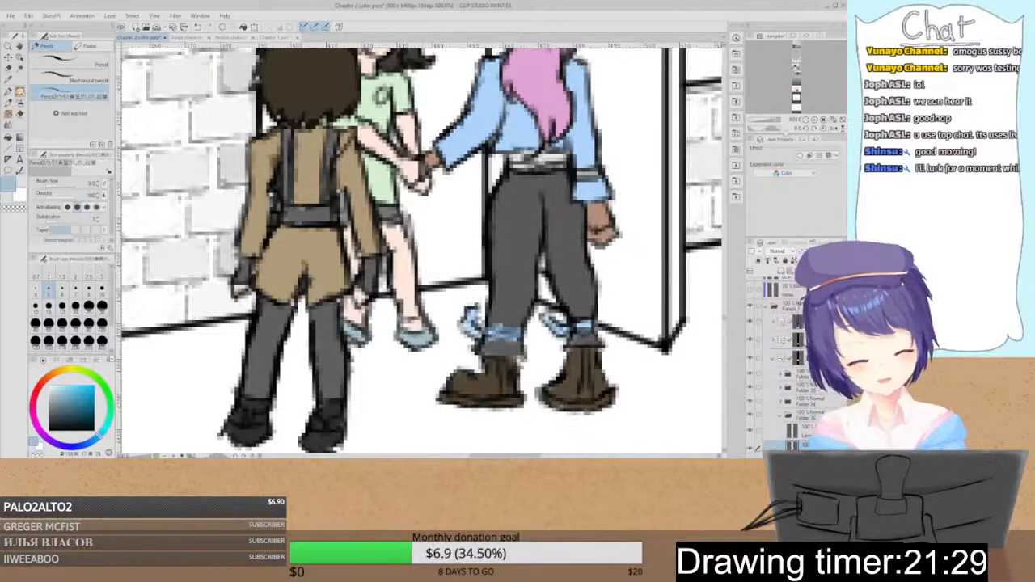
# - Review the coloured figures within the whole house panel and toggle the visibility of the layers in their folder to check what each holds
pyautogui.click(806, 122)
pyautogui.press('space')
pyautogui.moveTo(486, 188); pyautogui.dragTo(472, 337)
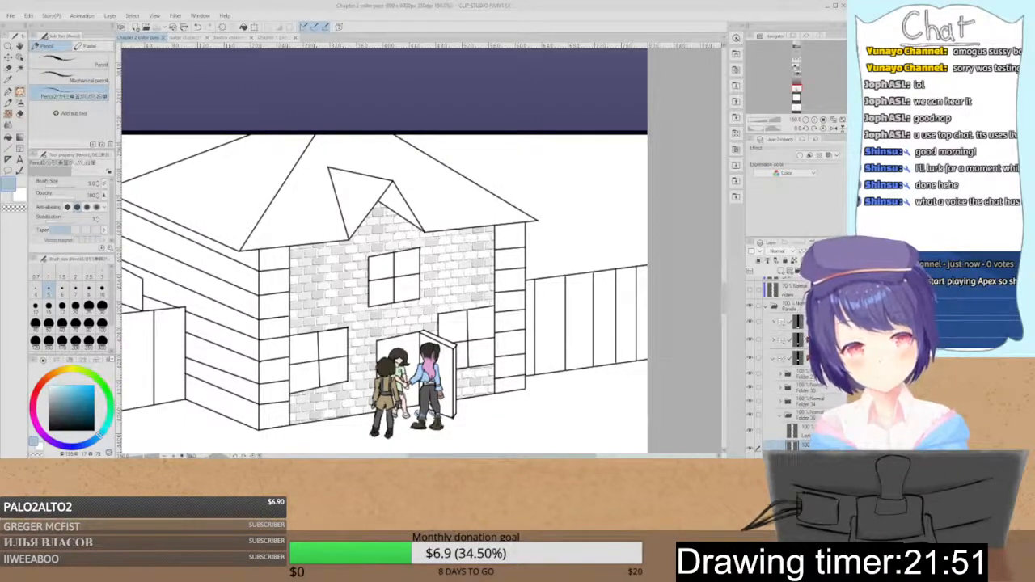
pyautogui.scroll(-3, 754, 398)
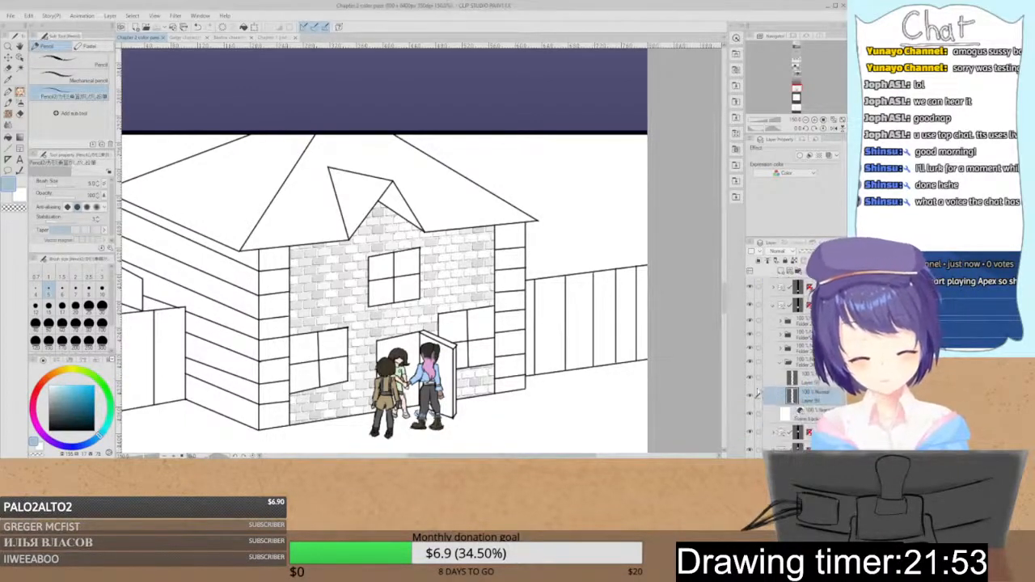
pyautogui.click(780, 363)
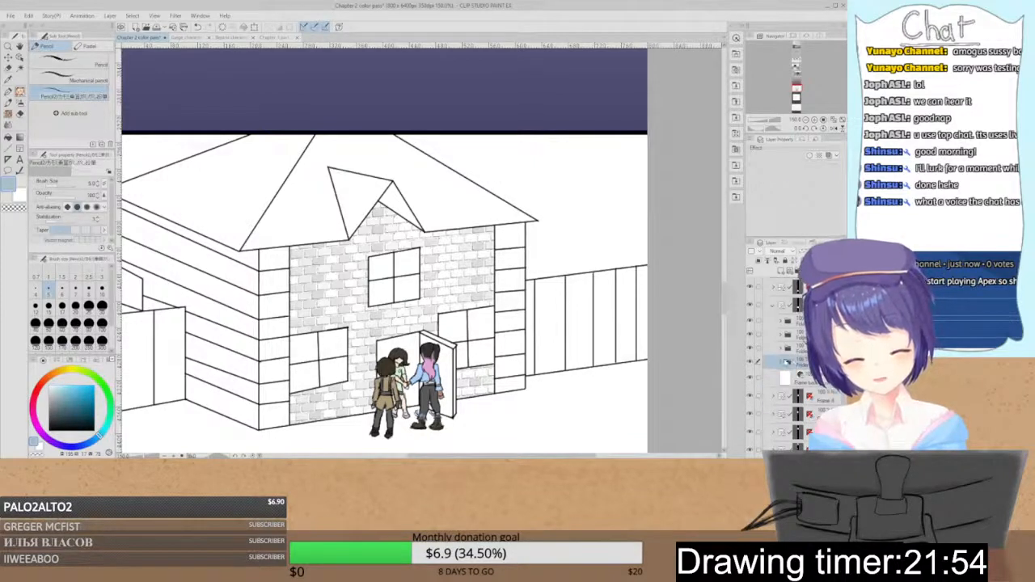
pyautogui.click(788, 363)
pyautogui.click(750, 379)
pyautogui.click(751, 380)
pyautogui.click(750, 398)
pyautogui.click(750, 398)
pyautogui.click(750, 379)
pyautogui.click(750, 379)
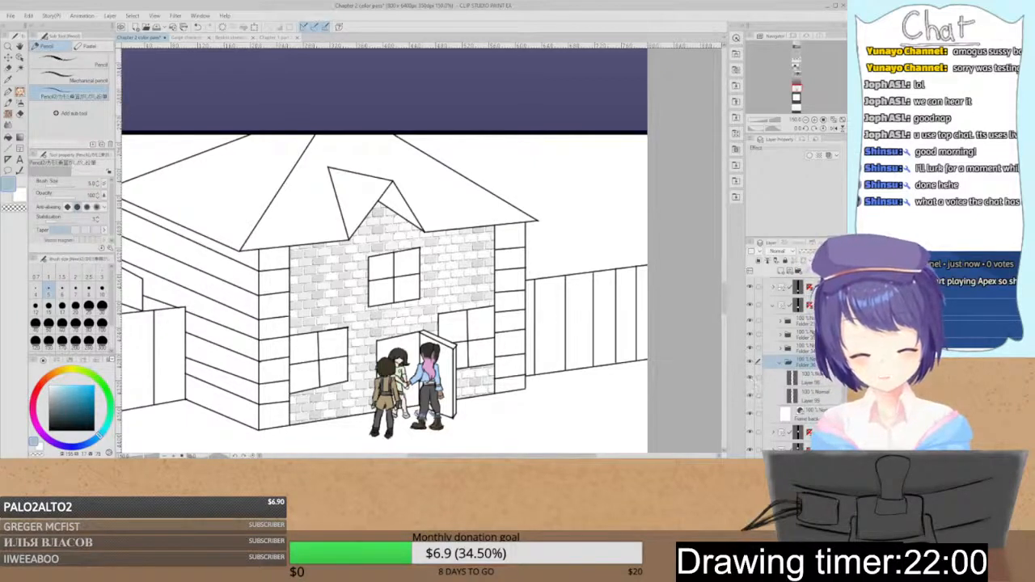
pyautogui.click(751, 397)
pyautogui.click(751, 395)
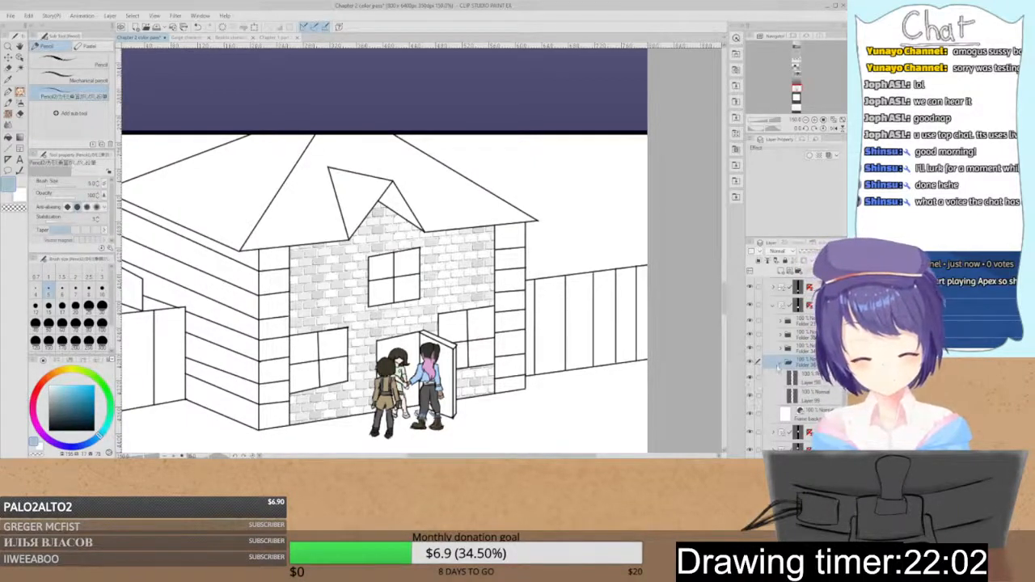
# - Create a new folder containing an empty raster layer just above the house panel's frame background
pyautogui.click(778, 364)
pyautogui.click(796, 378)
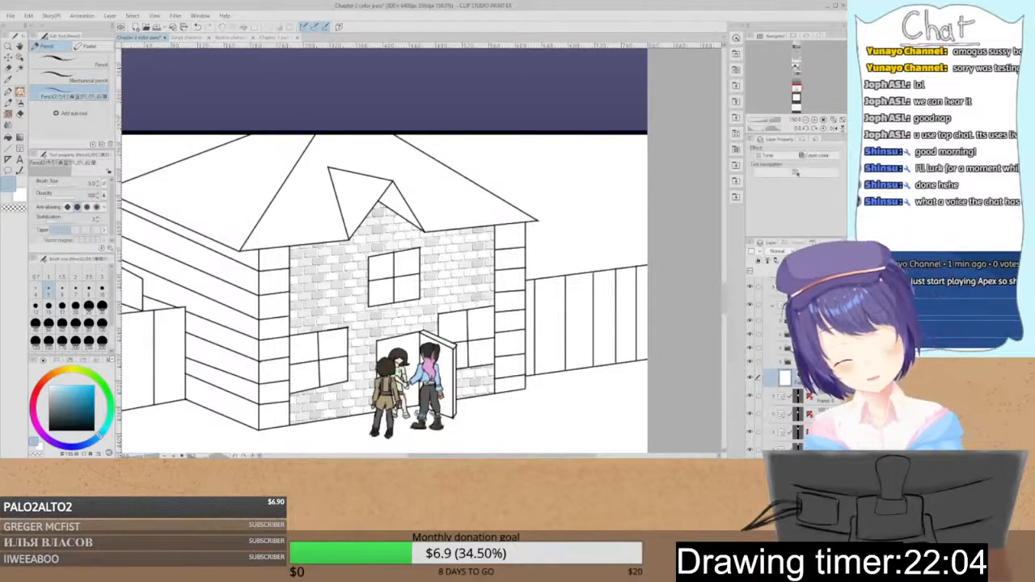
pyautogui.click(797, 271)
pyautogui.click(781, 270)
# - Browse the Chapter 1 reference files for the house, open Chapter 1 part 2 color and rendering, and find its exterior house panel
pyautogui.click(283, 38)
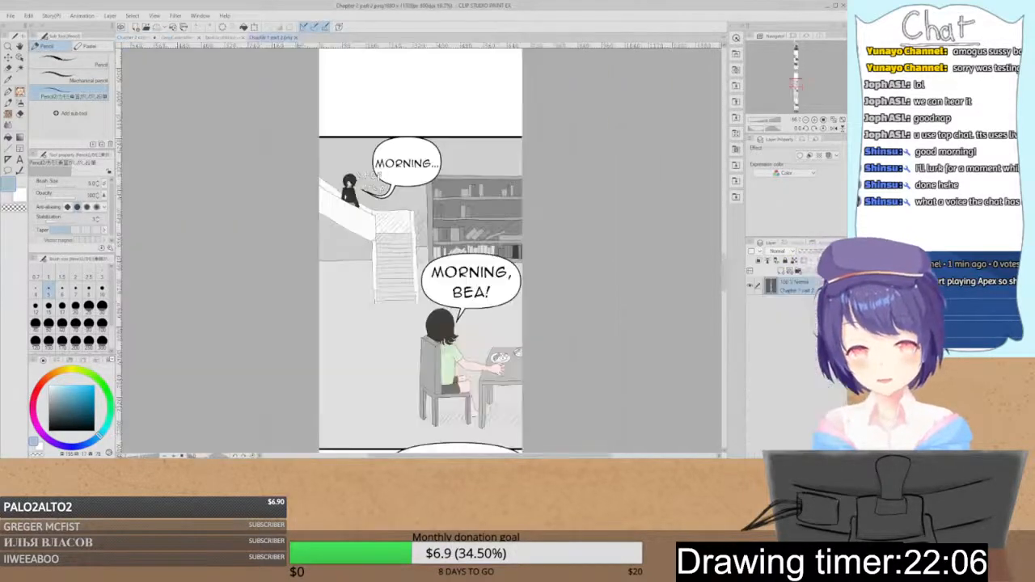
pyautogui.click(296, 38)
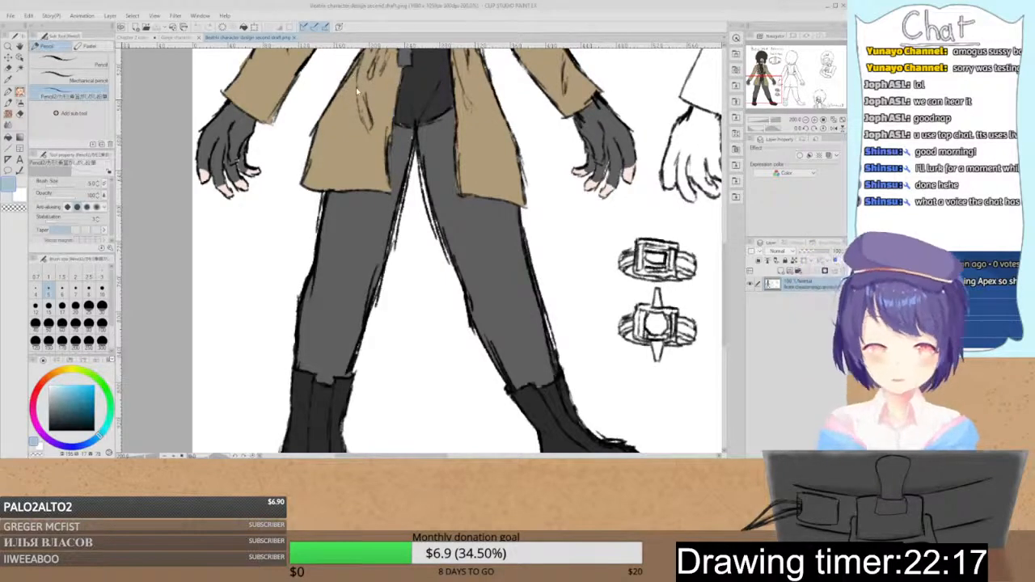
pyautogui.click(283, 37)
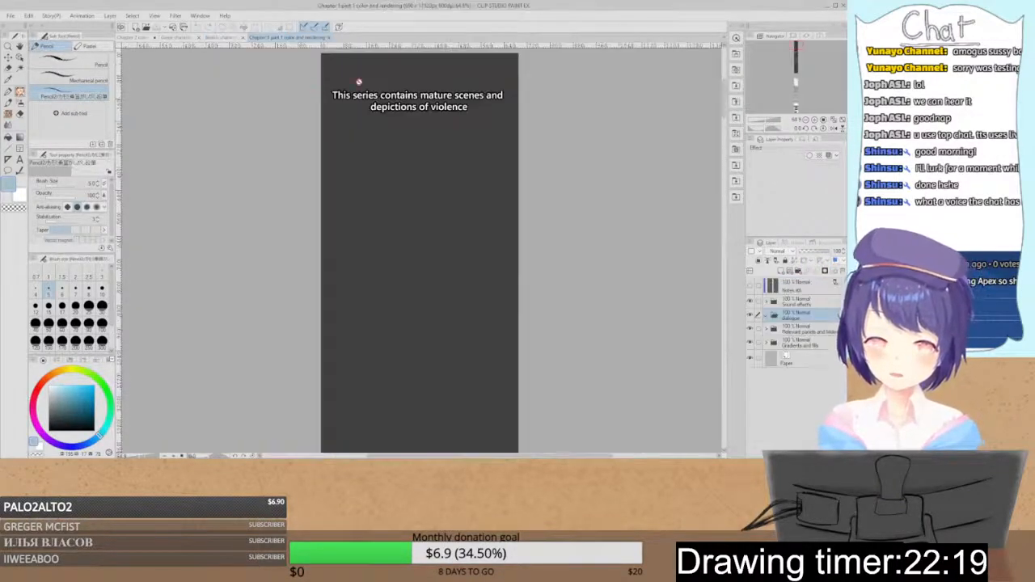
pyautogui.scroll(-10, 716, 320)
pyautogui.scroll(-10, 717, 320)
pyautogui.scroll(3, 703, 388)
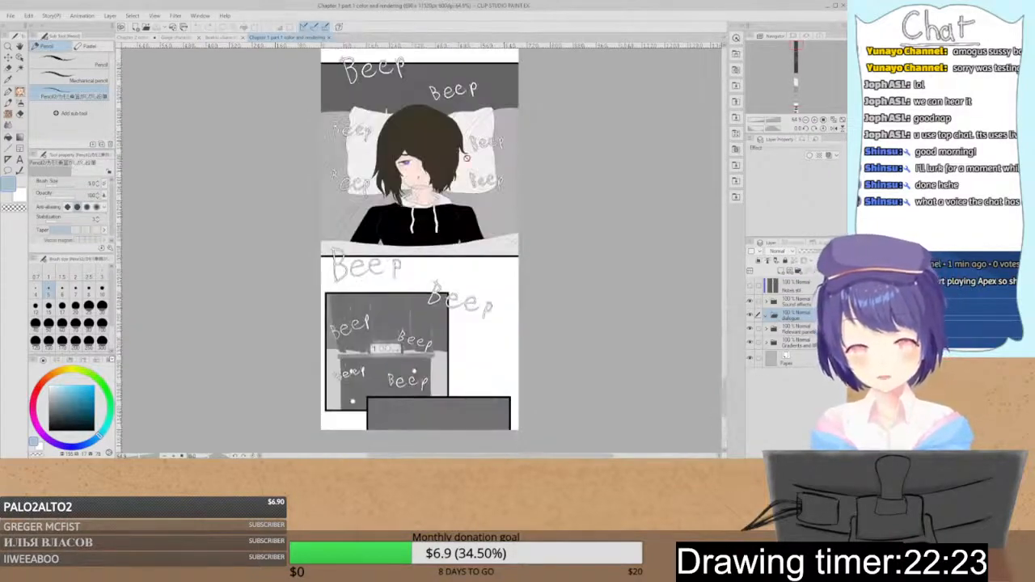
pyautogui.click(328, 37)
pyautogui.click(146, 28)
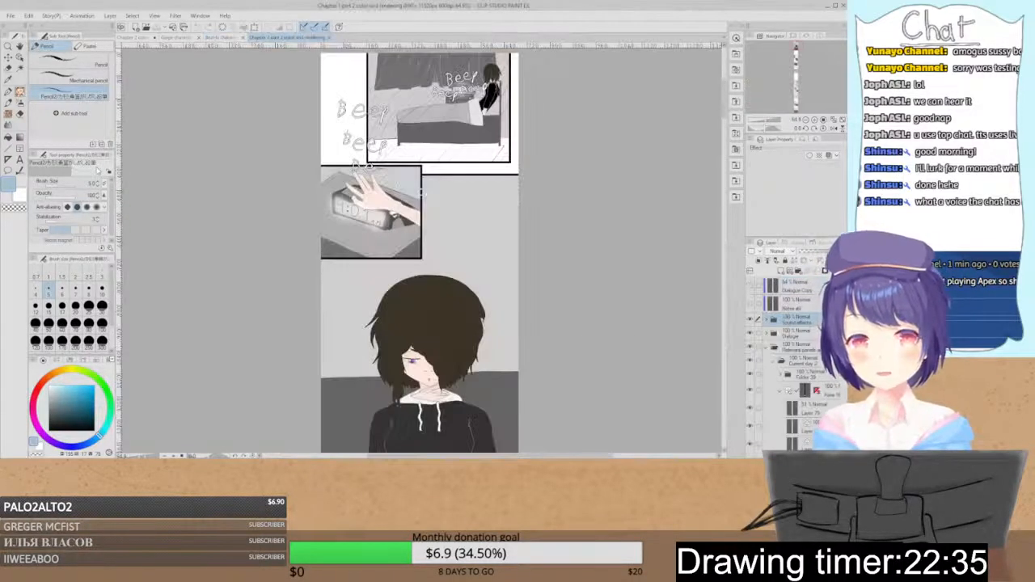
pyautogui.moveTo(726, 111); pyautogui.dragTo(726, 239)
pyautogui.click(814, 120)
pyautogui.click(814, 119)
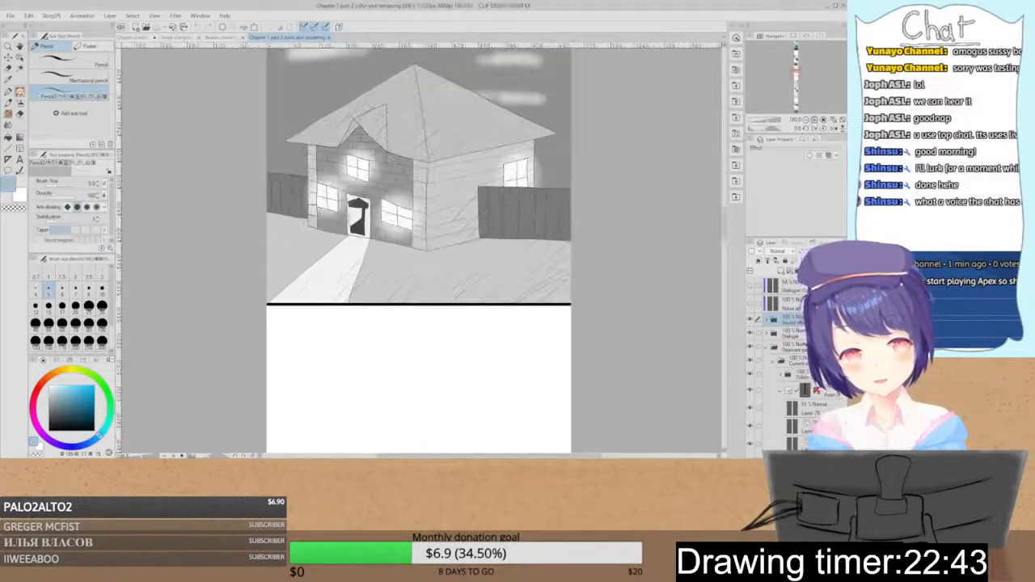
pyautogui.moveTo(725, 225); pyautogui.dragTo(726, 221)
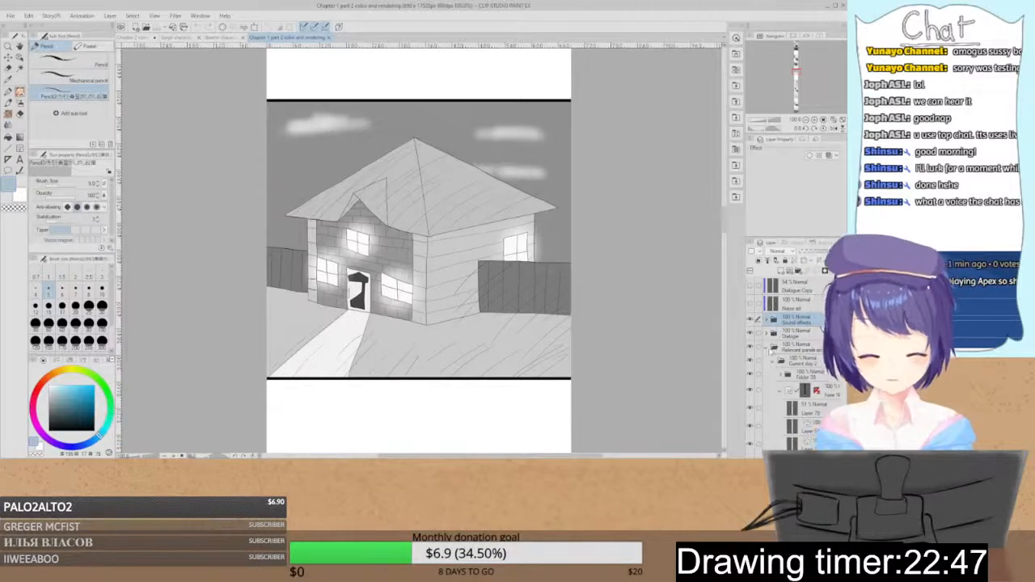
# - Locate the frame folder inside the Current day folder that holds the Chapter 1 exterior house panel and expand it
pyautogui.click(796, 375)
pyautogui.click(804, 391)
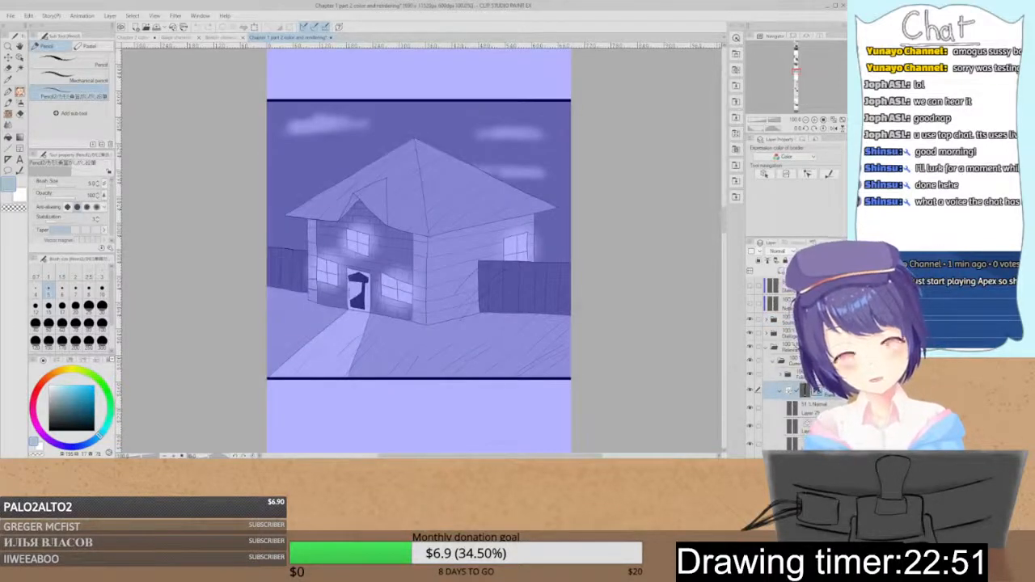
pyautogui.scroll(-5, 772, 363)
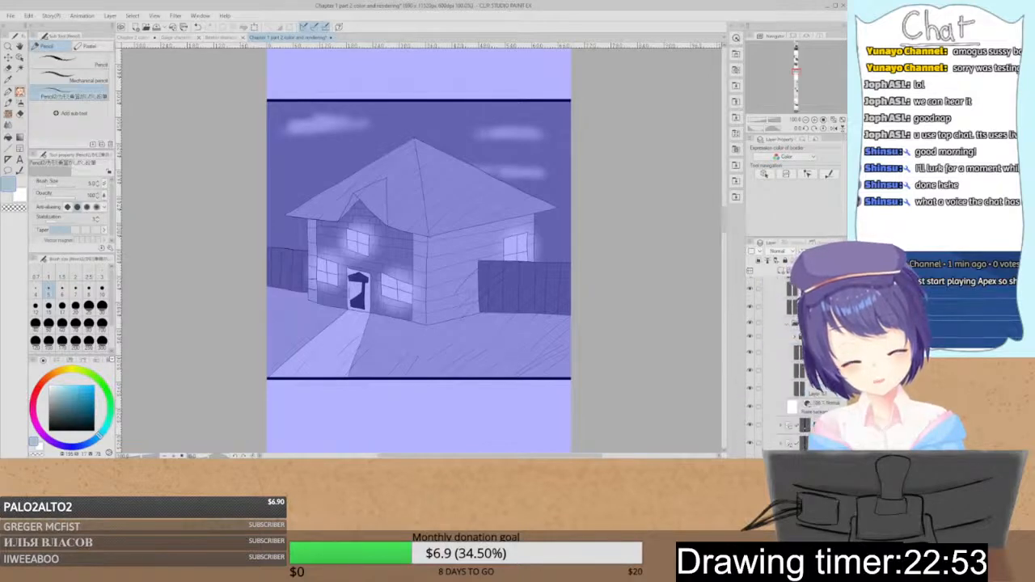
pyautogui.click(780, 296)
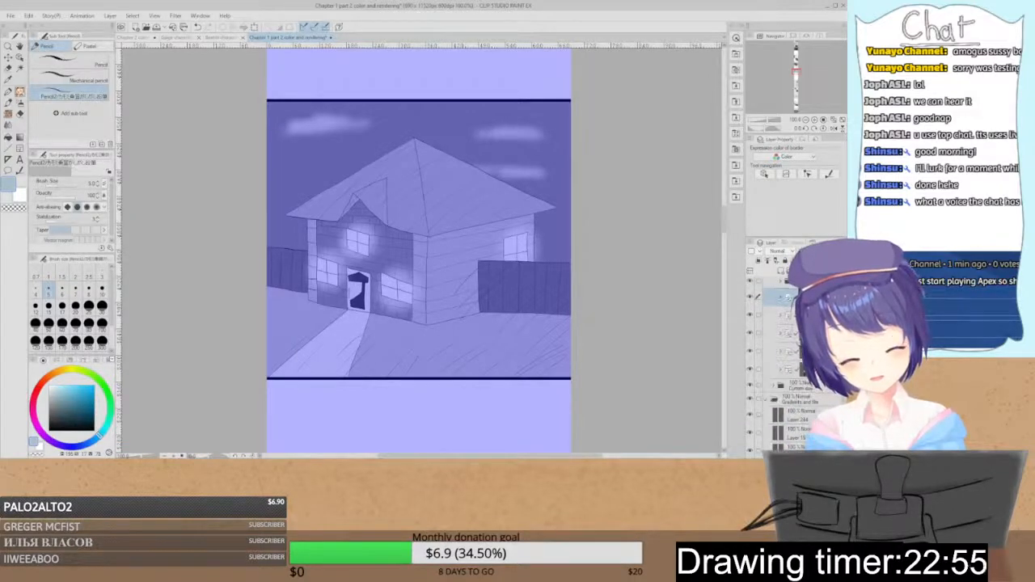
pyautogui.click(788, 351)
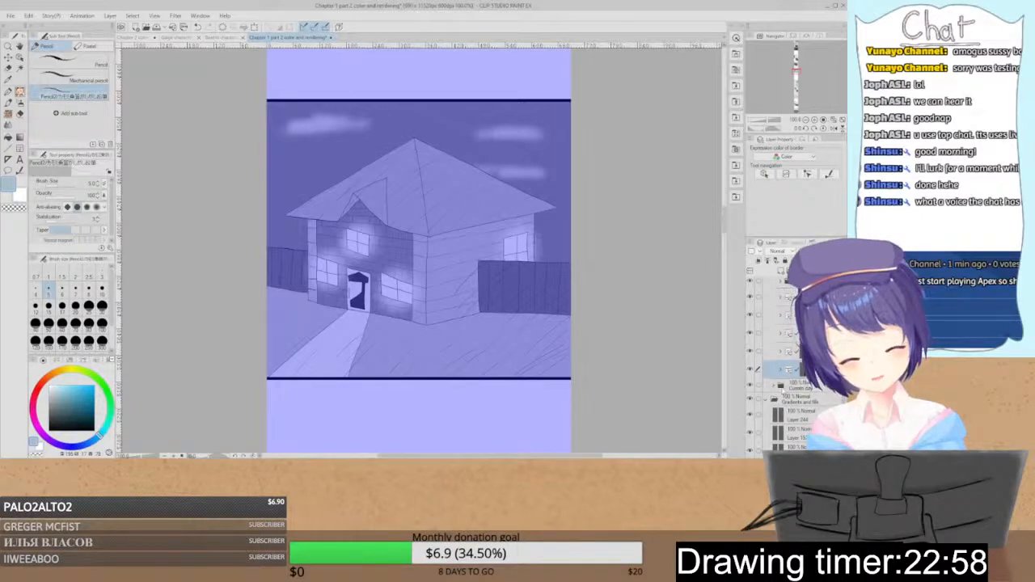
pyautogui.click(791, 385)
pyautogui.click(773, 386)
pyautogui.click(815, 401)
pyautogui.click(814, 418)
pyautogui.click(815, 401)
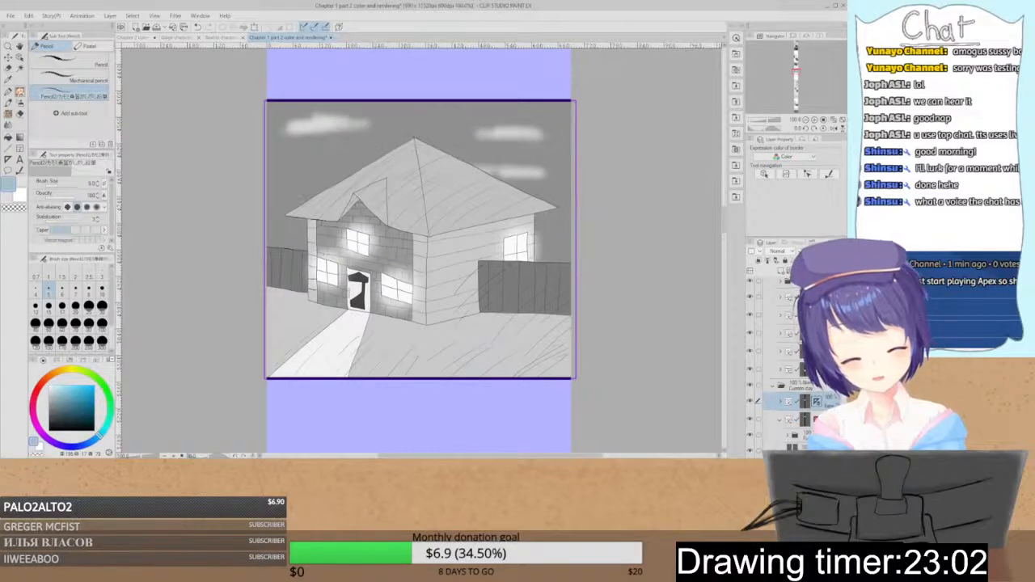
pyautogui.keyDown('shift'); pyautogui.click(816, 401); pyautogui.keyUp('shift')
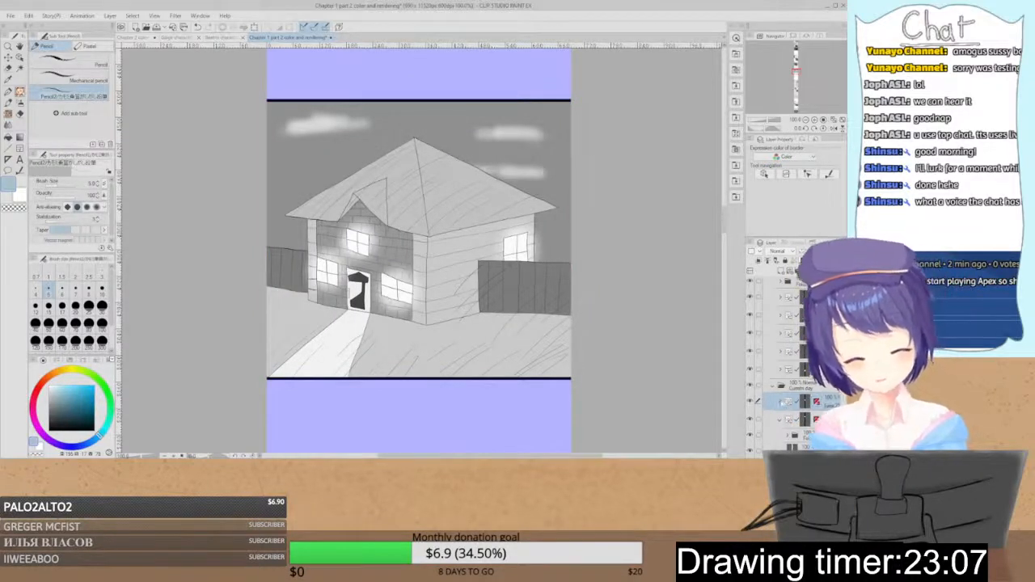
# - Identify the Chapter 1 house's line art folder and hide the hatching and window glow to expose the flat greys
pyautogui.click(750, 418)
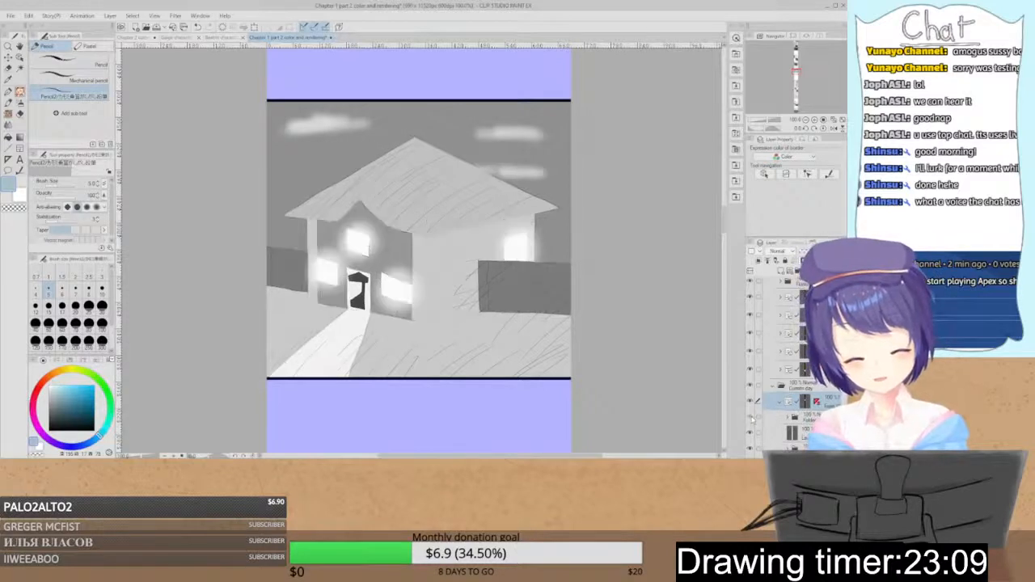
pyautogui.click(750, 418)
pyautogui.scroll(-2, 750, 404)
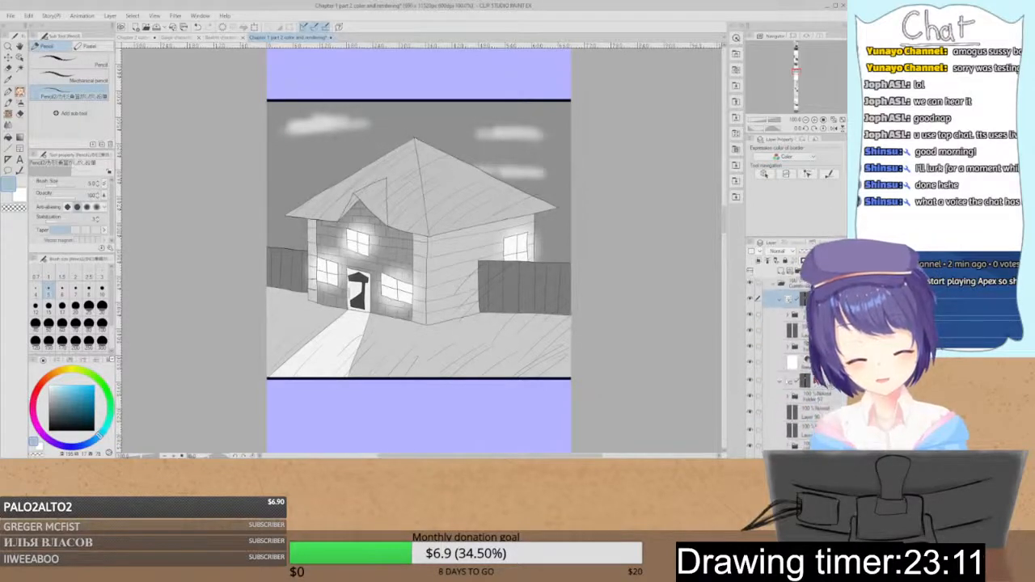
pyautogui.click(750, 347)
pyautogui.click(749, 350)
pyautogui.click(749, 352)
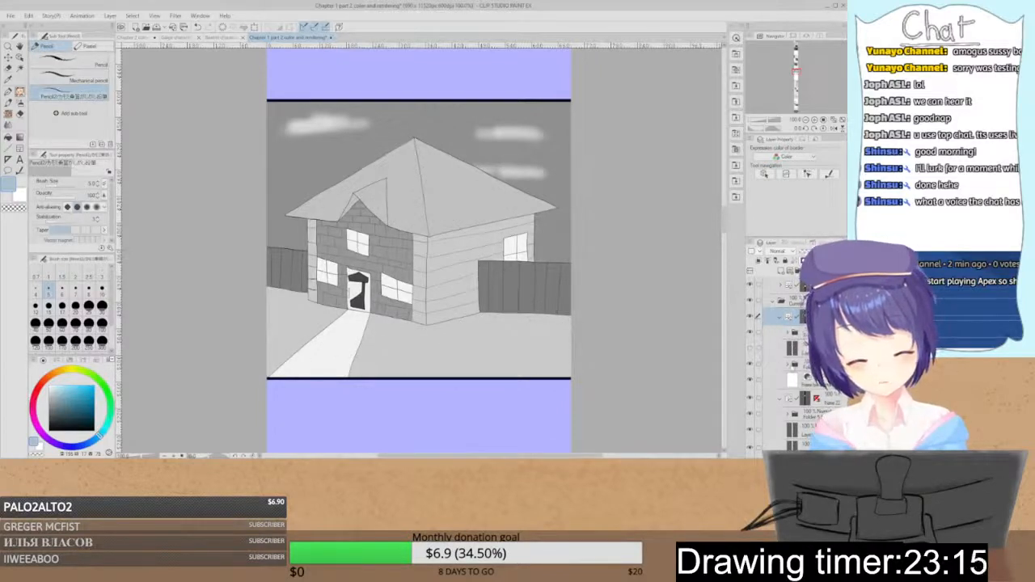
# - Expand the Chapter 1 house's flat-colour folder, toggle its layers to check what each holds, and select the uppermost one
pyautogui.click(786, 363)
pyautogui.click(749, 380)
pyautogui.click(750, 381)
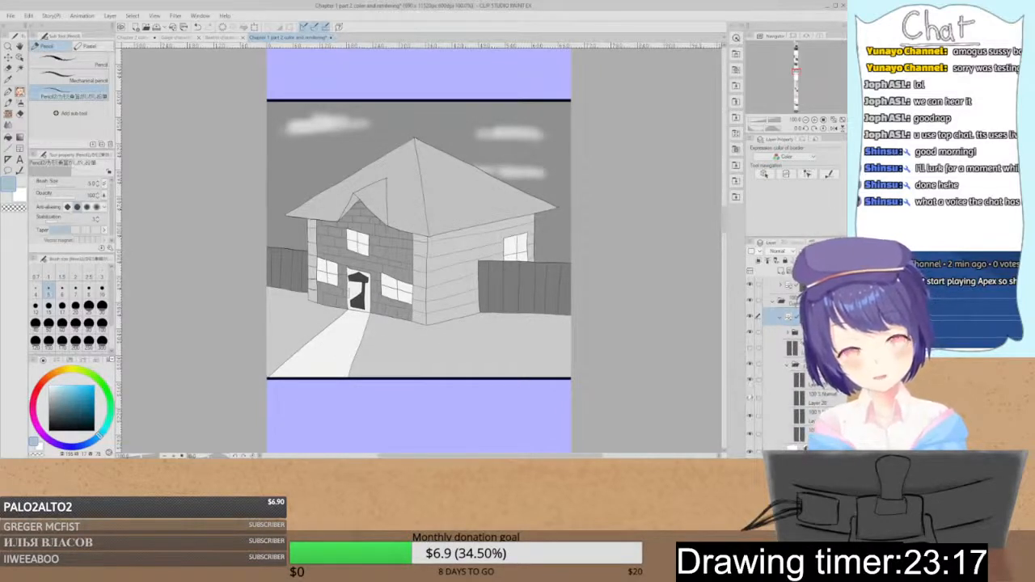
pyautogui.click(750, 414)
pyautogui.click(750, 414)
pyautogui.click(750, 432)
pyautogui.click(750, 432)
pyautogui.click(812, 381)
pyautogui.click(37, 389)
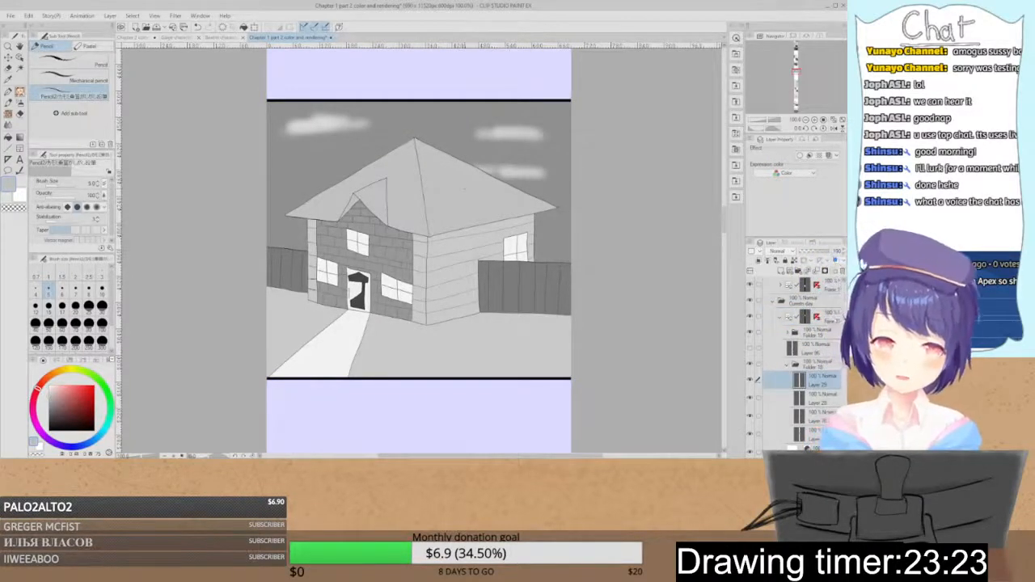
# - Return to the Chapter 2 house panel, frame the house front with the figures, and toggle its layer folders to check their contents
pyautogui.click(139, 37)
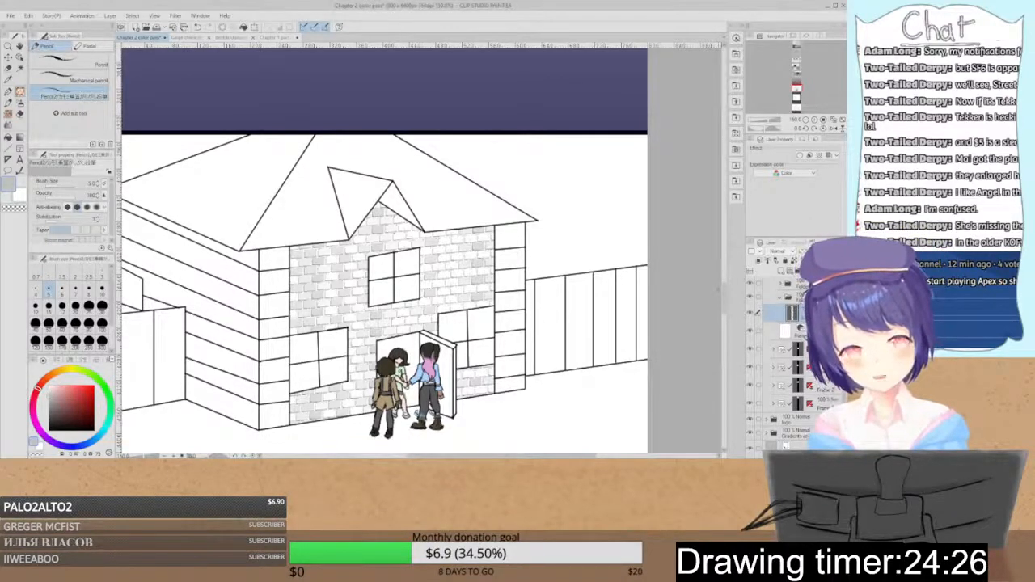
pyautogui.scroll(-3, 383, 250)
pyautogui.click(814, 120)
pyautogui.moveTo(725, 312); pyautogui.dragTo(726, 307)
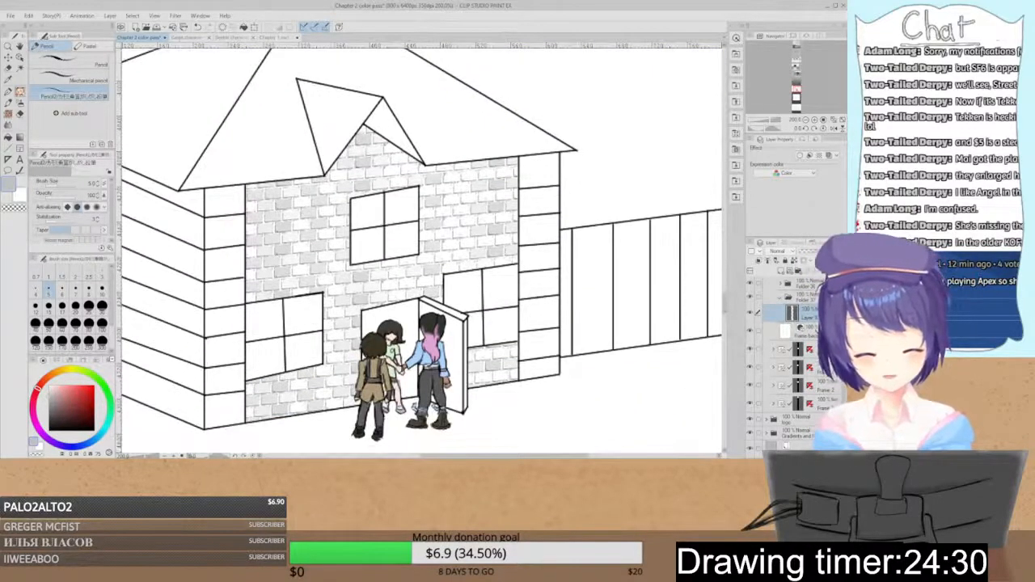
pyautogui.moveTo(503, 456); pyautogui.dragTo(489, 456)
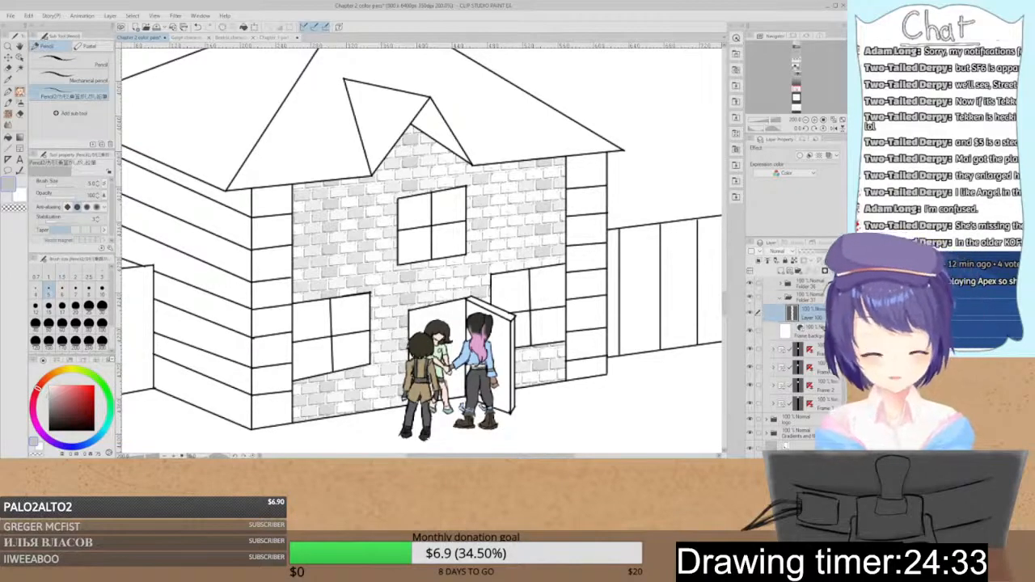
pyautogui.scroll(4, 788, 356)
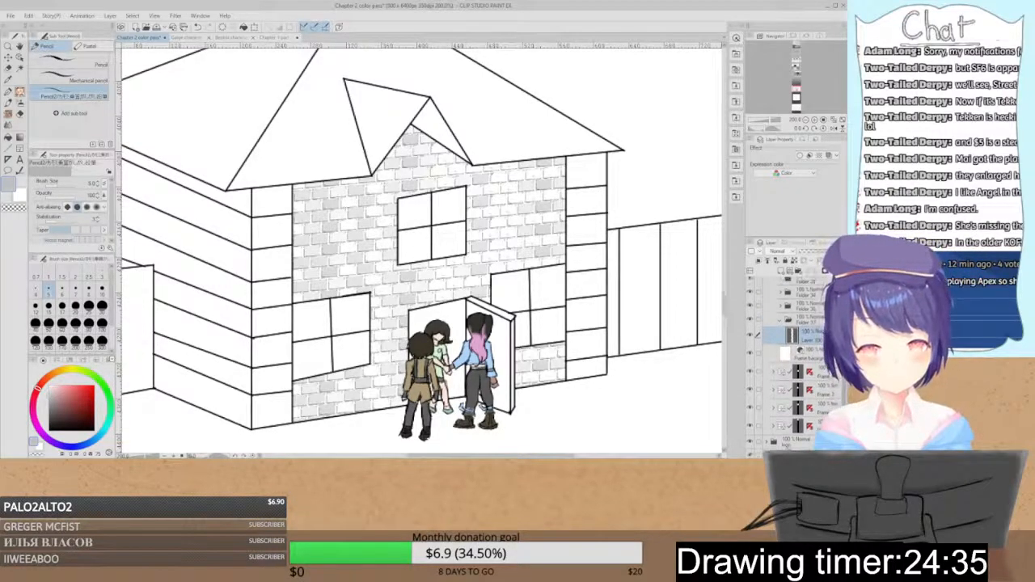
pyautogui.click(750, 294)
pyautogui.click(749, 295)
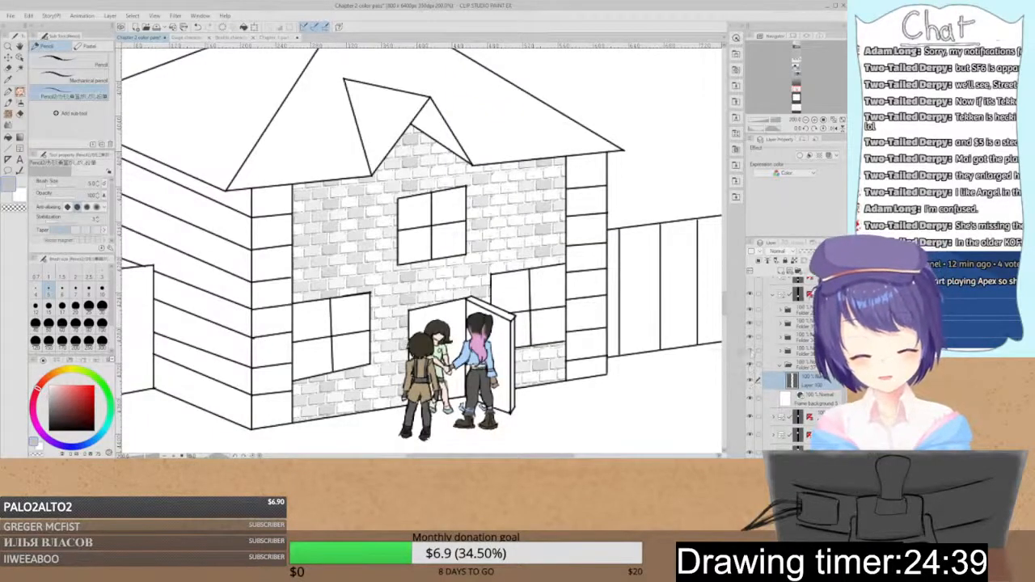
pyautogui.click(750, 351)
pyautogui.click(749, 351)
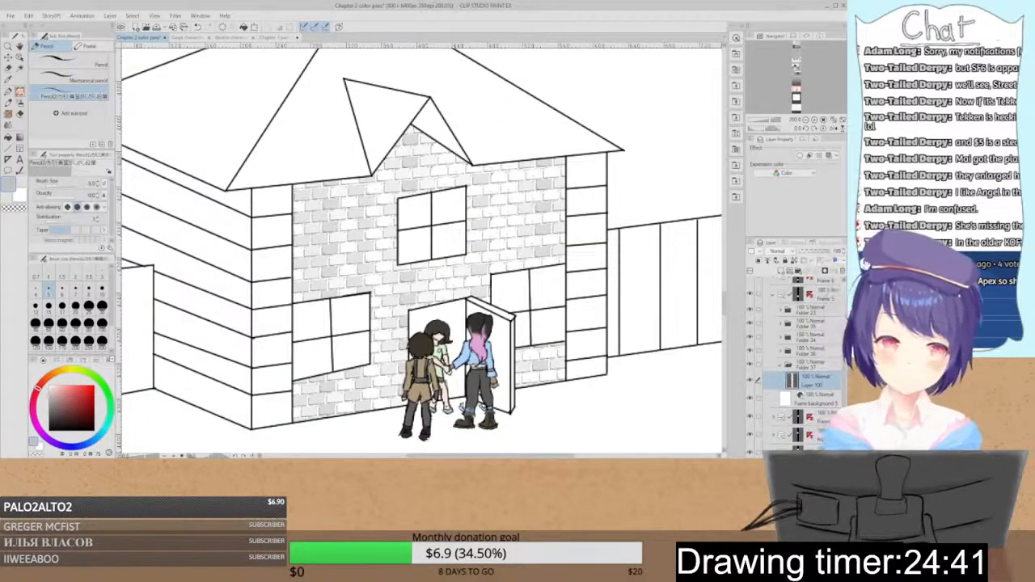
# - Fill all the roof faces and the gable of the Chapter 2 house with the grey from the Chapter 1 house's roof
pyautogui.click(275, 38)
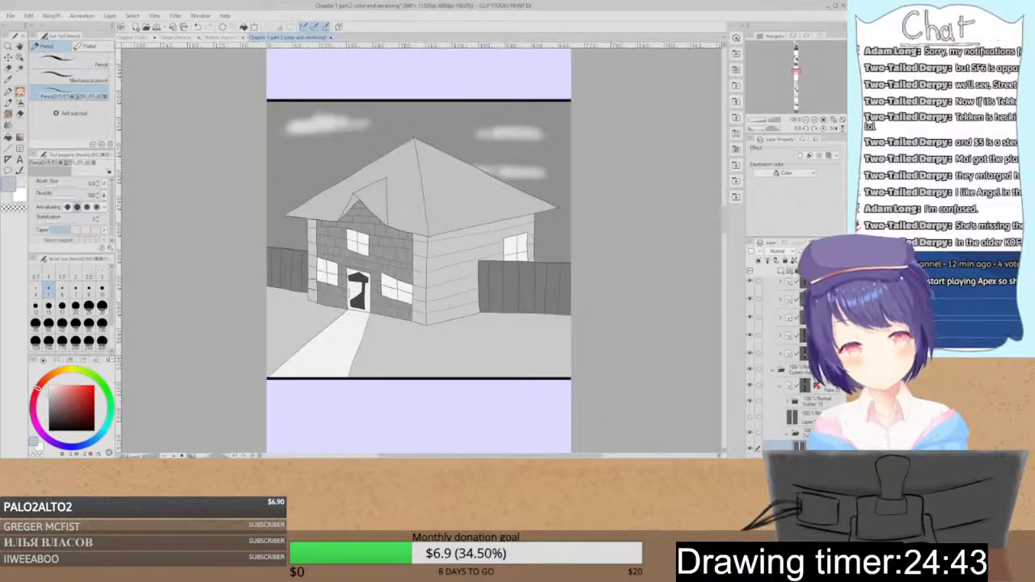
pyautogui.click(139, 37)
pyautogui.moveTo(498, 126); pyautogui.dragTo(574, 214)
pyautogui.click(511, 168)
pyautogui.click(487, 204)
pyautogui.click(514, 210)
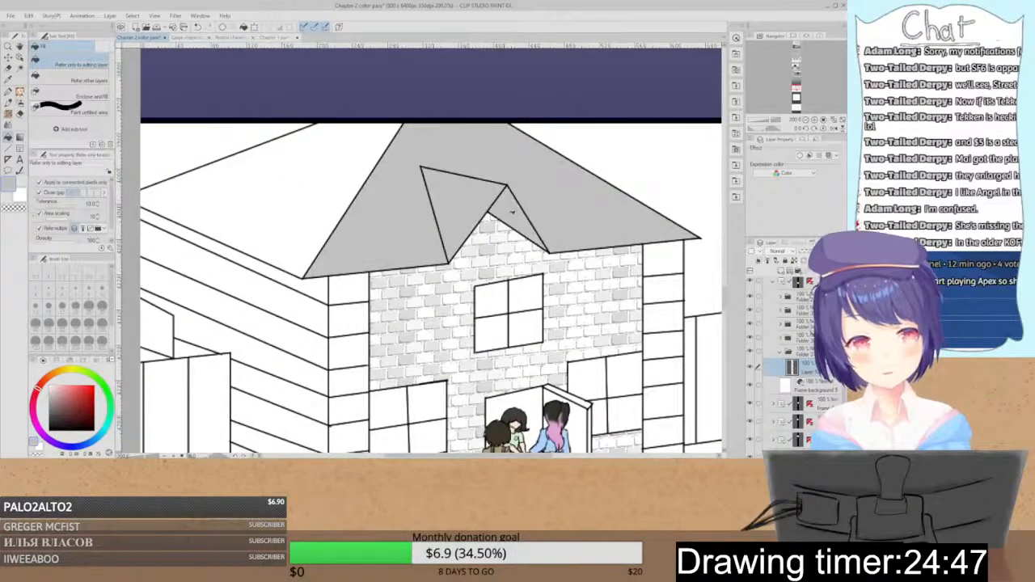
pyautogui.click(326, 181)
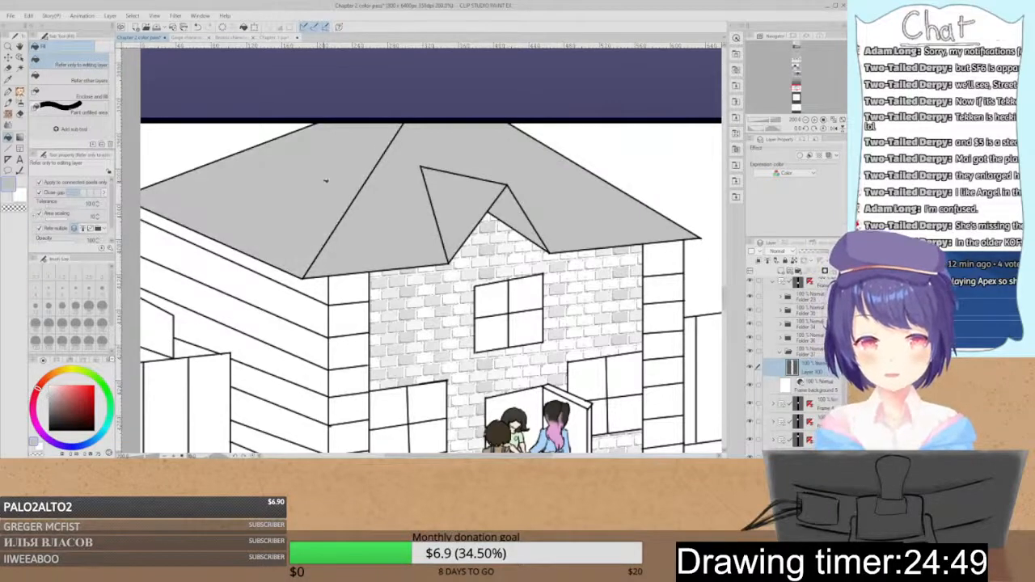
# - Check the Chapter 1 house's wall colour and fill the near corner's column of blocks on the Chapter 2 house with light grey
pyautogui.moveTo(563, 285); pyautogui.dragTo(572, 151)
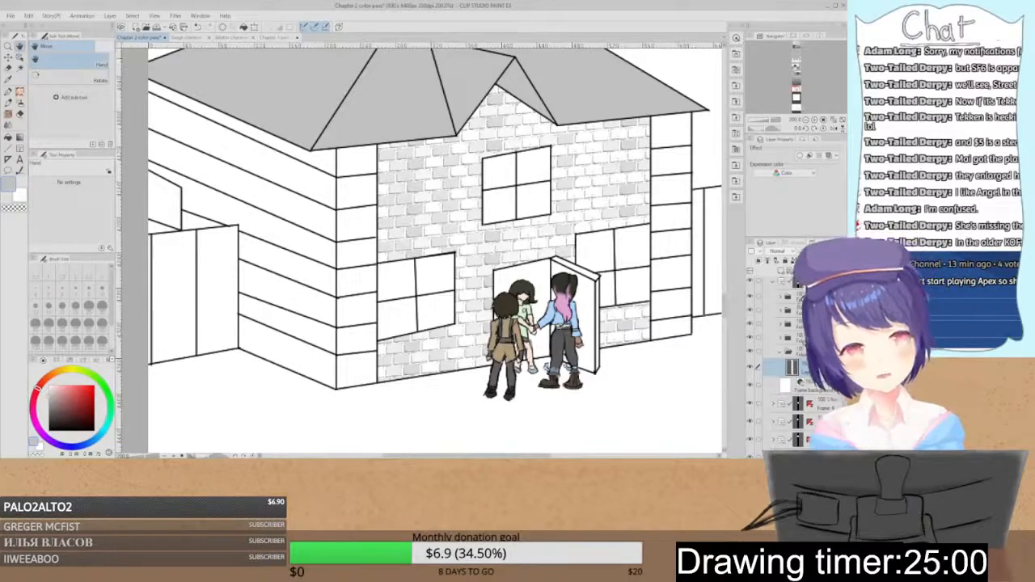
pyautogui.click(279, 37)
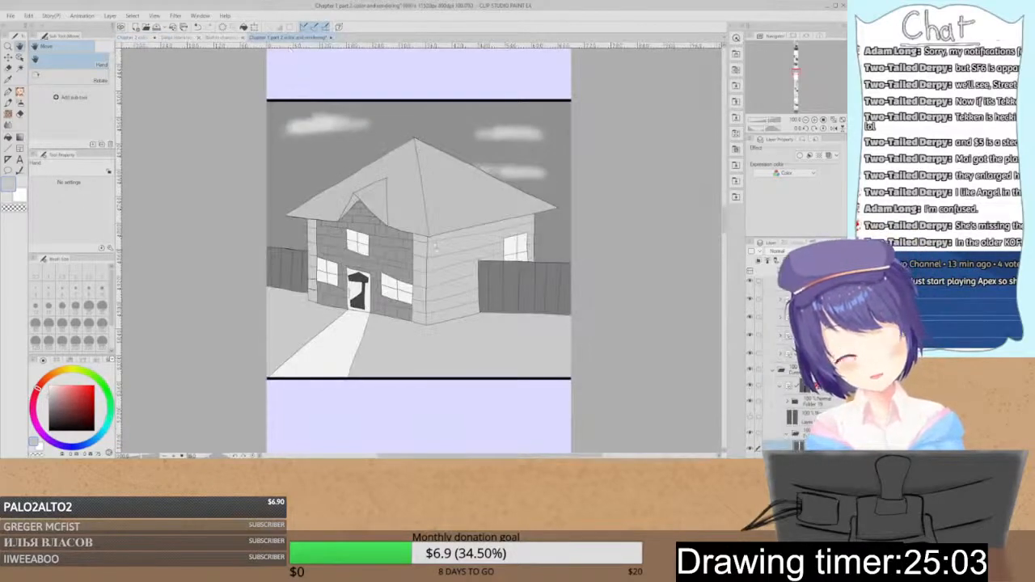
pyautogui.click(136, 37)
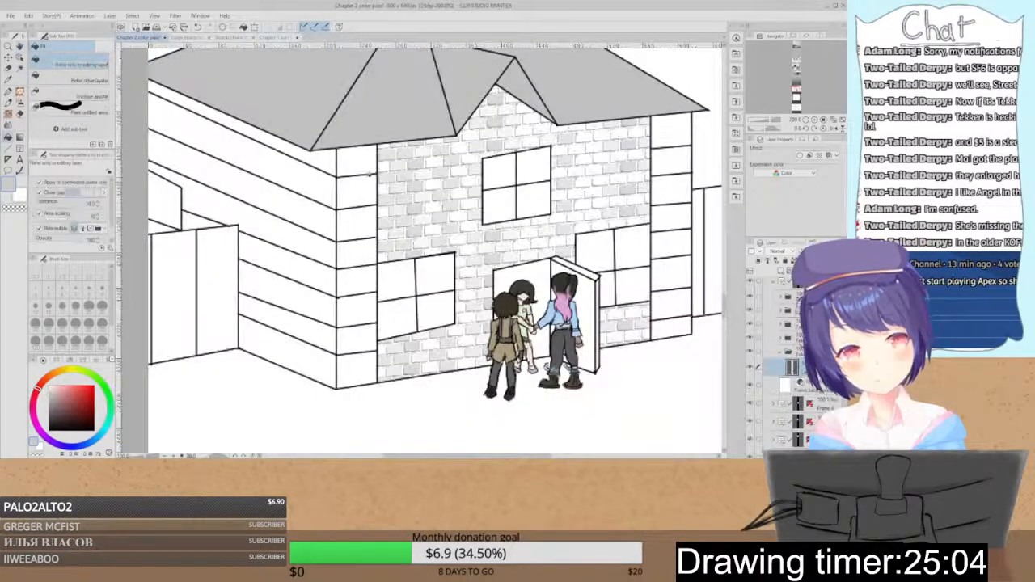
pyautogui.click(360, 161)
pyautogui.click(361, 191)
pyautogui.click(360, 224)
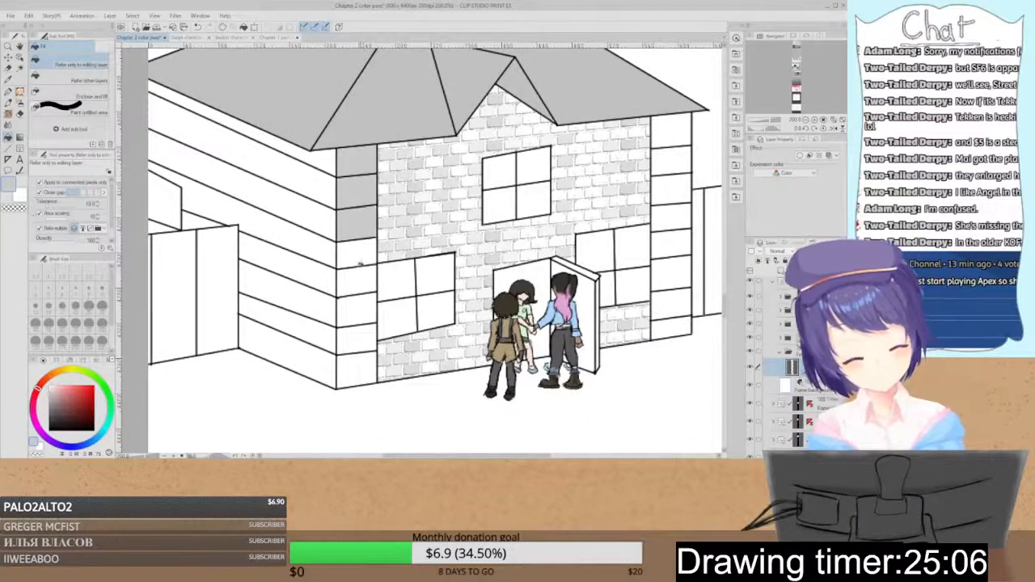
pyautogui.click(360, 255)
pyautogui.click(364, 282)
pyautogui.click(362, 310)
pyautogui.click(363, 336)
pyautogui.click(362, 368)
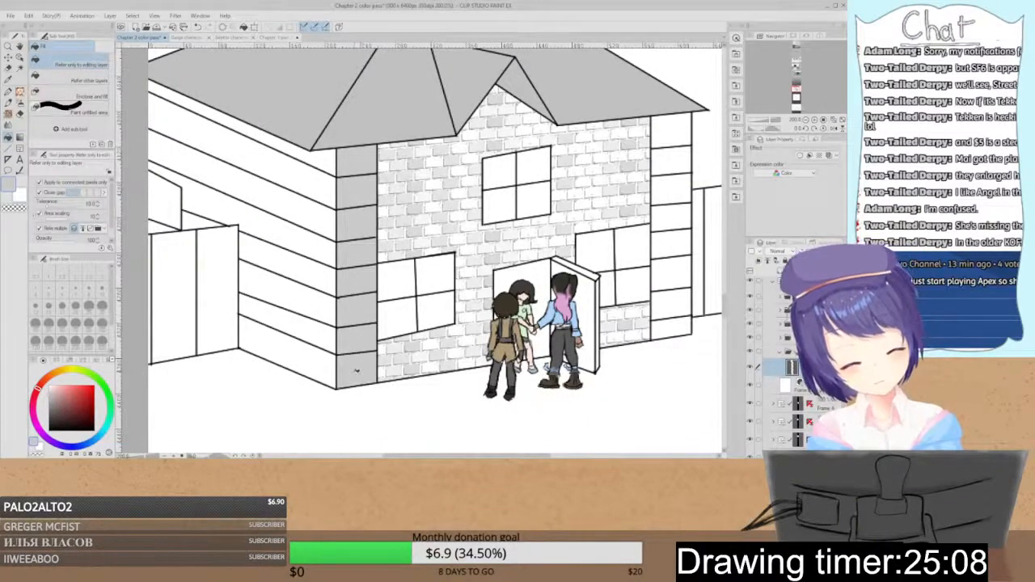
# - Fill the horizontal siding boards of the house's side wall with the same light grey, including the sliver above the fence
pyautogui.click(300, 353)
pyautogui.click(308, 328)
pyautogui.click(314, 299)
pyautogui.click(316, 277)
pyautogui.click(306, 236)
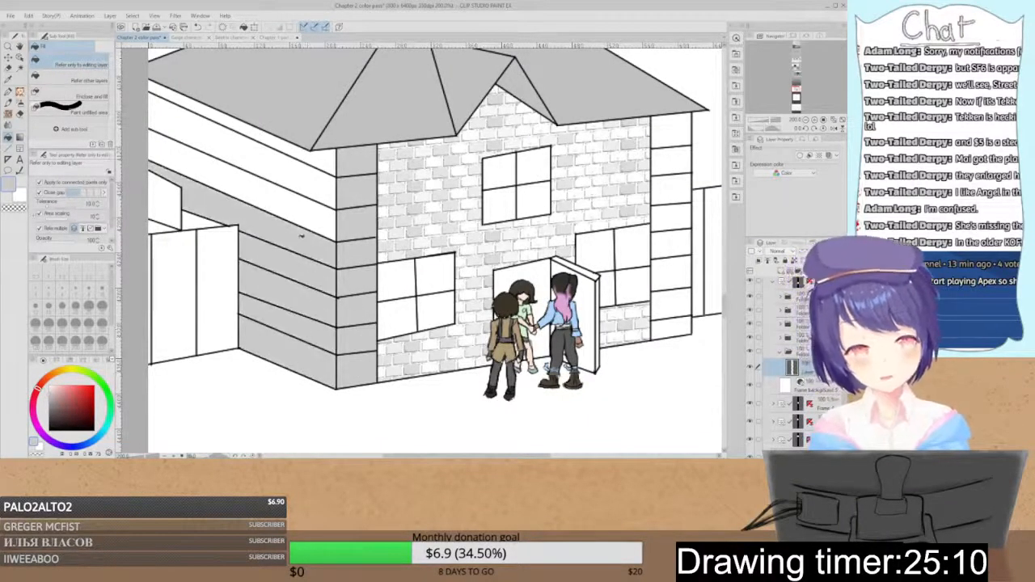
pyautogui.click(296, 193)
pyautogui.click(294, 184)
pyautogui.click(288, 152)
pyautogui.click(202, 220)
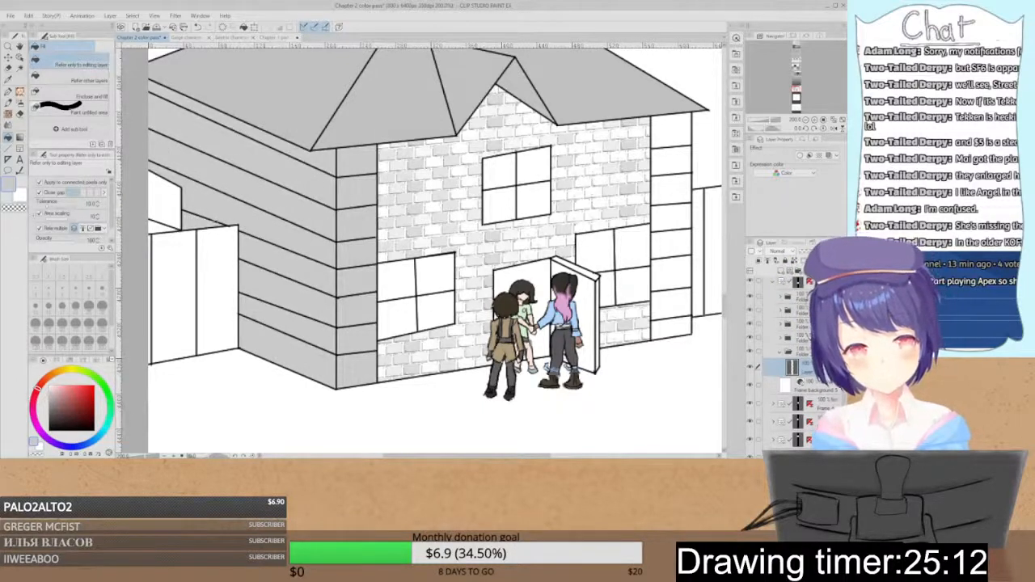
# - Fill the far corner's column of blocks beside the brick front with the same light grey
pyautogui.click(671, 132)
pyautogui.click(672, 160)
pyautogui.click(673, 189)
pyautogui.click(676, 218)
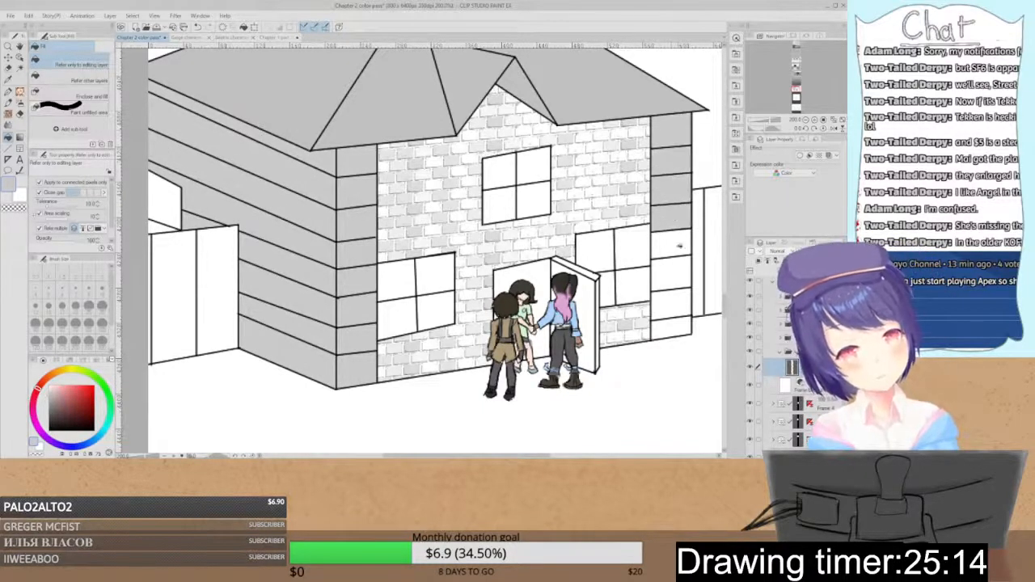
pyautogui.click(678, 243)
pyautogui.click(677, 275)
pyautogui.click(676, 306)
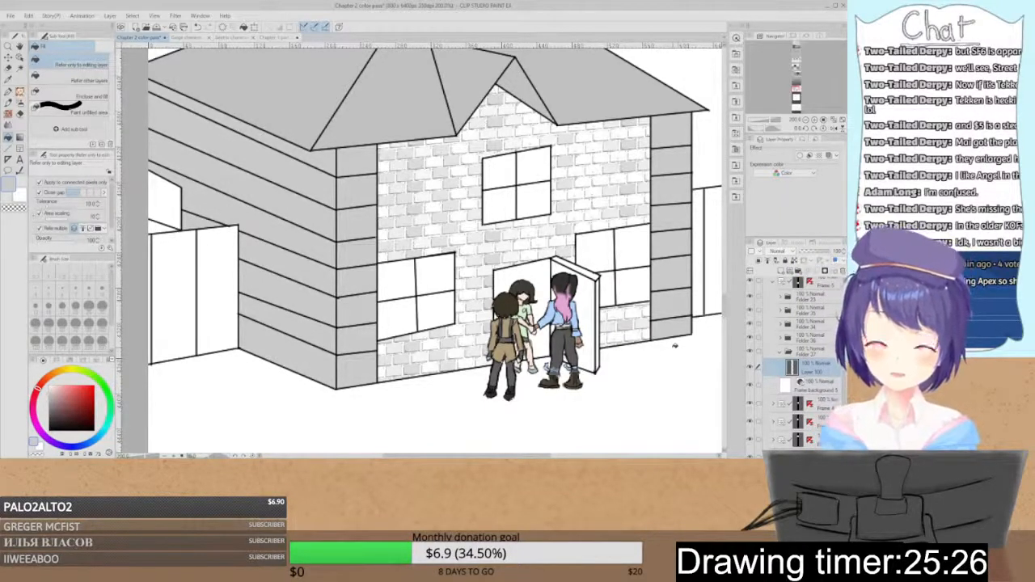
# - Take the dark grey from the Chapter 1 house's fence and fill the fence panels beside the Chapter 2 house's siding wall
pyautogui.press('space')
pyautogui.moveTo(537, 276); pyautogui.dragTo(597, 257)
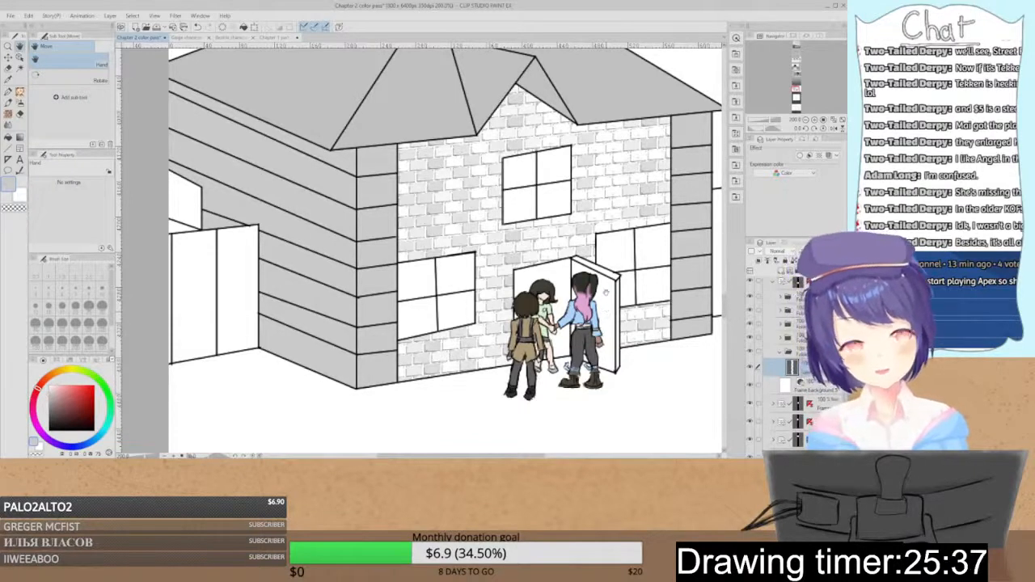
pyautogui.click(279, 38)
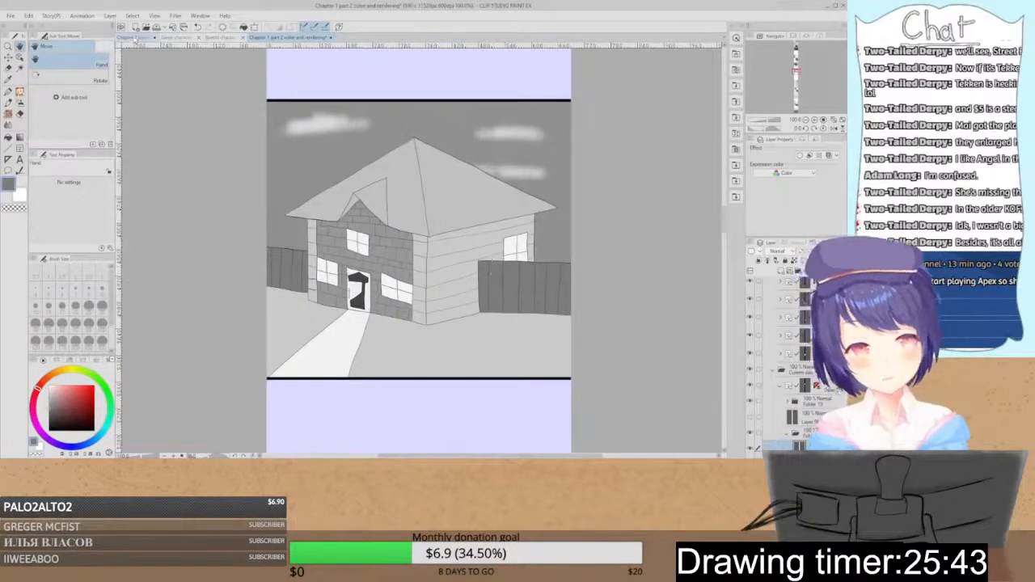
pyautogui.click(137, 38)
pyautogui.press('g')
pyautogui.click(226, 265)
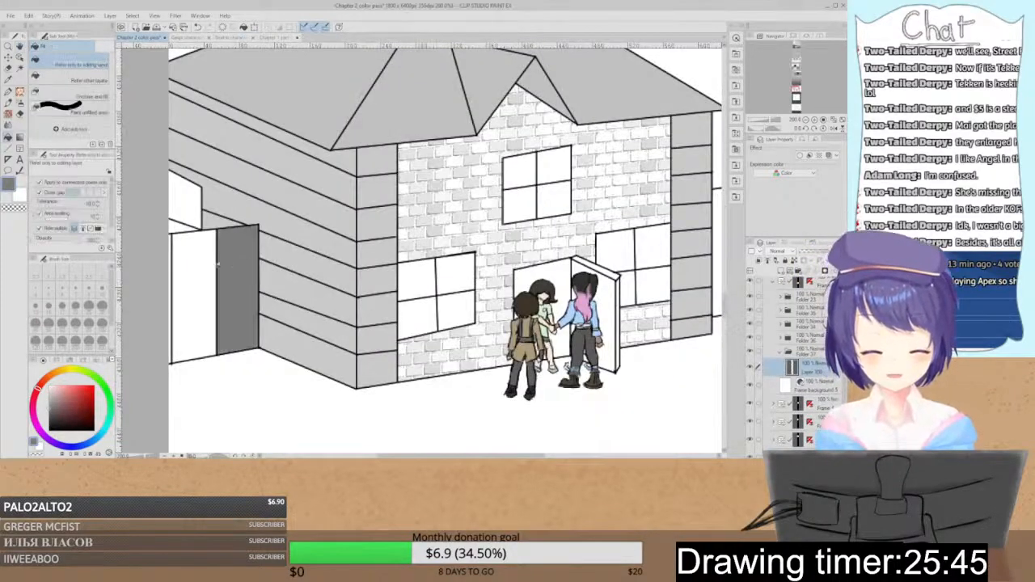
pyautogui.click(194, 257)
pyautogui.click(172, 251)
pyautogui.click(171, 251)
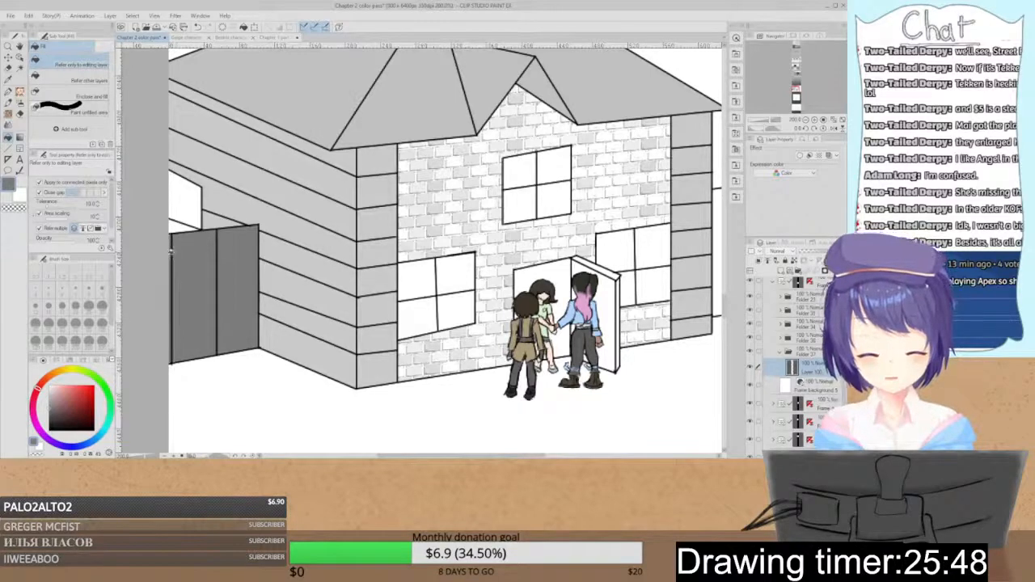
# - Fill all the boards of the fence beyond the far corner of the house with the same dark grey
pyautogui.moveTo(671, 243); pyautogui.dragTo(320, 248)
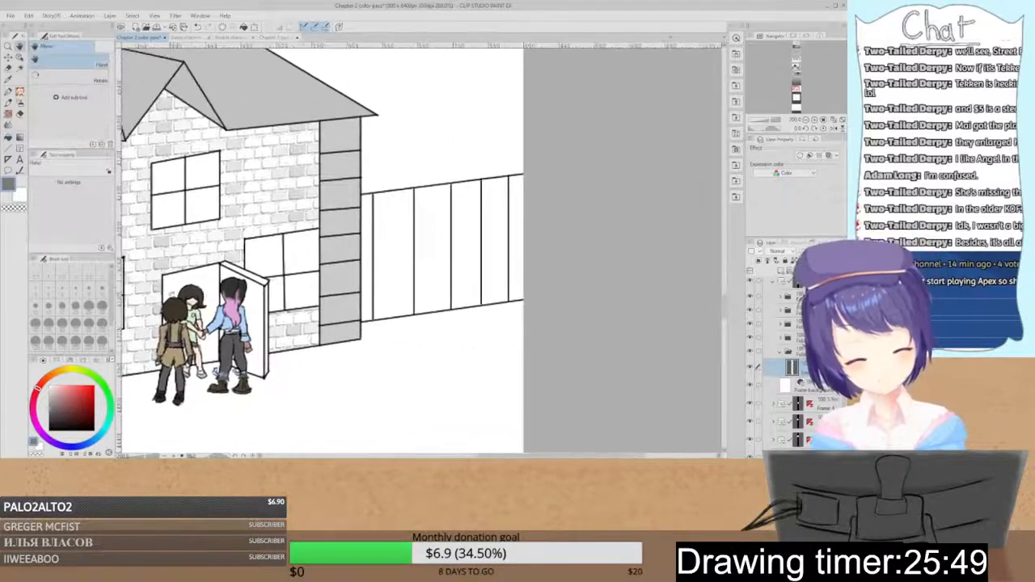
pyautogui.click(368, 249)
pyautogui.click(392, 242)
pyautogui.click(433, 235)
pyautogui.click(465, 230)
pyautogui.click(493, 220)
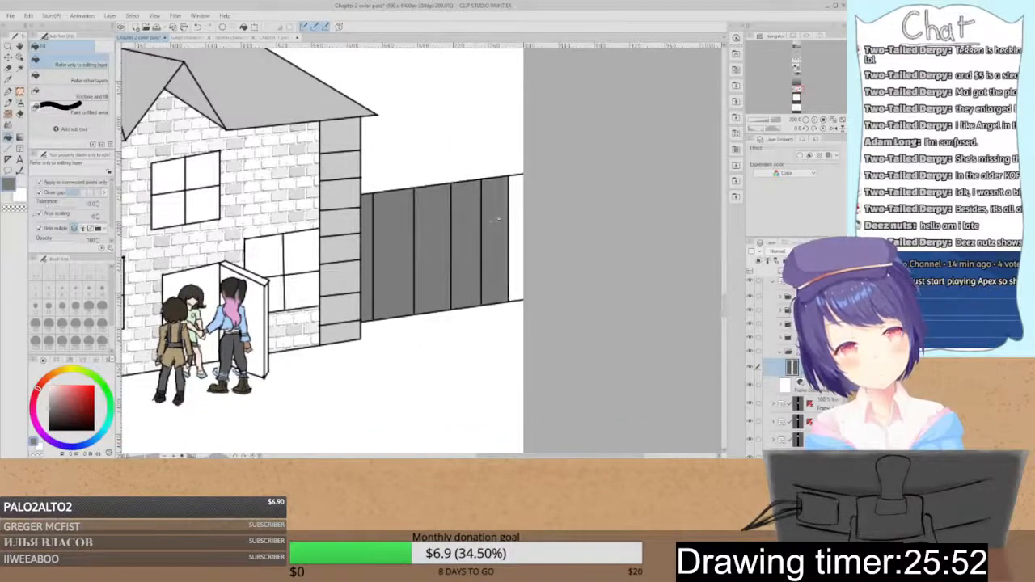
pyautogui.click(515, 234)
# - Pick a near-white grey from the Chapter 1 house panel and fill the open front door of the Chapter 2 house
pyautogui.press('space')
pyautogui.moveTo(420, 214); pyautogui.dragTo(677, 195)
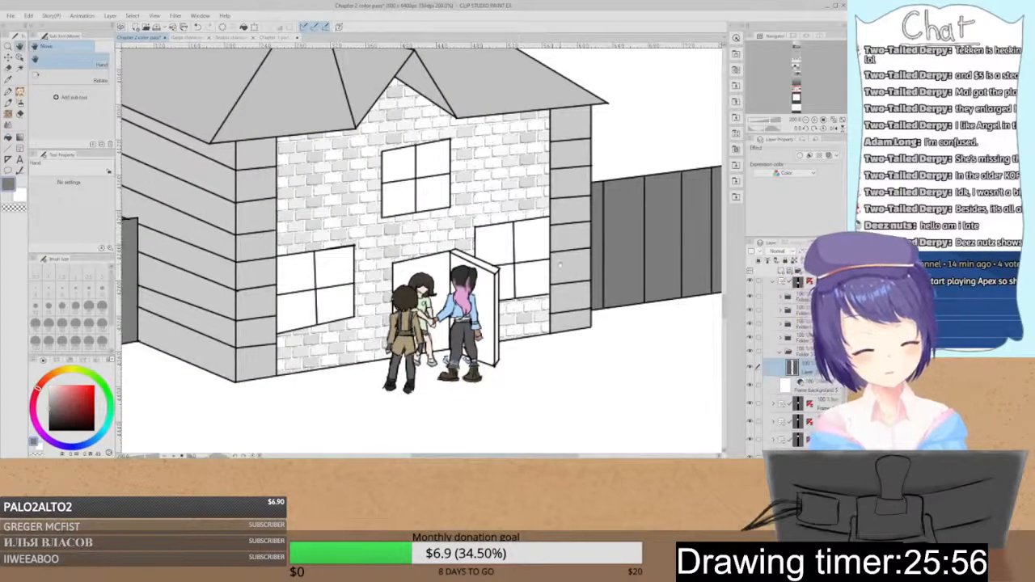
pyautogui.click(279, 37)
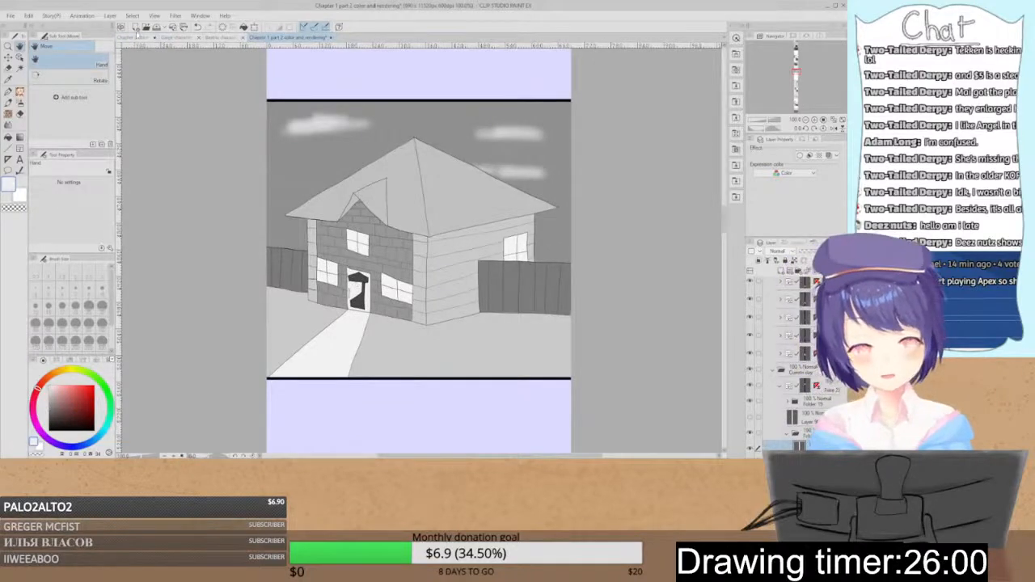
pyautogui.click(138, 37)
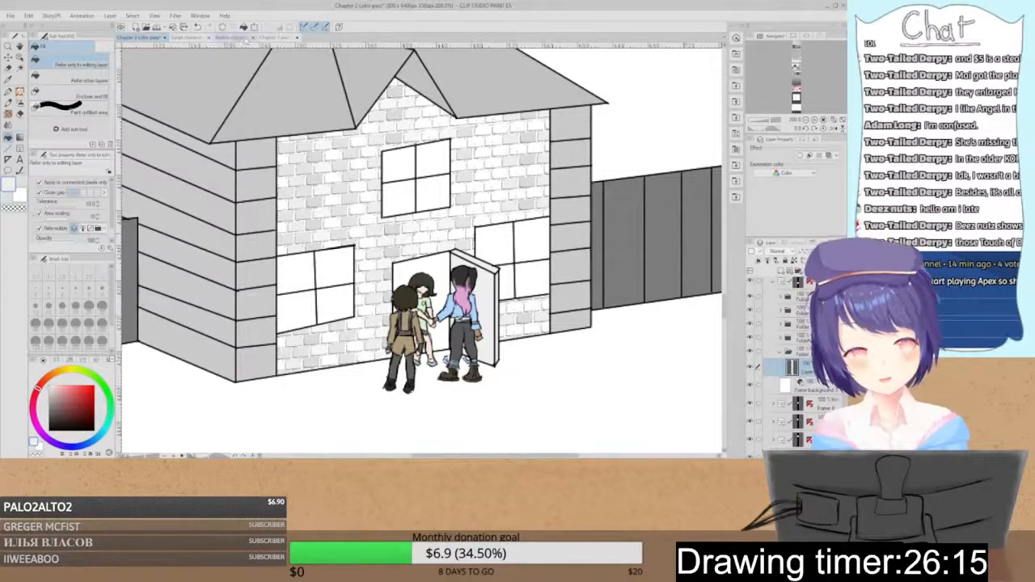
# - Take the light grey of the Chapter 1 panel's ground and fill the ground in front of the Chapter 2 house
pyautogui.click(271, 38)
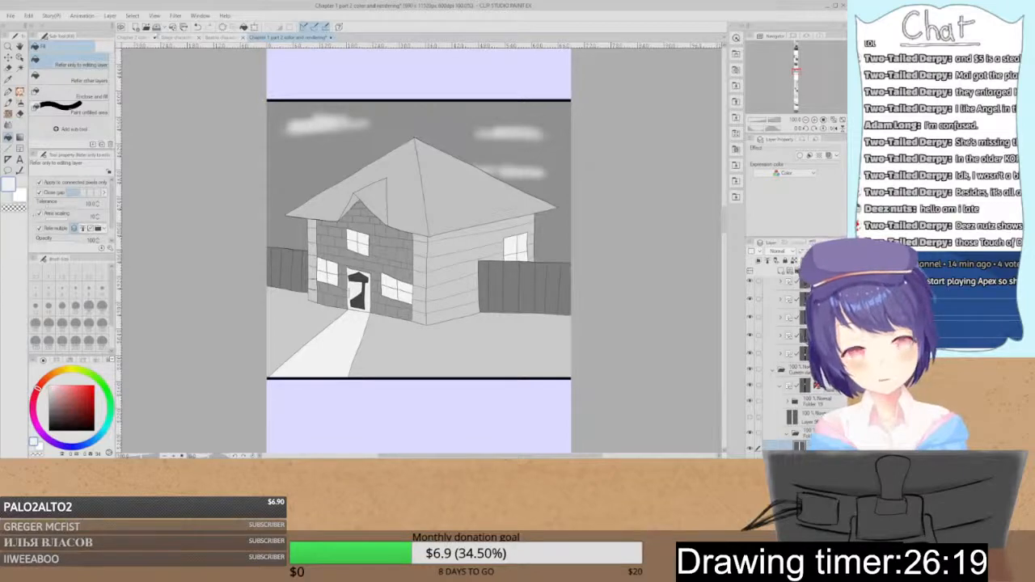
pyautogui.click(139, 37)
pyautogui.press('space')
pyautogui.moveTo(534, 240); pyautogui.dragTo(571, 164)
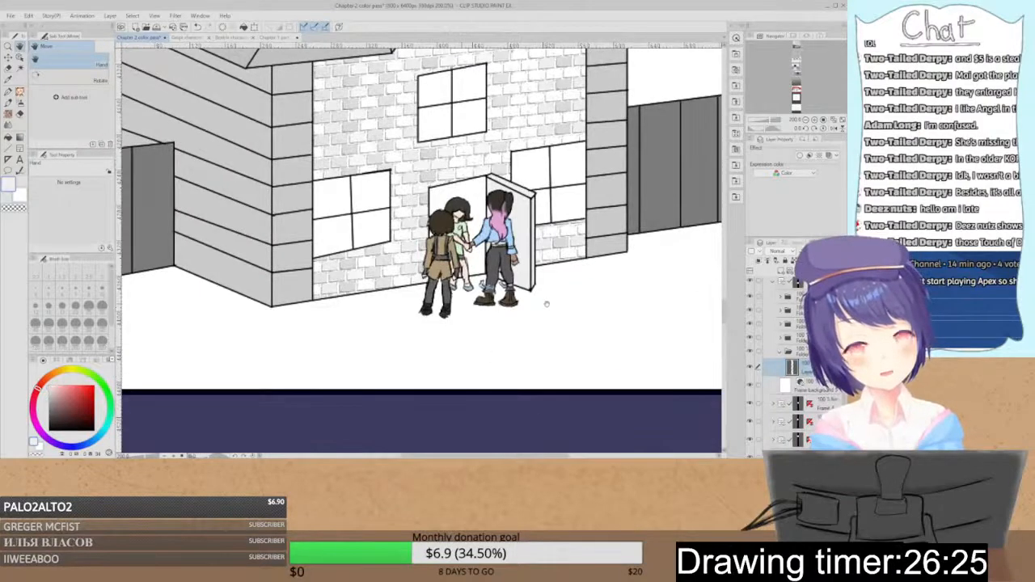
pyautogui.click(270, 38)
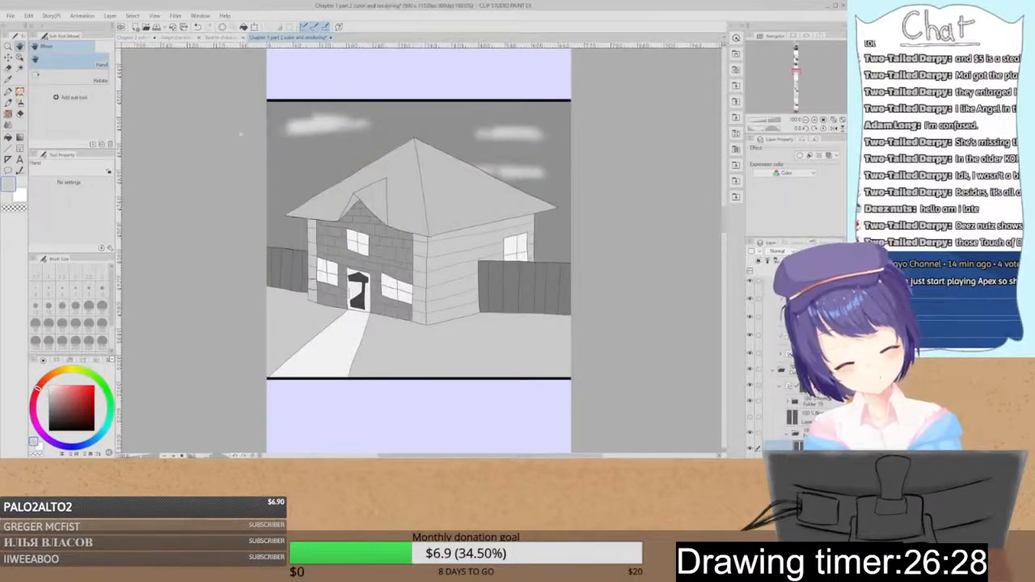
pyautogui.click(139, 37)
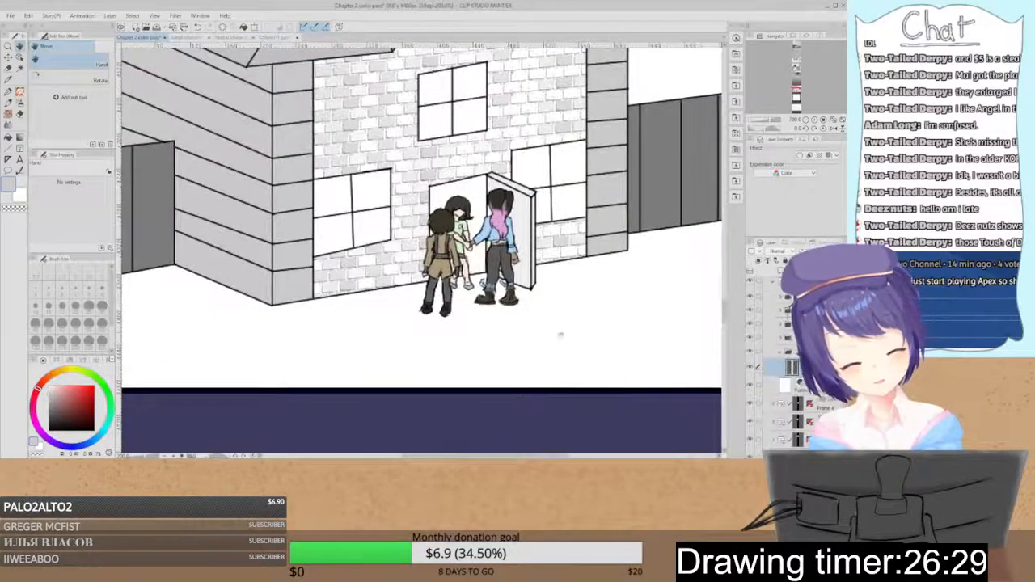
pyautogui.press('g')
pyautogui.click(612, 328)
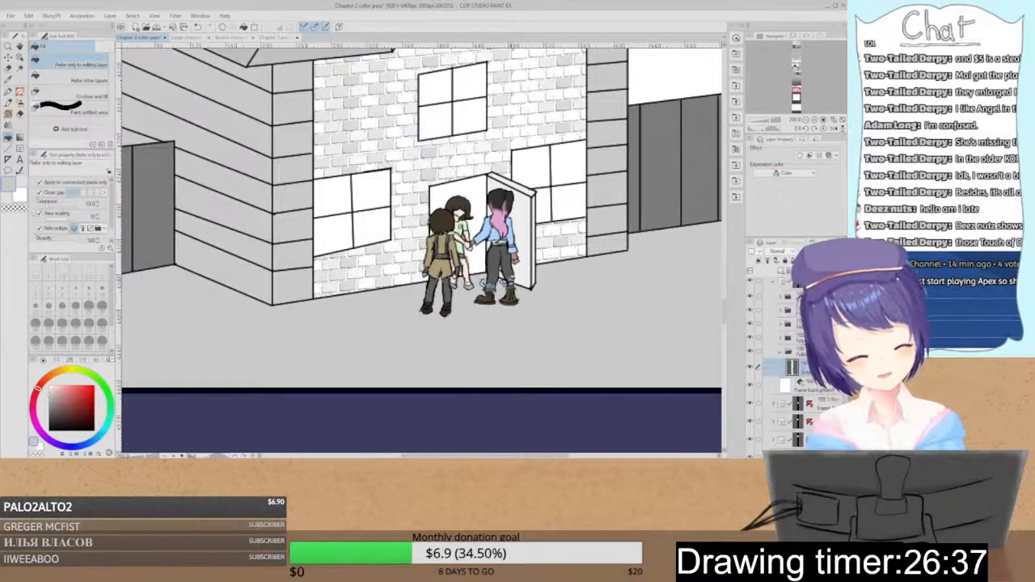
# - Frame the whole Chapter 2 house panel and switch to the Pencil tool
pyautogui.hotkey('ctrl', '-')
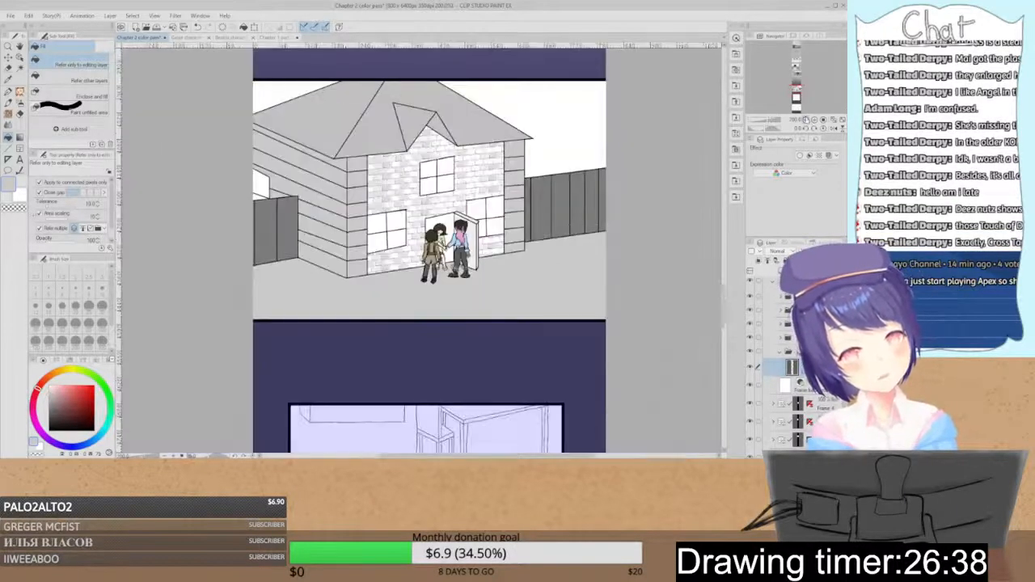
pyautogui.press('space')
pyautogui.moveTo(420, 243)
pyautogui.mouseDown()
pyautogui.moveTo(424, 280)
pyautogui.moveTo(410, 302)
pyautogui.mouseUp()
pyautogui.press('p')
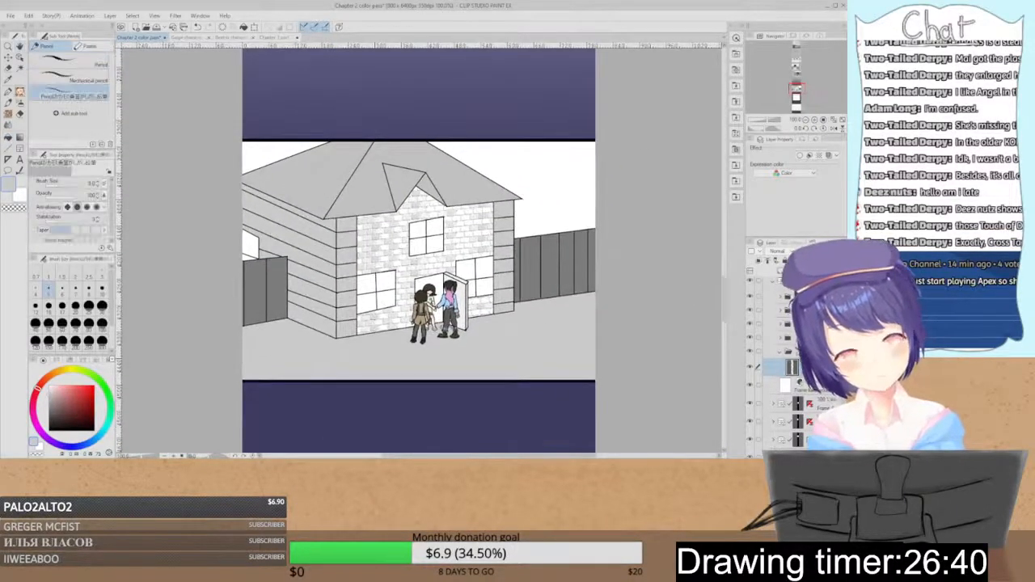
# - Sample the grey sky colour from the house panel in Chapter 1 part 2 and fill the sky around the Chapter 2 house with it
pyautogui.click(232, 38)
pyautogui.click(307, 37)
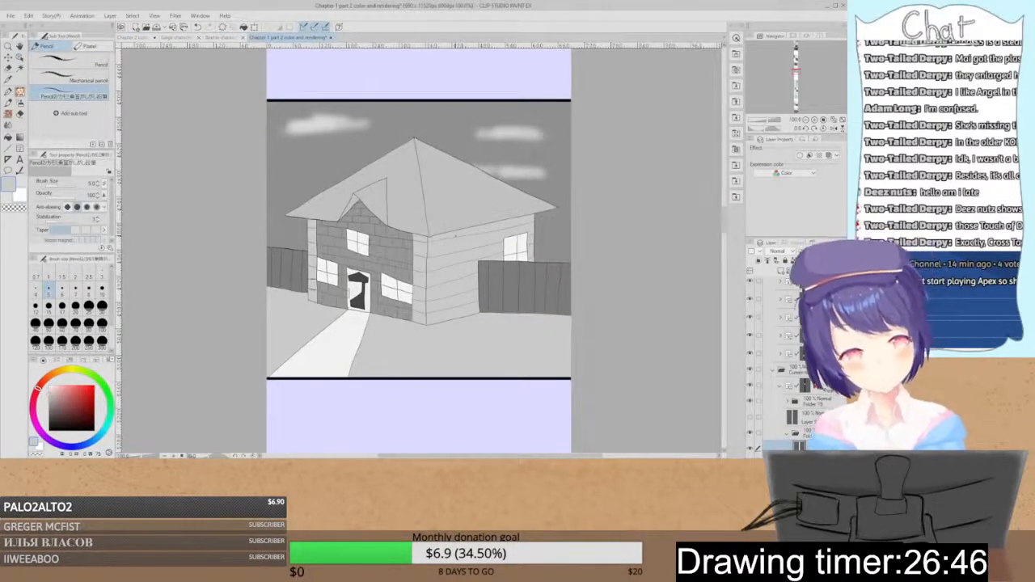
pyautogui.keyDown('alt'); pyautogui.click(303, 232); pyautogui.keyUp('alt')
pyautogui.click(142, 37)
pyautogui.press('g')
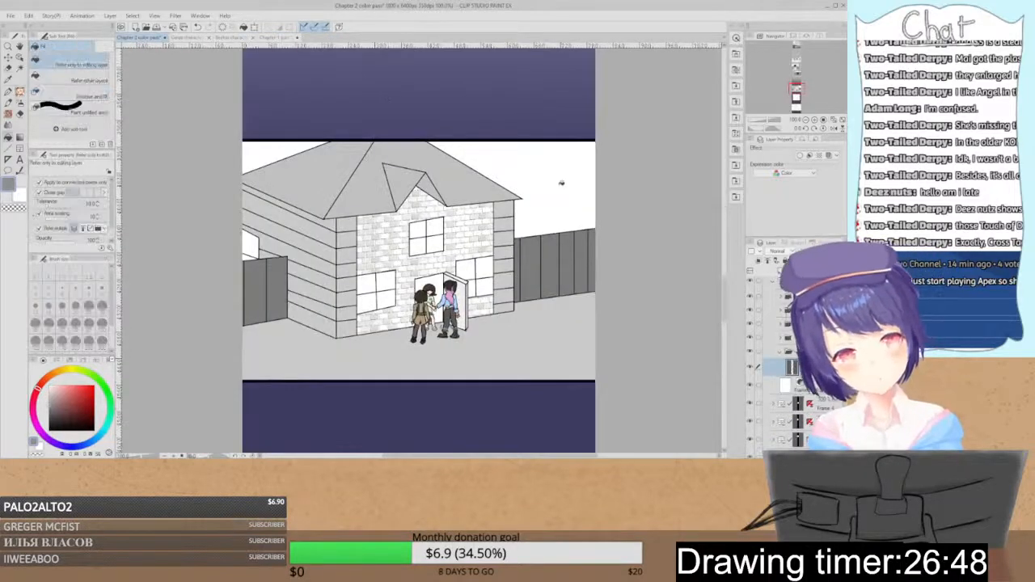
pyautogui.click(560, 182)
pyautogui.click(258, 149)
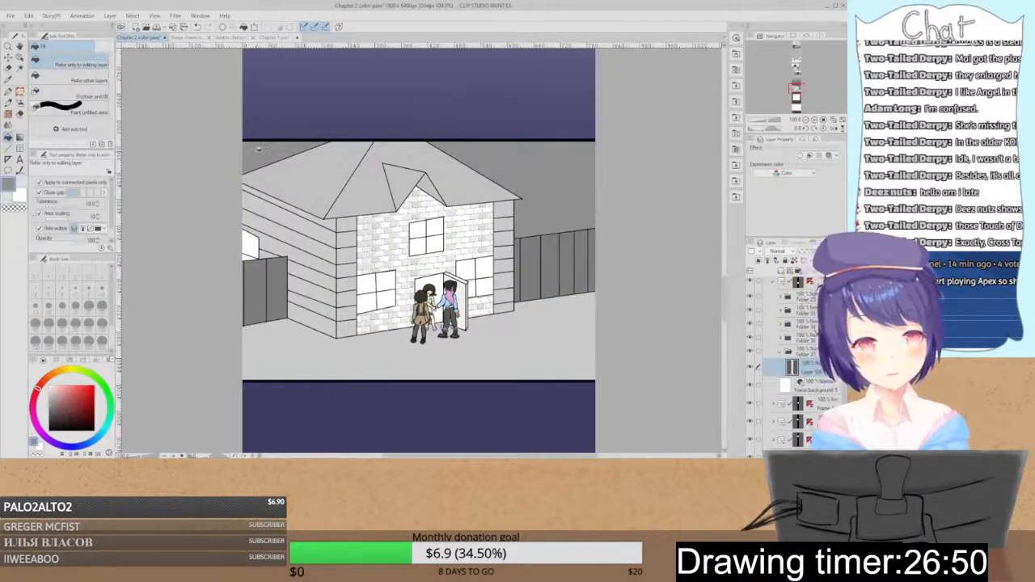
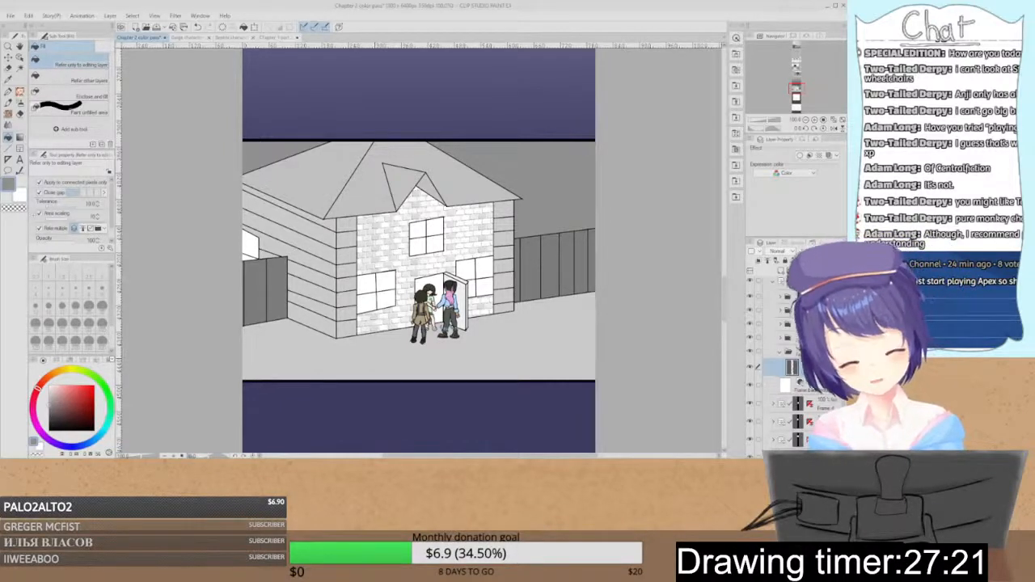
# - Collapse the house panel's layer folders and expand the layers of the frame with the smiling woman
pyautogui.click(750, 367)
pyautogui.click(750, 367)
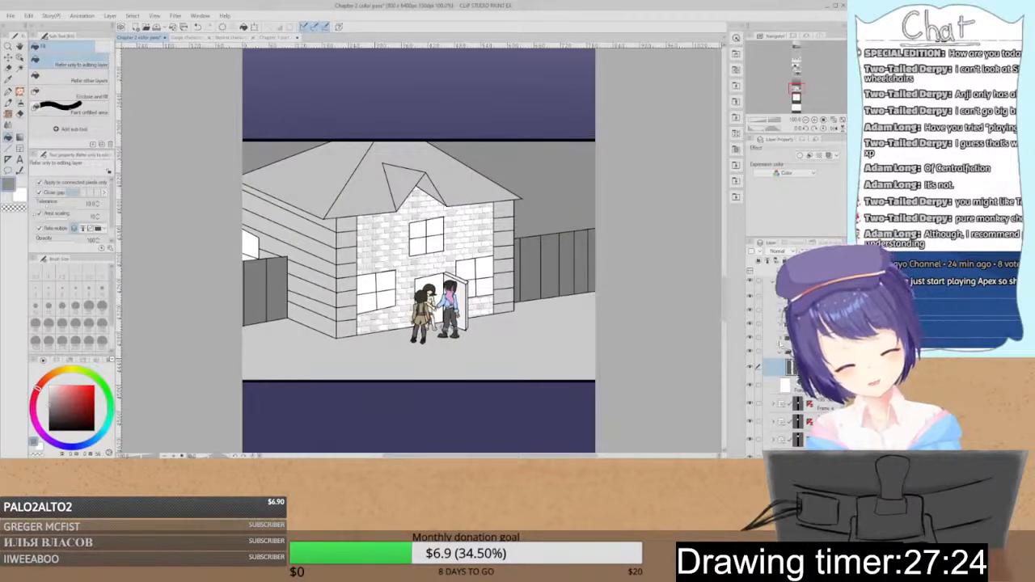
pyautogui.click(780, 351)
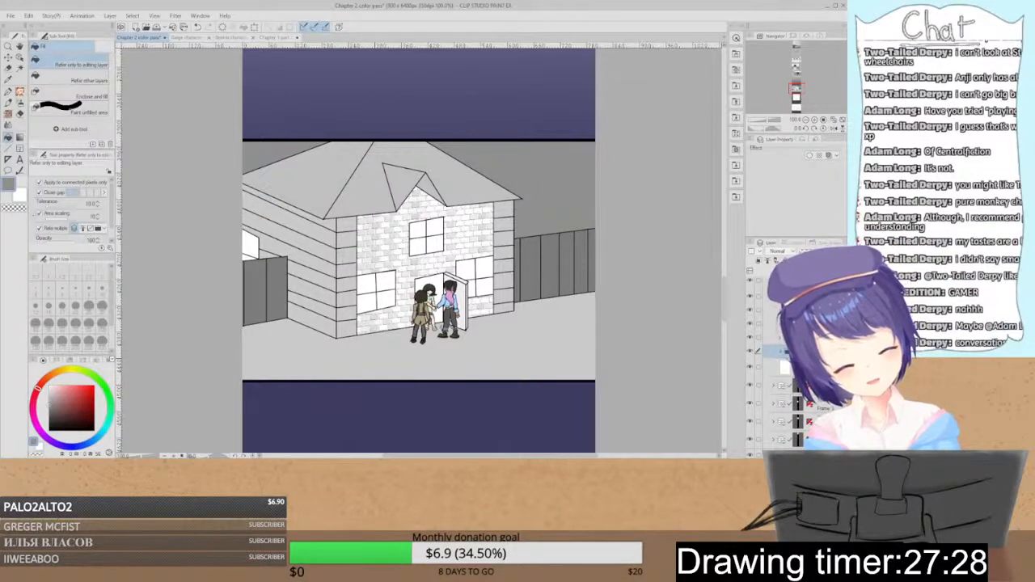
pyautogui.click(773, 327)
pyautogui.moveTo(780, 330); pyautogui.dragTo(724, 339)
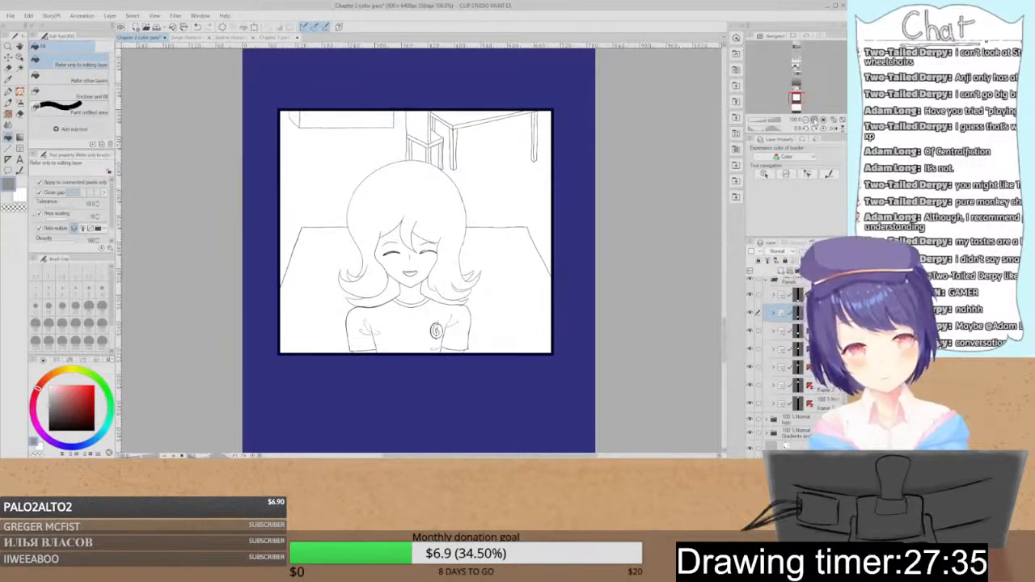
pyautogui.click(814, 120)
pyautogui.moveTo(726, 344)
pyautogui.mouseDown()
pyautogui.moveTo(725, 332)
pyautogui.moveTo(726, 341)
pyautogui.mouseUp()
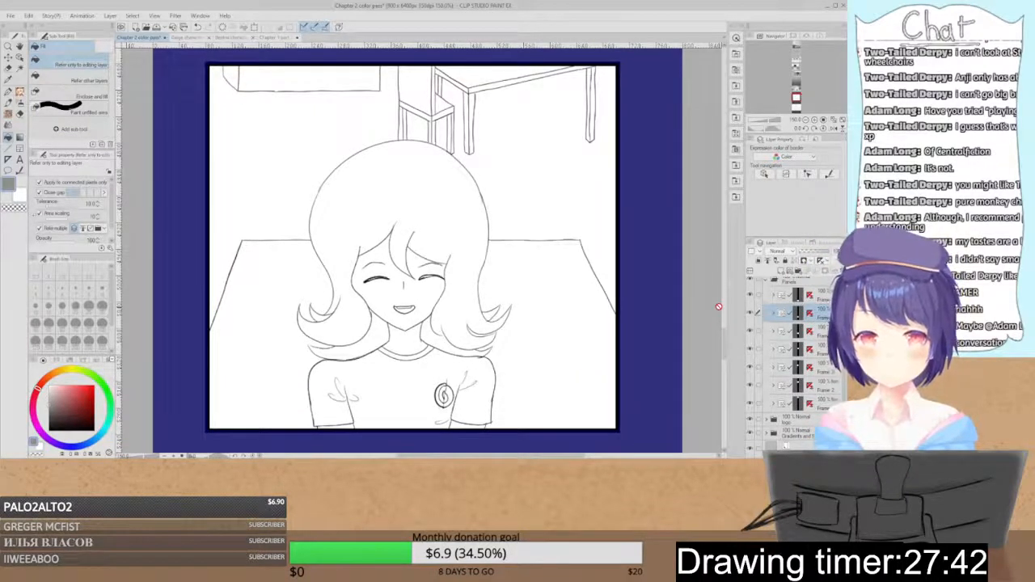
pyautogui.click(773, 313)
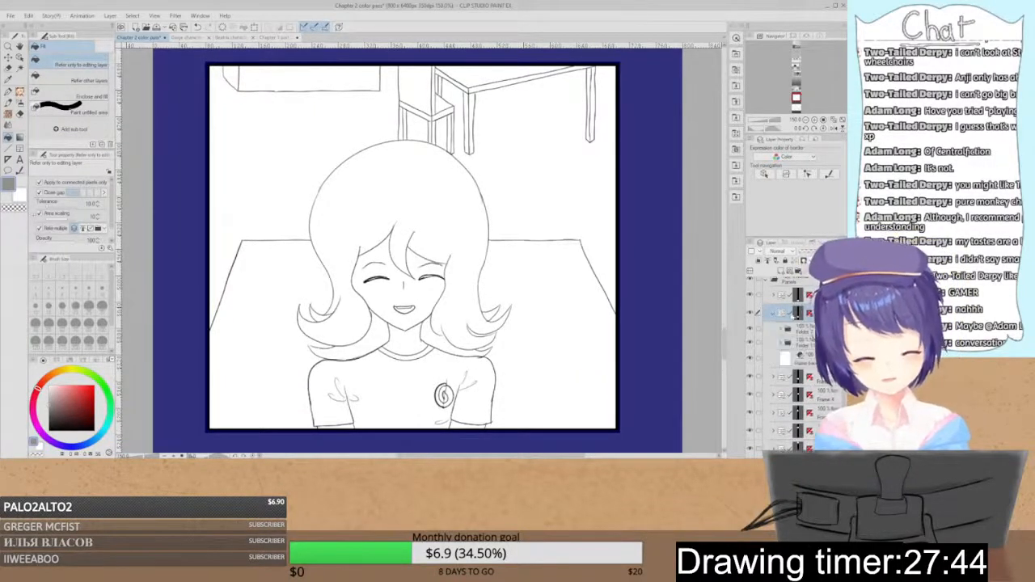
# - Move the smiling woman frame's two existing layer folders into one new folder and collapse it
pyautogui.click(786, 343)
pyautogui.click(749, 344)
pyautogui.click(749, 343)
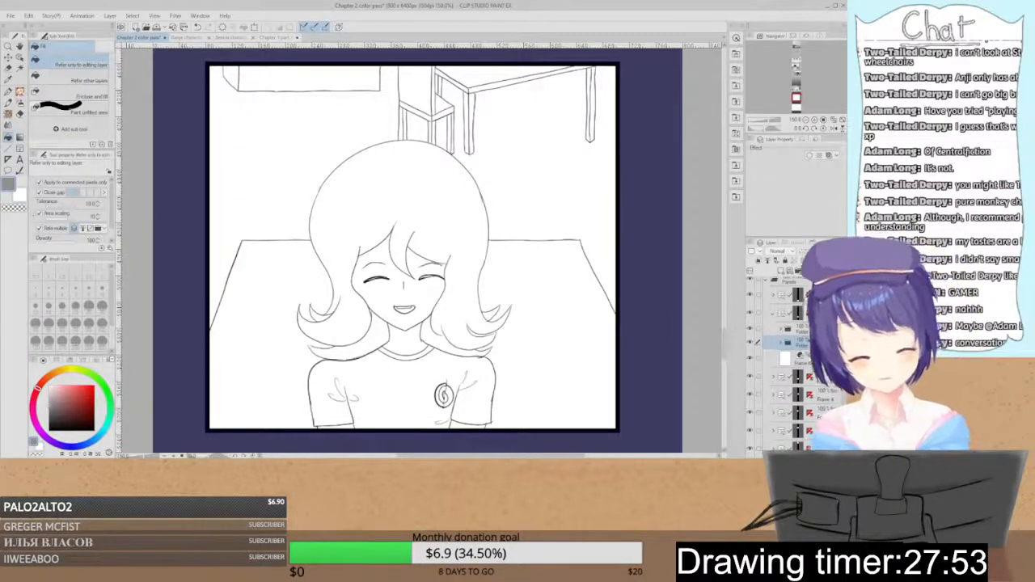
pyautogui.click(812, 358)
pyautogui.click(796, 329)
pyautogui.click(779, 328)
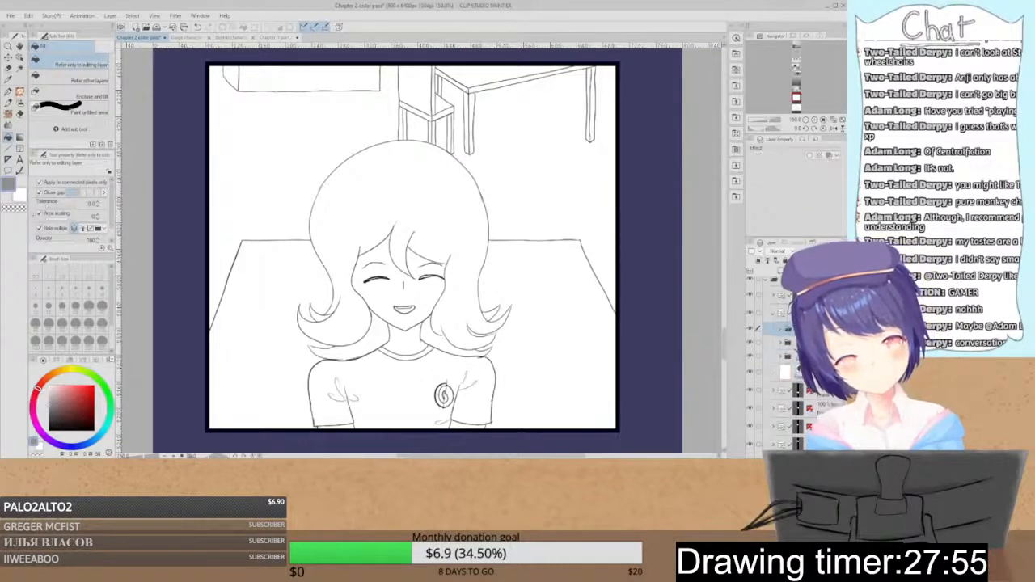
pyautogui.click(796, 342)
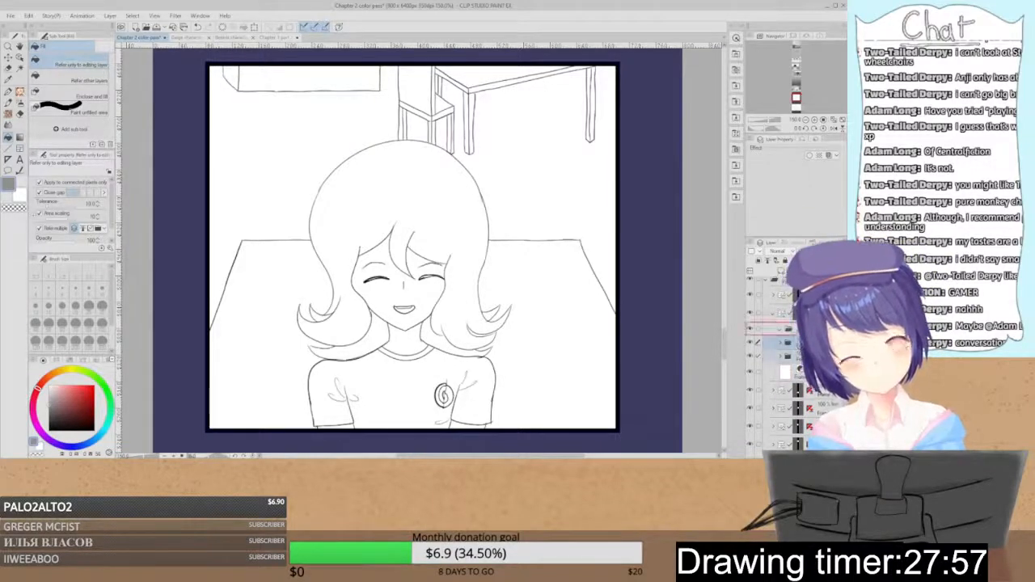
pyautogui.click(779, 328)
pyautogui.click(796, 344)
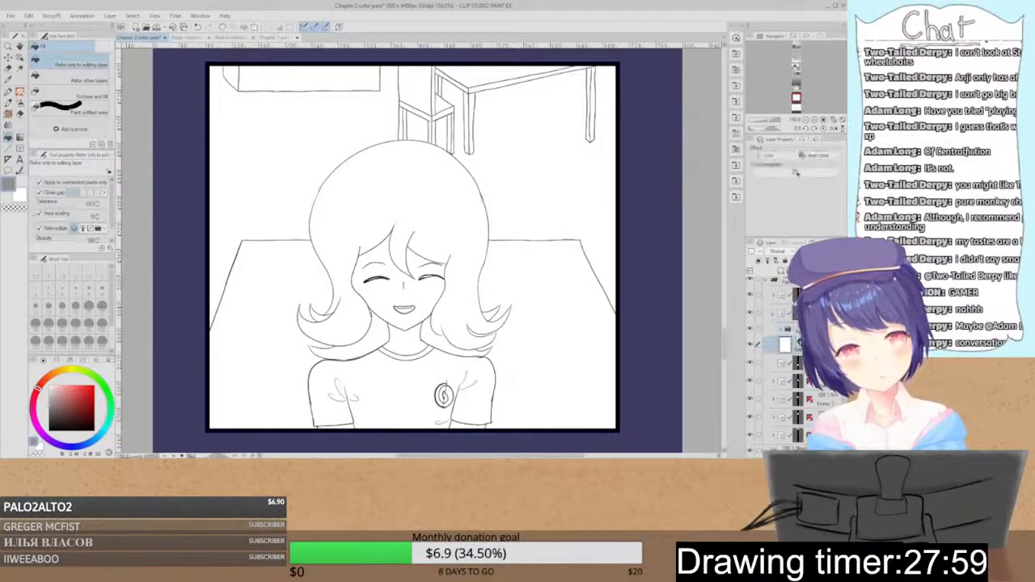
# - Add a new folder containing a raster layer directly above the frame background of the smiling woman's panel
pyautogui.hotkey('ctrl', 'g')
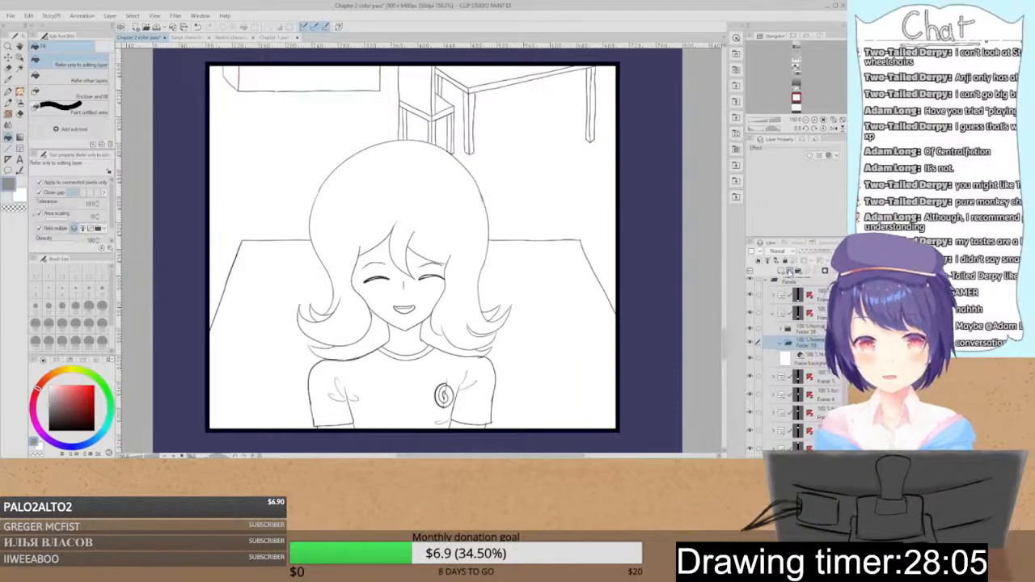
pyautogui.click(782, 272)
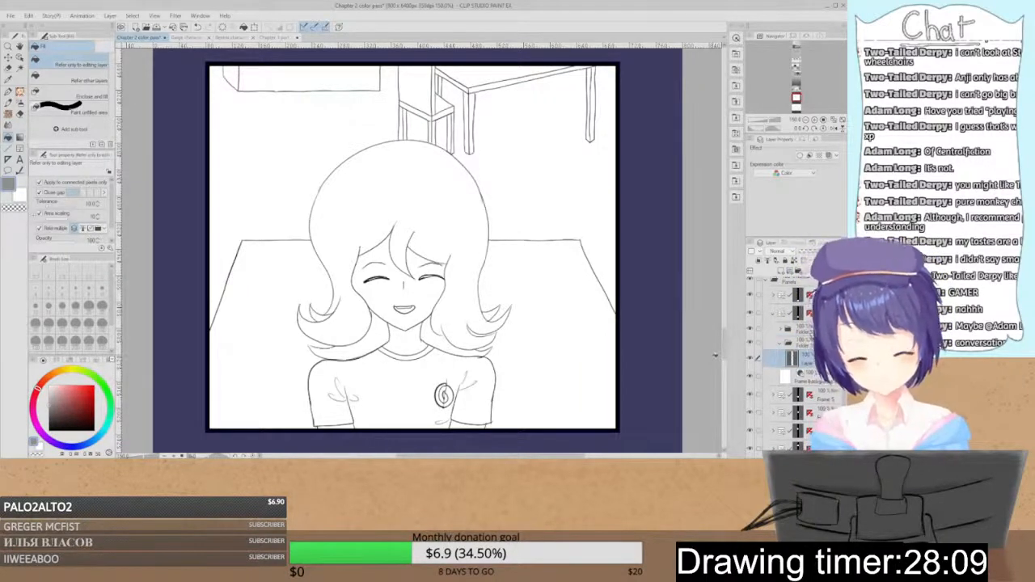
# - Examine the smiling woman's panel together with the comic panels before and after it
pyautogui.click(805, 119)
pyautogui.click(805, 120)
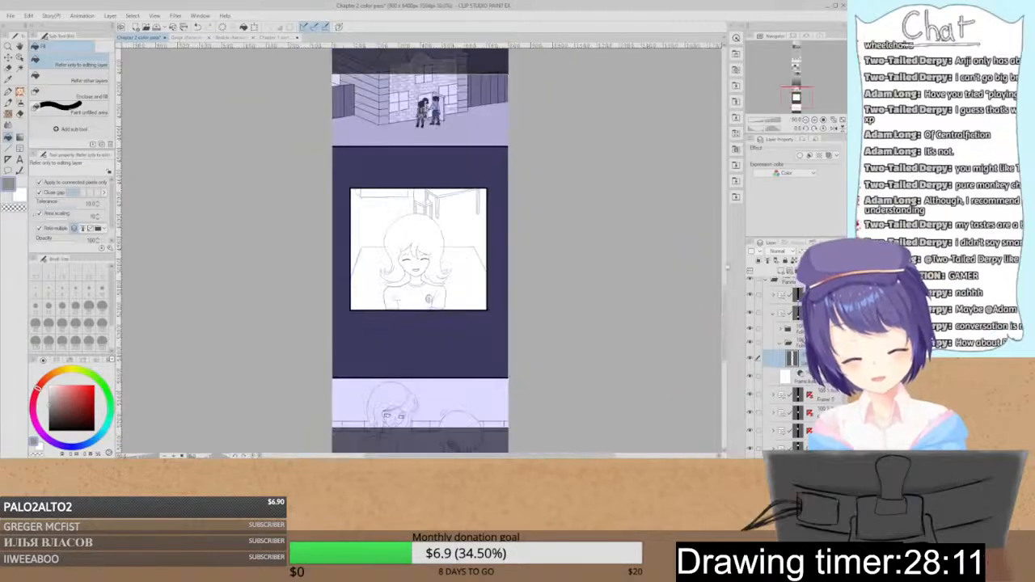
pyautogui.moveTo(725, 298)
pyautogui.mouseDown()
pyautogui.moveTo(709, 89)
pyautogui.moveTo(686, 221)
pyautogui.moveTo(704, 167)
pyautogui.moveTo(684, 360)
pyautogui.moveTo(687, 302)
pyautogui.moveTo(726, 271)
pyautogui.moveTo(725, 238)
pyautogui.moveTo(725, 298)
pyautogui.mouseUp()
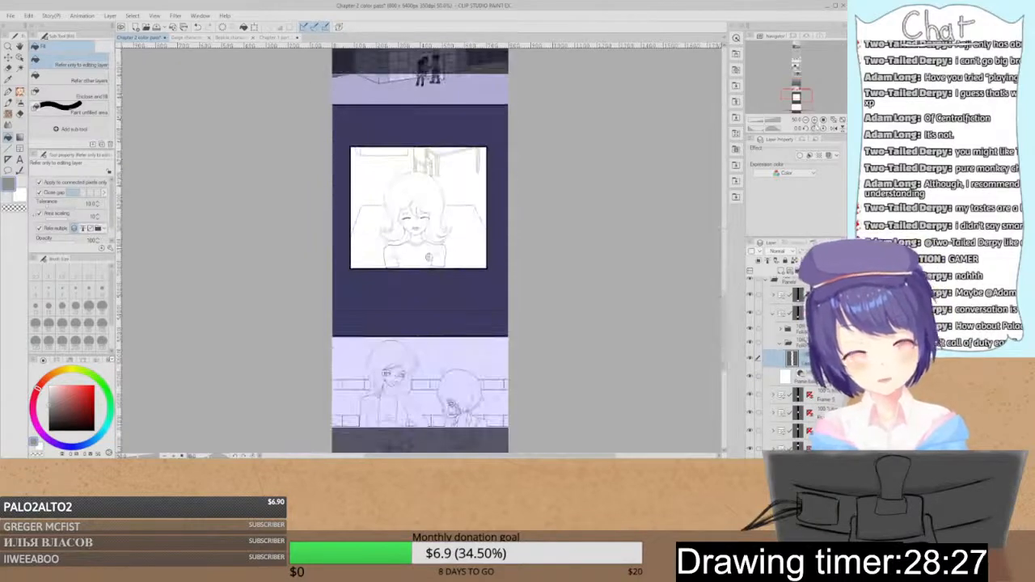
pyautogui.click(814, 120)
pyautogui.click(814, 119)
pyautogui.click(812, 121)
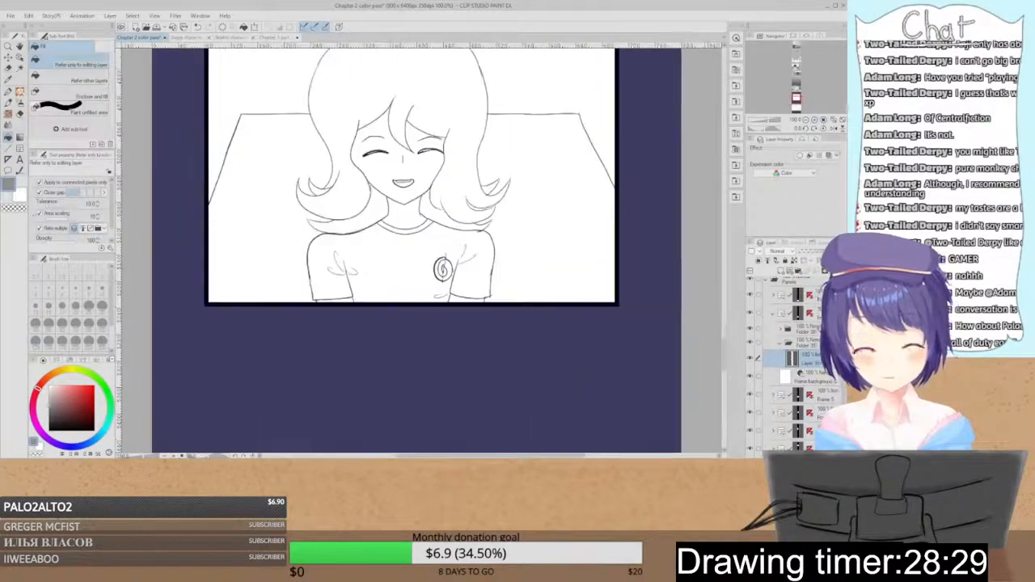
pyautogui.click(812, 121)
pyautogui.moveTo(725, 336); pyautogui.dragTo(725, 341)
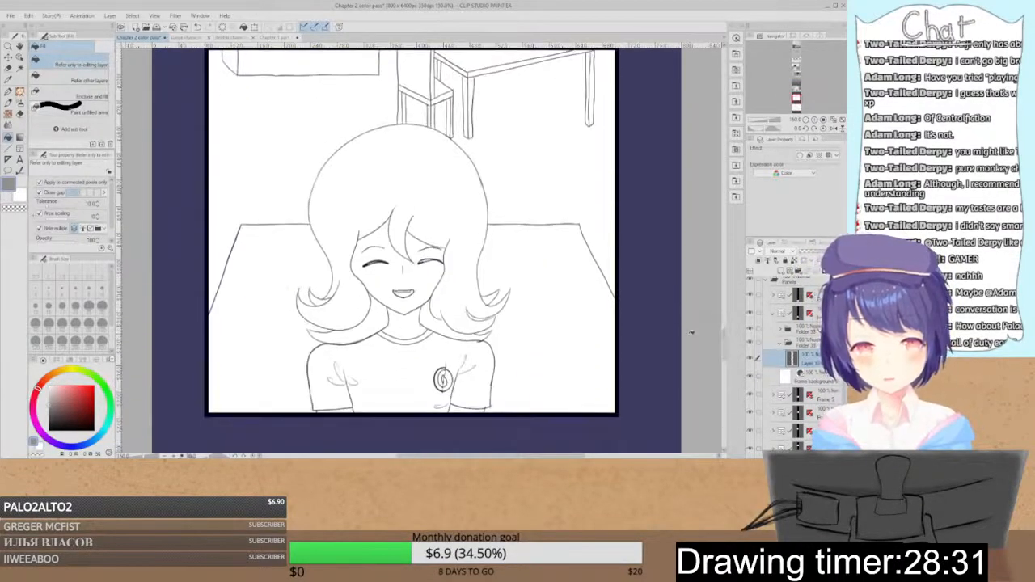
# - Sample the woman's dark hair colour from the breakfast scene in Chapter 1 part 2 and fill all hair sections in the Chapter 2 panel
pyautogui.click(273, 38)
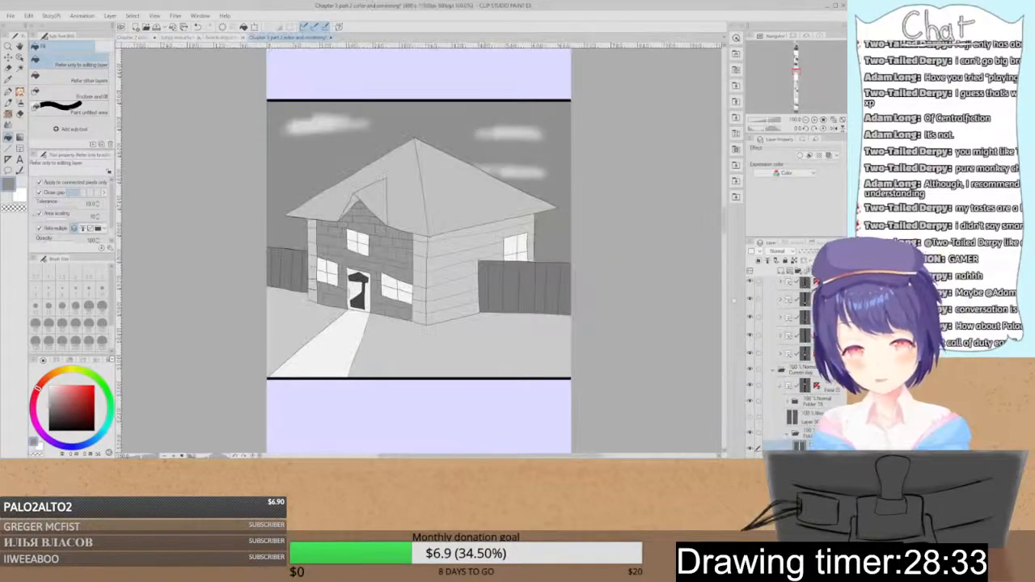
pyautogui.moveTo(725, 215); pyautogui.dragTo(726, 311)
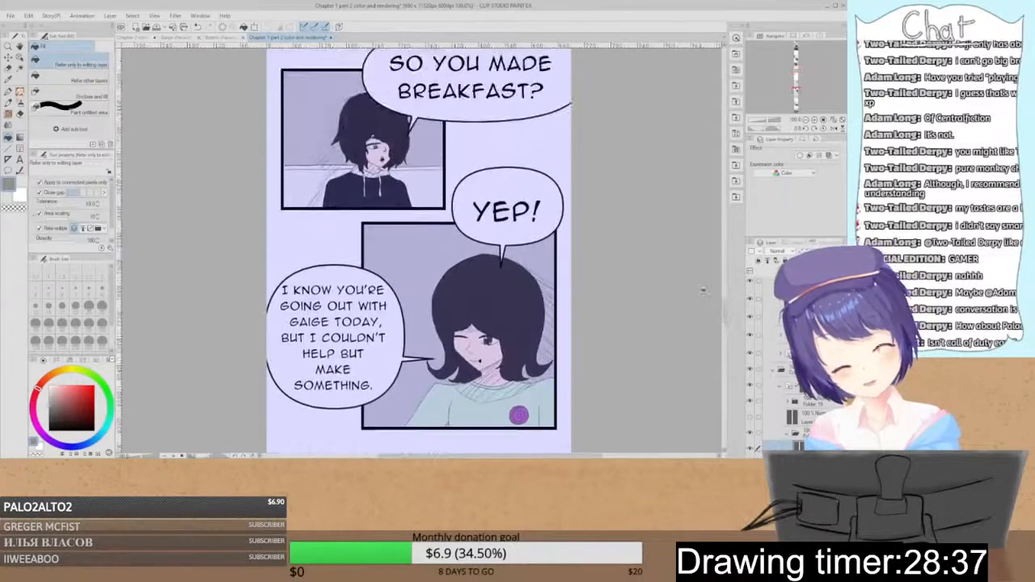
pyautogui.keyDown('alt'); pyautogui.click(503, 311); pyautogui.keyUp('alt')
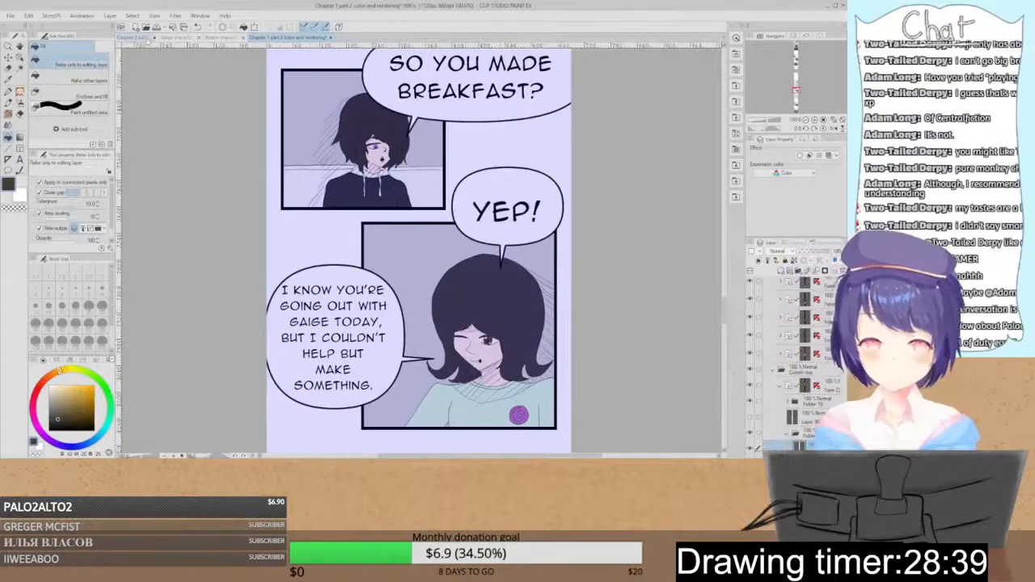
pyautogui.click(138, 38)
pyautogui.click(438, 195)
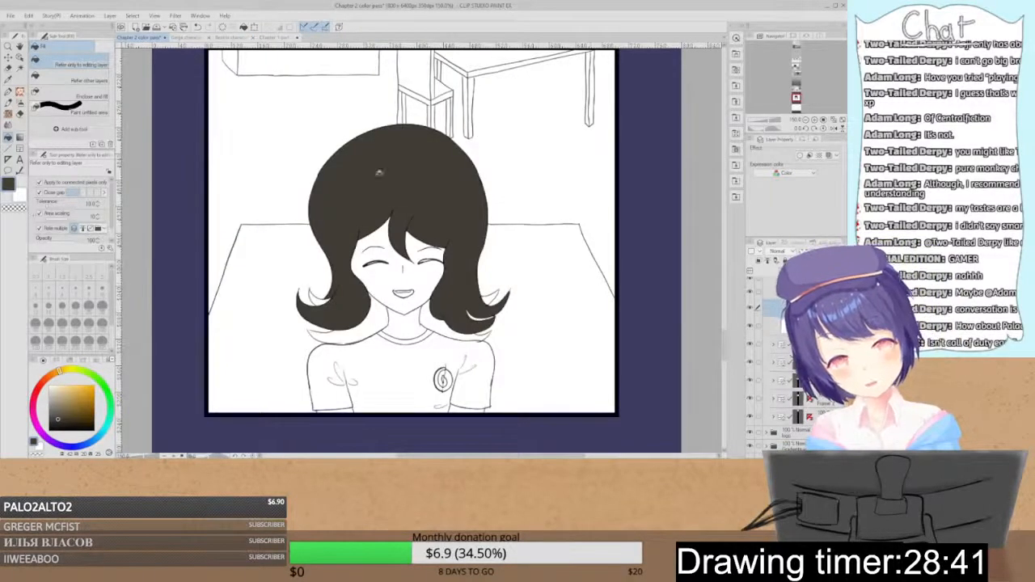
pyautogui.click(370, 330)
pyautogui.click(316, 298)
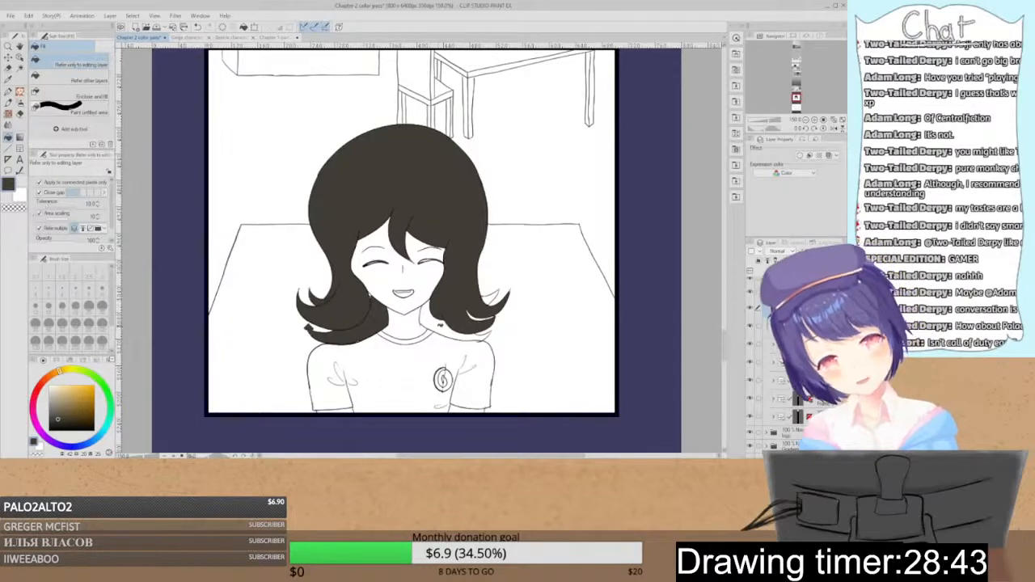
pyautogui.click(455, 324)
pyautogui.click(491, 297)
pyautogui.click(476, 315)
# - Touch up the dark fill at the woman's hair tips with the pencil and eraser
pyautogui.press('p')
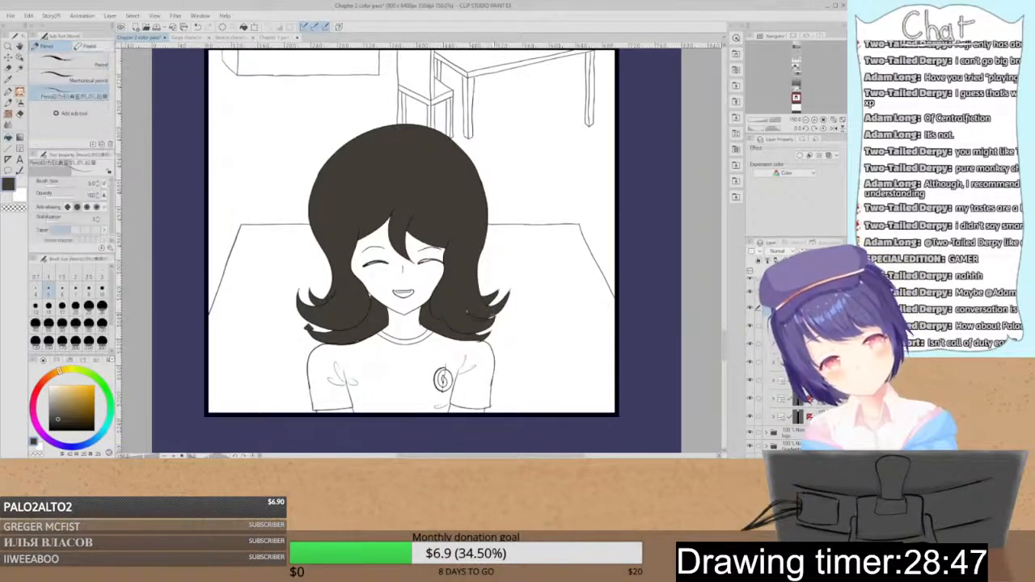
pyautogui.press('p')
pyautogui.press('p')
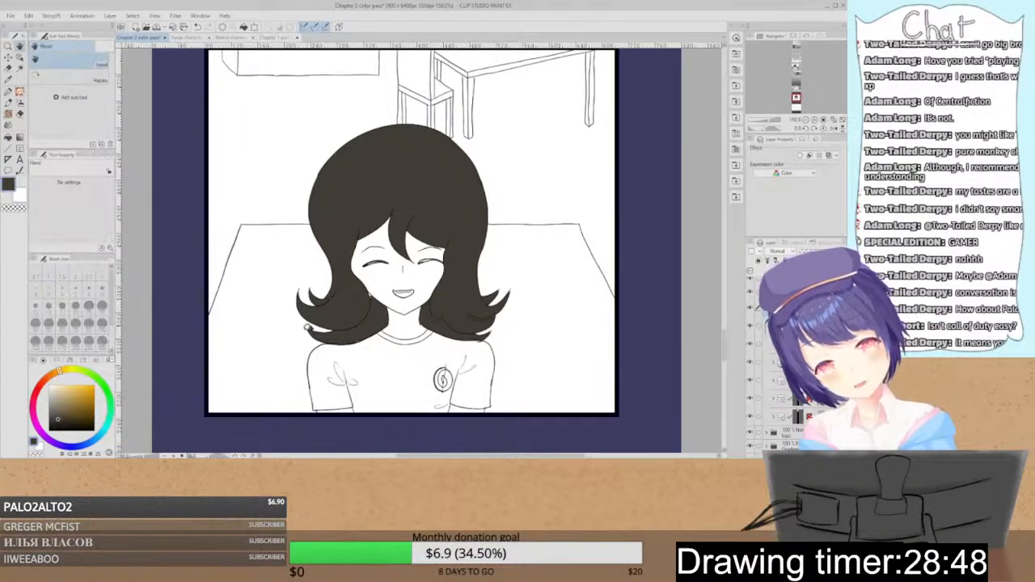
pyautogui.press('e')
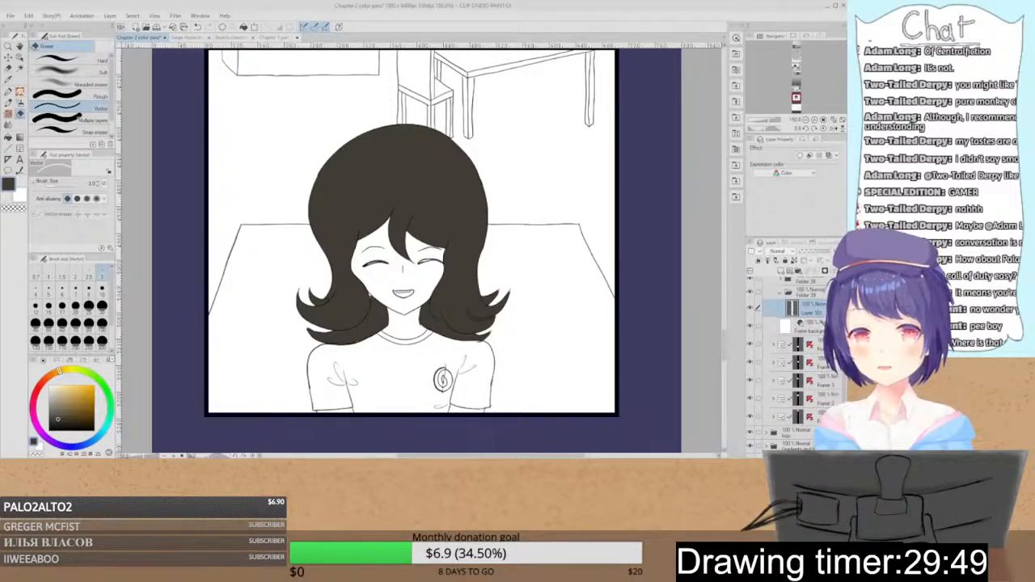
# - Create a new 1000 × 1000 px illustration at 72 dpi and set the pencil colour to black
pyautogui.press('Return')
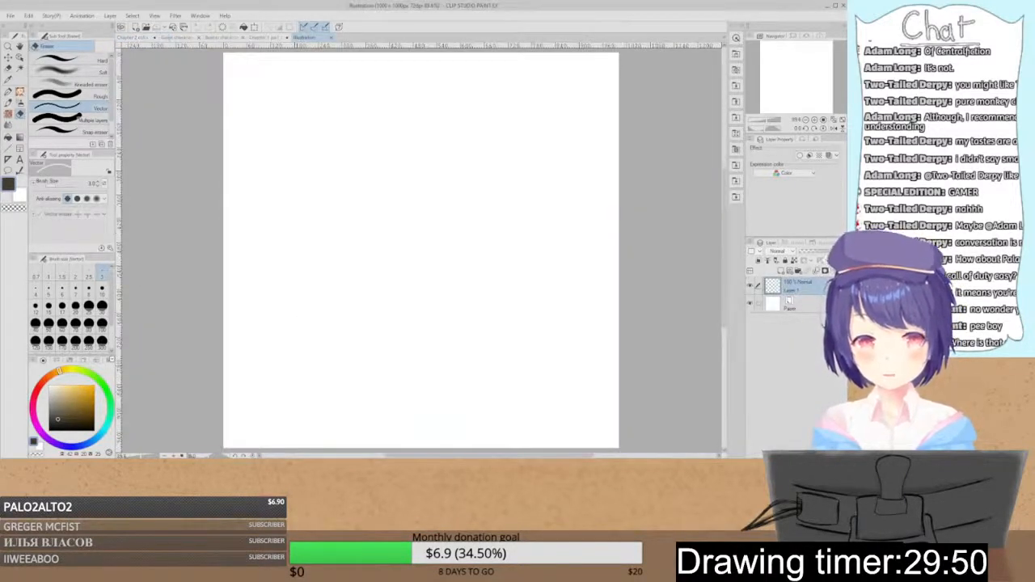
pyautogui.click(50, 429)
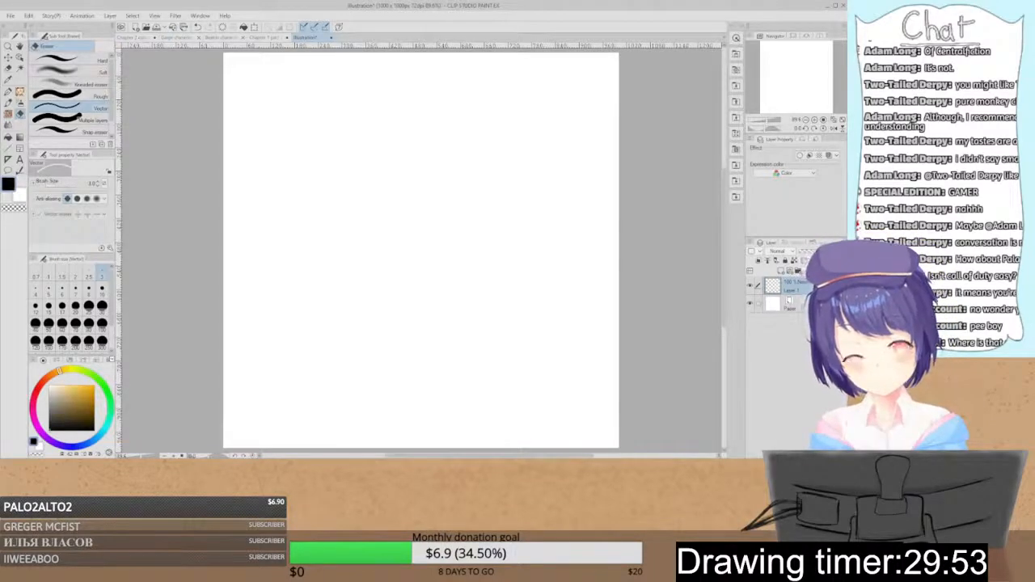
pyautogui.press('p')
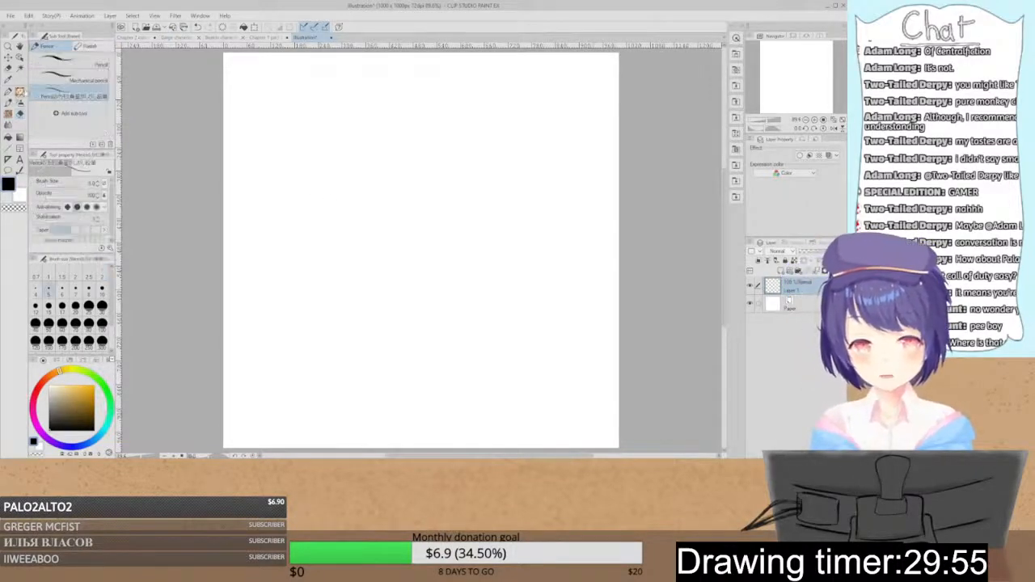
# - Sketch a round head with a broad jaw below it and erase the part of the circle that crosses the face
pyautogui.moveTo(450, 112); pyautogui.dragTo(494, 226)
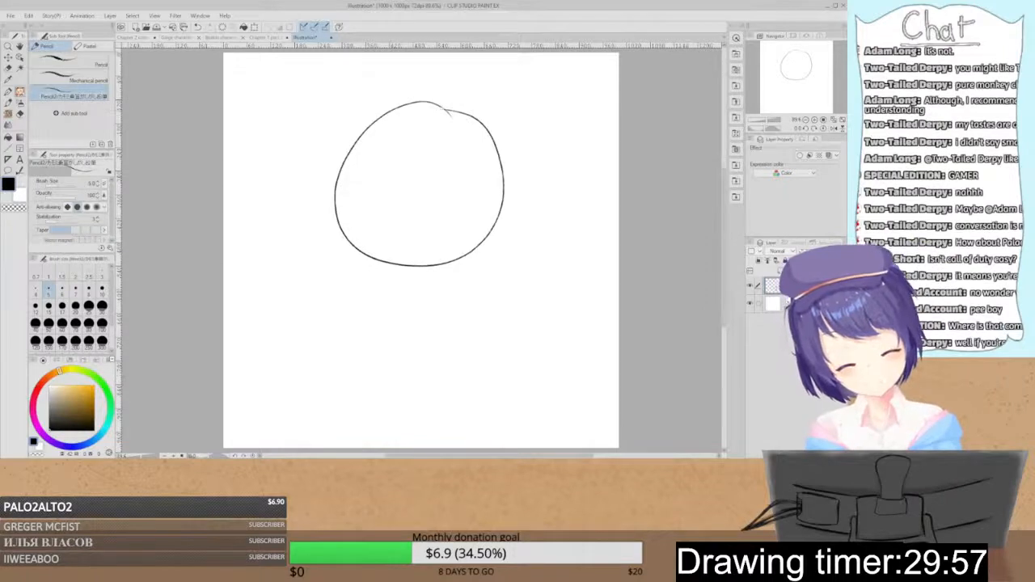
pyautogui.moveTo(343, 244)
pyautogui.mouseDown()
pyautogui.moveTo(347, 284)
pyautogui.moveTo(373, 299)
pyautogui.moveTo(361, 301)
pyautogui.moveTo(460, 295)
pyautogui.moveTo(487, 307)
pyautogui.moveTo(502, 295)
pyautogui.moveTo(495, 227)
pyautogui.moveTo(498, 290)
pyautogui.moveTo(477, 305)
pyautogui.mouseUp()
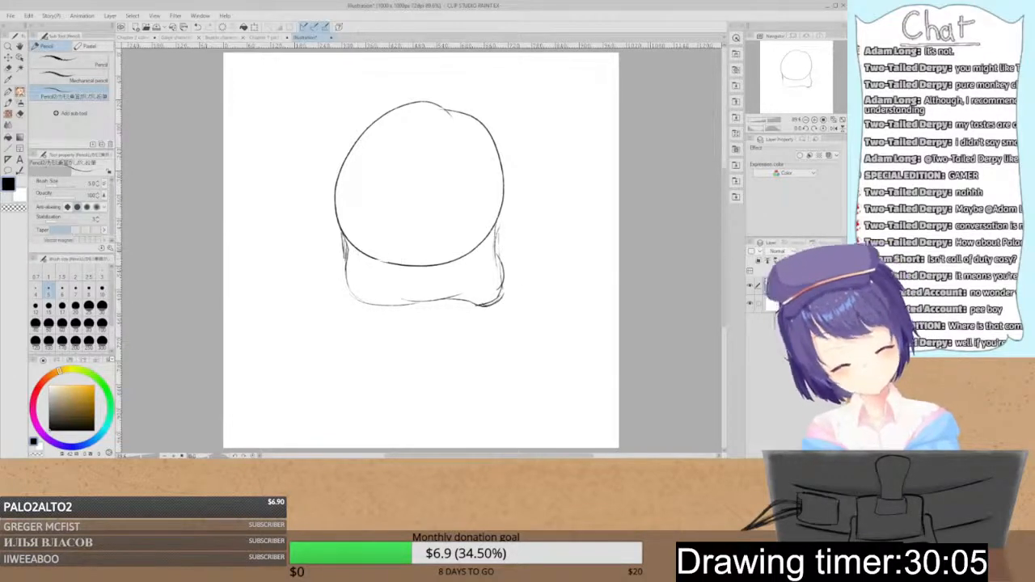
pyautogui.press('e')
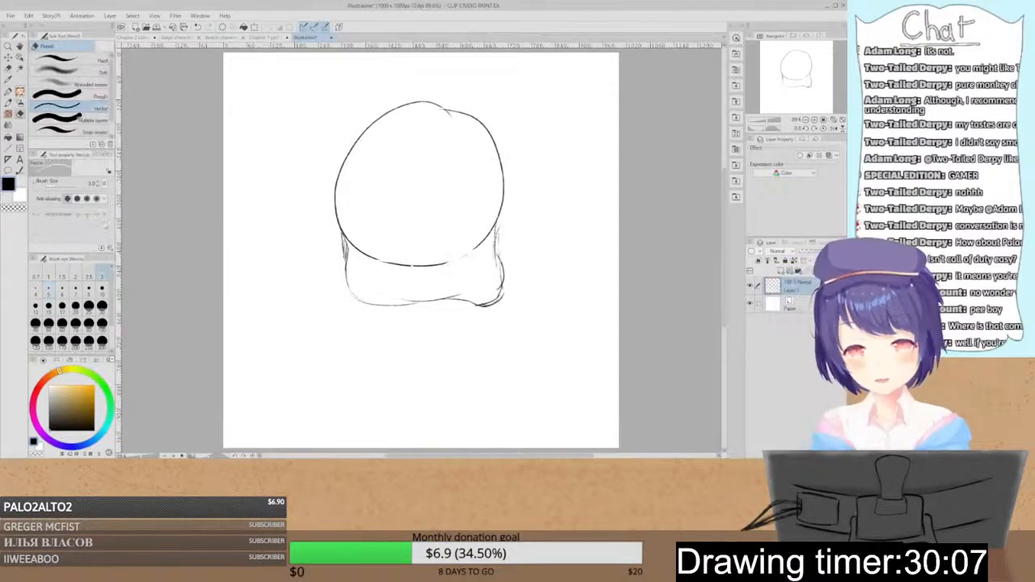
pyautogui.moveTo(345, 232)
pyautogui.mouseDown()
pyautogui.moveTo(363, 251)
pyautogui.moveTo(417, 265)
pyautogui.moveTo(482, 244)
pyautogui.mouseUp()
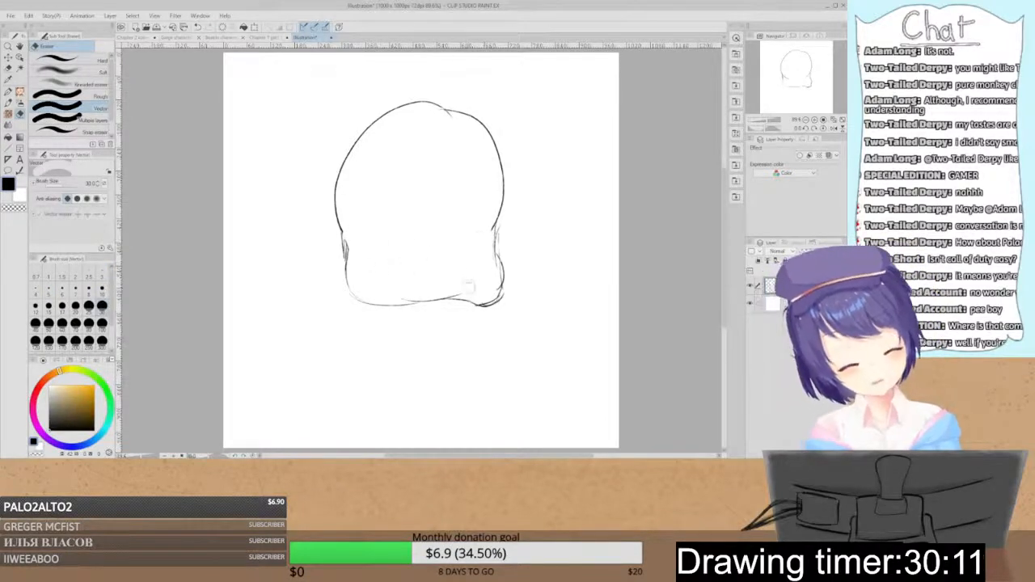
# - Sketch a thick neck, sloping shoulders running to the canvas edges and short inner arm lines below the head
pyautogui.press('p')
pyautogui.press('h')
pyautogui.press('p')
pyautogui.moveTo(353, 300); pyautogui.dragTo(365, 337)
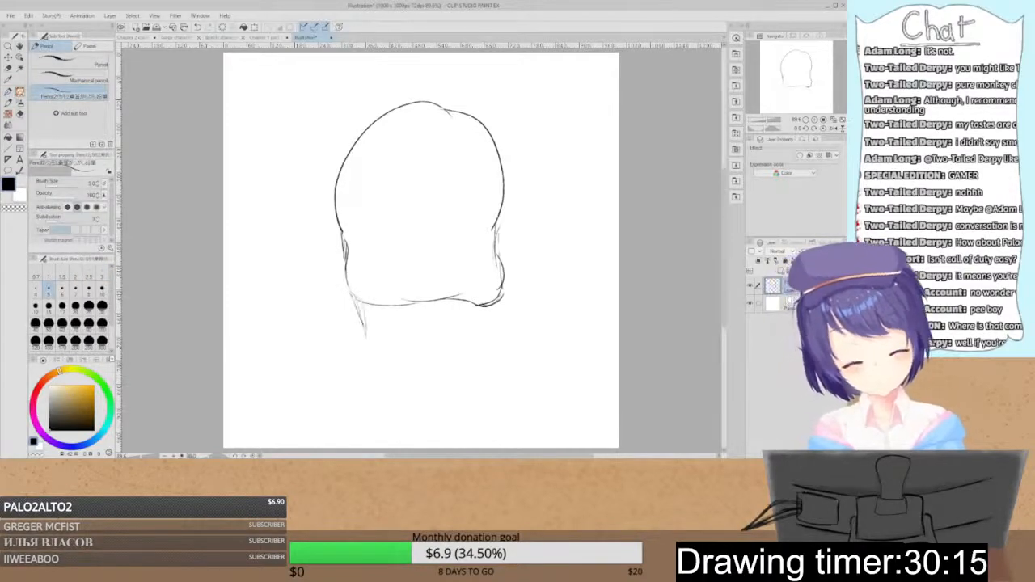
pyautogui.moveTo(483, 312); pyautogui.dragTo(487, 346)
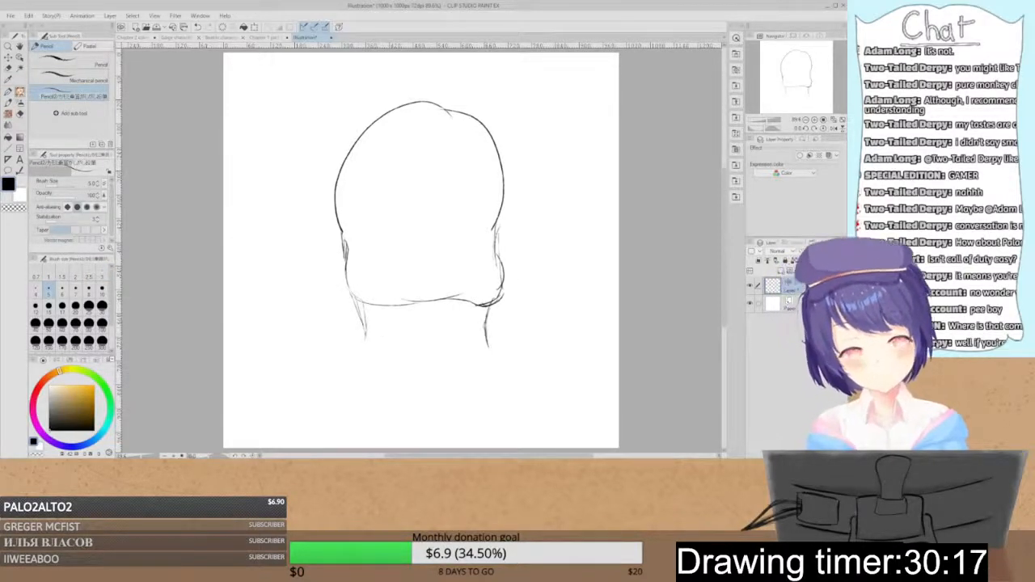
pyautogui.moveTo(367, 325)
pyautogui.mouseDown()
pyautogui.moveTo(300, 363)
pyautogui.moveTo(224, 384)
pyautogui.mouseUp()
pyautogui.moveTo(487, 331); pyautogui.dragTo(618, 371)
pyautogui.moveTo(270, 395); pyautogui.dragTo(242, 448)
pyautogui.moveTo(556, 389)
pyautogui.mouseDown()
pyautogui.moveTo(579, 447)
pyautogui.moveTo(580, 429)
pyautogui.mouseUp()
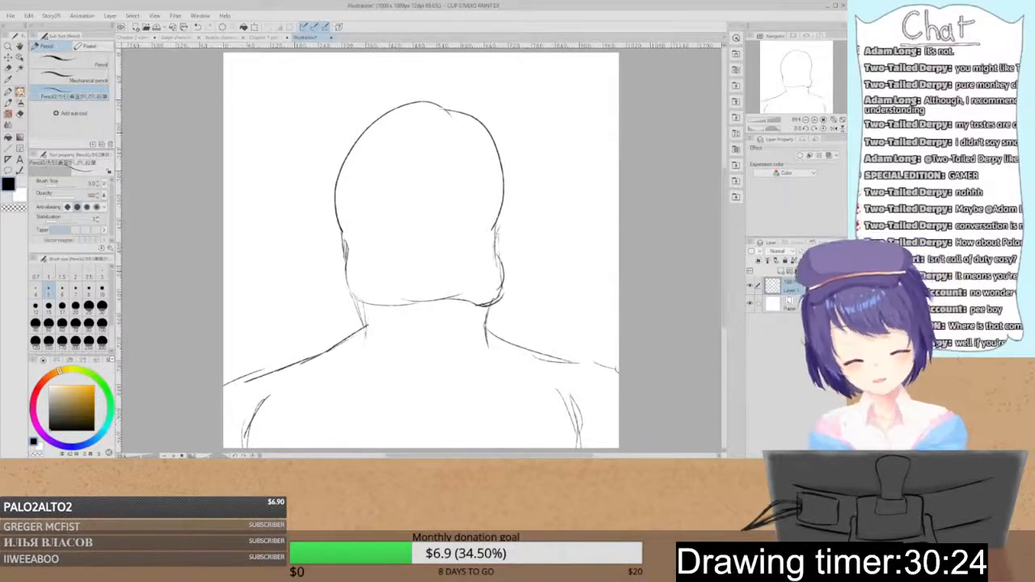
# - Sketch two long rabbit ears on top of the head and curved double-chin folds below the jaw
pyautogui.moveTo(355, 55); pyautogui.dragTo(353, 129)
pyautogui.moveTo(378, 55); pyautogui.dragTo(377, 121)
pyautogui.moveTo(441, 109); pyautogui.dragTo(475, 73)
pyautogui.moveTo(475, 74); pyautogui.dragTo(456, 110)
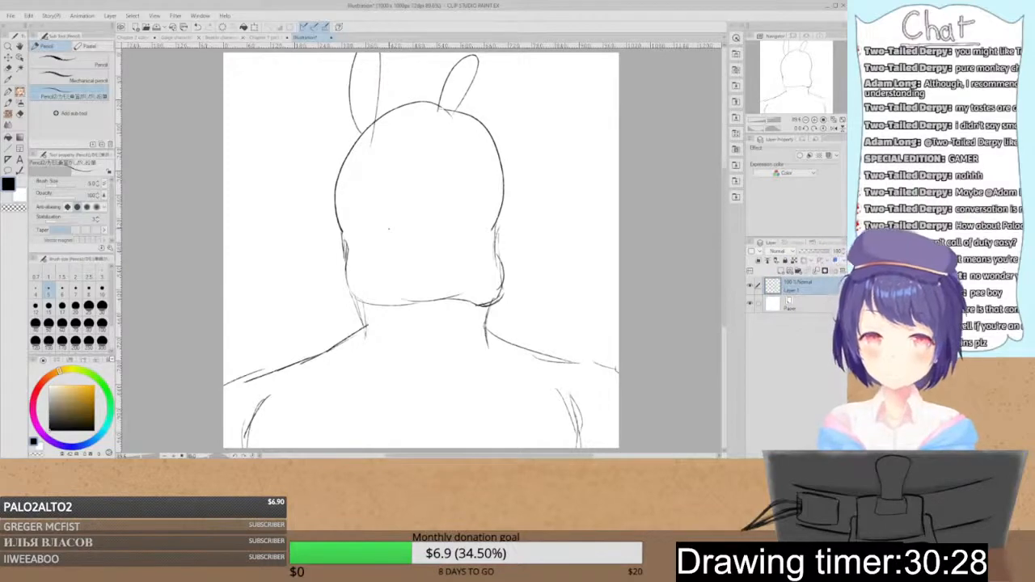
pyautogui.moveTo(362, 310)
pyautogui.mouseDown()
pyautogui.moveTo(411, 329)
pyautogui.moveTo(490, 315)
pyautogui.moveTo(381, 332)
pyautogui.moveTo(495, 328)
pyautogui.mouseUp()
pyautogui.moveTo(422, 337); pyautogui.dragTo(485, 328)
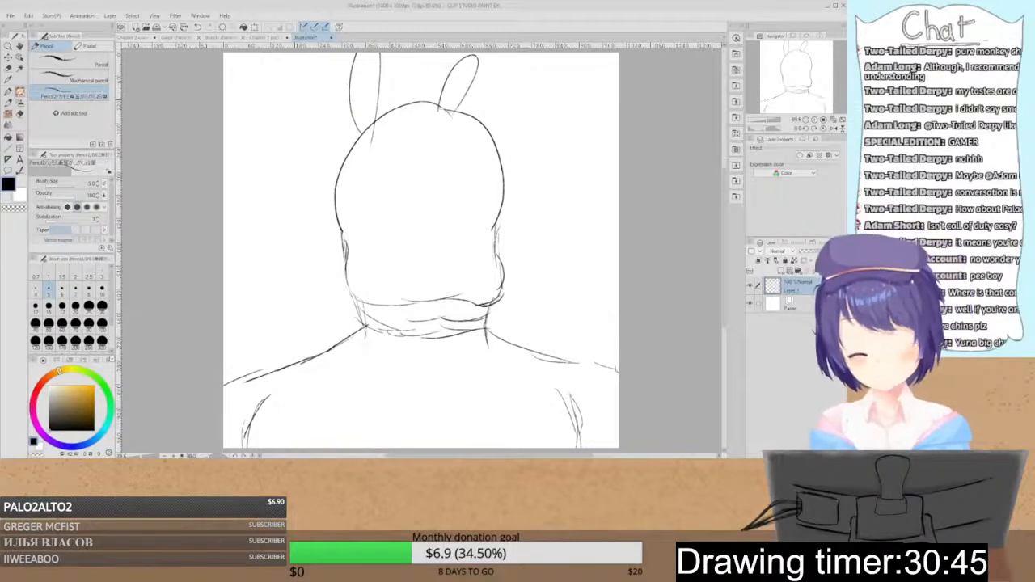
# - Sketch a puffy muzzle with a small oval nose, two square front teeth and a wide mouth around them
pyautogui.moveTo(349, 254)
pyautogui.mouseDown()
pyautogui.moveTo(373, 244)
pyautogui.moveTo(441, 257)
pyautogui.moveTo(491, 247)
pyautogui.mouseUp()
pyautogui.moveTo(458, 242)
pyautogui.mouseDown()
pyautogui.moveTo(490, 243)
pyautogui.moveTo(415, 243)
pyautogui.moveTo(443, 247)
pyautogui.mouseUp()
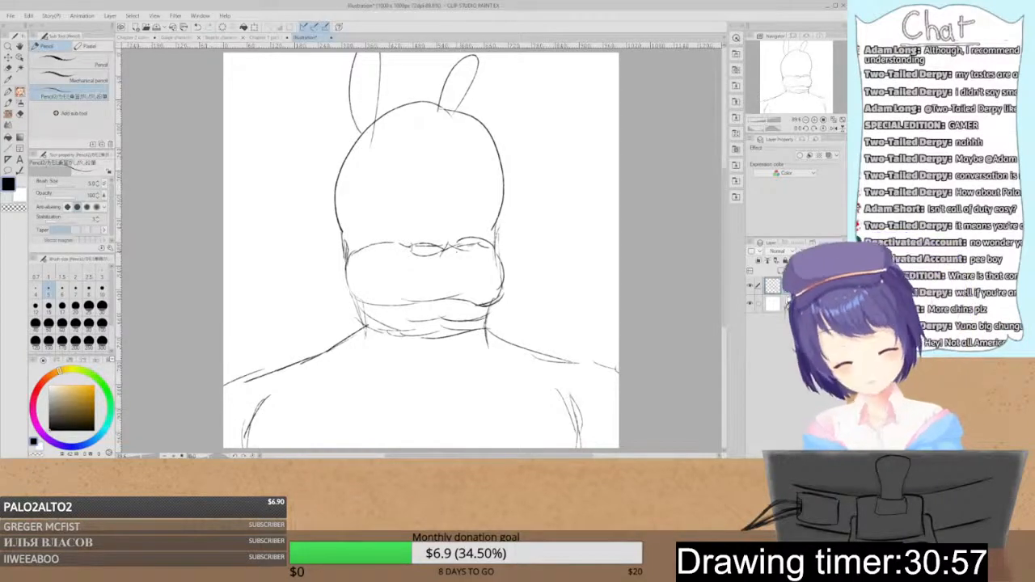
pyautogui.moveTo(418, 258)
pyautogui.mouseDown()
pyautogui.moveTo(417, 271)
pyautogui.moveTo(443, 264)
pyautogui.mouseUp()
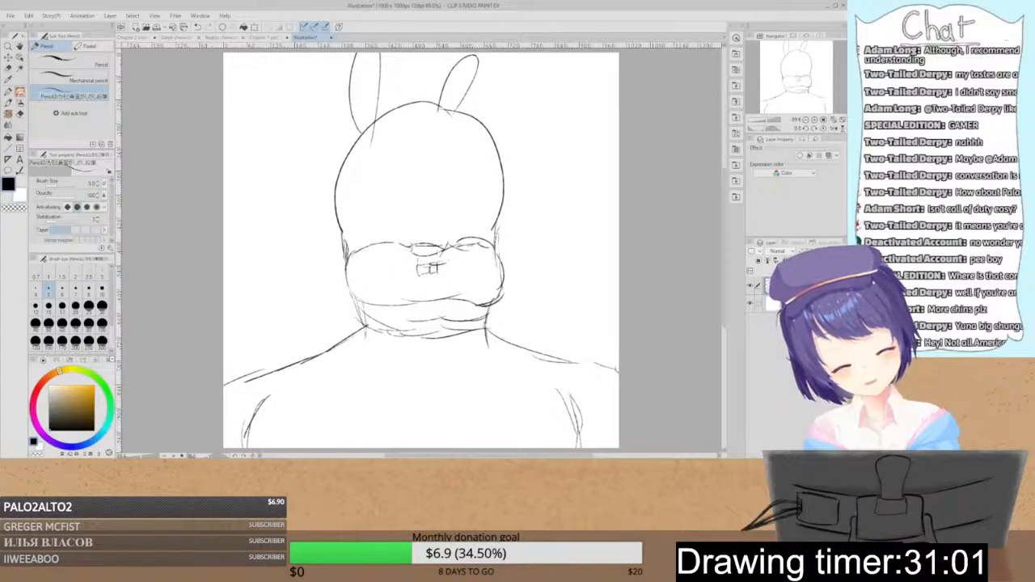
pyautogui.moveTo(414, 274)
pyautogui.mouseDown()
pyautogui.moveTo(372, 280)
pyautogui.moveTo(401, 295)
pyautogui.moveTo(466, 289)
pyautogui.moveTo(470, 271)
pyautogui.moveTo(443, 277)
pyautogui.mouseUp()
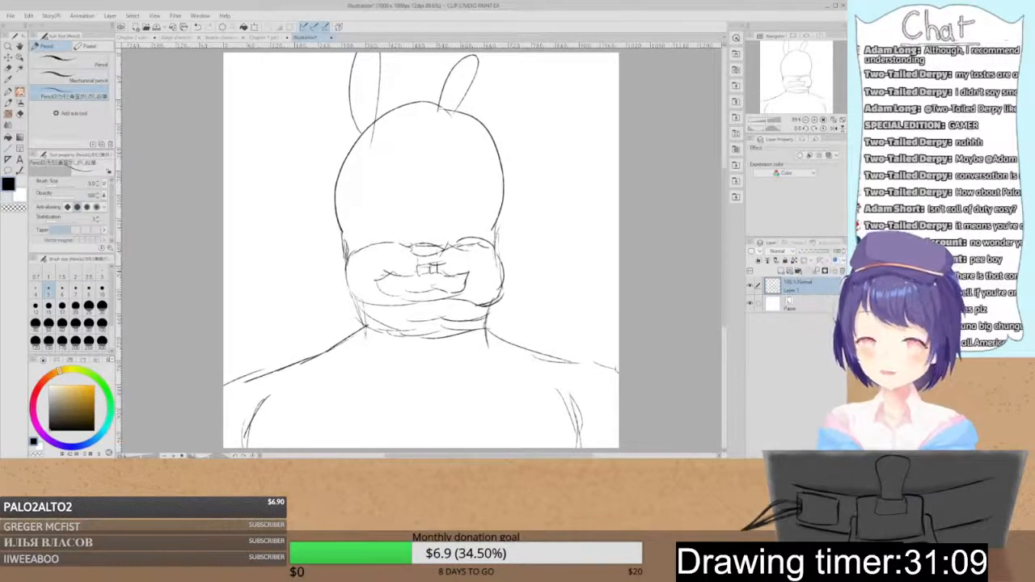
# - Draw two small half-lidded eyes with pupils above the muzzle and add a curved eyebrow over each
pyautogui.moveTo(387, 217)
pyautogui.mouseDown()
pyautogui.moveTo(391, 241)
pyautogui.moveTo(397, 228)
pyautogui.mouseUp()
pyautogui.moveTo(462, 220)
pyautogui.mouseDown()
pyautogui.moveTo(466, 243)
pyautogui.moveTo(471, 226)
pyautogui.mouseUp()
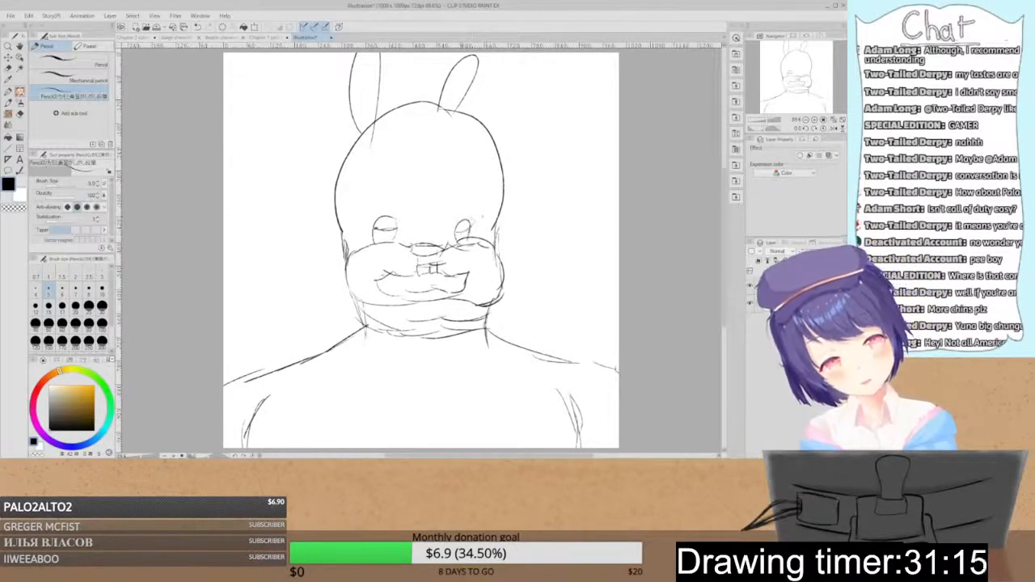
pyautogui.moveTo(384, 230); pyautogui.dragTo(388, 236)
pyautogui.hotkey('ctrl', 'z')
pyautogui.hotkey('ctrl', 'z')
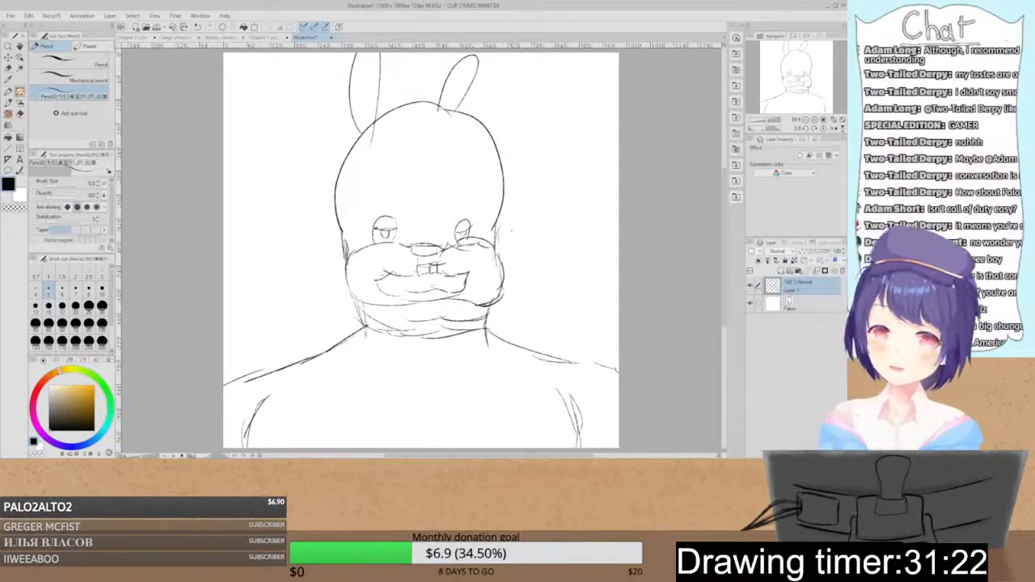
pyautogui.moveTo(393, 177)
pyautogui.mouseDown()
pyautogui.moveTo(375, 180)
pyautogui.moveTo(365, 205)
pyautogui.mouseUp()
pyautogui.moveTo(449, 178)
pyautogui.mouseDown()
pyautogui.moveTo(466, 176)
pyautogui.moveTo(482, 196)
pyautogui.mouseUp()
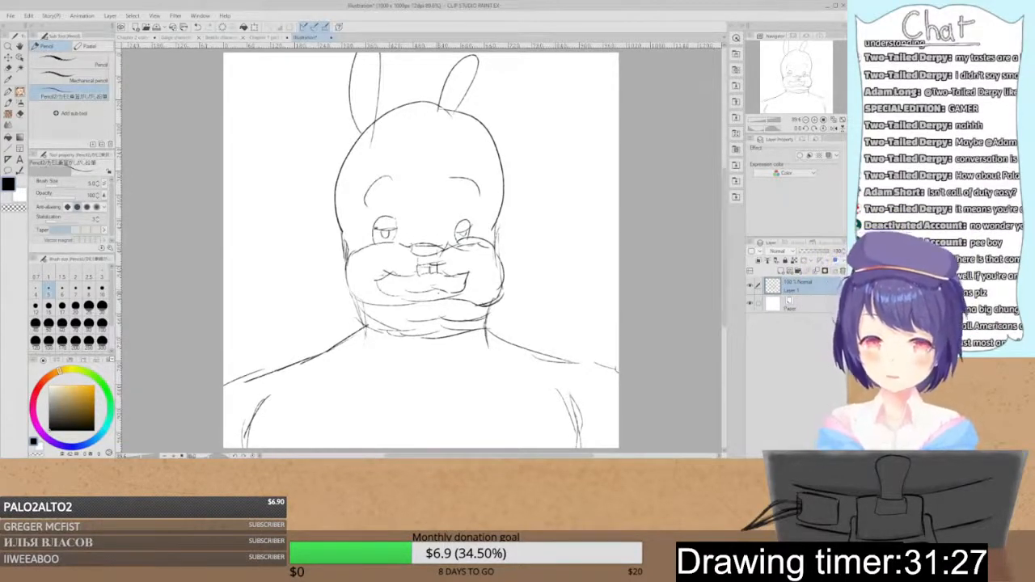
# - Spray black beard stubble across the chin and jaw with the Spray airbrush
pyautogui.click(20, 106)
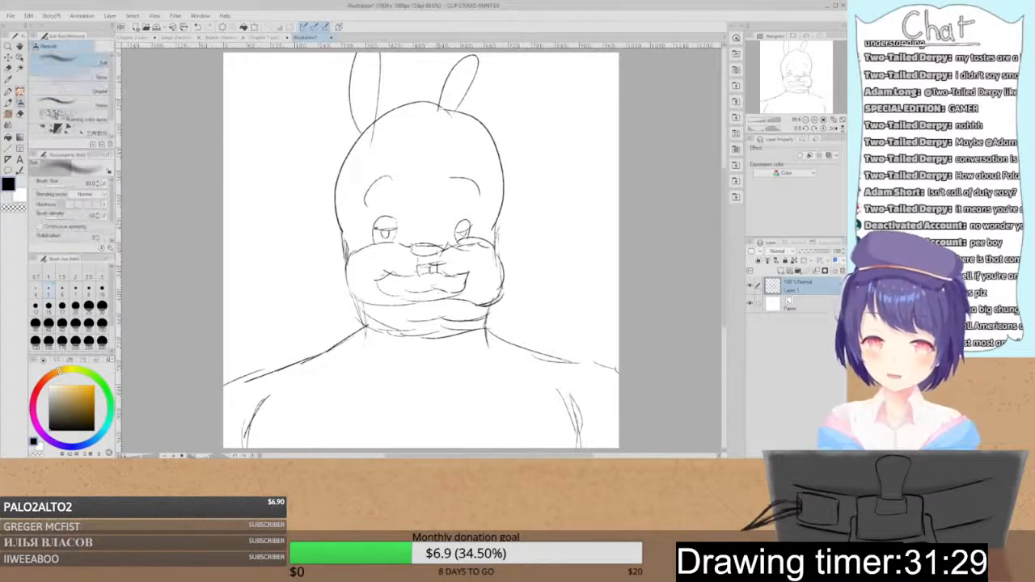
pyautogui.click(95, 80)
pyautogui.moveTo(370, 322)
pyautogui.mouseDown()
pyautogui.moveTo(460, 316)
pyautogui.moveTo(475, 296)
pyautogui.mouseUp()
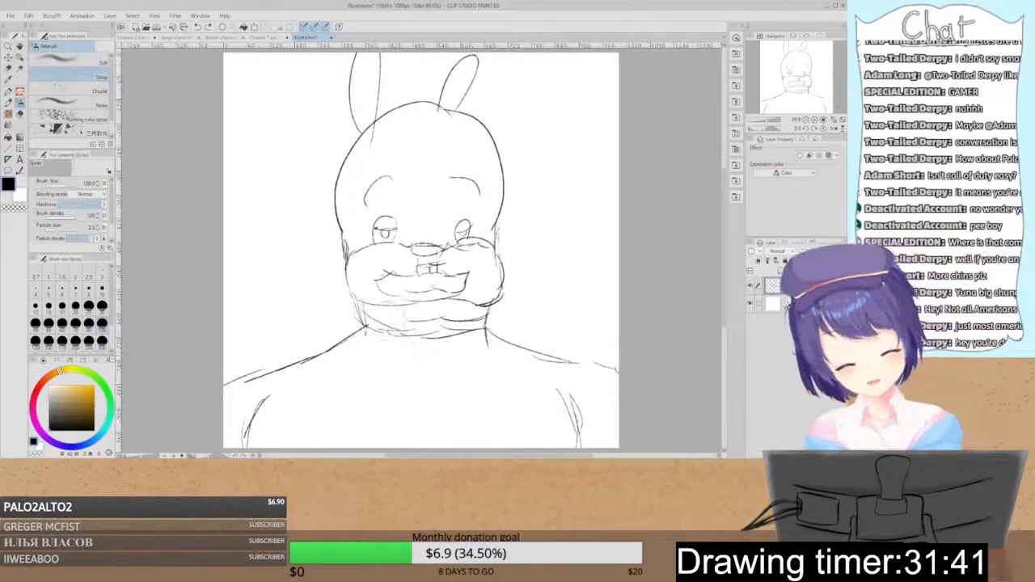
pyautogui.moveTo(360, 292)
pyautogui.mouseDown()
pyautogui.moveTo(413, 321)
pyautogui.moveTo(489, 311)
pyautogui.mouseUp()
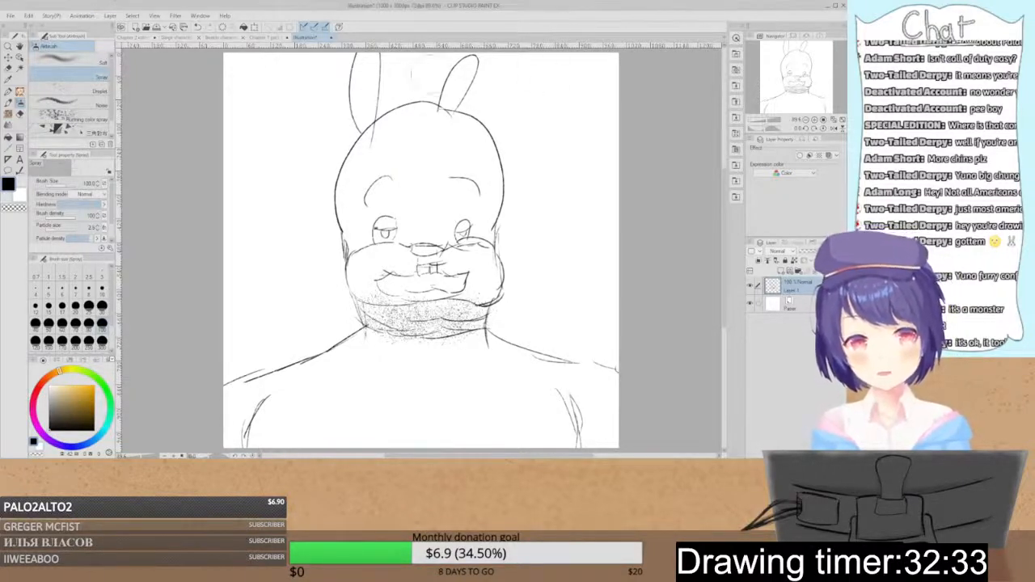
# - Close the rabbit-head sketch illustration and return to the Chapter 2 colour page
pyautogui.click(330, 37)
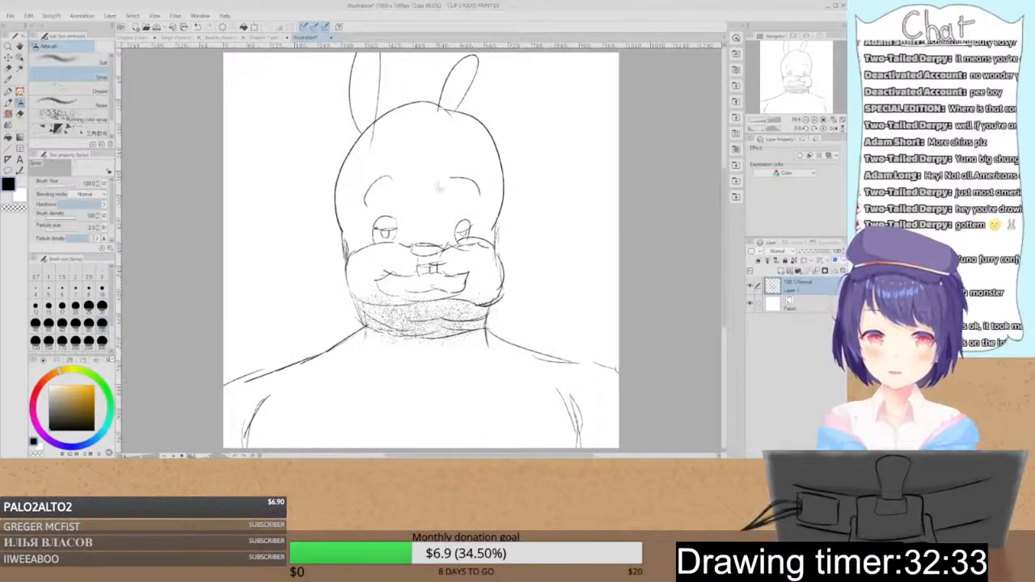
pyautogui.click(433, 177)
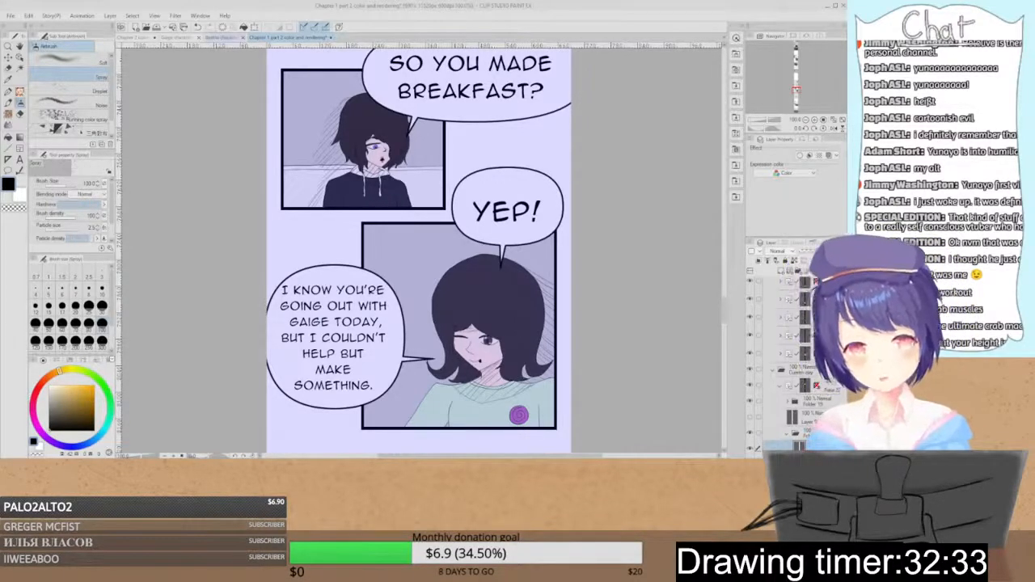
pyautogui.hotkey('ctrl', 'Tab')
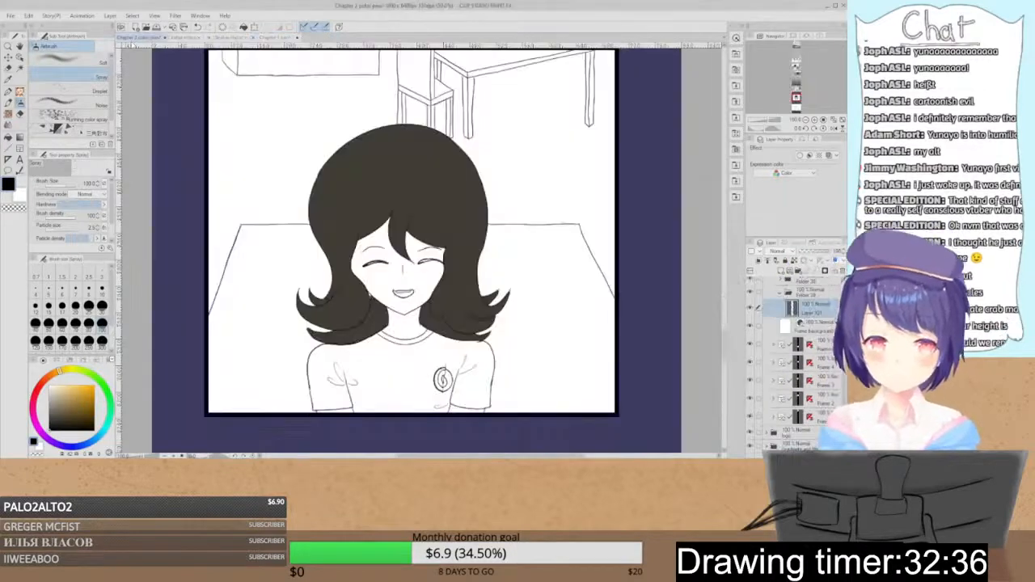
# - Sample the woman's skin colour from the breakfast scene in Chapter 1 part 2 and fill her face in the Chapter 2 panel
pyautogui.hotkey('ctrl', 'Tab')
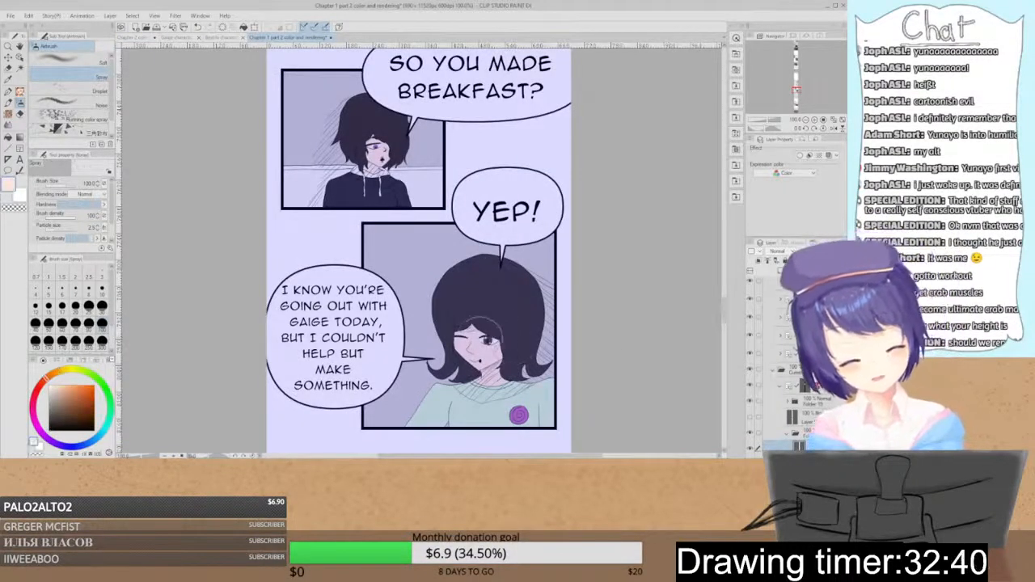
pyautogui.hotkey('ctrl', 'Tab')
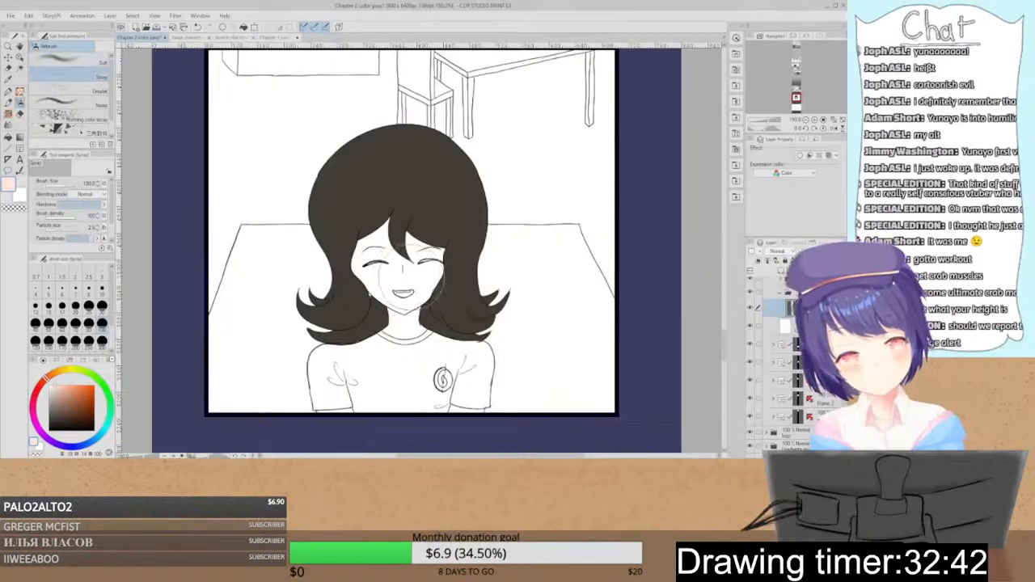
pyautogui.press('g')
pyautogui.click(416, 271)
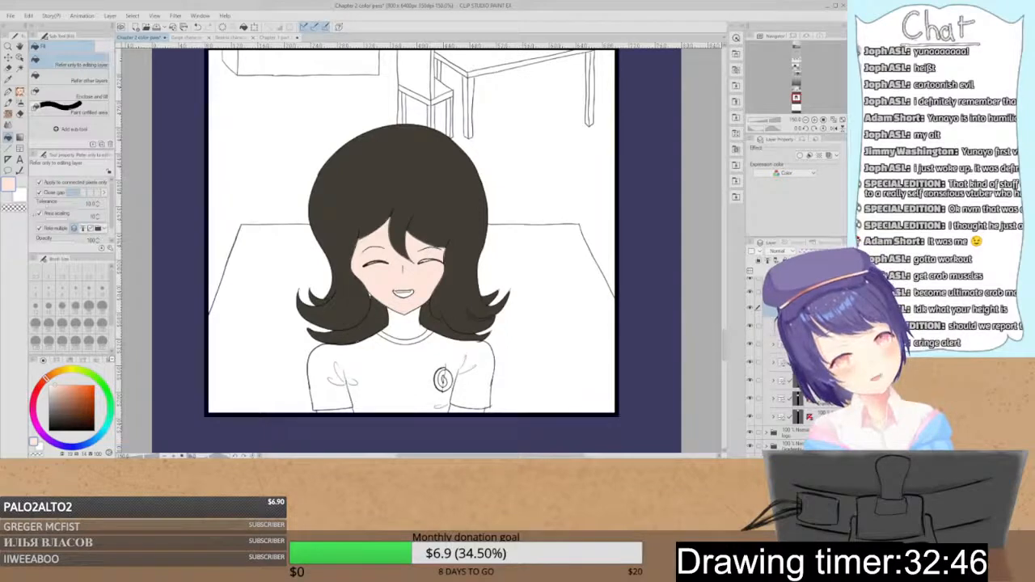
# - Add a new layer and thicken the woman's two closed eyelash lines with a near-black pencil
pyautogui.hotkey('ctrl', 'shift', 'n')
pyautogui.click(52, 417)
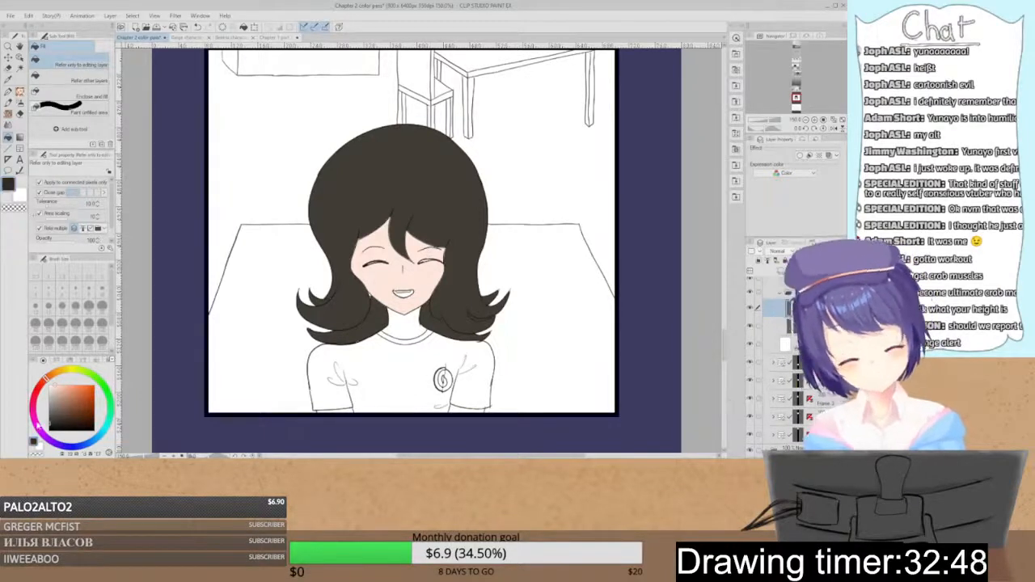
pyautogui.hotkey('ctrl', '+')
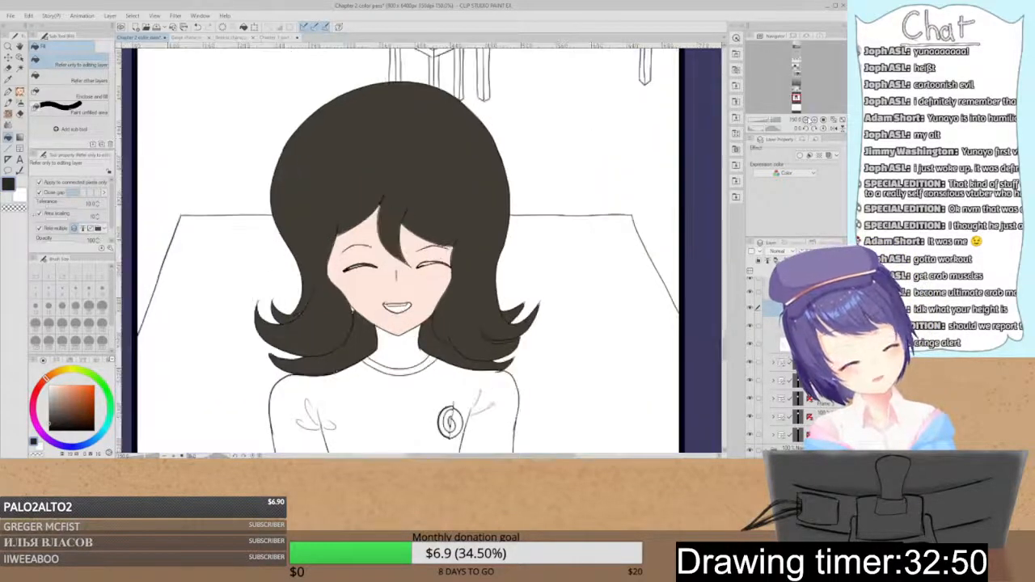
pyautogui.press('p')
pyautogui.moveTo(433, 262)
pyautogui.mouseDown()
pyautogui.moveTo(417, 266)
pyautogui.moveTo(450, 265)
pyautogui.mouseUp()
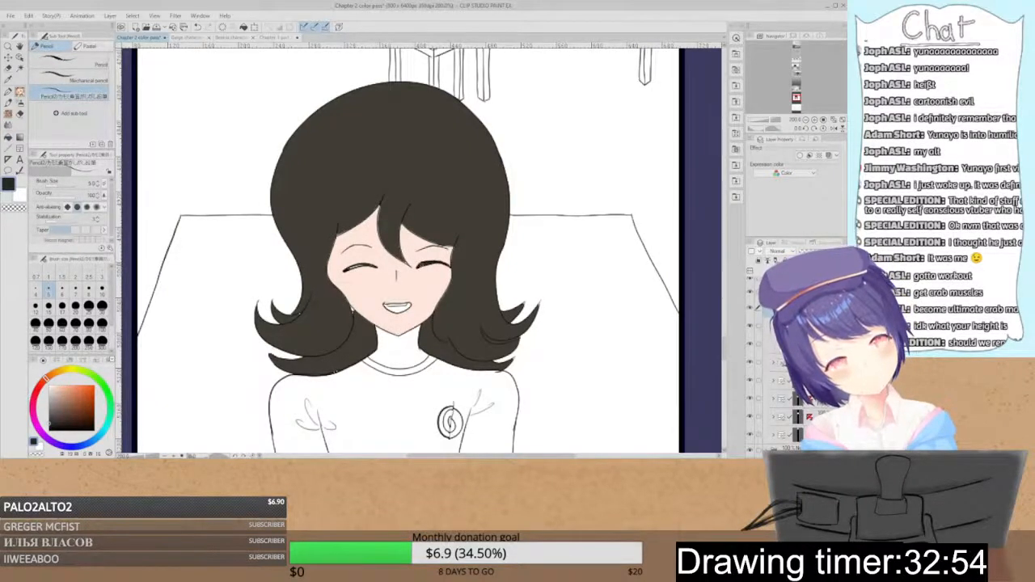
pyautogui.moveTo(362, 266)
pyautogui.mouseDown()
pyautogui.moveTo(345, 270)
pyautogui.moveTo(359, 265)
pyautogui.mouseUp()
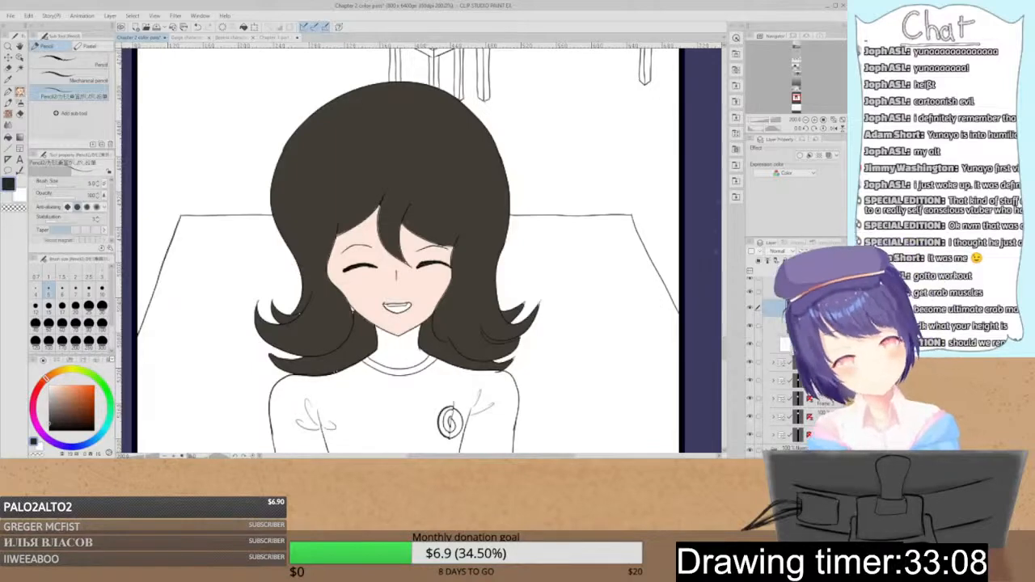
# - Fill the woman's neck with the skin colour sampled from her face, on a new layer beneath the hair colour layer
pyautogui.moveTo(725, 353)
pyautogui.mouseDown()
pyautogui.moveTo(726, 363)
pyautogui.moveTo(726, 349)
pyautogui.mouseUp()
pyautogui.keyDown('alt'); pyautogui.click(436, 232); pyautogui.keyUp('alt')
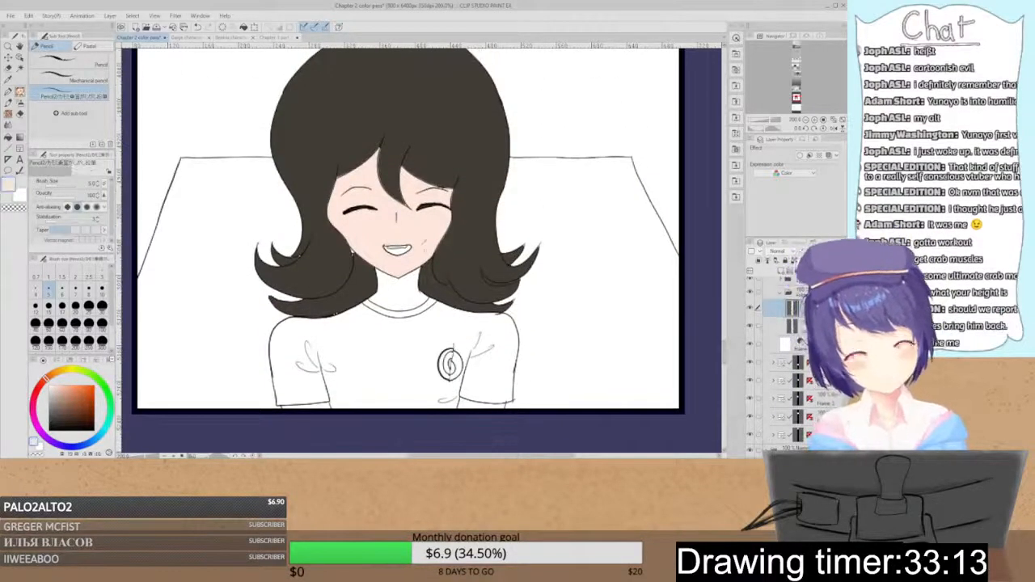
pyautogui.click(751, 308)
pyautogui.click(750, 308)
pyautogui.click(750, 326)
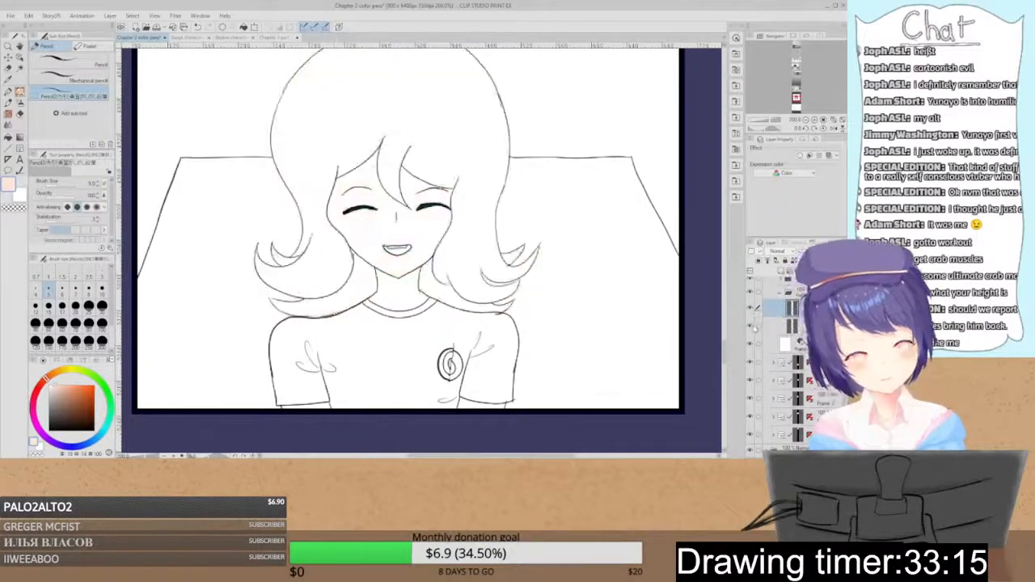
pyautogui.click(751, 325)
pyautogui.click(774, 326)
pyautogui.press('g')
pyautogui.click(409, 287)
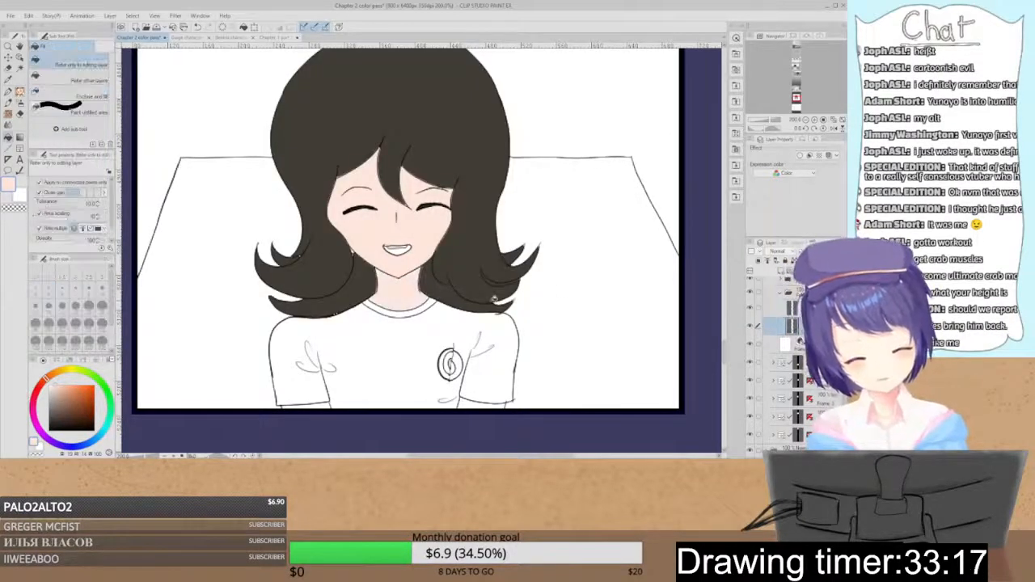
pyautogui.hotkey('ctrl', 'z')
pyautogui.scroll(1, 774, 343)
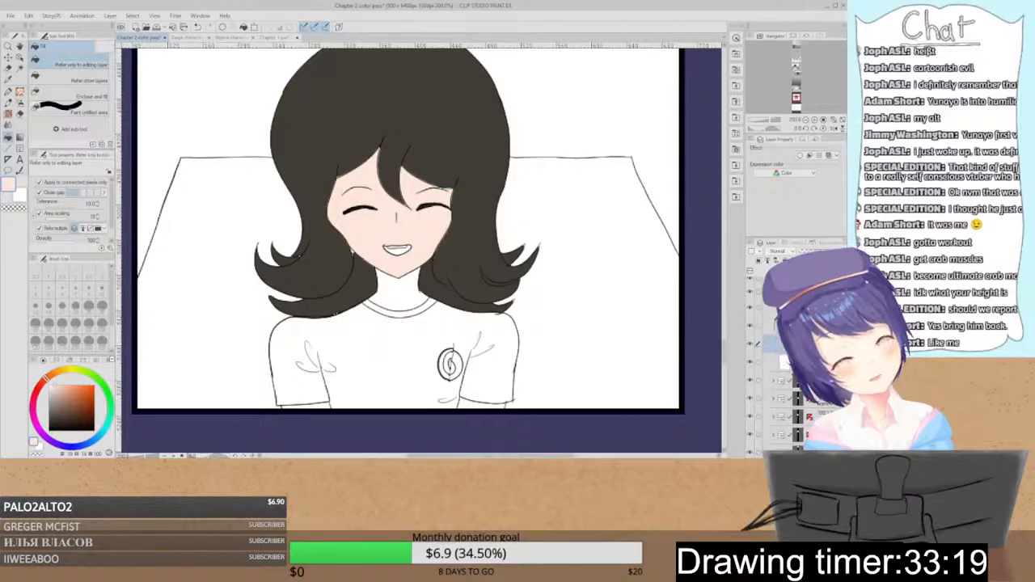
pyautogui.click(403, 284)
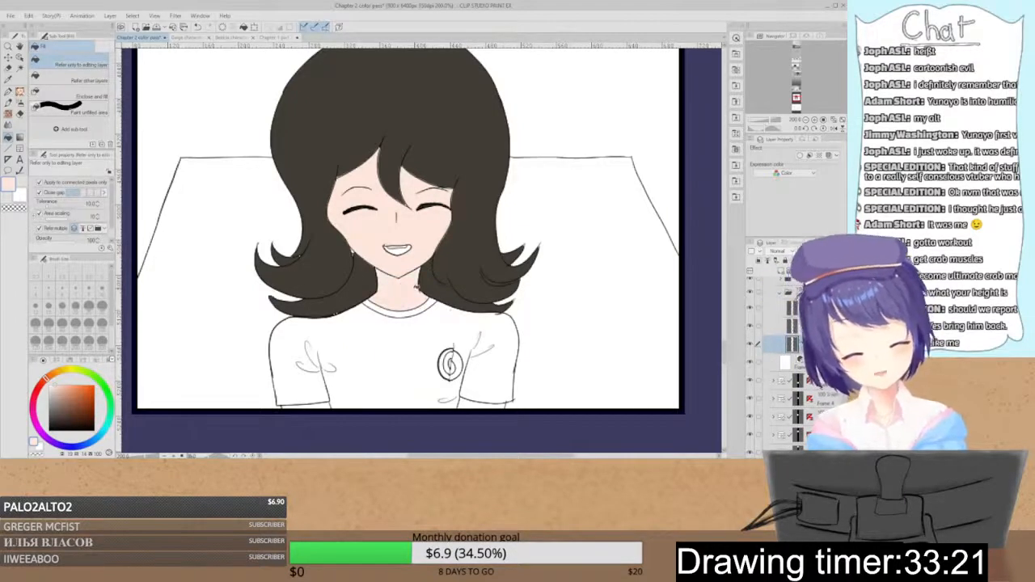
# - Choose a dark red and fill the woman's open mouth below the teeth
pyautogui.press('o')
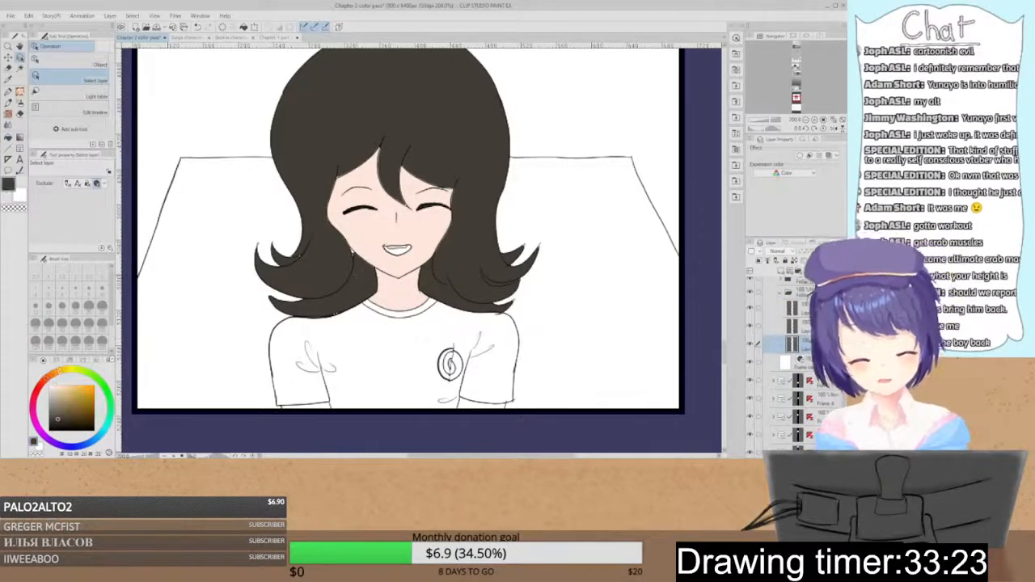
pyautogui.press('p')
pyautogui.scroll(-1, 774, 326)
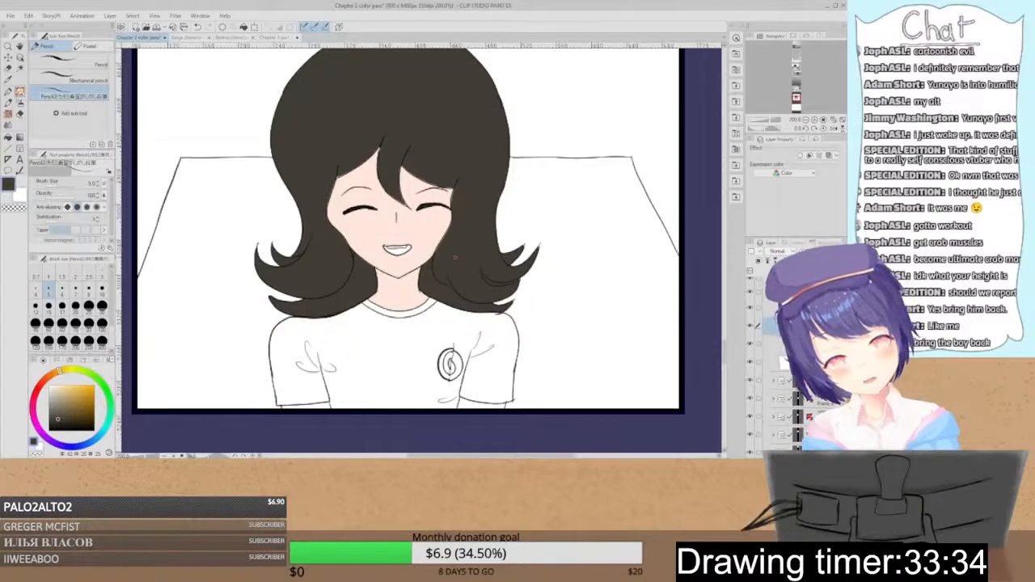
pyautogui.click(35, 394)
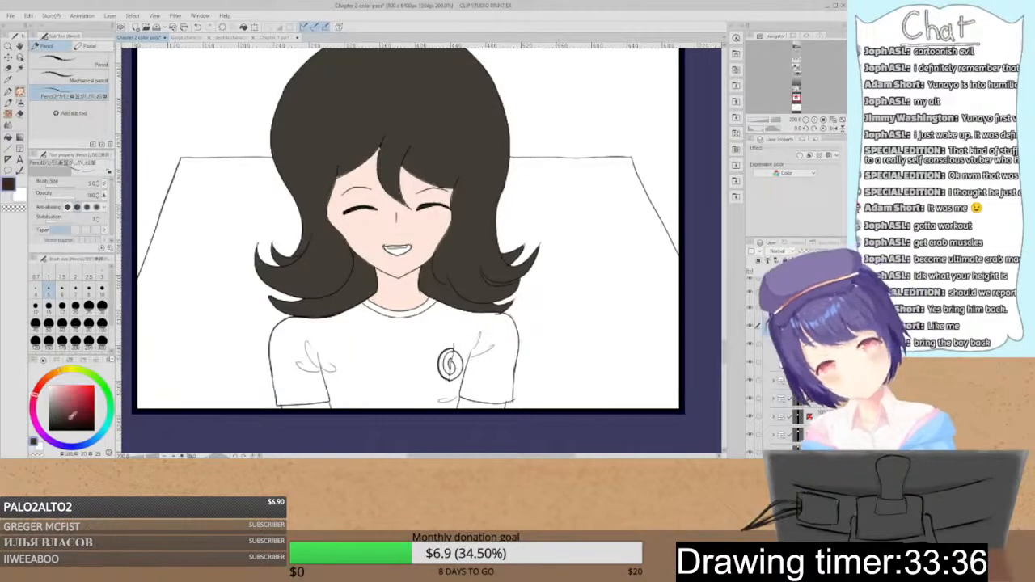
pyautogui.click(80, 419)
pyautogui.press('g')
pyautogui.click(397, 250)
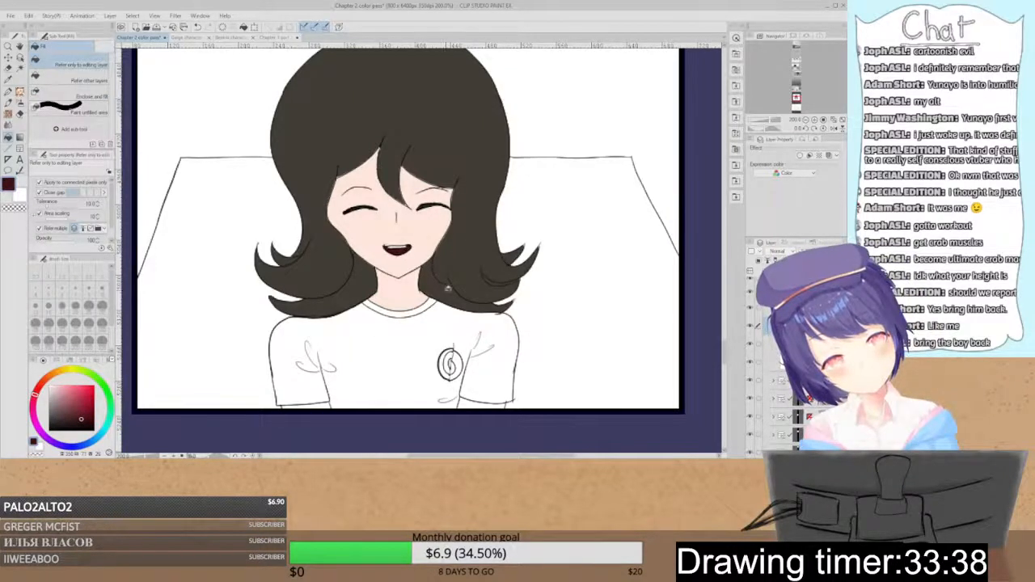
# - Sample the pale green shirt colour from the Chapter 1 breakfast scene and fill the woman's T-shirt in the Chapter 2 panel
pyautogui.press('p')
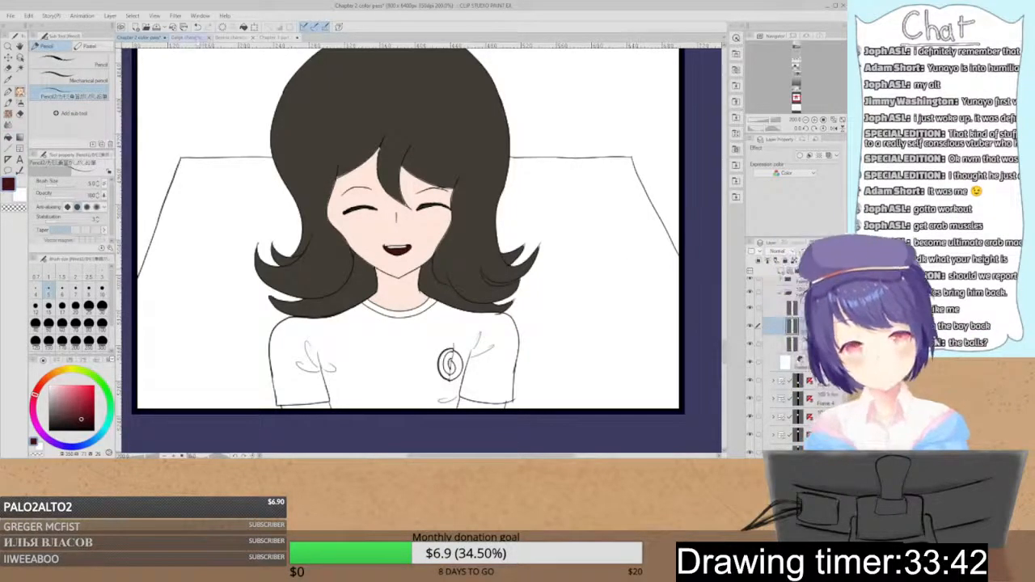
pyautogui.click(190, 37)
pyautogui.click(306, 38)
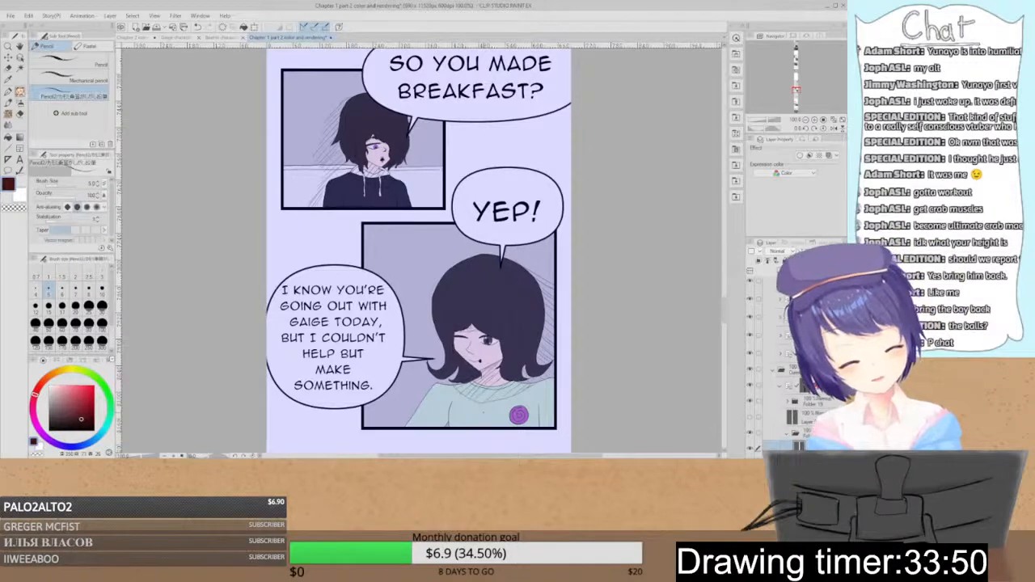
pyautogui.keyDown('alt'); pyautogui.click(480, 419); pyautogui.keyUp('alt')
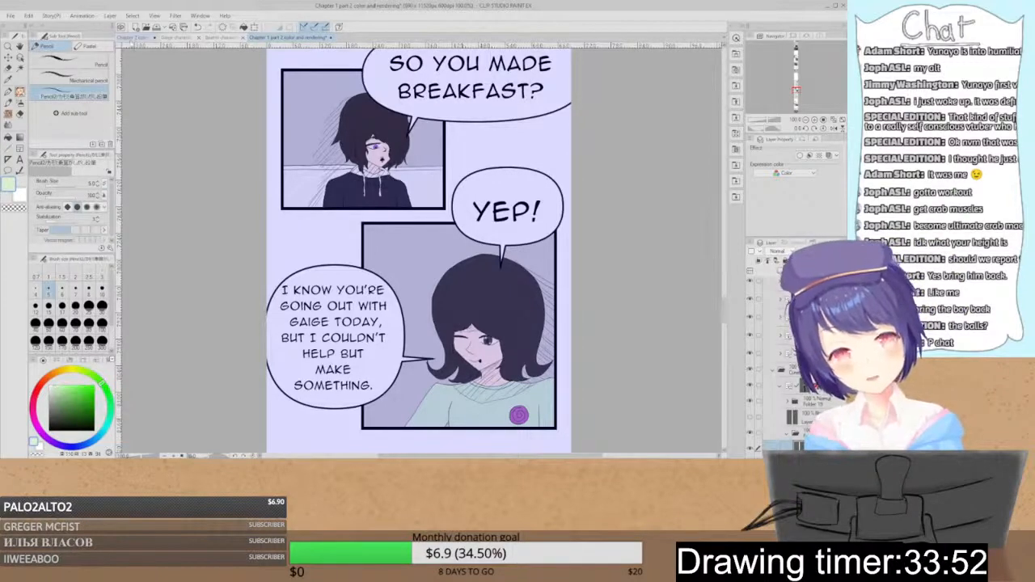
pyautogui.click(139, 38)
pyautogui.press('g')
pyautogui.click(399, 330)
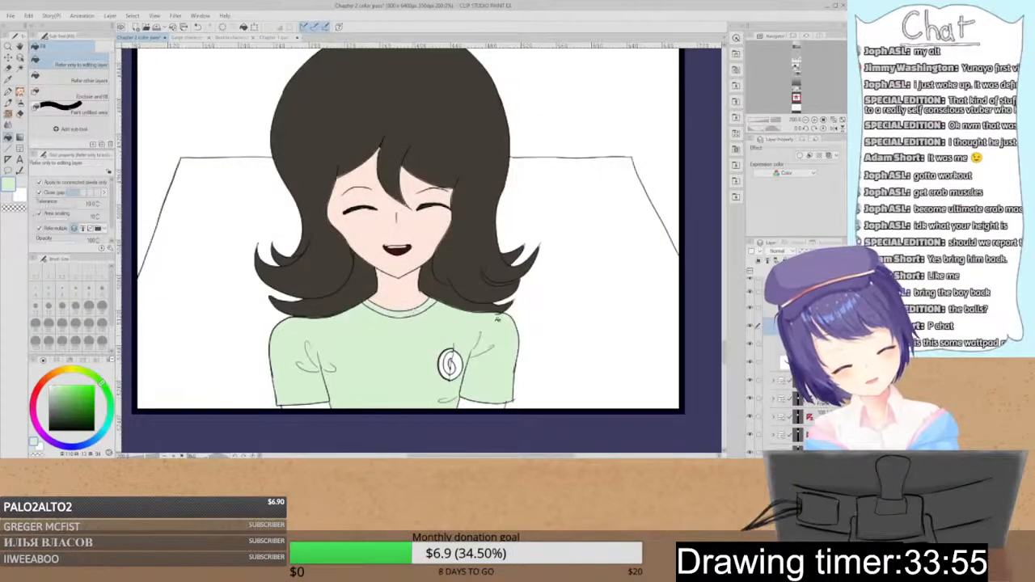
# - Sample the purple of the shirt emblem from the Chapter 1 panel and fill all parts of the emblem on the woman's T-shirt
pyautogui.click(283, 38)
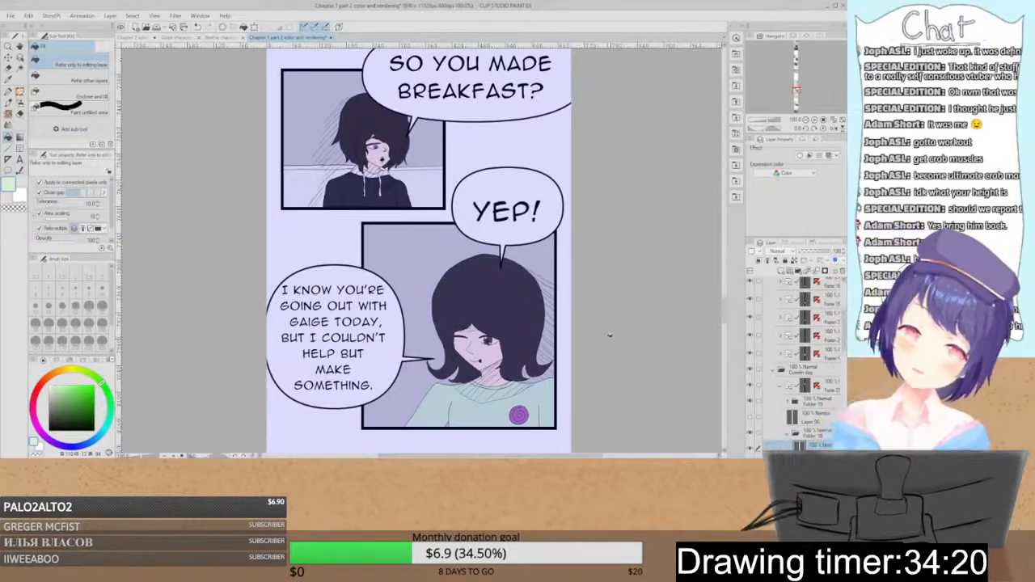
pyautogui.rightClick(522, 411)
pyautogui.rightClick(523, 410)
pyautogui.rightClick(522, 410)
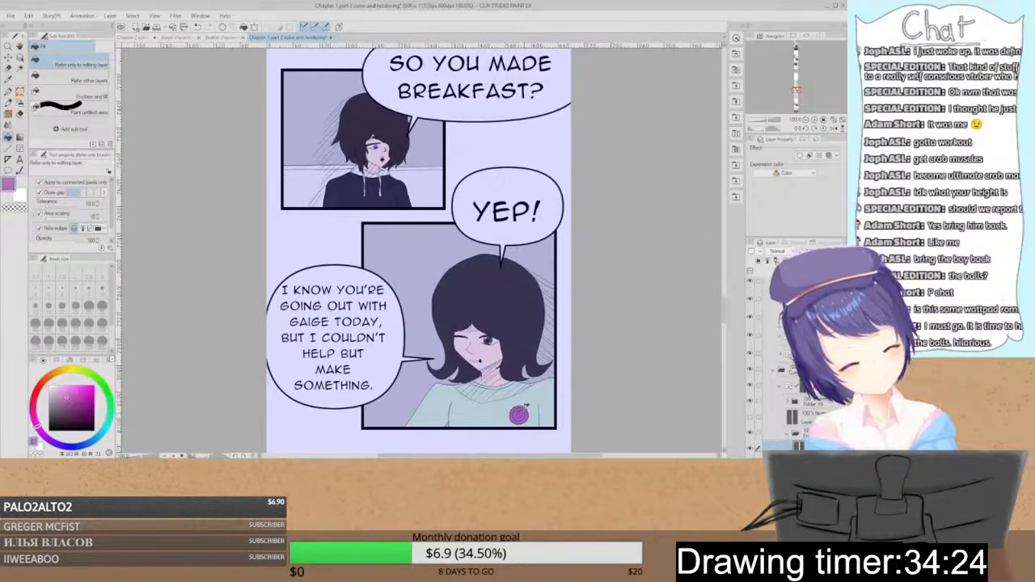
pyautogui.click(136, 37)
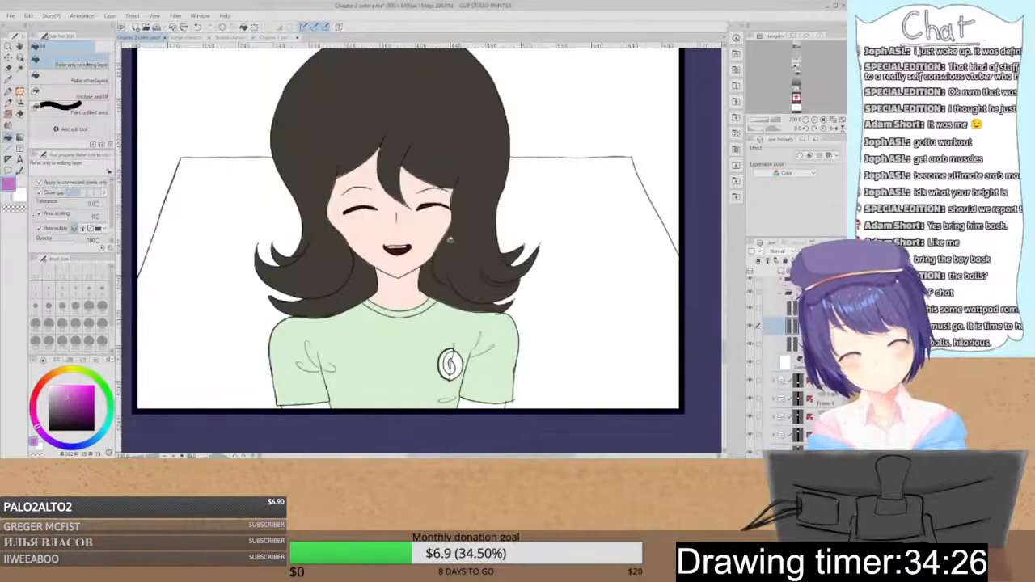
pyautogui.click(457, 359)
pyautogui.click(449, 362)
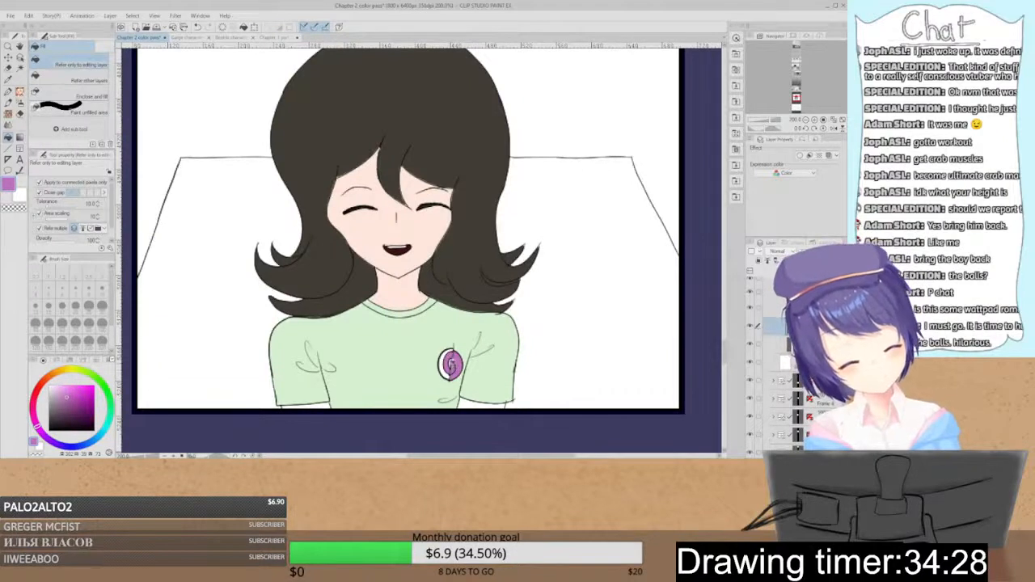
pyautogui.click(443, 362)
pyautogui.press('space')
# - Sample the skin colour from the woman's face and fill her arms below both sleeves
pyautogui.press('p')
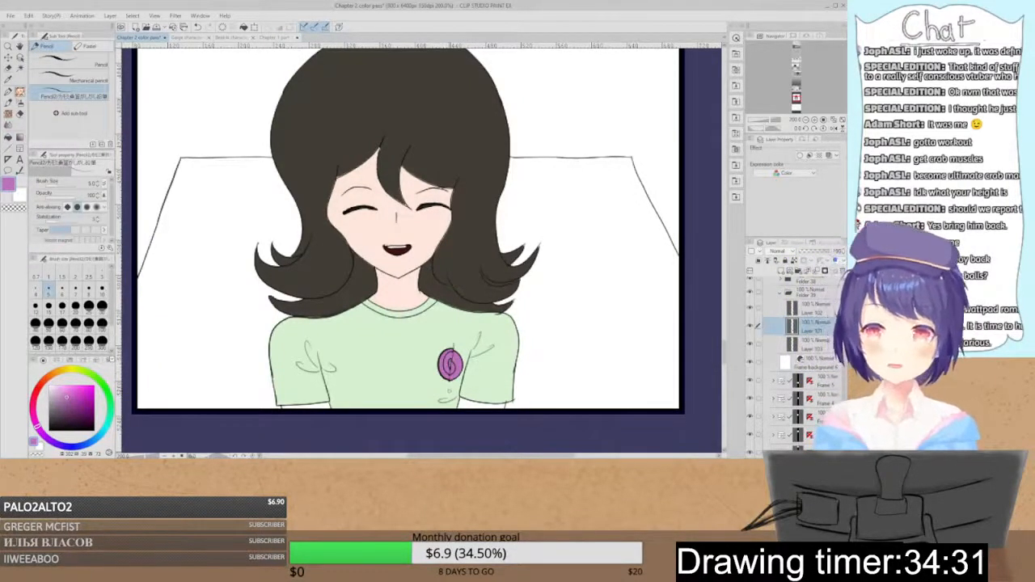
pyautogui.keyDown('alt'); pyautogui.click(421, 220); pyautogui.keyUp('alt')
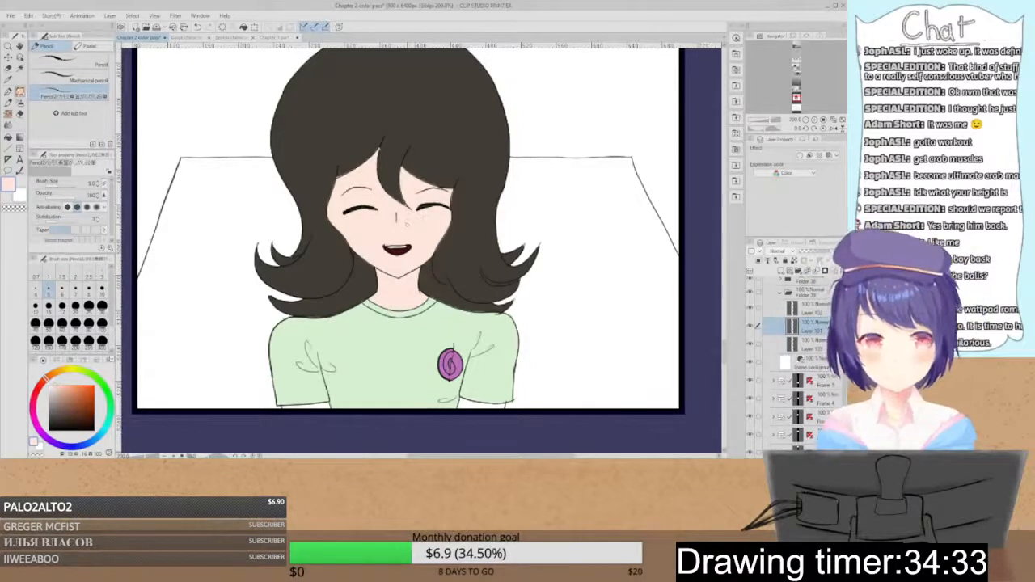
pyautogui.press('g')
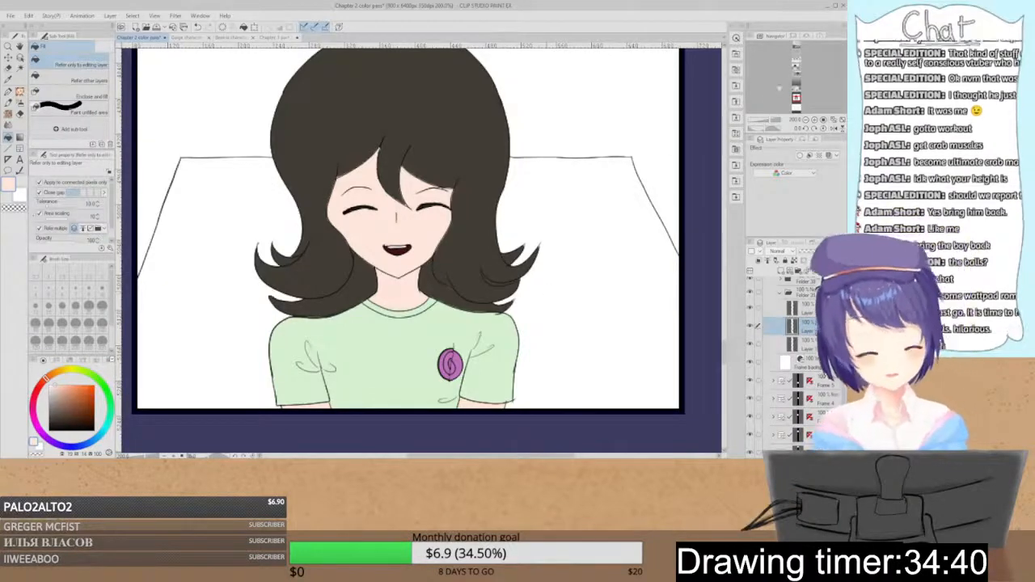
# - Sample the pale room colour from the Chapter 1 dining scene and add a new folder and layer for the panel's background
pyautogui.scroll(3, 724, 349)
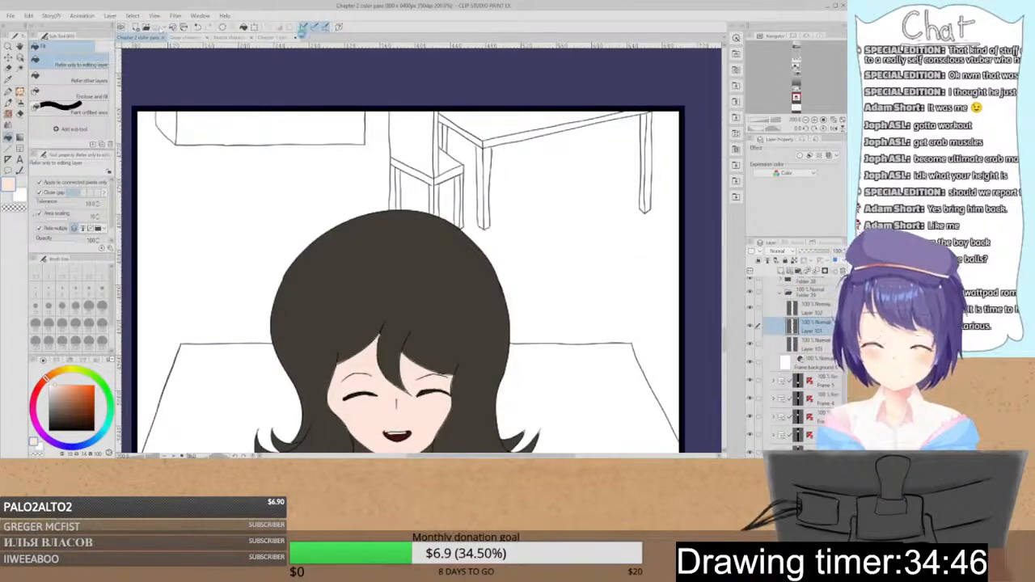
pyautogui.click(278, 38)
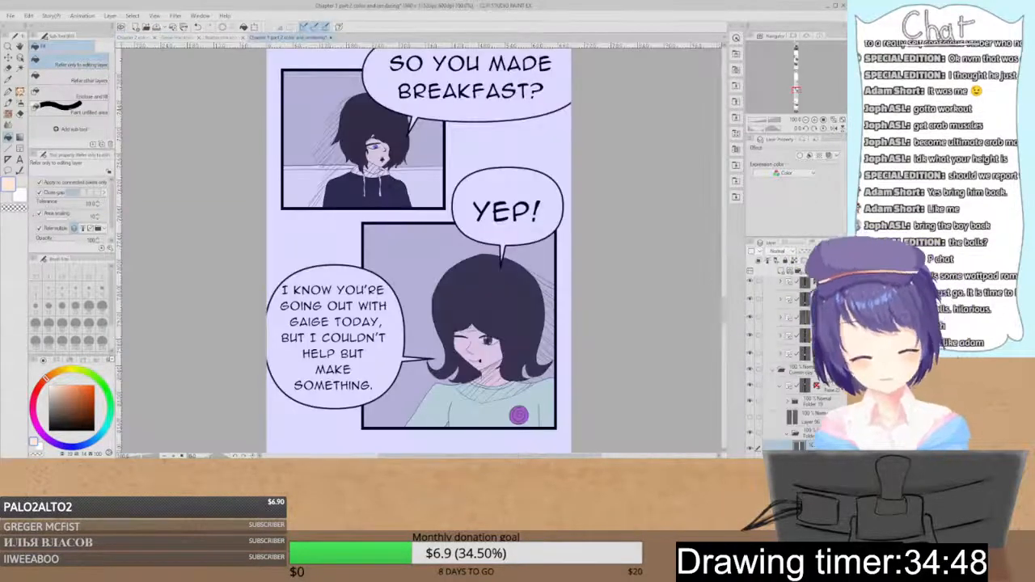
pyautogui.scroll(10, 379, 334)
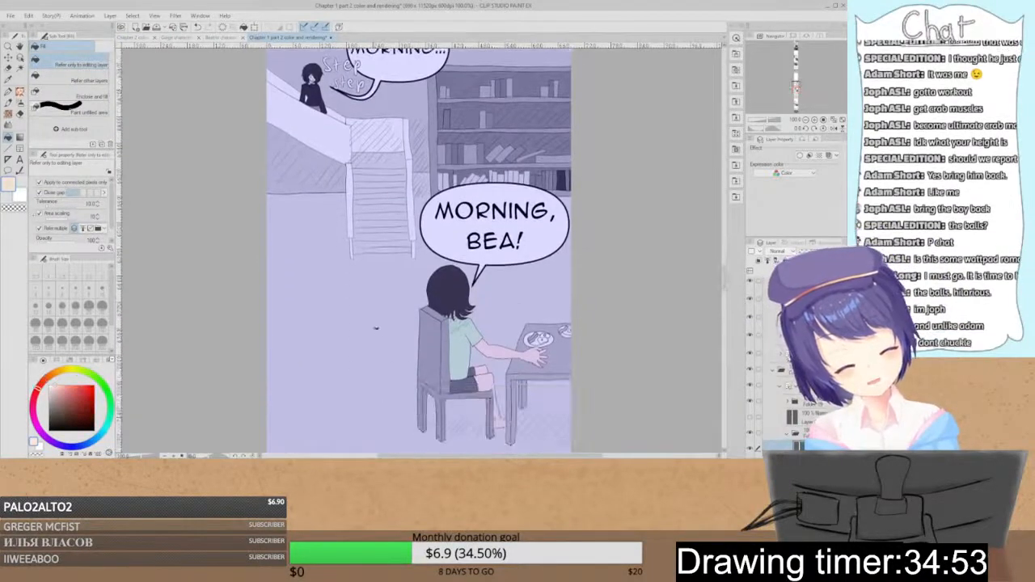
pyautogui.hotkey('ctrl', 'Tab')
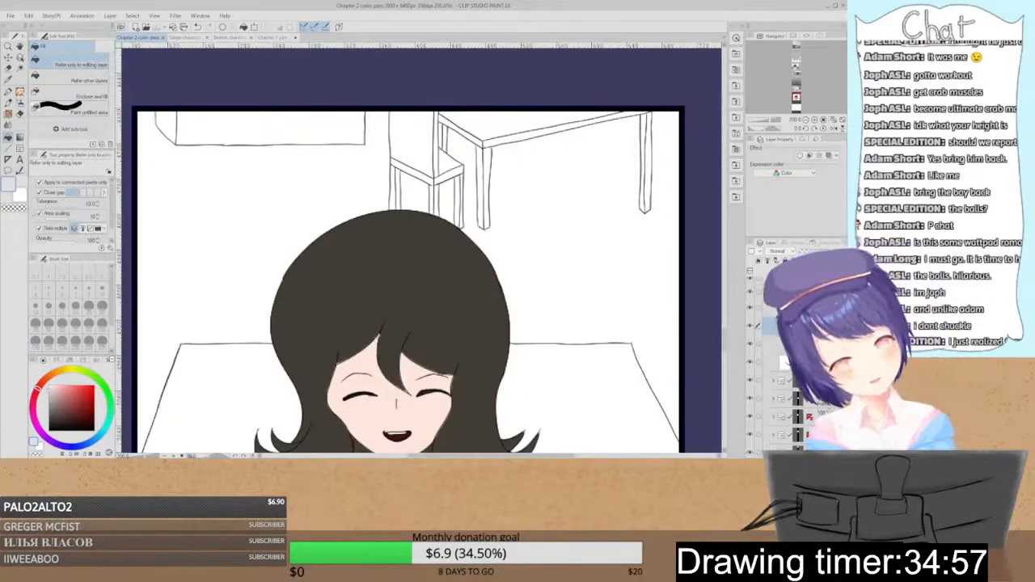
pyautogui.click(768, 310)
pyautogui.click(768, 326)
pyautogui.click(768, 311)
pyautogui.hotkey('ctrl', 'shift', 'n')
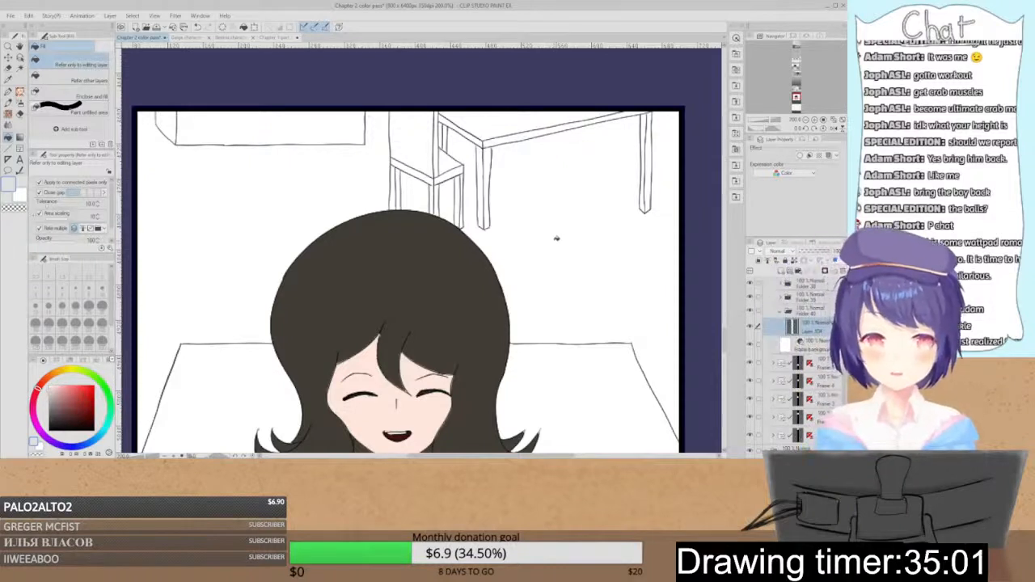
# - Fill the room background behind the woman with light grey, including the gaps between the chair legs
pyautogui.click(579, 239)
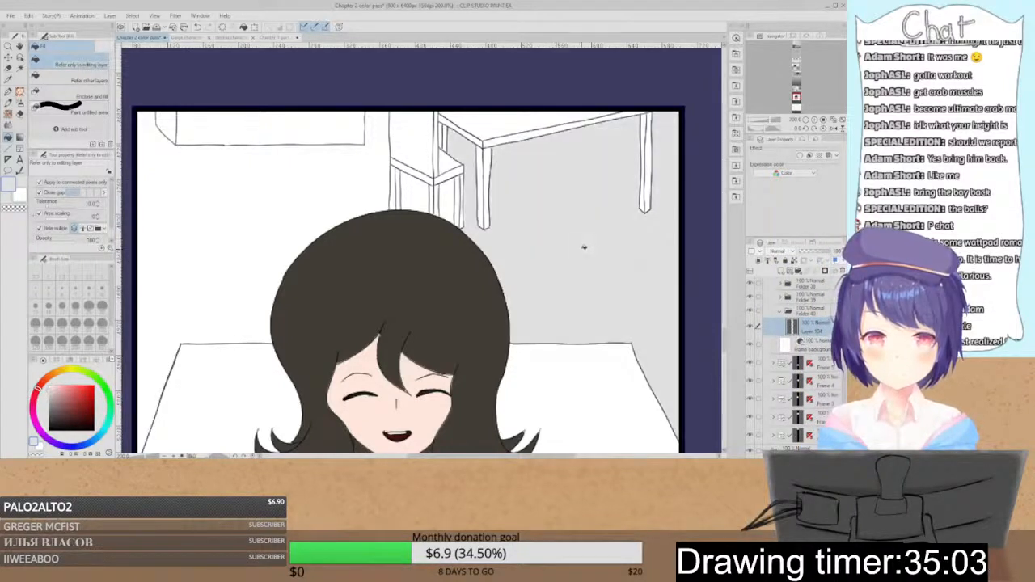
pyautogui.click(449, 201)
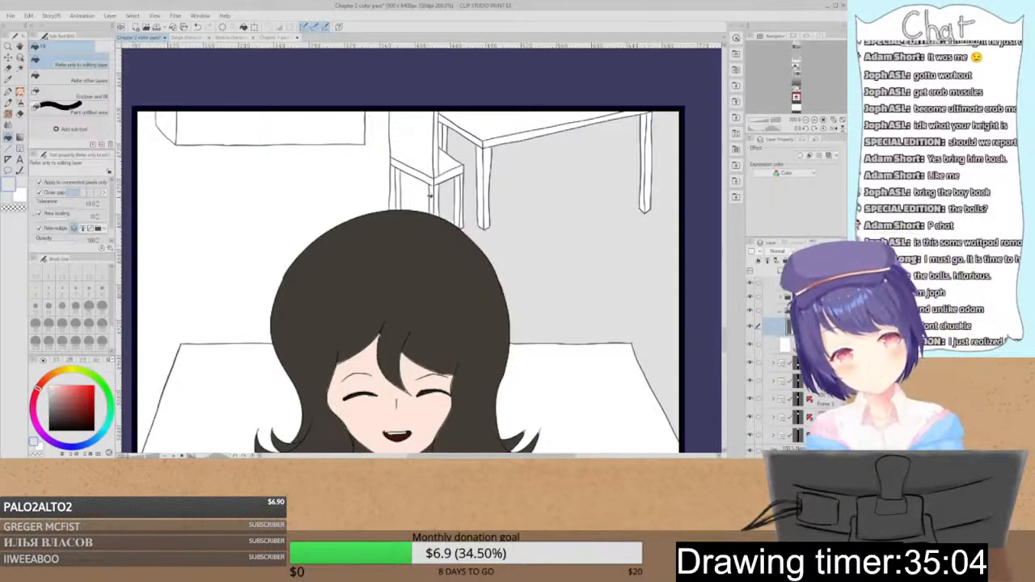
pyautogui.click(412, 188)
pyautogui.click(368, 177)
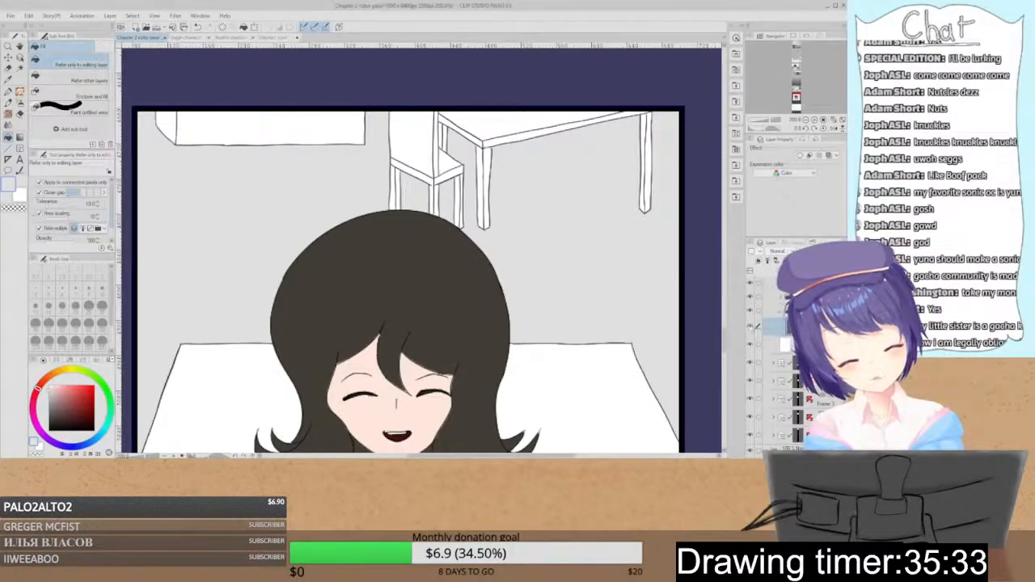
# - Sample the grey furniture colour from the Chapter 1 dining scene and fill the chair's backrest, seat and legs
pyautogui.press('g')
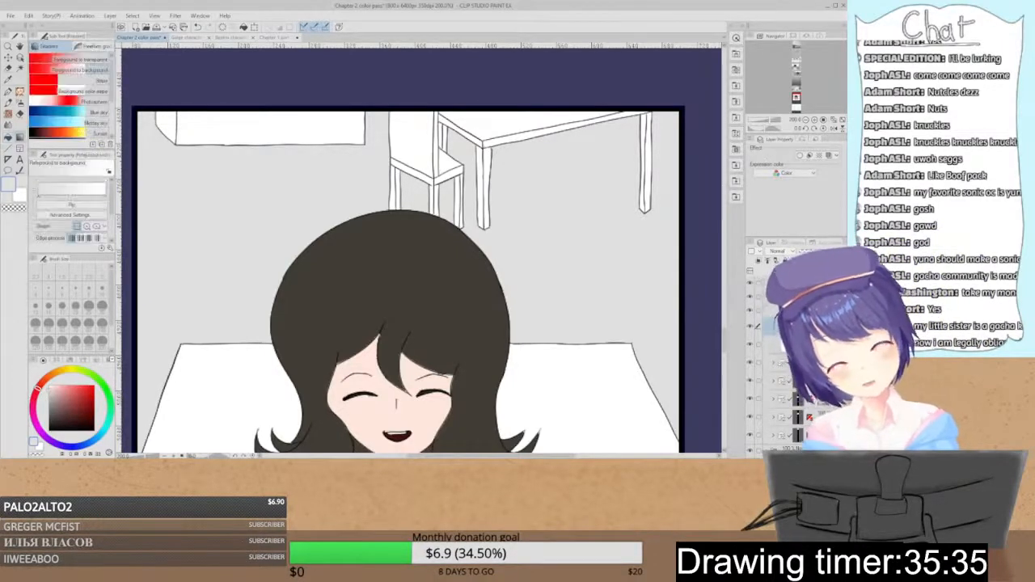
pyautogui.press('g')
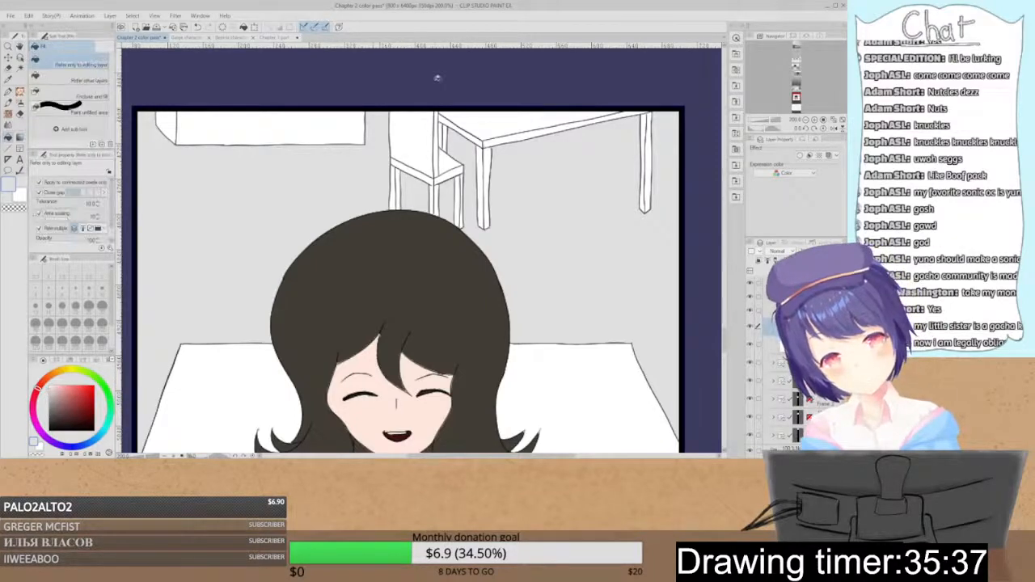
pyautogui.click(275, 38)
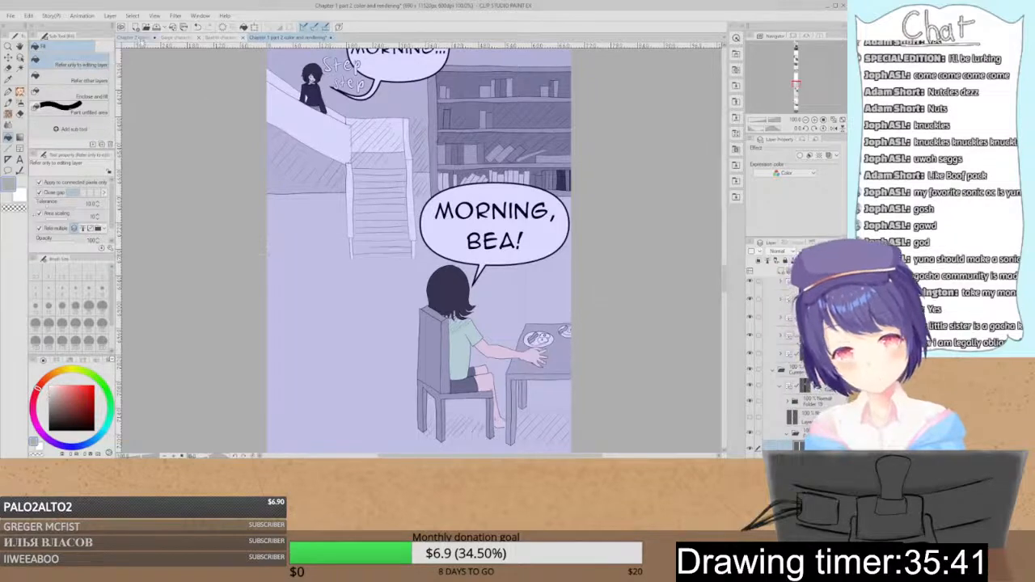
pyautogui.click(139, 37)
pyautogui.click(436, 143)
pyautogui.click(437, 148)
pyautogui.click(446, 162)
pyautogui.click(442, 176)
pyautogui.click(427, 177)
pyautogui.click(439, 189)
pyautogui.click(396, 183)
pyautogui.click(457, 184)
pyautogui.click(463, 183)
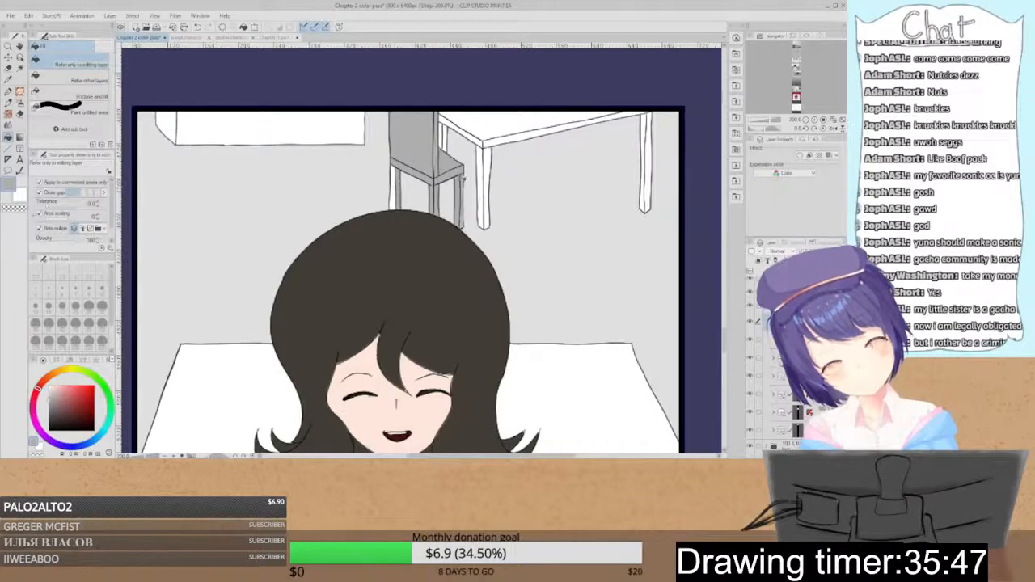
pyautogui.click(395, 185)
# - Fill the background table's top, edges and legs with the same grey as the chair
pyautogui.press('p')
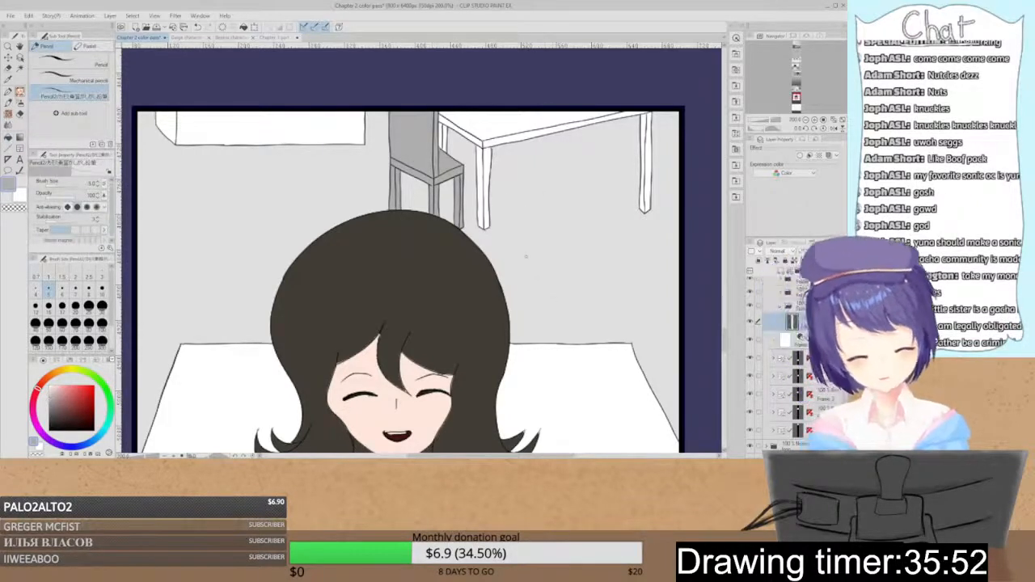
pyautogui.press('g')
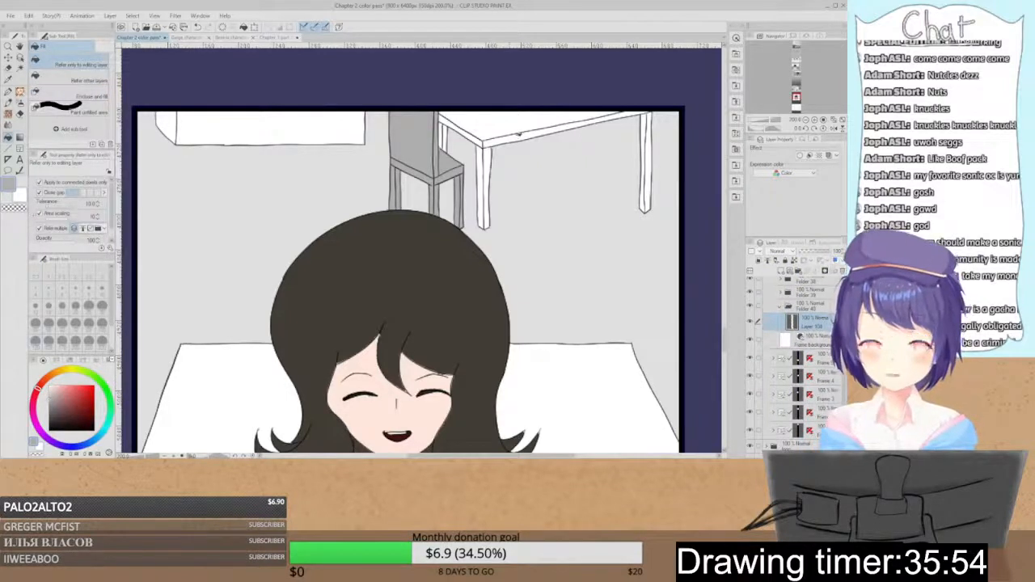
pyautogui.click(510, 126)
pyautogui.click(514, 138)
pyautogui.click(480, 143)
pyautogui.click(481, 186)
pyautogui.click(488, 186)
pyautogui.click(454, 124)
pyautogui.click(446, 123)
pyautogui.click(447, 139)
pyautogui.click(444, 136)
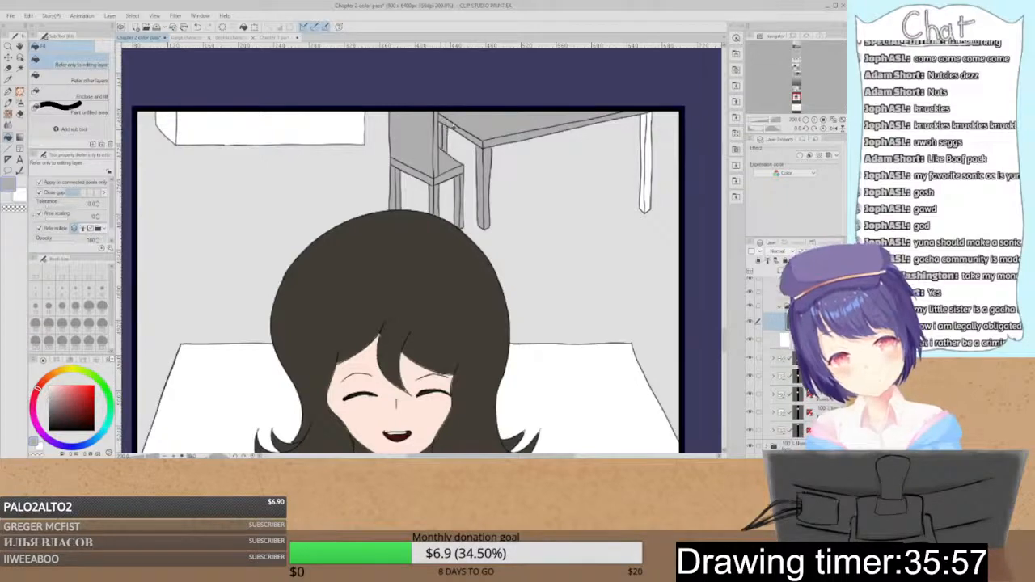
pyautogui.click(644, 162)
pyautogui.click(648, 161)
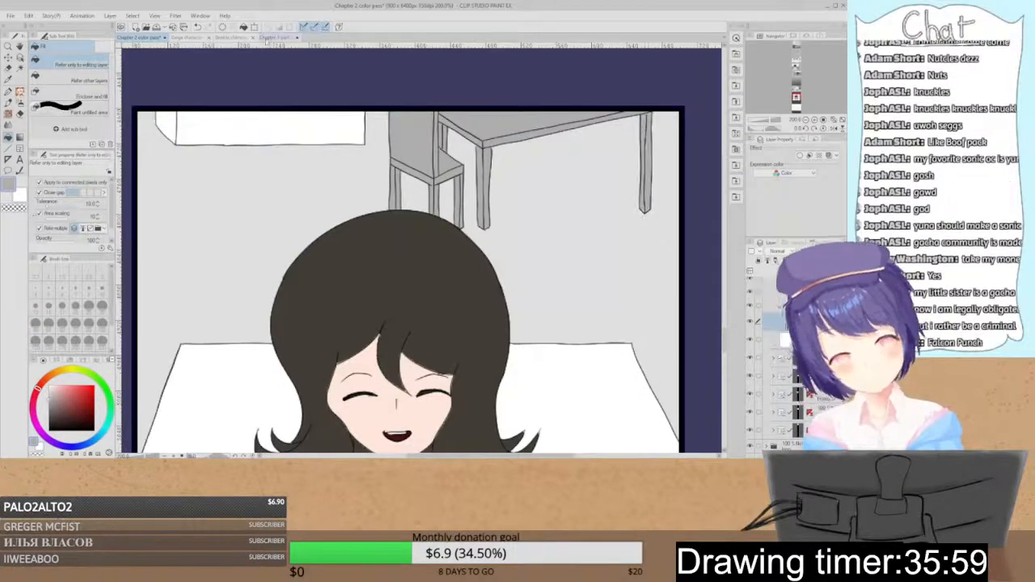
# - Sample a grey from the Chapter 1 kitchen scene and fill the front and side of the box-shaped furniture beside the chair
pyautogui.click(275, 37)
pyautogui.click(142, 37)
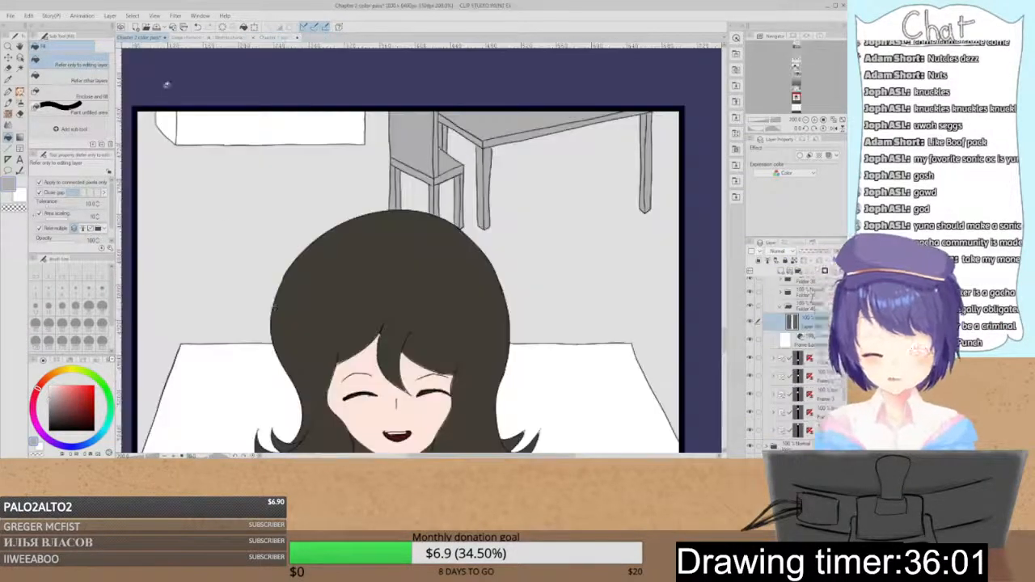
pyautogui.click(281, 37)
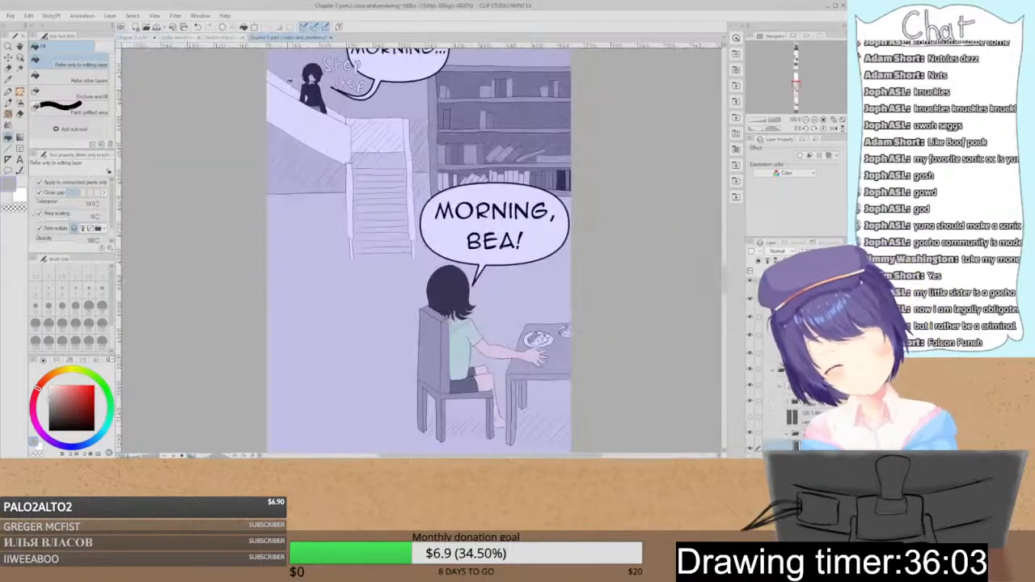
pyautogui.moveTo(725, 277); pyautogui.dragTo(715, 335)
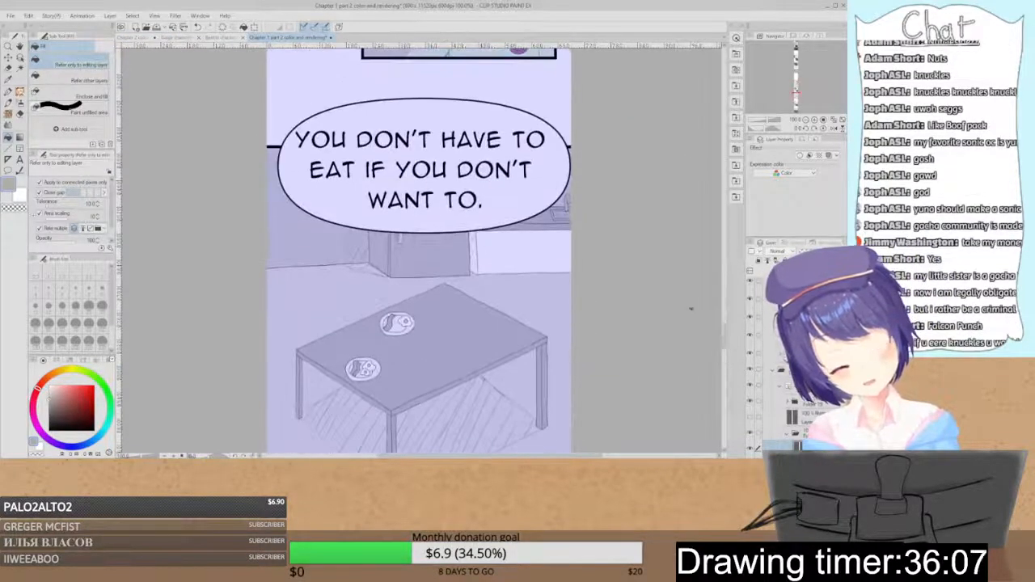
pyautogui.click(139, 38)
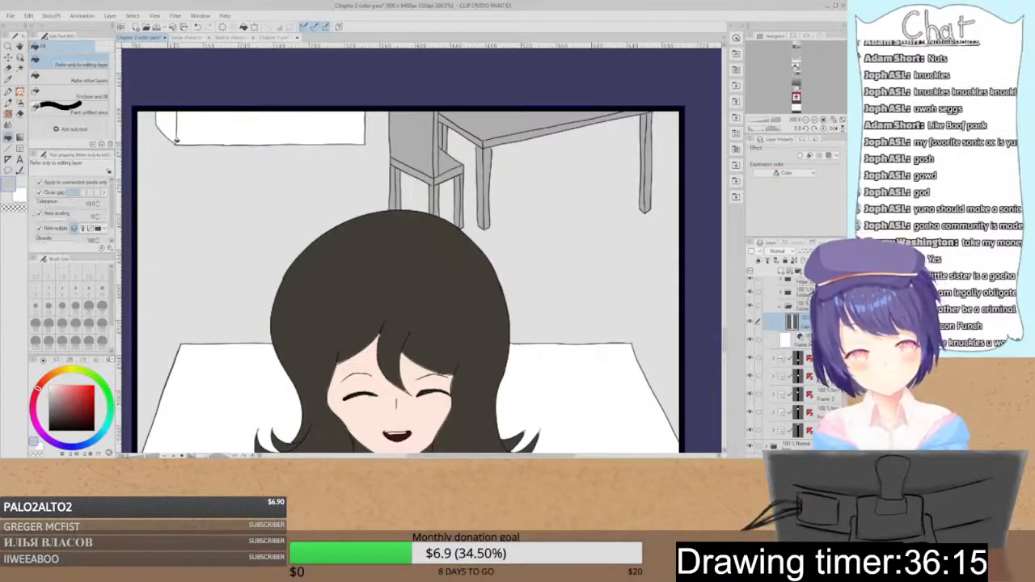
pyautogui.click(178, 136)
pyautogui.click(168, 122)
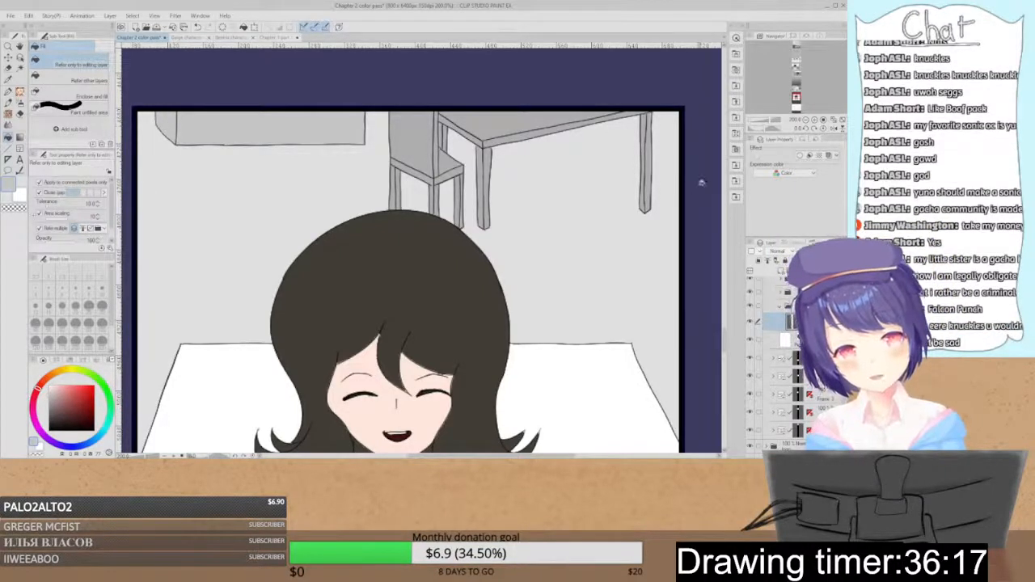
pyautogui.hotkey('ctrl', '-')
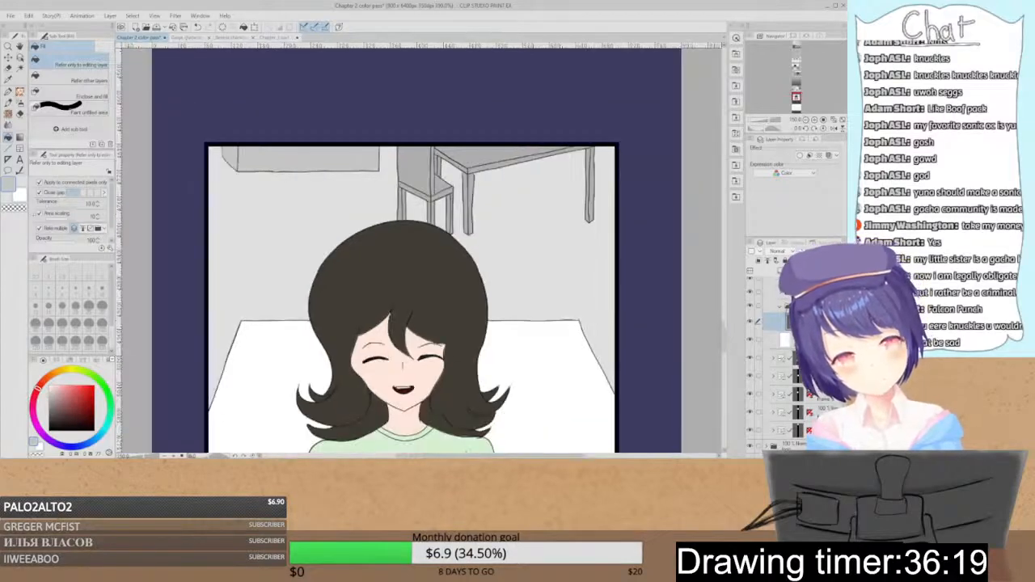
pyautogui.scroll(-10, 417, 251)
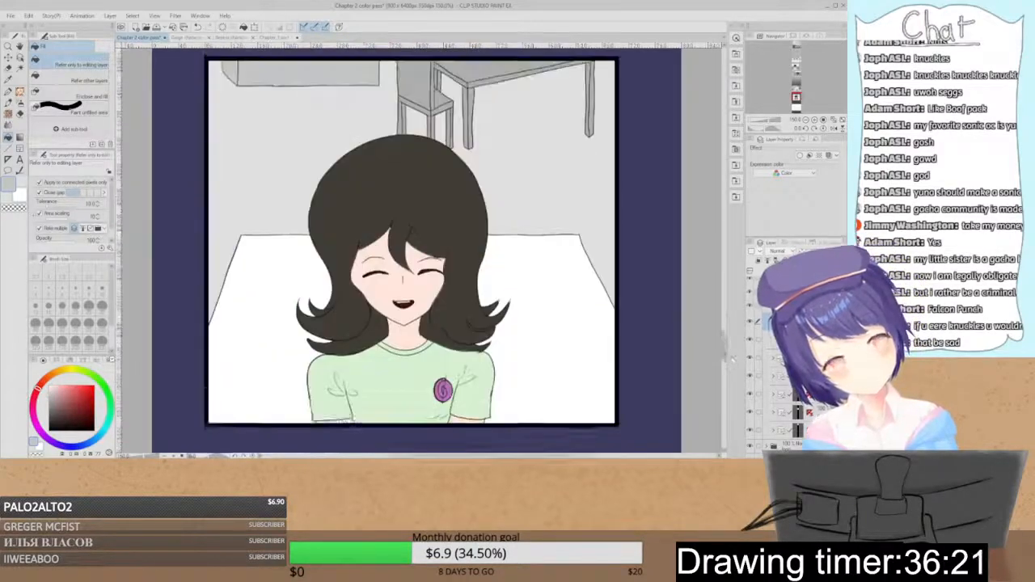
pyautogui.scroll(-10, 417, 251)
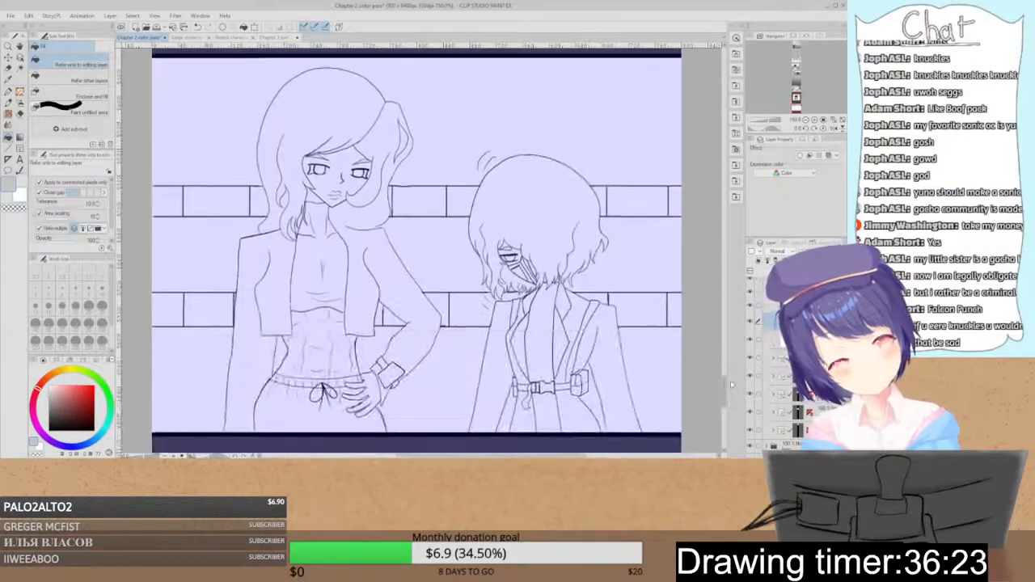
# - Group the line-art layers of the panel with both standing characters into a folder, and add a second folder containing a new layer
pyautogui.hotkey('ctrl', 'z')
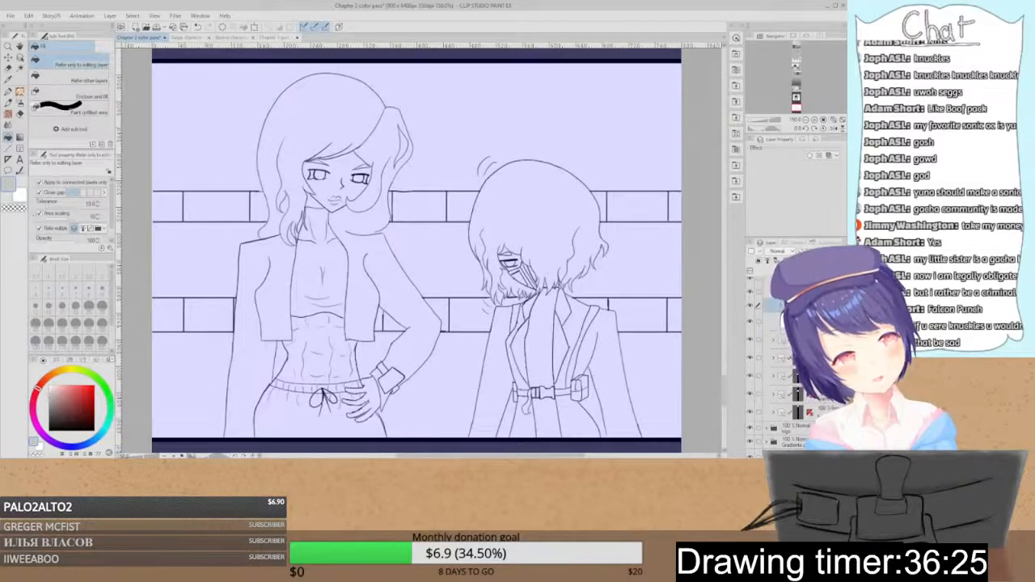
pyautogui.scroll(3, 776, 356)
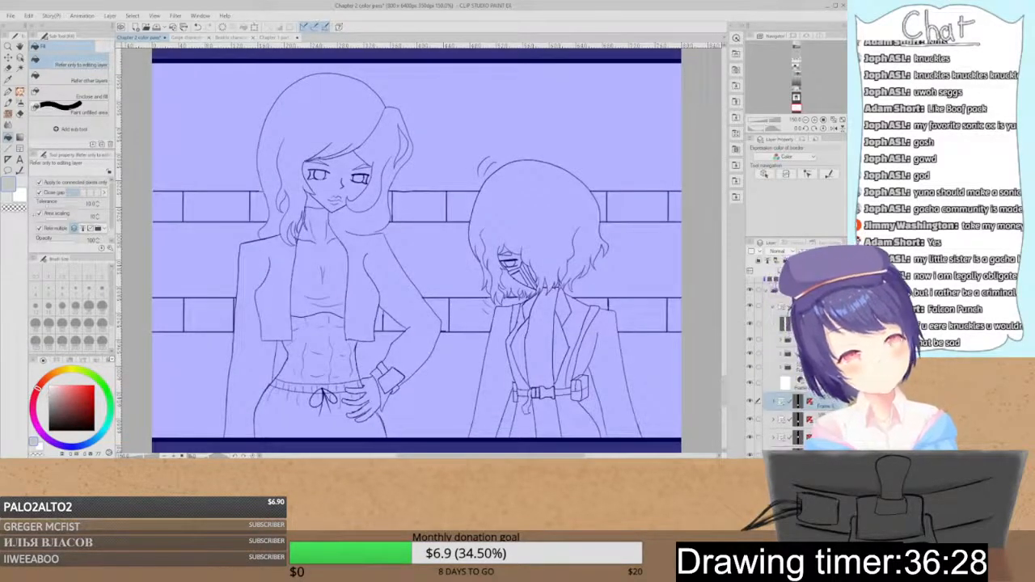
pyautogui.click(777, 324)
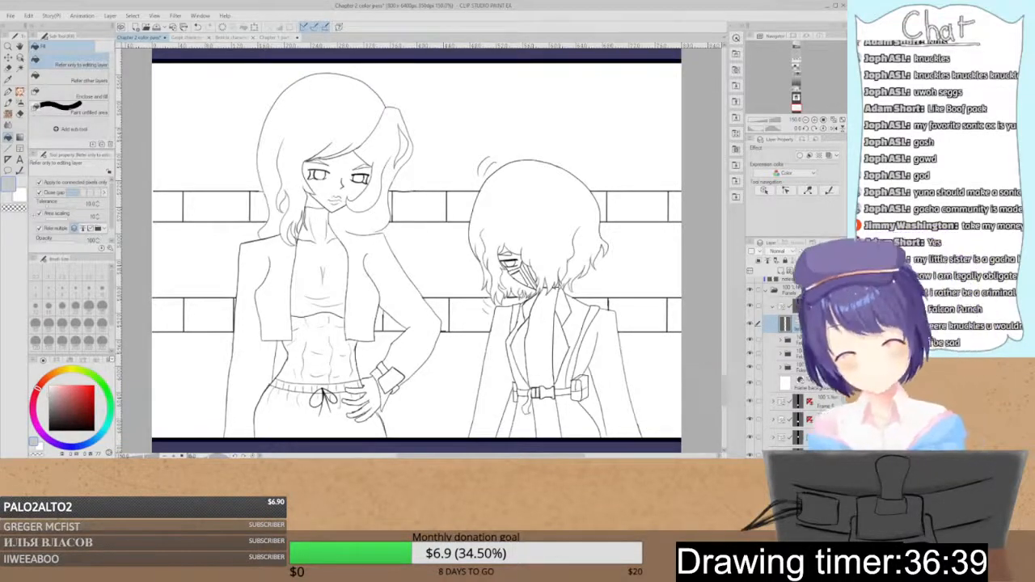
pyautogui.click(798, 270)
pyautogui.click(798, 338)
pyautogui.keyDown('shift'); pyautogui.click(798, 381); pyautogui.keyUp('shift')
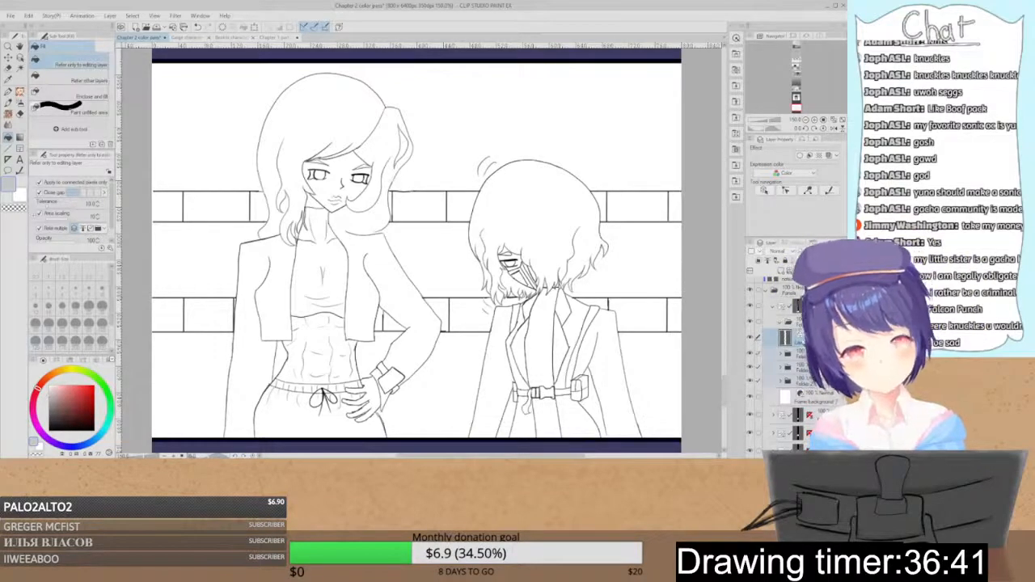
pyautogui.moveTo(798, 338); pyautogui.dragTo(798, 321)
pyautogui.click(798, 338)
pyautogui.click(797, 271)
pyautogui.hotkey('ctrl', 'shift', 'n')
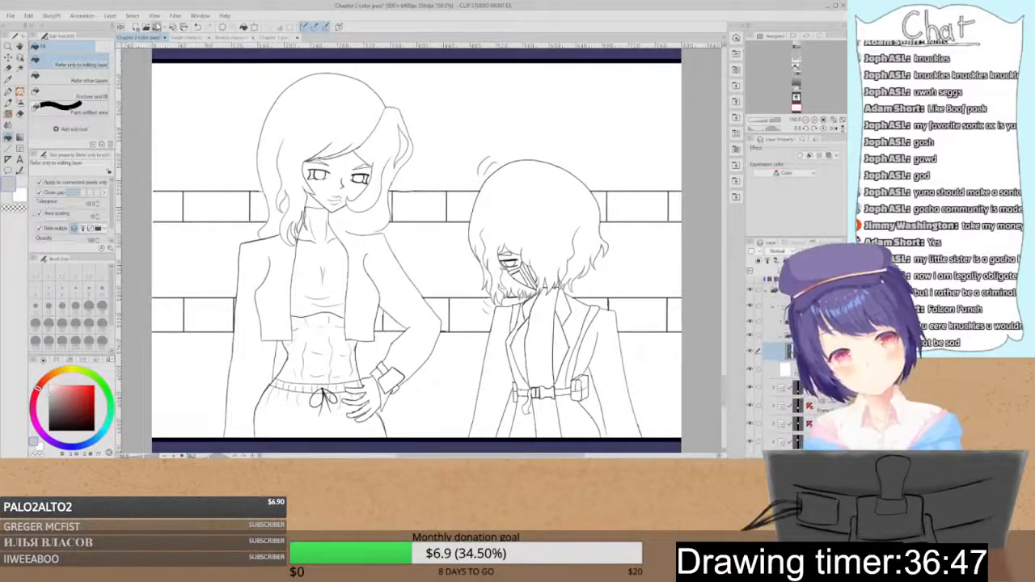
# - Examine the long-haired woman's face and eyes, comparing them with her coloured close-up in the earlier panel
pyautogui.hotkey('ctrl', '+')
pyautogui.hotkey('ctrl', '+')
pyautogui.hotkey('ctrl', '+')
pyautogui.hotkey('ctrl', '+')
pyautogui.hotkey('ctrl', '+')
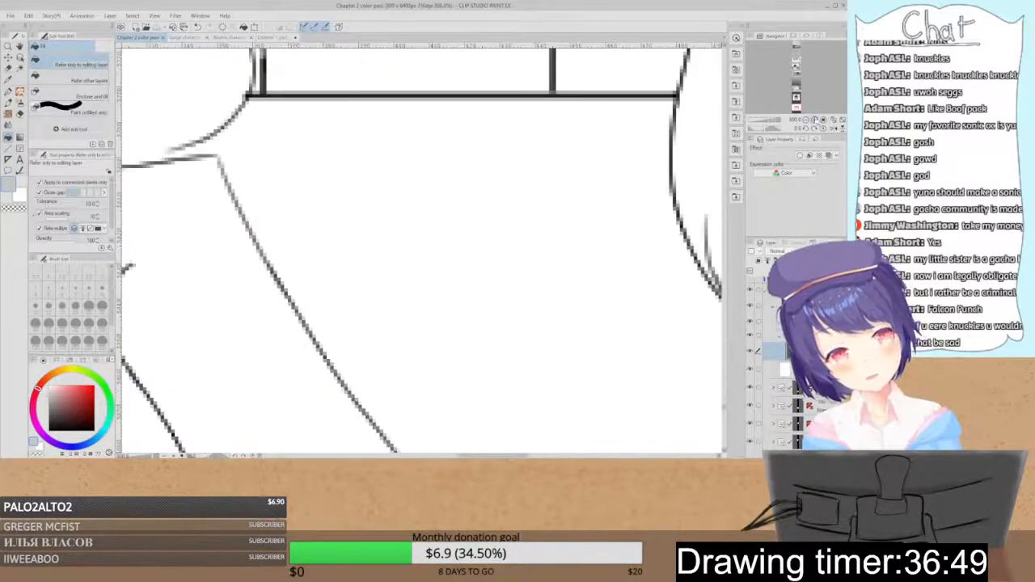
pyautogui.moveTo(329, 122); pyautogui.dragTo(544, 219)
pyautogui.moveTo(404, 150); pyautogui.dragTo(534, 388)
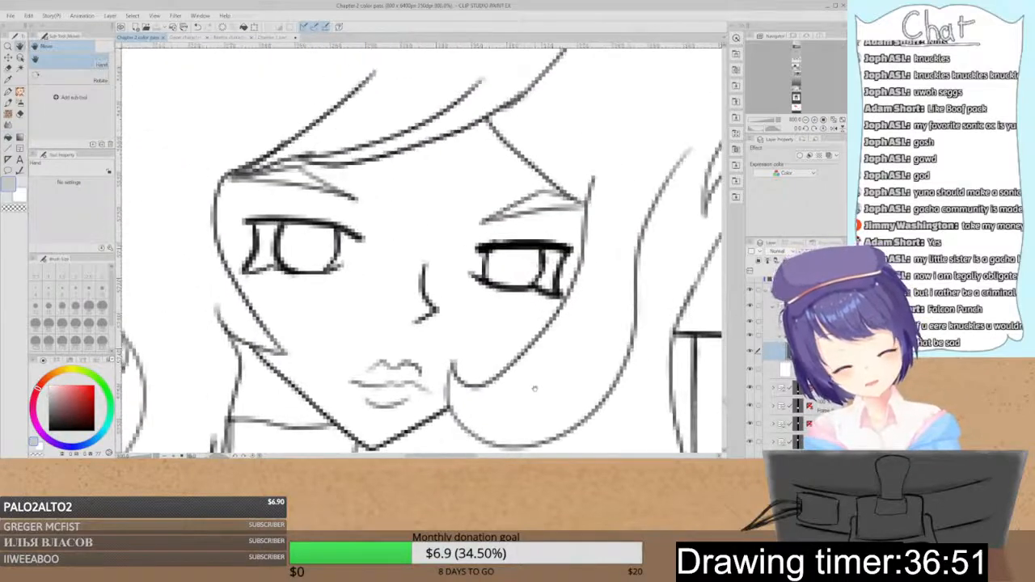
pyautogui.click(805, 121)
pyautogui.click(805, 120)
pyautogui.click(806, 120)
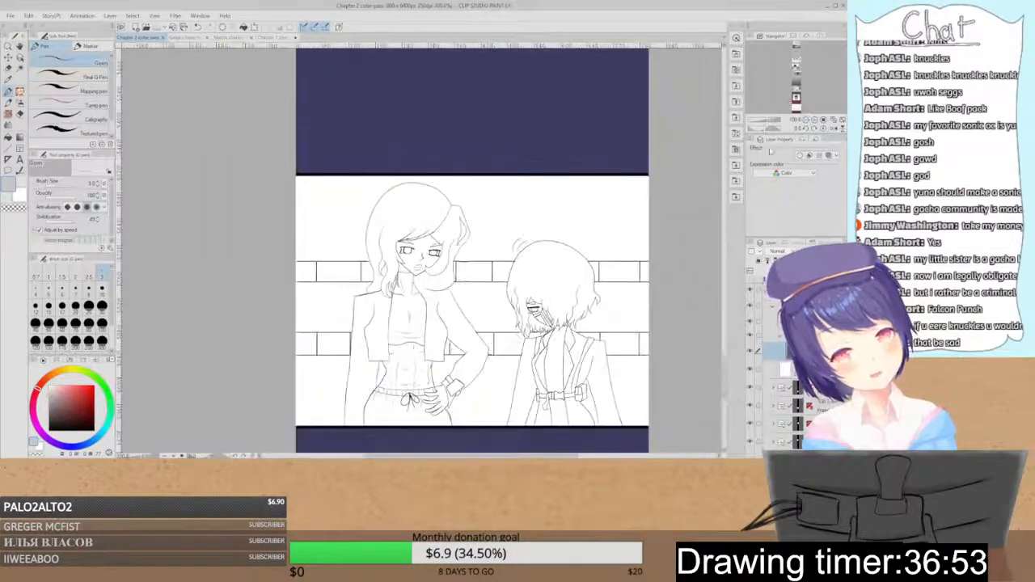
pyautogui.moveTo(797, 104); pyautogui.dragTo(797, 70)
pyautogui.click(814, 120)
pyautogui.click(814, 121)
pyautogui.moveTo(443, 164); pyautogui.dragTo(484, 297)
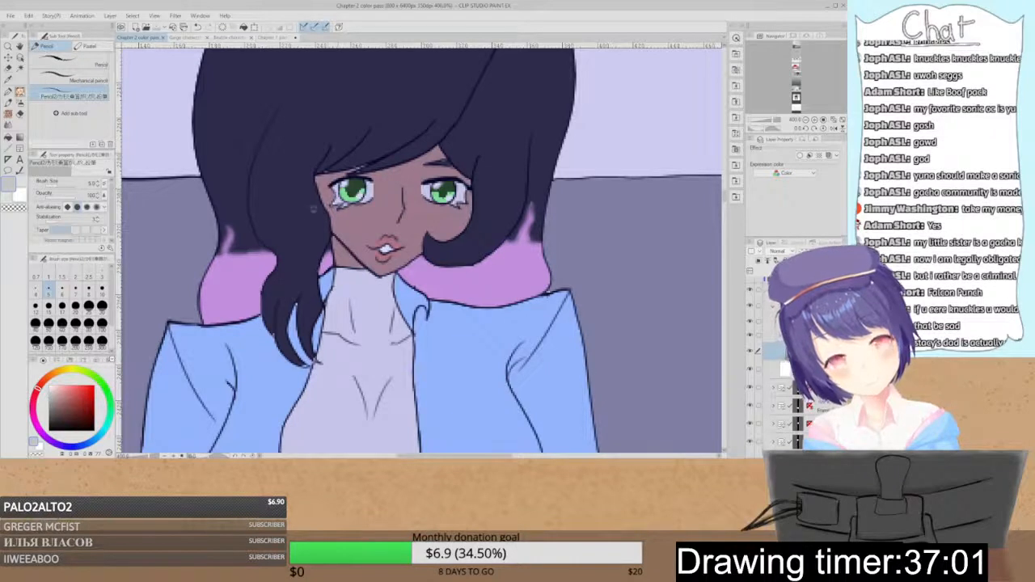
pyautogui.press('space')
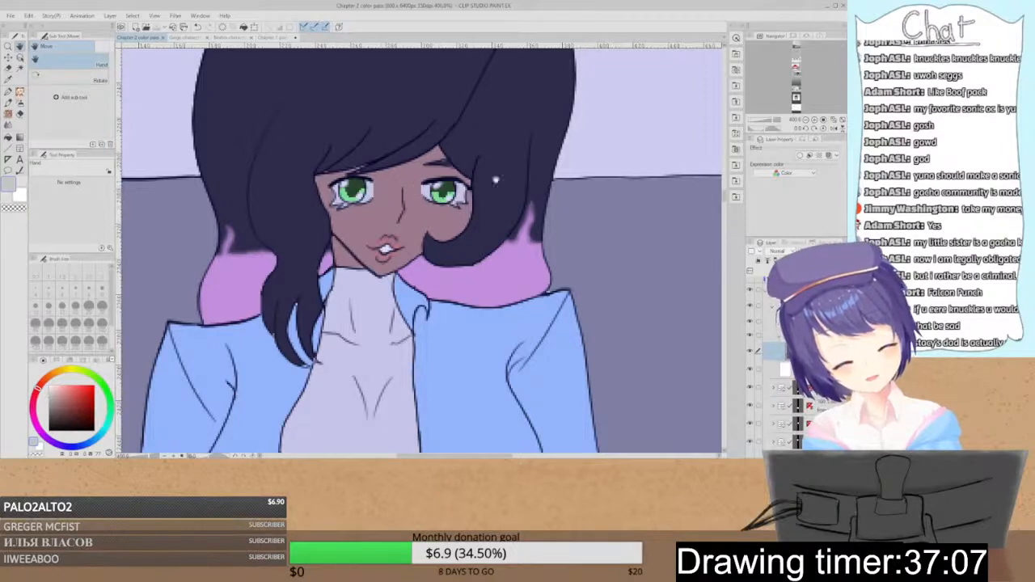
pyautogui.moveTo(795, 107); pyautogui.dragTo(794, 107)
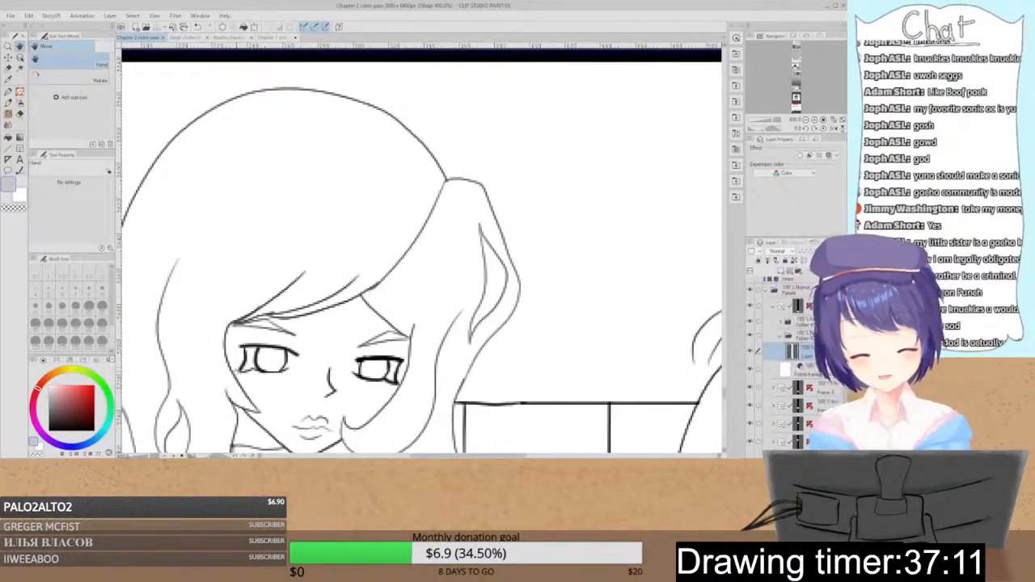
pyautogui.moveTo(509, 327)
pyautogui.mouseDown()
pyautogui.moveTo(594, 220)
pyautogui.moveTo(490, 217)
pyautogui.mouseUp()
# - Sketch two trial eye shapes in black pencil in the blank area beside the long-haired woman's face
pyautogui.press('p')
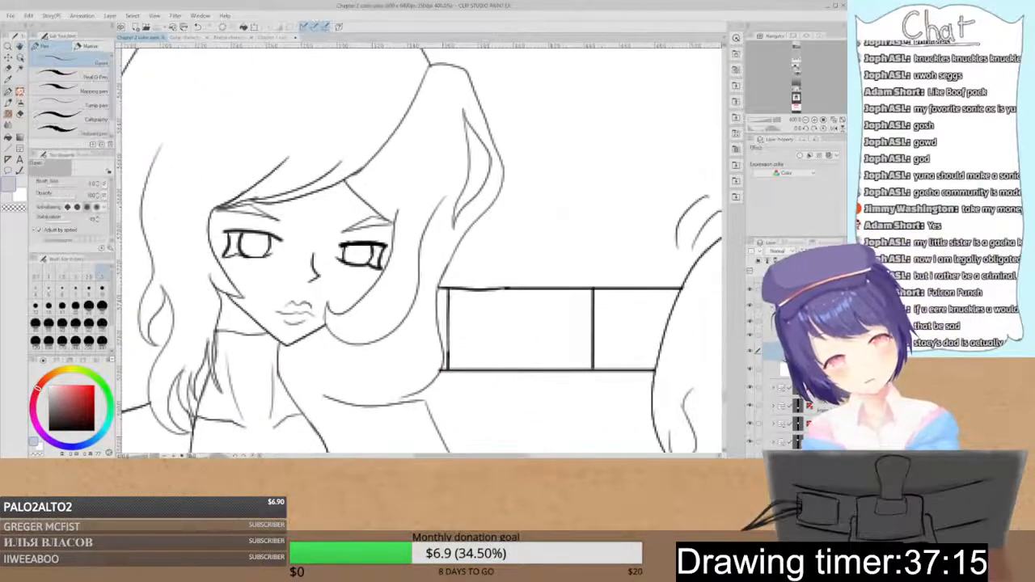
pyautogui.moveTo(604, 225)
pyautogui.mouseDown()
pyautogui.moveTo(570, 215)
pyautogui.moveTo(527, 243)
pyautogui.mouseUp()
pyautogui.hotkey('ctrl', 'z')
pyautogui.click(57, 421)
pyautogui.moveTo(603, 237)
pyautogui.mouseDown()
pyautogui.moveTo(537, 223)
pyautogui.moveTo(508, 229)
pyautogui.moveTo(492, 267)
pyautogui.moveTo(587, 255)
pyautogui.mouseUp()
pyautogui.moveTo(557, 307)
pyautogui.mouseDown()
pyautogui.moveTo(490, 311)
pyautogui.moveTo(469, 346)
pyautogui.moveTo(548, 333)
pyautogui.mouseUp()
pyautogui.moveTo(481, 327)
pyautogui.mouseDown()
pyautogui.moveTo(495, 338)
pyautogui.moveTo(485, 320)
pyautogui.moveTo(485, 346)
pyautogui.moveTo(519, 338)
pyautogui.mouseUp()
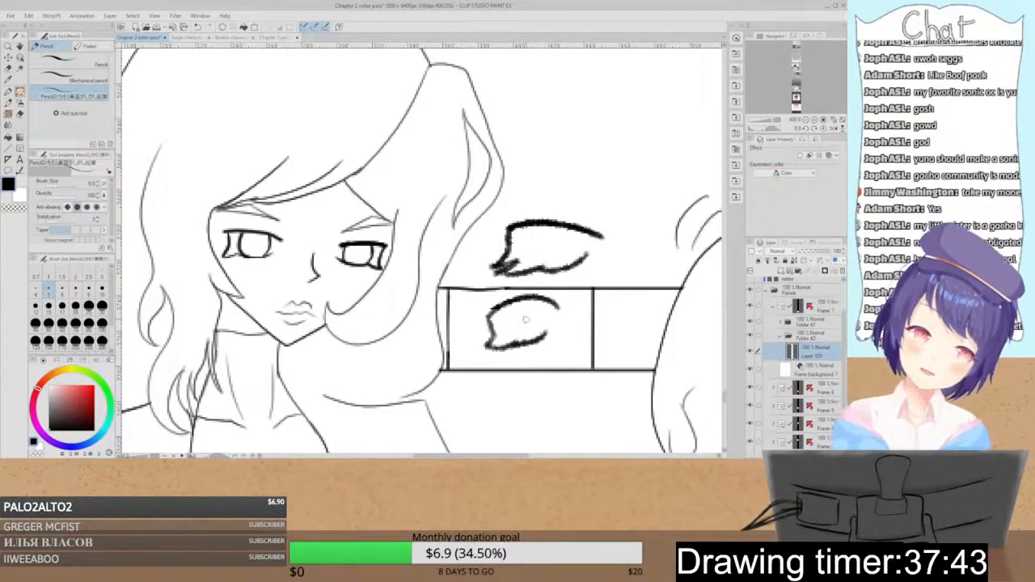
pyautogui.moveTo(527, 344)
pyautogui.mouseDown()
pyautogui.moveTo(485, 346)
pyautogui.moveTo(489, 316)
pyautogui.moveTo(547, 337)
pyautogui.mouseUp()
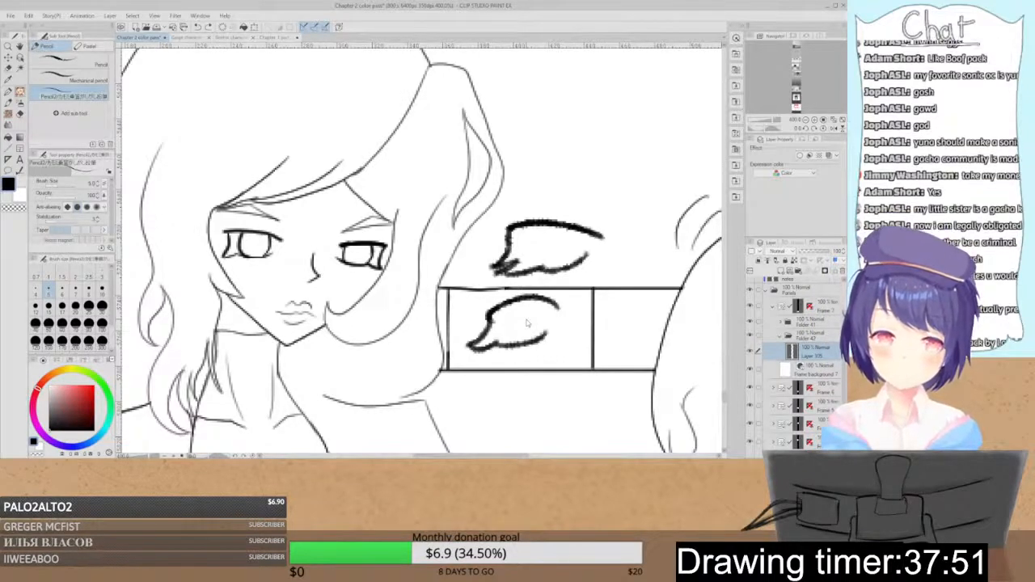
# - Undo all the trial eye sketches beside the woman's face
pyautogui.hotkey('ctrl', 'z')
pyautogui.hotkey('ctrl', 'z')
pyautogui.hotkey('ctrl', 'z')
pyautogui.hotkey('ctrl', 'z')
pyautogui.hotkey('ctrl', 'z')
pyautogui.hotkey('ctrl', 'z')
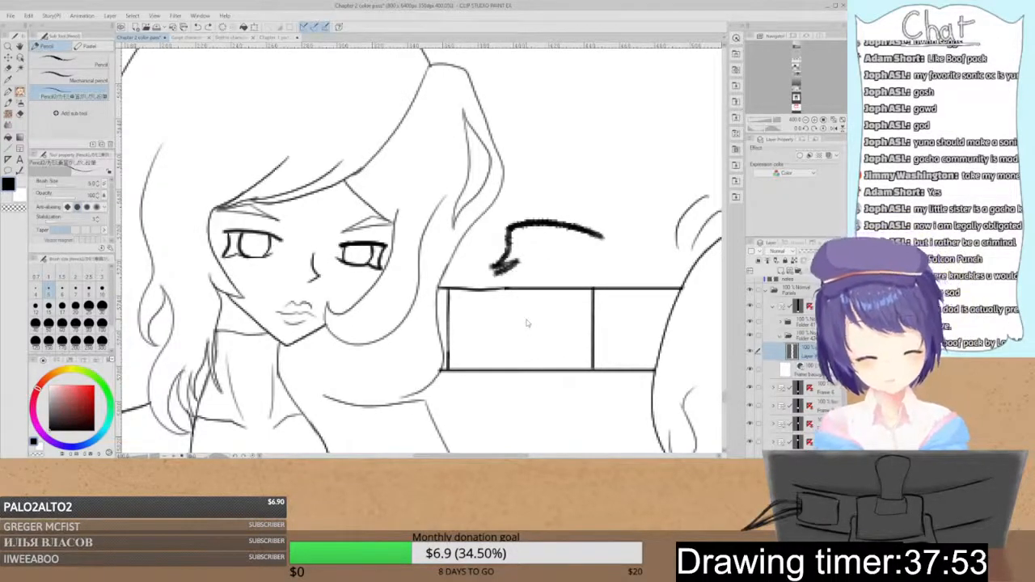
pyautogui.hotkey('ctrl', 'z')
pyautogui.hotkey('ctrl', 'z')
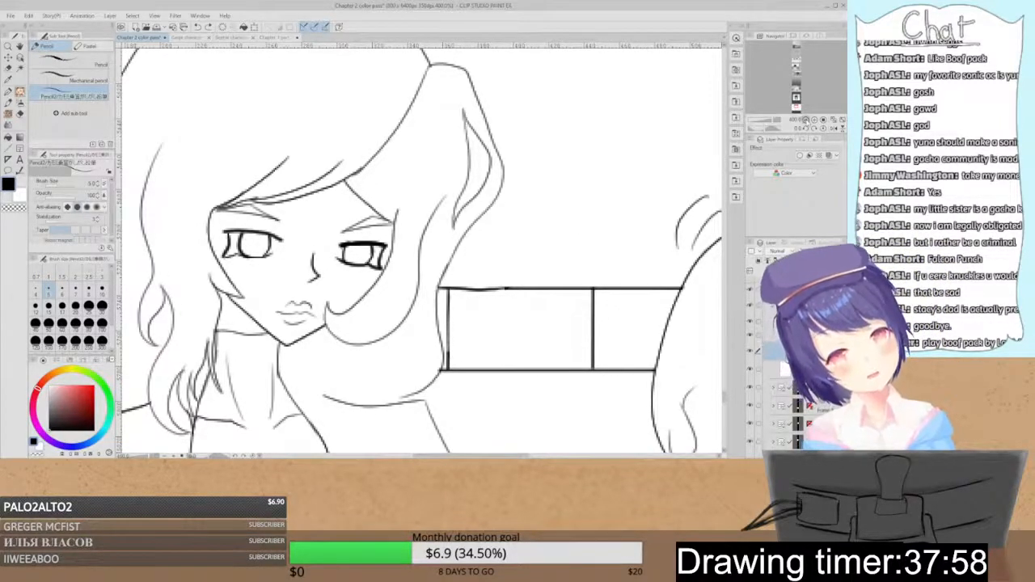
# - Sample the dark hair colour from the Gaige character design sheet and return to the Chapter 2 page with the Fill tool
pyautogui.click(805, 119)
pyautogui.click(805, 120)
pyautogui.click(813, 120)
pyautogui.click(813, 119)
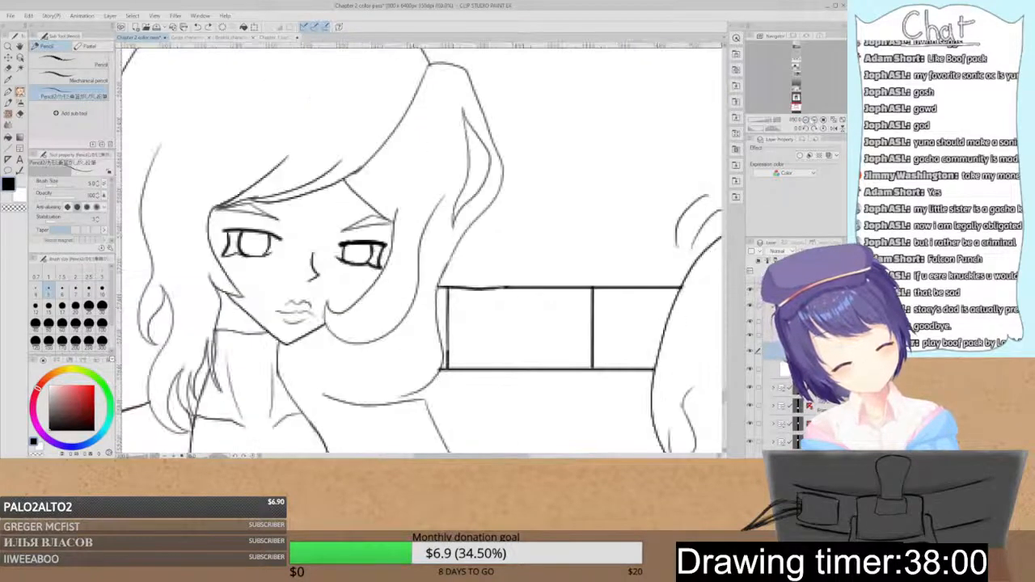
pyautogui.press('space')
pyautogui.moveTo(399, 144); pyautogui.dragTo(510, 230)
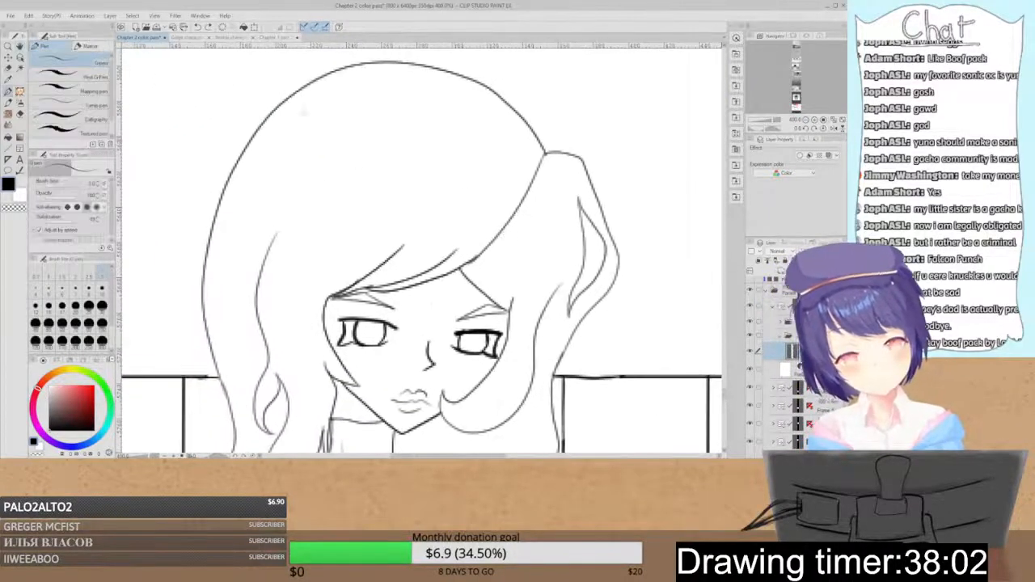
pyautogui.click(280, 38)
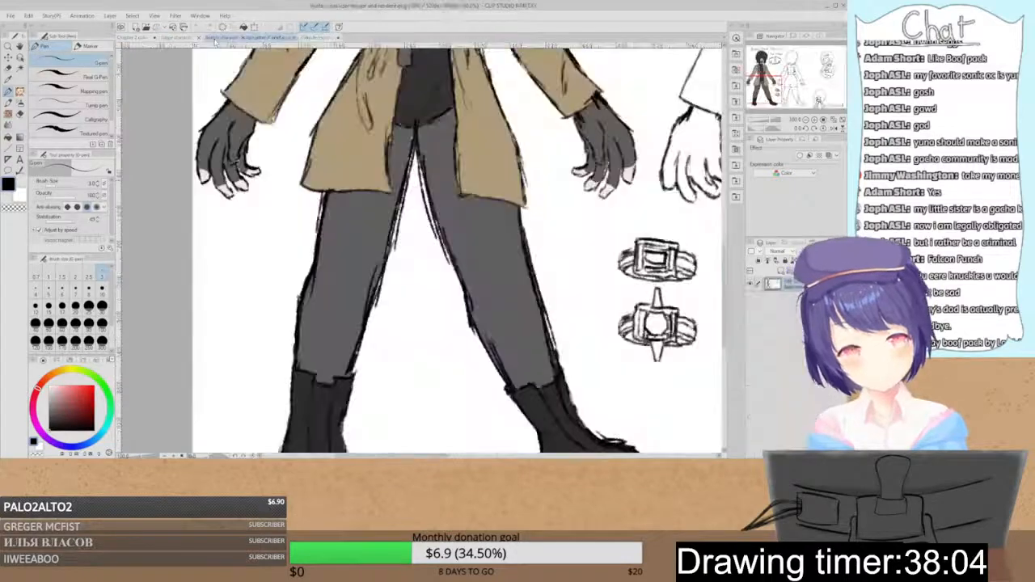
pyautogui.click(219, 37)
pyautogui.click(180, 37)
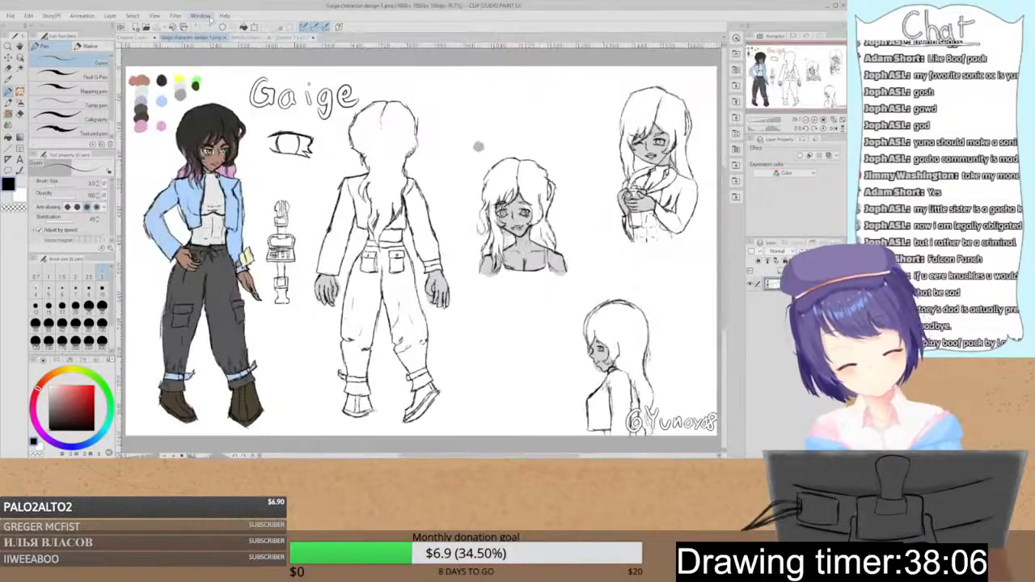
pyautogui.click(139, 37)
pyautogui.press('g')
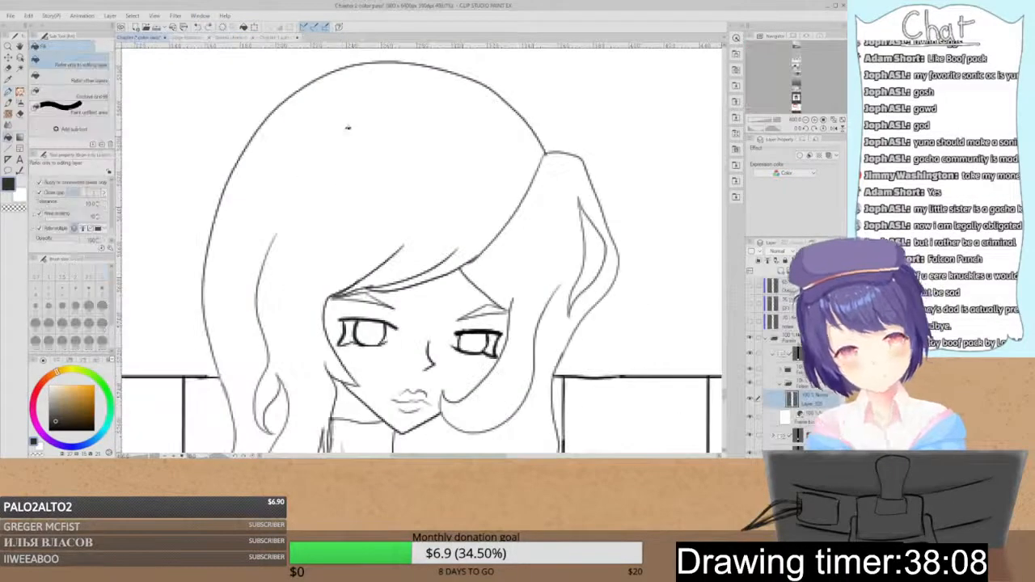
# - Fill the long-haired woman's hair with the sampled dark colour, including the side section and the gap between strands
pyautogui.click(350, 124)
pyautogui.click(566, 186)
pyautogui.press('space')
pyautogui.moveTo(600, 291); pyautogui.dragTo(642, 146)
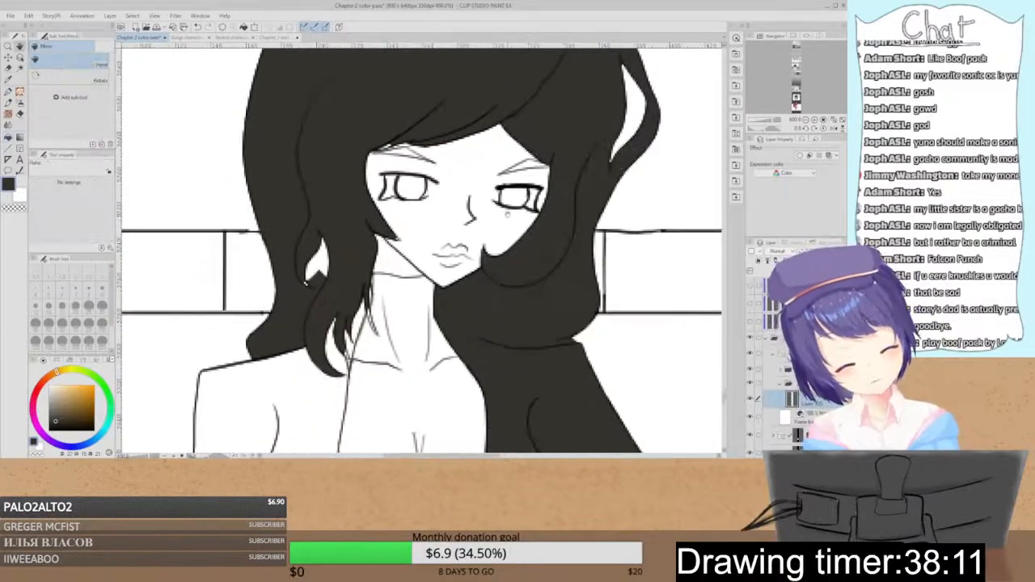
pyautogui.press('p')
pyautogui.press('g')
pyautogui.click(305, 282)
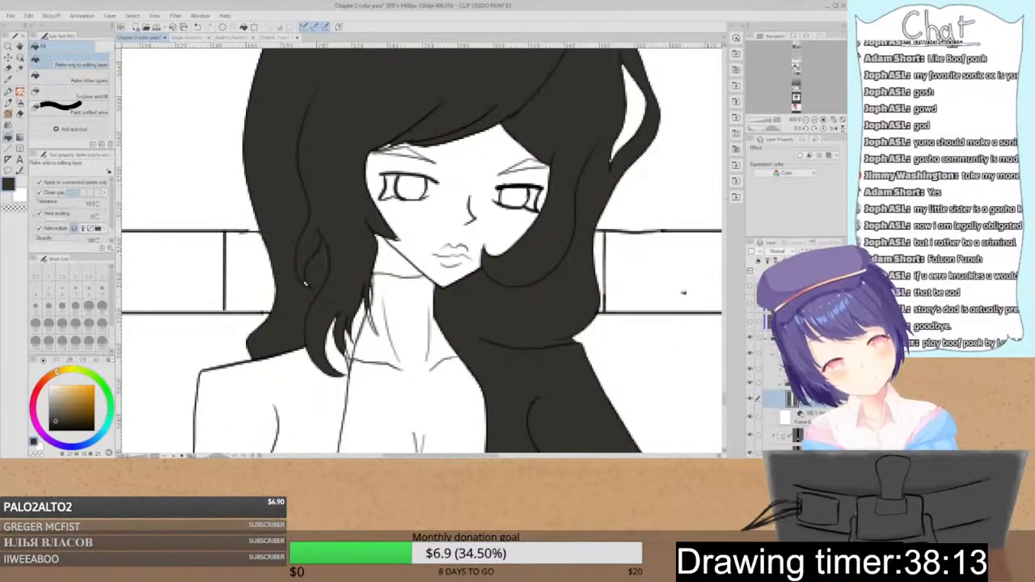
# - Undo the dark fills on the long-haired woman's hair and jacket
pyautogui.scroll(-2, 306, 282)
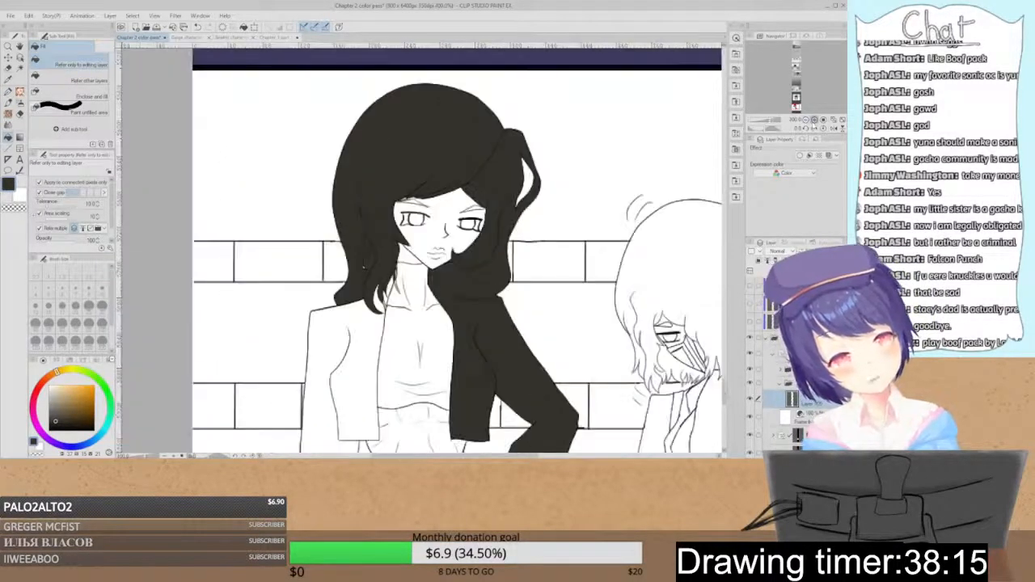
pyautogui.scroll(2, 306, 282)
pyautogui.hotkey('ctrl', 'z')
pyautogui.hotkey('ctrl', 'z')
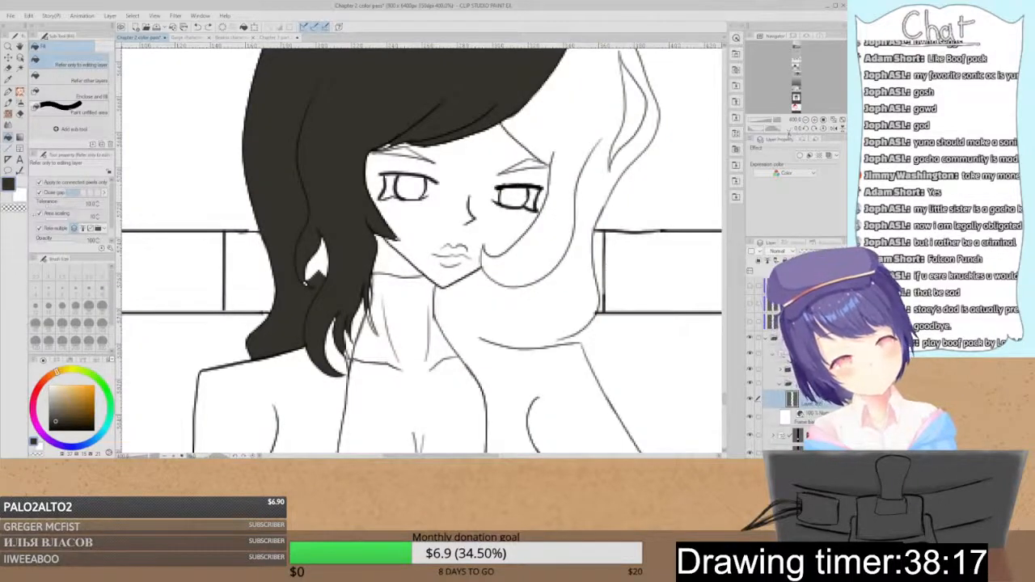
pyautogui.hotkey('ctrl', 'z')
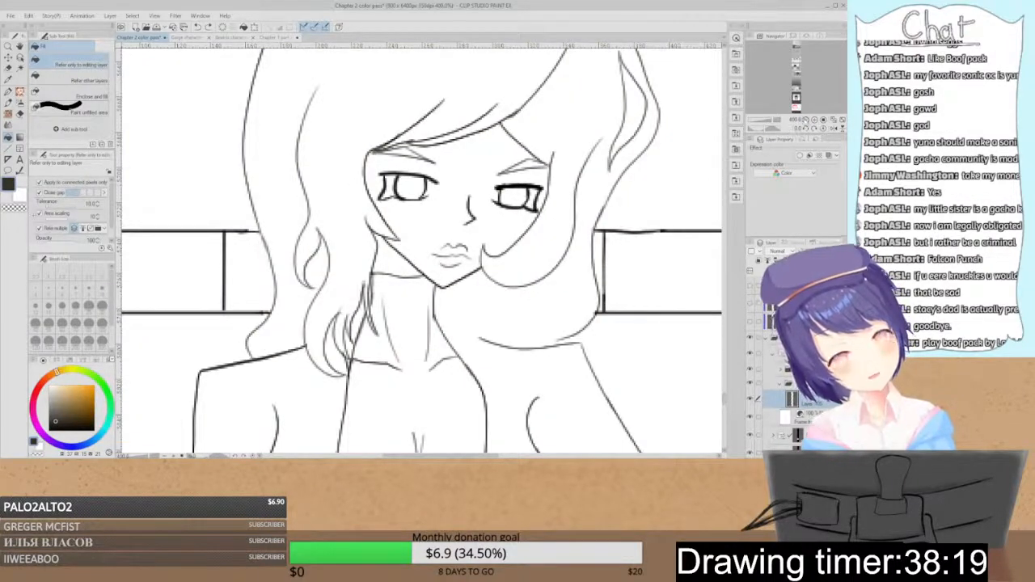
# - Select the line-art layer of the long-haired woman inside the line-art folder, toggling its visibility to check it
pyautogui.click(805, 120)
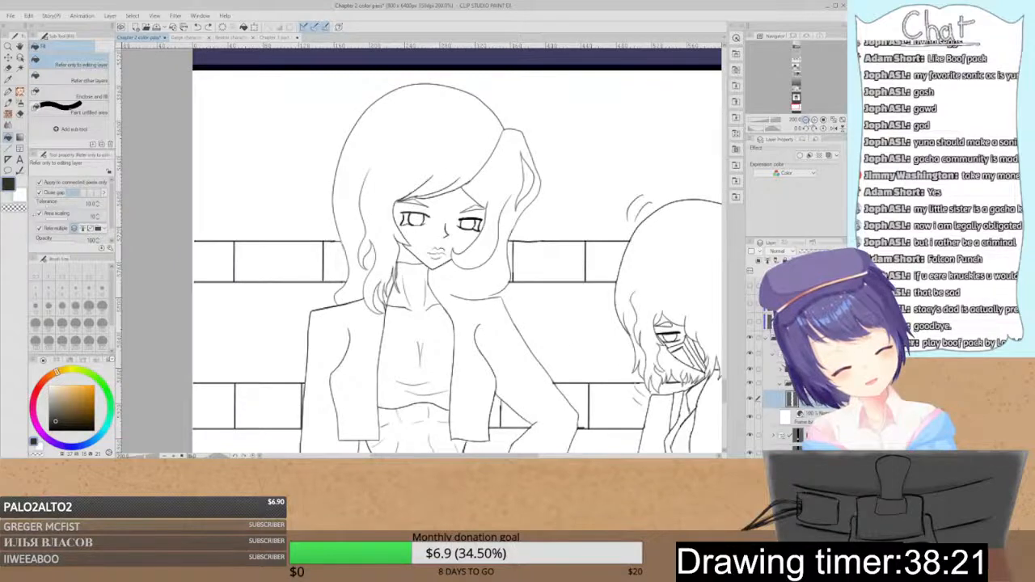
pyautogui.click(806, 121)
pyautogui.click(814, 120)
pyautogui.click(814, 121)
pyautogui.click(814, 120)
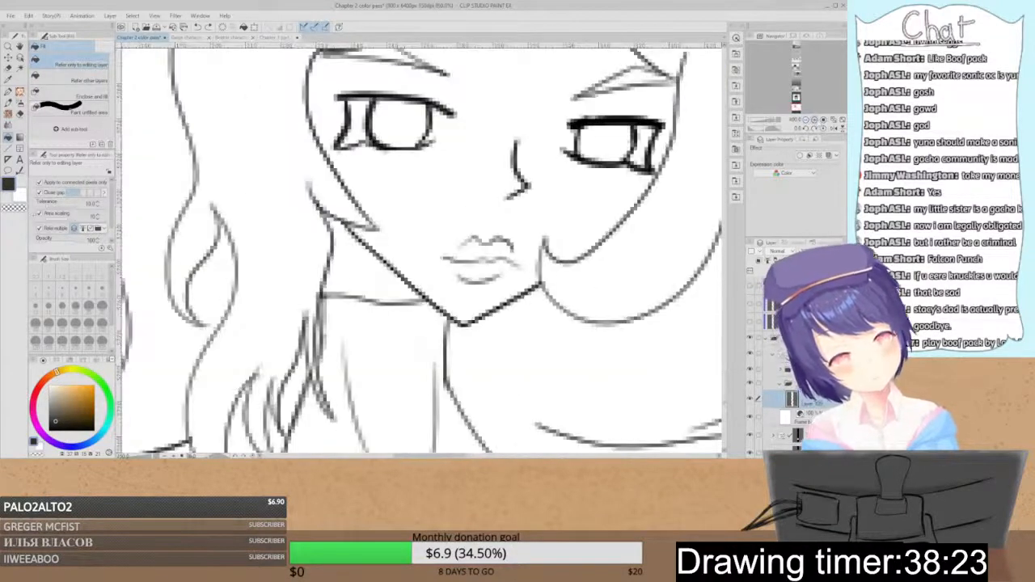
pyautogui.moveTo(606, 287); pyautogui.dragTo(572, 183)
pyautogui.press('p')
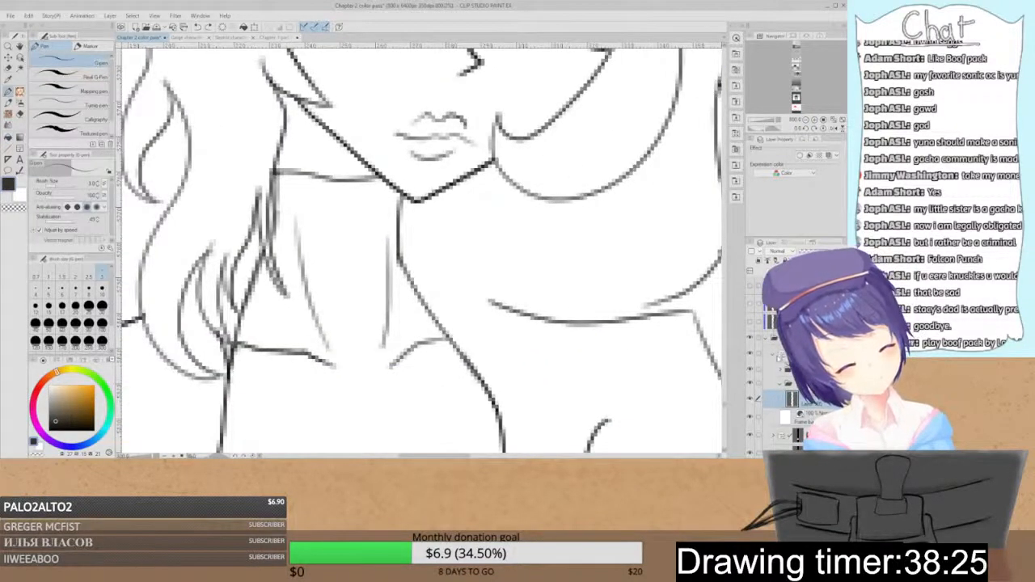
pyautogui.click(779, 385)
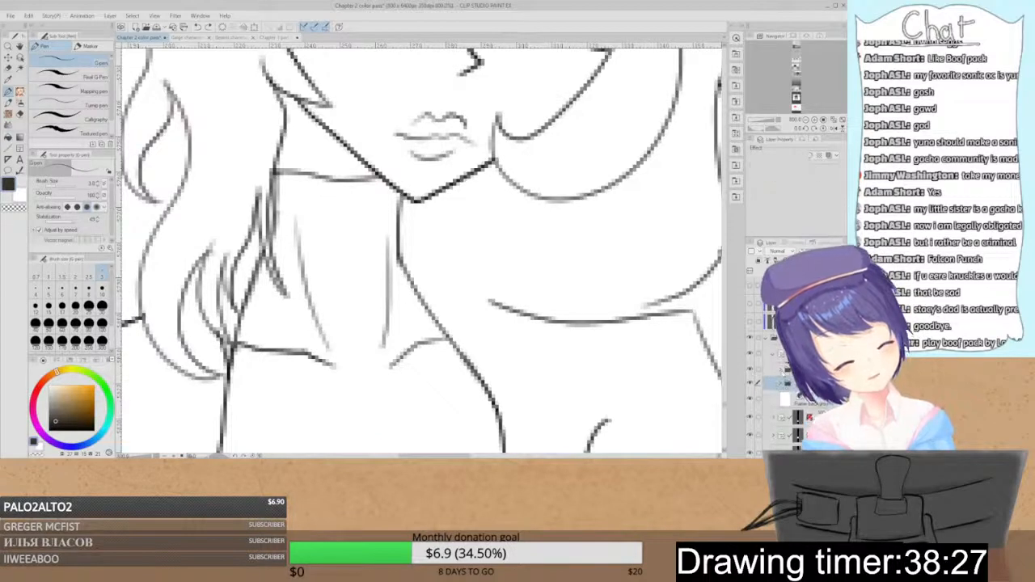
pyautogui.scroll(-1, 774, 364)
pyautogui.scroll(3, 775, 364)
pyautogui.click(750, 354)
pyautogui.click(750, 353)
pyautogui.click(787, 354)
pyautogui.click(773, 368)
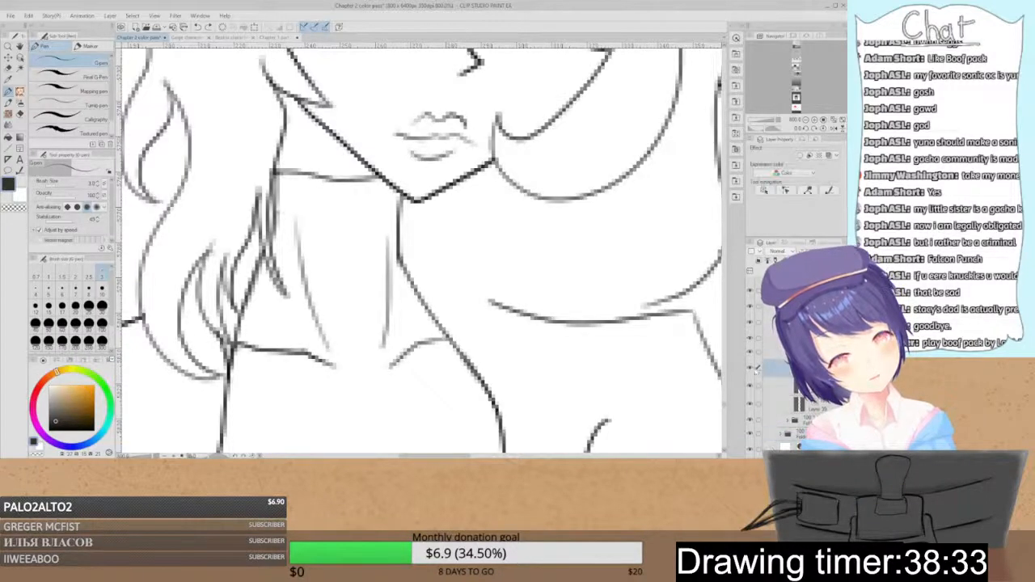
pyautogui.click(750, 369)
pyautogui.click(750, 369)
# - Draw the missing jacket collar in black beside the woman's neck, joining the chin, shoulder and jacket edge lines
pyautogui.click(65, 428)
pyautogui.moveTo(400, 209)
pyautogui.mouseDown()
pyautogui.moveTo(480, 261)
pyautogui.moveTo(488, 303)
pyautogui.moveTo(445, 326)
pyautogui.mouseUp()
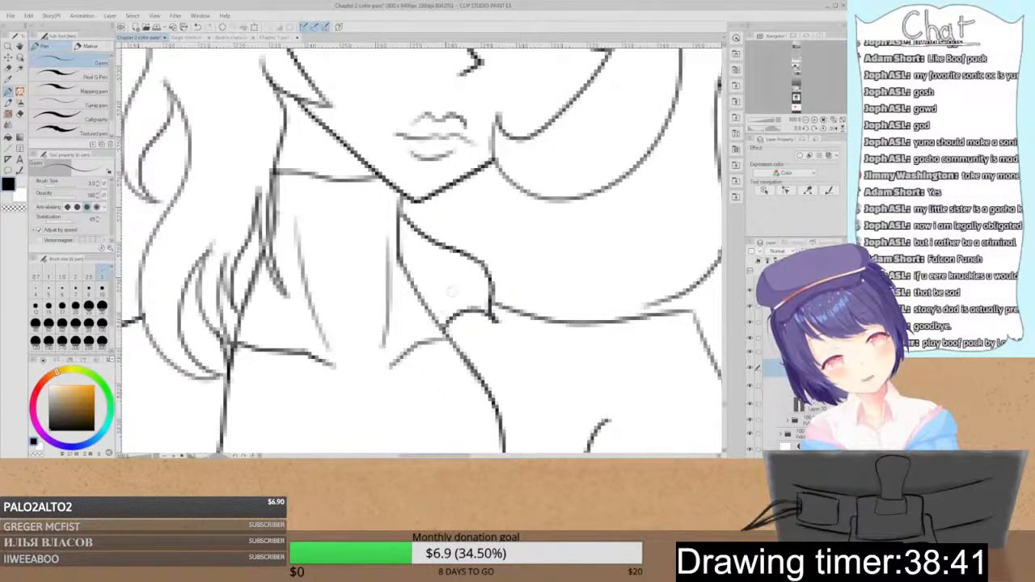
pyautogui.click(805, 120)
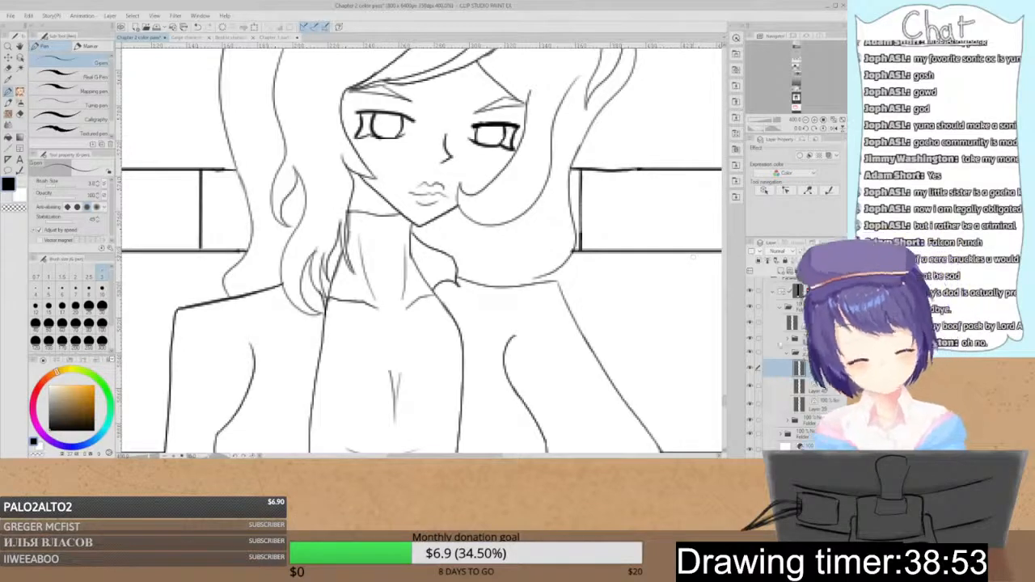
# - Collapse the line-art folder and reselect the panel's colour layer
pyautogui.click(785, 352)
pyautogui.scroll(-1, 786, 363)
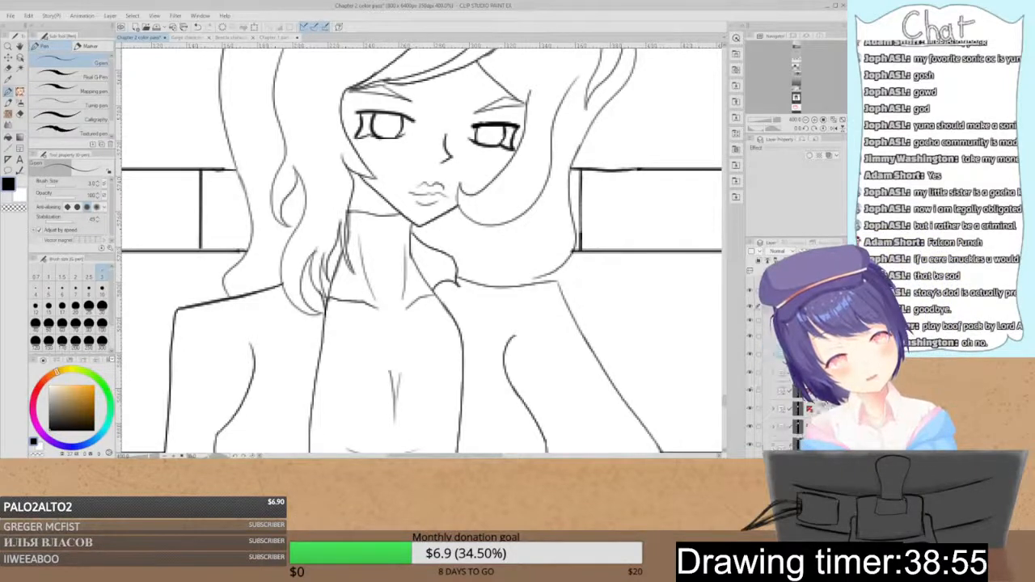
pyautogui.click(786, 336)
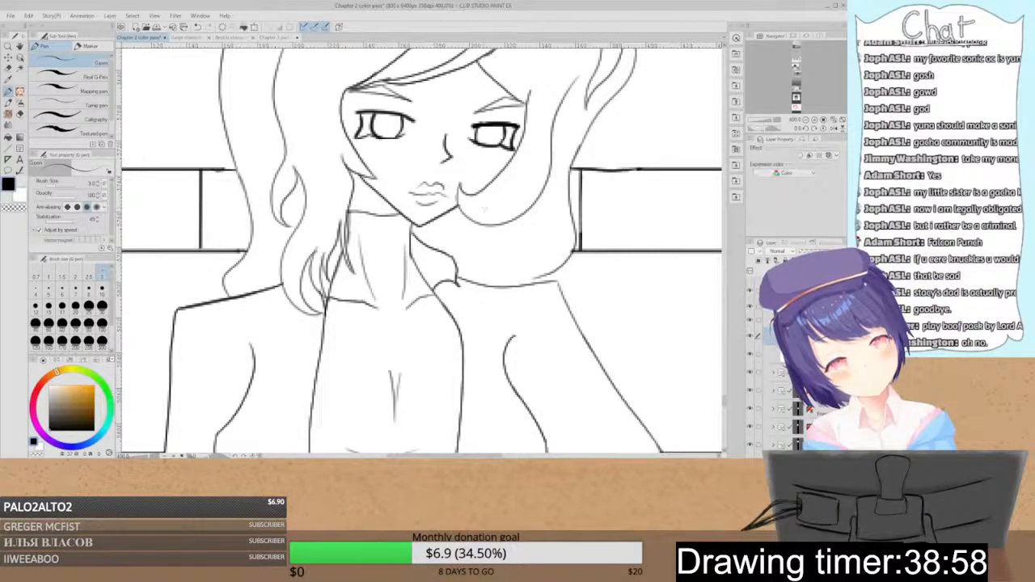
# - Sample the dark hair colour from the Gaige character sheet and fill the long-haired woman's hair with it in the Chapter 2 panel
pyautogui.moveTo(599, 231); pyautogui.dragTo(551, 390)
pyautogui.click(279, 37)
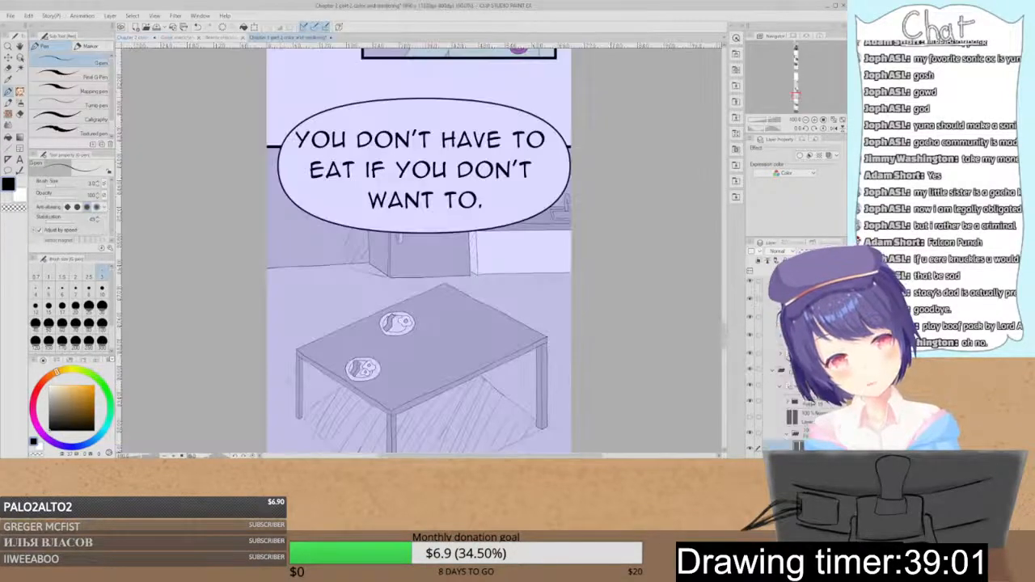
pyautogui.click(187, 38)
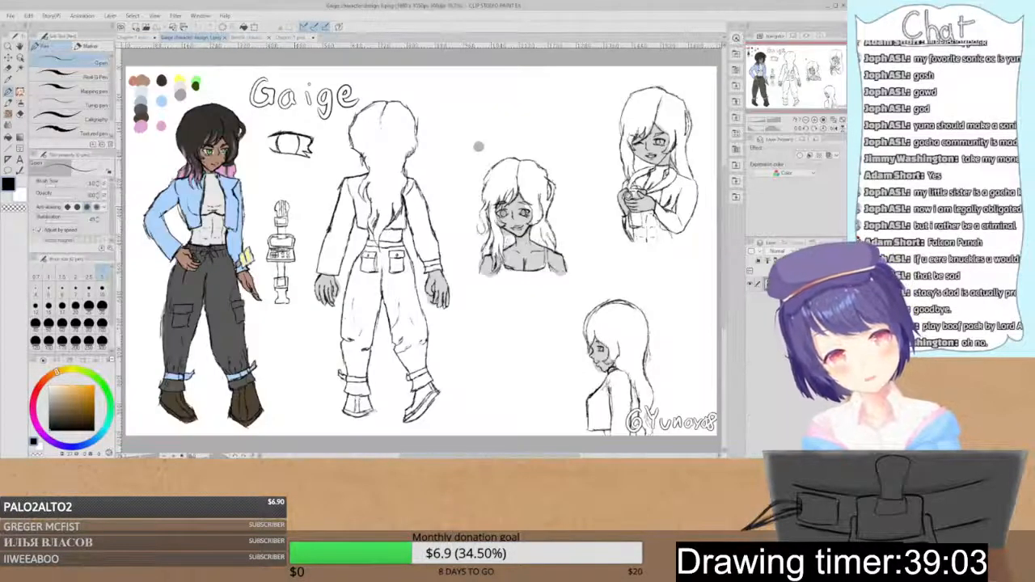
pyautogui.click(139, 38)
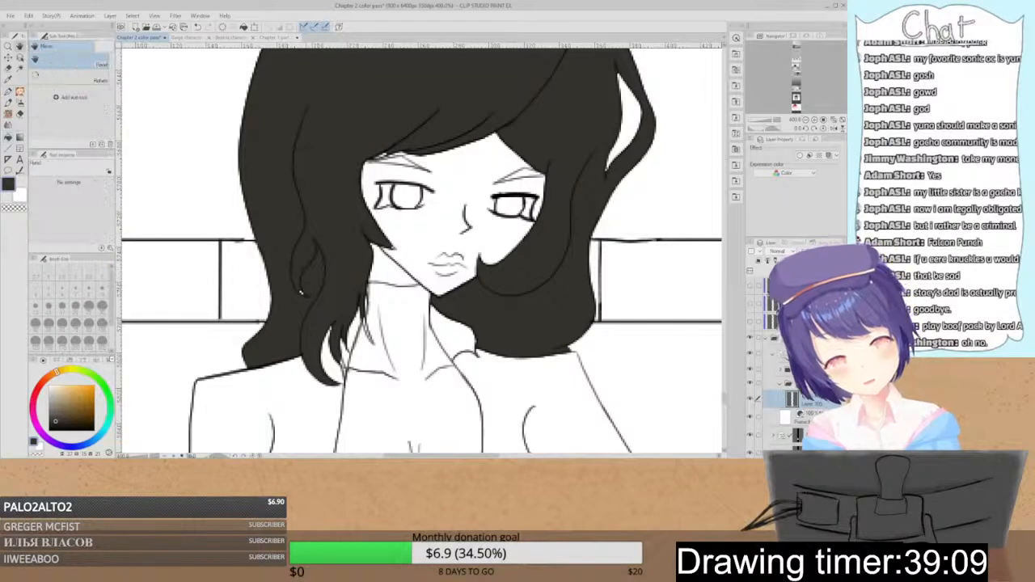
# - Pencil the dark hair colour into the unfilled strand tips beside the long-haired woman's neck
pyautogui.press('p')
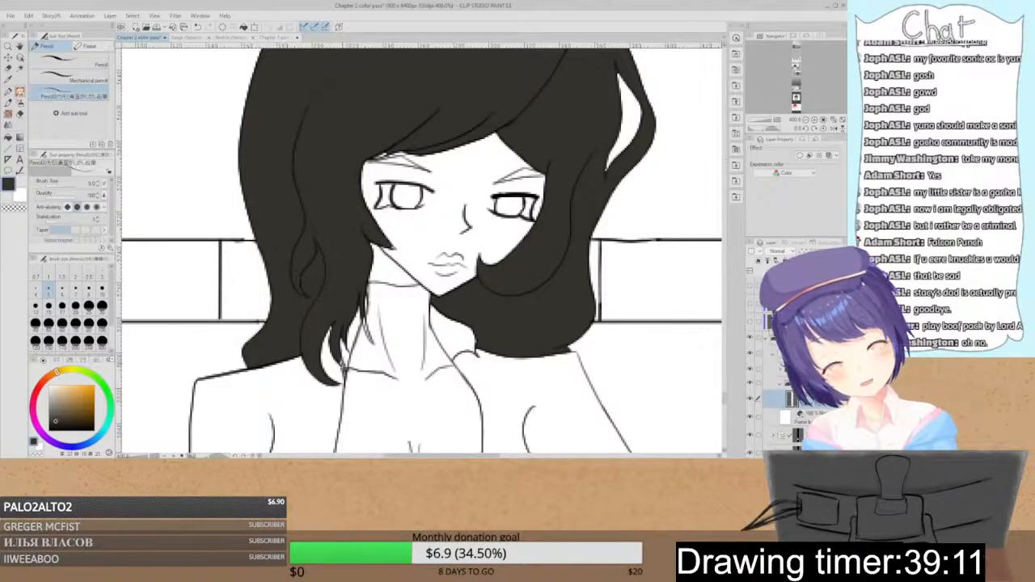
pyautogui.moveTo(363, 315); pyautogui.dragTo(369, 336)
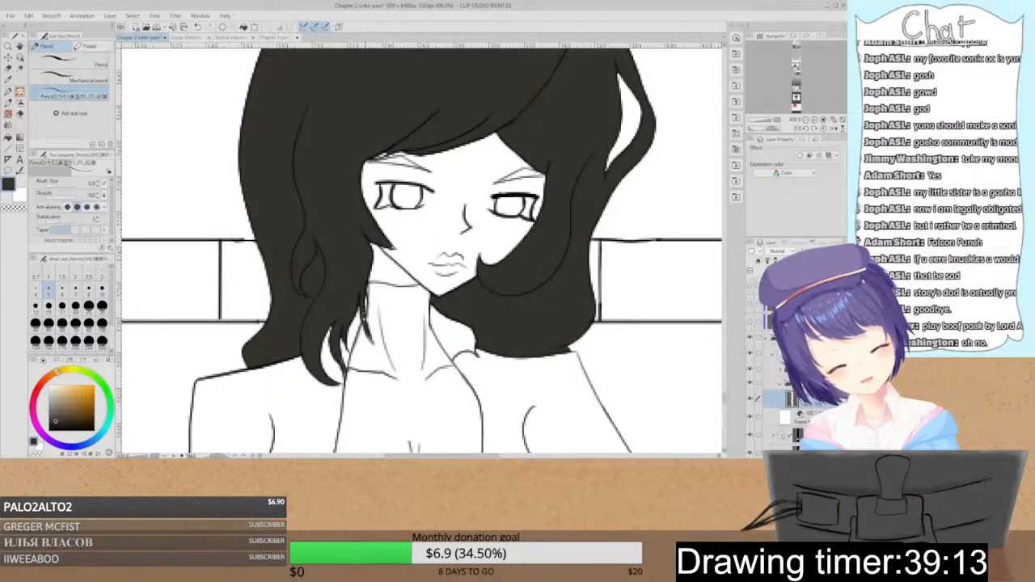
pyautogui.moveTo(363, 289); pyautogui.dragTo(368, 315)
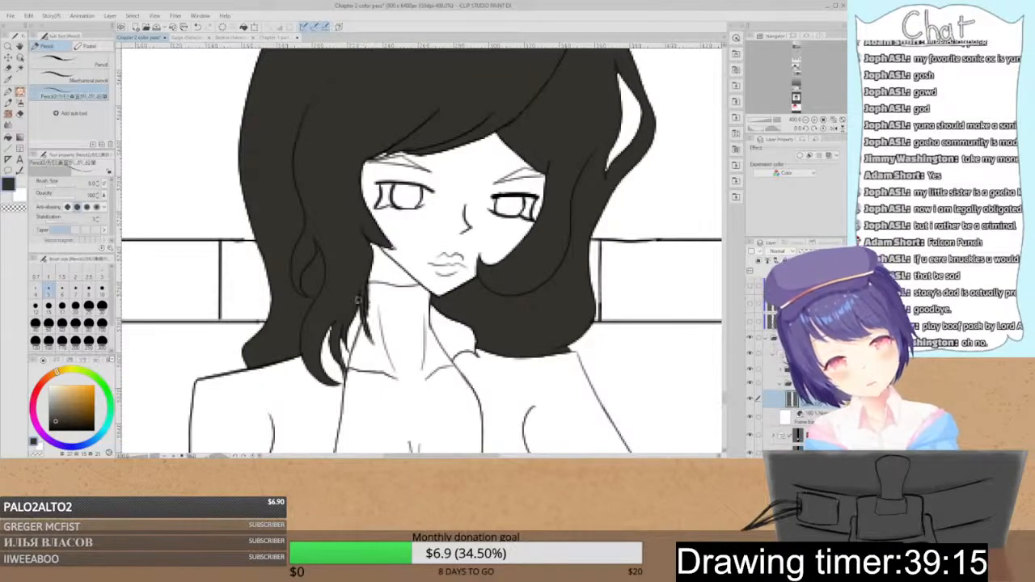
pyautogui.click(805, 119)
pyautogui.click(805, 120)
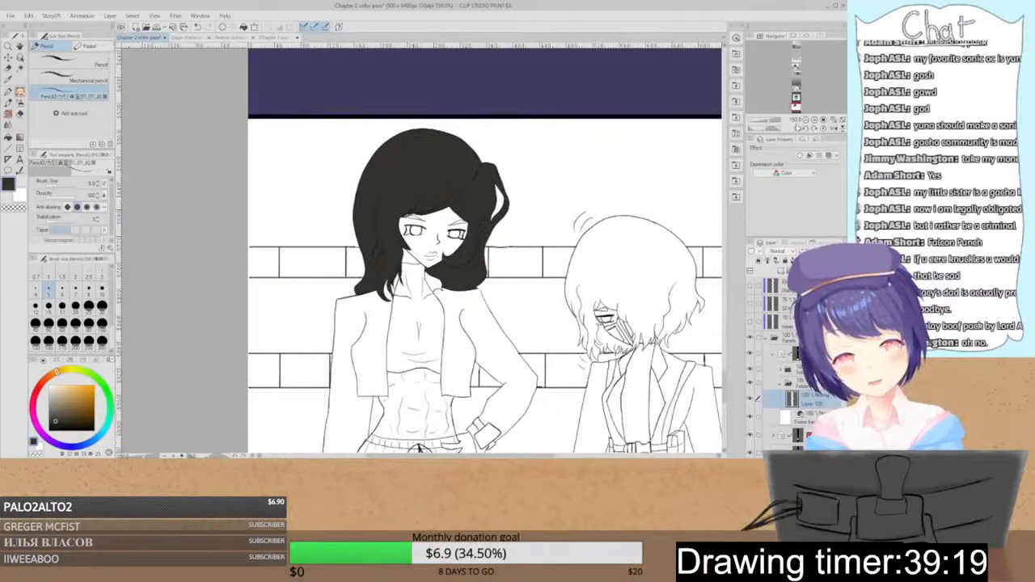
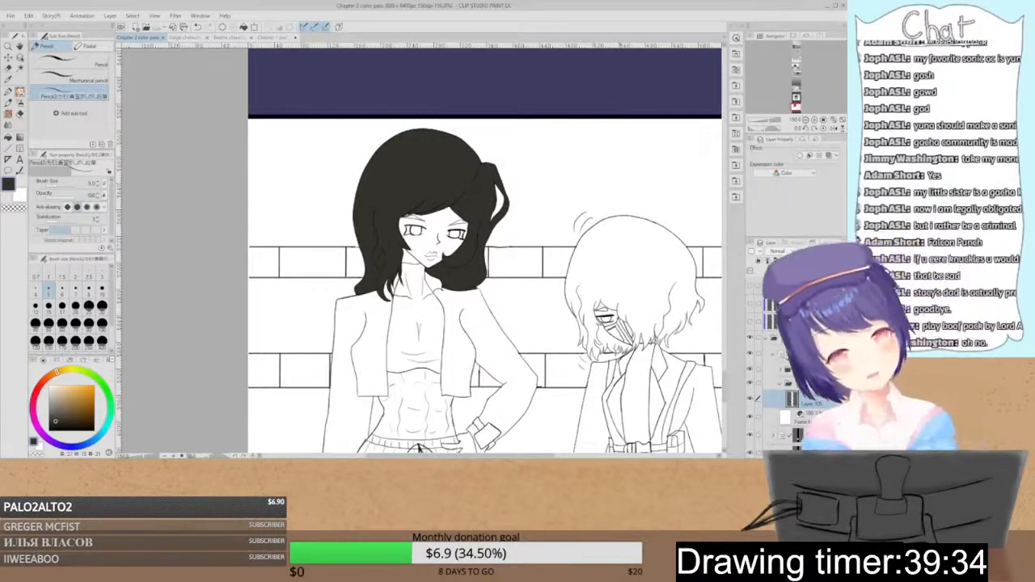
# - Fill in both of the long-haired woman's eyebrows with the dark hair colour using the Pencil
pyautogui.hotkey('ctrl', '+')
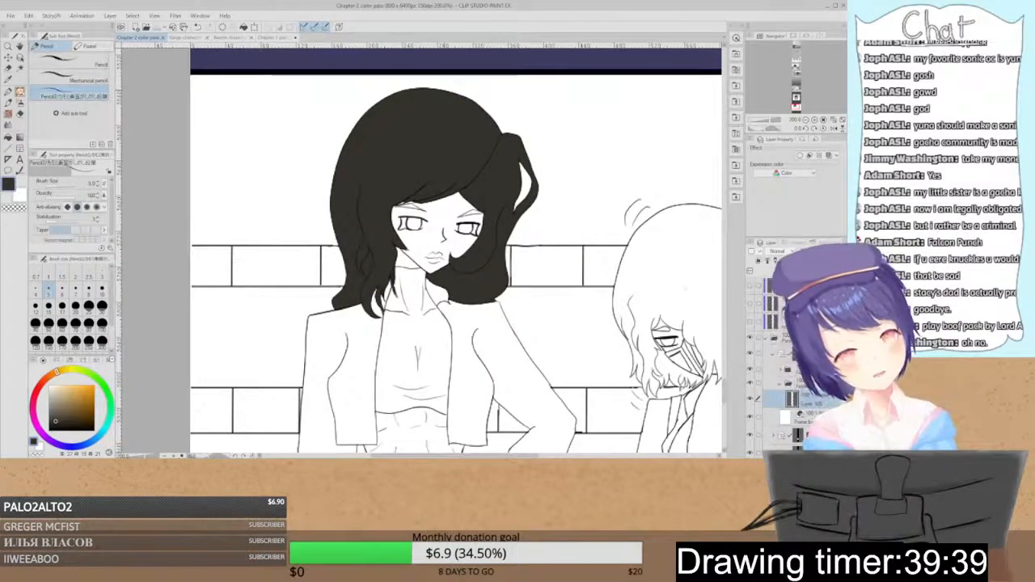
pyautogui.hotkey('ctrl', '+')
pyautogui.hotkey('ctrl', '+')
pyautogui.press('space')
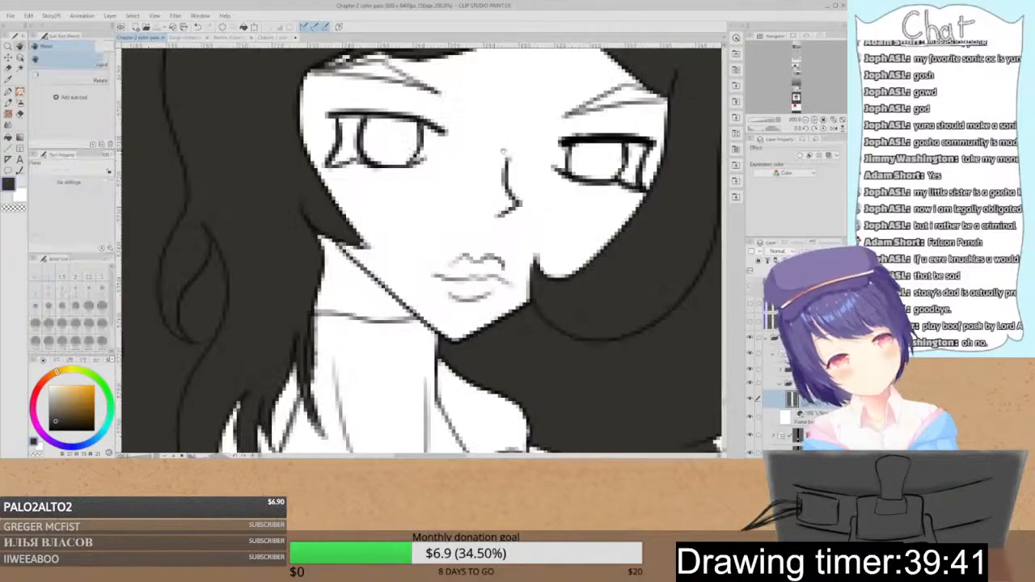
pyautogui.moveTo(506, 161); pyautogui.dragTo(463, 308)
pyautogui.moveTo(619, 241)
pyautogui.mouseDown()
pyautogui.moveTo(593, 254)
pyautogui.moveTo(540, 259)
pyautogui.mouseUp()
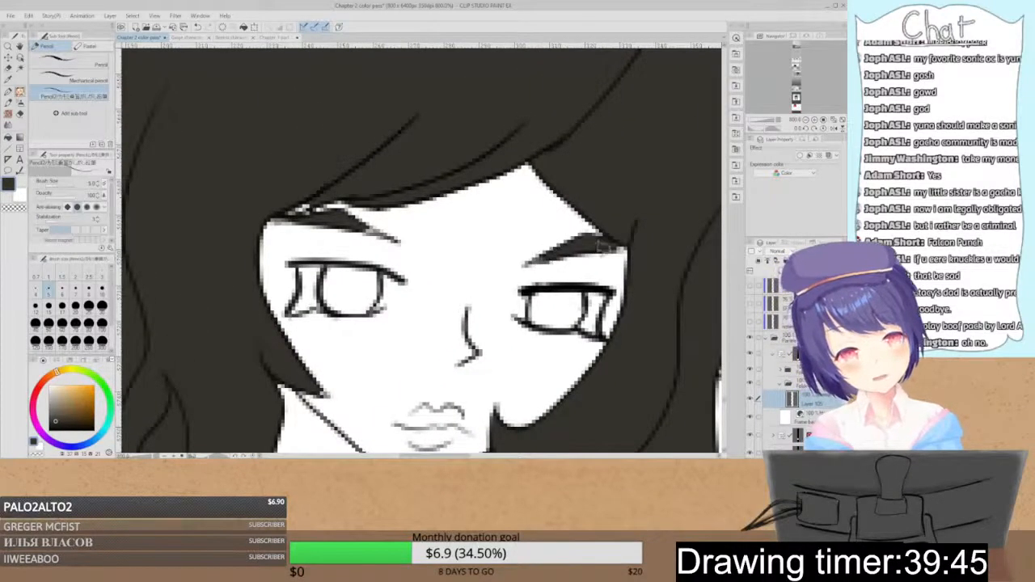
pyautogui.moveTo(361, 224); pyautogui.dragTo(368, 231)
pyautogui.moveTo(302, 214); pyautogui.dragTo(289, 203)
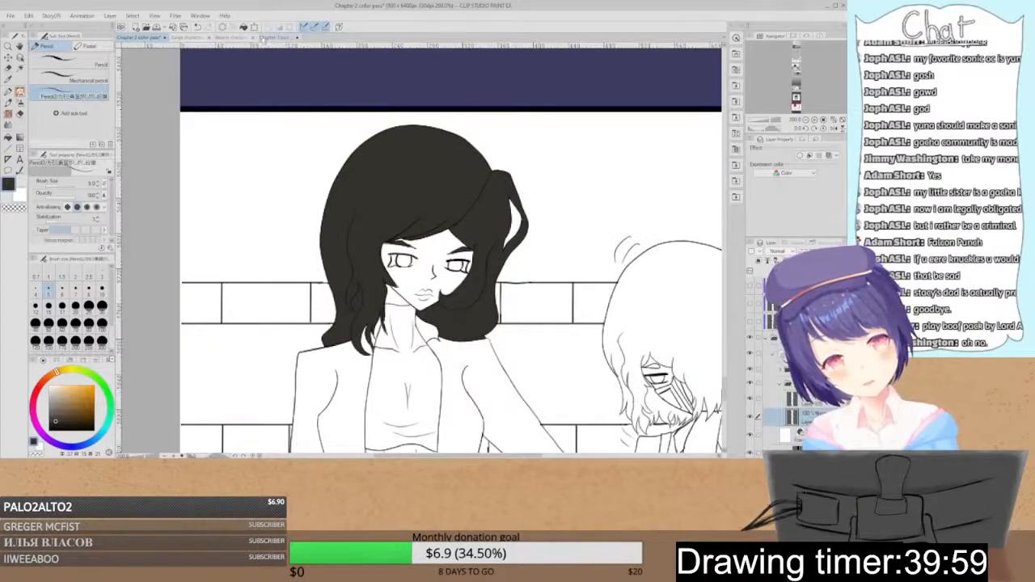
# - Sample the brown skin tone from the Gaige character sheet and auto-select the woman's face in the Chapter 2 panel
pyautogui.click(270, 38)
pyautogui.click(183, 38)
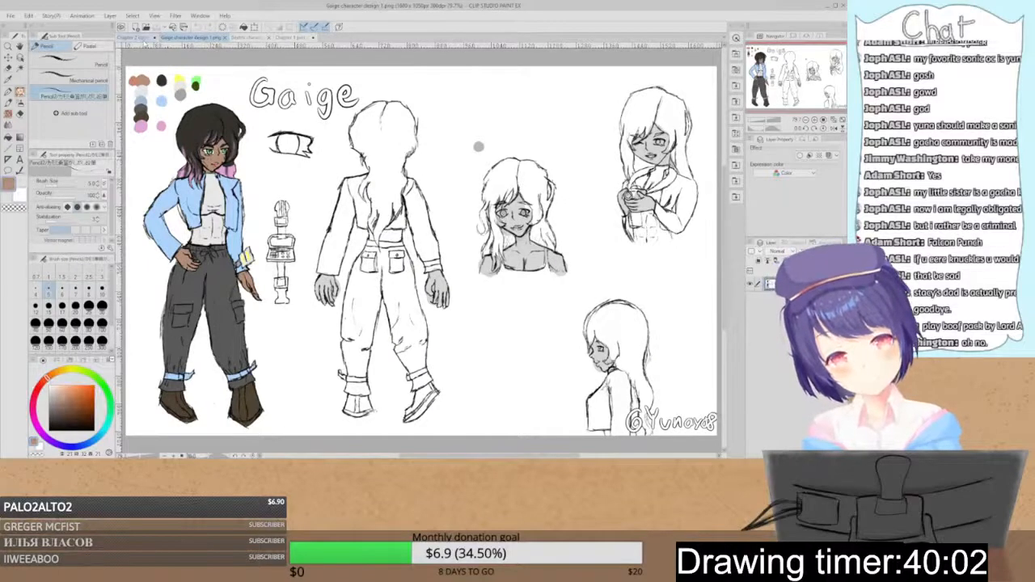
pyautogui.click(139, 38)
pyautogui.press('w')
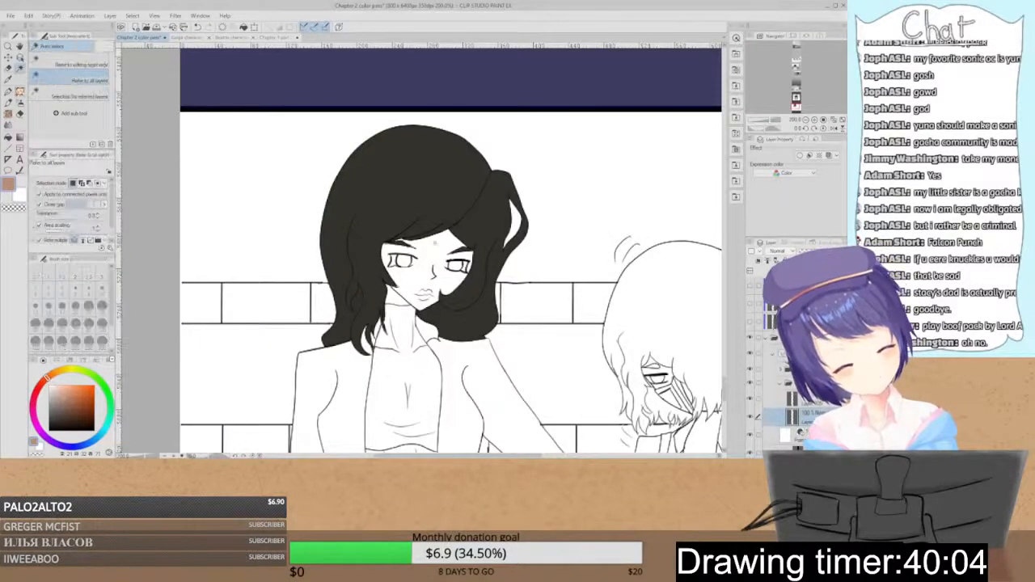
pyautogui.click(428, 250)
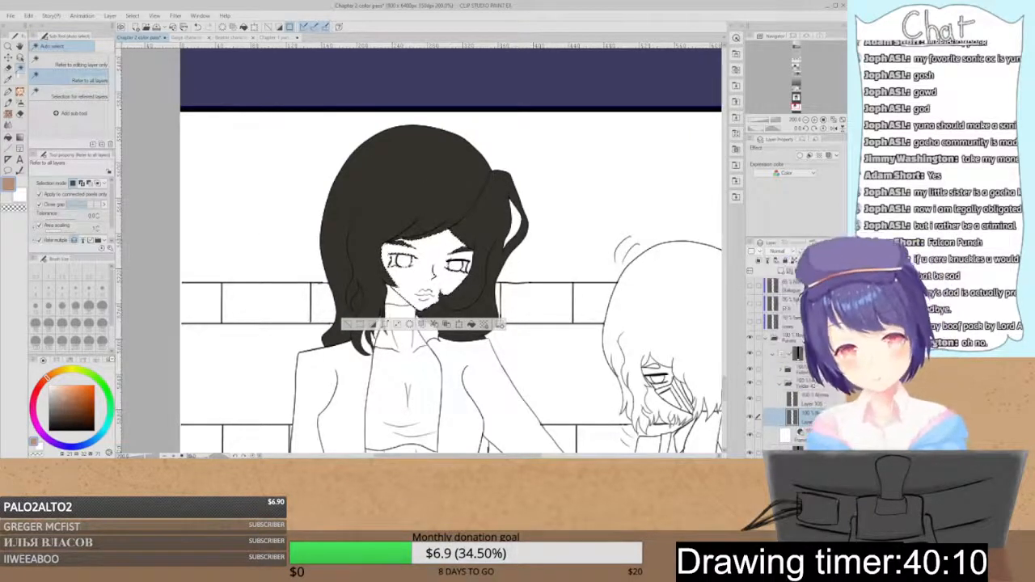
# - Add the missed areas around both eyebrows and above the eye to the face selection with the Selection pen
pyautogui.click(8, 68)
pyautogui.click(72, 108)
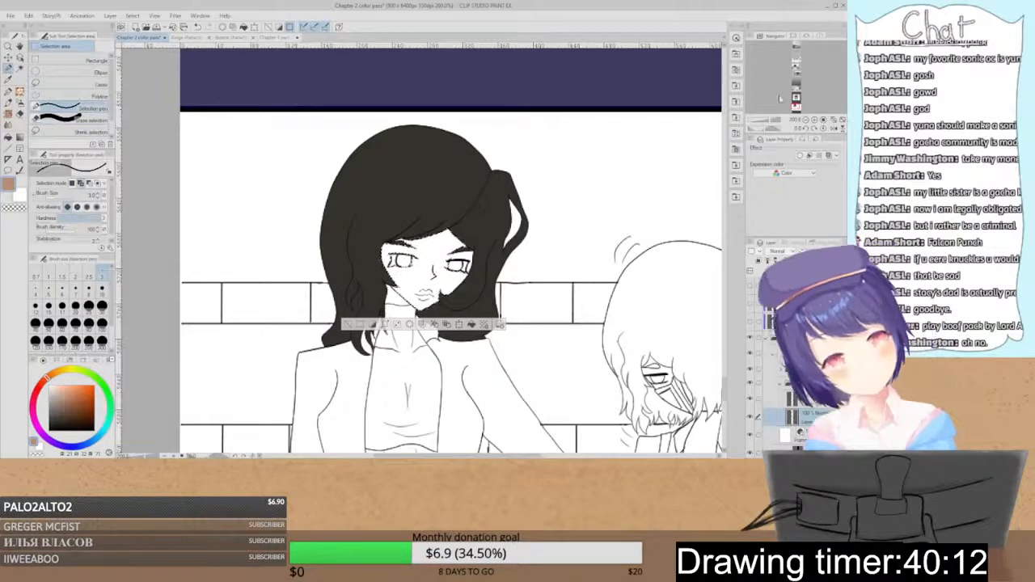
pyautogui.scroll(2, 443, 297)
pyautogui.scroll(2, 417, 255)
pyautogui.moveTo(370, 213)
pyautogui.mouseDown()
pyautogui.moveTo(330, 201)
pyautogui.moveTo(318, 211)
pyautogui.moveTo(345, 202)
pyautogui.mouseUp()
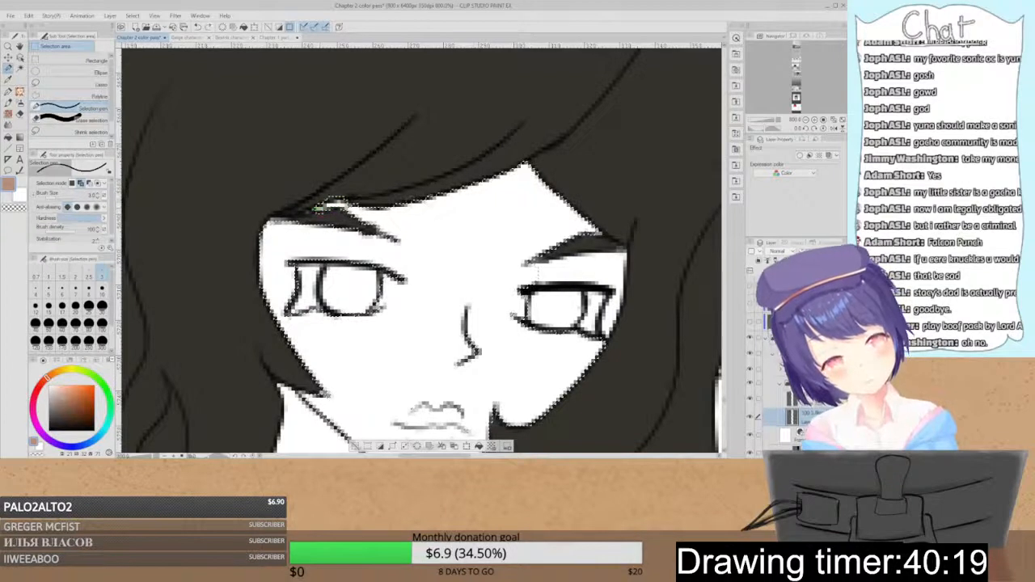
pyautogui.moveTo(603, 263); pyautogui.dragTo(543, 268)
pyautogui.moveTo(533, 269)
pyautogui.mouseDown()
pyautogui.moveTo(619, 255)
pyautogui.moveTo(611, 315)
pyautogui.moveTo(605, 282)
pyautogui.moveTo(524, 285)
pyautogui.mouseUp()
pyautogui.moveTo(612, 269); pyautogui.dragTo(572, 272)
pyautogui.moveTo(615, 272)
pyautogui.mouseDown()
pyautogui.moveTo(598, 273)
pyautogui.moveTo(621, 261)
pyautogui.mouseUp()
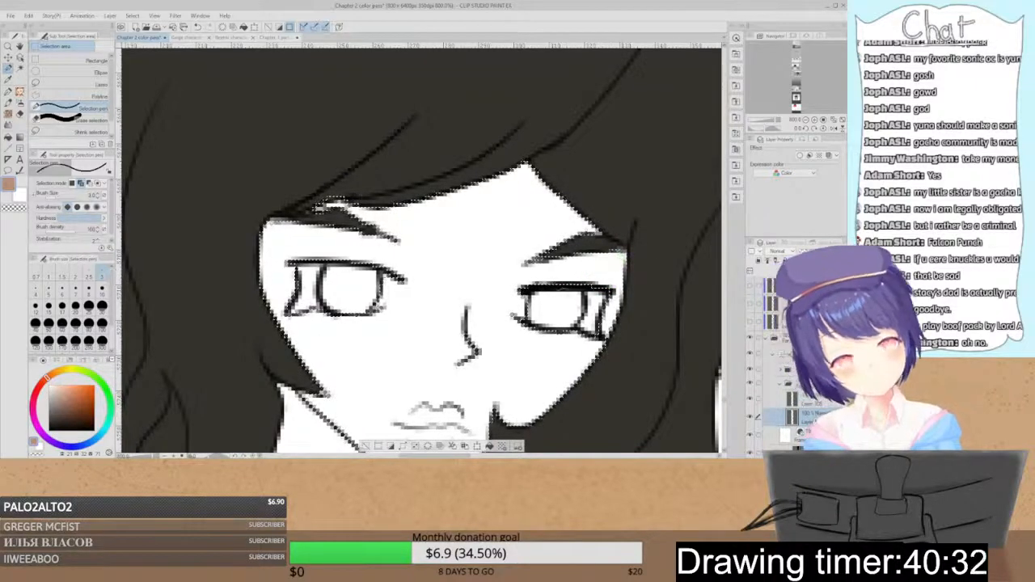
# - Add the lips and the jaw edge beside the hair tip to the face selection
pyautogui.press('space')
pyautogui.moveTo(506, 417); pyautogui.dragTo(510, 335)
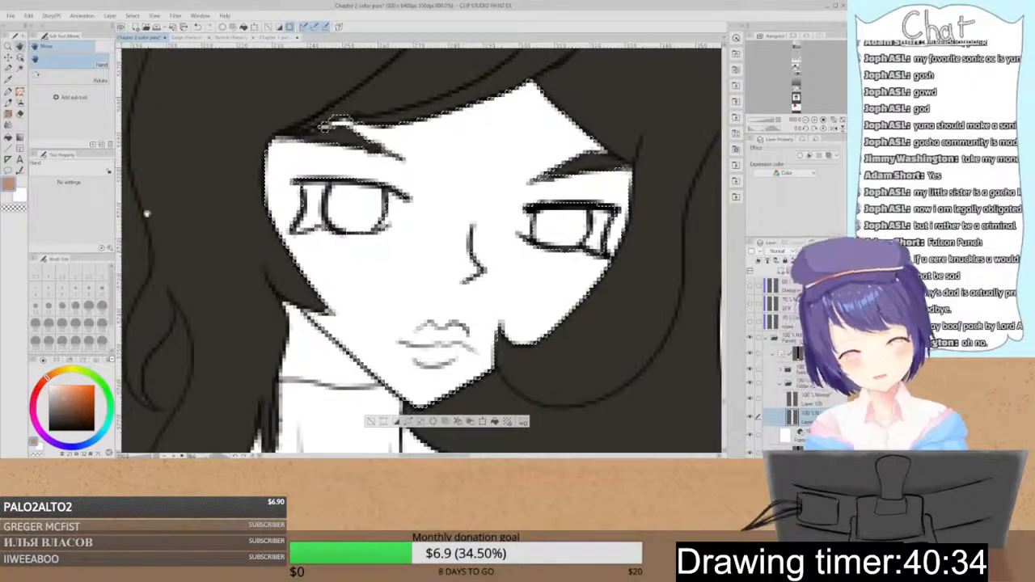
pyautogui.moveTo(410, 335); pyautogui.dragTo(429, 323)
pyautogui.moveTo(412, 359); pyautogui.dragTo(473, 351)
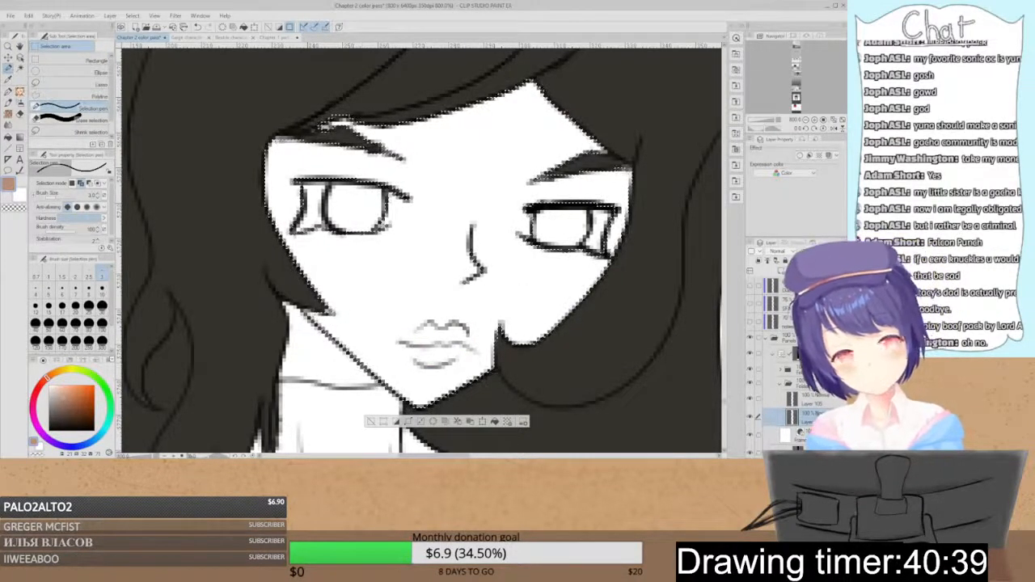
pyautogui.moveTo(302, 310); pyautogui.dragTo(312, 315)
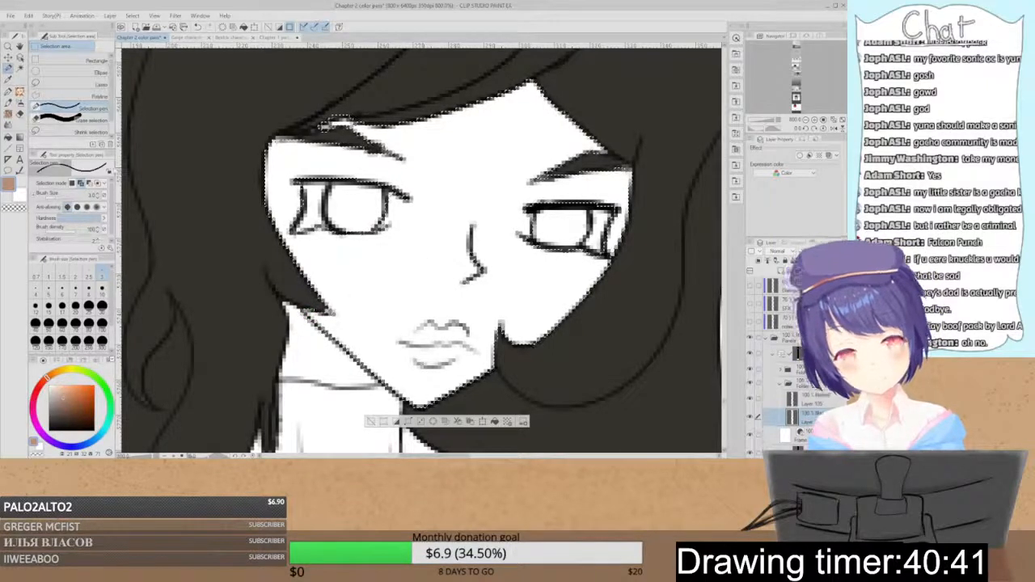
# - Remove the inner eye corners from the selection with a size 5 Erase selection brush, and add the nose line to it
pyautogui.click(69, 119)
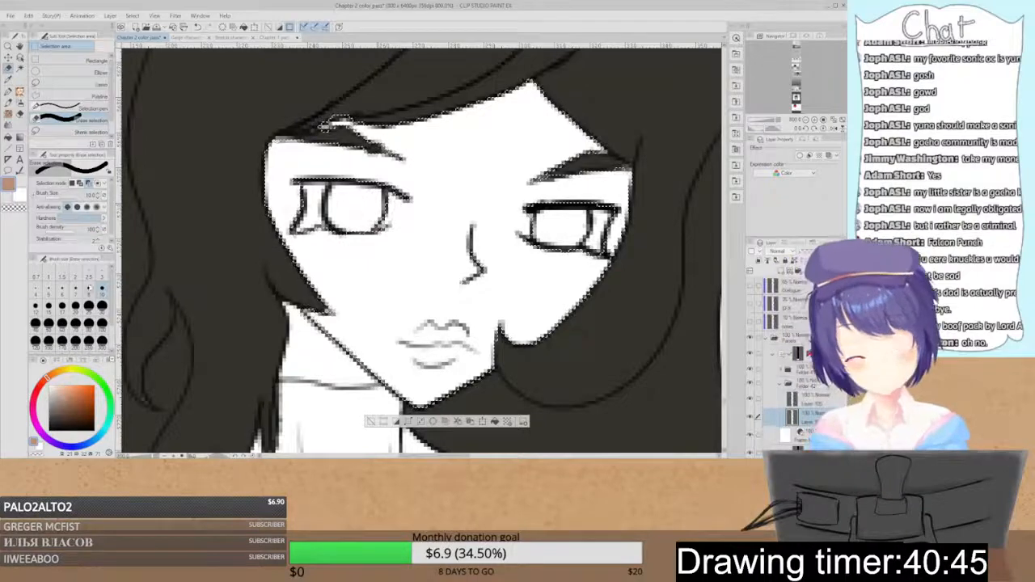
pyautogui.click(50, 288)
pyautogui.moveTo(398, 202); pyautogui.dragTo(377, 222)
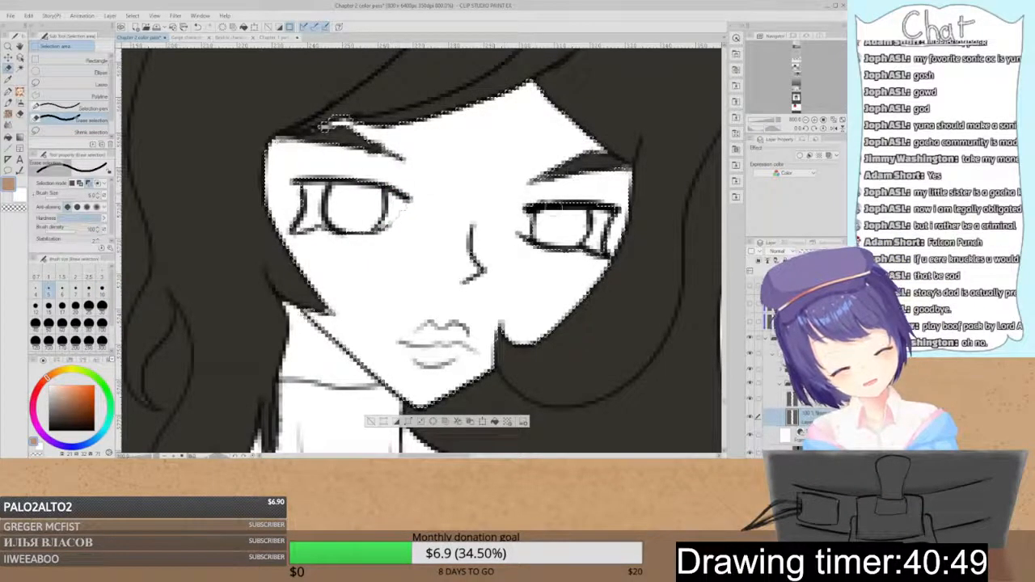
pyautogui.moveTo(533, 214); pyautogui.dragTo(527, 228)
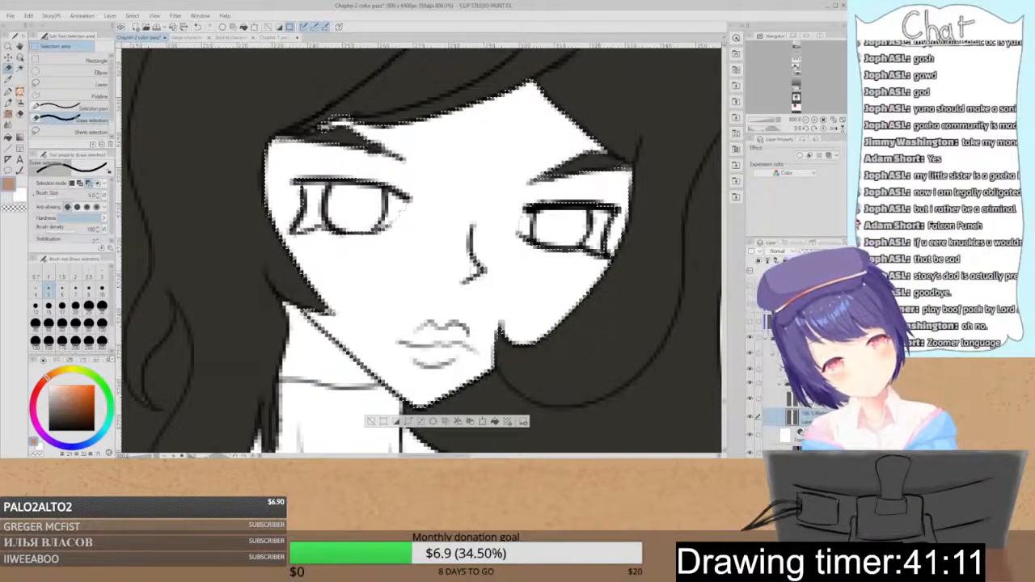
pyautogui.click(92, 107)
pyautogui.moveTo(471, 254)
pyautogui.mouseDown()
pyautogui.moveTo(474, 277)
pyautogui.moveTo(489, 263)
pyautogui.mouseUp()
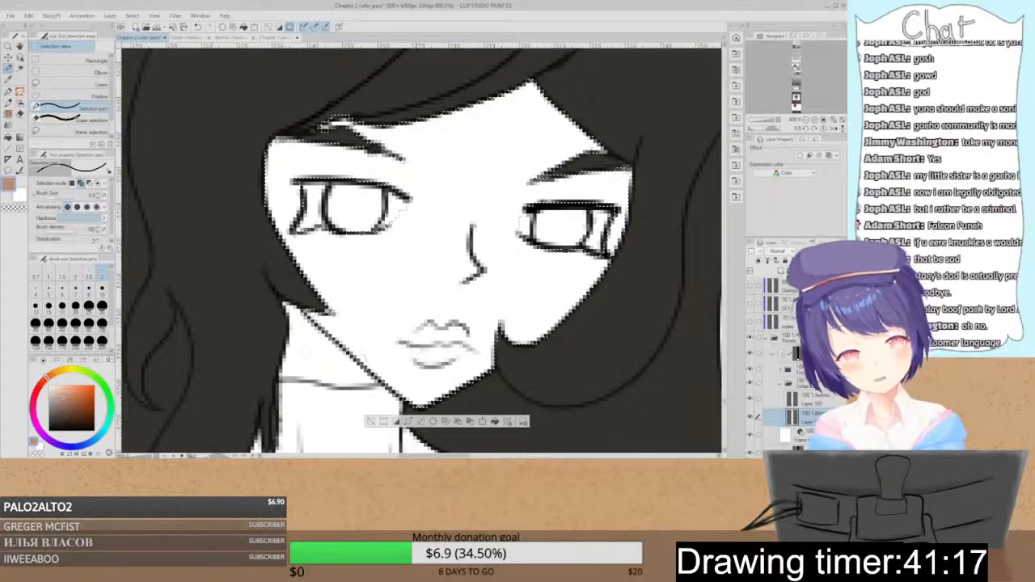
# - Fill the selected face and hand with the brown skin tone and clear the selection
pyautogui.press('w')
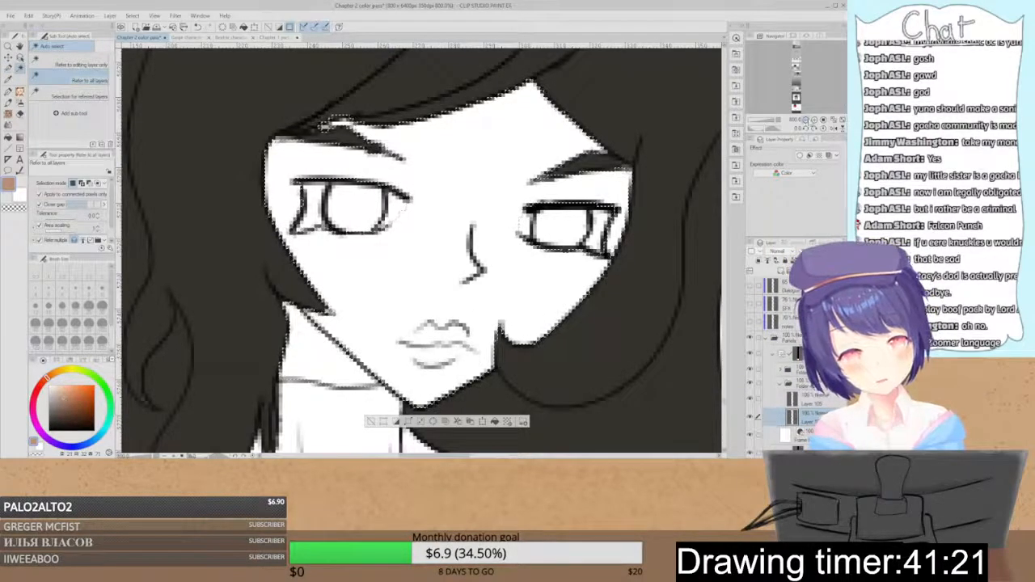
pyautogui.hotkey('ctrl', '-')
pyautogui.hotkey('ctrl', '-')
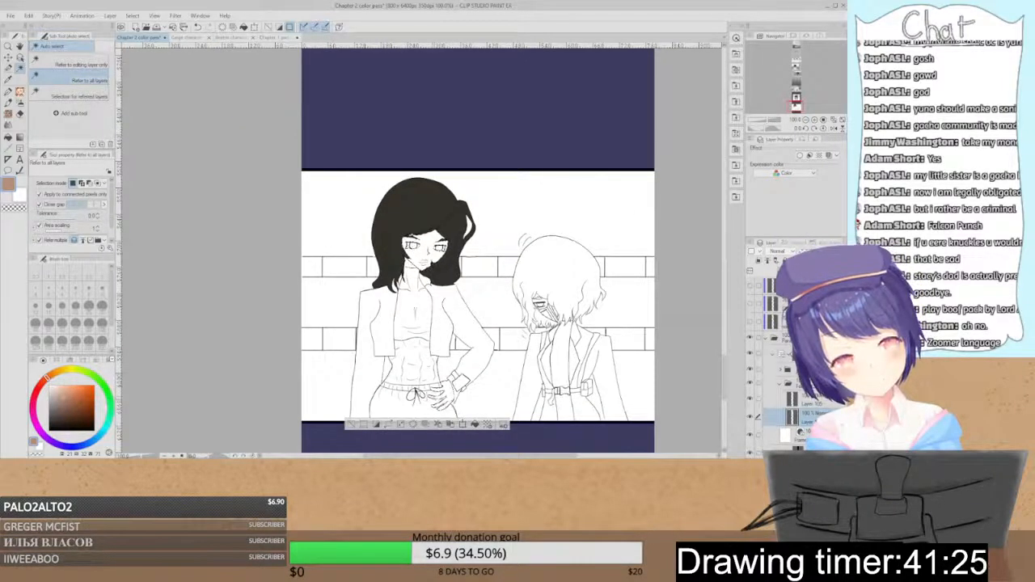
pyautogui.click(476, 426)
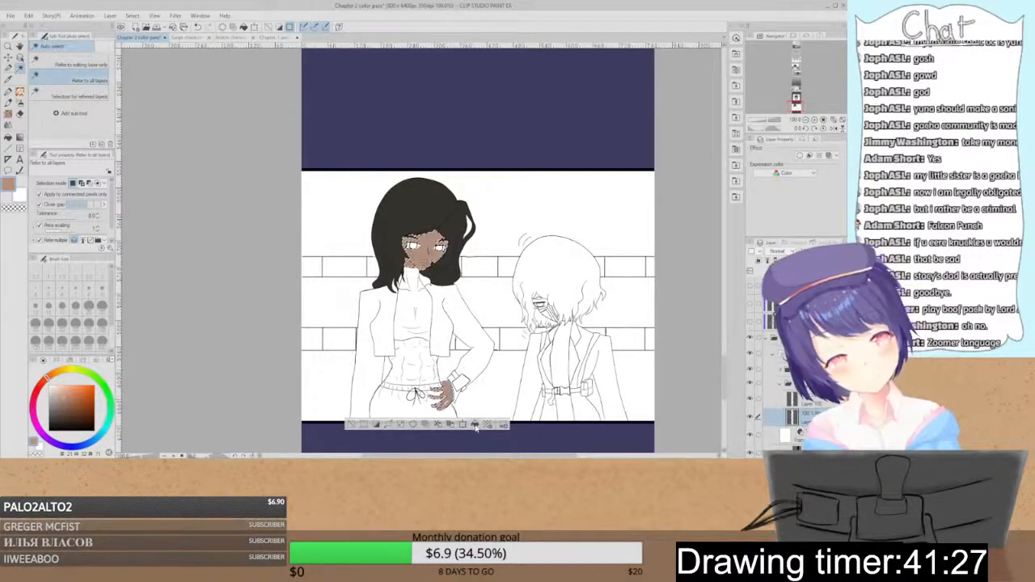
pyautogui.click(350, 425)
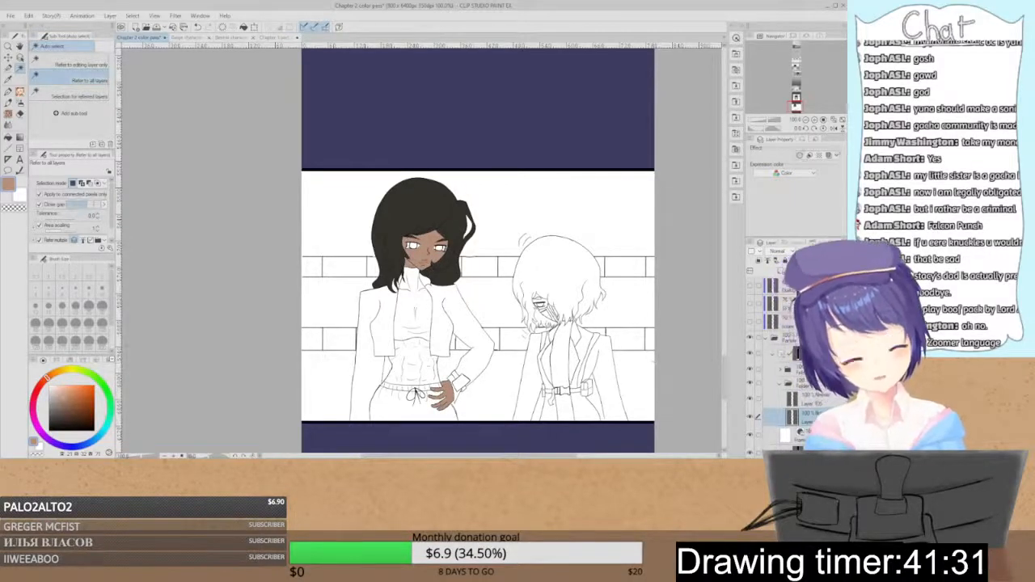
# - Sample the reddish lip colour from the Gaige character sheet's palette and paint the woman's lips with the Pencil
pyautogui.click(813, 120)
pyautogui.click(814, 119)
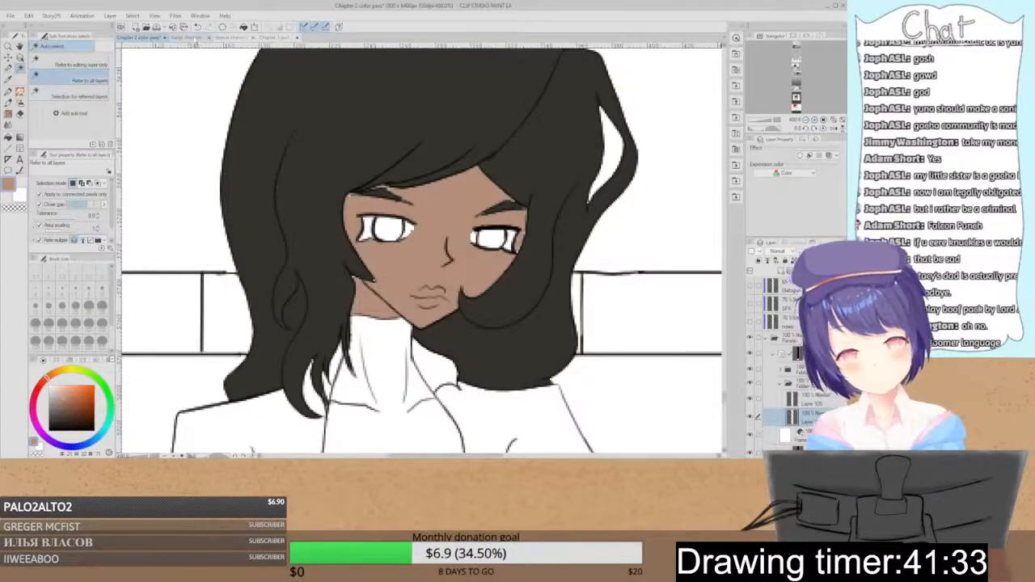
pyautogui.click(191, 38)
pyautogui.keyDown('alt'); pyautogui.click(143, 81); pyautogui.keyUp('alt')
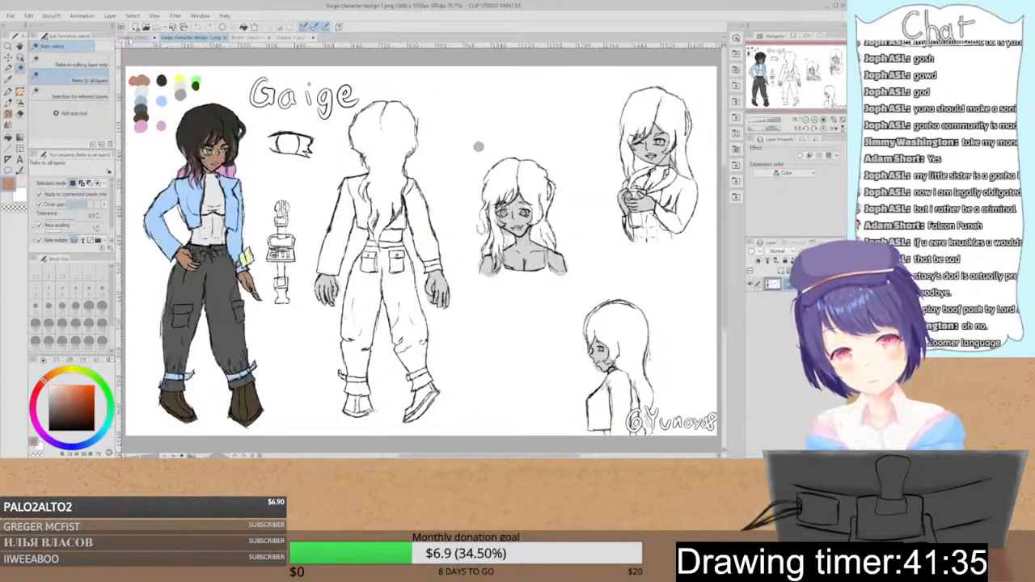
pyautogui.click(133, 37)
pyautogui.press('p')
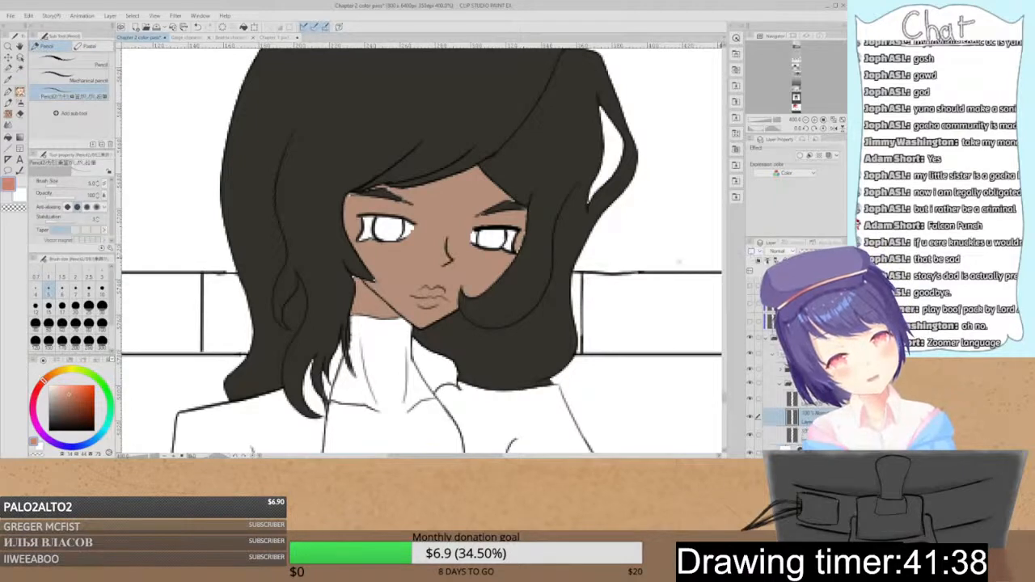
pyautogui.moveTo(429, 292)
pyautogui.mouseDown()
pyautogui.moveTo(440, 291)
pyautogui.moveTo(427, 303)
pyautogui.moveTo(434, 309)
pyautogui.mouseUp()
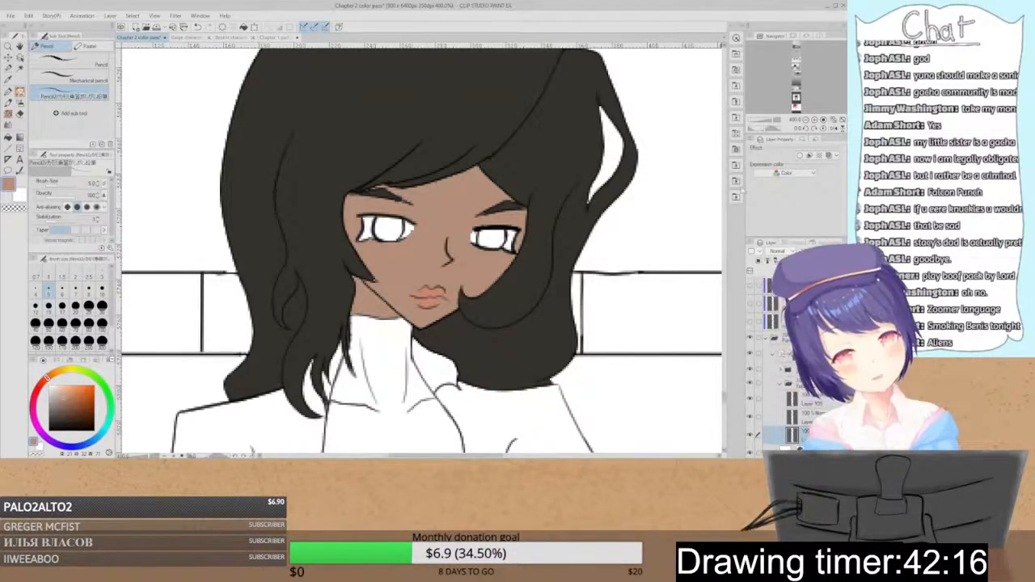
# - Fill the woman's turtleneck and midriff with the off-white sampled from the Gaige character sheet, on the layer above the skin
pyautogui.scroll(-5, 725, 394)
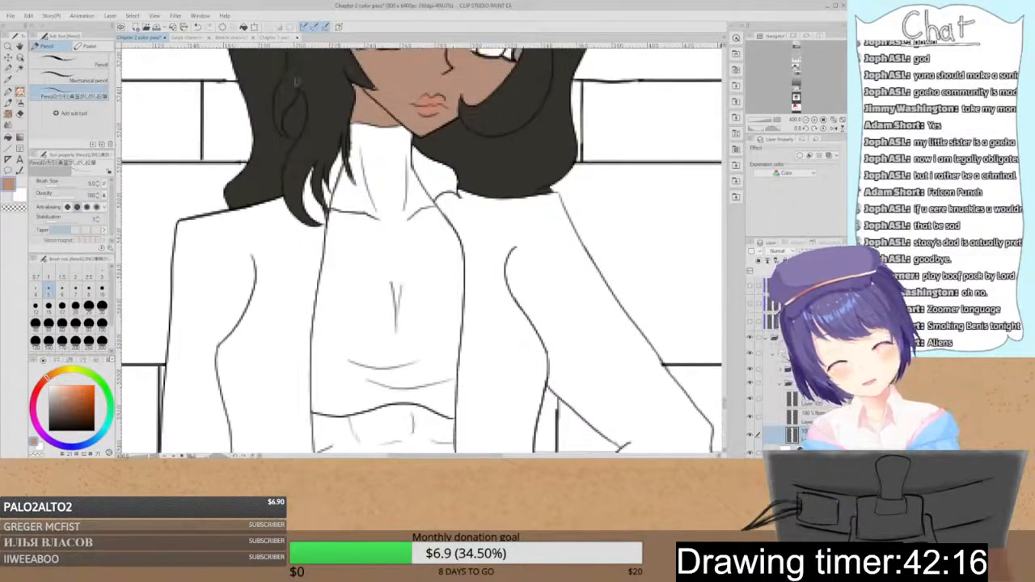
pyautogui.click(196, 40)
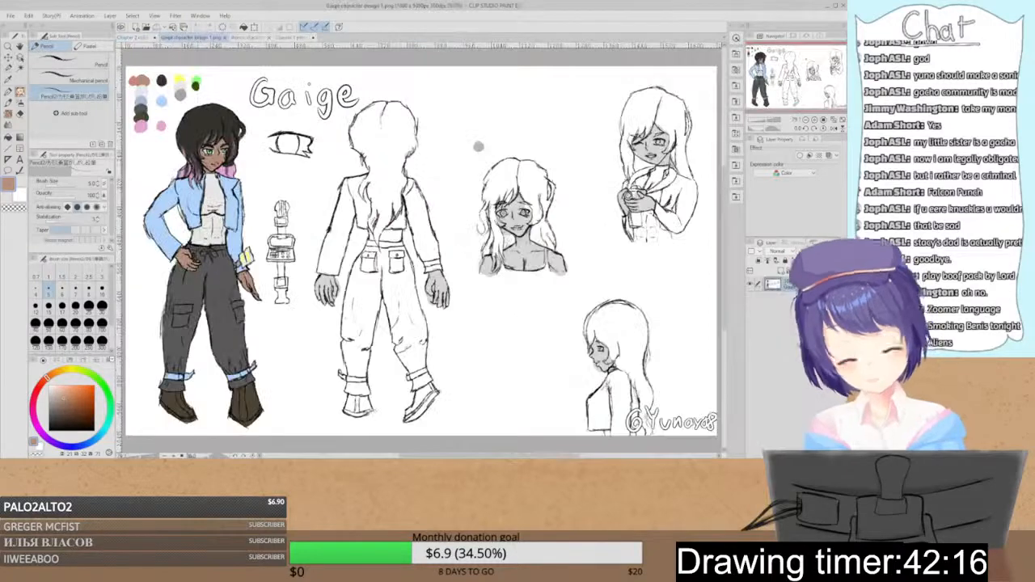
pyautogui.hotkey('ctrl', 'Tab')
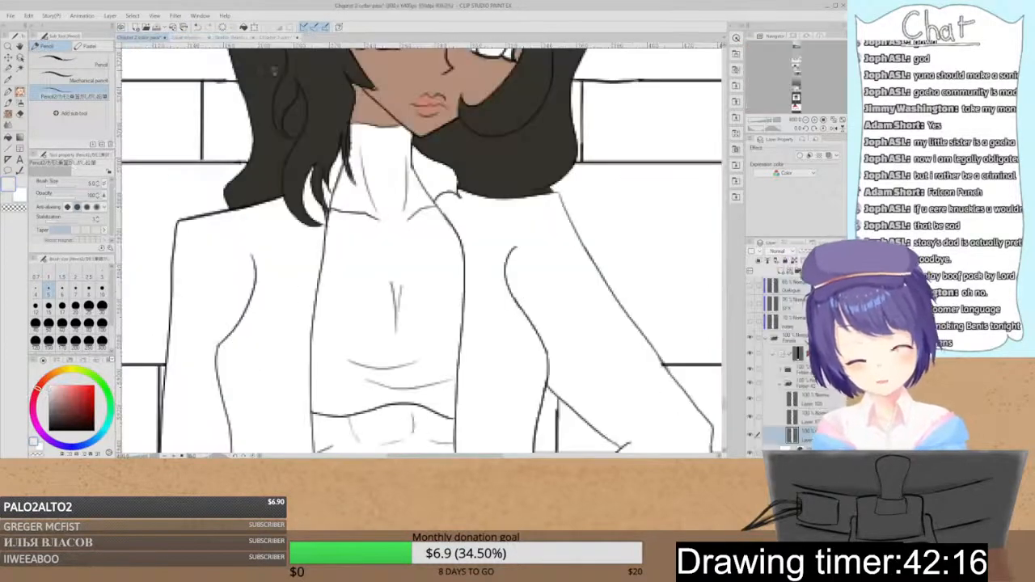
pyautogui.press('g')
pyautogui.click(395, 202)
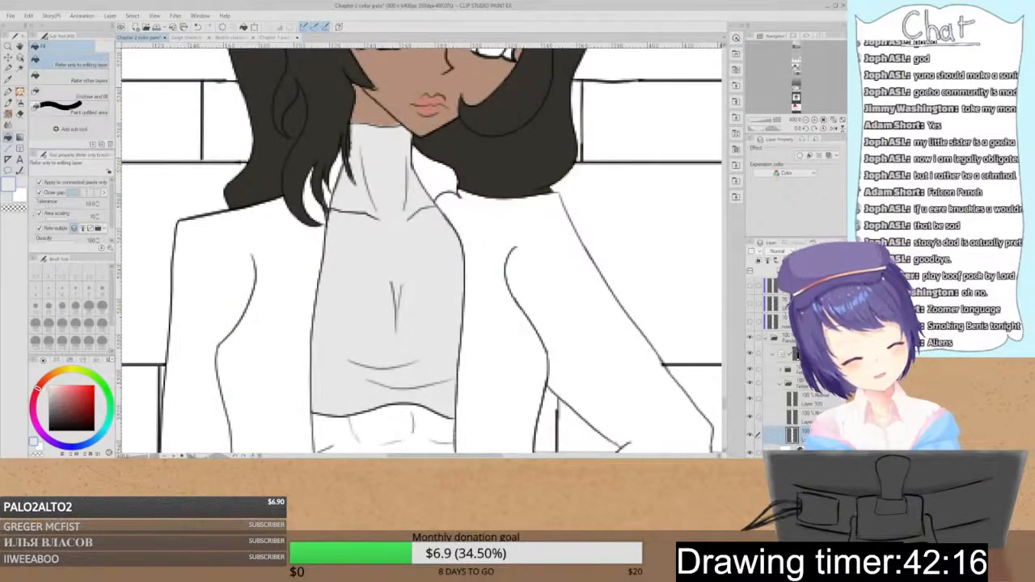
pyautogui.hotkey('ctrl', '-')
pyautogui.hotkey('ctrl', 'z')
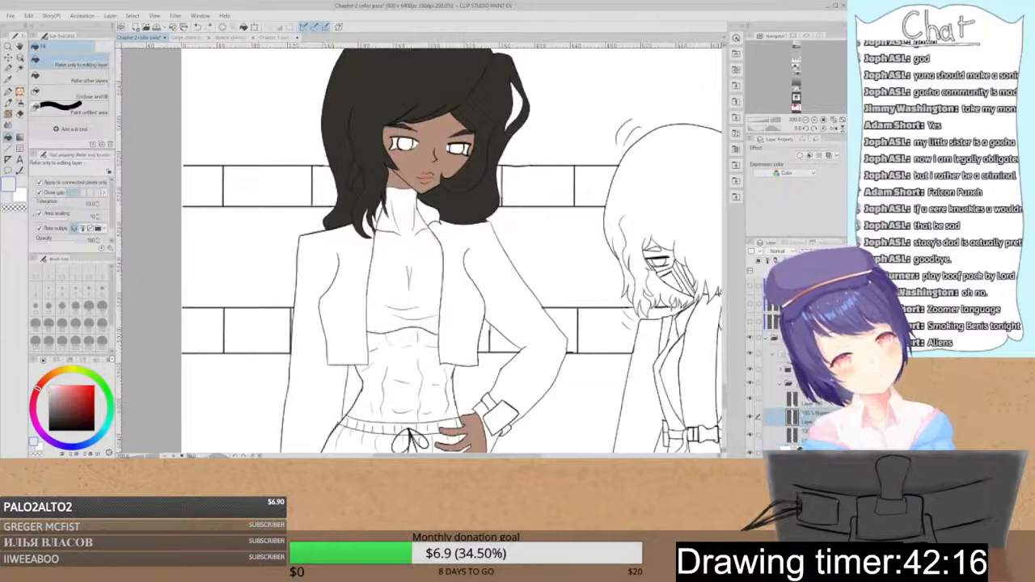
pyautogui.click(437, 246)
pyautogui.click(406, 341)
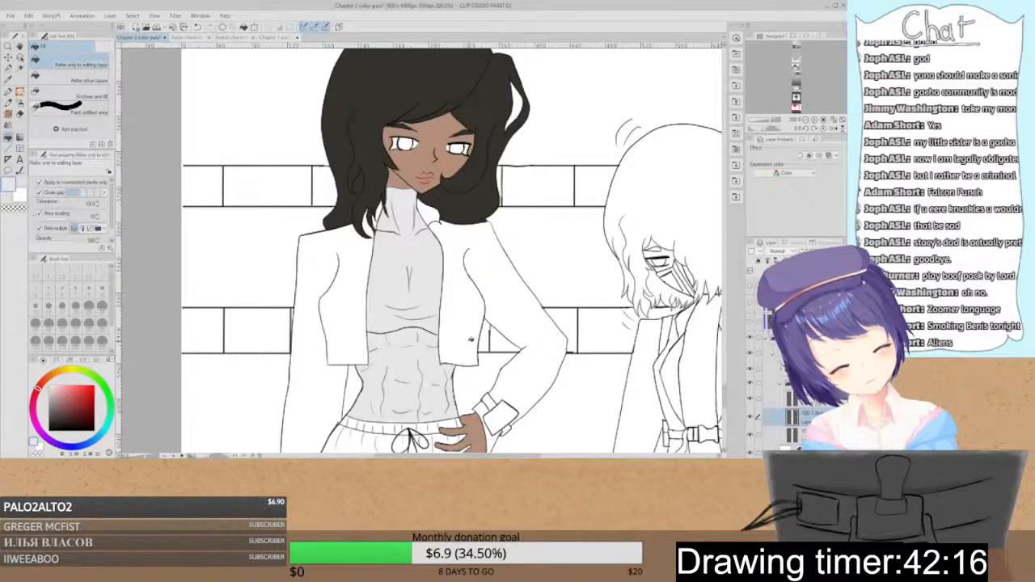
# - Fill the woman's jacket, including both sleeves and the small areas around her wrist, with the light blue sampled from the Gaige character sheet
pyautogui.moveTo(546, 307); pyautogui.dragTo(554, 256)
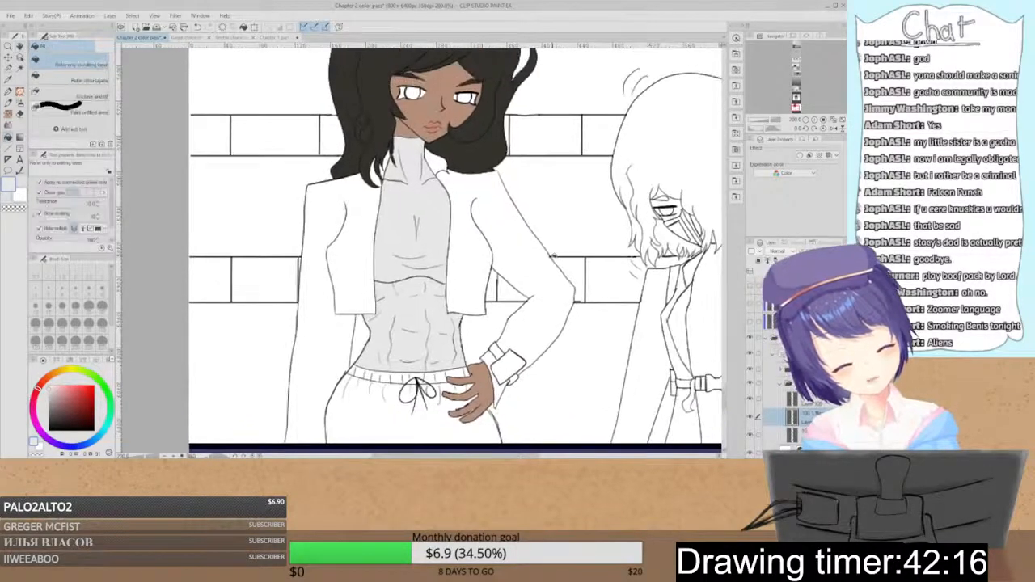
pyautogui.click(192, 37)
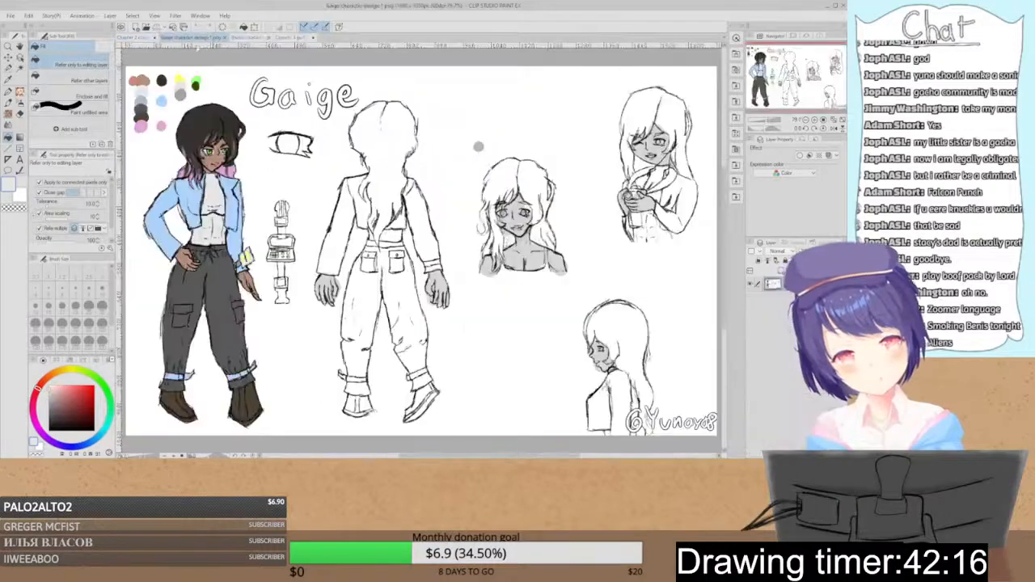
pyautogui.keyDown('alt'); pyautogui.click(191, 190); pyautogui.keyUp('alt')
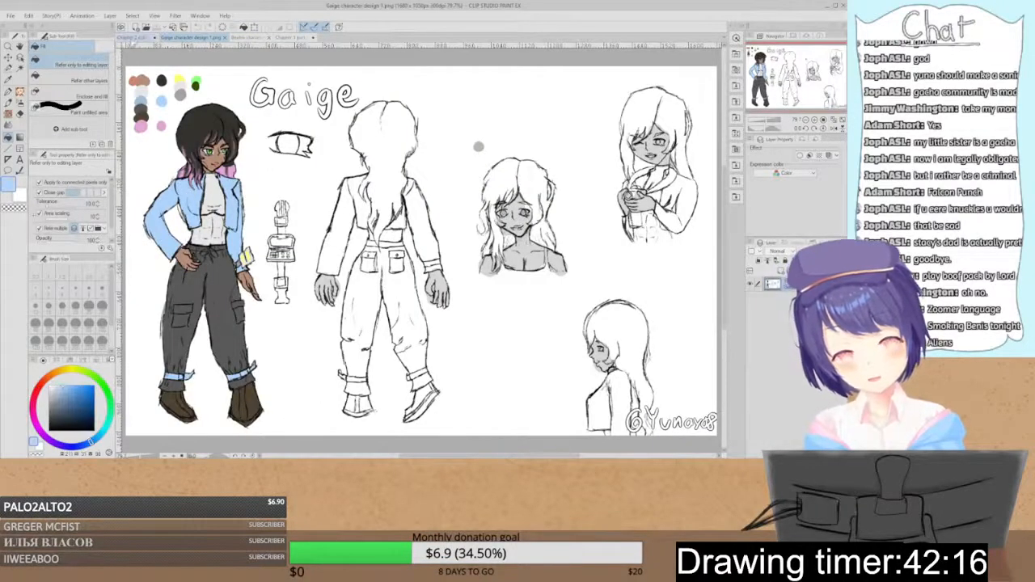
pyautogui.hotkey('ctrl', 'Tab')
pyautogui.click(341, 194)
pyautogui.click(483, 197)
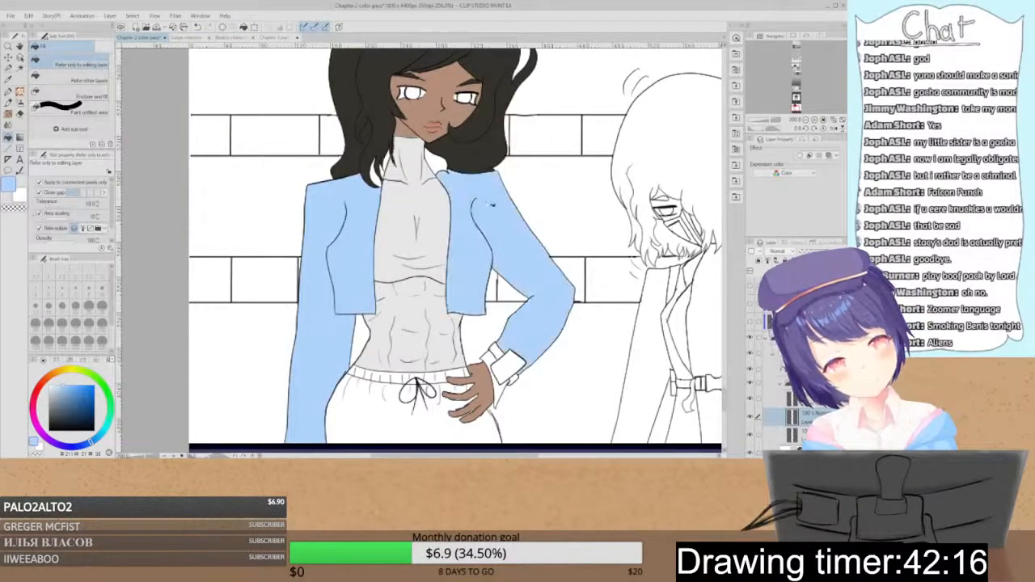
pyautogui.click(490, 361)
pyautogui.click(499, 396)
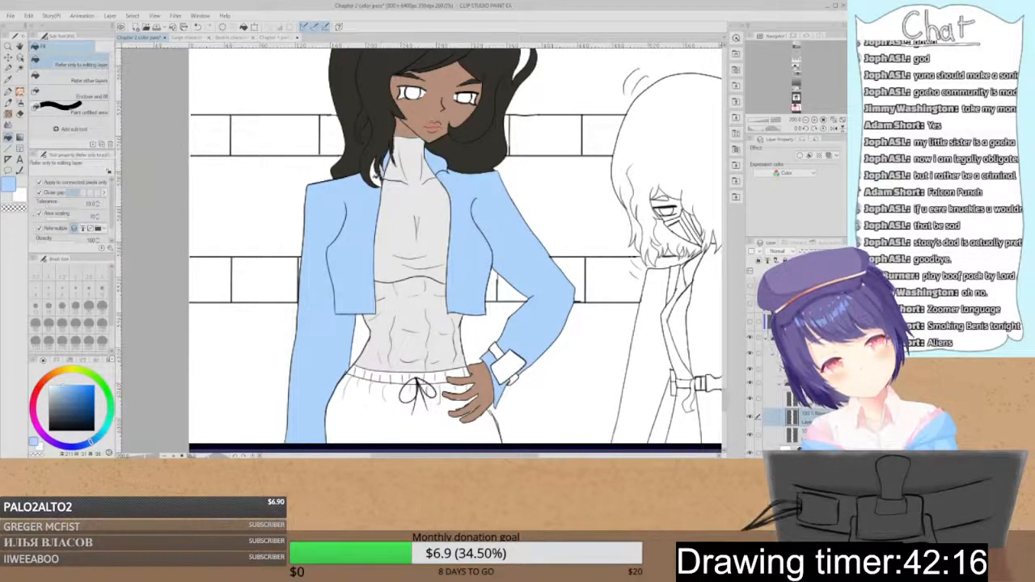
pyautogui.press('p')
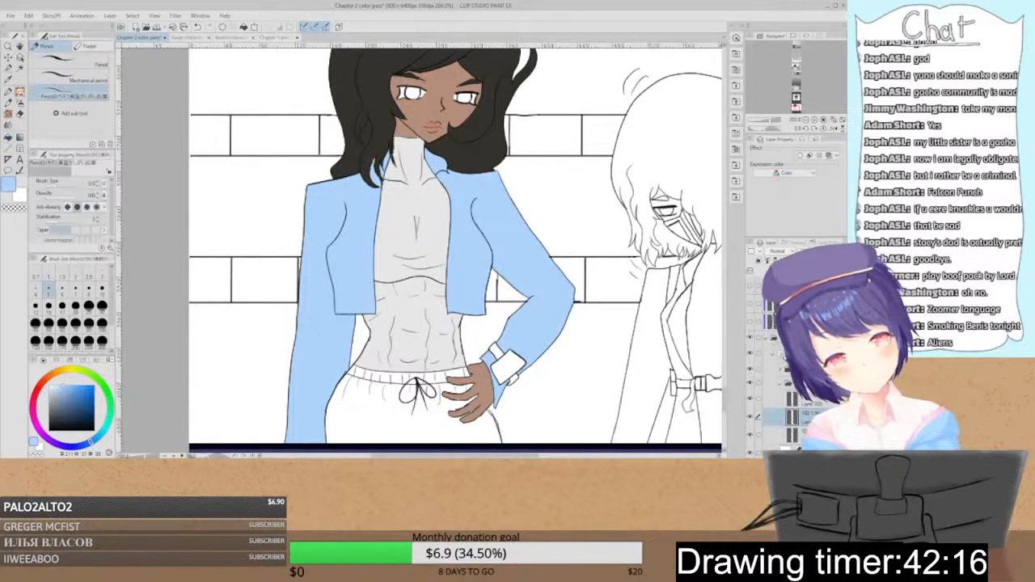
pyautogui.moveTo(454, 323)
pyautogui.mouseDown()
pyautogui.moveTo(453, 239)
pyautogui.moveTo(449, 307)
pyautogui.mouseUp()
# - Sample a grey from the Gaige character sheet and fill the strap of the woman's wrist device with it
pyautogui.press('g')
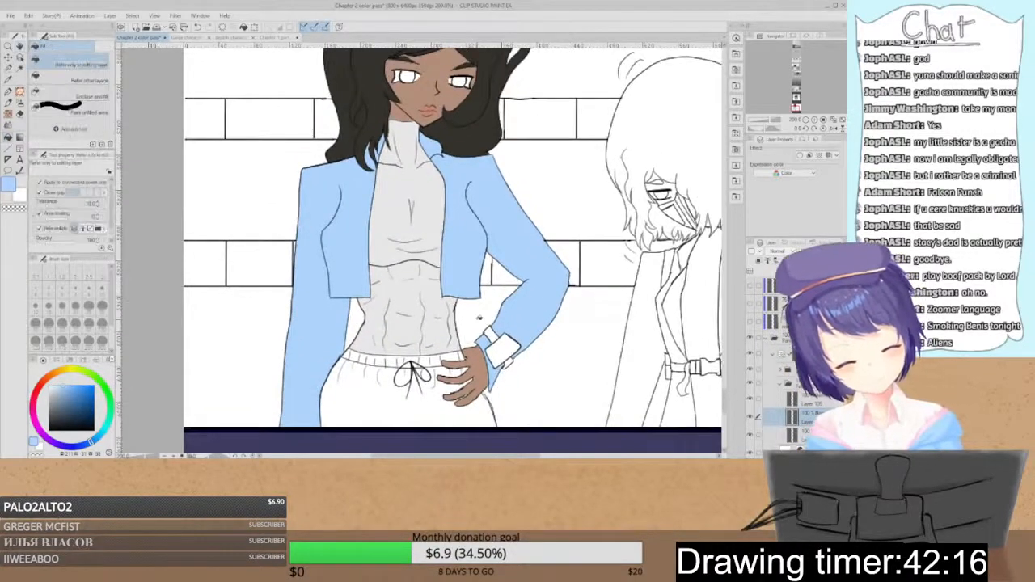
pyautogui.click(193, 38)
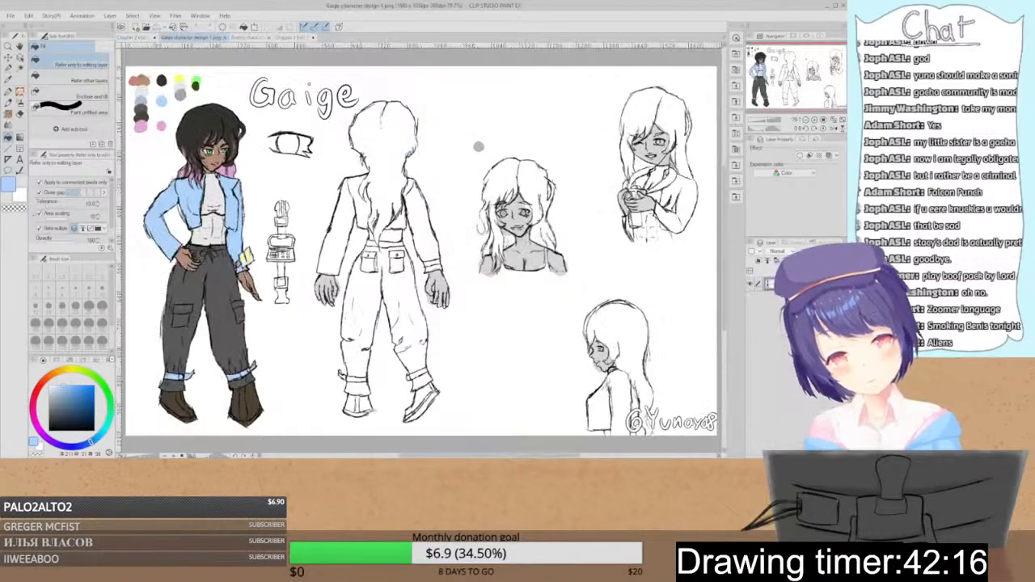
pyautogui.keyDown('alt'); pyautogui.click(152, 81); pyautogui.keyUp('alt')
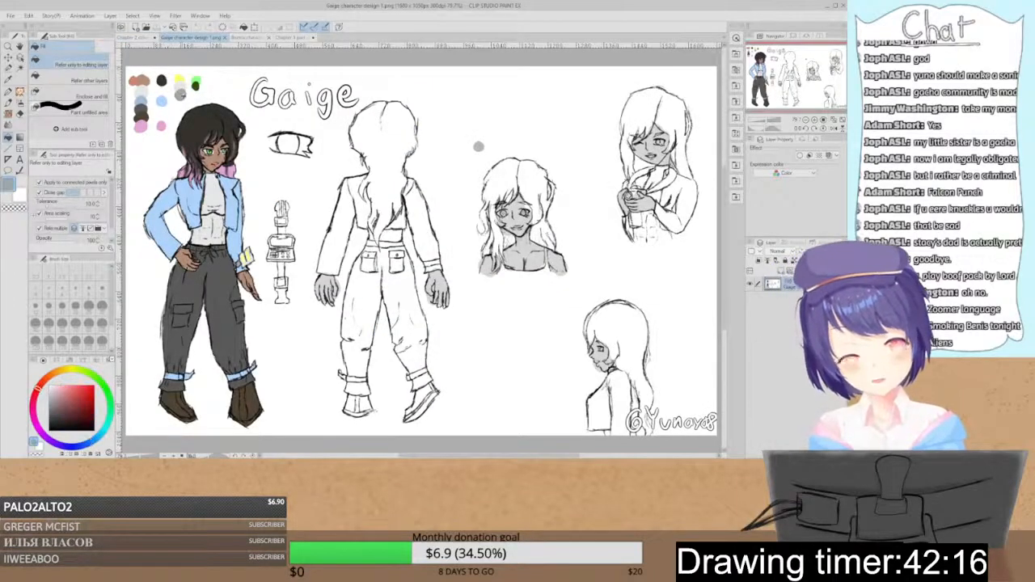
pyautogui.click(142, 38)
pyautogui.click(508, 363)
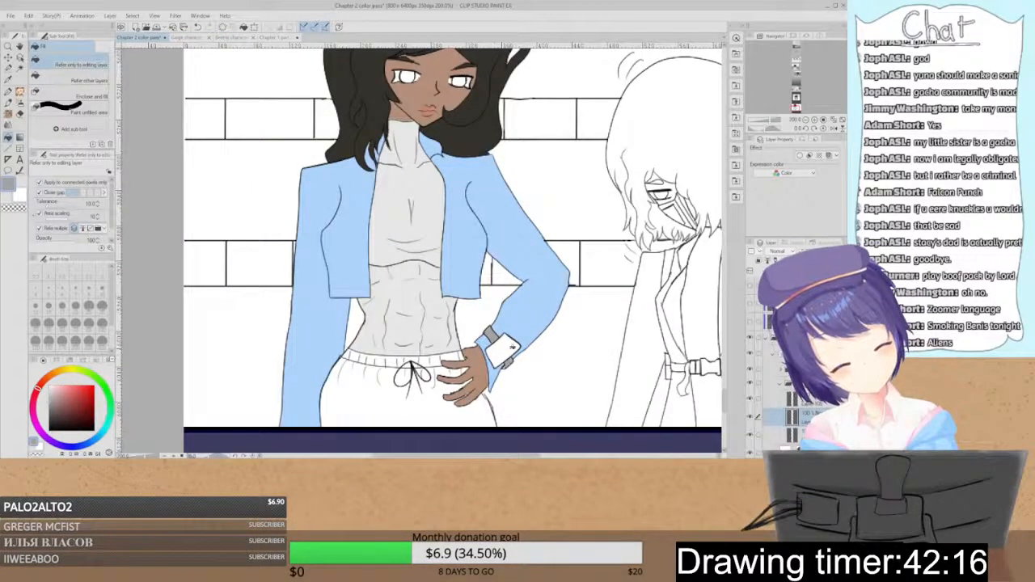
pyautogui.press('space')
pyautogui.press('p')
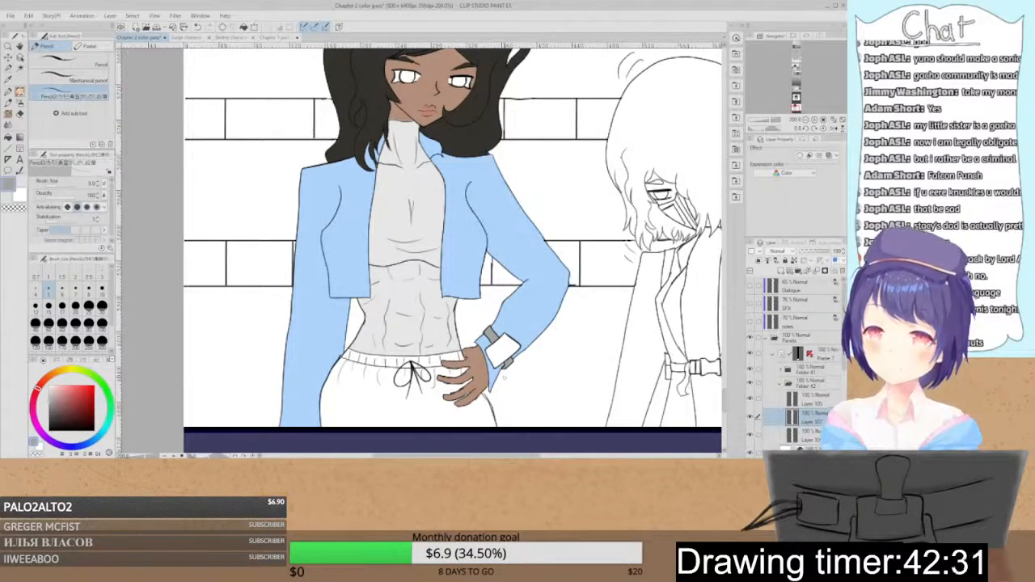
# - Sample the off-white of the shirt on the Gaige character sheet and fill the face of the wrist device
pyautogui.click(193, 38)
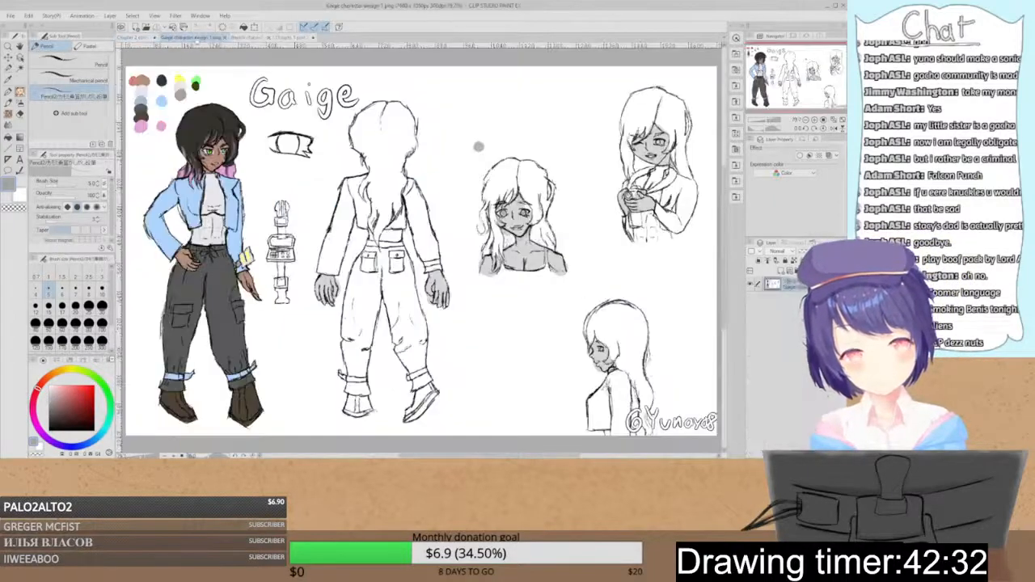
pyautogui.keyDown('alt'); pyautogui.click(227, 271); pyautogui.keyUp('alt')
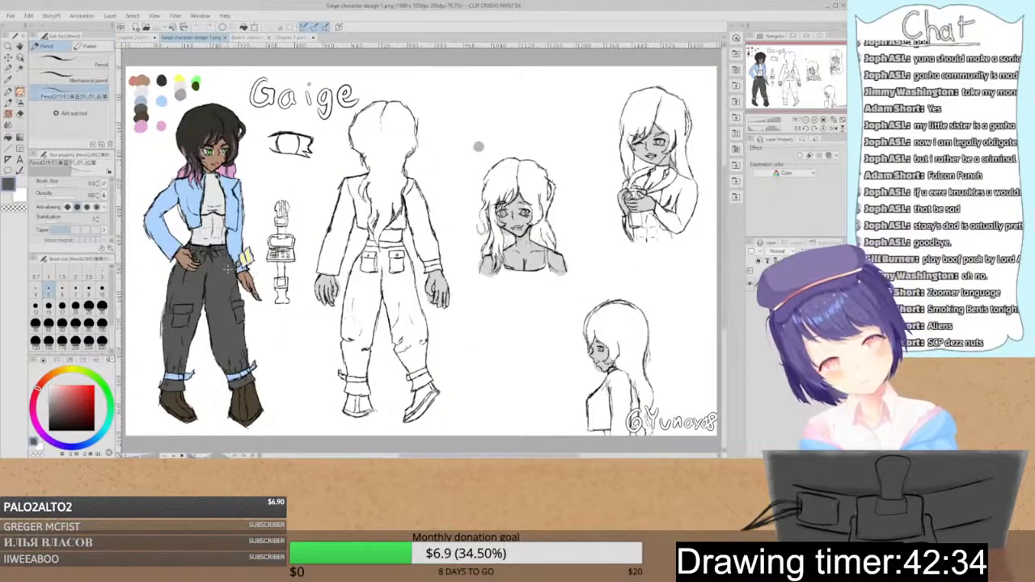
pyautogui.keyDown('alt'); pyautogui.click(212, 194); pyautogui.keyUp('alt')
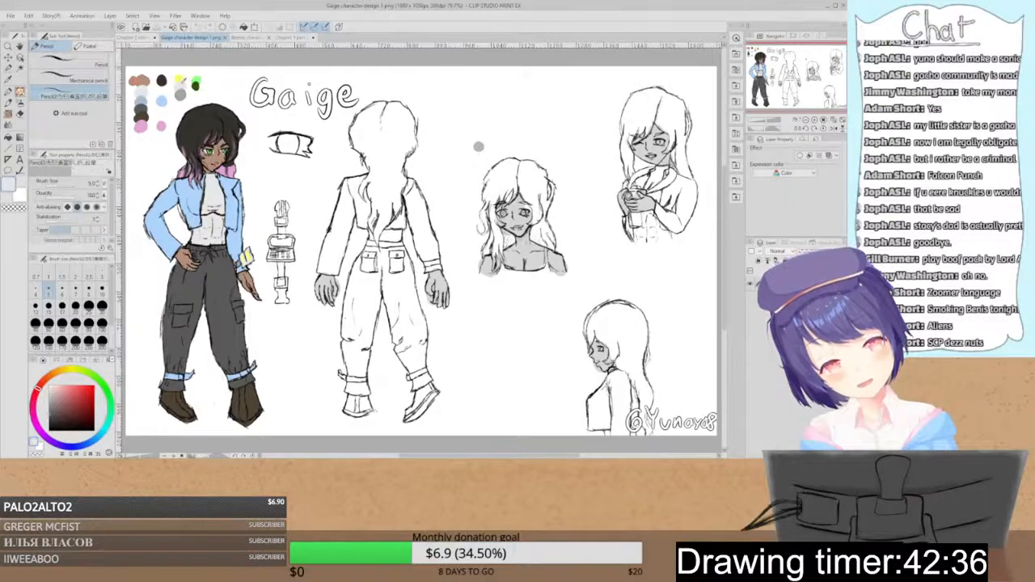
pyautogui.click(133, 37)
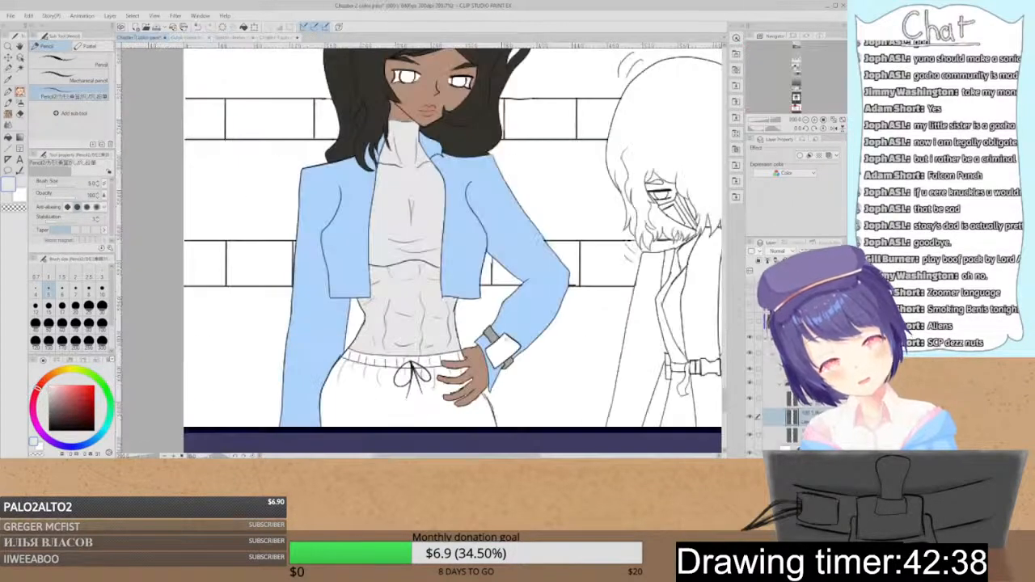
pyautogui.press('g')
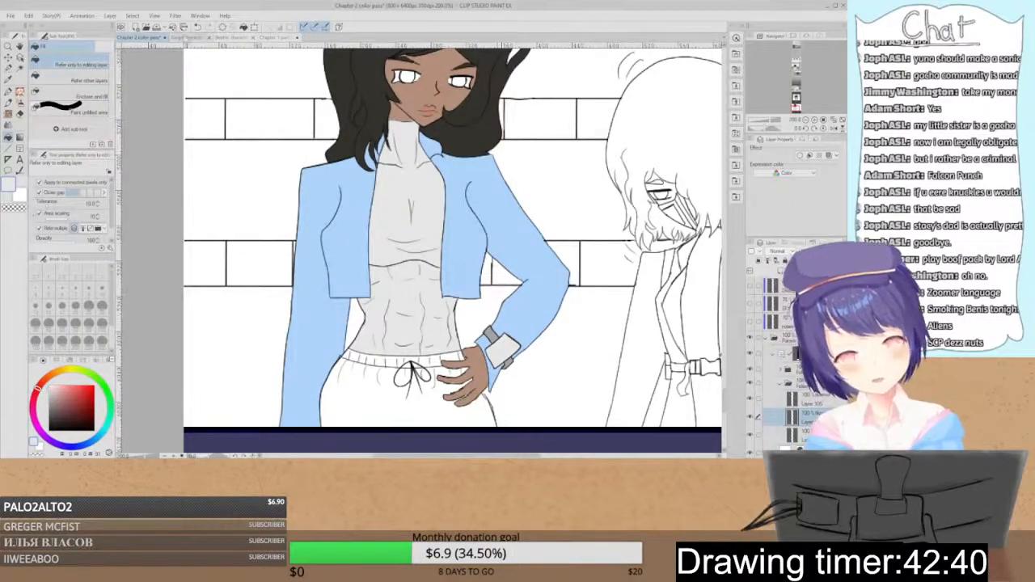
# - Fill the woman's trousers and the gaps around the drawstring bow with the dark grey from the Gaige character sheet
pyautogui.click(186, 37)
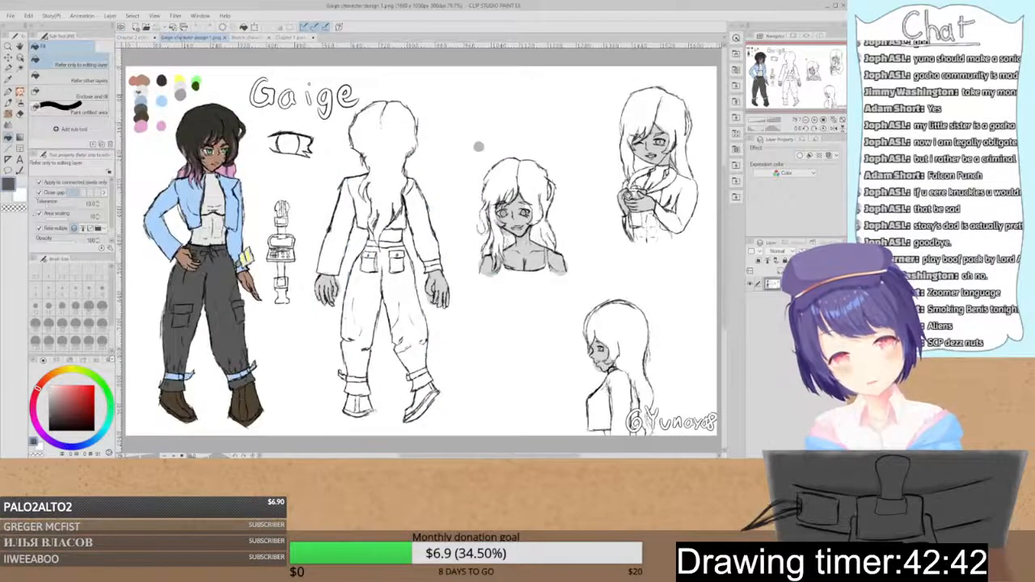
pyautogui.click(136, 37)
pyautogui.click(382, 384)
pyautogui.click(425, 379)
pyautogui.click(425, 374)
pyautogui.click(407, 376)
pyautogui.click(417, 372)
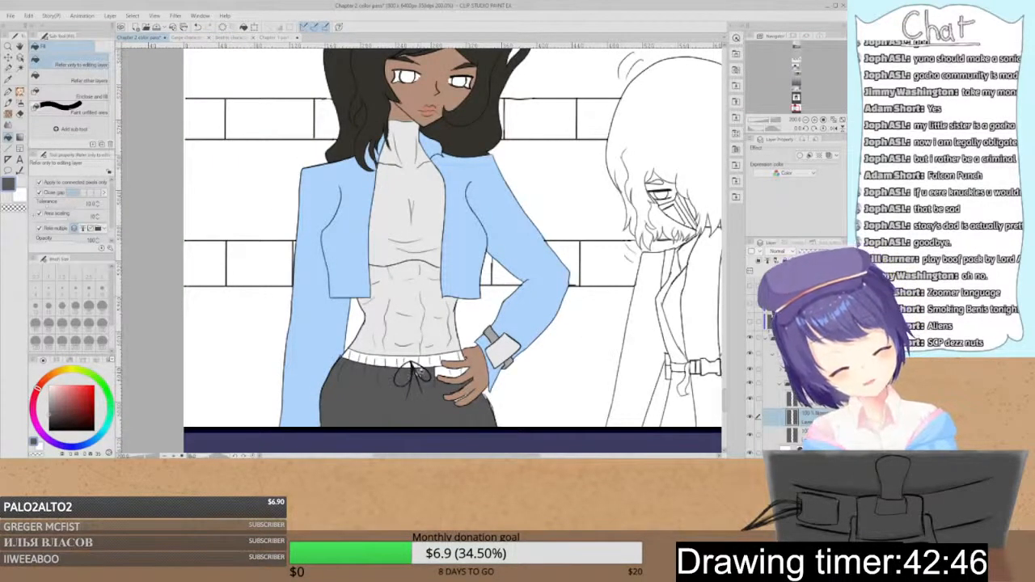
# - Fill every section of the trouser waistband, from beside the hand across to the opposite hip, with the same dark grey
pyautogui.click(446, 371)
pyautogui.click(442, 360)
pyautogui.click(454, 355)
pyautogui.click(460, 356)
pyautogui.click(430, 361)
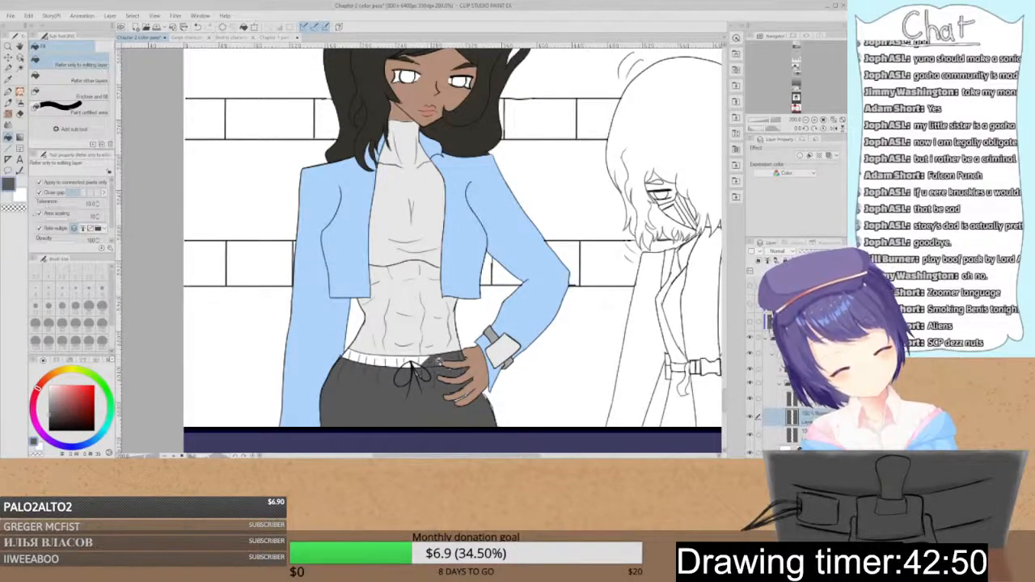
pyautogui.click(422, 361)
pyautogui.click(417, 363)
pyautogui.click(409, 361)
pyautogui.click(397, 362)
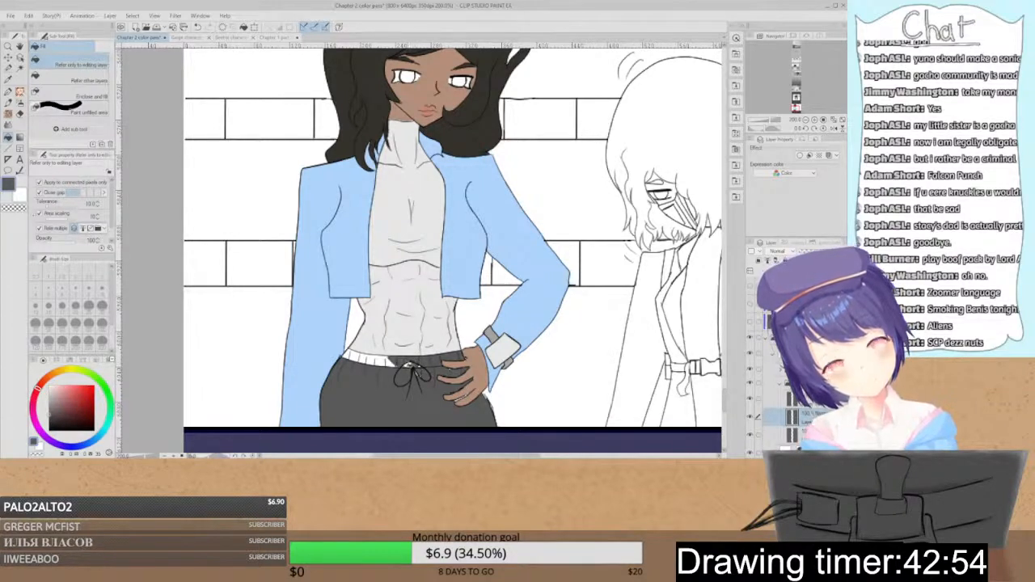
pyautogui.click(387, 361)
pyautogui.click(374, 359)
pyautogui.click(368, 360)
pyautogui.click(361, 359)
pyautogui.click(353, 357)
pyautogui.click(347, 356)
# - Touch up the unfilled specks around the drawstring knot in dark grey with the Pencil
pyautogui.press('space')
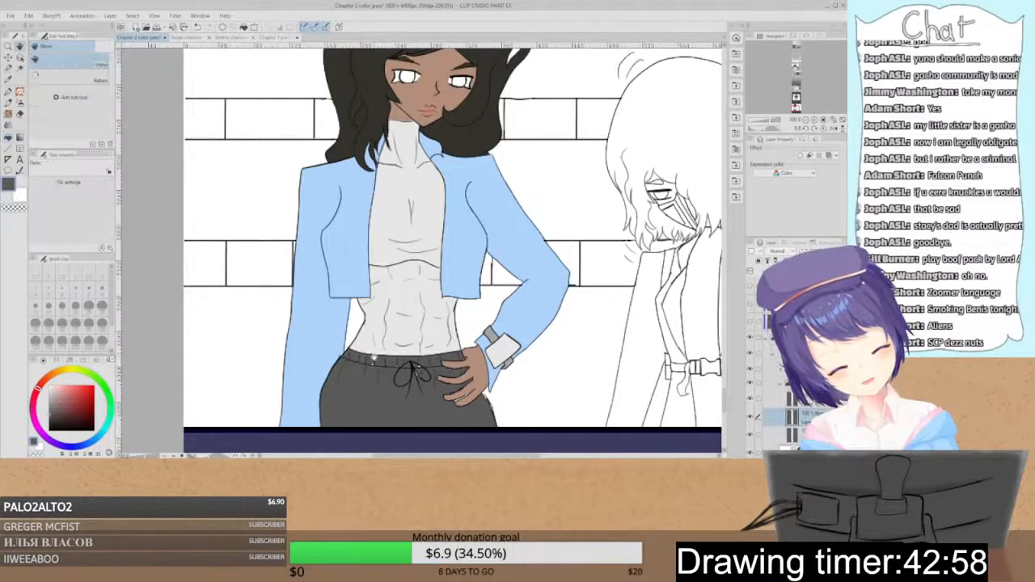
pyautogui.press('p')
pyautogui.click(398, 367)
pyautogui.click(410, 371)
pyautogui.click(417, 376)
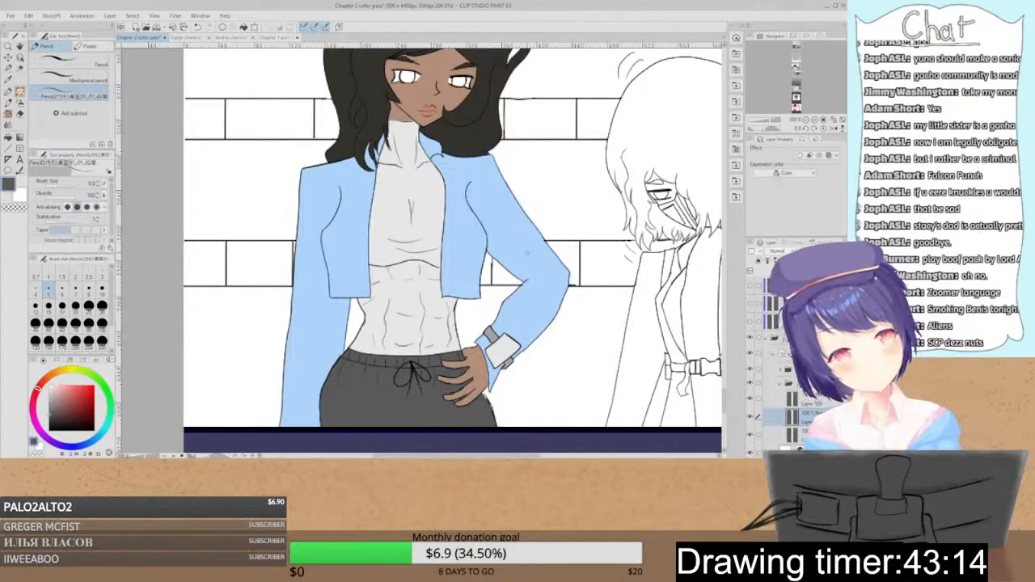
# - Zoom in to 800% on the woman's face and group the layer above the clothing colours into a new folder
pyautogui.click(814, 120)
pyautogui.press('space')
pyautogui.moveTo(631, 91); pyautogui.dragTo(649, 266)
pyautogui.moveTo(658, 79); pyautogui.dragTo(623, 240)
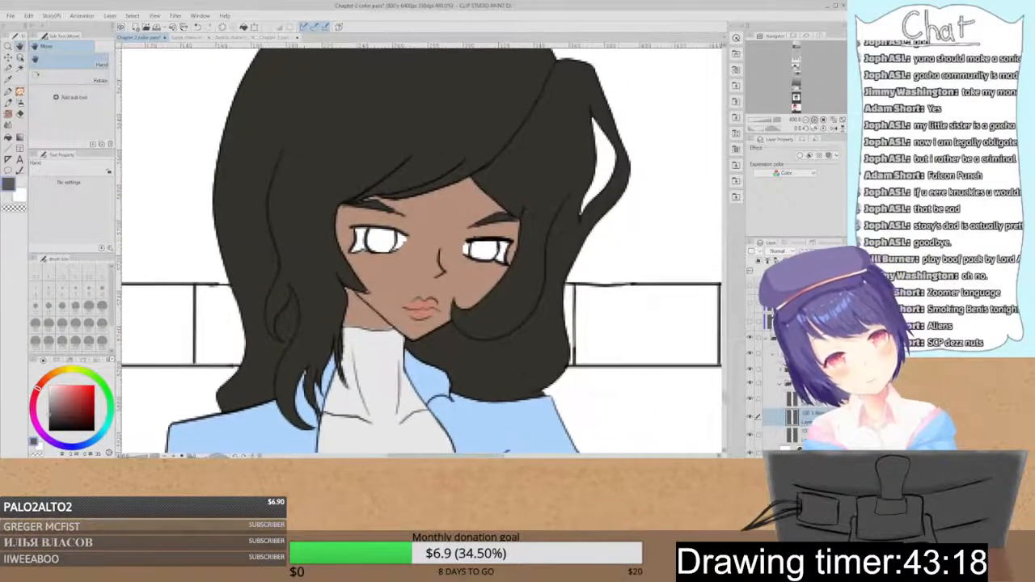
pyautogui.click(814, 120)
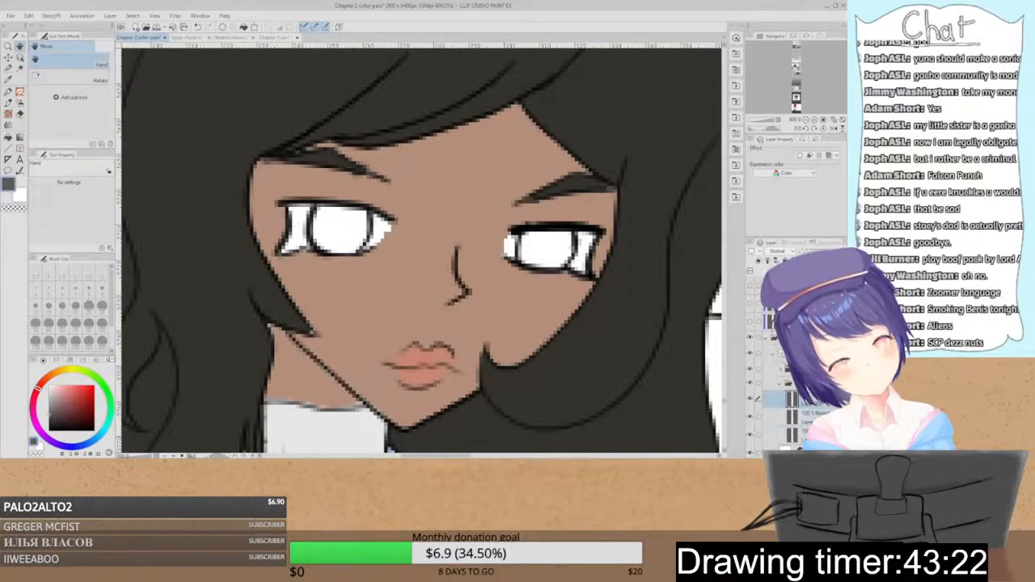
pyautogui.hotkey('ctrl', 'g')
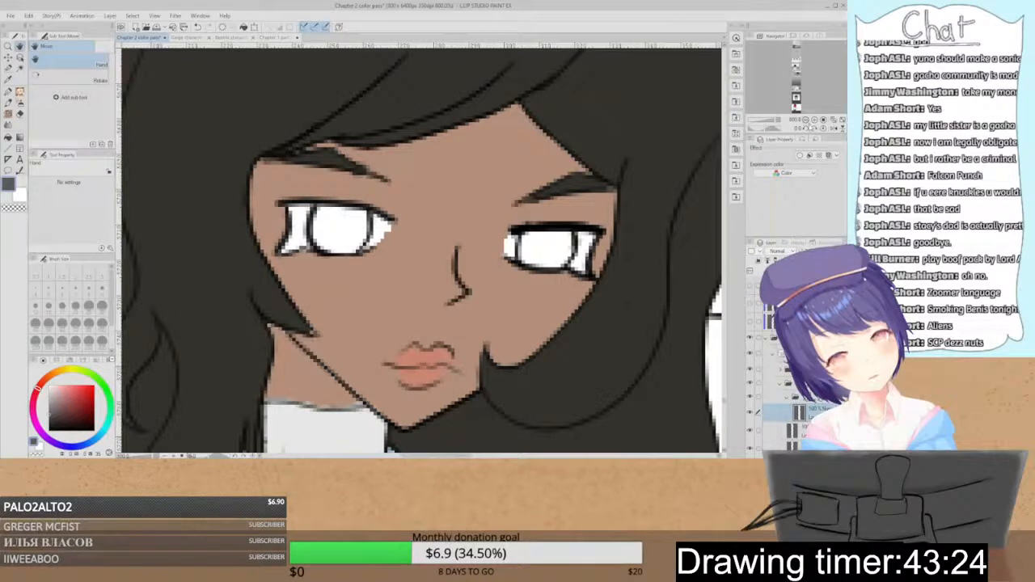
# - Paint the whites of both of the woman's eyes off-white with the Pencil
pyautogui.press('b')
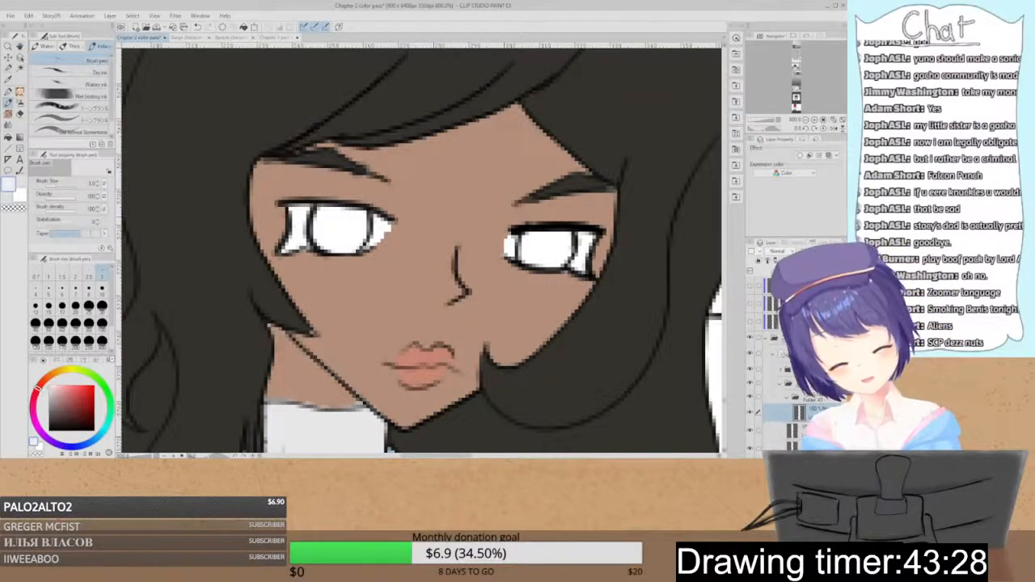
pyautogui.press('p')
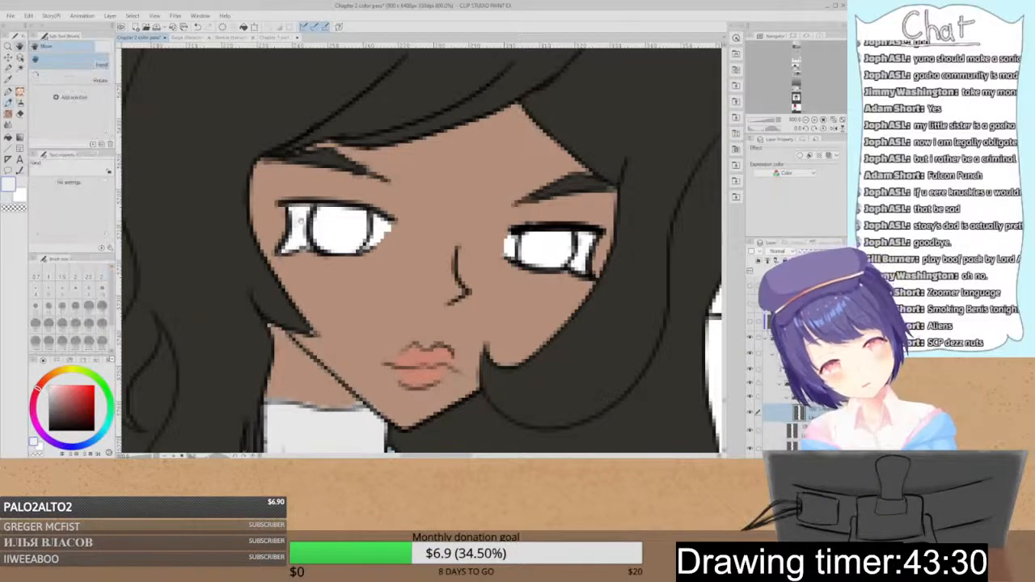
pyautogui.moveTo(288, 249)
pyautogui.mouseDown()
pyautogui.moveTo(376, 234)
pyautogui.moveTo(370, 243)
pyautogui.moveTo(385, 224)
pyautogui.moveTo(331, 209)
pyautogui.moveTo(297, 219)
pyautogui.moveTo(342, 237)
pyautogui.moveTo(330, 216)
pyautogui.mouseUp()
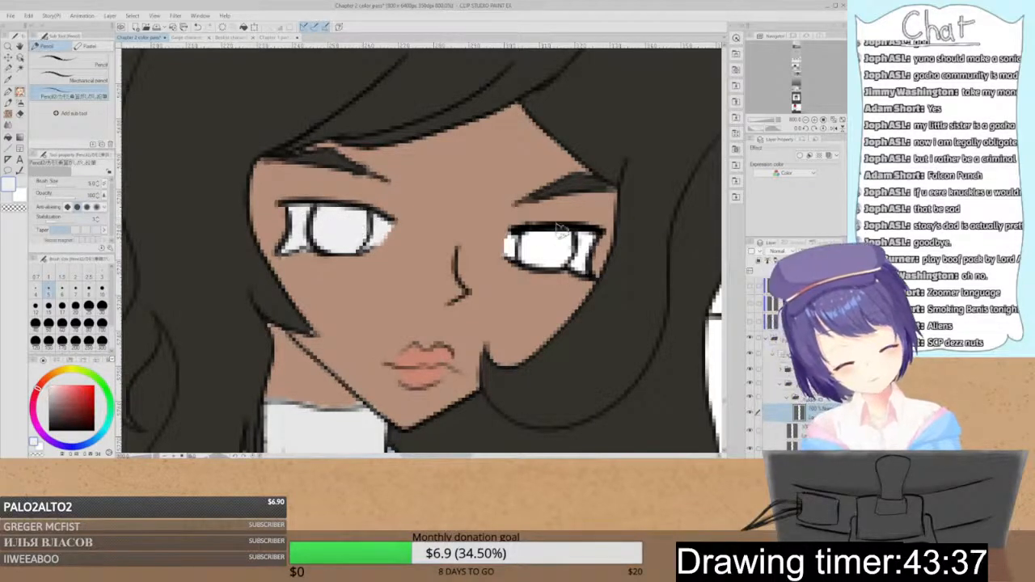
pyautogui.moveTo(510, 247)
pyautogui.mouseDown()
pyautogui.moveTo(541, 259)
pyautogui.moveTo(572, 252)
pyautogui.moveTo(584, 273)
pyautogui.moveTo(573, 229)
pyautogui.moveTo(508, 242)
pyautogui.moveTo(573, 247)
pyautogui.mouseUp()
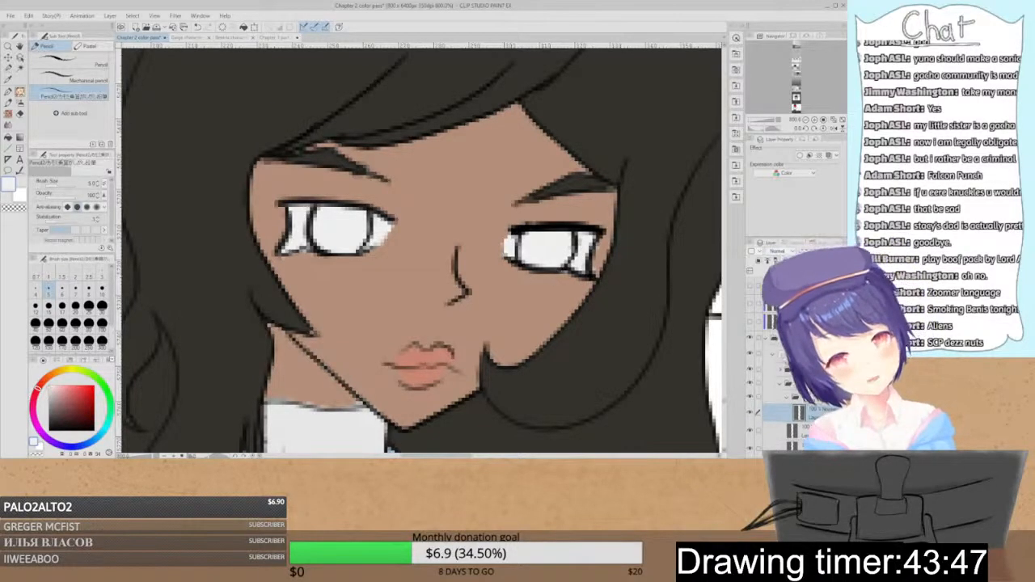
# - Sample dark green from the Gaige character sheet and paint the upper half of both of the woman's irises with the Pencil
pyautogui.click(191, 37)
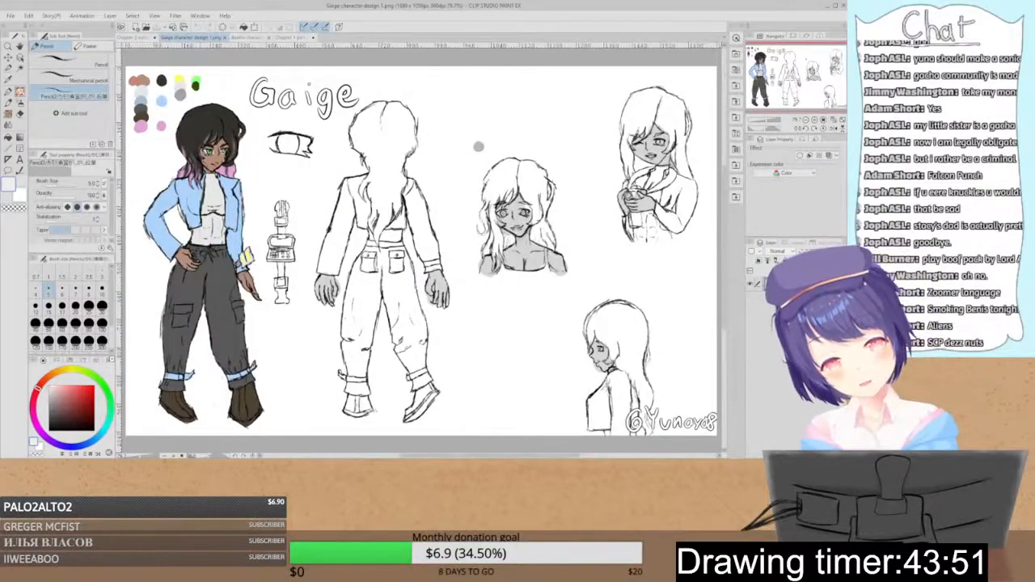
pyautogui.keyDown('alt'); pyautogui.click(195, 83); pyautogui.keyUp('alt')
pyautogui.click(137, 37)
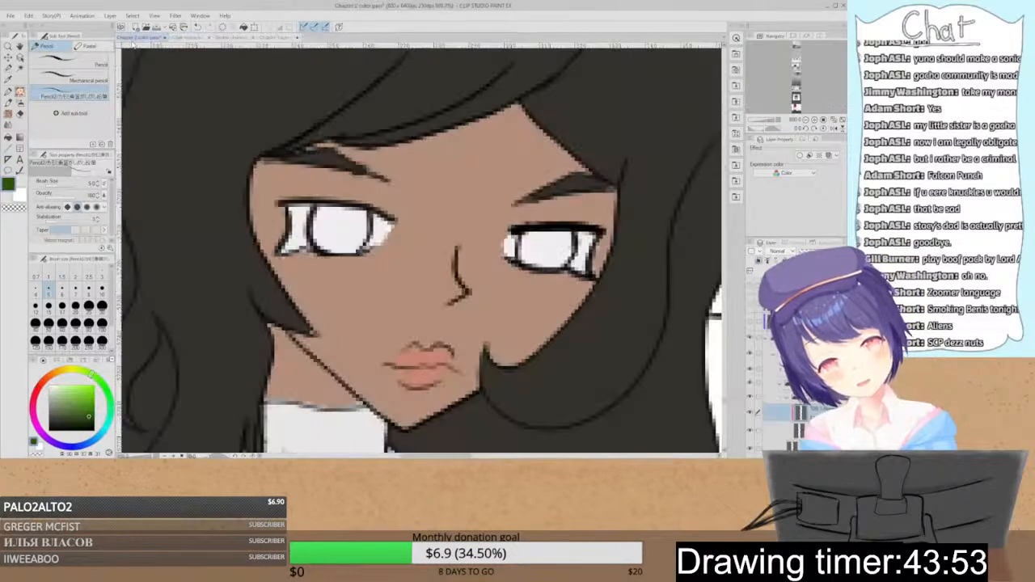
pyautogui.moveTo(328, 225)
pyautogui.mouseDown()
pyautogui.moveTo(362, 230)
pyautogui.moveTo(355, 213)
pyautogui.moveTo(331, 210)
pyautogui.moveTo(318, 218)
pyautogui.moveTo(365, 218)
pyautogui.moveTo(320, 210)
pyautogui.mouseUp()
pyautogui.moveTo(522, 245)
pyautogui.mouseDown()
pyautogui.moveTo(553, 249)
pyautogui.moveTo(543, 252)
pyautogui.moveTo(563, 235)
pyautogui.moveTo(529, 246)
pyautogui.moveTo(548, 251)
pyautogui.moveTo(563, 240)
pyautogui.moveTo(553, 246)
pyautogui.mouseUp()
pyautogui.hotkey('ctrl', 'z')
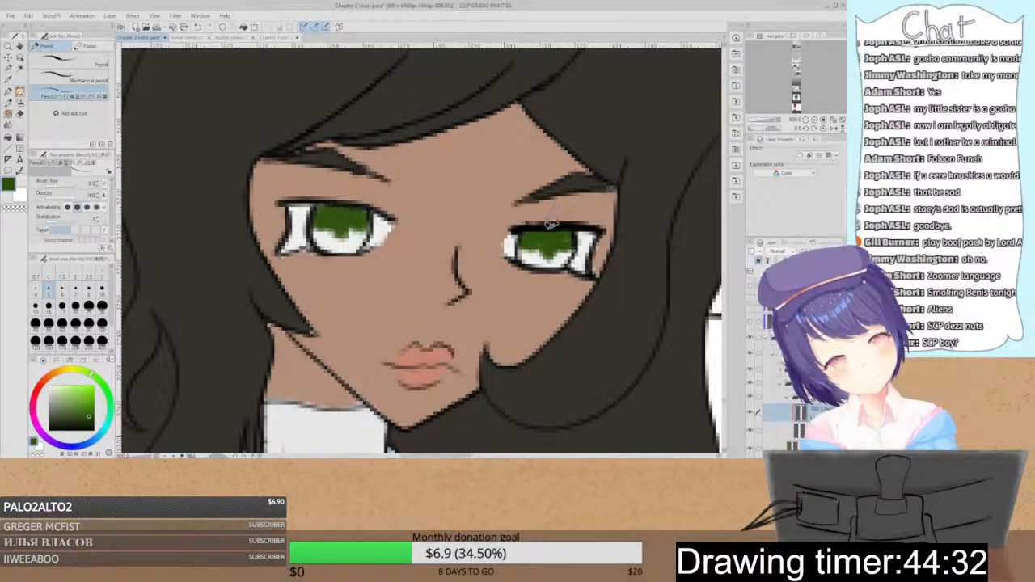
# - Lasso the dark green iris colour of the woman's right-hand eye, nudge it slightly upward with a transform, and deselect
pyautogui.hotkey('ctrl', 't')
pyautogui.press('Escape')
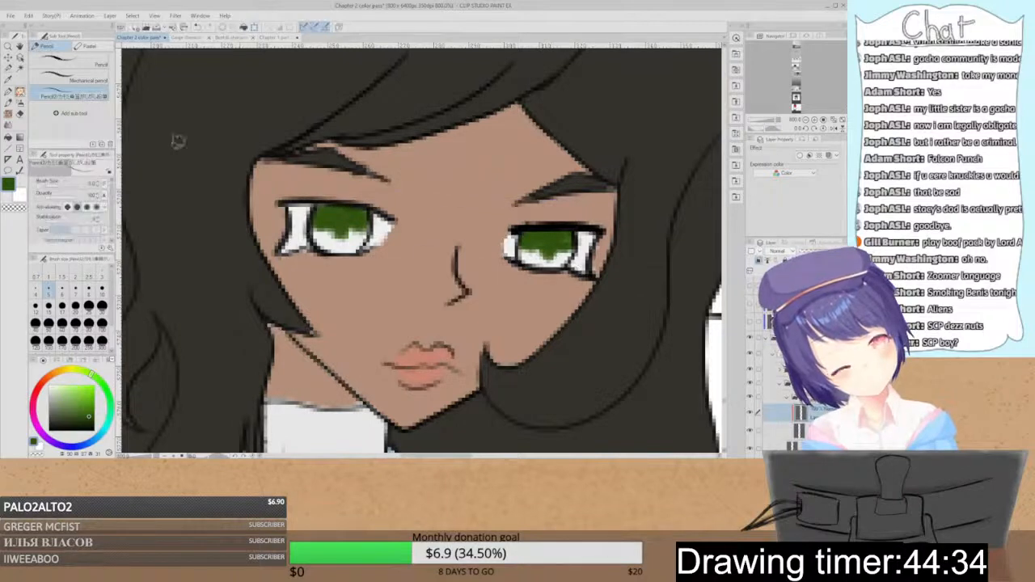
pyautogui.click(8, 69)
pyautogui.click(78, 86)
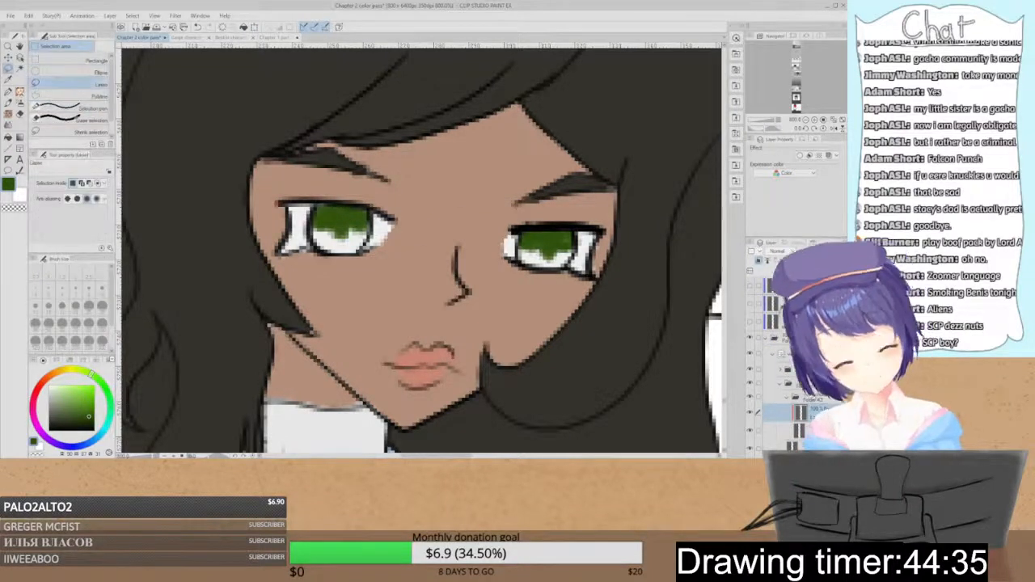
pyautogui.moveTo(523, 212)
pyautogui.mouseDown()
pyautogui.moveTo(543, 198)
pyautogui.moveTo(518, 209)
pyautogui.mouseUp()
pyautogui.hotkey('ctrl', 't')
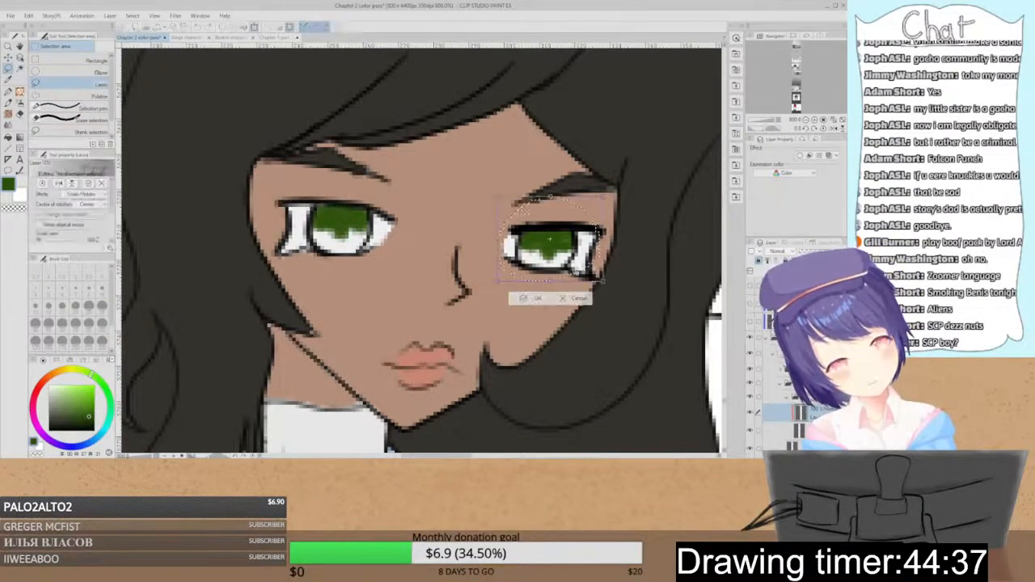
pyautogui.moveTo(557, 246); pyautogui.dragTo(554, 249)
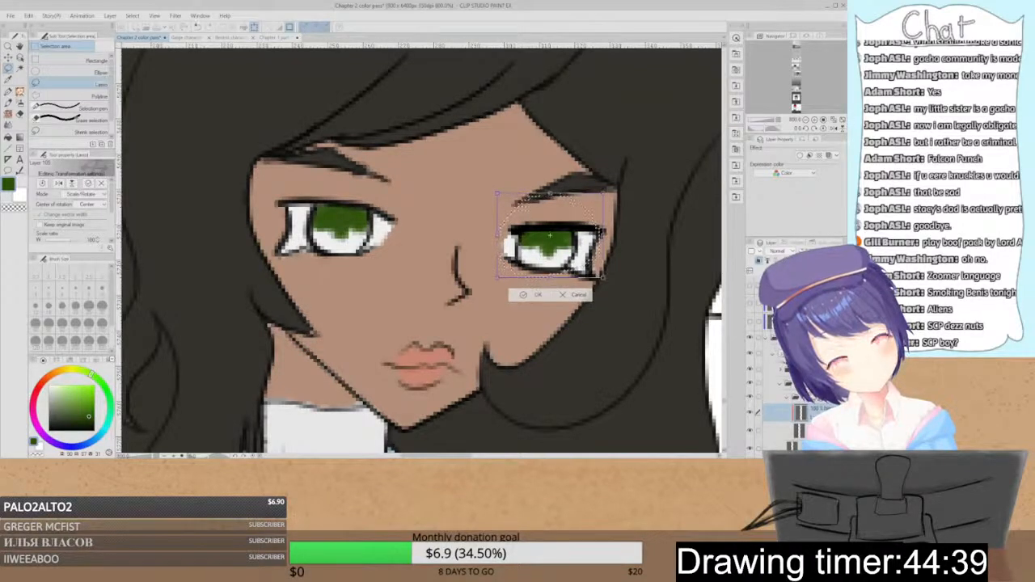
pyautogui.click(534, 291)
pyautogui.click(473, 291)
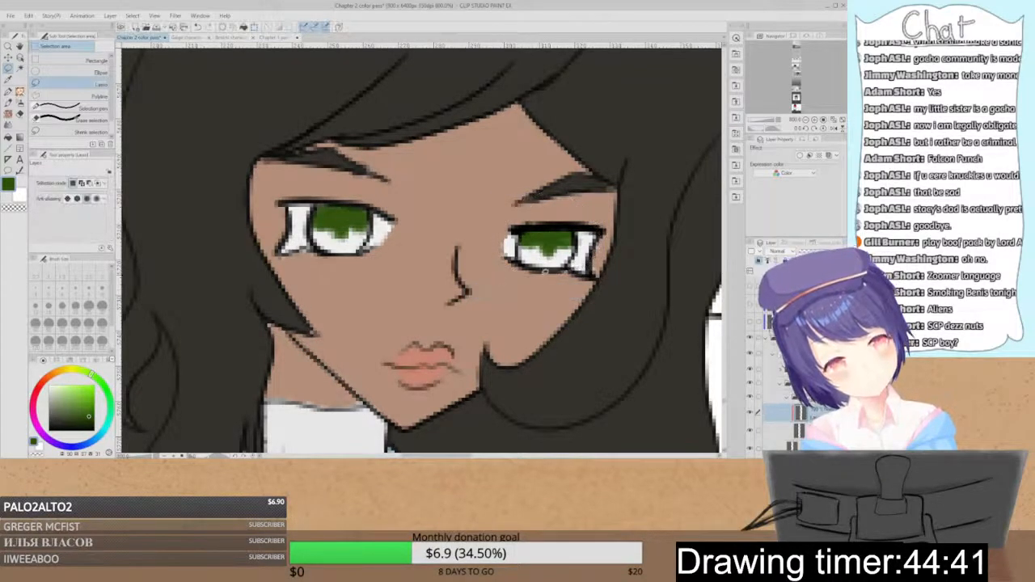
# - Refine the lower edge of the right-hand iris's dark green using the Vector eraser at size 3 and the Pencil
pyautogui.press('e')
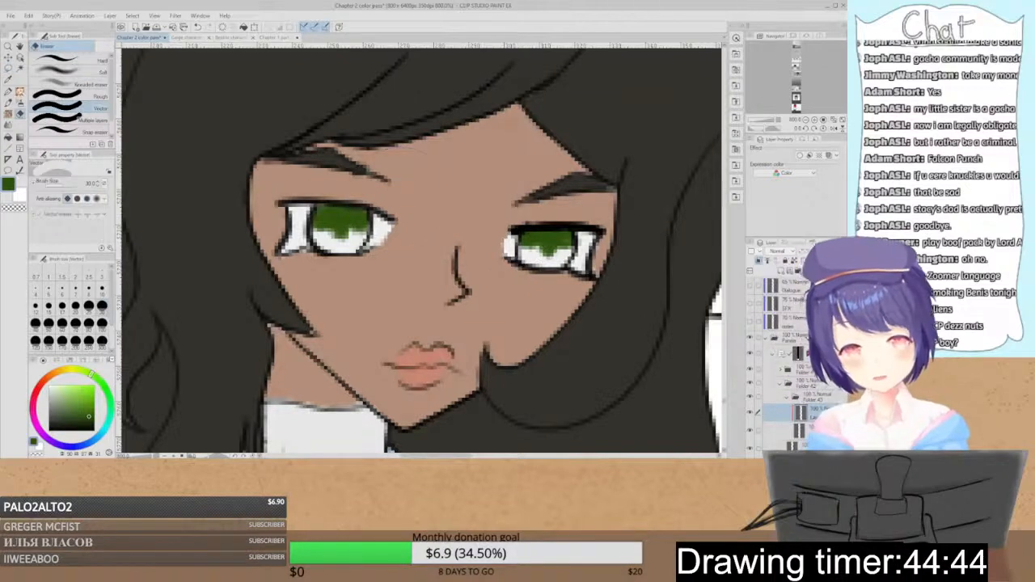
pyautogui.click(103, 276)
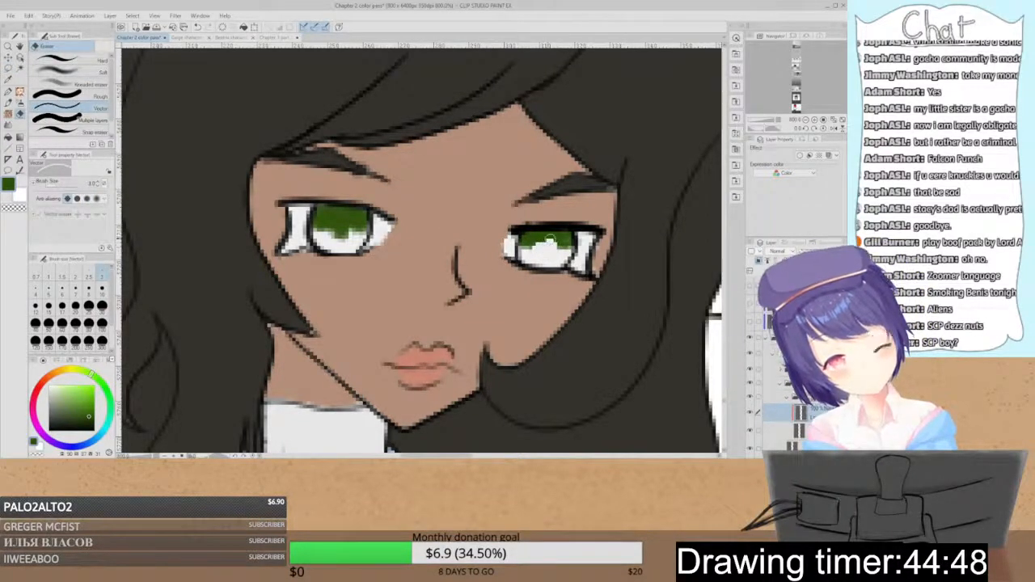
pyautogui.press('p')
pyautogui.press('p')
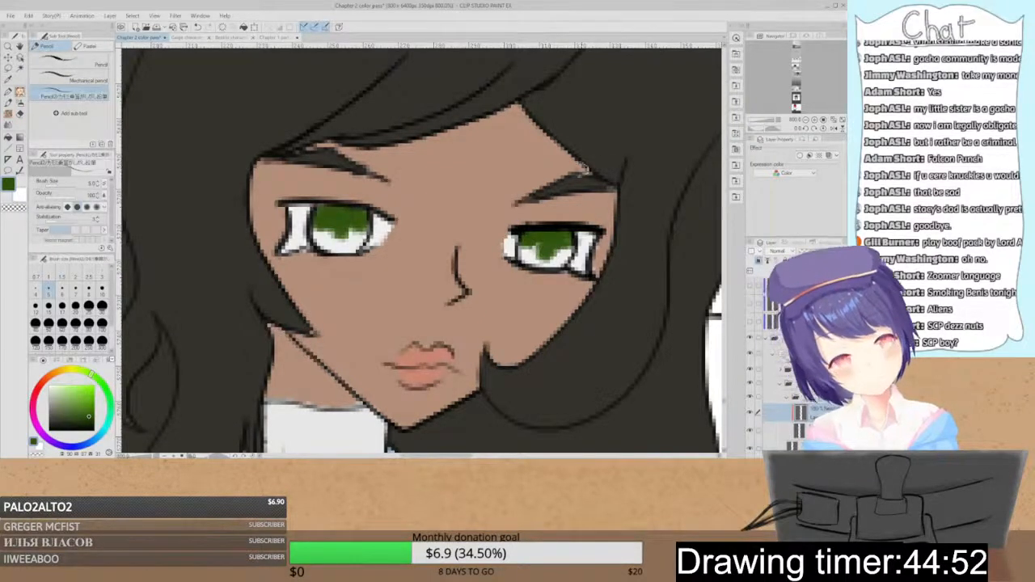
pyautogui.hotkey('ctrl', 'z')
pyautogui.moveTo(544, 242)
pyautogui.mouseDown()
pyautogui.moveTo(548, 251)
pyautogui.moveTo(533, 239)
pyautogui.moveTo(555, 243)
pyautogui.moveTo(545, 243)
pyautogui.mouseUp()
pyautogui.hotkey('ctrl', 'z')
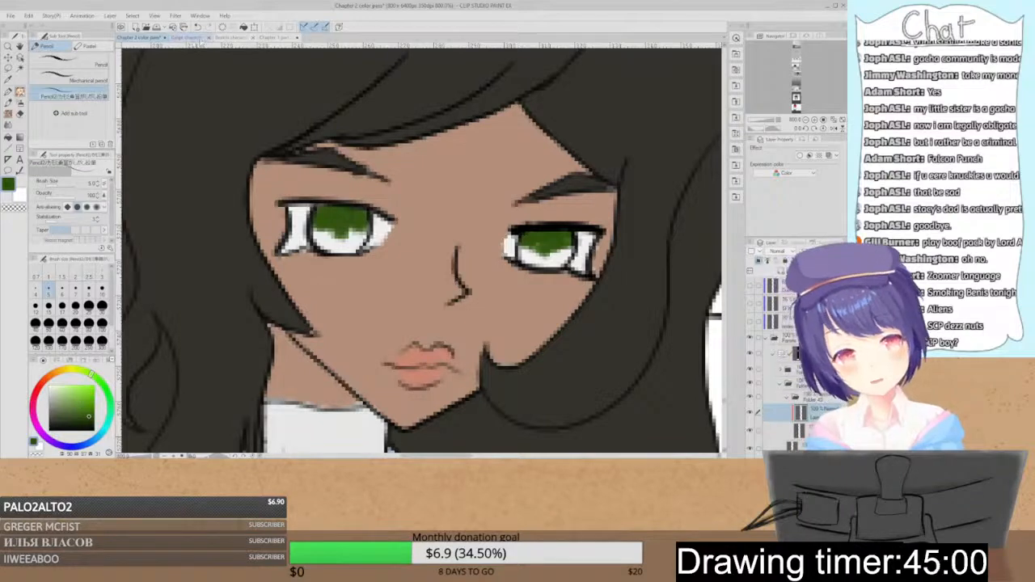
# - Sample light green from the Gaige sheet and paint the lower half of both irises on the layer beneath the dark green
pyautogui.click(188, 38)
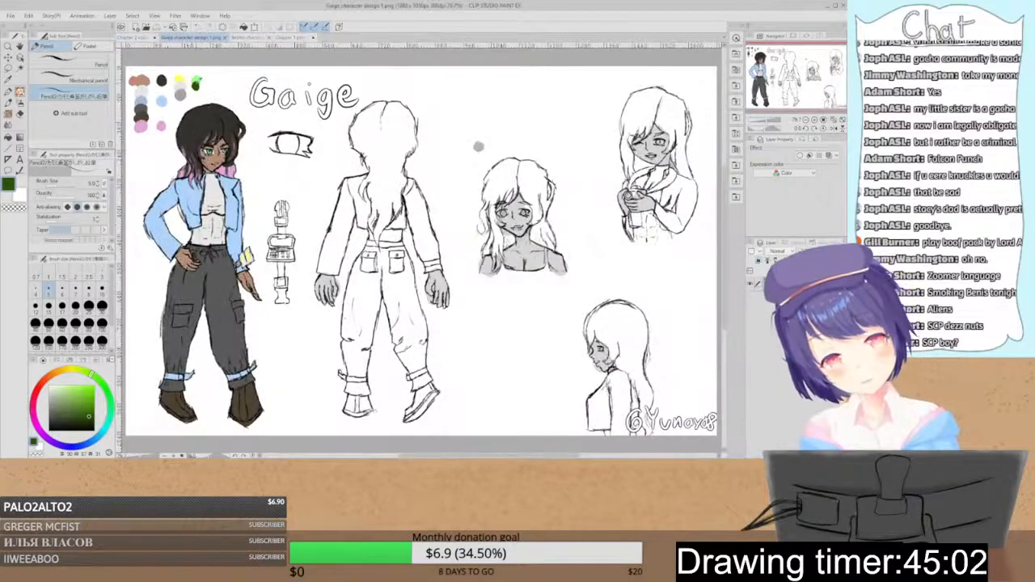
pyautogui.click(196, 82)
pyautogui.click(139, 37)
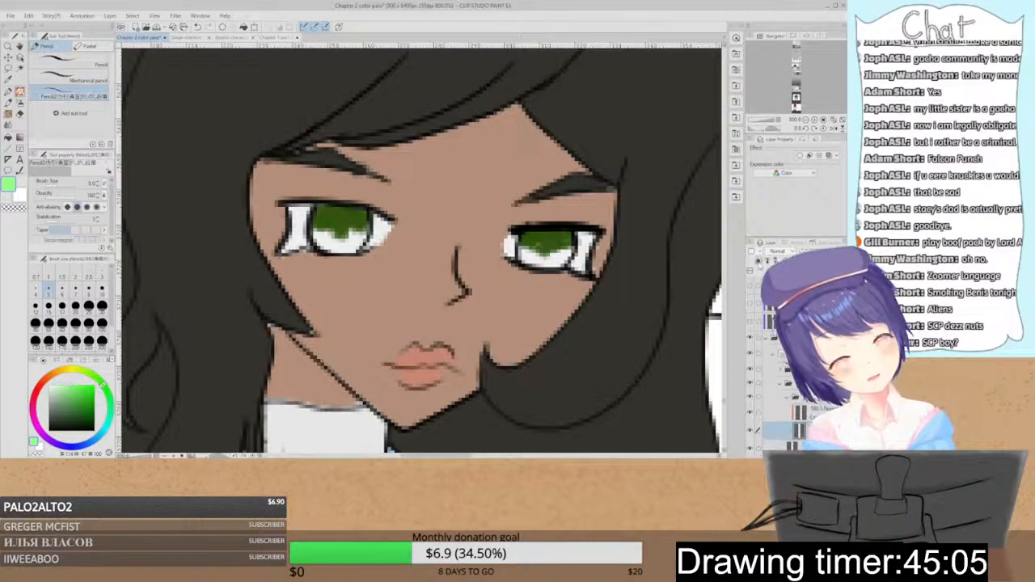
pyautogui.moveTo(318, 229)
pyautogui.mouseDown()
pyautogui.moveTo(327, 242)
pyautogui.moveTo(358, 240)
pyautogui.mouseUp()
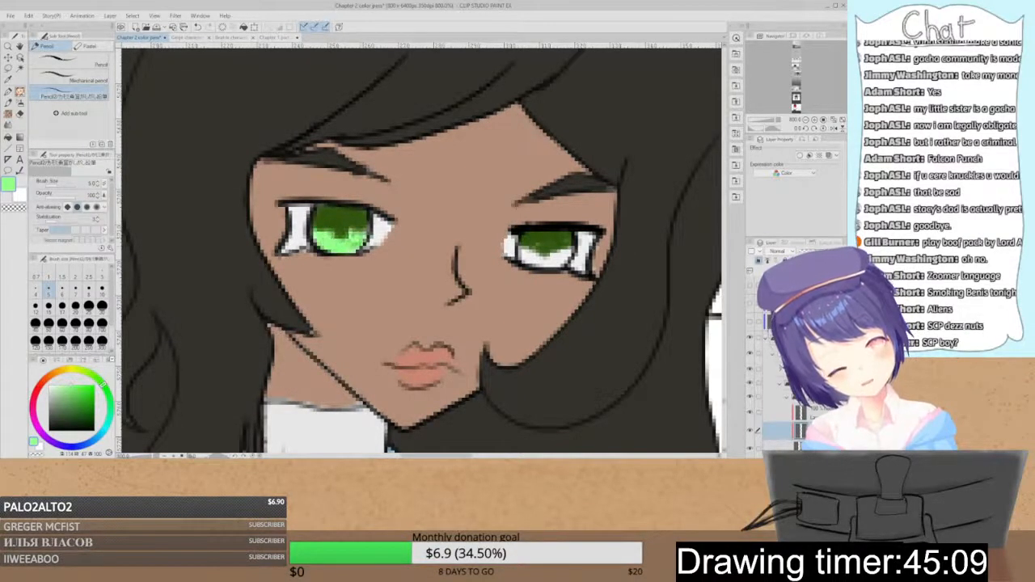
pyautogui.moveTo(521, 247)
pyautogui.mouseDown()
pyautogui.moveTo(533, 260)
pyautogui.moveTo(524, 249)
pyautogui.moveTo(552, 264)
pyautogui.moveTo(566, 256)
pyautogui.mouseUp()
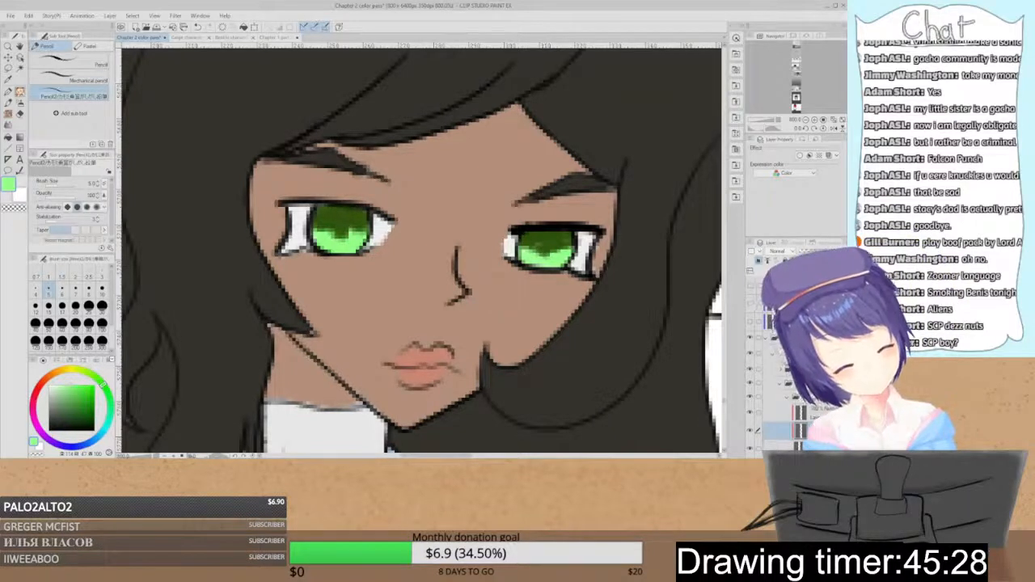
# - Add small off-white highlights to the upper and lower parts of both green irises with the Pencil
pyautogui.scroll(-3, 831, 373)
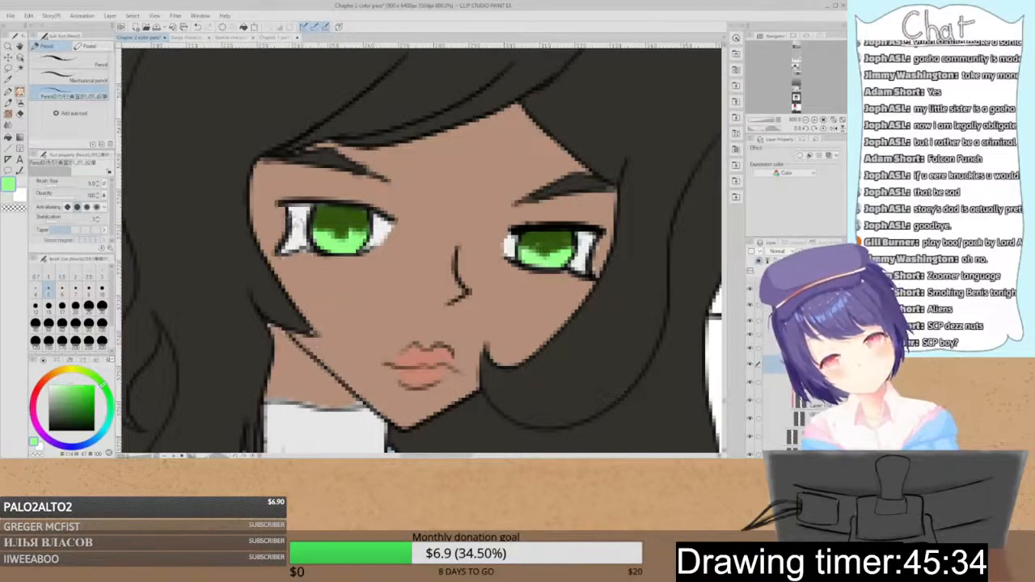
pyautogui.moveTo(321, 209); pyautogui.dragTo(330, 214)
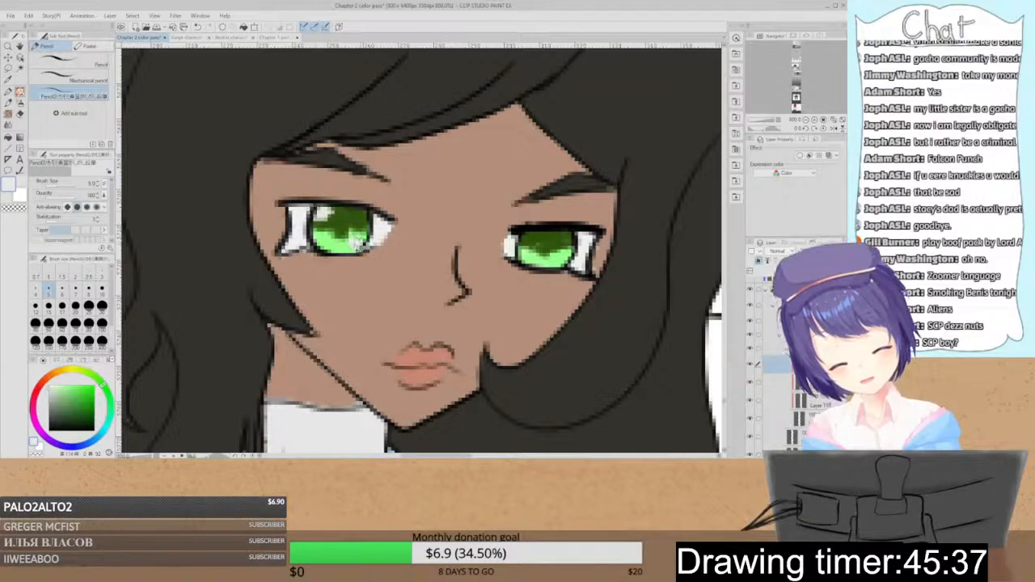
pyautogui.moveTo(530, 233); pyautogui.dragTo(565, 254)
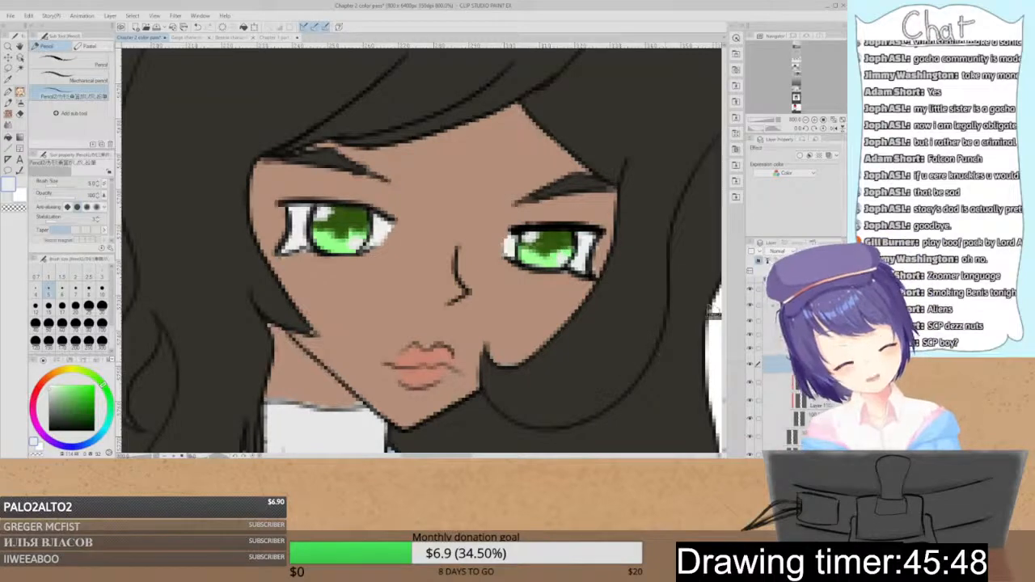
# - Dab a small off-white highlight onto the woman's upper lip with the Pencil
pyautogui.scroll(-3, 713, 311)
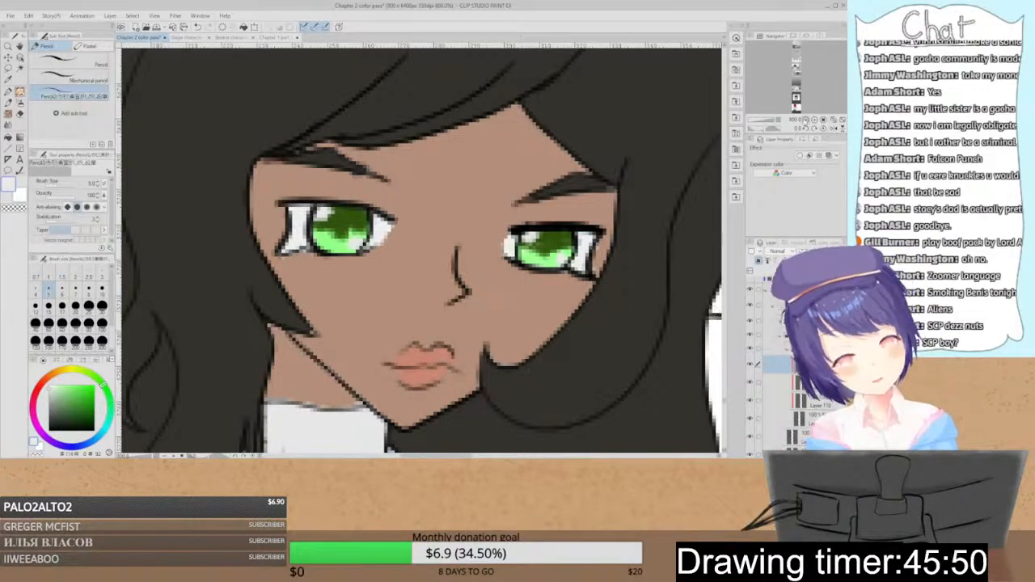
pyautogui.scroll(2, 421, 250)
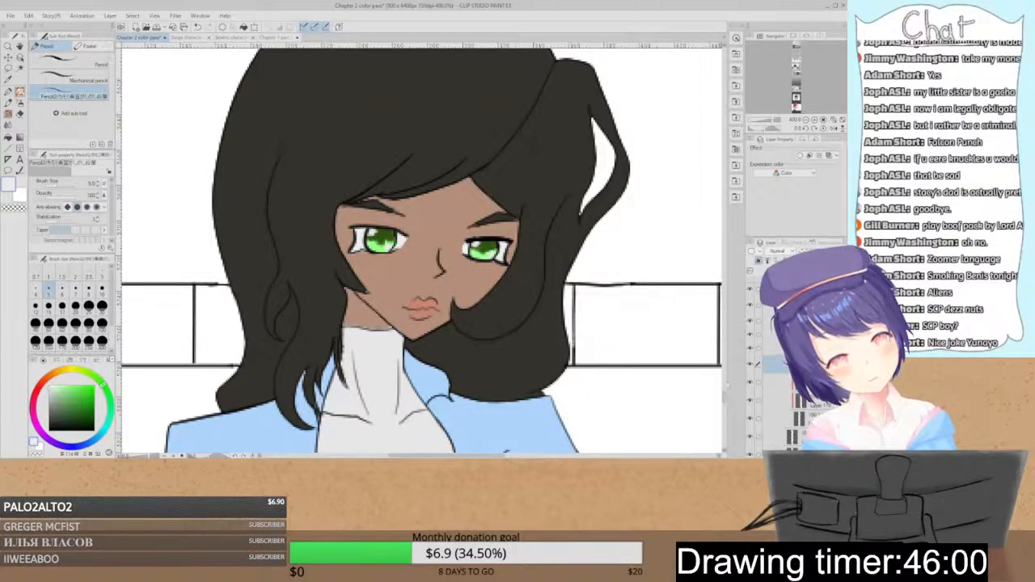
pyautogui.moveTo(724, 397); pyautogui.dragTo(724, 399)
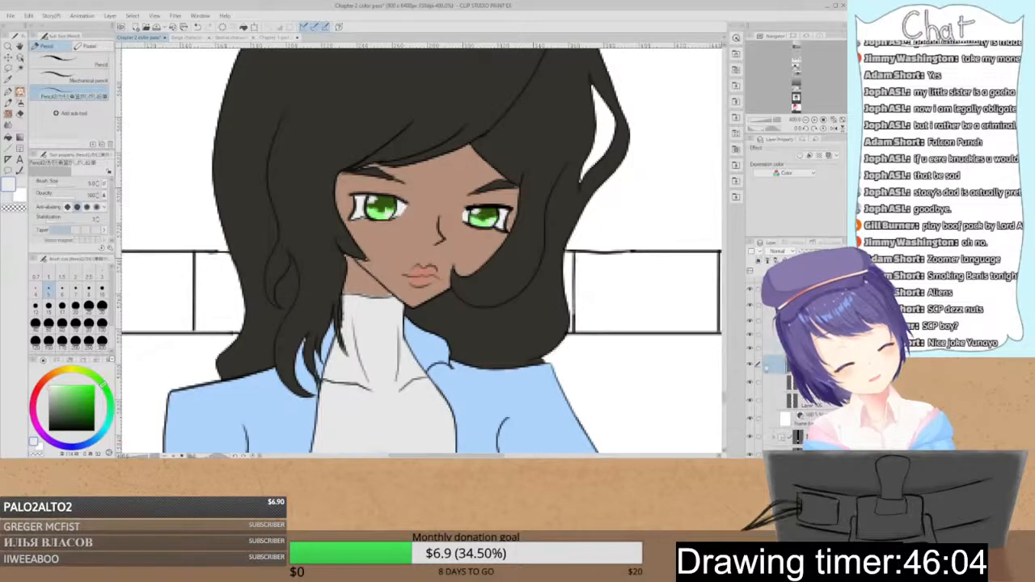
pyautogui.hotkey('ctrl', '+')
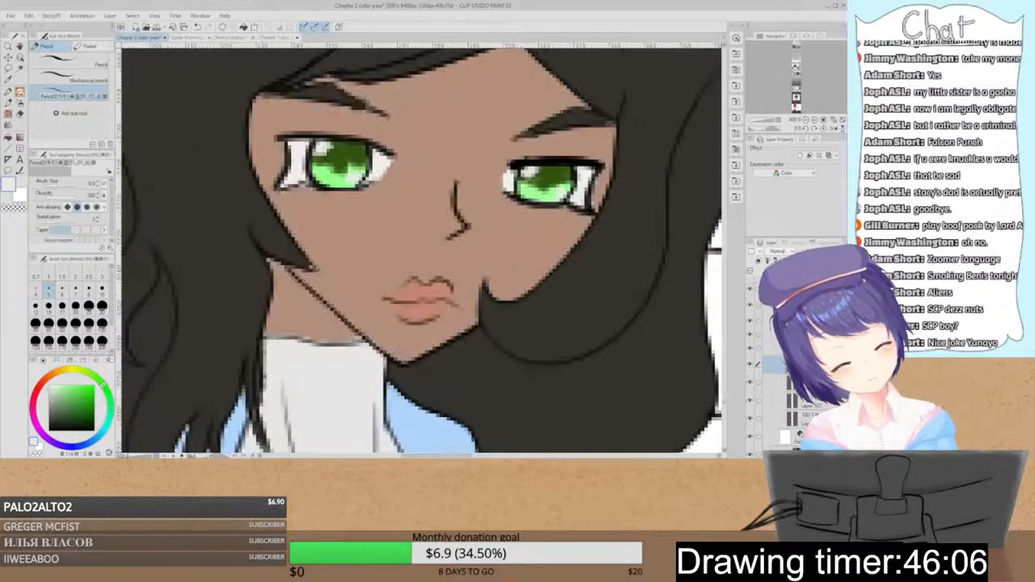
pyautogui.moveTo(408, 289); pyautogui.dragTo(419, 282)
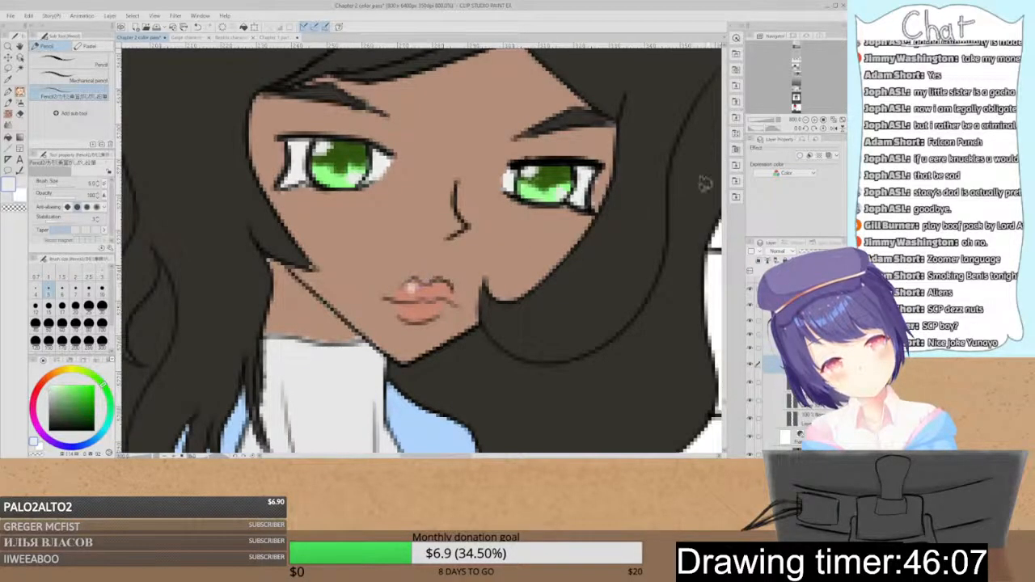
# - Close the Chapter 1 document, sample the dark brown hair colour from the face-mask character's design sheet, and return to the Chapter 2 page
pyautogui.hotkey('ctrl', '-')
pyautogui.hotkey('ctrl', '-')
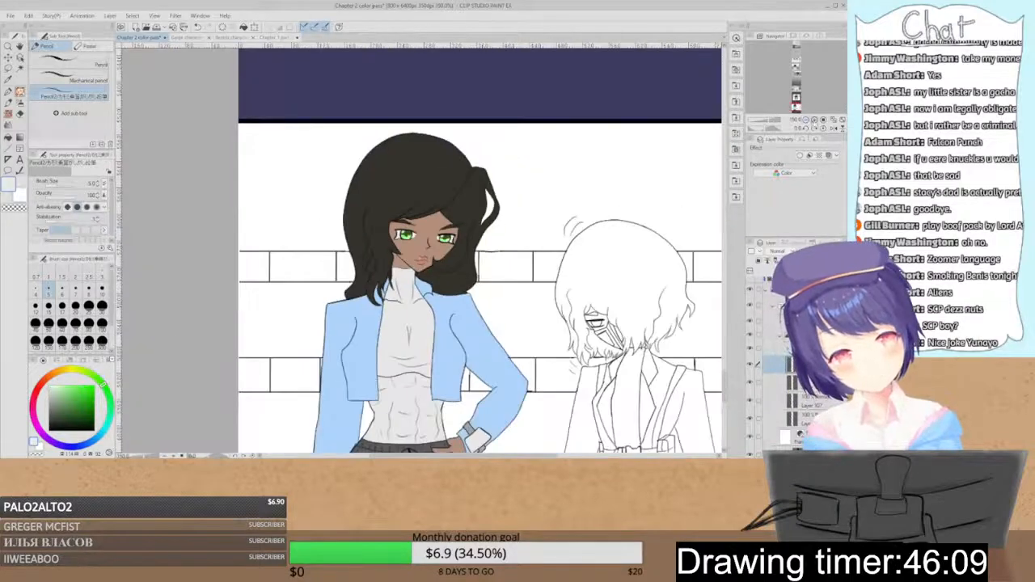
pyautogui.hotkey('ctrl', '+')
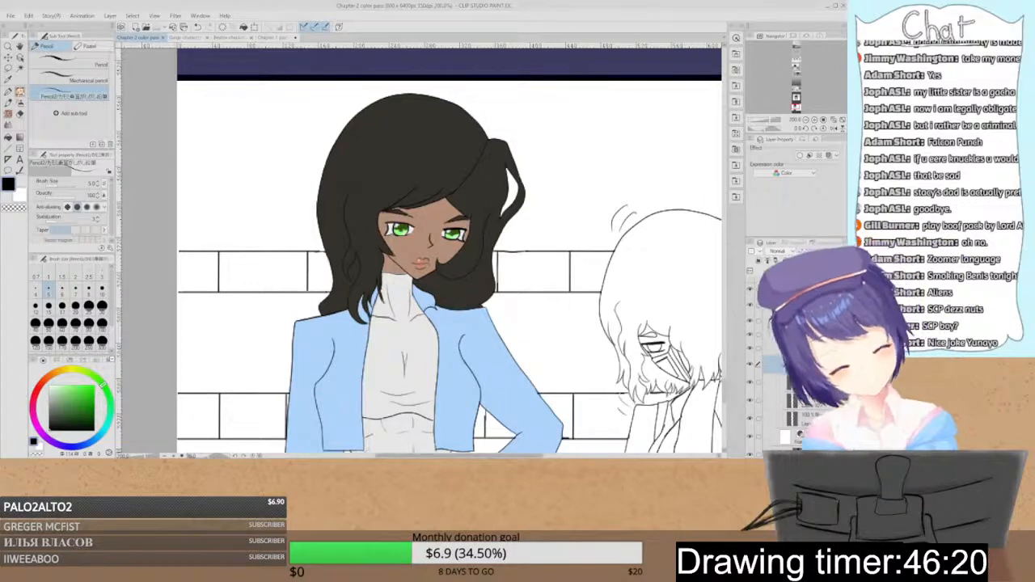
pyautogui.hscroll(6, 421, 251)
pyautogui.hscroll(2, 365, 266)
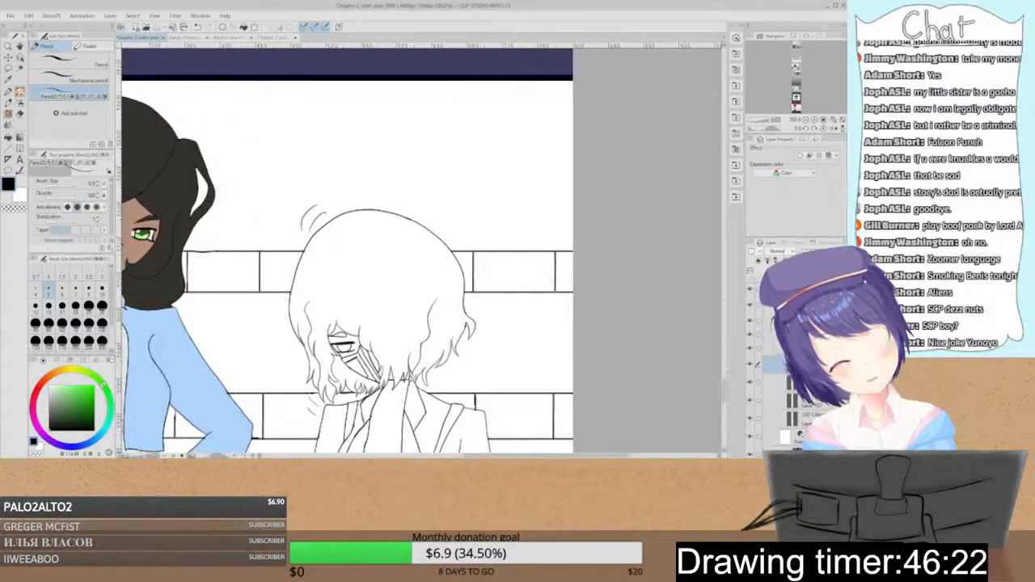
pyautogui.moveTo(726, 395); pyautogui.dragTo(725, 401)
pyautogui.click(275, 37)
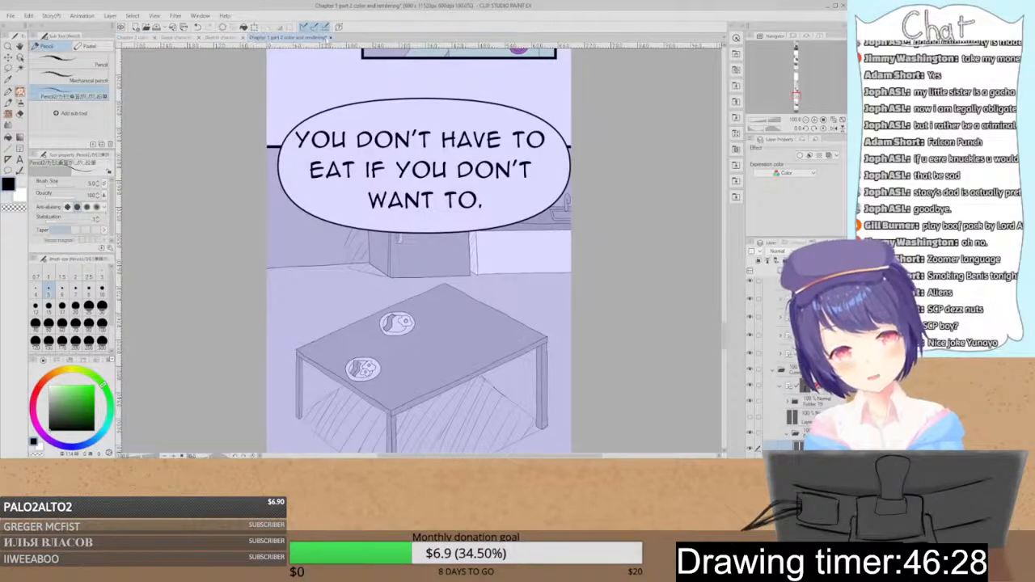
pyautogui.click(235, 37)
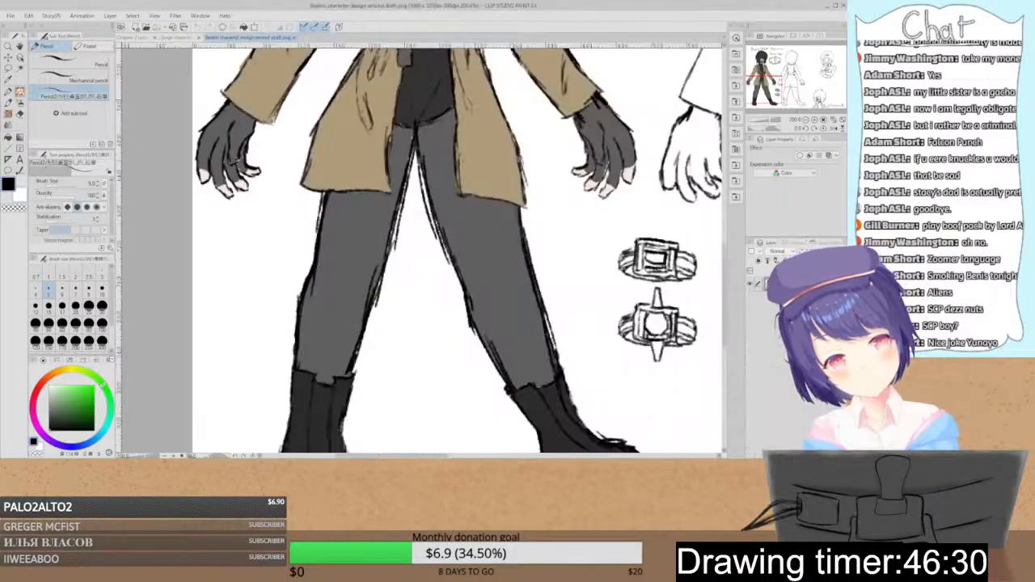
pyautogui.moveTo(540, 130); pyautogui.dragTo(510, 408)
pyautogui.moveTo(494, 309); pyautogui.dragTo(490, 381)
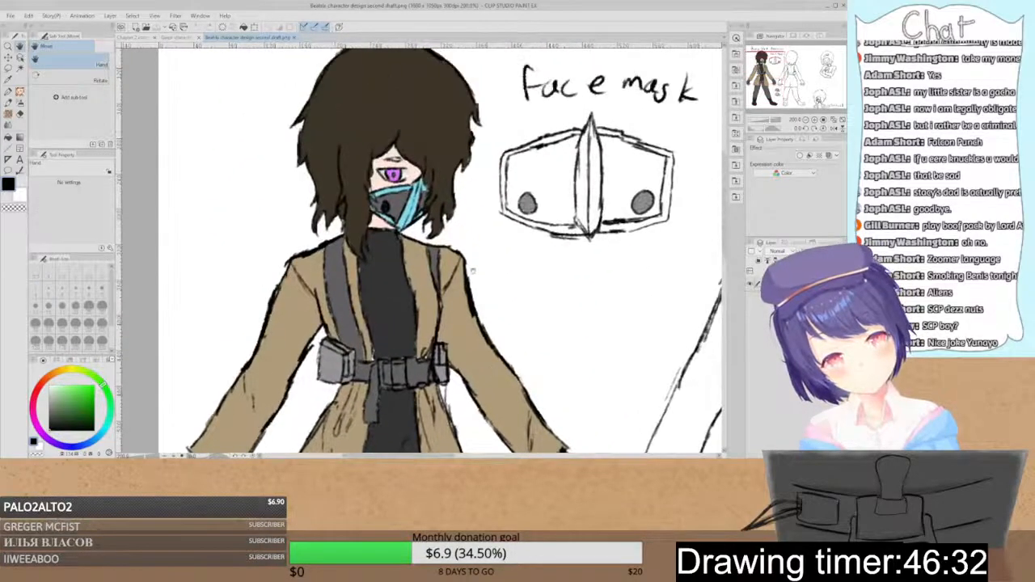
pyautogui.press('p')
pyautogui.click(141, 37)
# - Fill the masked character's hair, including the small strands beside the face, with the sampled dark brown on the character's upper layer
pyautogui.press('g')
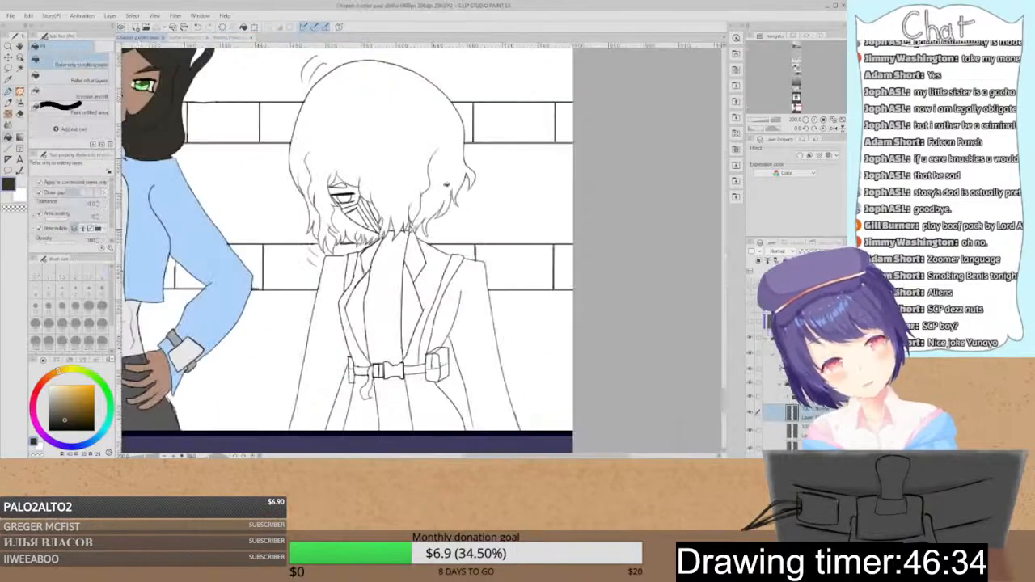
pyautogui.hotkey('ctrl', 'z')
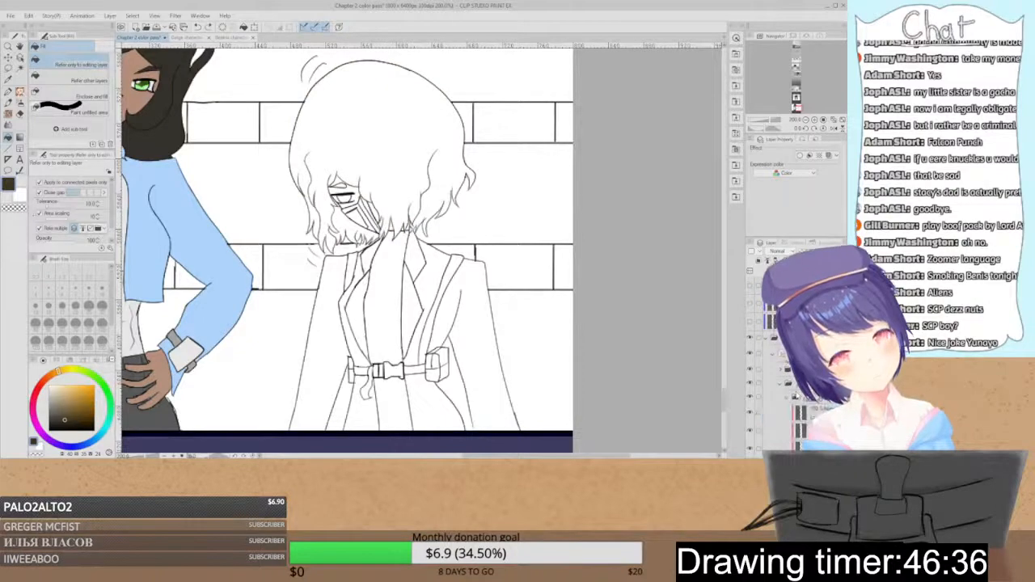
pyautogui.click(780, 386)
pyautogui.click(751, 382)
pyautogui.click(750, 383)
pyautogui.click(751, 369)
pyautogui.click(751, 370)
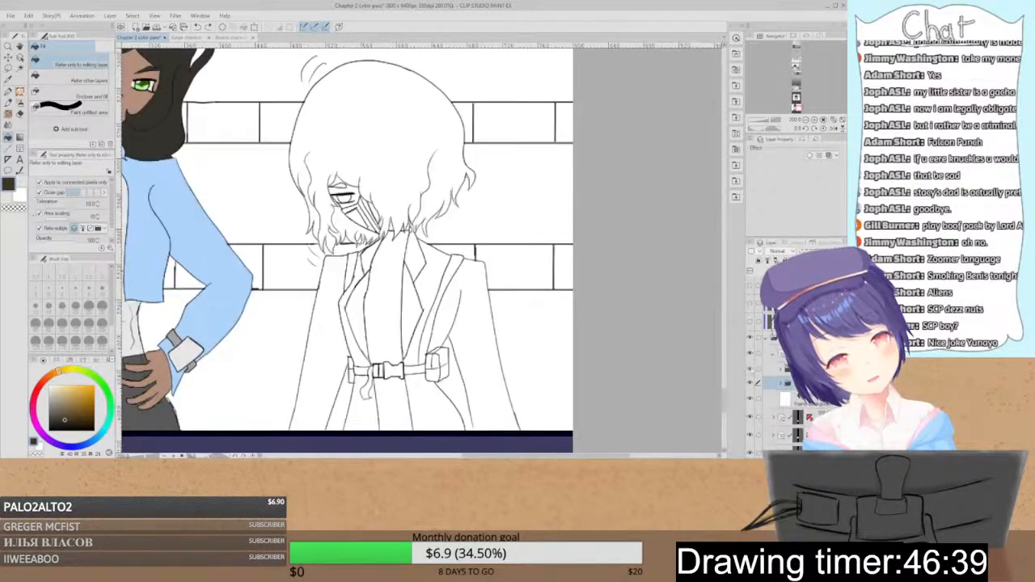
pyautogui.click(788, 398)
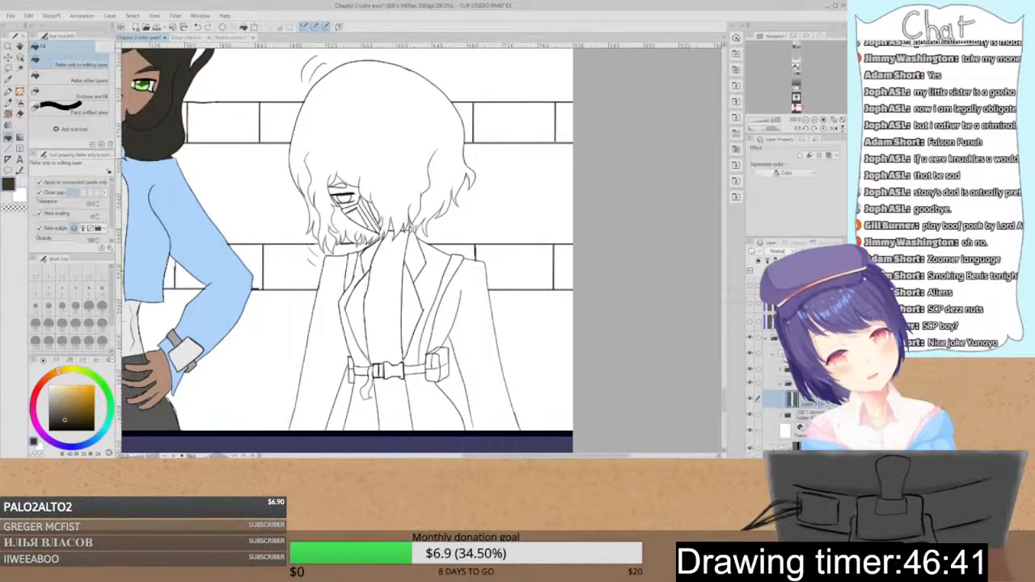
pyautogui.click(401, 137)
pyautogui.click(343, 229)
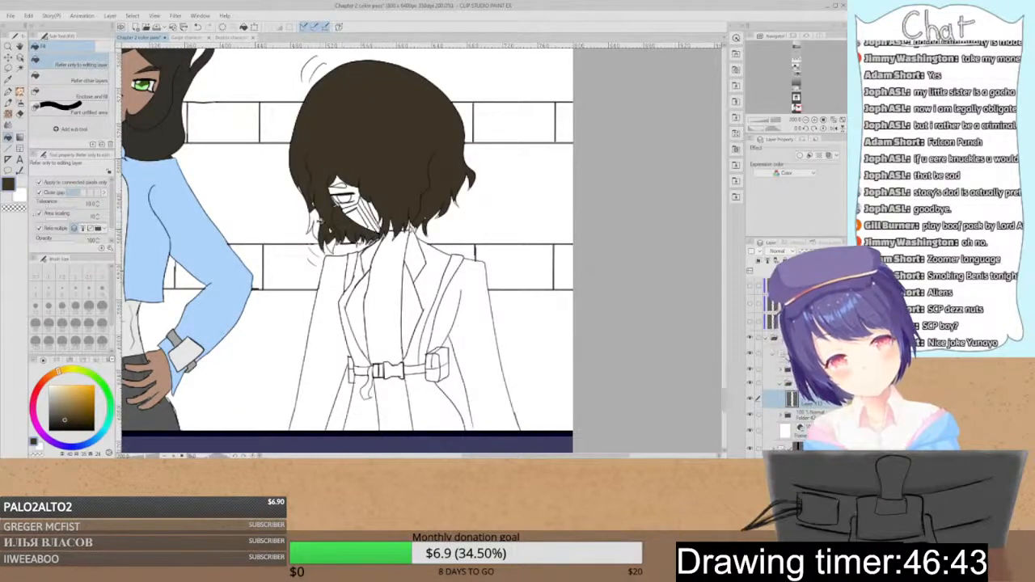
pyautogui.click(320, 222)
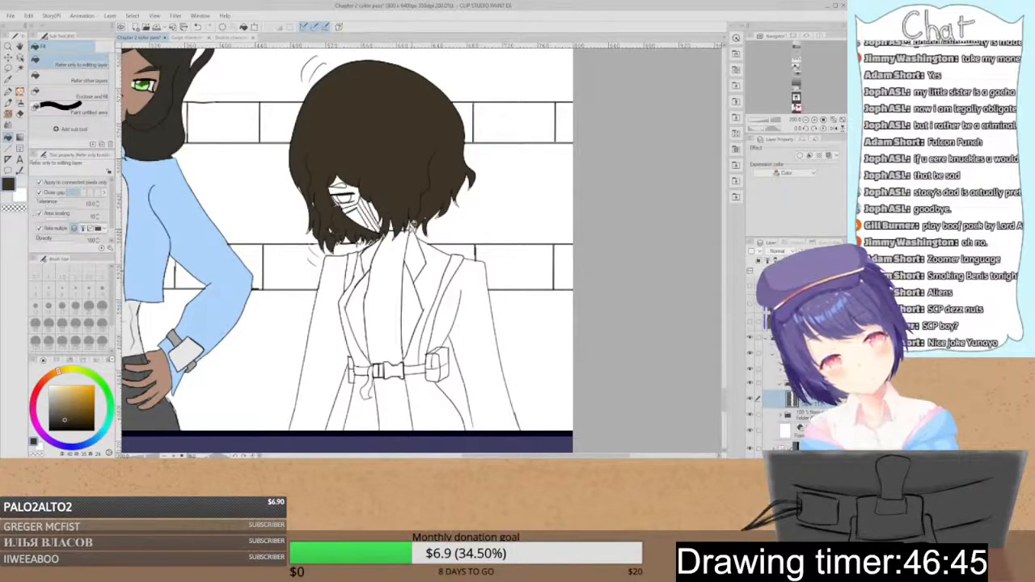
# - Touch up the edges and small gaps of the dark brown hair with the Pencil and Eraser
pyautogui.press('p')
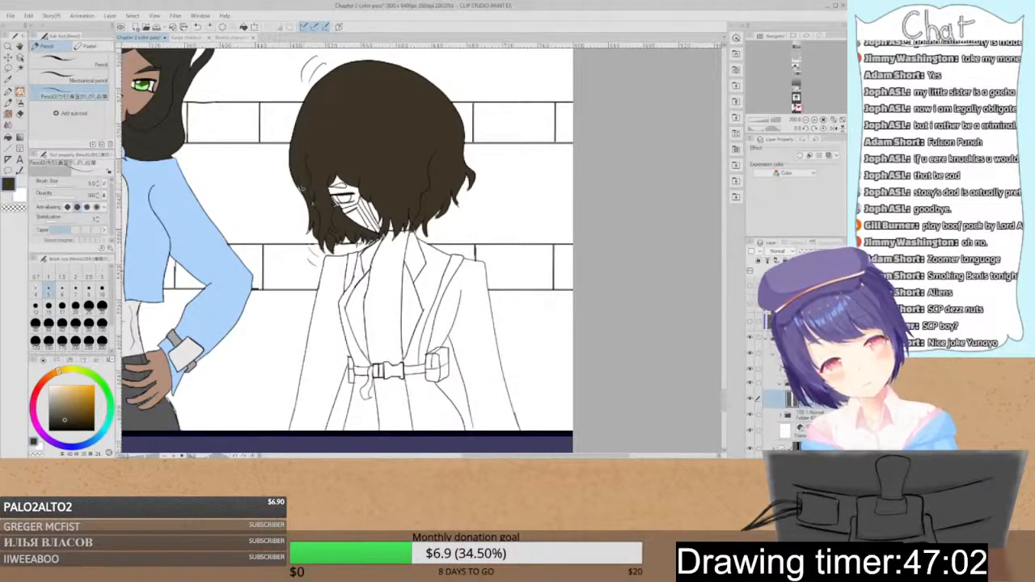
pyautogui.press('e')
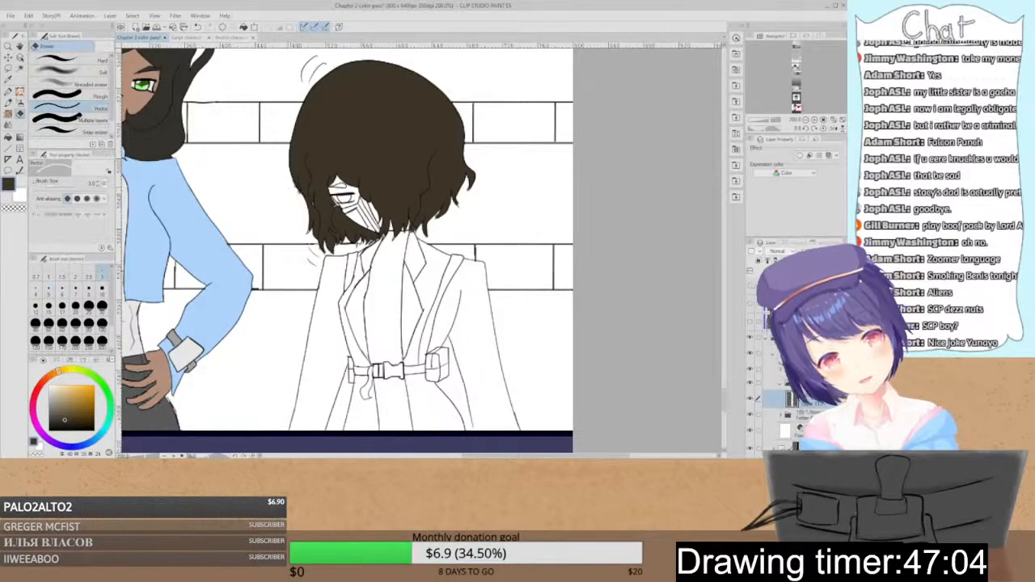
pyautogui.press('p')
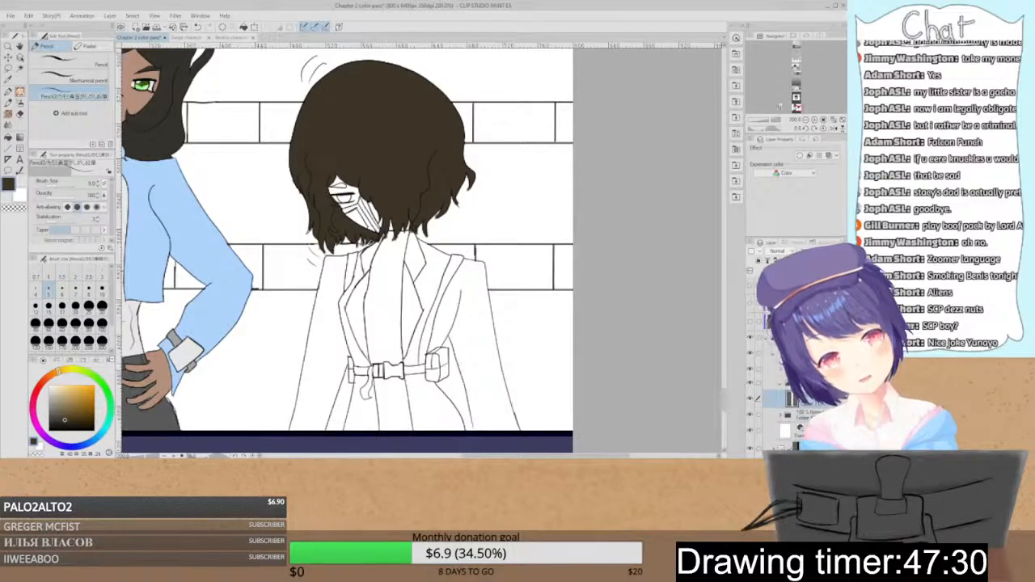
pyautogui.click(822, 119)
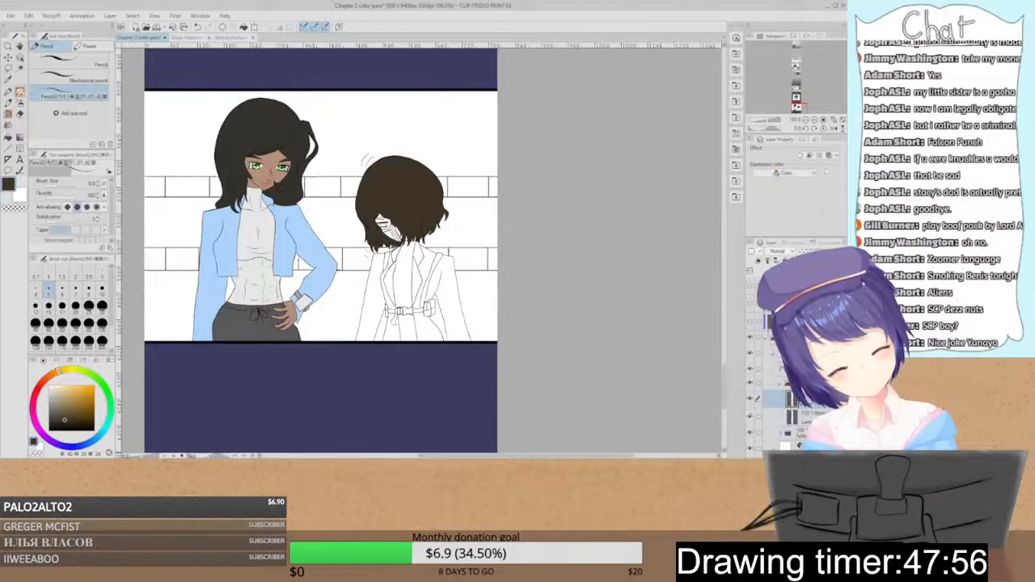
# - Select the layer beneath the hair colour, sample the pale skin tone from the face-mask design sheet, and return to the Chapter 2 page
pyautogui.hotkey('ctrl', '+')
pyautogui.hotkey('ctrl', '+')
pyautogui.hotkey('ctrl', '+')
pyautogui.hotkey('ctrl', '+')
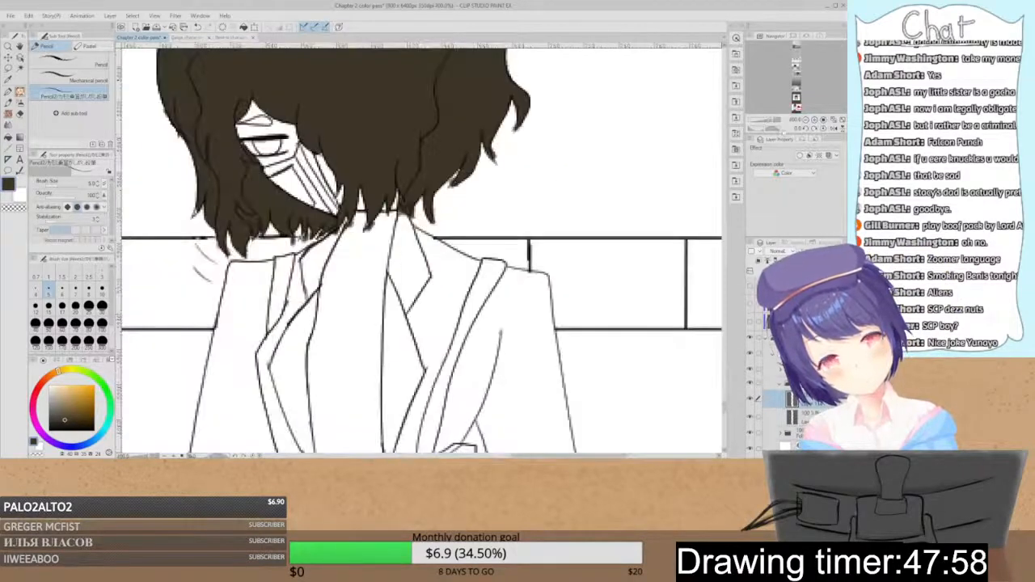
pyautogui.press('space')
pyautogui.moveTo(408, 181); pyautogui.dragTo(494, 267)
pyautogui.click(814, 120)
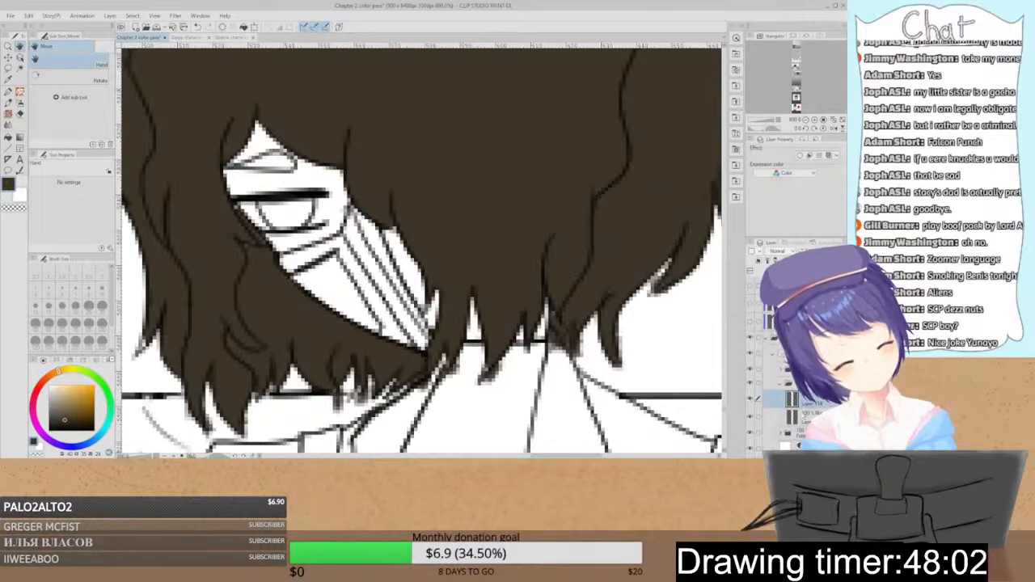
pyautogui.click(795, 403)
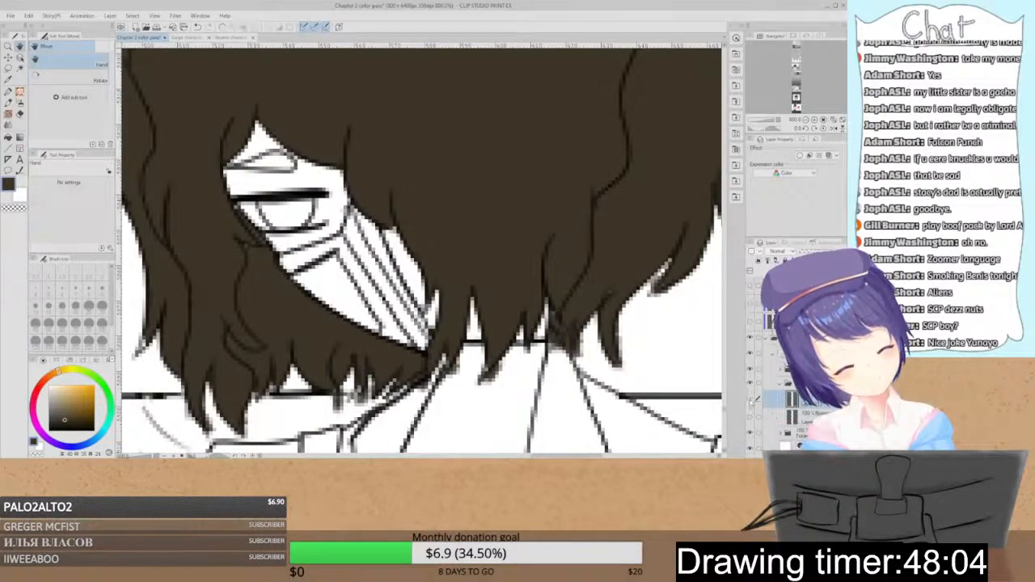
pyautogui.click(803, 417)
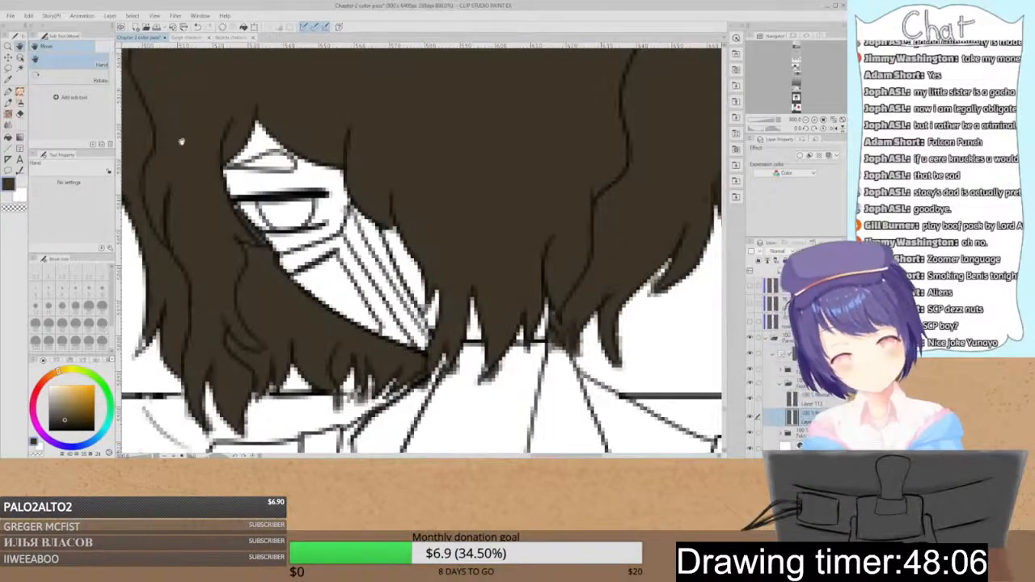
pyautogui.click(235, 37)
pyautogui.keyDown('alt'); pyautogui.click(383, 164); pyautogui.keyUp('alt')
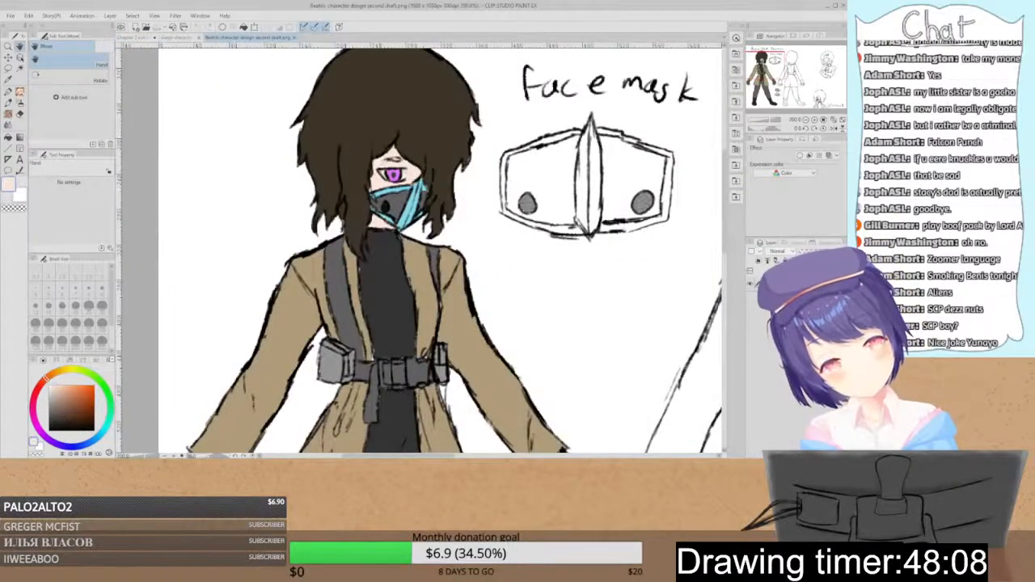
pyautogui.click(147, 38)
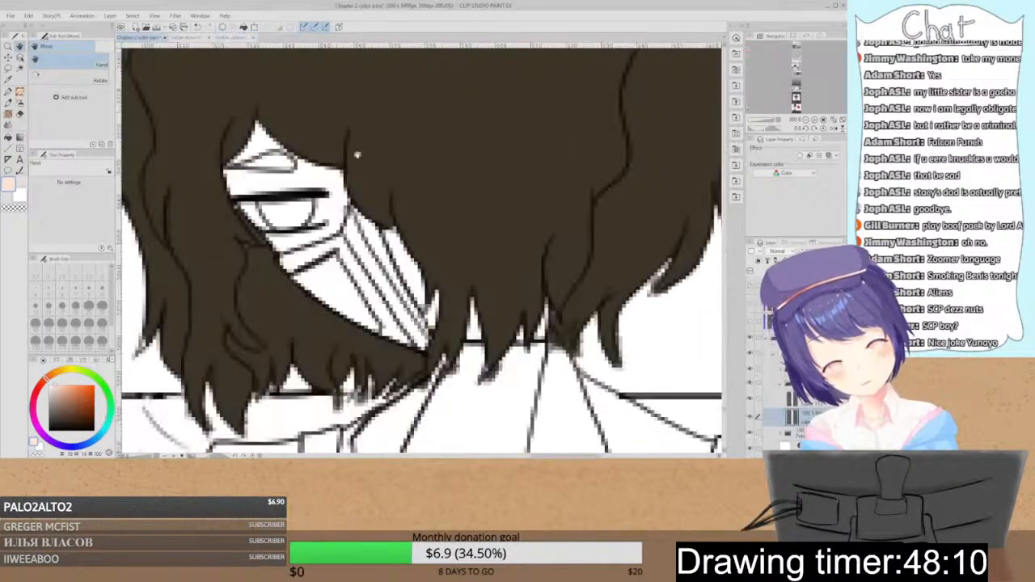
# - Fill the exposed skin around the masked character's eye with the pale skin tone and touch it up with the Pencil and Eraser
pyautogui.press('g')
pyautogui.click(320, 175)
pyautogui.click(265, 139)
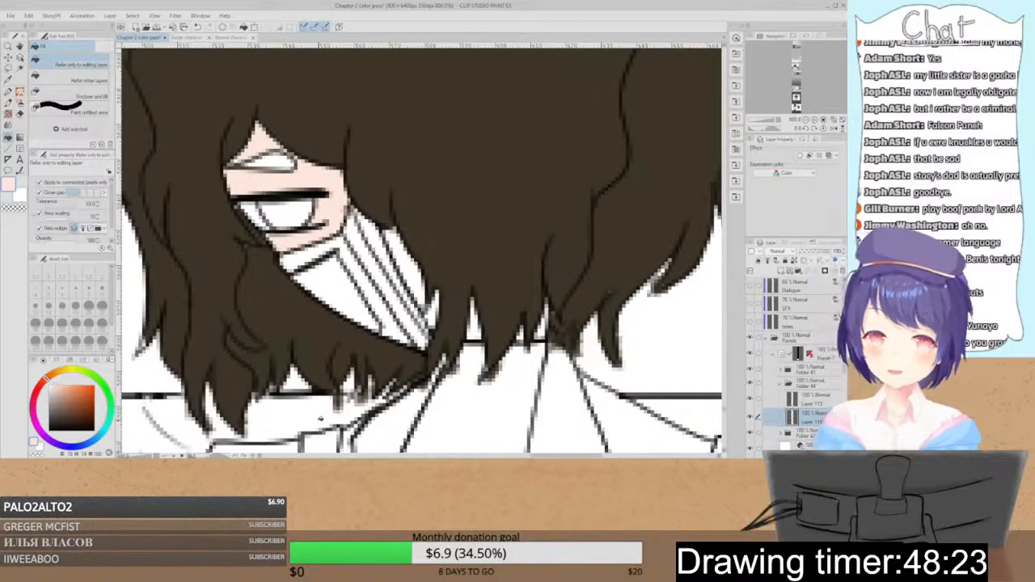
pyautogui.press('p')
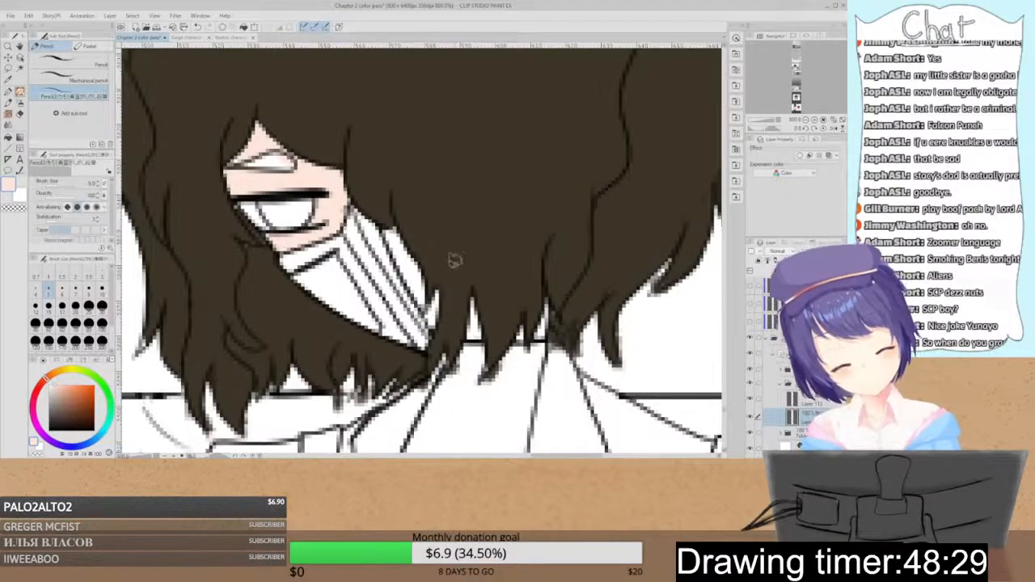
pyautogui.press('e')
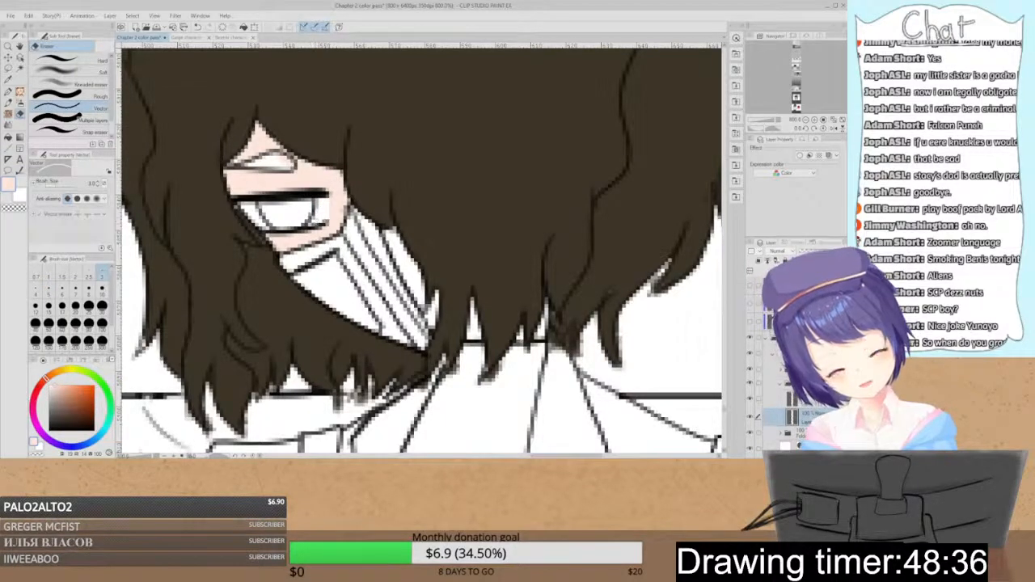
pyautogui.press('p')
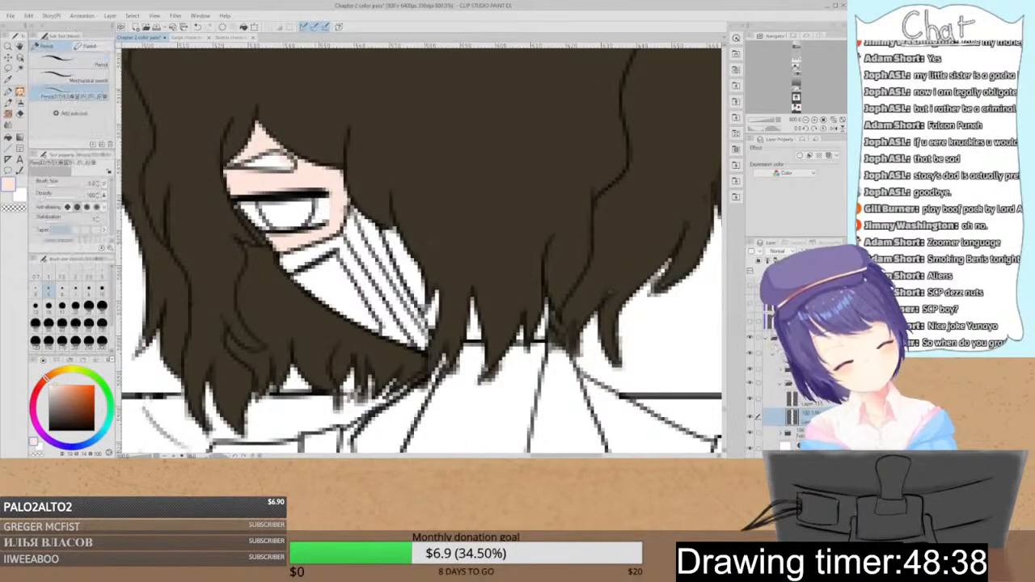
# - Sample dark brown from the hair and paint the masked character's eyebrow with the Pencil
pyautogui.keyDown('alt'); pyautogui.click(397, 108); pyautogui.keyUp('alt')
pyautogui.moveTo(283, 162); pyautogui.dragTo(248, 163)
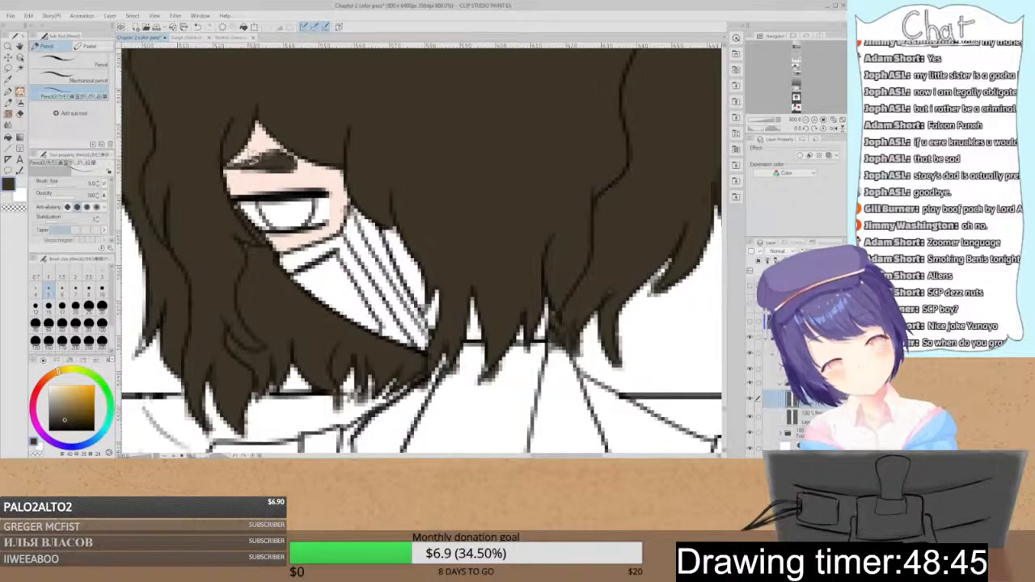
pyautogui.click(806, 120)
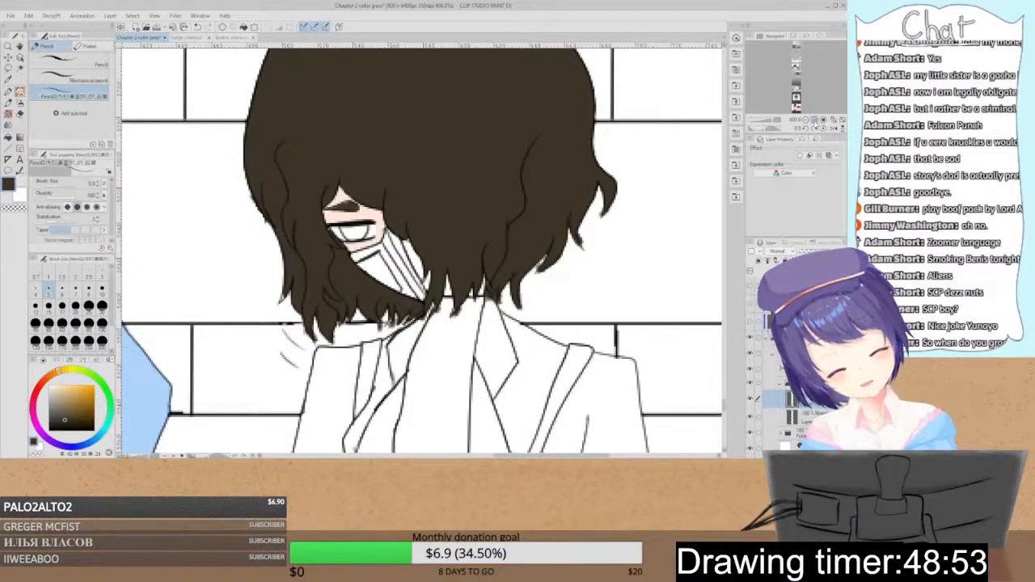
pyautogui.click(815, 120)
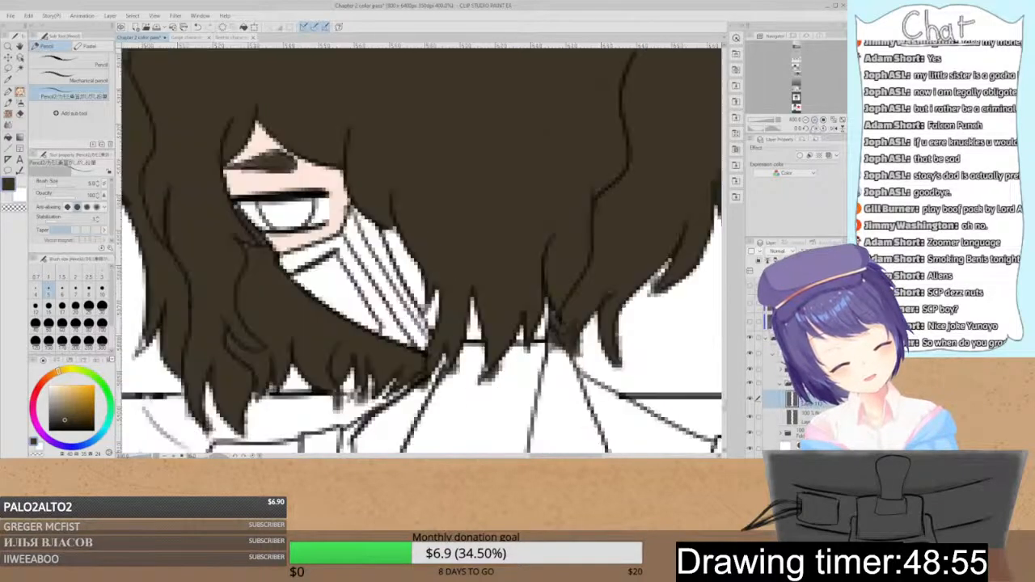
# - Select the skin colour layer, sample the light blue mask trim from the face-mask design sheet, and return to the Chapter 2 page
pyautogui.click(806, 416)
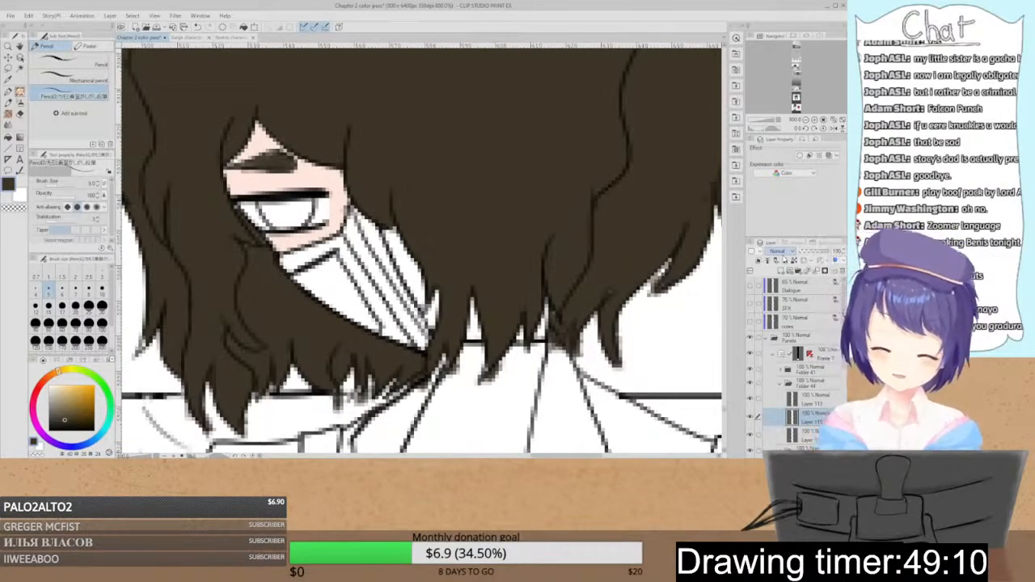
pyautogui.click(186, 37)
pyautogui.click(241, 38)
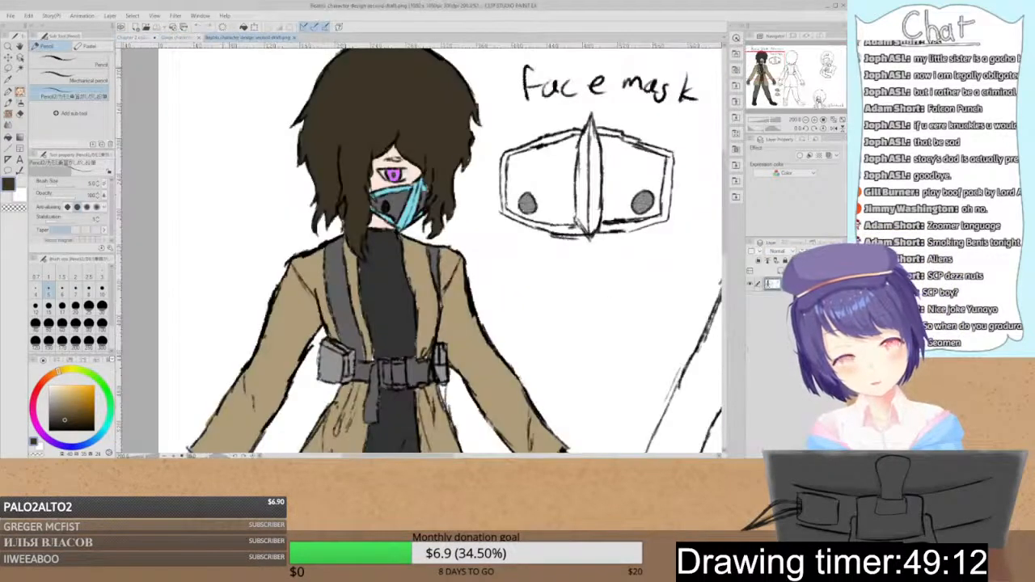
pyautogui.keyDown('alt'); pyautogui.click(412, 195); pyautogui.keyUp('alt')
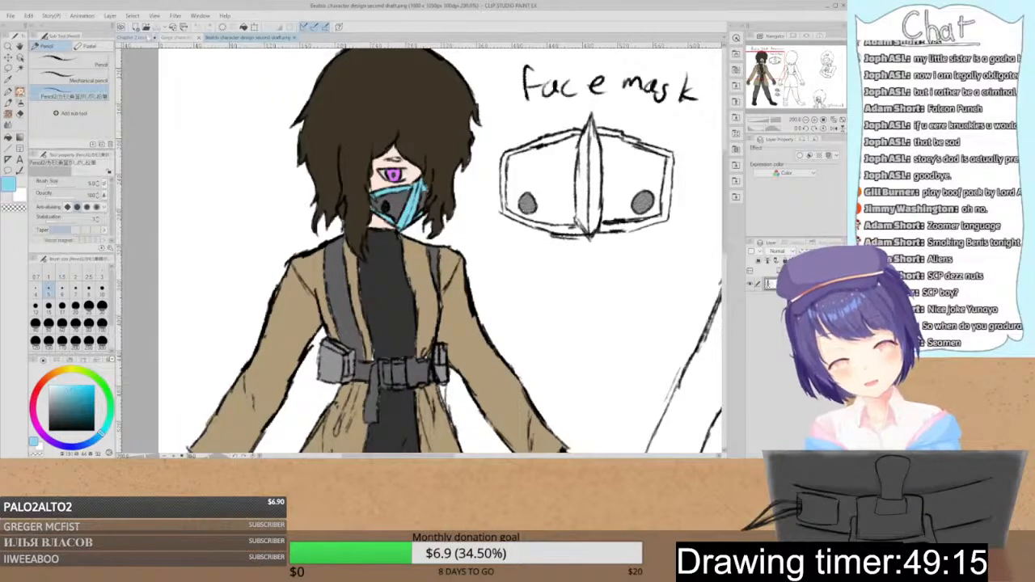
pyautogui.click(137, 37)
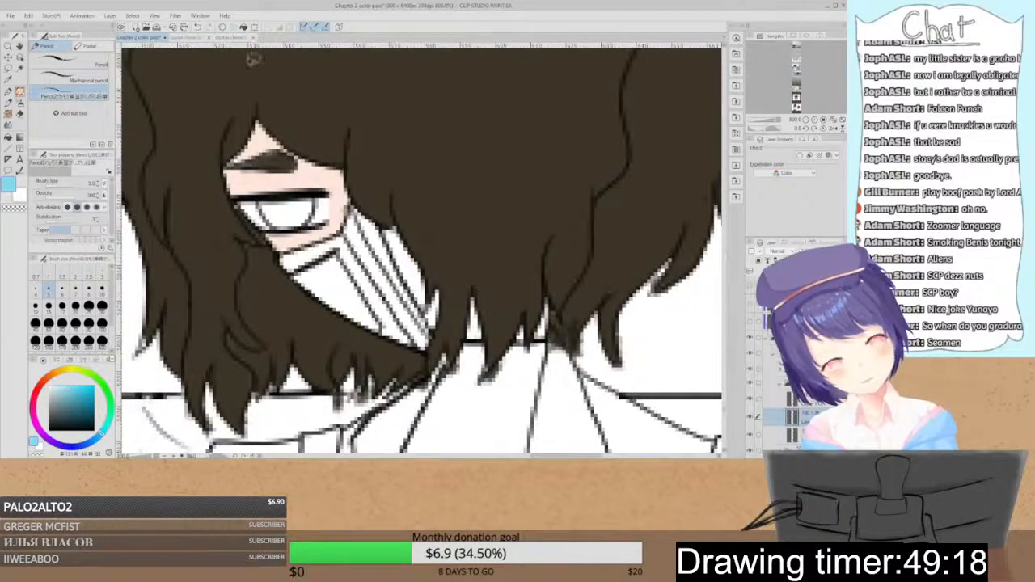
pyautogui.click(240, 38)
pyautogui.click(138, 38)
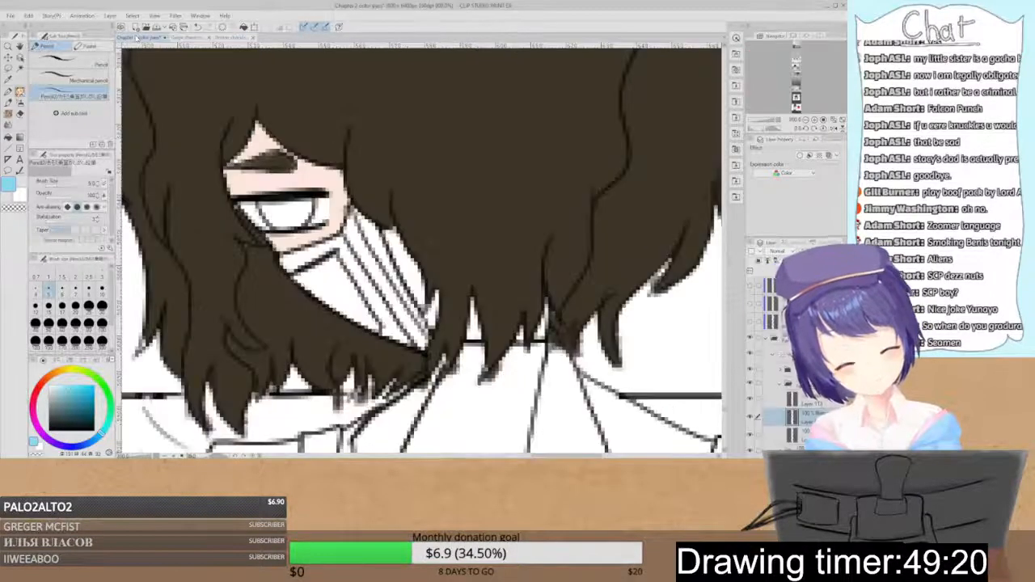
# - Paint the face mask's central ridge, upper edge strip and far-side trim light blue with the Pencil
pyautogui.moveTo(351, 228)
pyautogui.mouseDown()
pyautogui.moveTo(422, 348)
pyautogui.moveTo(410, 309)
pyautogui.moveTo(423, 330)
pyautogui.mouseUp()
pyautogui.moveTo(435, 291); pyautogui.dragTo(430, 327)
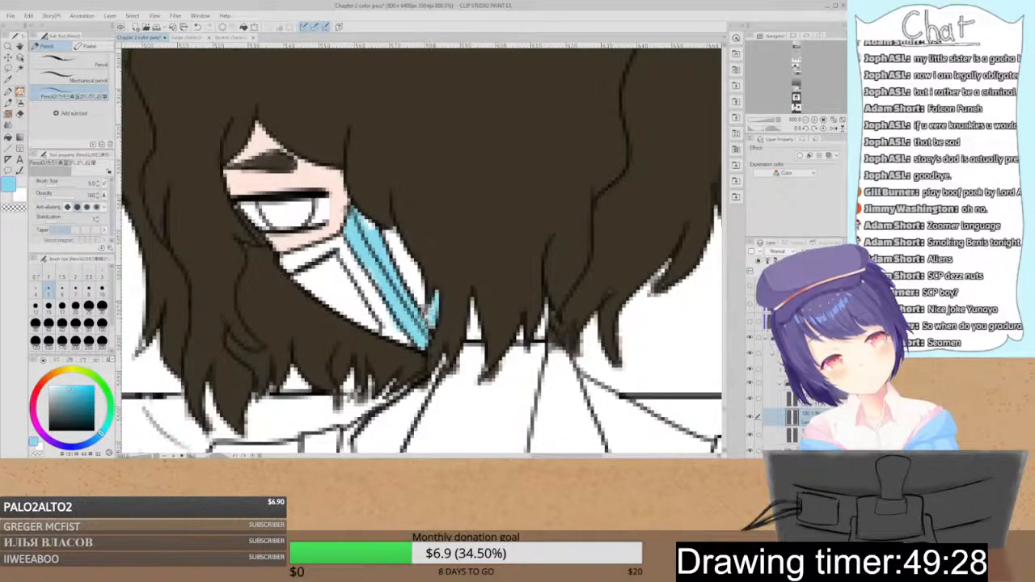
pyautogui.moveTo(417, 287)
pyautogui.mouseDown()
pyautogui.moveTo(380, 234)
pyautogui.moveTo(420, 278)
pyautogui.moveTo(417, 262)
pyautogui.moveTo(417, 302)
pyautogui.moveTo(396, 251)
pyautogui.moveTo(414, 300)
pyautogui.mouseUp()
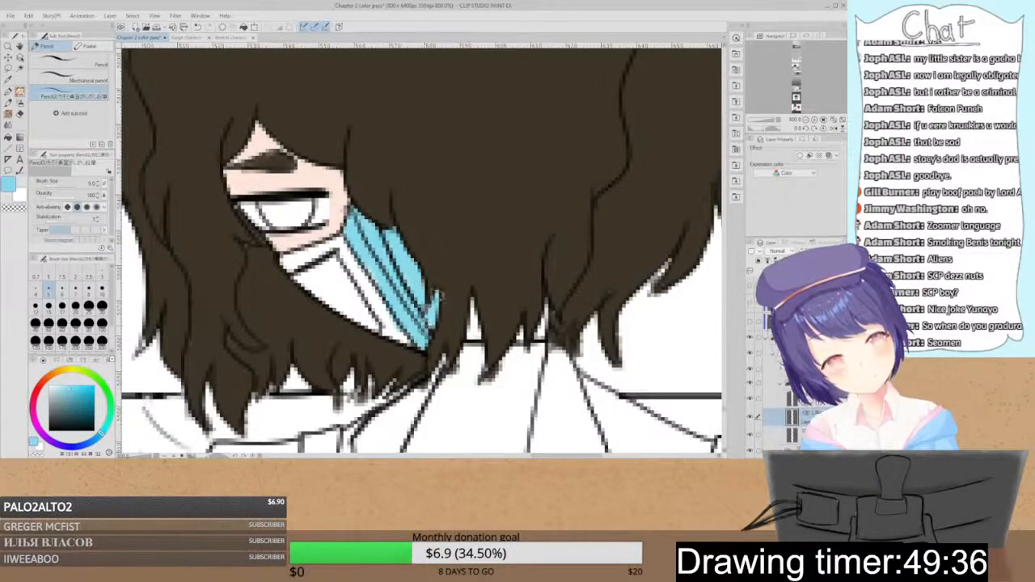
pyautogui.moveTo(345, 230)
pyautogui.mouseDown()
pyautogui.moveTo(283, 262)
pyautogui.moveTo(302, 257)
pyautogui.moveTo(292, 266)
pyautogui.mouseUp()
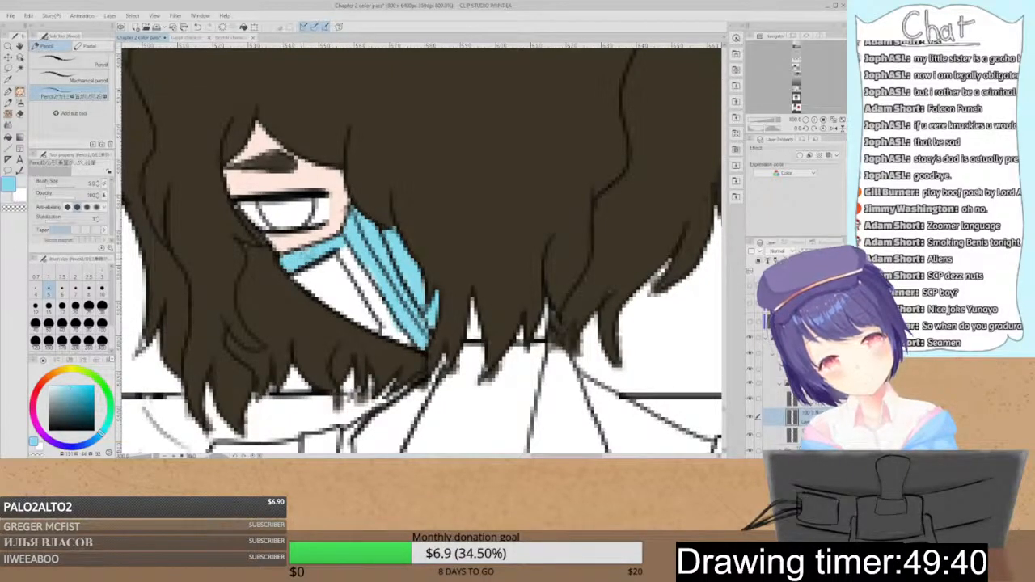
pyautogui.moveTo(348, 247)
pyautogui.mouseDown()
pyautogui.moveTo(384, 324)
pyautogui.moveTo(404, 340)
pyautogui.moveTo(394, 294)
pyautogui.mouseUp()
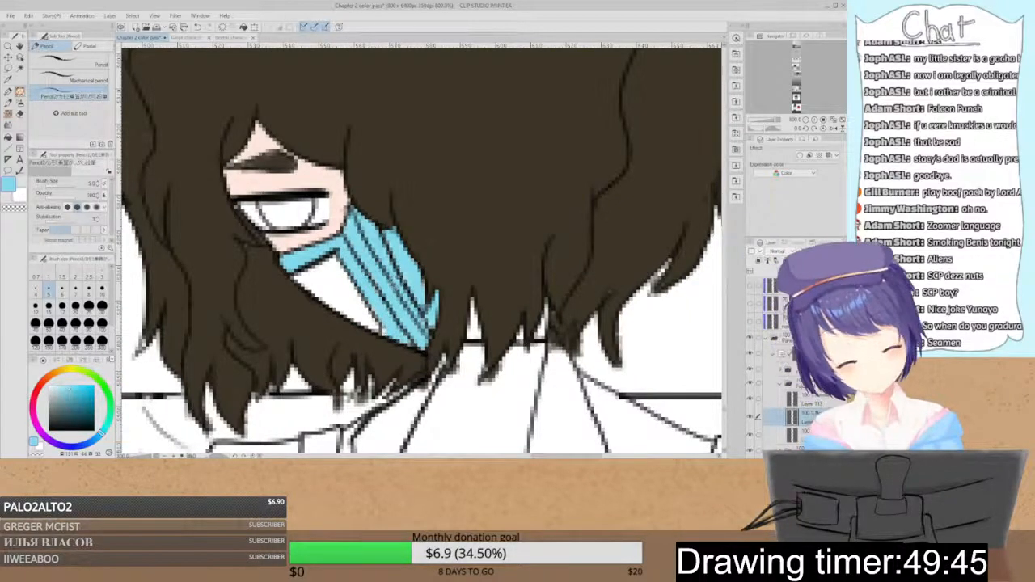
# - Sample the dark grey of the mask's side panel from the face-mask design sheet and return to the Chapter 2 page
pyautogui.click(190, 37)
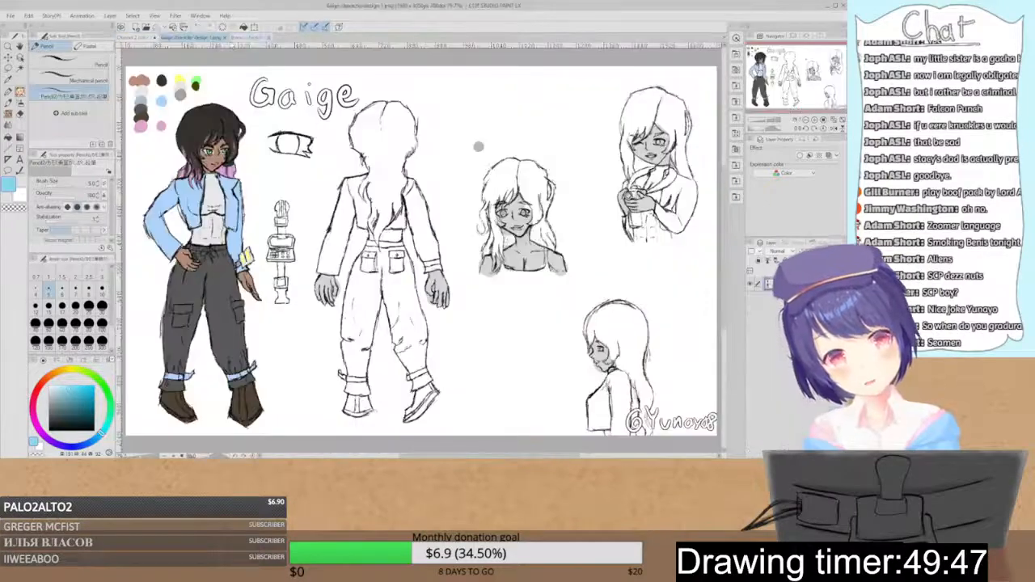
pyautogui.click(246, 38)
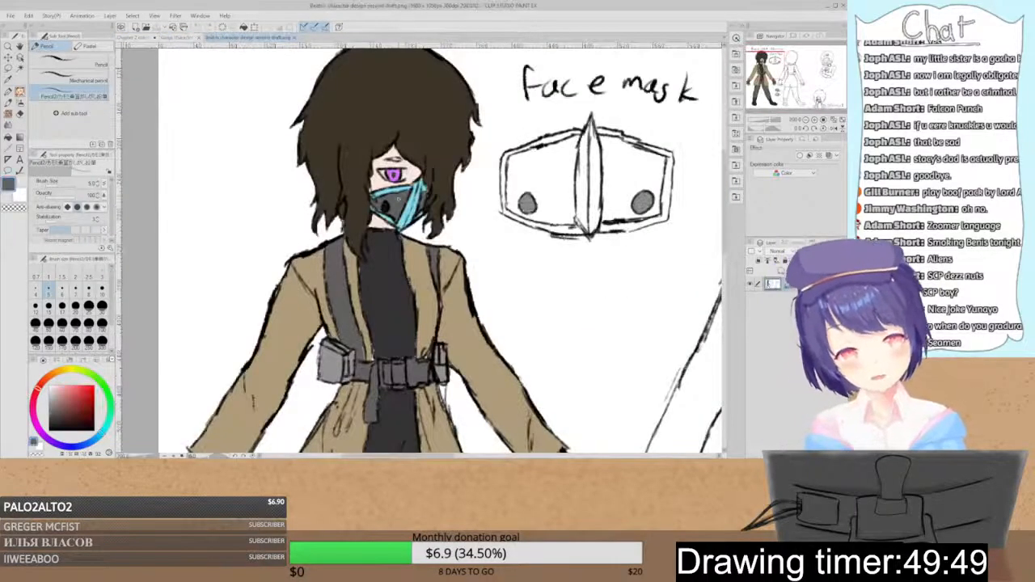
pyautogui.click(146, 38)
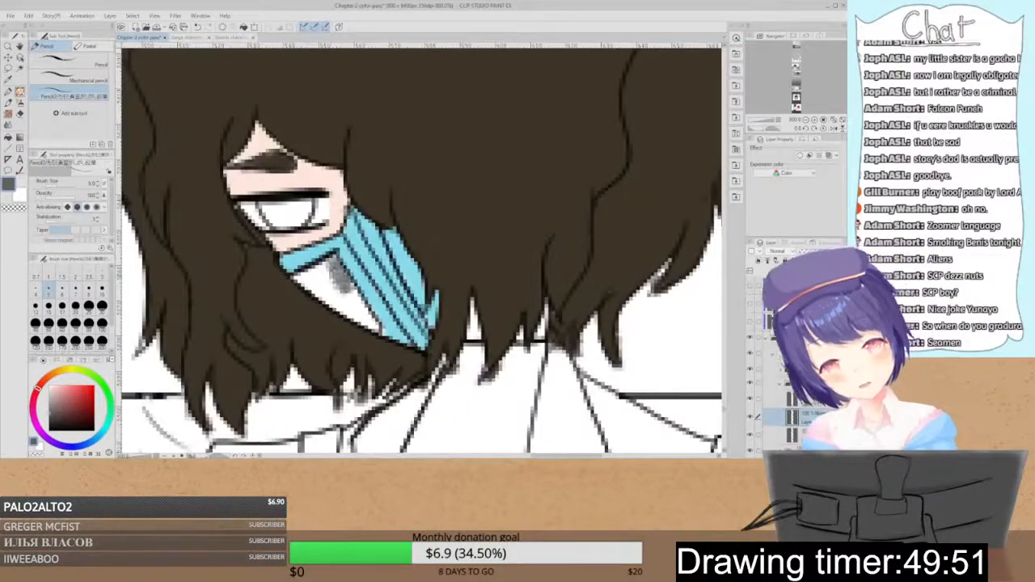
# - Fill the side panel of the masked character's face mask with the sampled dark grey
pyautogui.press('g')
pyautogui.click(341, 284)
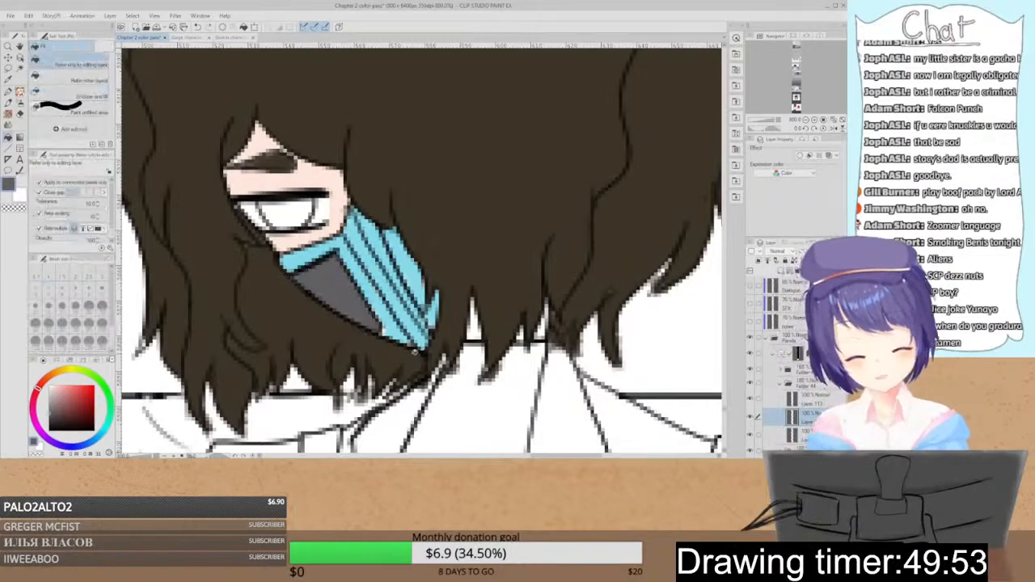
pyautogui.press('p')
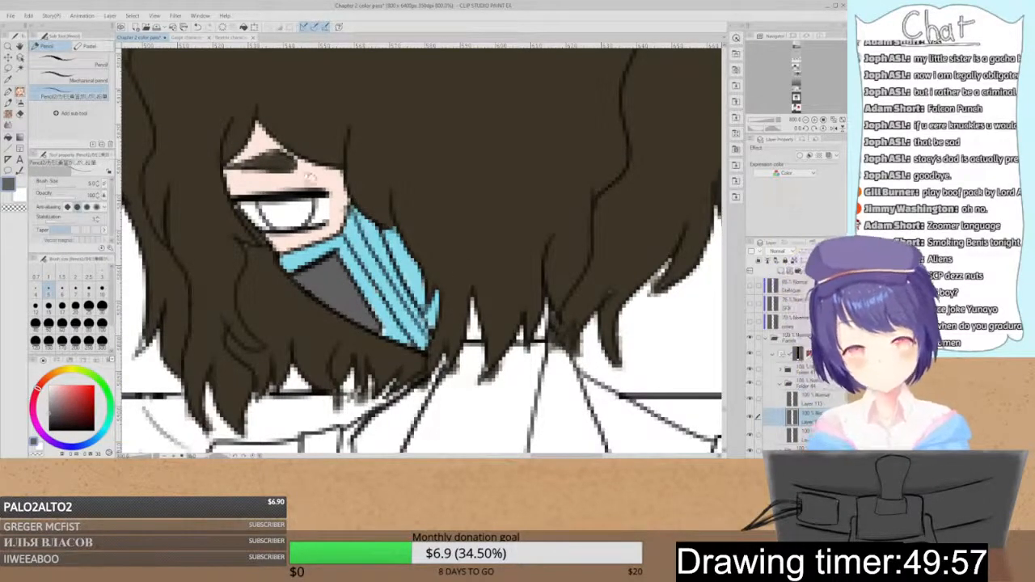
# - Sample the face's skin colour, paint the neck gaps between the hair strands on the layer below, and reselect the previous layer
pyautogui.keyDown('alt'); pyautogui.click(306, 181); pyautogui.keyUp('alt')
pyautogui.click(812, 435)
pyautogui.moveTo(469, 331)
pyautogui.mouseDown()
pyautogui.moveTo(476, 305)
pyautogui.moveTo(521, 333)
pyautogui.moveTo(545, 299)
pyautogui.mouseUp()
pyautogui.click(811, 417)
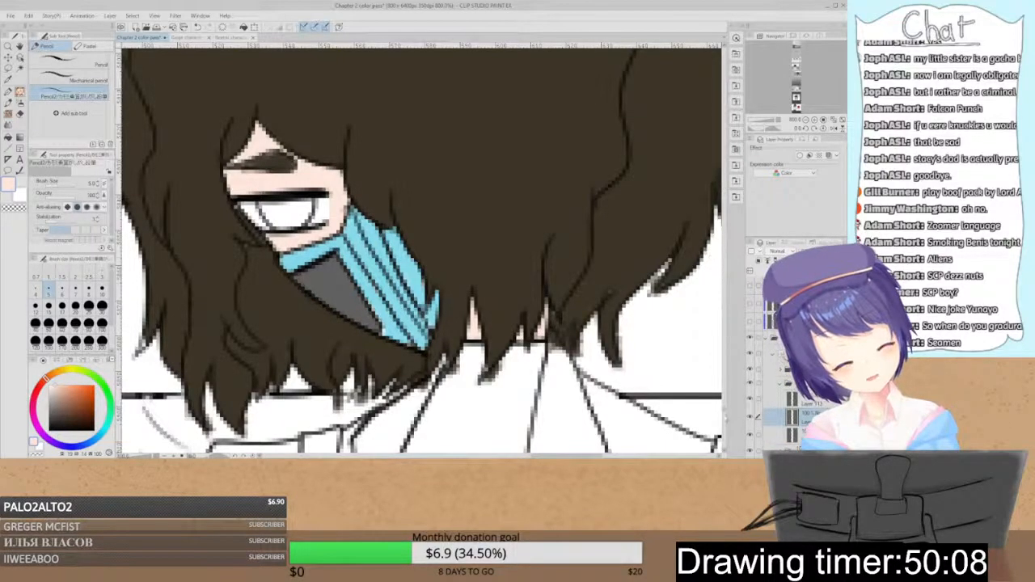
# - Sample the near-black shirt colour from the masked character's design sheet and fill the shirt above and below the belt
pyautogui.scroll(-5, 725, 411)
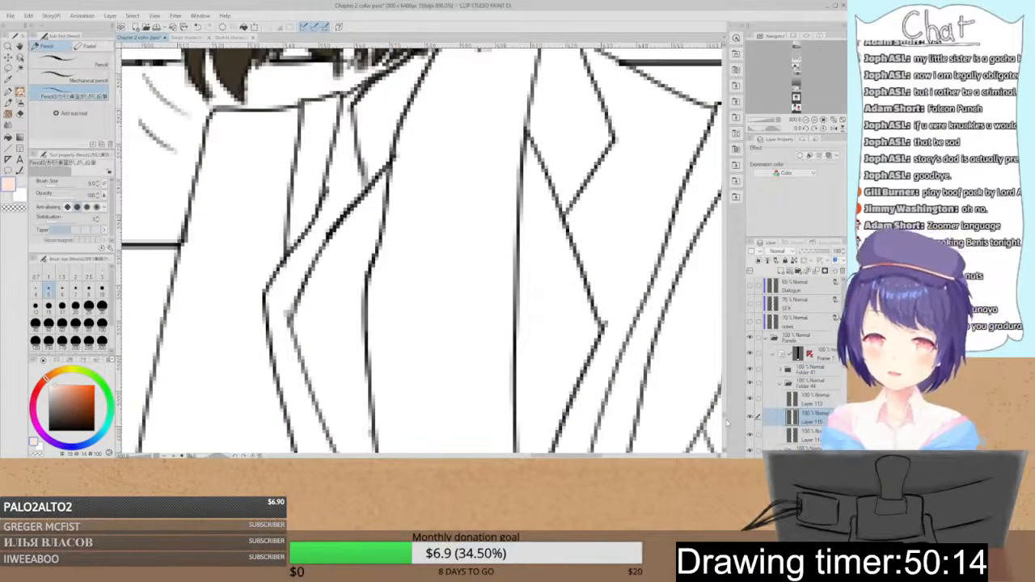
pyautogui.click(232, 38)
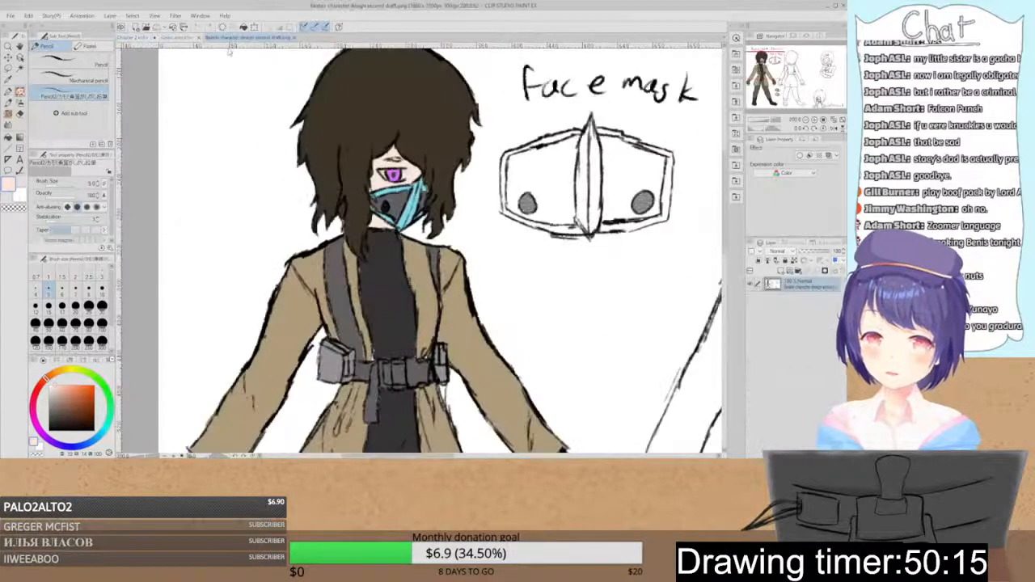
pyautogui.rightClick(375, 283)
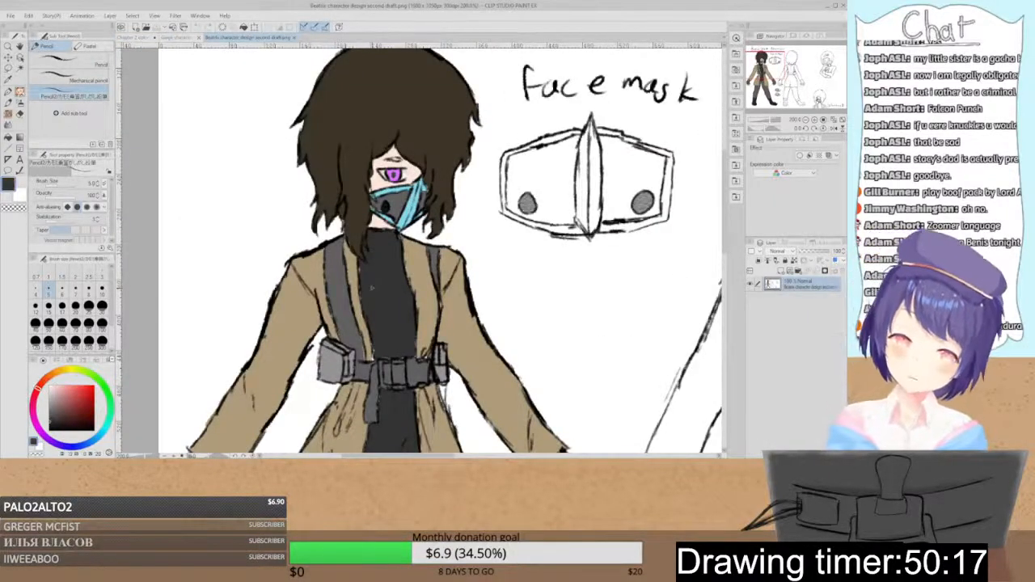
pyautogui.click(139, 39)
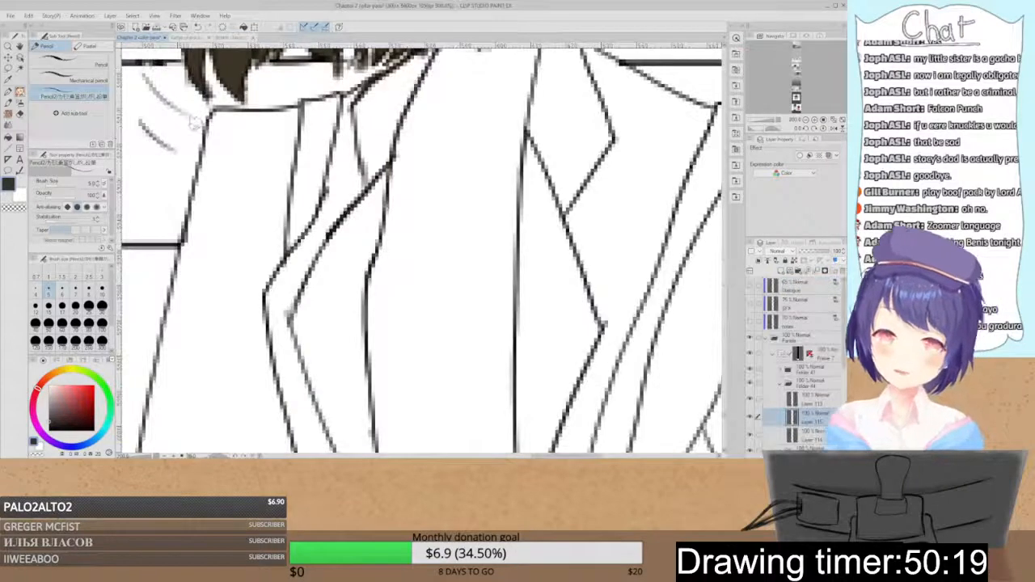
pyautogui.press('g')
pyautogui.click(472, 169)
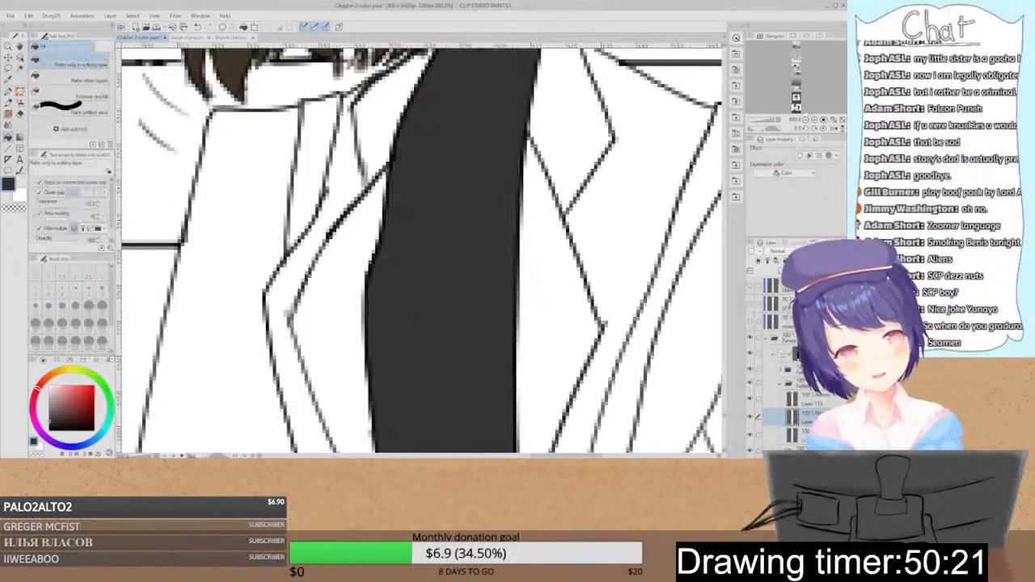
pyautogui.click(806, 120)
pyautogui.click(806, 120)
pyautogui.click(814, 119)
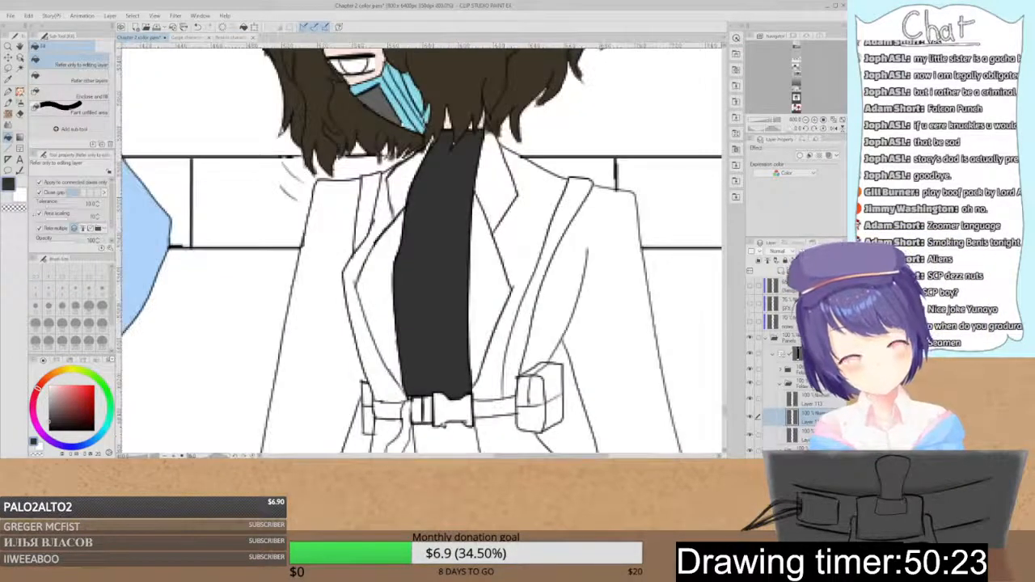
pyautogui.click(450, 437)
pyautogui.press('space')
pyautogui.moveTo(546, 375); pyautogui.dragTo(584, 234)
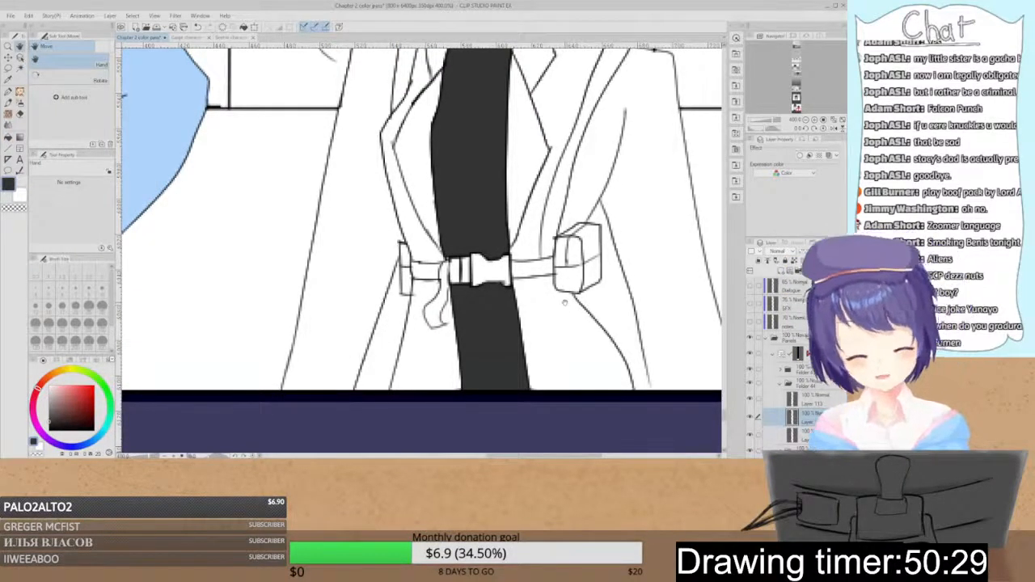
pyautogui.press('p')
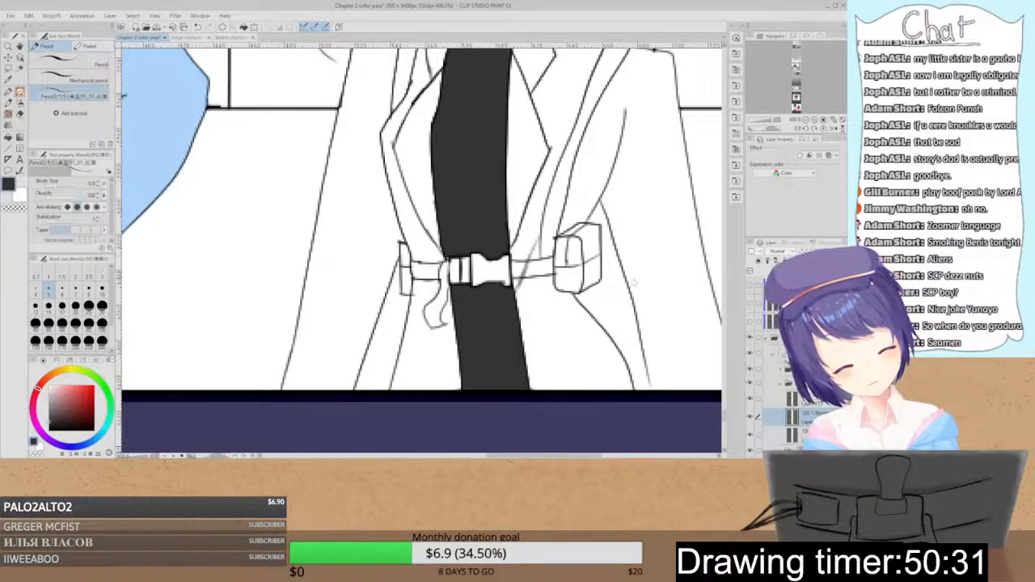
pyautogui.hotkey('ctrl', 'z')
pyautogui.press('space')
pyautogui.moveTo(553, 234)
pyautogui.mouseDown()
pyautogui.moveTo(526, 306)
pyautogui.moveTo(520, 297)
pyautogui.mouseUp()
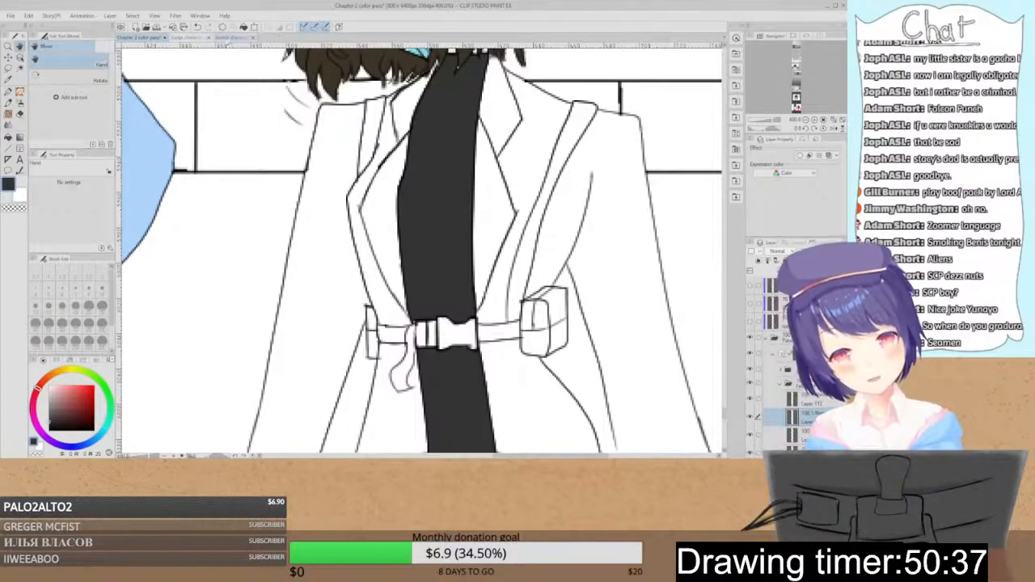
# - Sample the dark grey belt colour from the face-mask design sheet and fill the belt buckle on the layer below
pyautogui.click(228, 37)
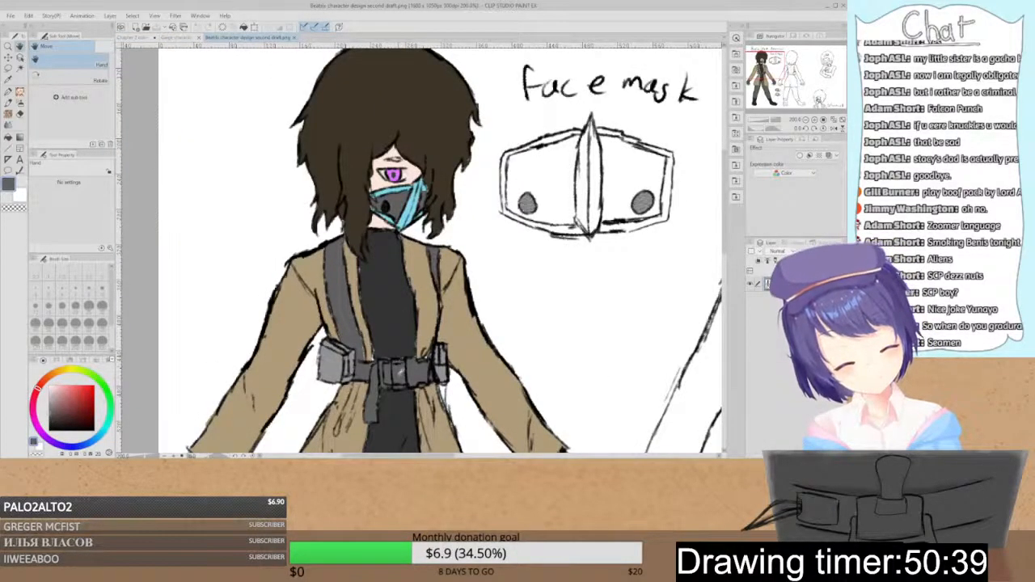
pyautogui.click(176, 37)
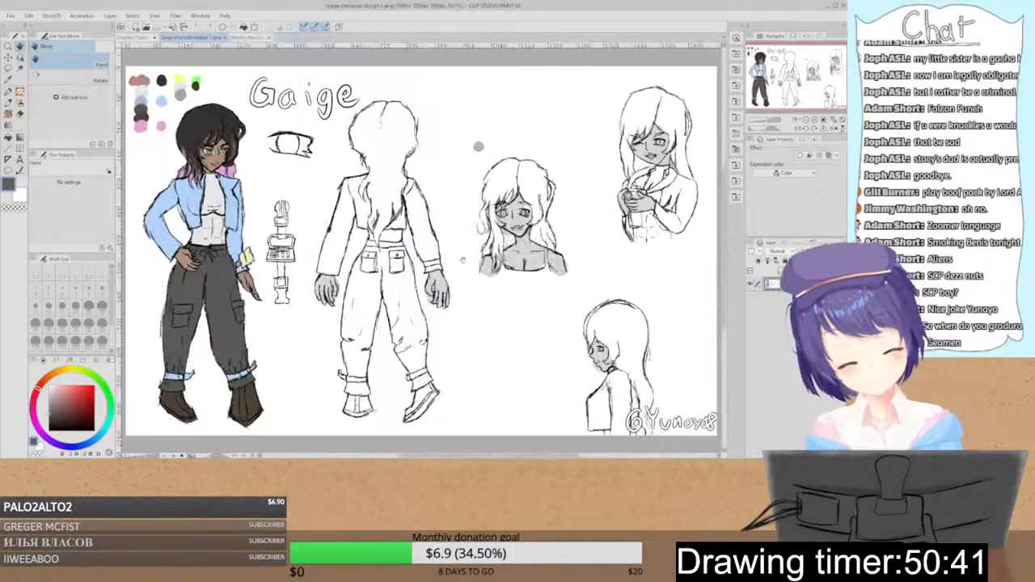
pyautogui.click(143, 41)
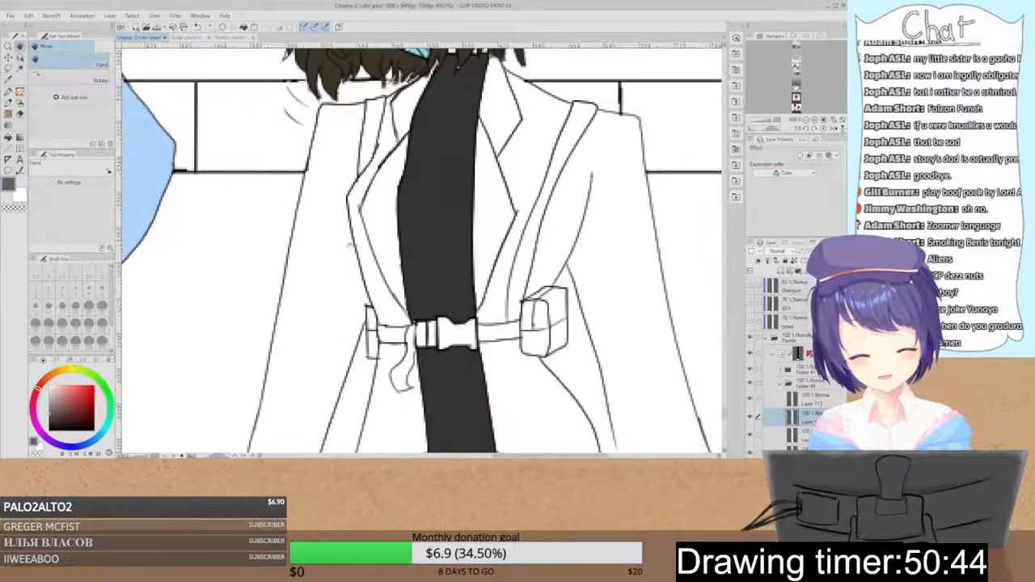
pyautogui.press('g')
pyautogui.click(441, 332)
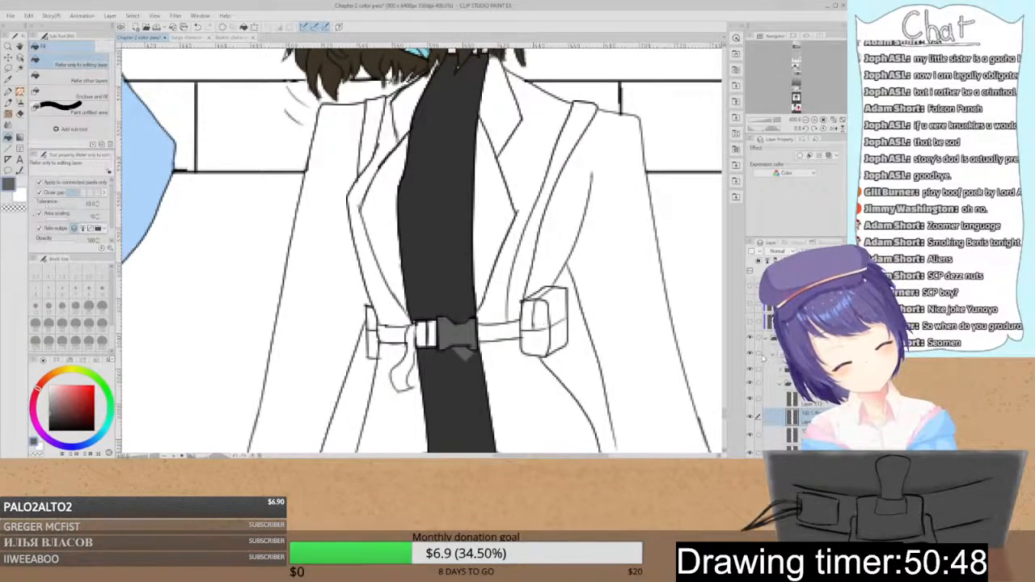
pyautogui.hotkey('ctrl', 'z')
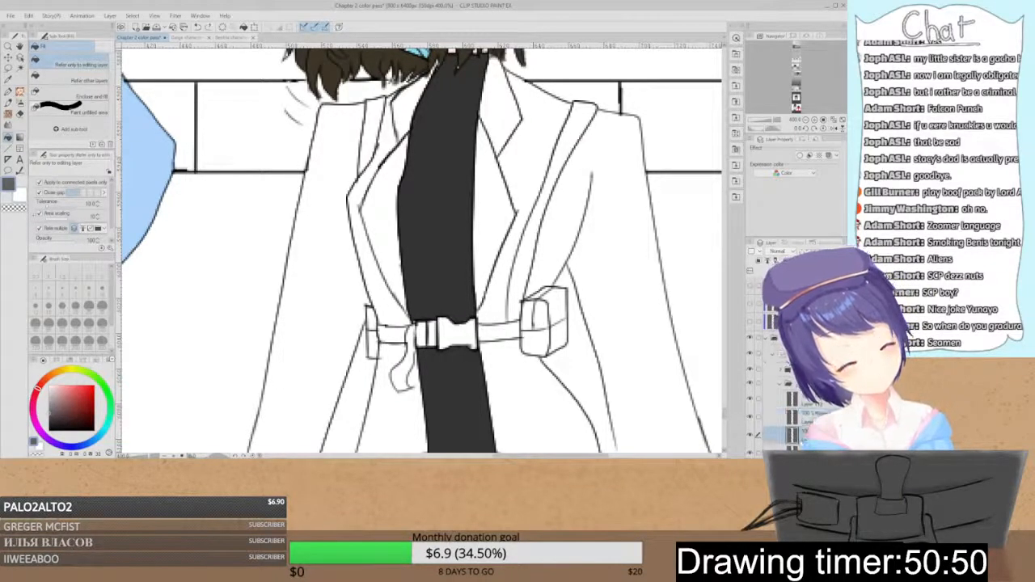
pyautogui.click(426, 329)
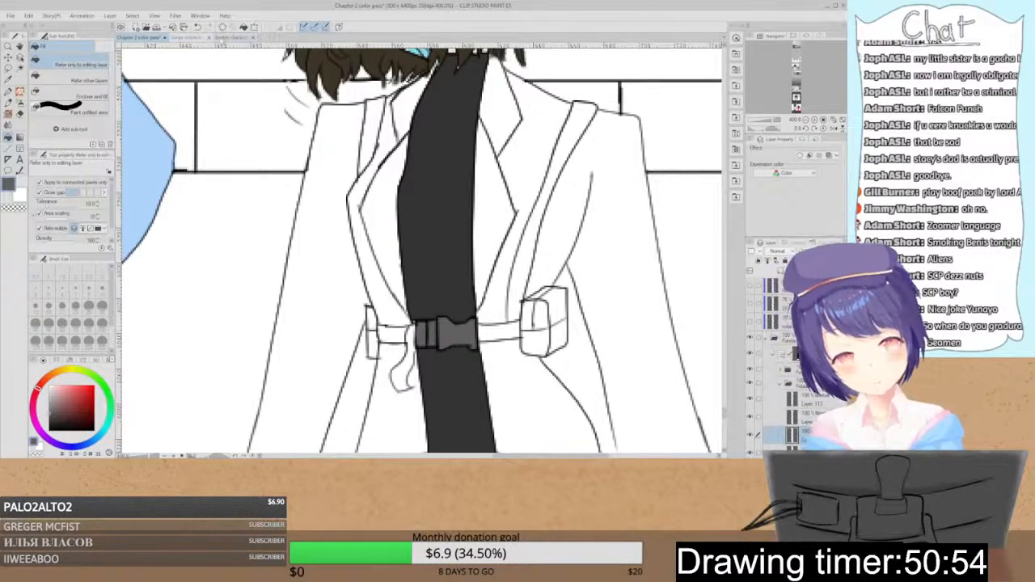
# - Consult the masked character's design sheet and fill the belt, its hanging strap end and both shoulder straps dark grey
pyautogui.click(232, 37)
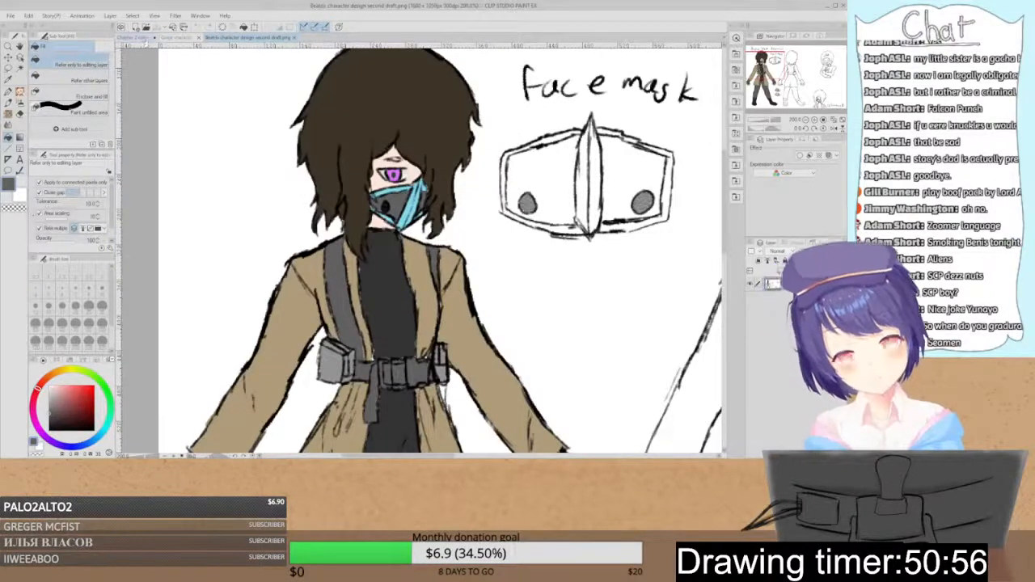
pyautogui.click(142, 38)
pyautogui.click(403, 371)
pyautogui.click(389, 334)
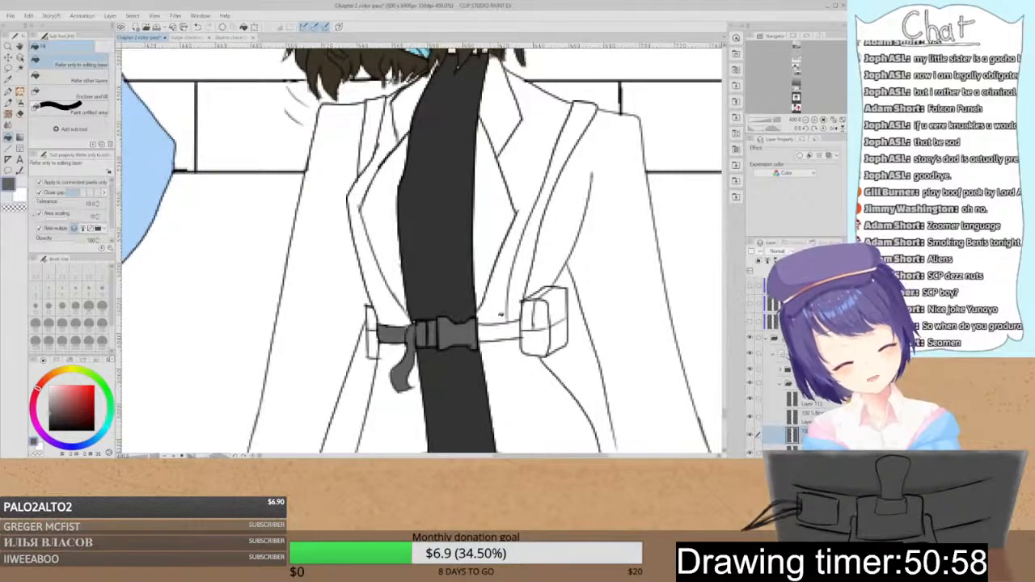
pyautogui.click(501, 330)
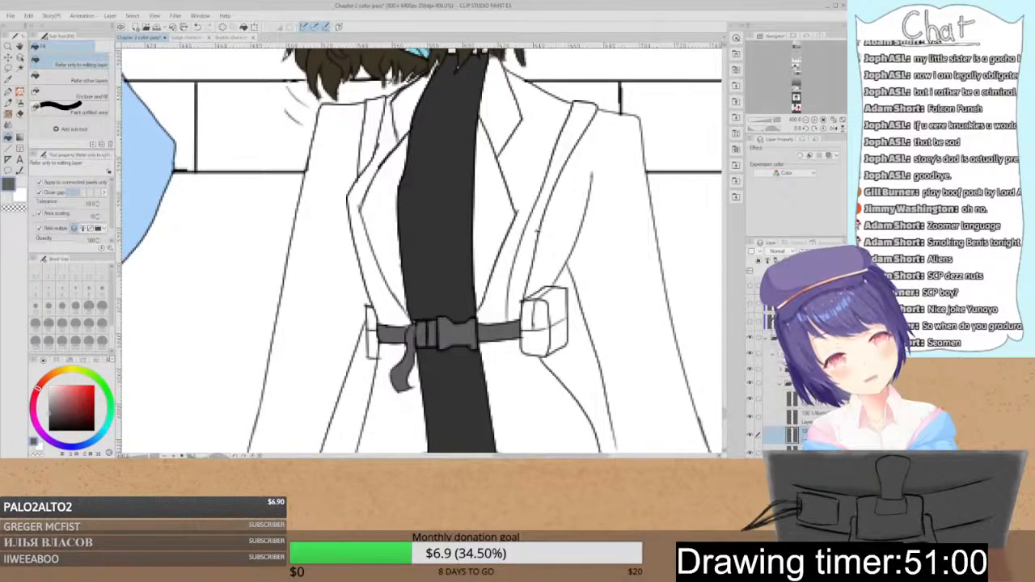
pyautogui.click(536, 238)
pyautogui.click(368, 115)
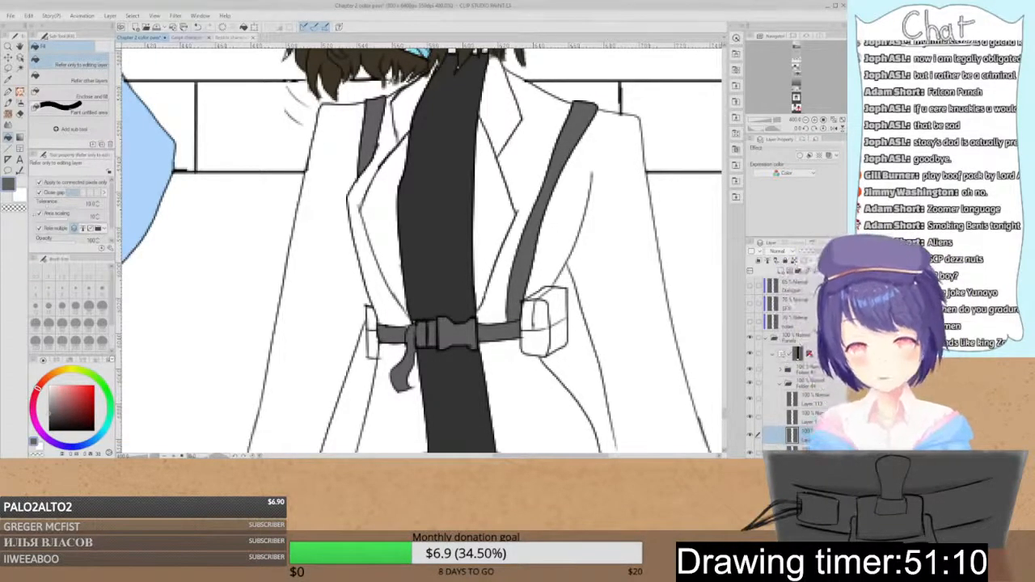
# - Sample the lighter grey of the pouches from the design sheet and fill every face of both belt pouches
pyautogui.click(235, 37)
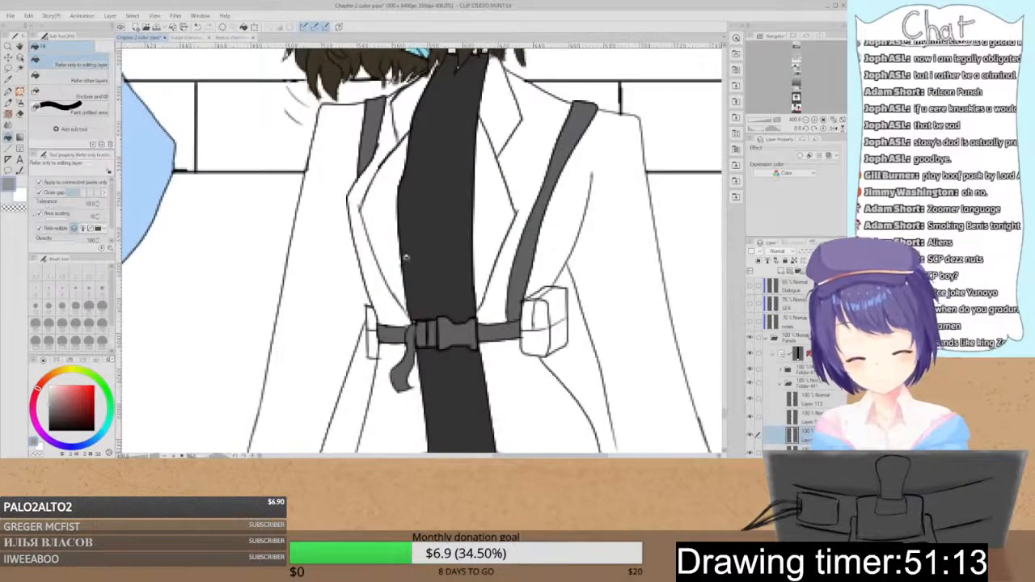
pyautogui.click(373, 320)
pyautogui.click(376, 334)
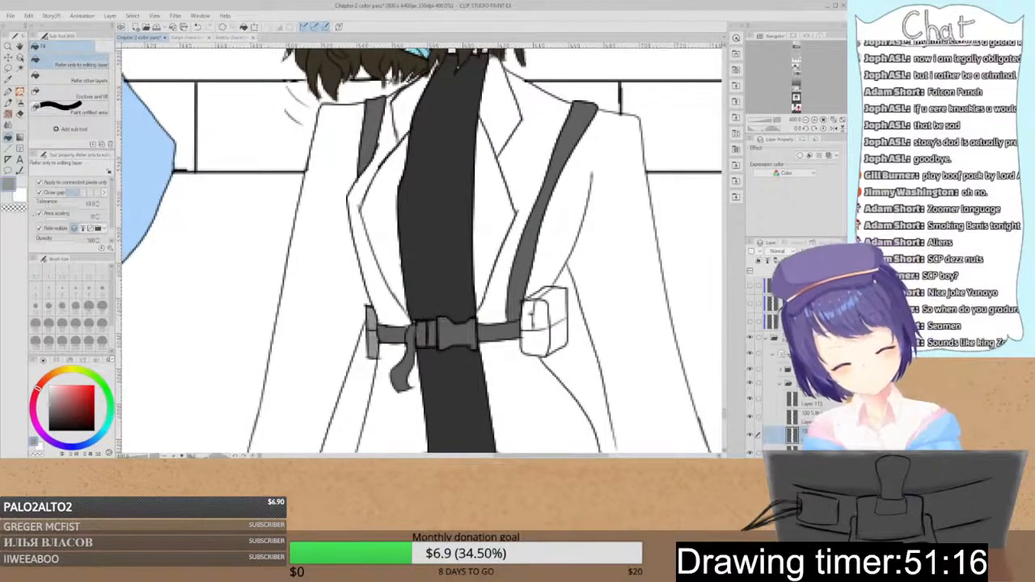
pyautogui.click(528, 315)
pyautogui.click(540, 315)
pyautogui.click(535, 343)
pyautogui.click(556, 312)
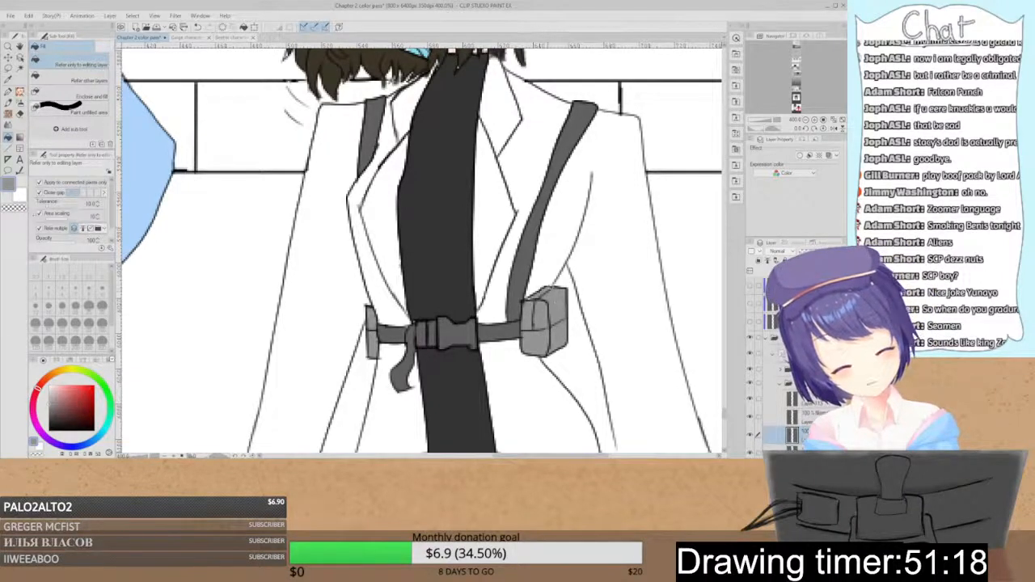
pyautogui.press('p')
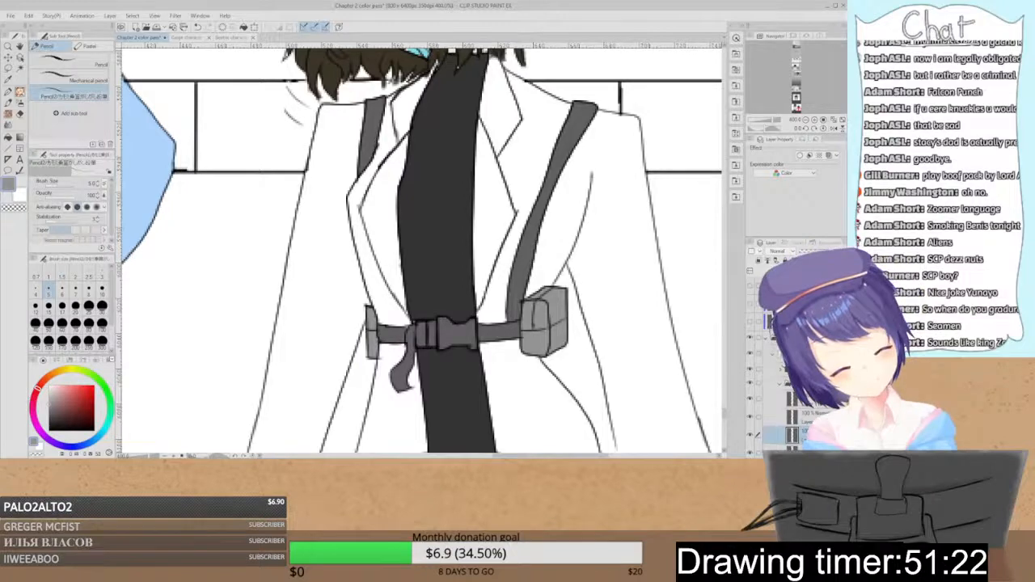
# - Check the colour layers' visibility, select the shirt colour layer, and sample the coat's tan from the design sheet for the Chapter 2 page
pyautogui.scroll(-2, 768, 396)
pyautogui.click(750, 395)
pyautogui.click(750, 395)
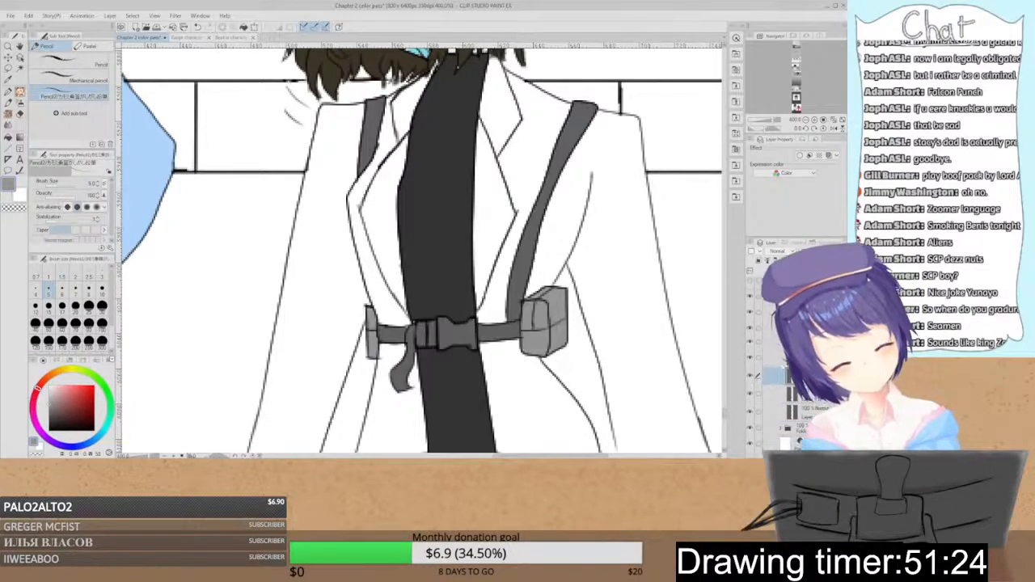
pyautogui.click(751, 410)
pyautogui.click(750, 410)
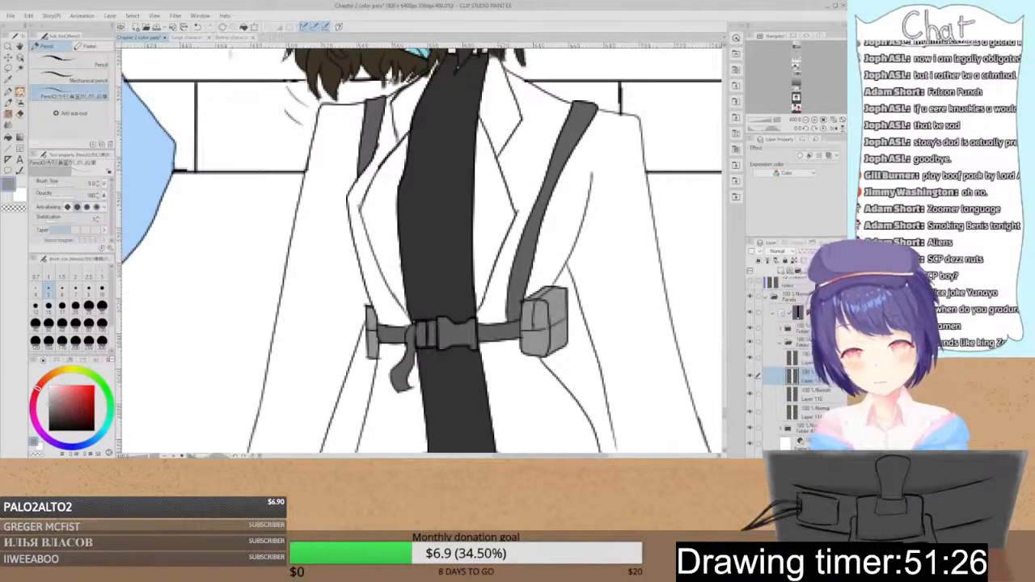
pyautogui.click(240, 38)
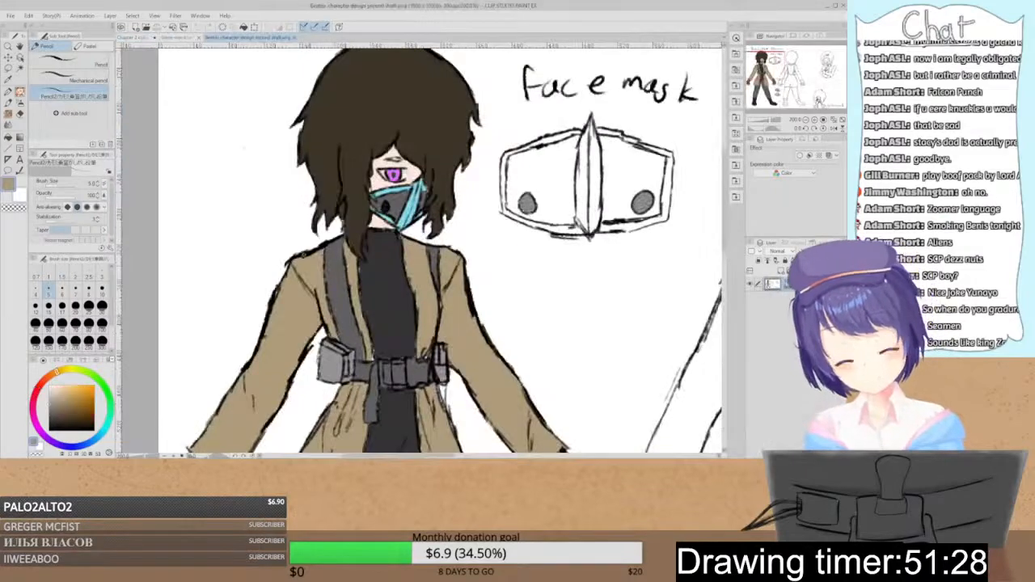
pyautogui.click(138, 38)
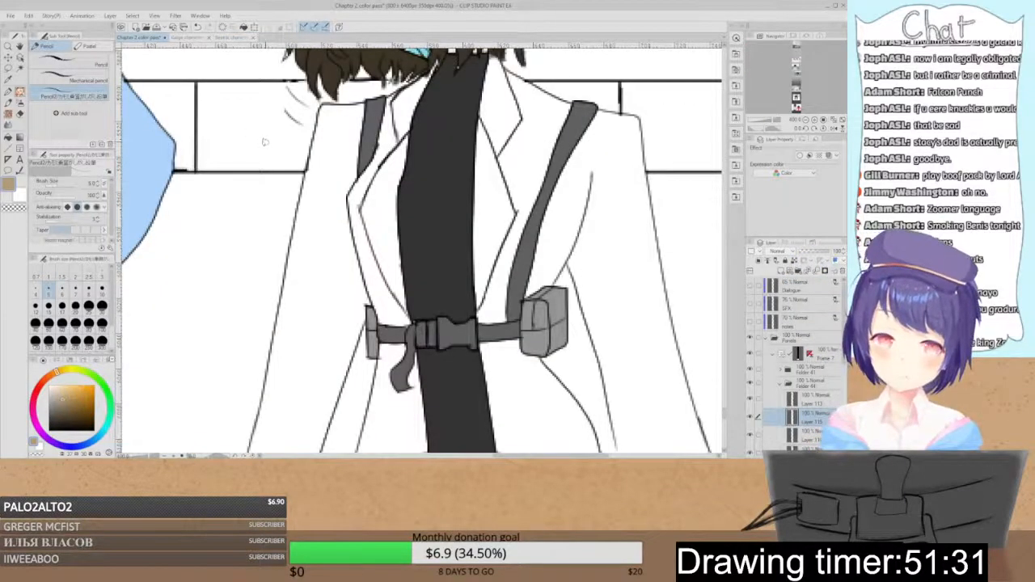
# - Fill the coat's collar, lapels and front panels between the shoulder straps with tan
pyautogui.press('g')
pyautogui.click(402, 114)
pyautogui.click(381, 180)
pyautogui.click(380, 154)
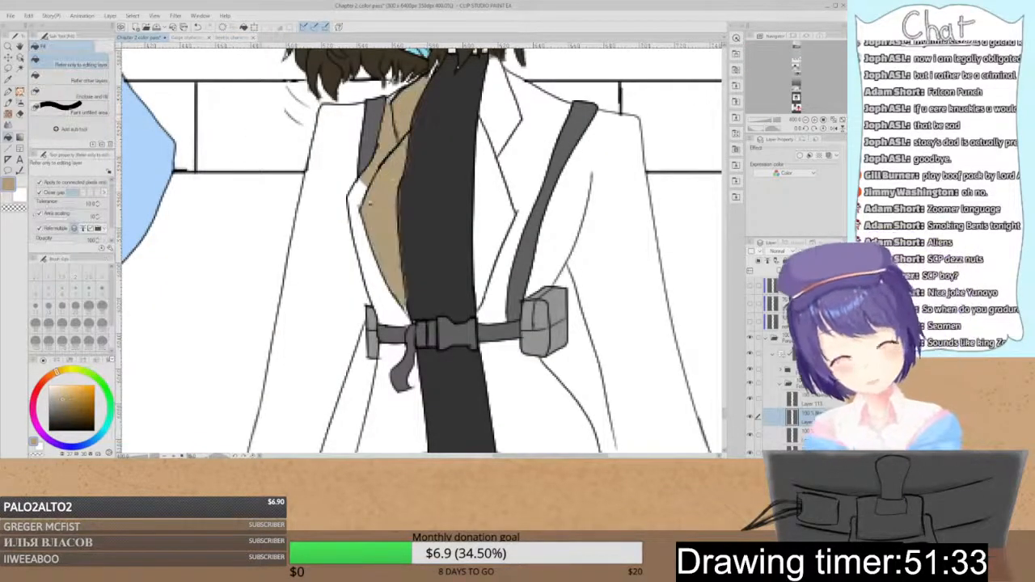
pyautogui.click(356, 193)
pyautogui.click(477, 226)
pyautogui.click(497, 113)
pyautogui.click(550, 151)
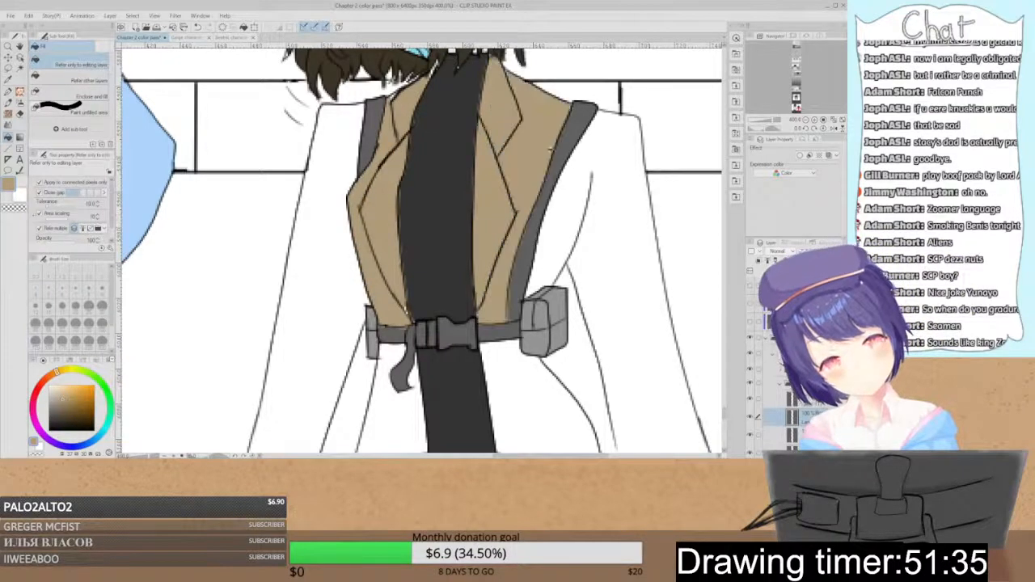
# - Fill both coat sleeves and the coat's lower panels on either side of the shirt with tan
pyautogui.click(571, 196)
pyautogui.click(324, 215)
pyautogui.click(526, 396)
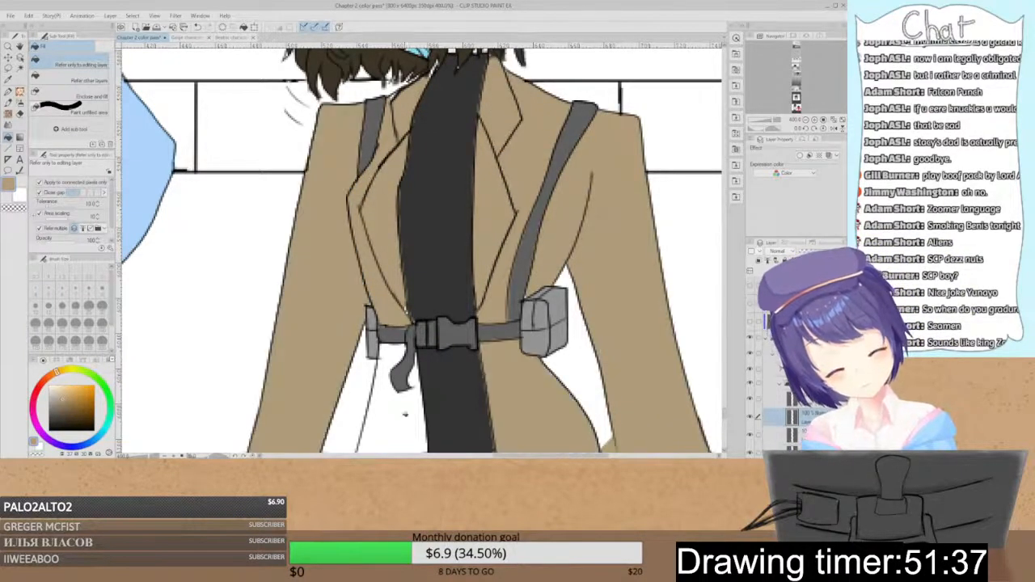
pyautogui.click(384, 412)
pyautogui.press('p')
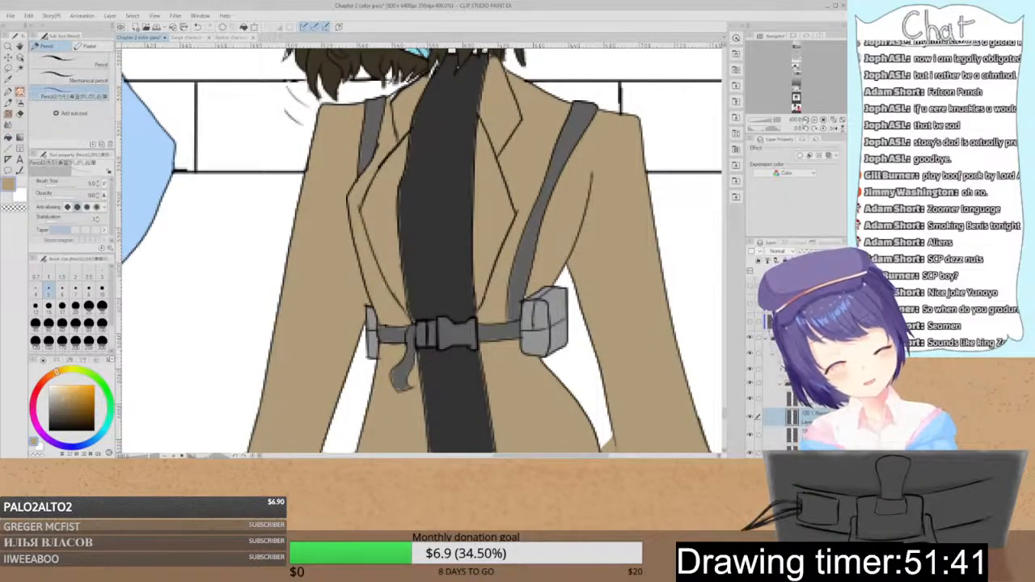
pyautogui.hotkey('ctrl', '-')
pyautogui.hotkey('ctrl', '-')
pyautogui.hotkey('ctrl', '-')
pyautogui.press('^')
pyautogui.press('p')
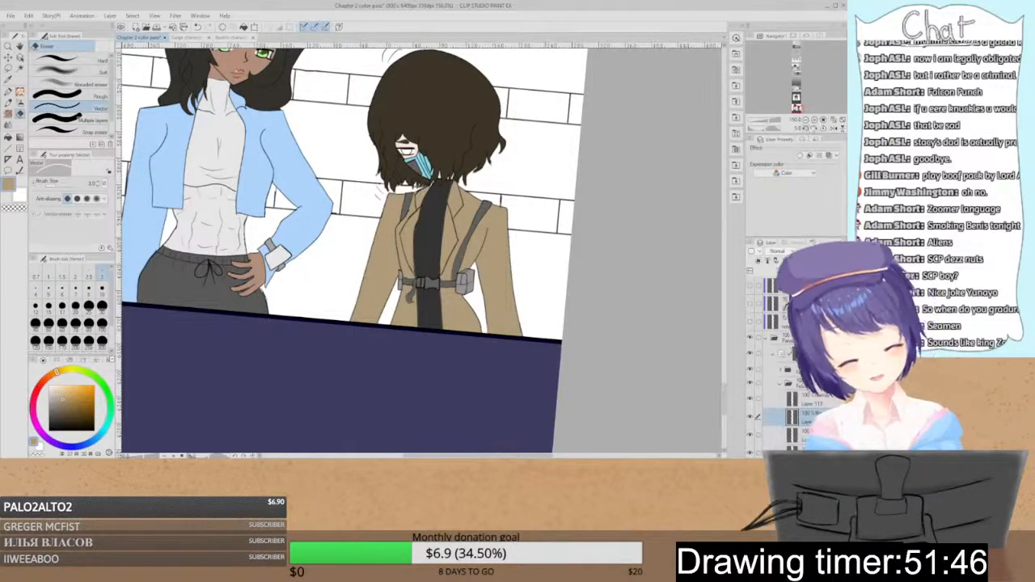
# - Add a new layer folder above the masked character's clothing colours and select a layer in it for colouring the eye
pyautogui.click(806, 128)
pyautogui.click(815, 121)
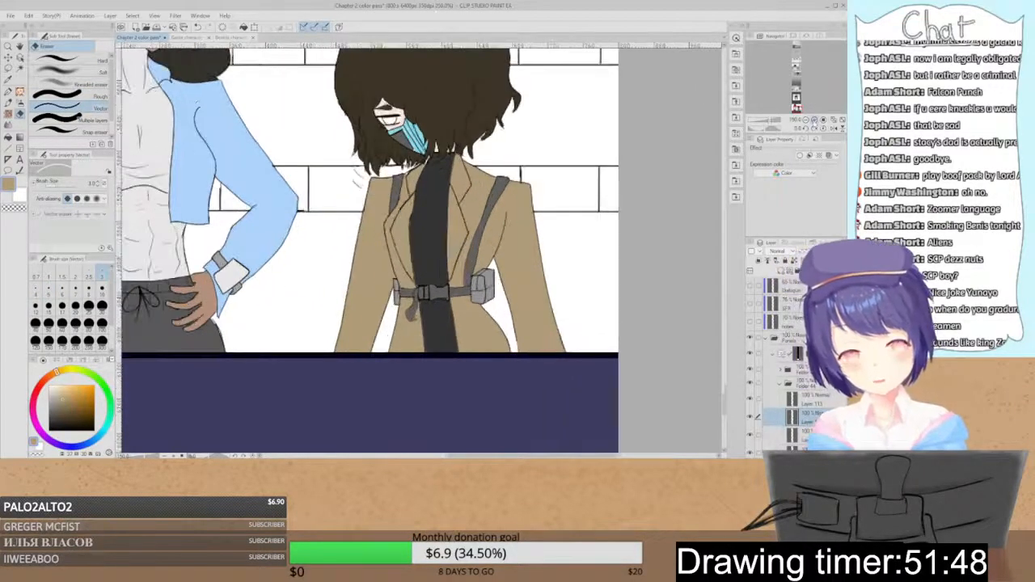
pyautogui.click(814, 120)
pyautogui.press('space')
pyautogui.moveTo(510, 128); pyautogui.dragTo(578, 374)
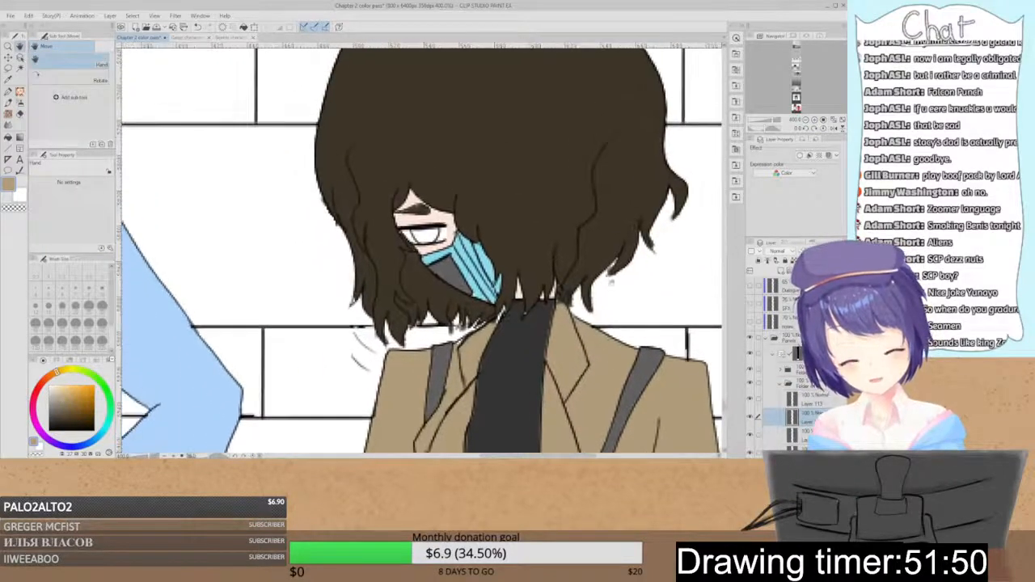
pyautogui.click(814, 122)
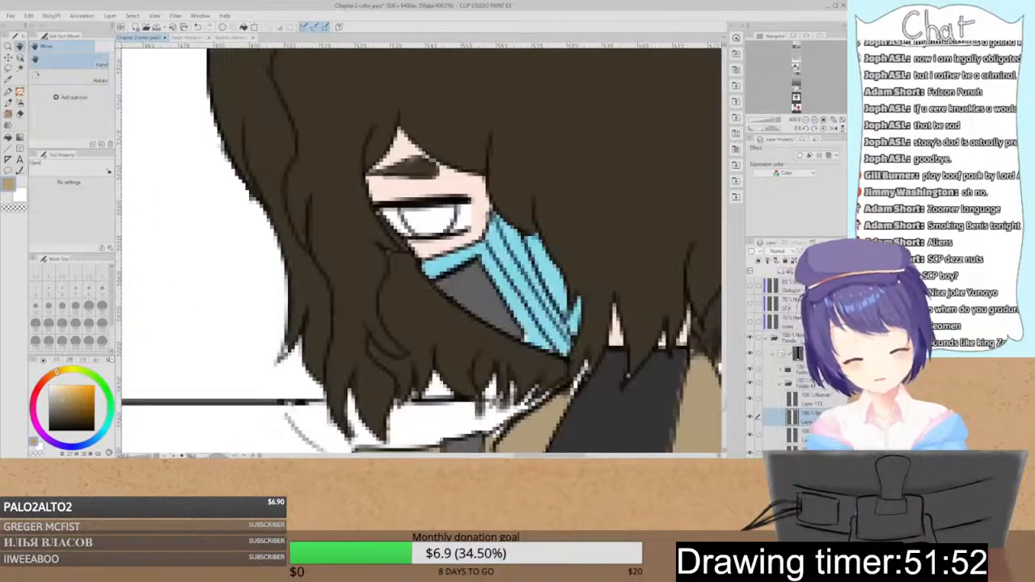
pyautogui.hotkey('ctrl', 'g')
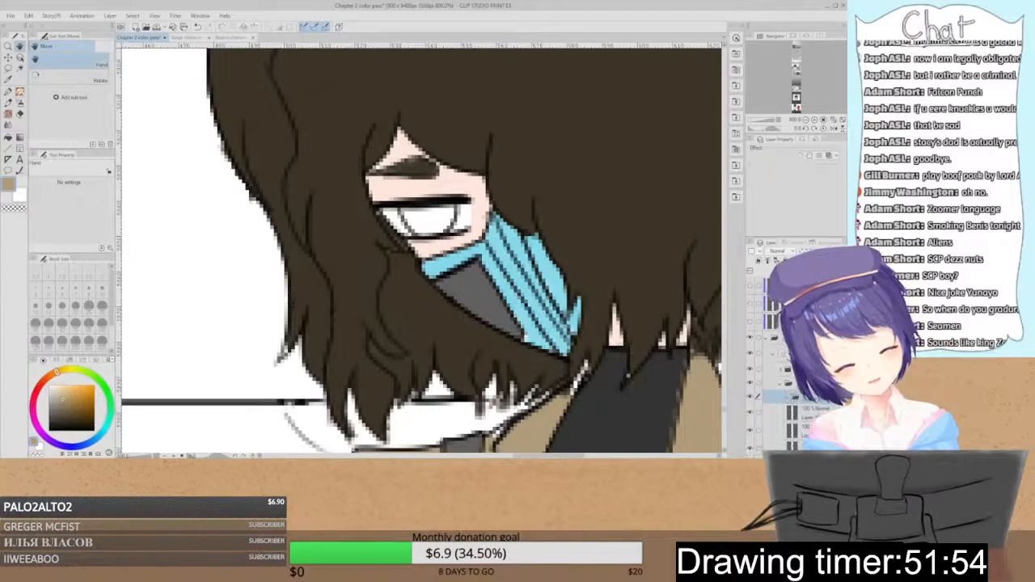
pyautogui.click(808, 412)
# - Choose a near-white colour and paint the white of the masked character's eye with the Pencil
pyautogui.press('b')
pyautogui.click(49, 385)
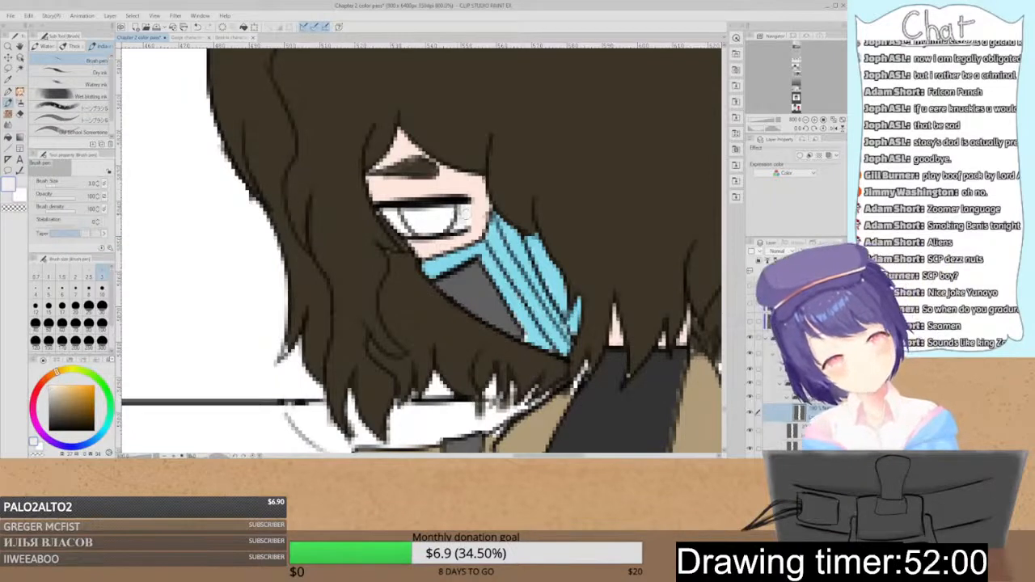
pyautogui.press('p')
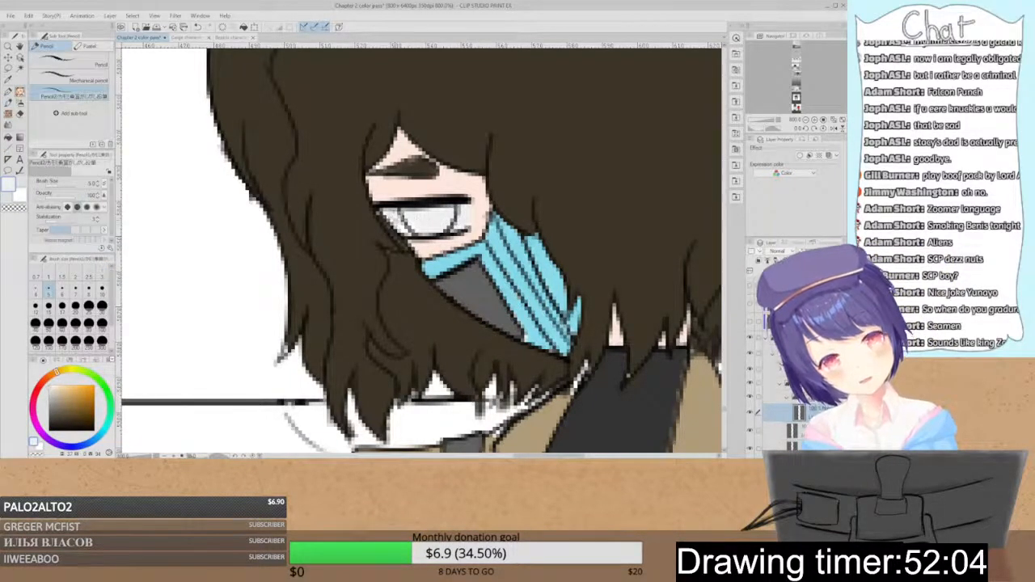
pyautogui.moveTo(451, 200); pyautogui.dragTo(468, 197)
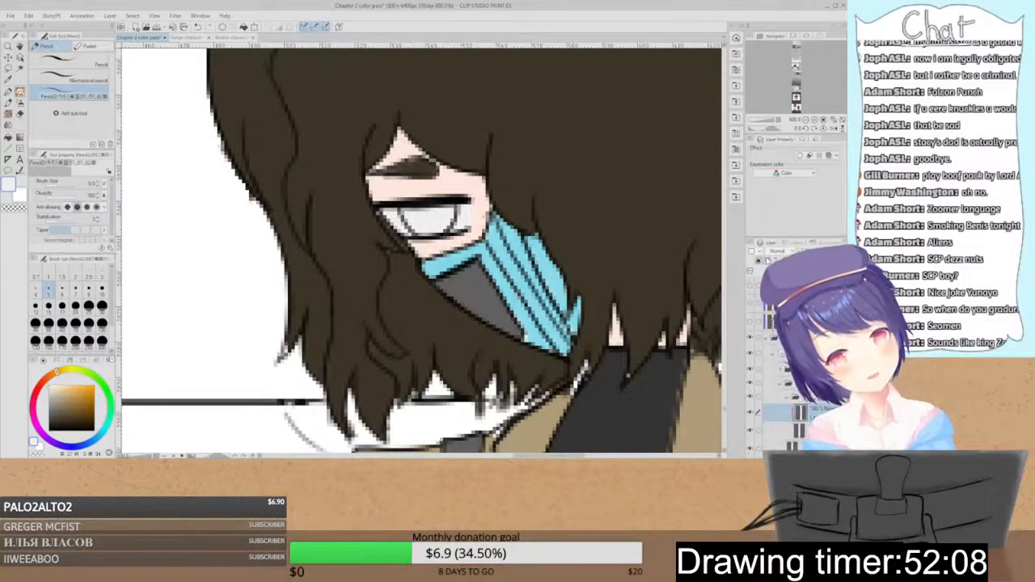
# - Sample the eye's purple from the character design sheet and paint the masked character's iris with it
pyautogui.click(232, 38)
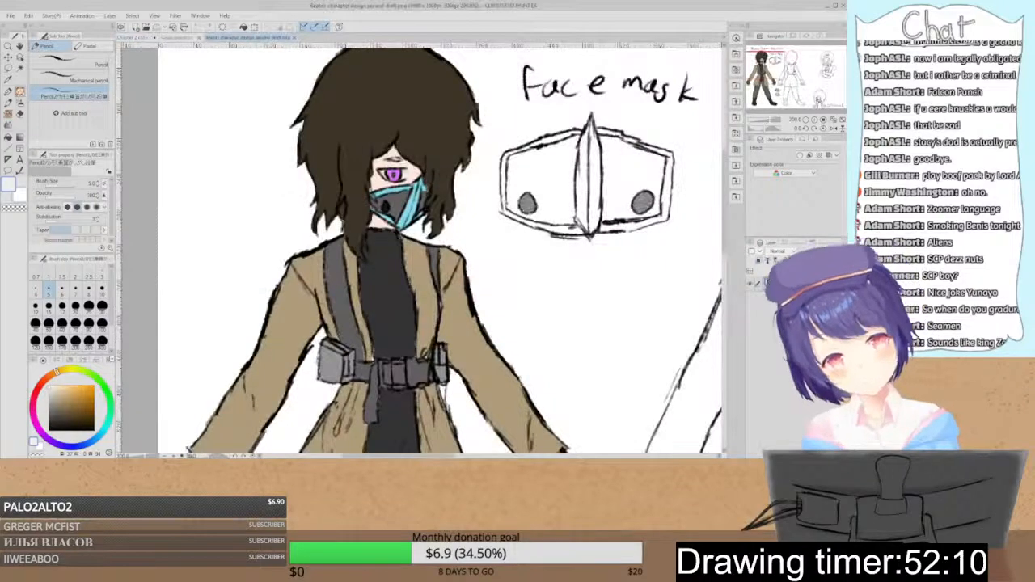
pyautogui.keyDown('alt'); pyautogui.click(393, 172); pyautogui.keyUp('alt')
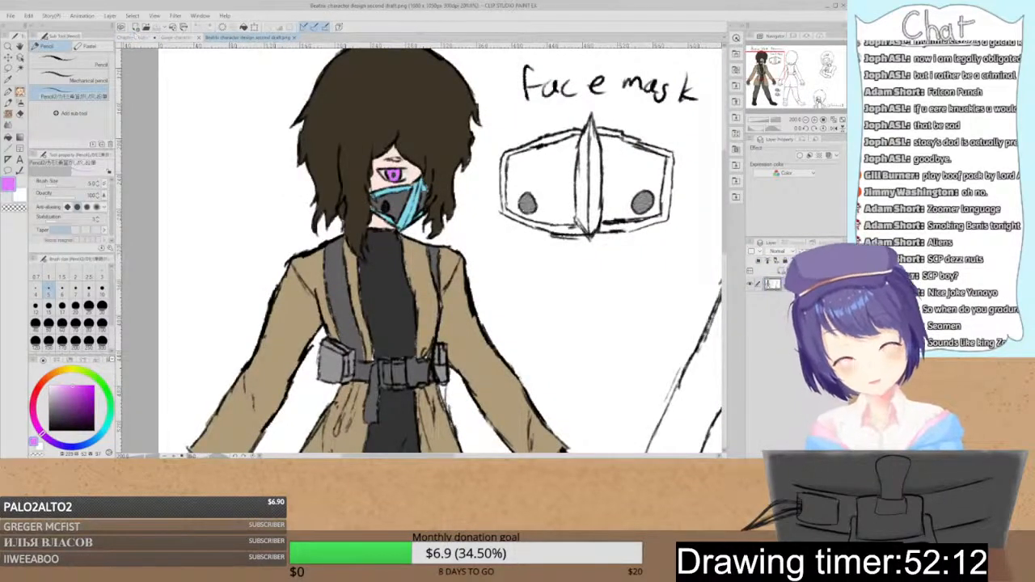
pyautogui.click(139, 37)
pyautogui.moveTo(409, 217)
pyautogui.mouseDown()
pyautogui.moveTo(404, 209)
pyautogui.moveTo(448, 225)
pyautogui.moveTo(408, 206)
pyautogui.mouseUp()
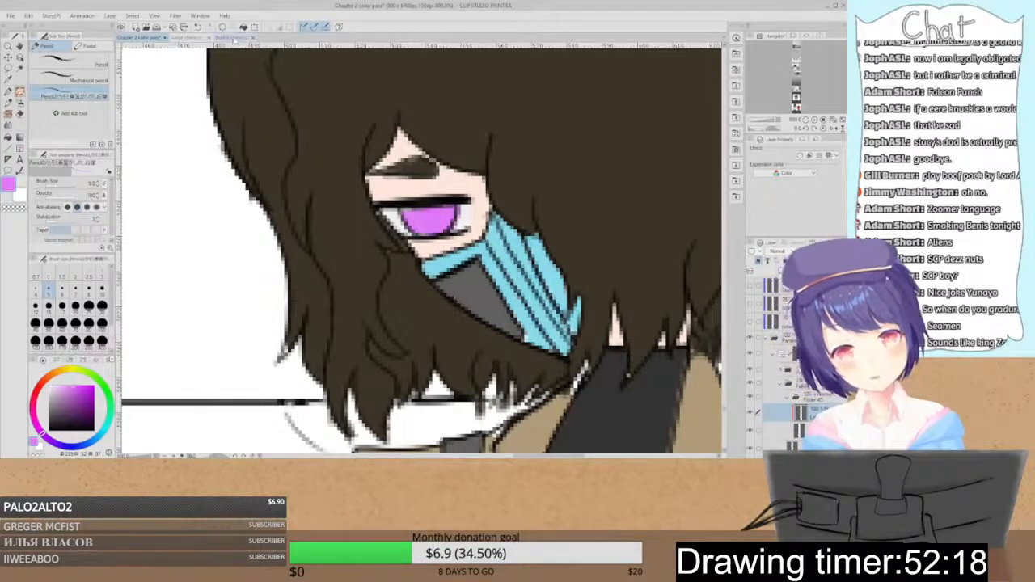
# - Sample the dark pupil colour from the design sheet and paint the pupil inside the purple iris
pyautogui.click(236, 38)
pyautogui.keyDown('alt'); pyautogui.click(392, 174); pyautogui.keyUp('alt')
pyautogui.keyDown('alt'); pyautogui.click(394, 173); pyautogui.keyUp('alt')
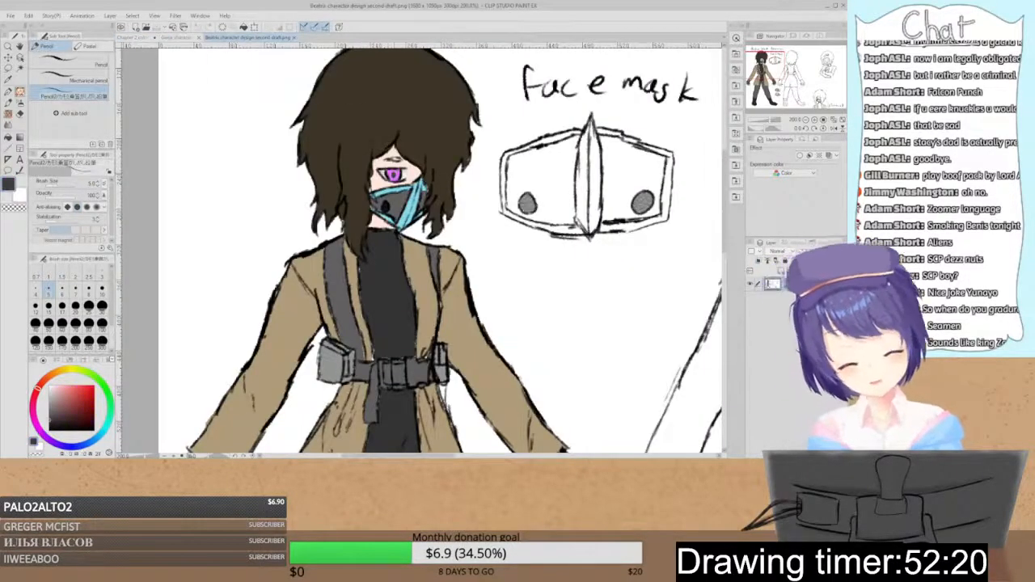
pyautogui.click(137, 37)
pyautogui.moveTo(425, 213); pyautogui.dragTo(421, 216)
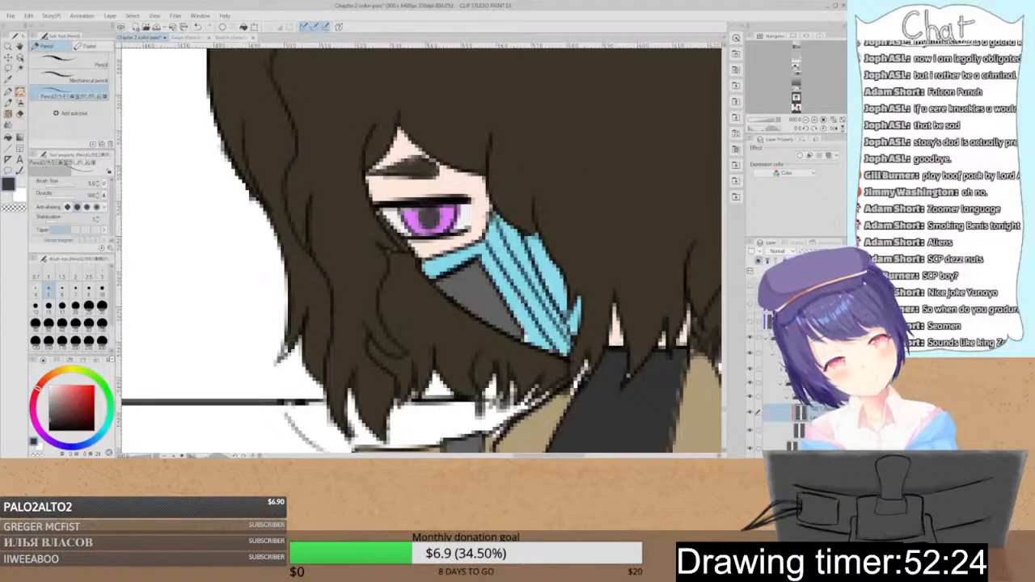
# - Collapse the masked character's layer folders and add a new layer beneath them for the brick wall
pyautogui.click(805, 120)
pyautogui.click(806, 119)
pyautogui.click(805, 120)
pyautogui.click(814, 119)
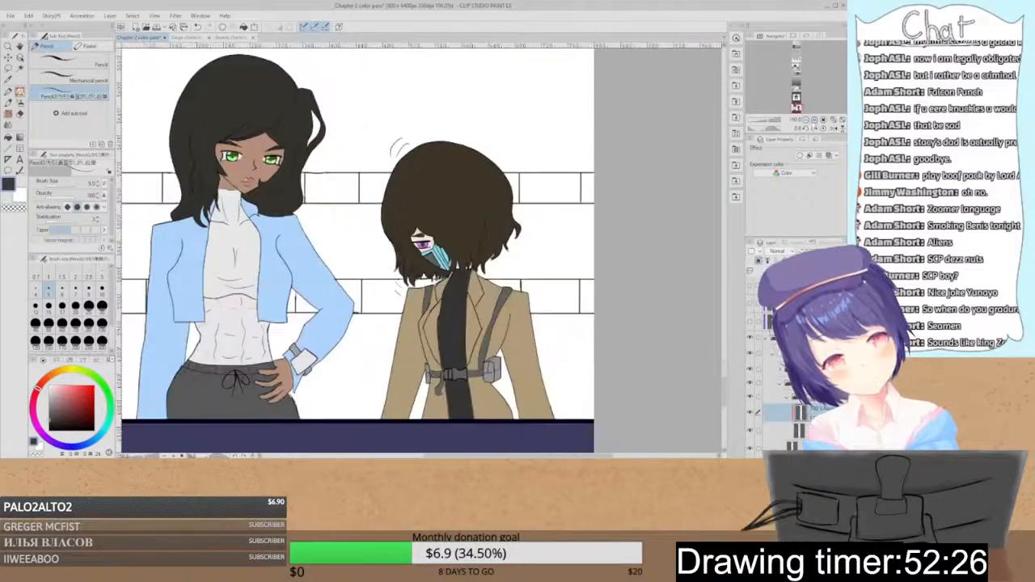
pyautogui.click(805, 120)
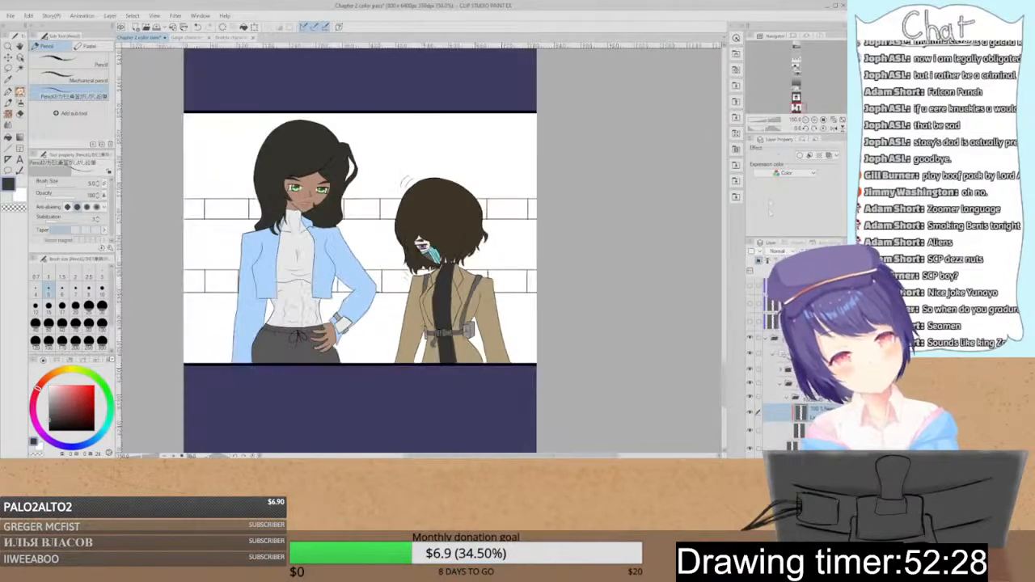
pyautogui.click(786, 396)
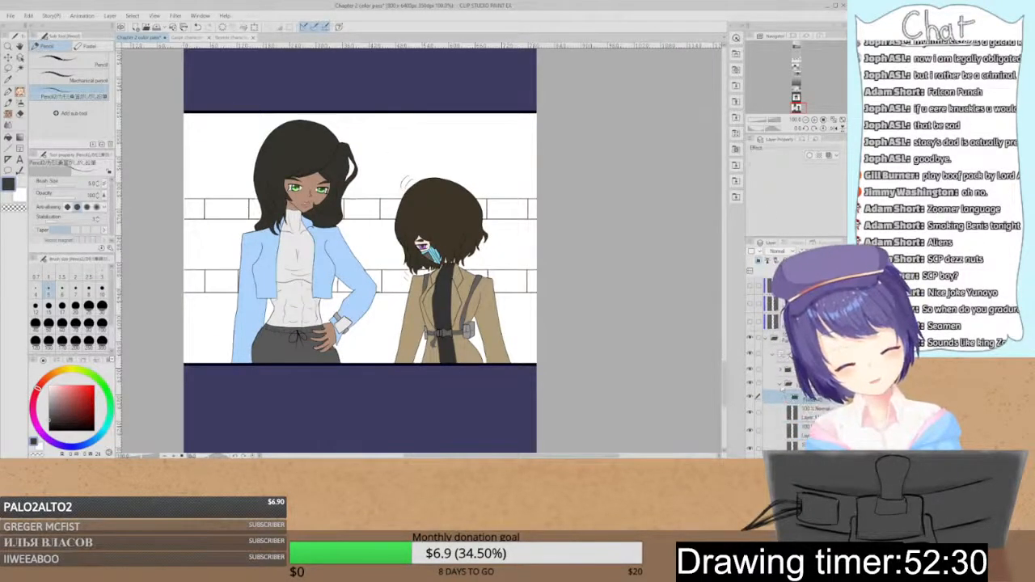
pyautogui.click(793, 412)
pyautogui.hotkey('ctrl', 'shift', 'n')
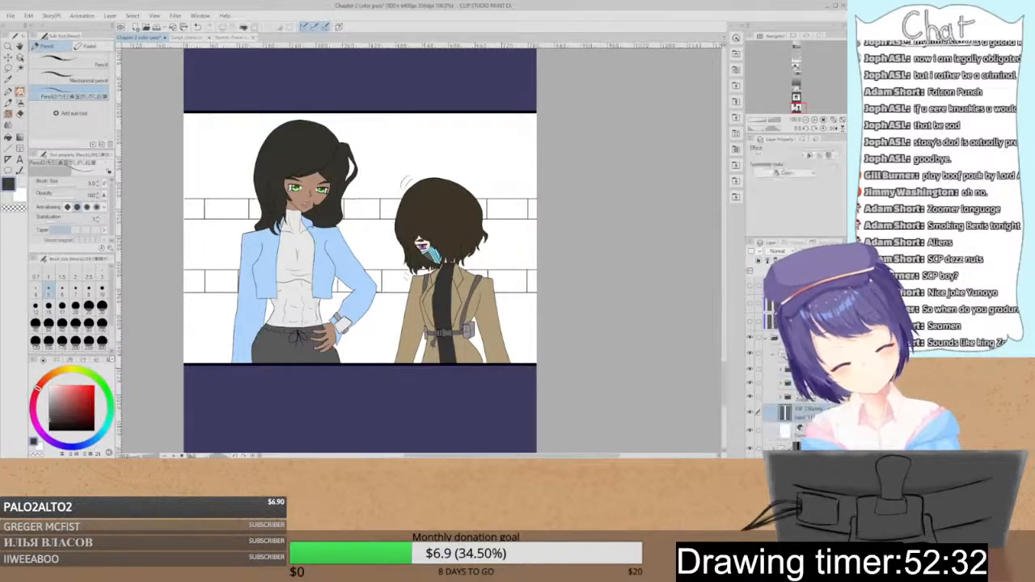
# - Examine the Chapter 1 part 2 comic's coloured panels for a background colour to reuse on the brick wall
pyautogui.click(234, 37)
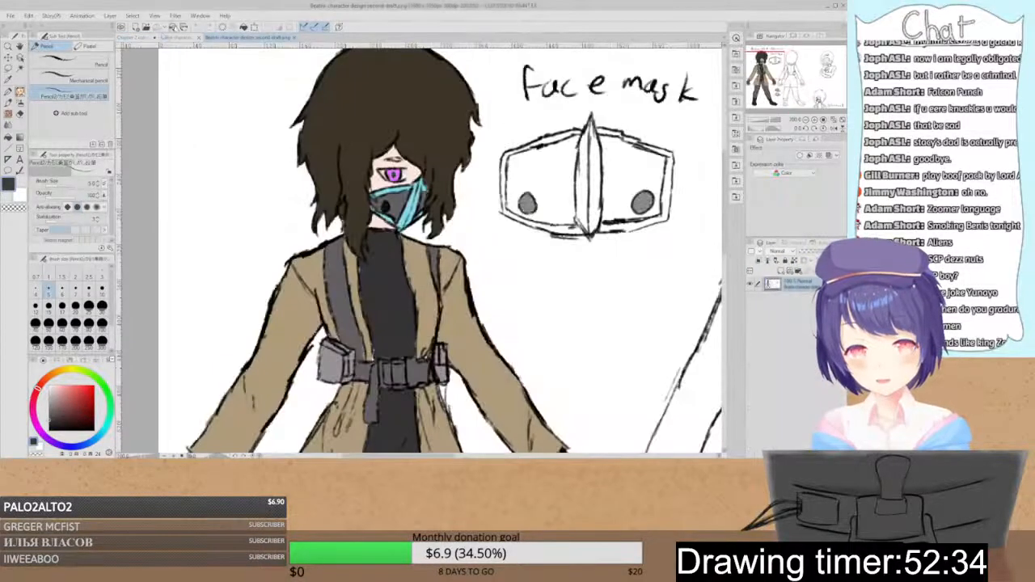
pyautogui.click(139, 37)
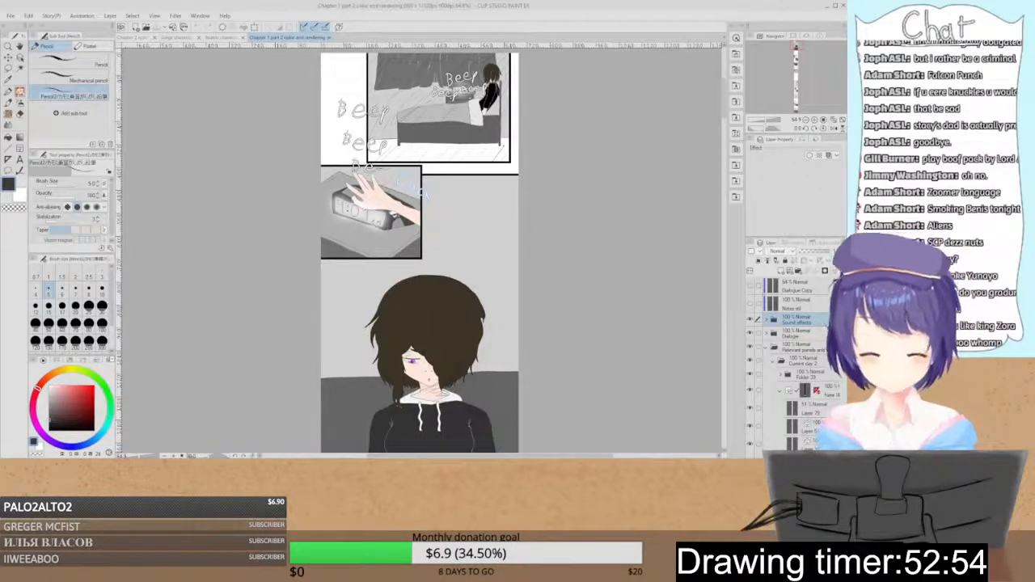
pyautogui.scroll(-10, 420, 250)
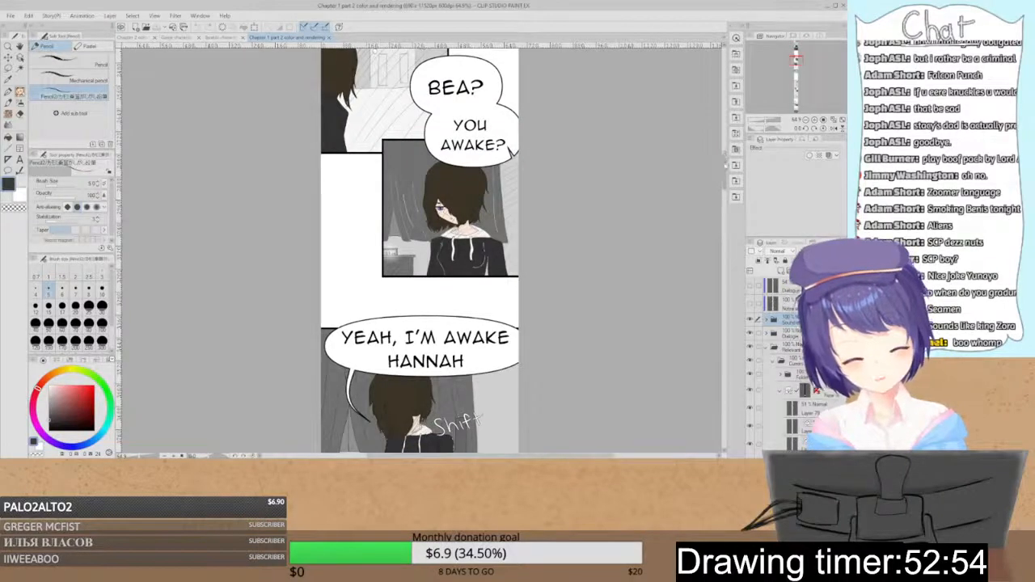
pyautogui.scroll(-10, 421, 251)
pyautogui.scroll(-12, 420, 251)
pyautogui.scroll(14, 420, 251)
pyautogui.scroll(-6, 420, 251)
pyautogui.scroll(-8, 421, 251)
pyautogui.scroll(5, 420, 250)
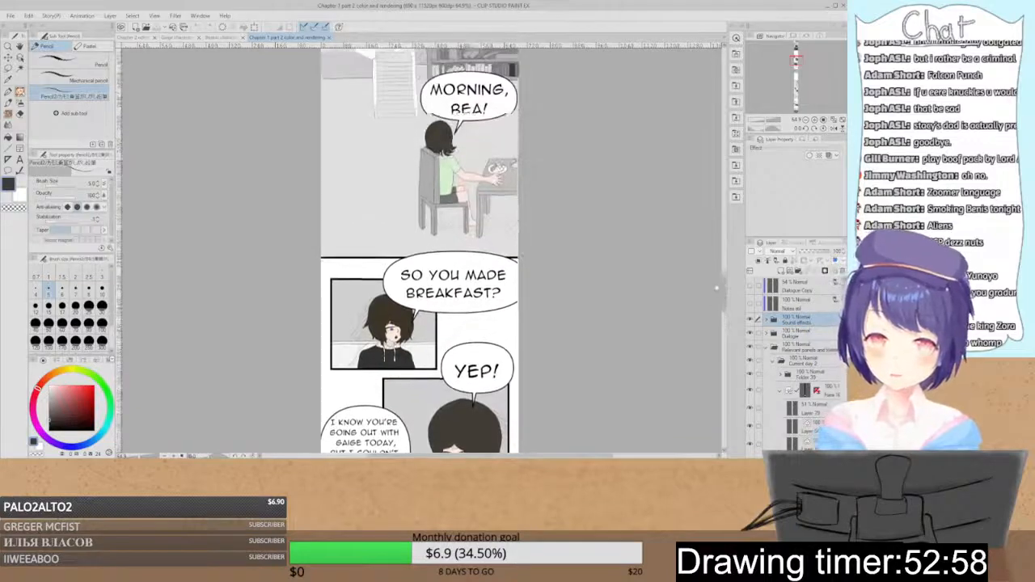
pyautogui.scroll(-10, 720, 276)
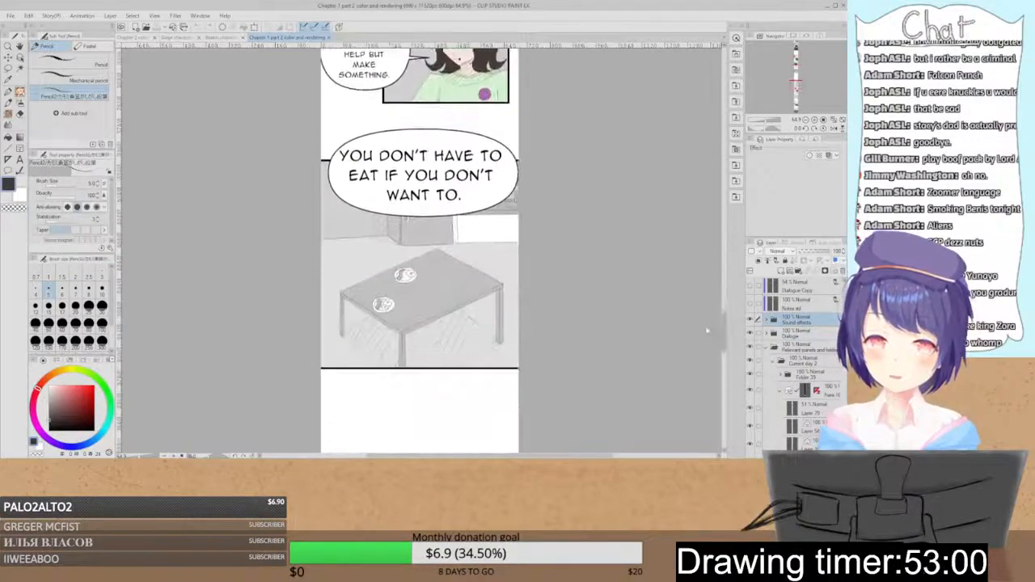
pyautogui.scroll(-5, 705, 343)
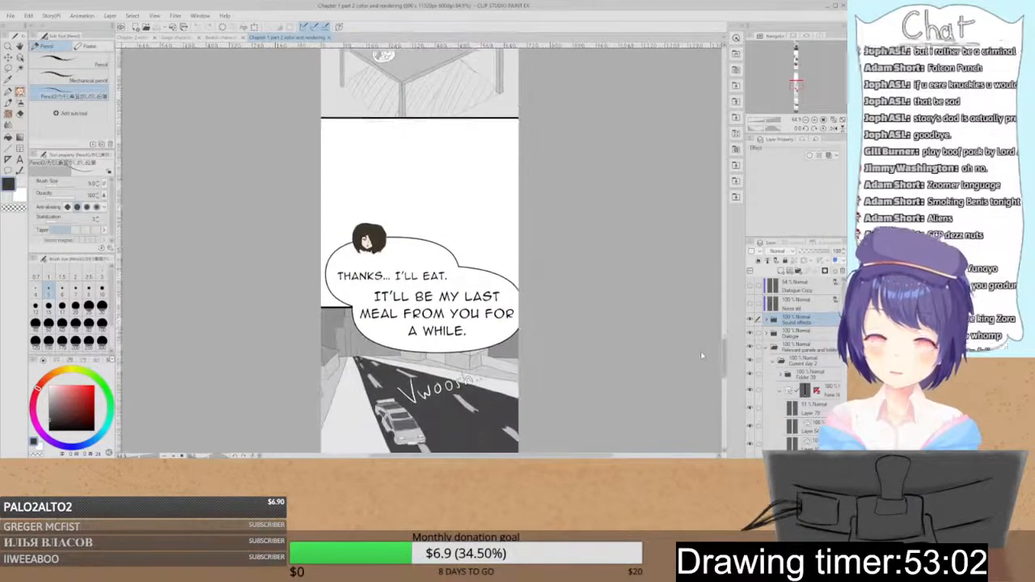
pyautogui.scroll(-4, 701, 360)
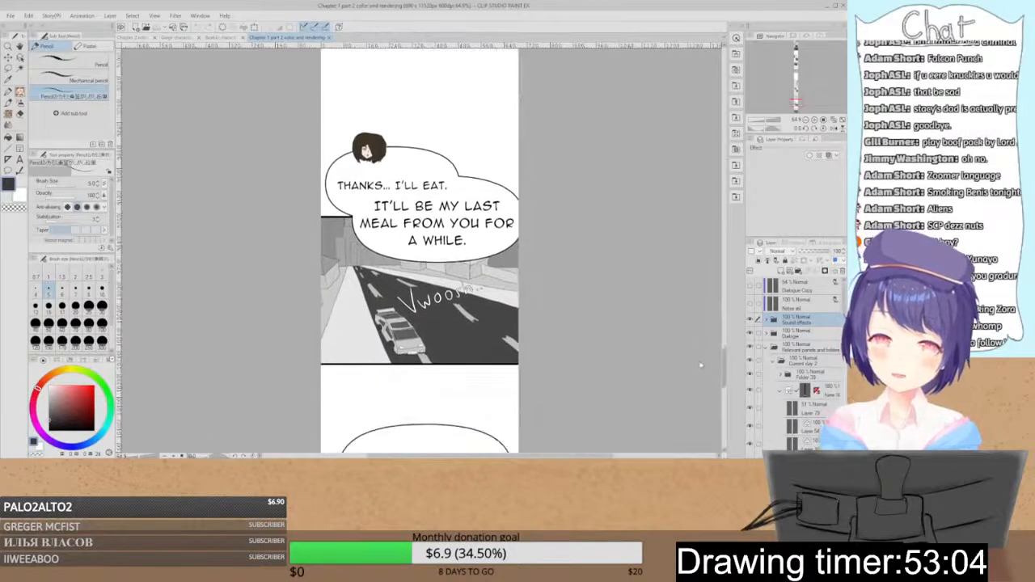
pyautogui.scroll(-6, 698, 368)
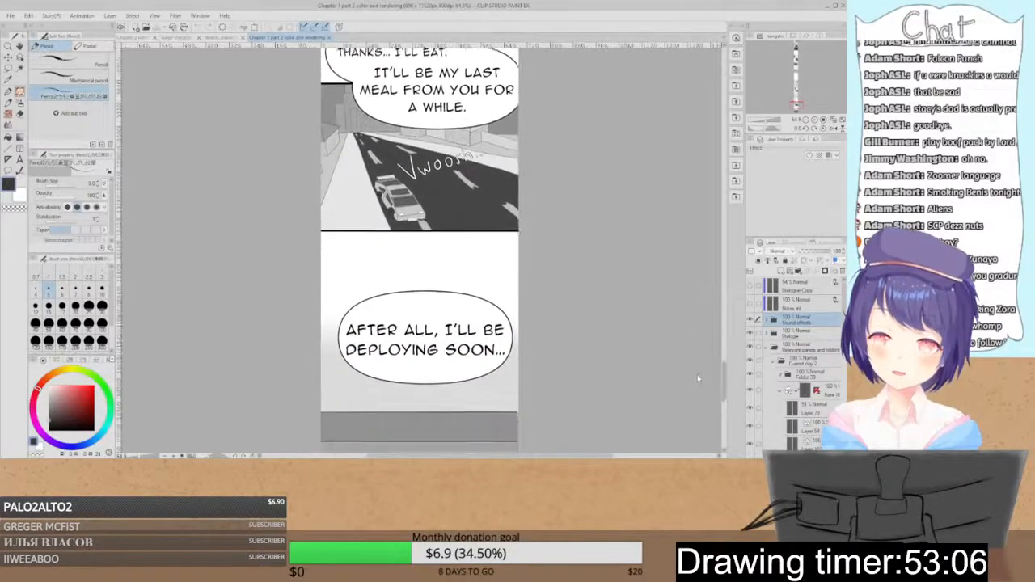
pyautogui.scroll(5, 693, 392)
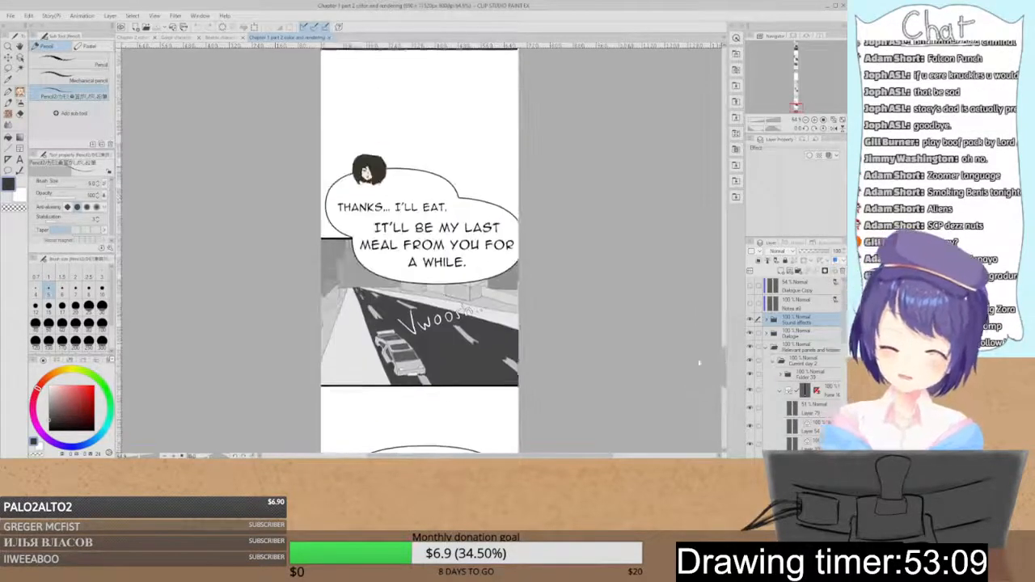
# - Sample the light grey from Chapter 1's street panel and fill the bricks in the Chapter 2 wall's two rows with it
pyautogui.keyDown('alt'); pyautogui.click(364, 253); pyautogui.keyUp('alt')
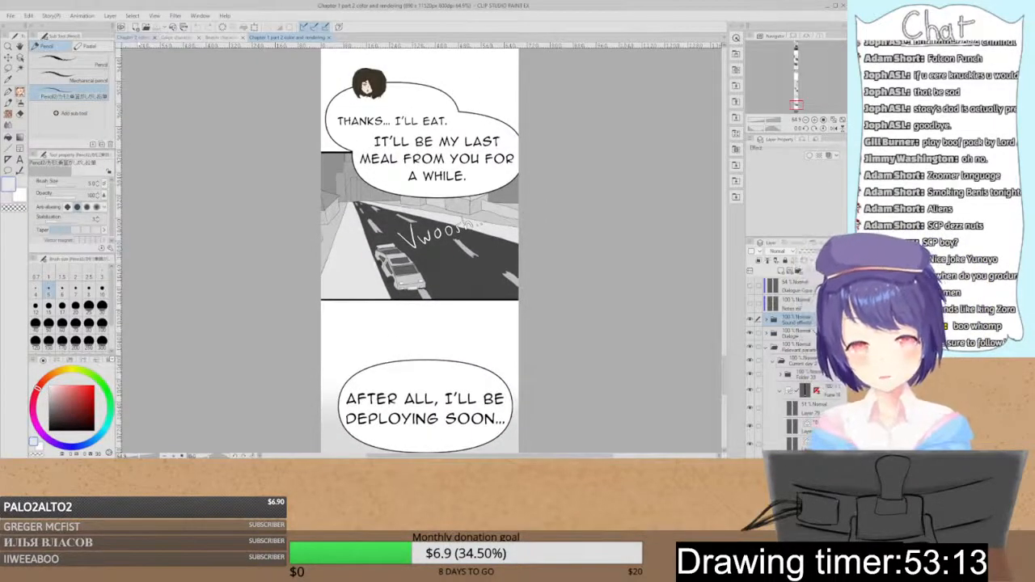
pyautogui.click(135, 37)
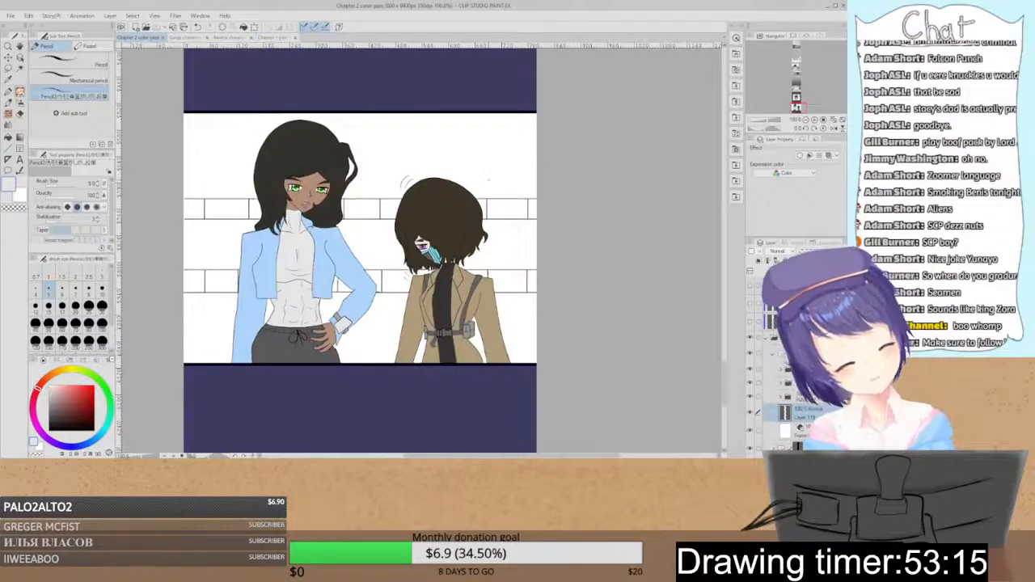
pyautogui.press('g')
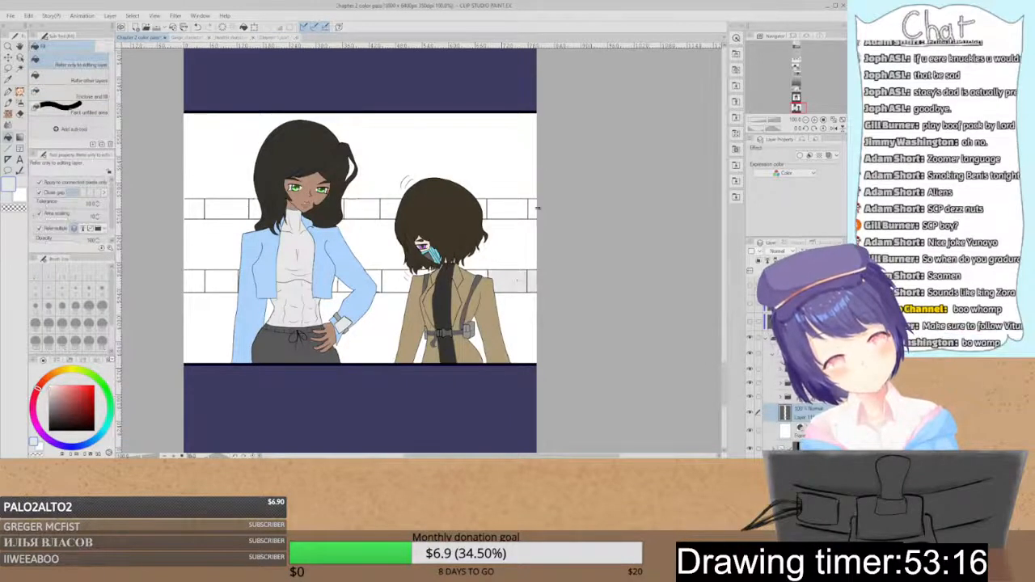
pyautogui.click(508, 205)
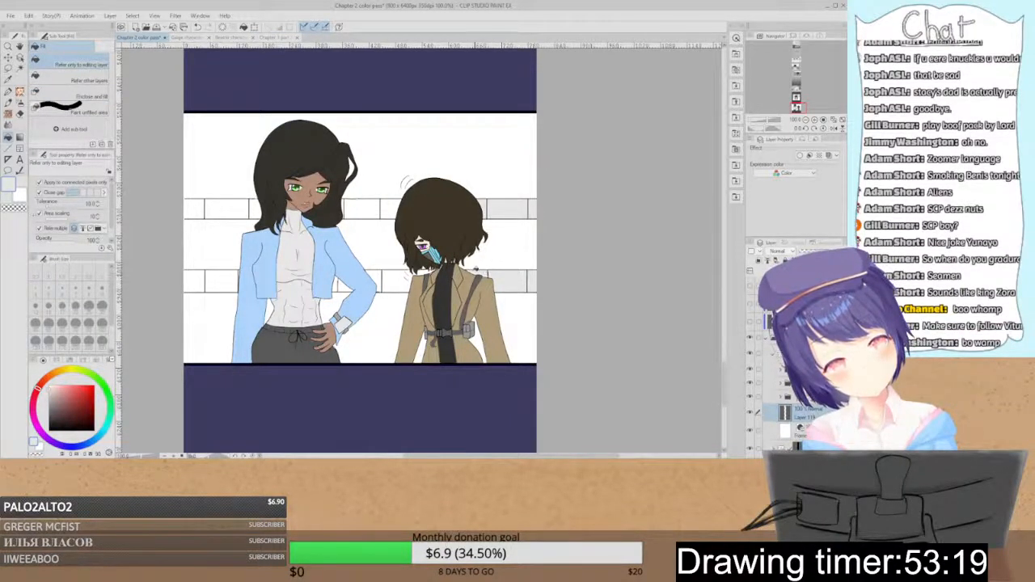
pyautogui.click(394, 281)
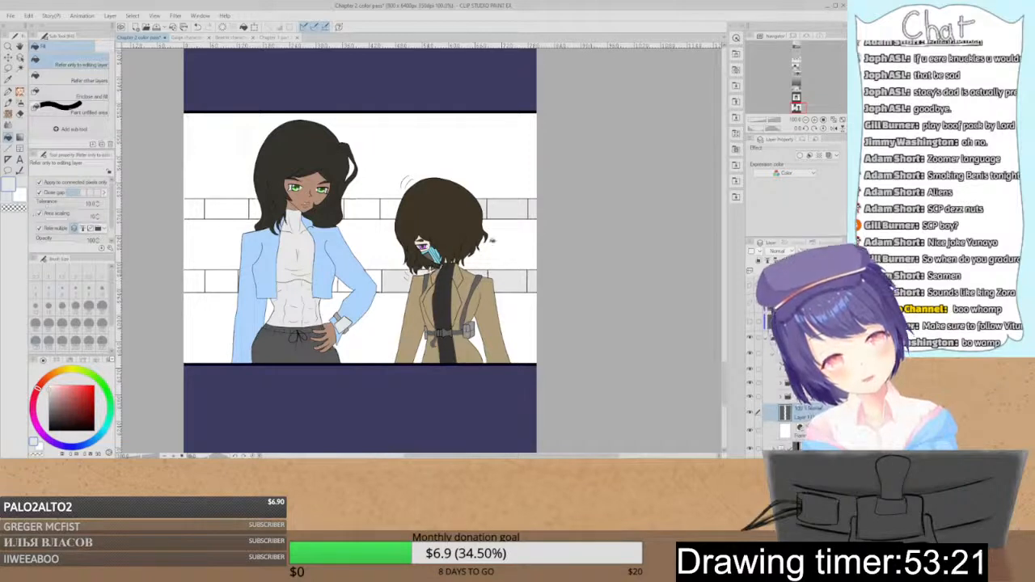
pyautogui.click(369, 210)
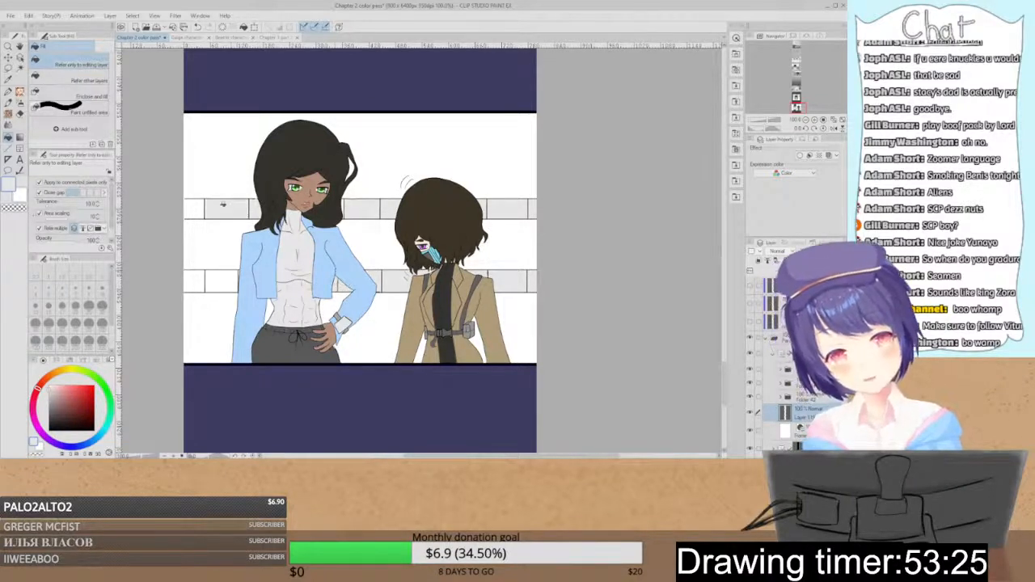
pyautogui.click(233, 207)
pyautogui.click(224, 283)
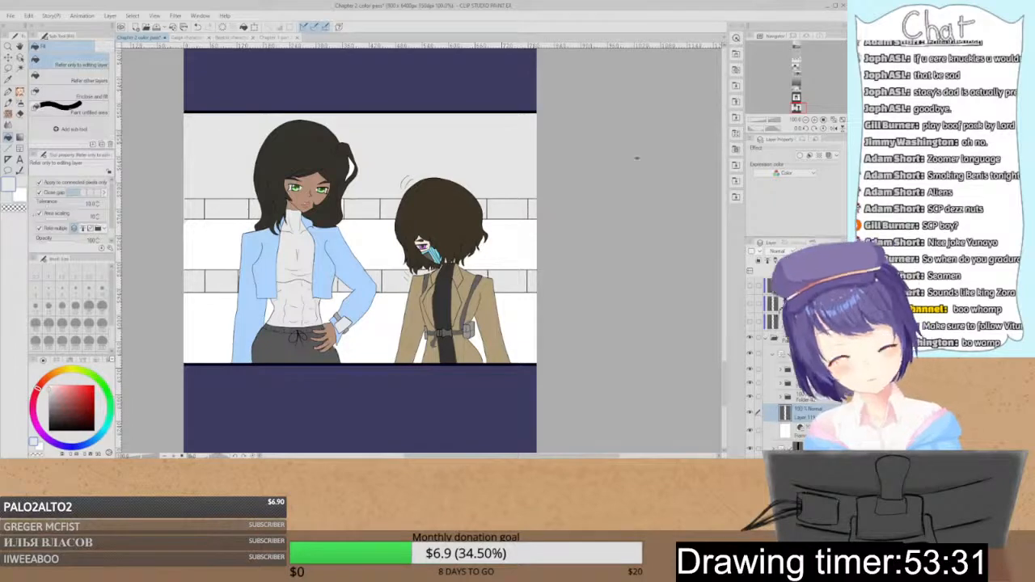
# - Undo the last three fills on the brick wall
pyautogui.hotkey('ctrl', '+')
pyautogui.moveTo(252, 199); pyautogui.dragTo(603, 285)
pyautogui.hotkey('ctrl', 'z')
pyautogui.hotkey('ctrl', 'z')
pyautogui.hotkey('ctrl', 'z')
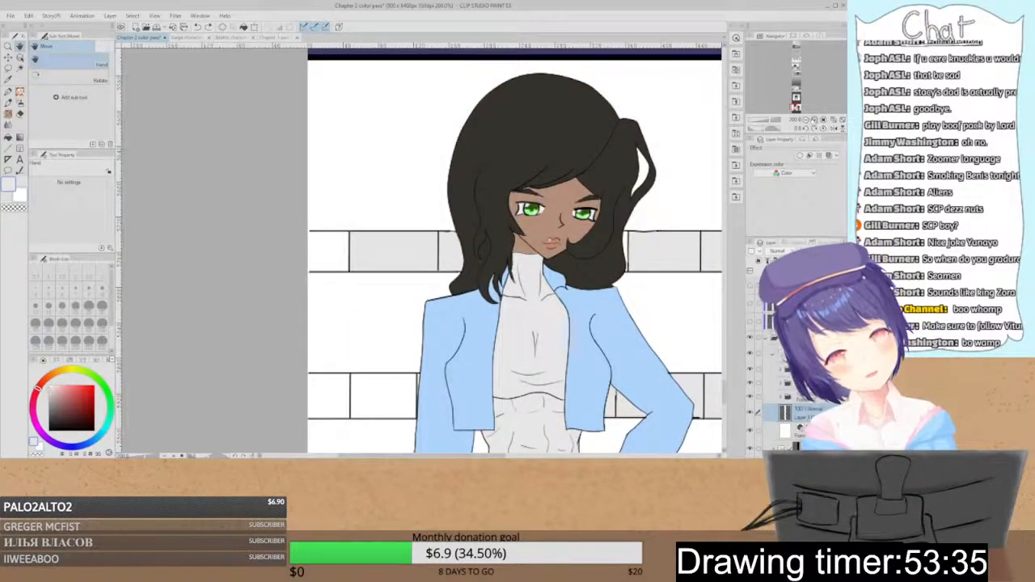
# - Close the gaps in the upper brick row's outlines at the canvas's left edge and fill the end brick light grey
pyautogui.click(814, 119)
pyautogui.click(814, 120)
pyautogui.moveTo(130, 188); pyautogui.dragTo(463, 204)
pyautogui.moveTo(308, 187); pyautogui.dragTo(293, 187)
pyautogui.moveTo(309, 348); pyautogui.dragTo(303, 352)
pyautogui.press('g')
pyautogui.click(380, 274)
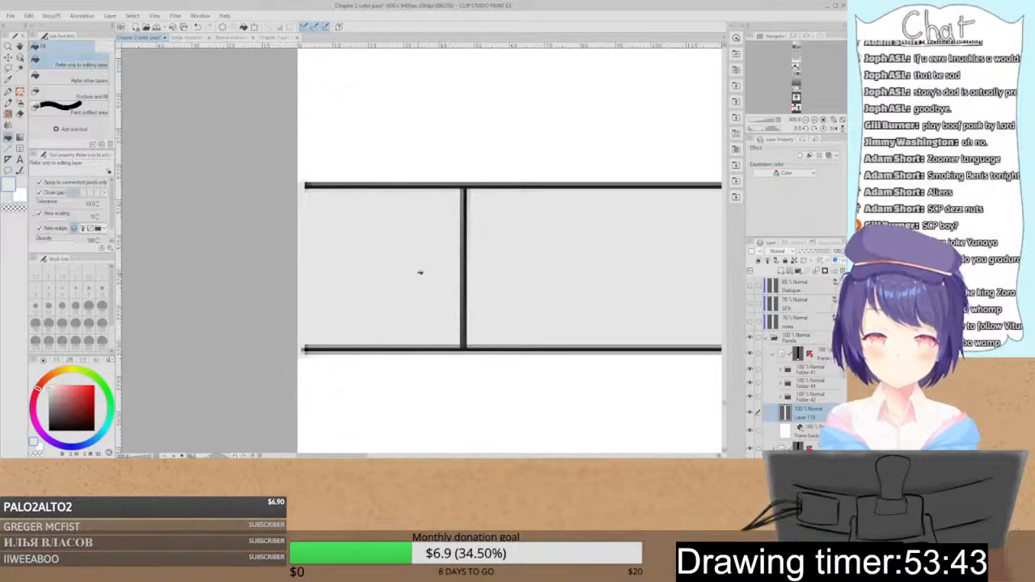
# - Sample a medium grey from Chapter 1's street panel and fill the wall above the upper brick row with it
pyautogui.hotkey('ctrl', '-')
pyautogui.hotkey('ctrl', '-')
pyautogui.hotkey('ctrl', '-')
pyautogui.hotkey('ctrl', '-')
pyautogui.hotkey('ctrl', '-')
pyautogui.hotkey('ctrl', '-')
pyautogui.moveTo(481, 395); pyautogui.dragTo(363, 330)
pyautogui.press('p')
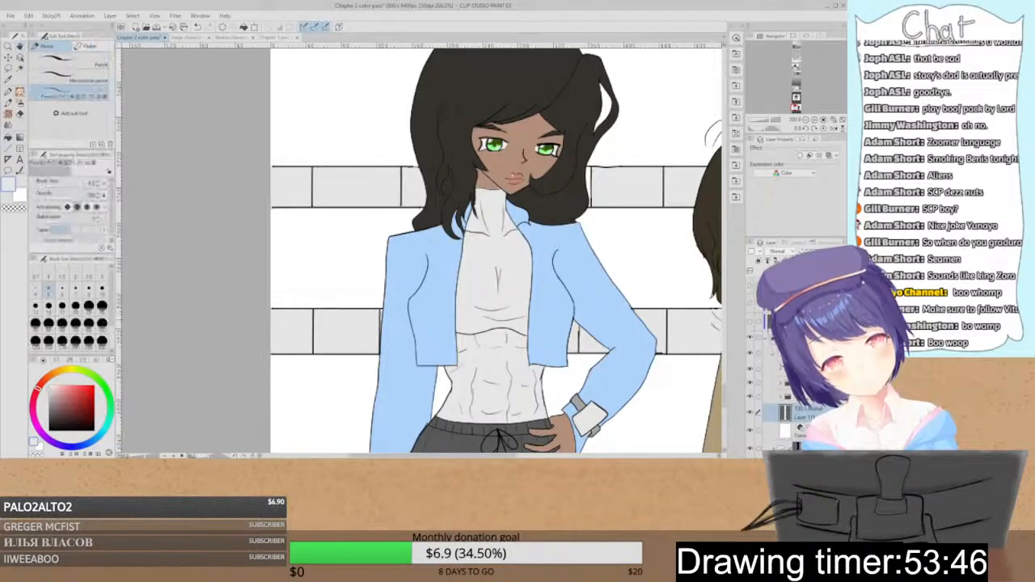
pyautogui.press('space')
pyautogui.moveTo(658, 153); pyautogui.dragTo(501, 251)
pyautogui.hotkey('ctrl', '-')
pyautogui.moveTo(684, 174); pyautogui.dragTo(565, 194)
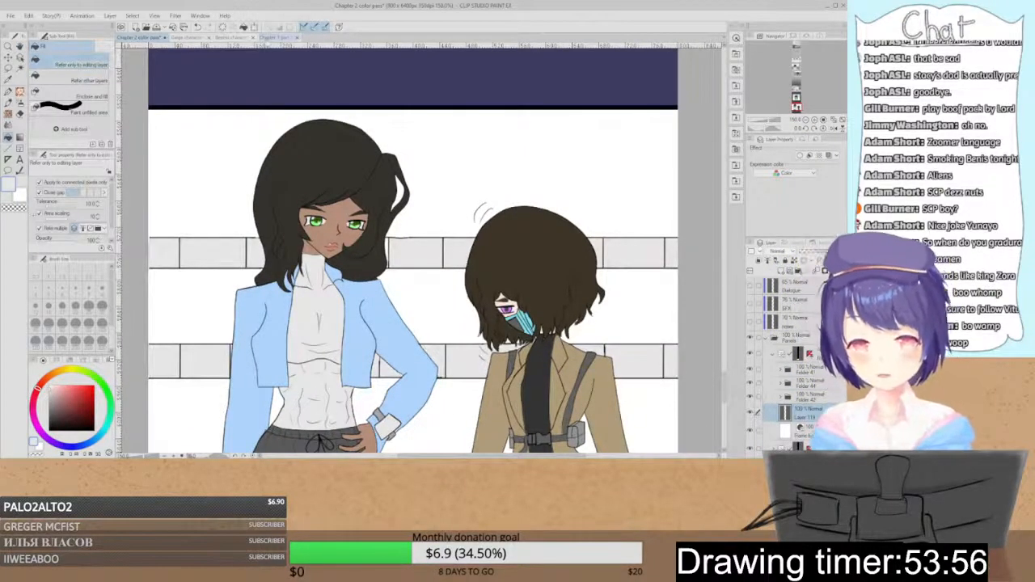
pyautogui.click(270, 38)
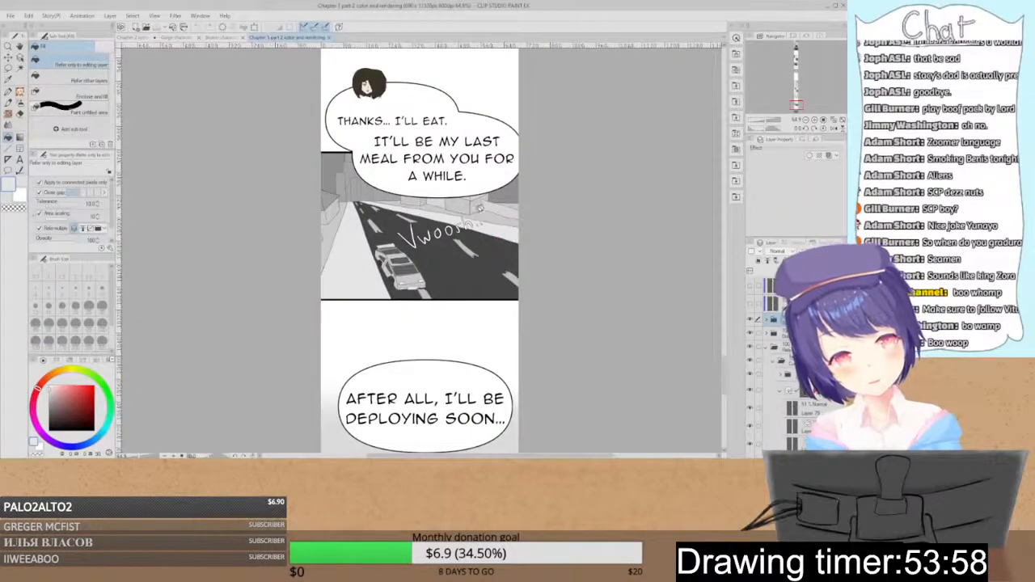
pyautogui.click(137, 38)
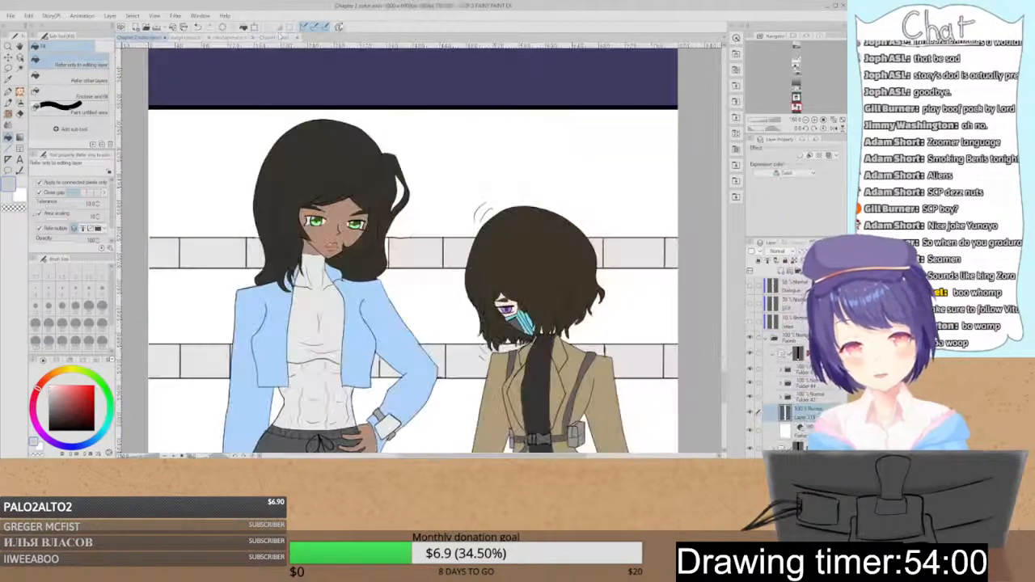
pyautogui.click(656, 398)
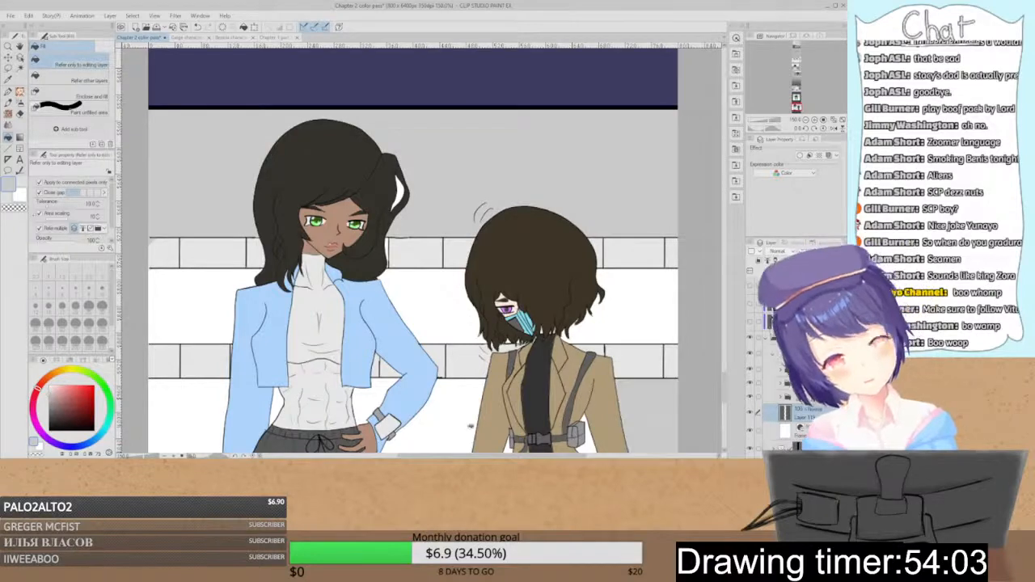
# - Fill the wall below the lower brick row with the same grey, including the gaps beside the characters' arms
pyautogui.click(461, 408)
pyautogui.click(388, 392)
pyautogui.click(186, 413)
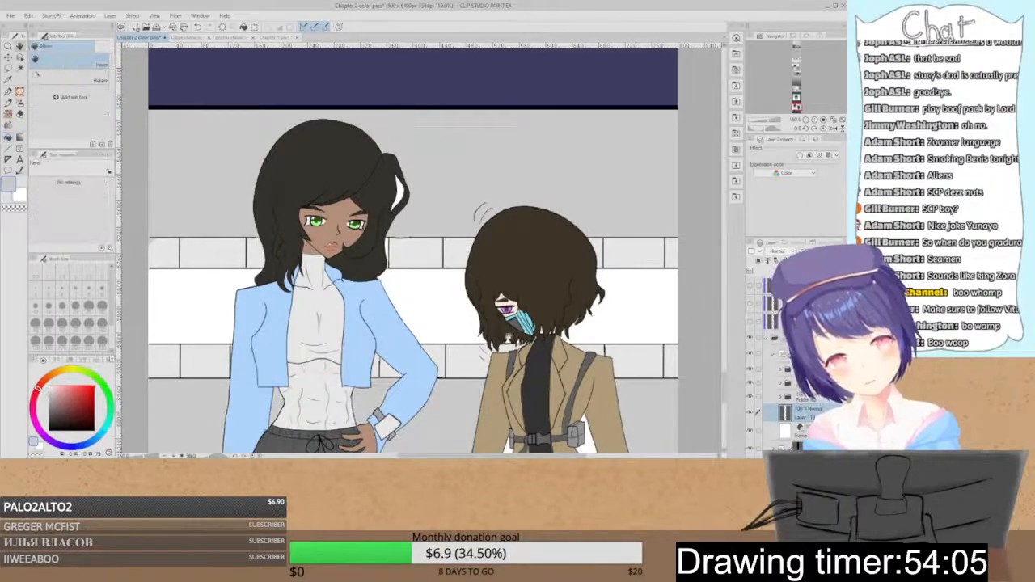
pyautogui.scroll(-5, 419, 250)
pyautogui.click(608, 305)
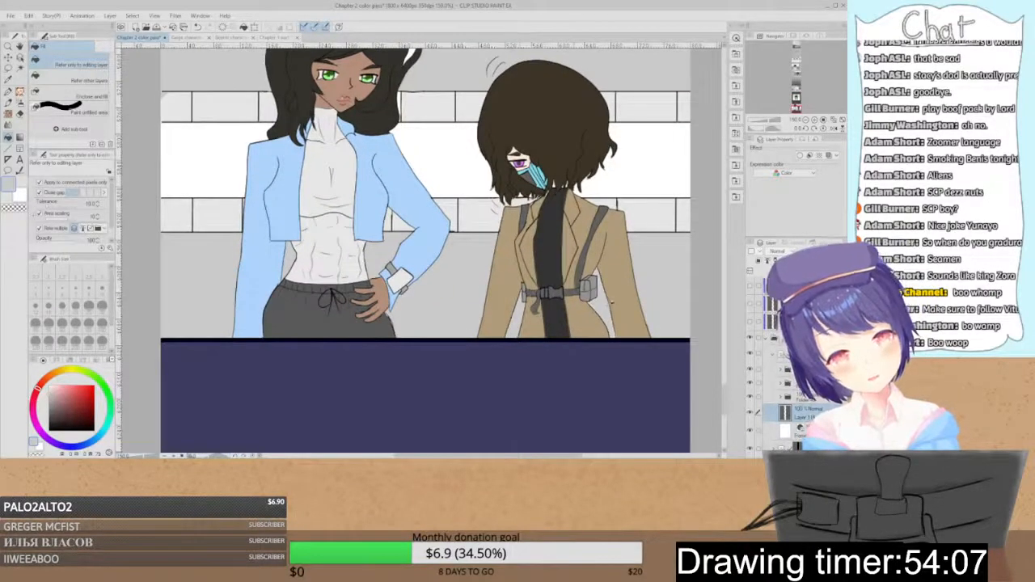
pyautogui.press('space')
pyautogui.moveTo(685, 291); pyautogui.dragTo(674, 357)
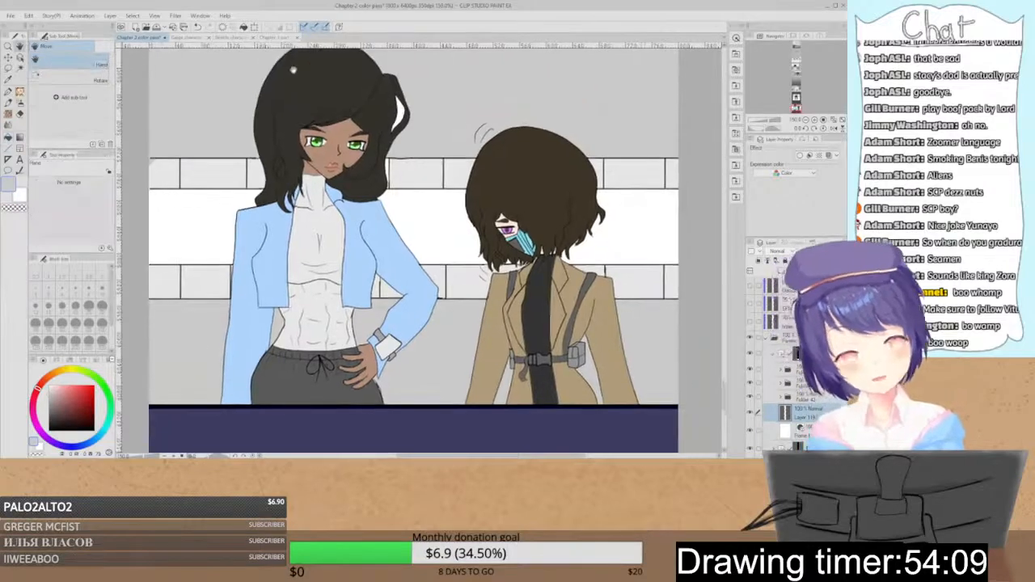
# - Sample the dark grey of the road in Chapter 1's street panel and fill the band between the two brick rows
pyautogui.click(278, 38)
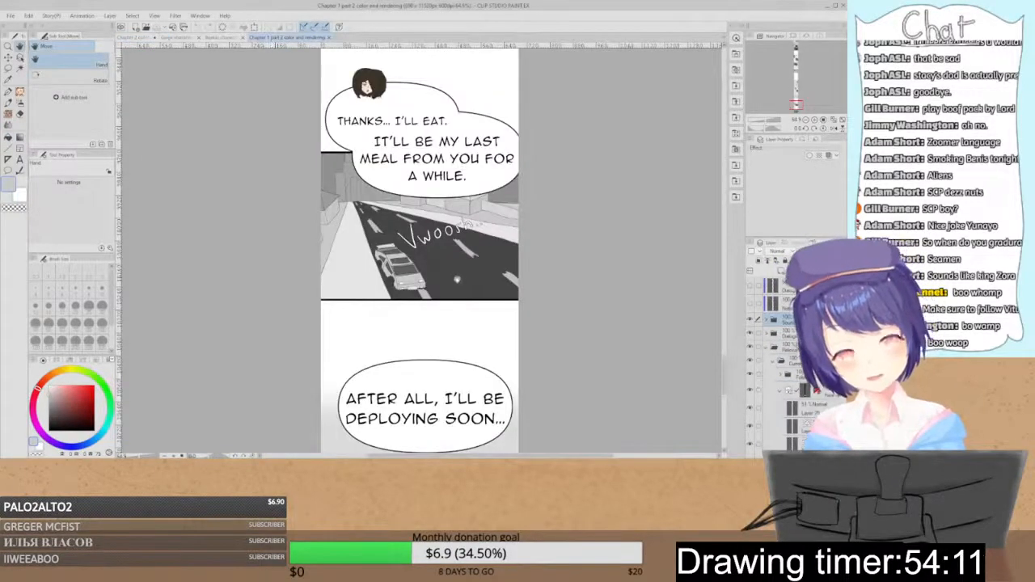
pyautogui.click(136, 37)
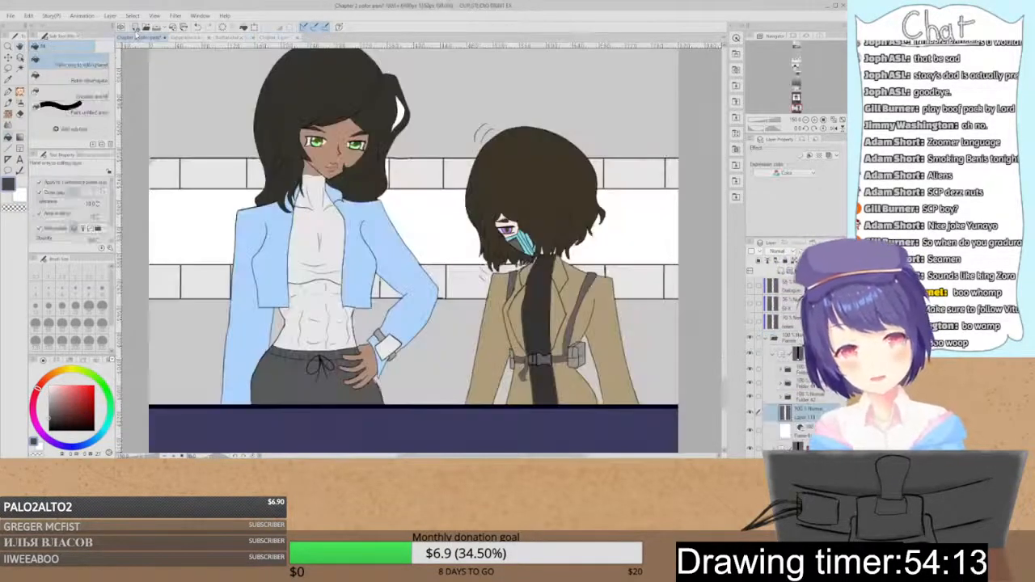
pyautogui.click(435, 218)
pyautogui.click(613, 215)
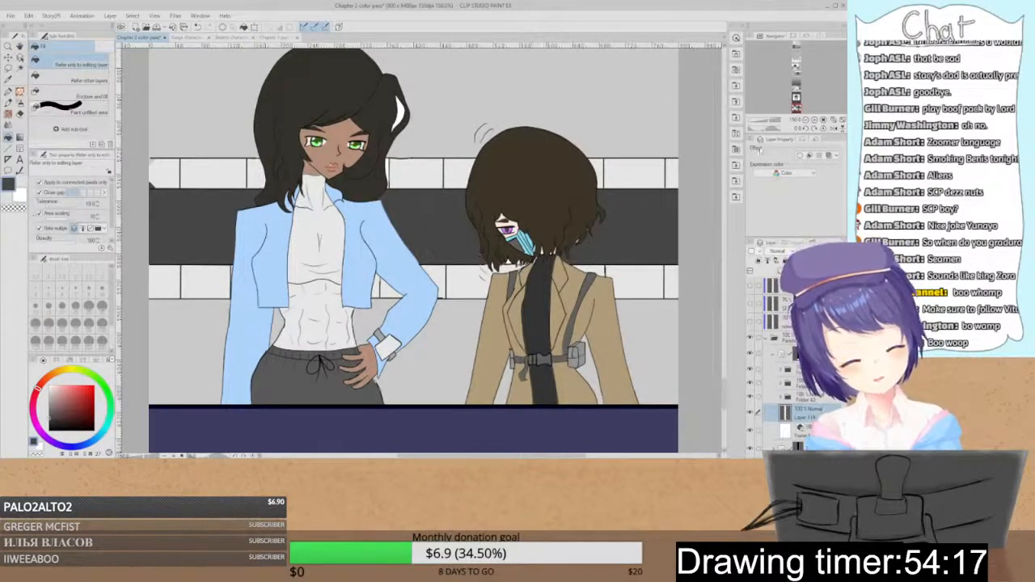
# - Examine the edges of the dark wall band around both characters up close, and the coloured panel as a whole
pyautogui.click(815, 120)
pyautogui.click(815, 121)
pyautogui.press('space')
pyautogui.moveTo(606, 267)
pyautogui.mouseDown()
pyautogui.moveTo(311, 279)
pyautogui.moveTo(321, 296)
pyautogui.moveTo(390, 292)
pyautogui.mouseUp()
pyautogui.press('p')
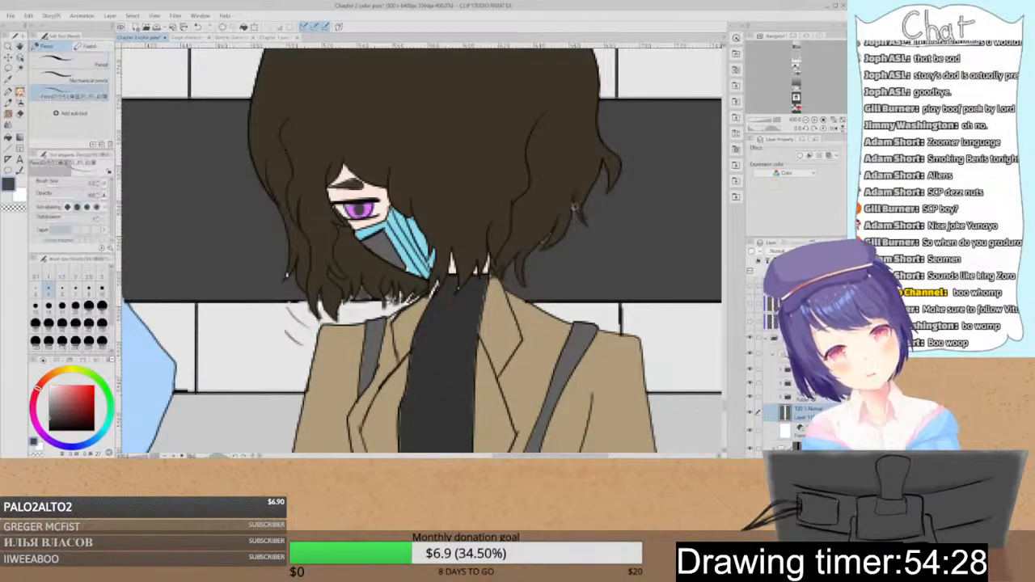
pyautogui.press('space')
pyautogui.moveTo(262, 284); pyautogui.dragTo(605, 278)
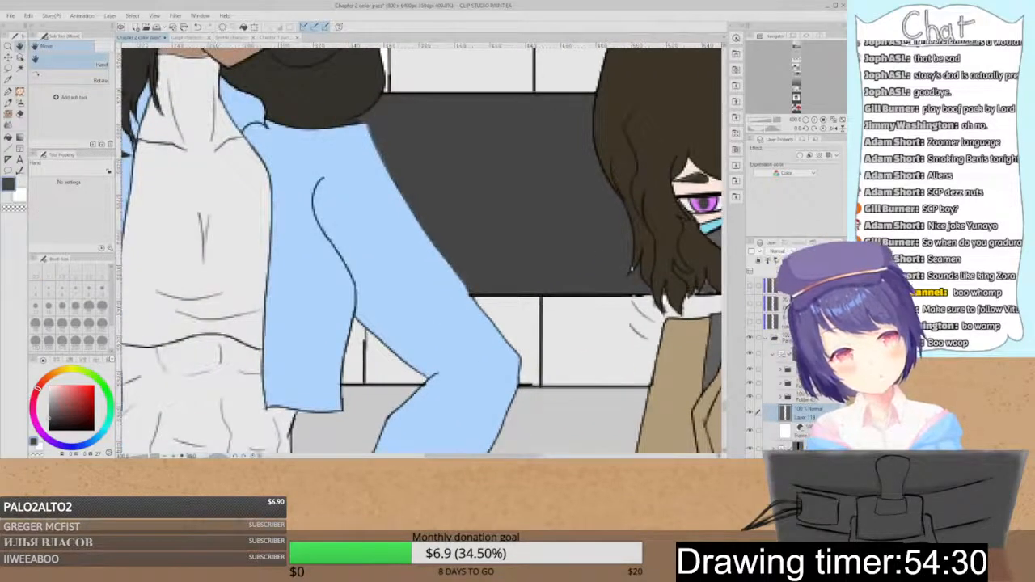
pyautogui.press('space')
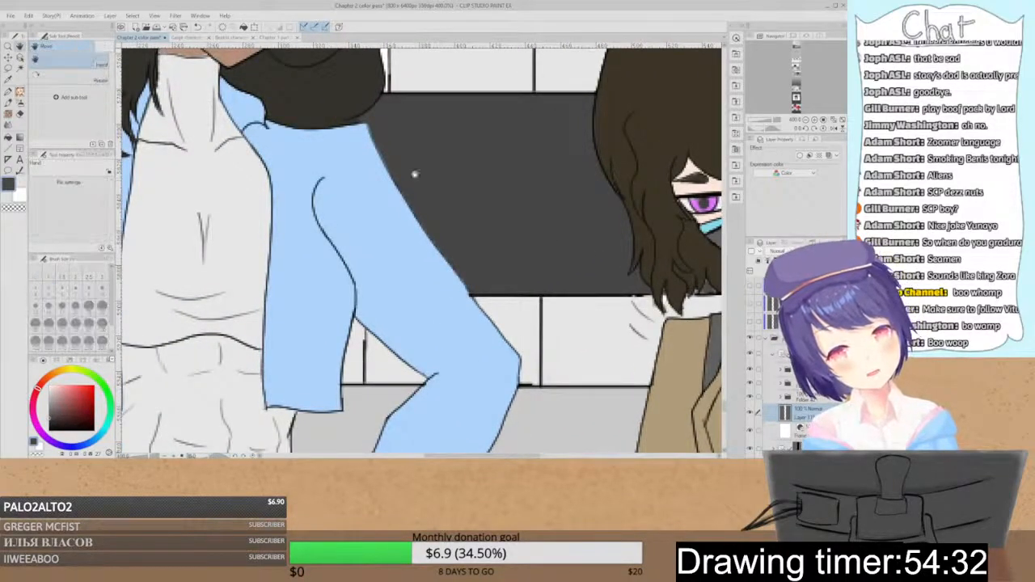
pyautogui.moveTo(429, 178); pyautogui.dragTo(706, 279)
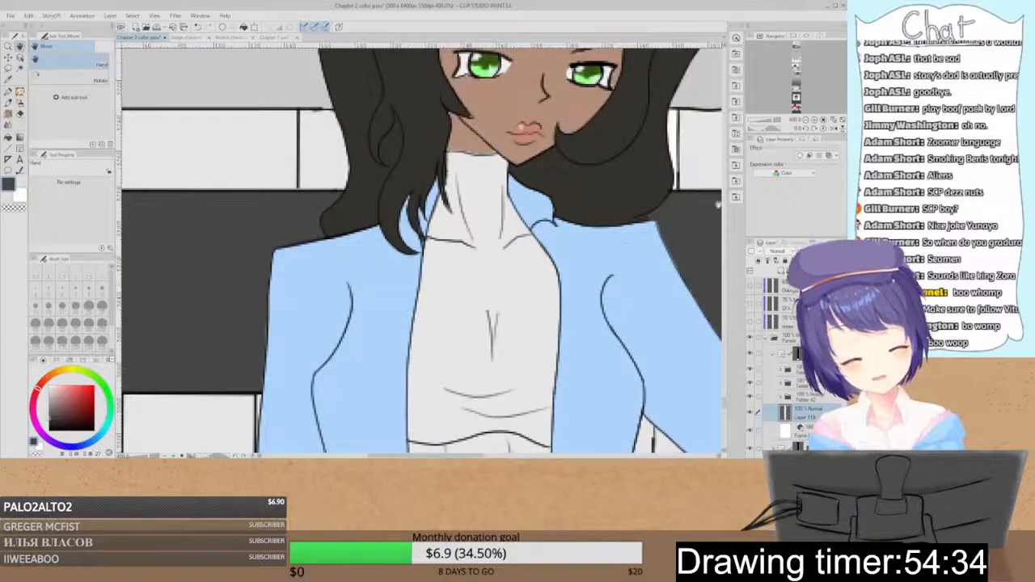
pyautogui.click(840, 120)
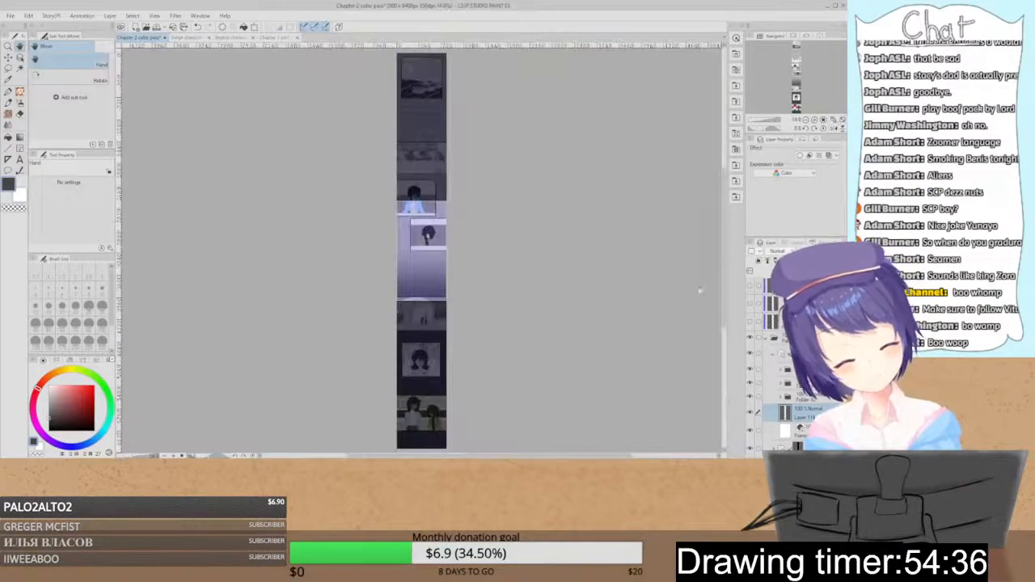
pyautogui.click(815, 121)
pyautogui.click(815, 120)
pyautogui.click(814, 121)
pyautogui.click(815, 121)
pyautogui.click(814, 121)
pyautogui.moveTo(724, 257); pyautogui.dragTo(713, 388)
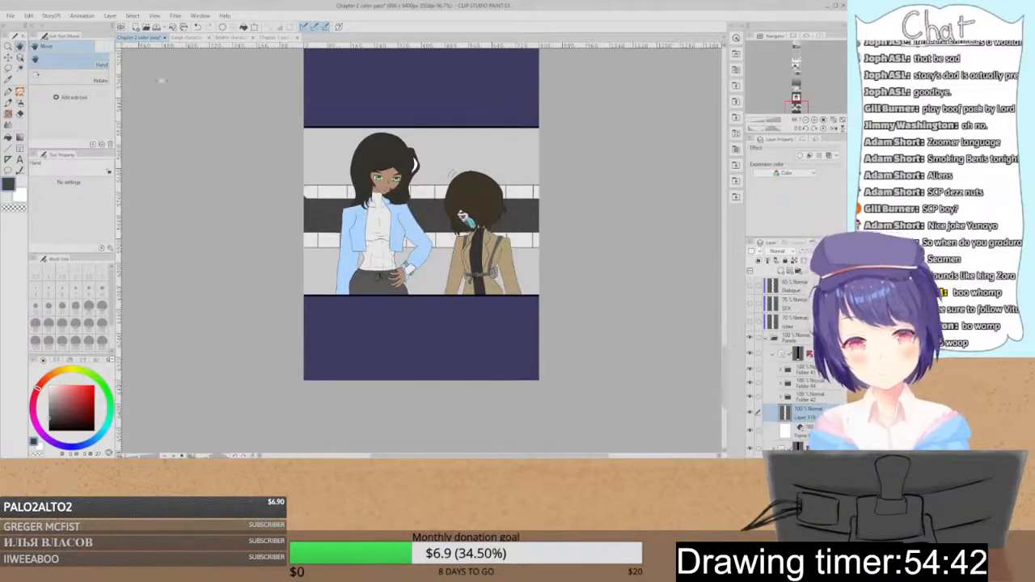
# - Make the Dialogue, SFX and notes layers visible and save the comic as "Chapter 2 shading pass"
pyautogui.click(157, 29)
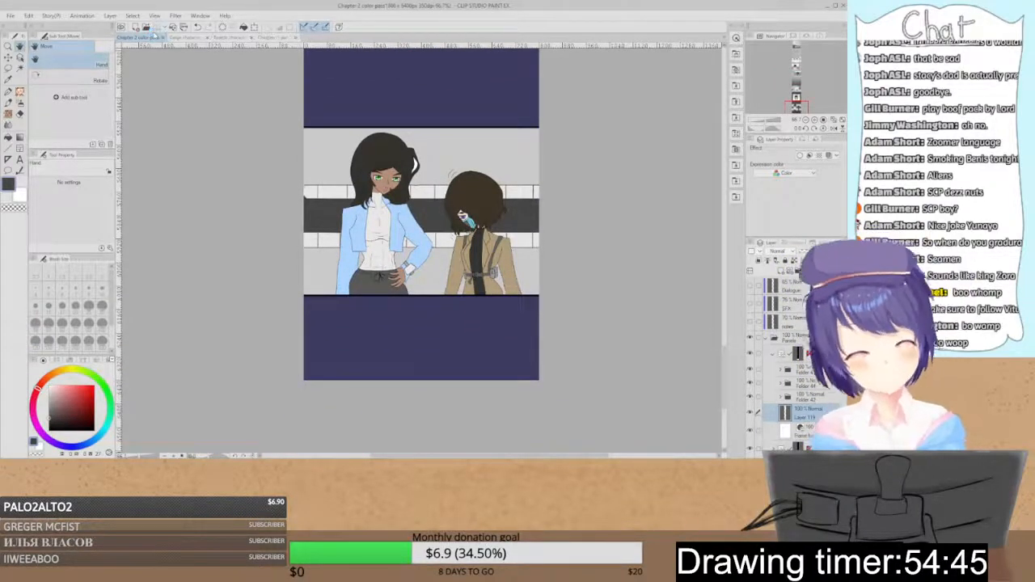
pyautogui.click(154, 37)
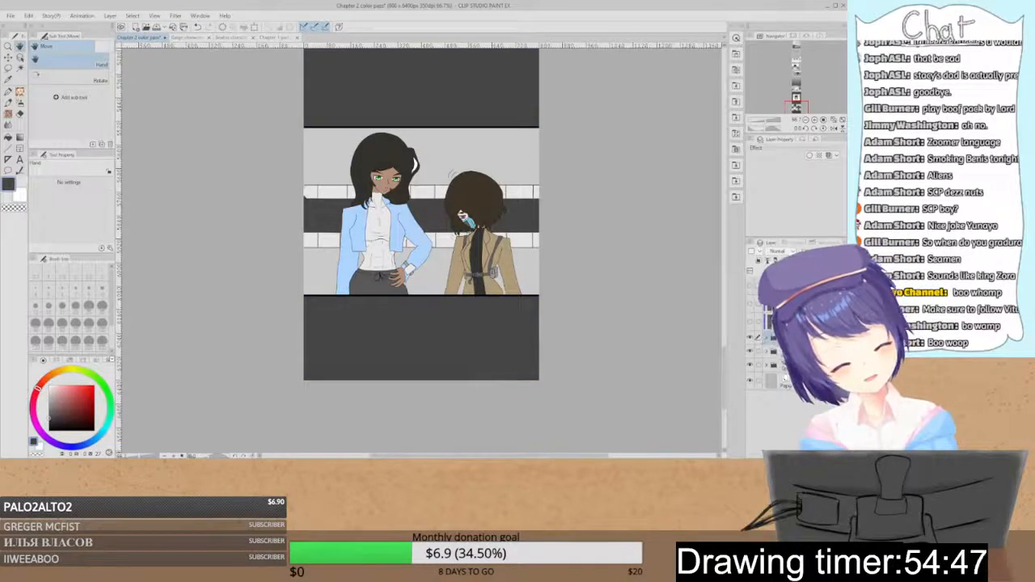
pyautogui.moveTo(749, 321); pyautogui.dragTo(749, 285)
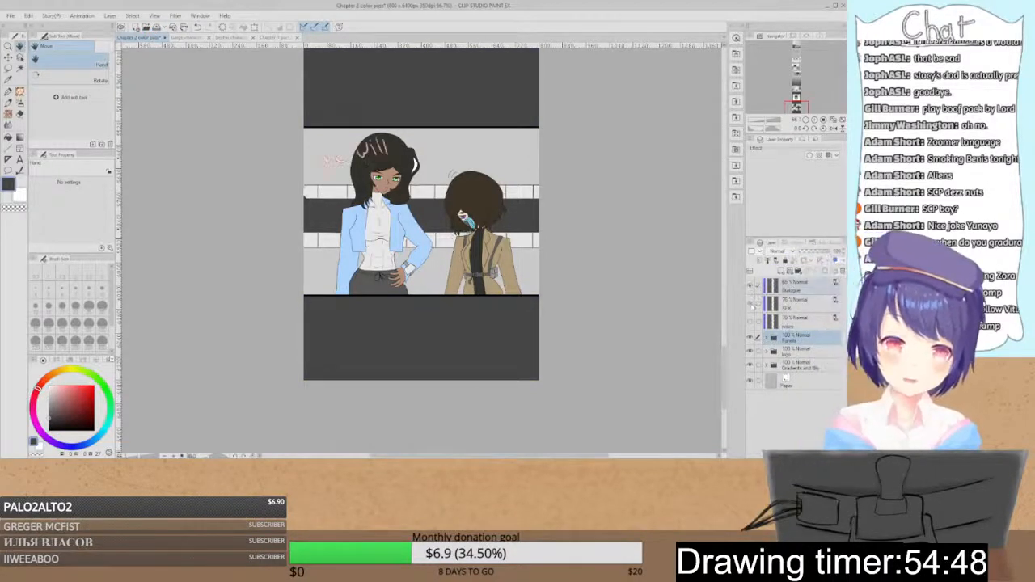
pyautogui.click(758, 285)
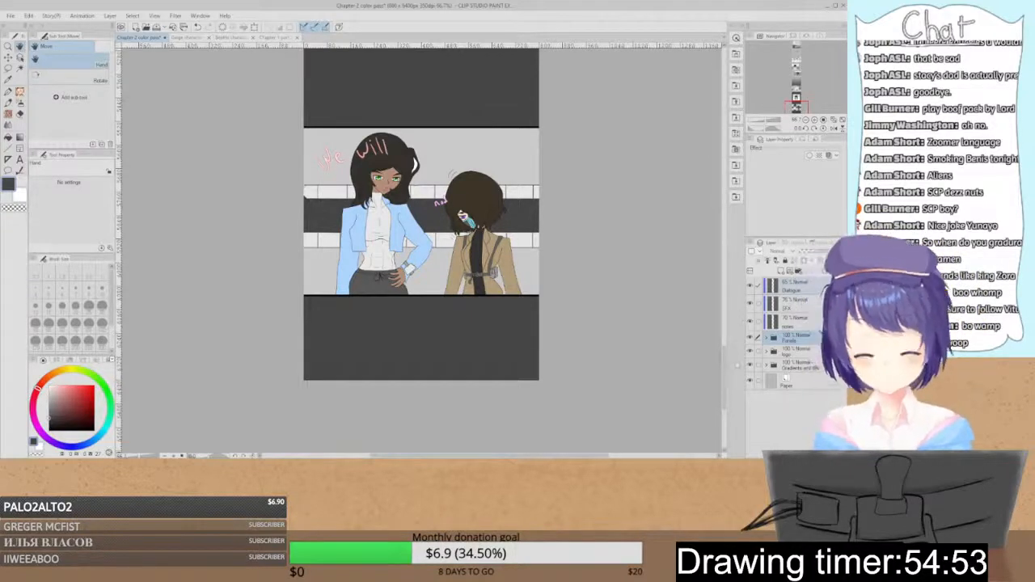
pyautogui.moveTo(725, 356); pyautogui.dragTo(715, 108)
pyautogui.click(157, 26)
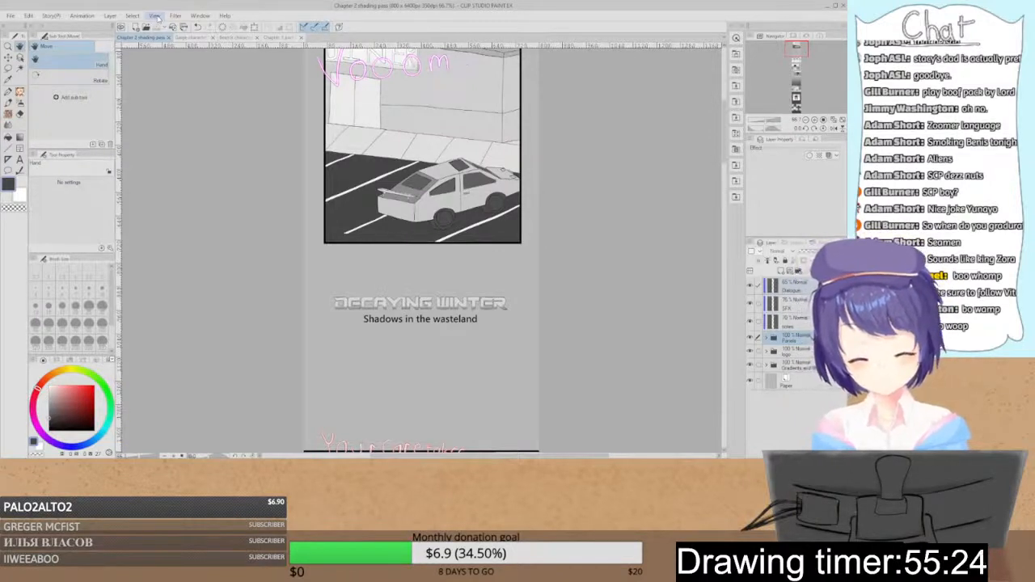
# - Expand the Panels folder and collapse the topmost frame folder inside it, with the car panel in view
pyautogui.moveTo(725, 124); pyautogui.dragTo(725, 110)
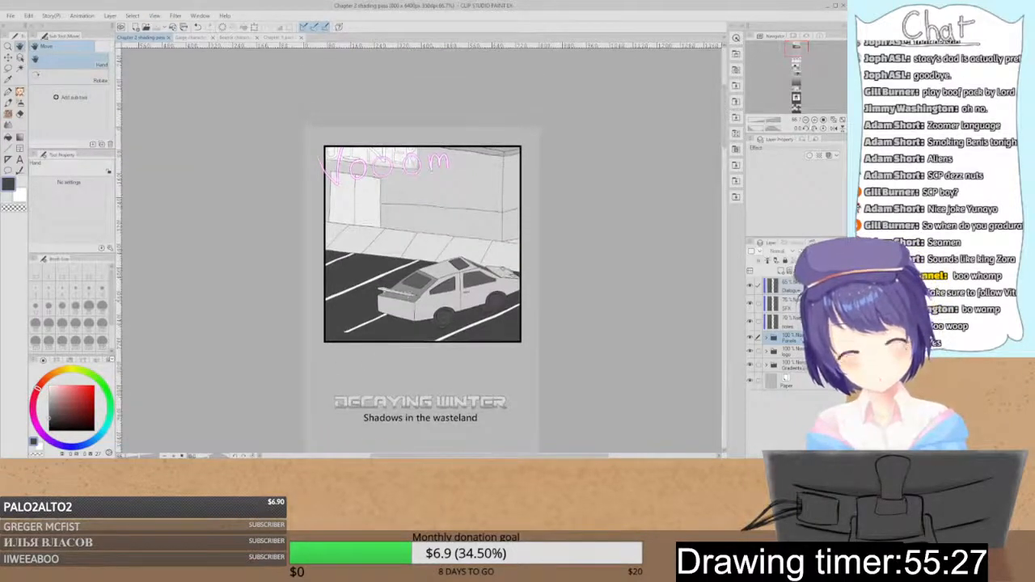
pyautogui.click(813, 120)
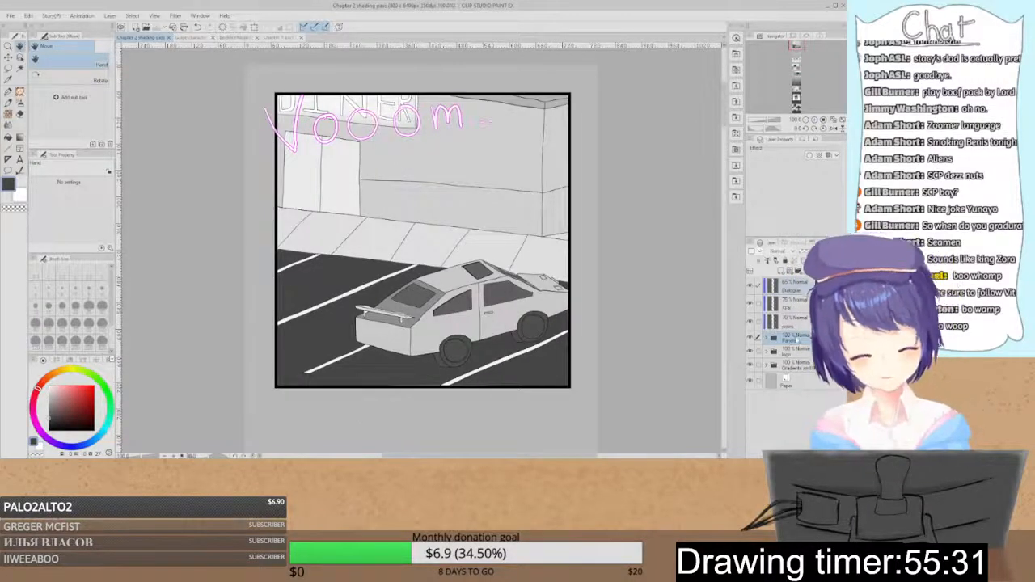
pyautogui.click(767, 339)
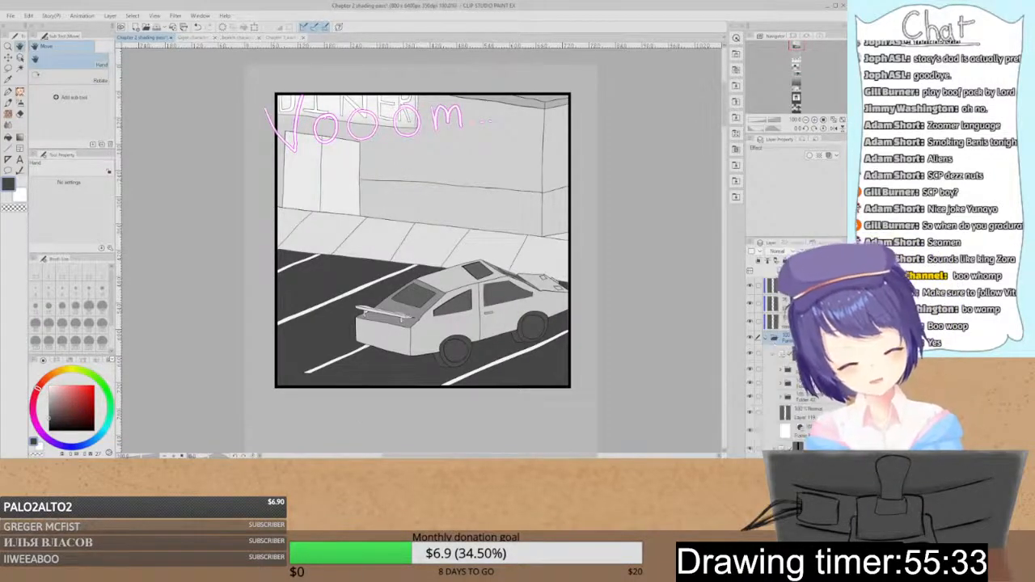
pyautogui.click(778, 352)
pyautogui.click(776, 354)
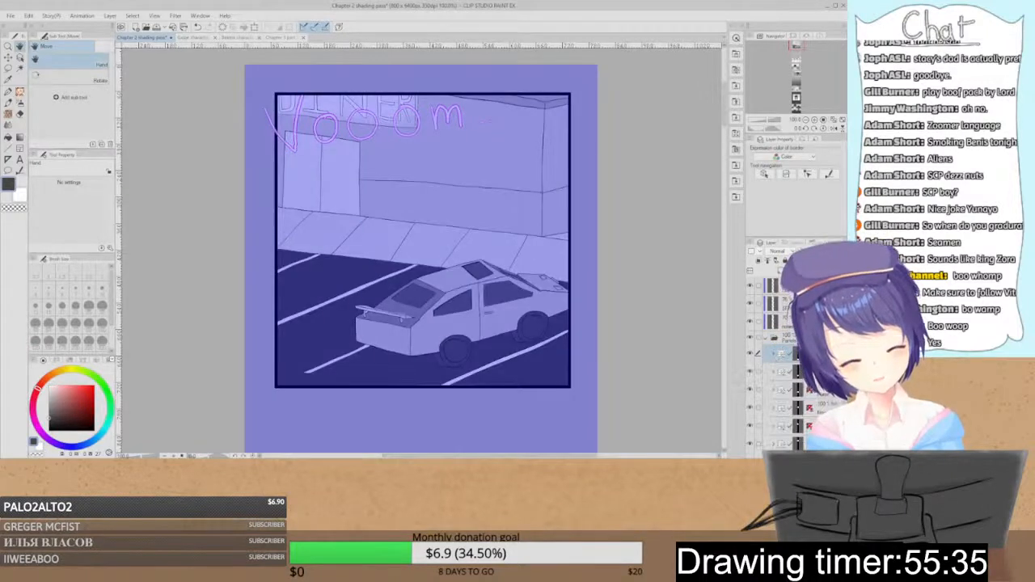